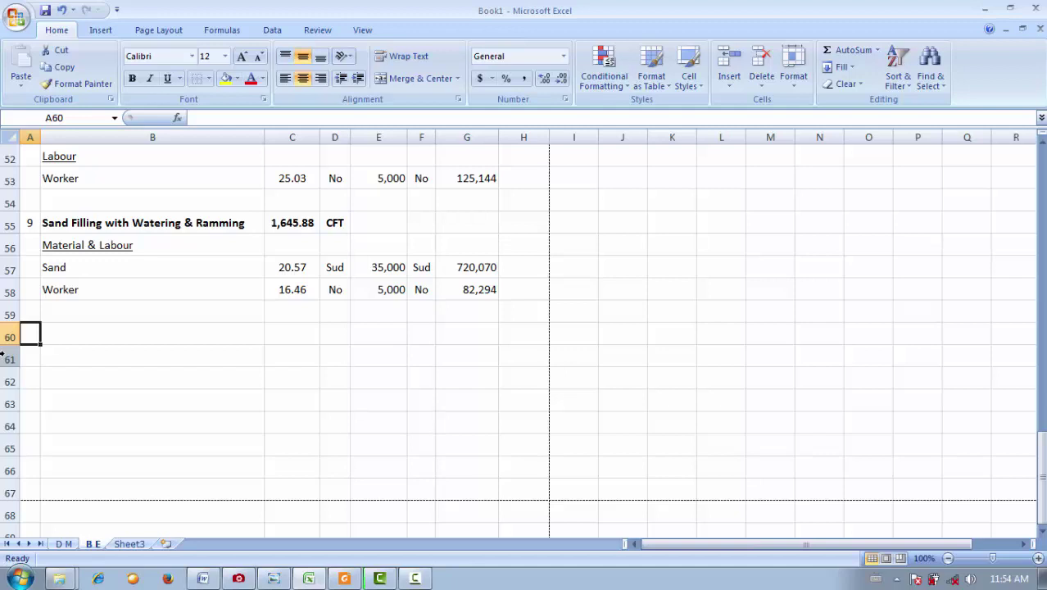
- Unmerge the "4.5" thk; (1:3:6) Concrete Floor" heading cells in row 73 of the D M sheet
{"action": "type", "text": "10"}
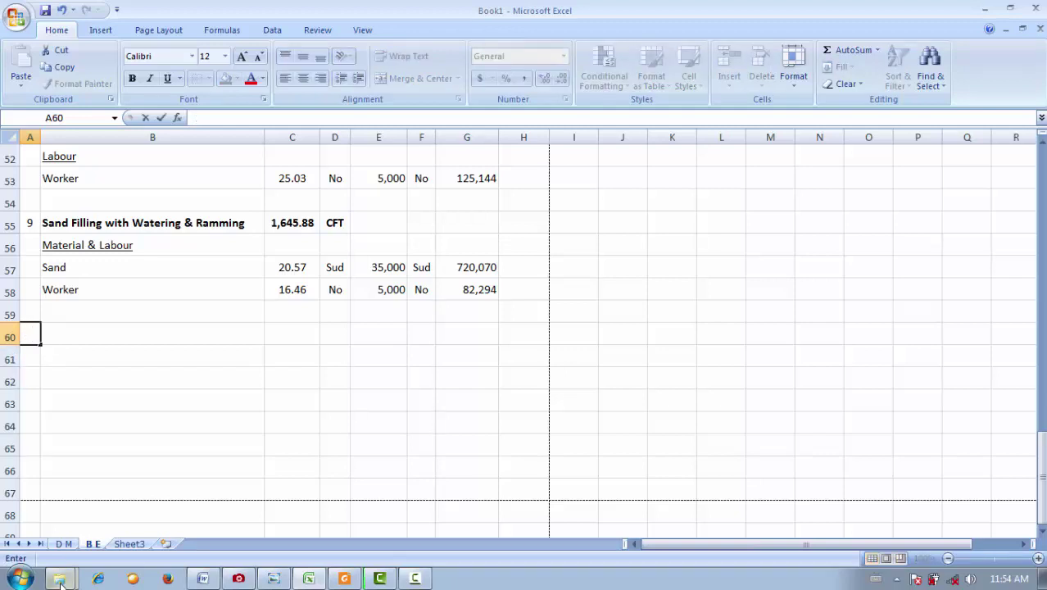
{"action": "left_click", "coordinate": [63, 544]}
{"action": "scroll", "coordinate": [160, 327], "scroll_direction": "up", "scroll_amount": 20}
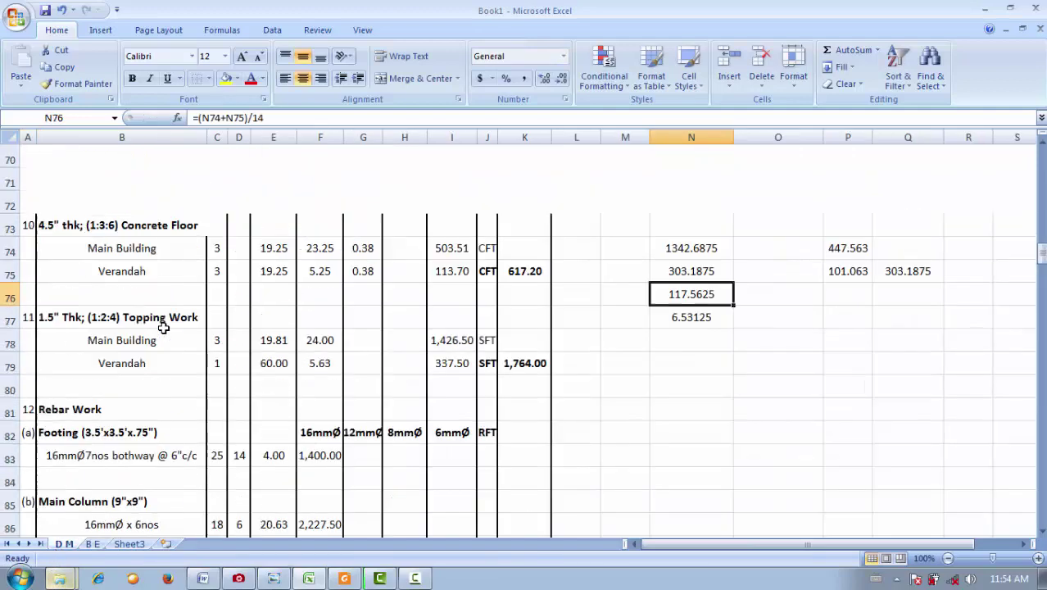
{"action": "scroll", "coordinate": [163, 327], "scroll_direction": "down", "scroll_amount": 15}
{"action": "scroll", "coordinate": [162, 329], "scroll_direction": "up", "scroll_amount": 2}
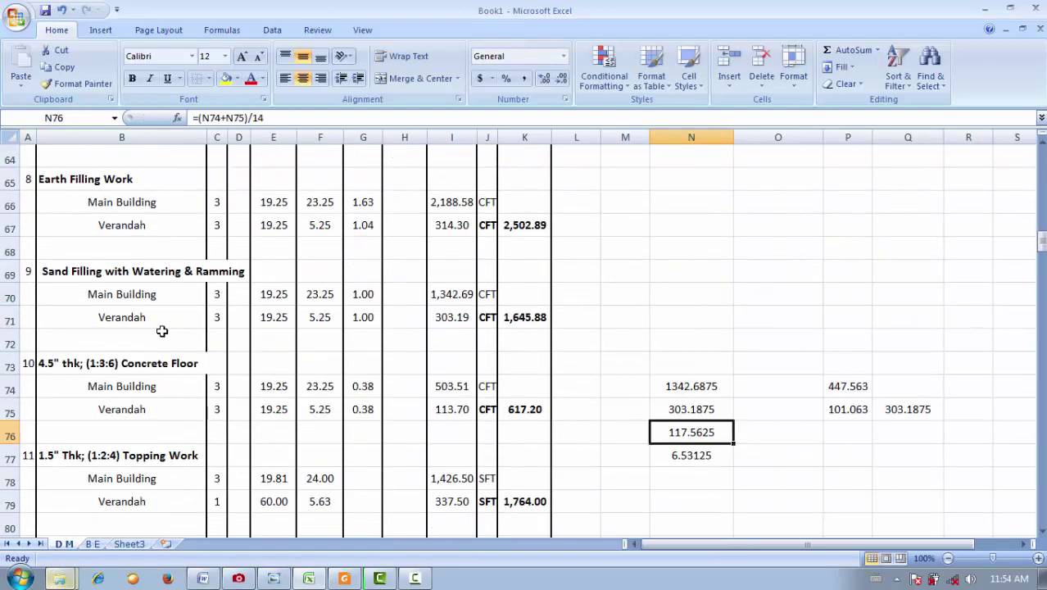
{"action": "left_click", "coordinate": [185, 368]}
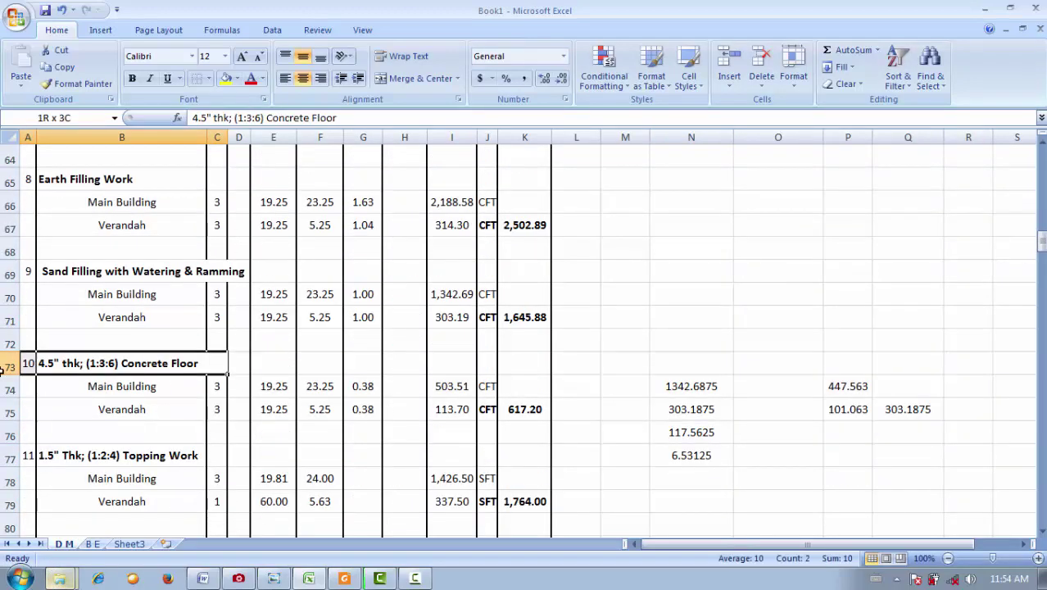
{"action": "left_click", "coordinate": [269, 382]}
{"action": "left_click", "coordinate": [210, 359]}
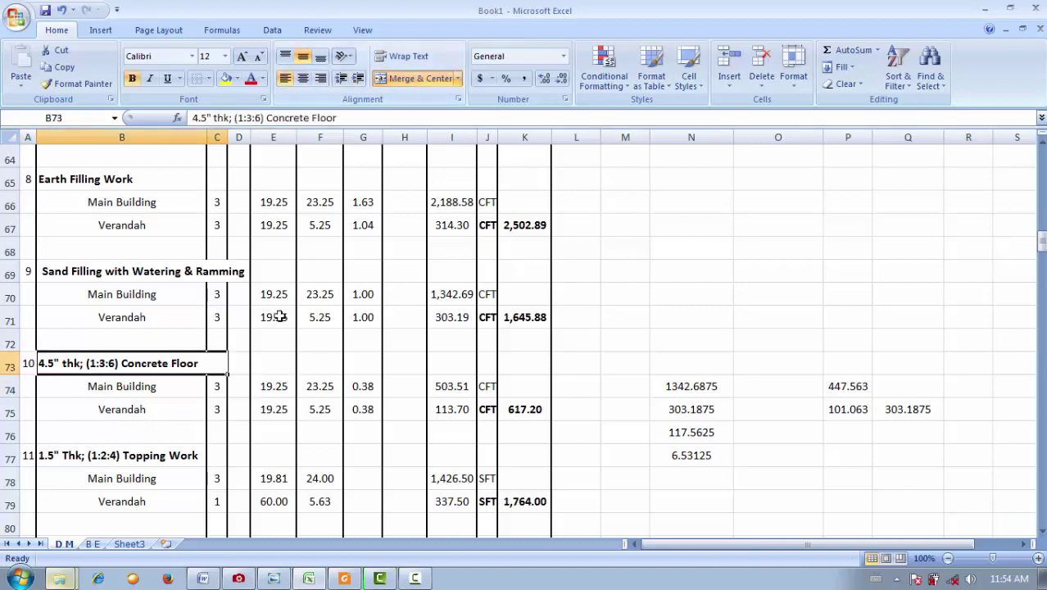
{"action": "left_click", "coordinate": [402, 78]}
{"action": "left_click", "coordinate": [297, 348]}
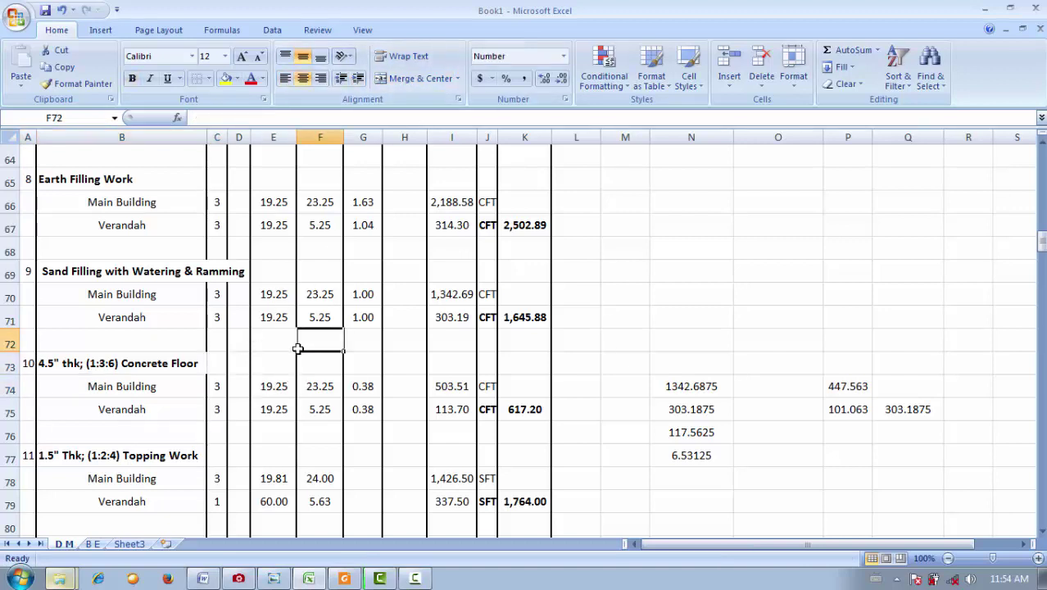
- Add a left border to cell C73, beside the concrete floor heading
{"action": "left_click", "coordinate": [221, 368]}
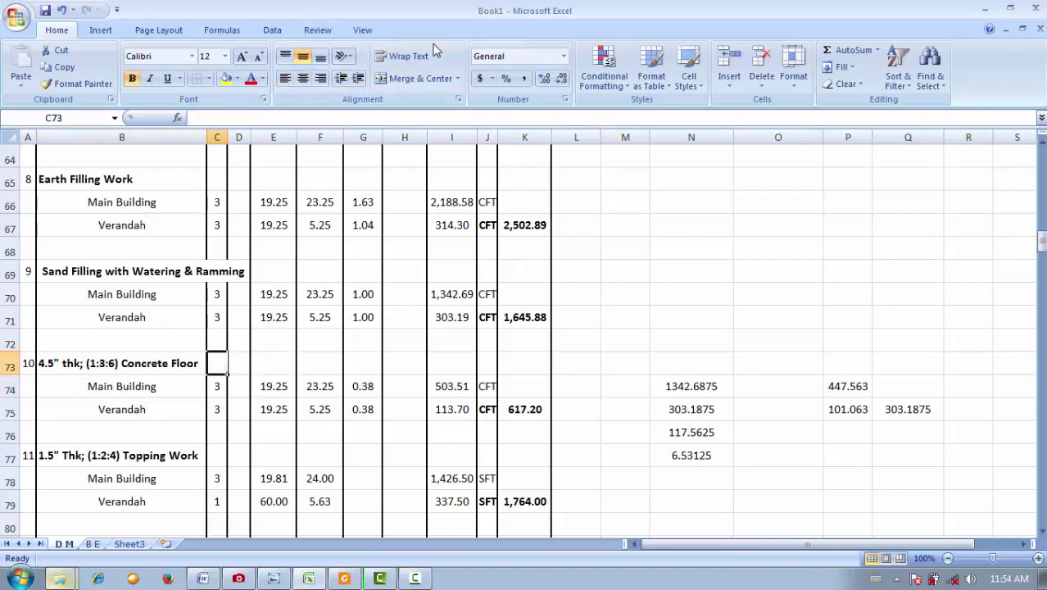
{"action": "left_click", "coordinate": [460, 101]}
{"action": "left_click", "coordinate": [481, 182]}
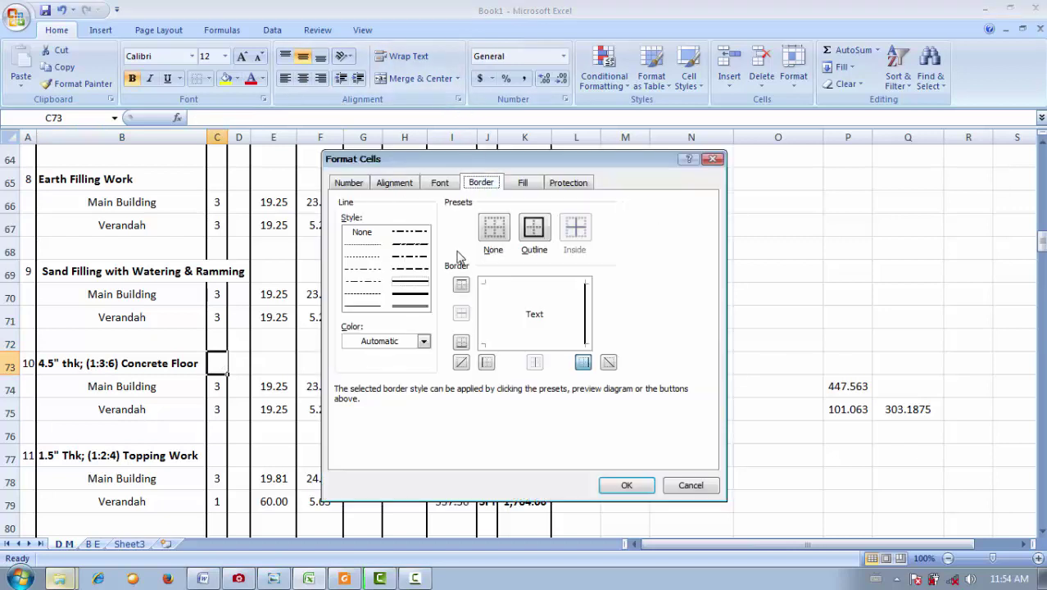
{"action": "left_click", "coordinate": [482, 325]}
{"action": "left_click", "coordinate": [627, 485]}
{"action": "left_click", "coordinate": [352, 316]}
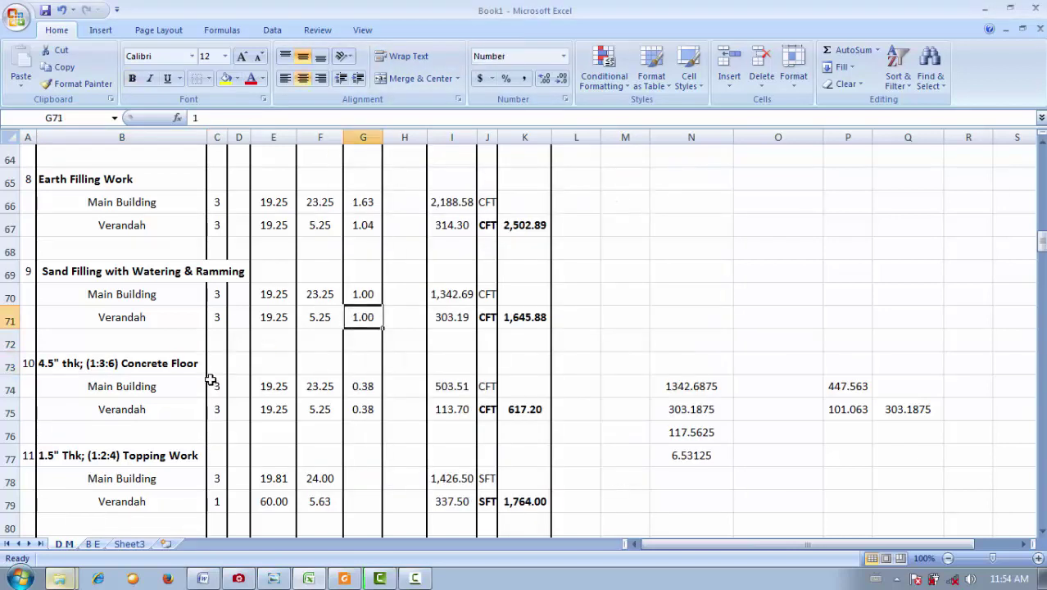
- Copy the concrete floor item's number and heading (A73:B73) and paste them as linked cells at A60 of the B E sheet
{"action": "left_click_drag", "start_coordinate": [197, 369], "coordinate": [26, 364]}
{"action": "key", "text": "ctrl+c"}
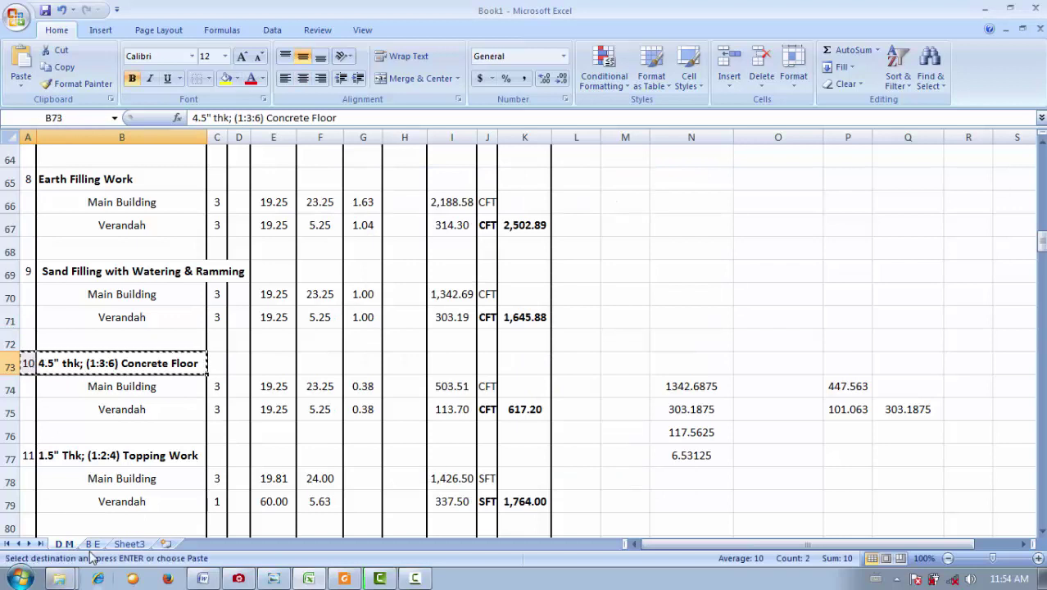
{"action": "left_click", "coordinate": [93, 544]}
{"action": "key", "text": "ctrl+v"}
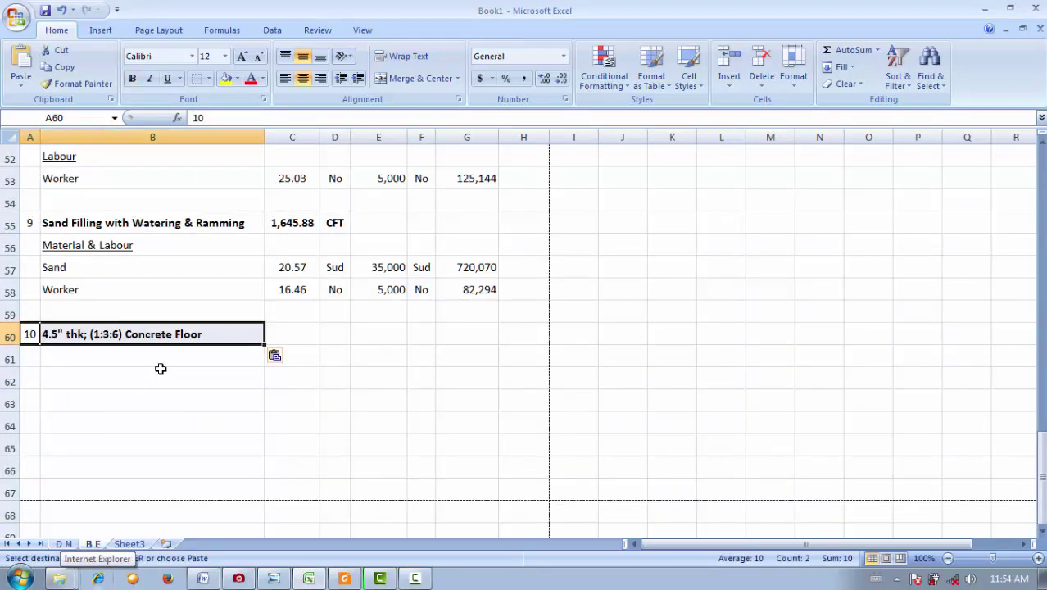
{"action": "left_click", "coordinate": [275, 355]}
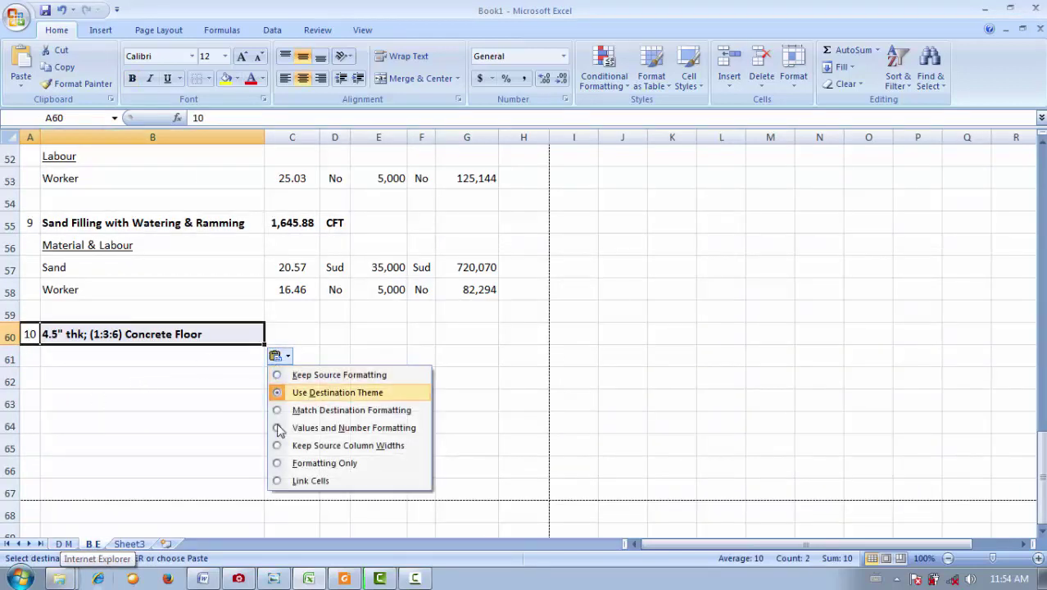
{"action": "left_click", "coordinate": [294, 475]}
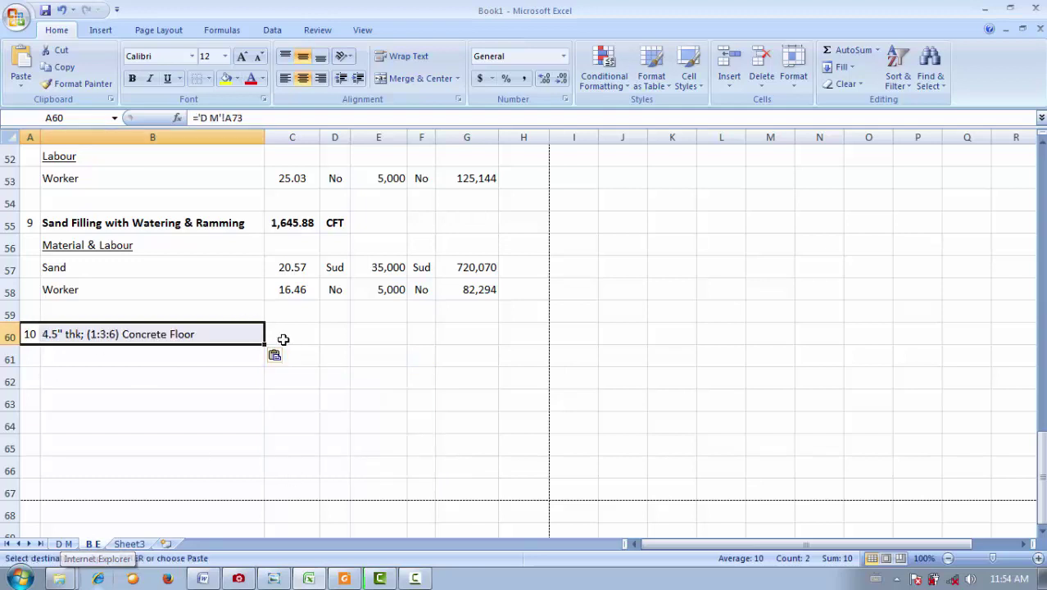
- Link cell C60 of the B E sheet to the concrete floor total quantity in K75 of the D M sheet
{"action": "left_click", "coordinate": [283, 337]}
{"action": "left_click", "coordinate": [70, 546]}
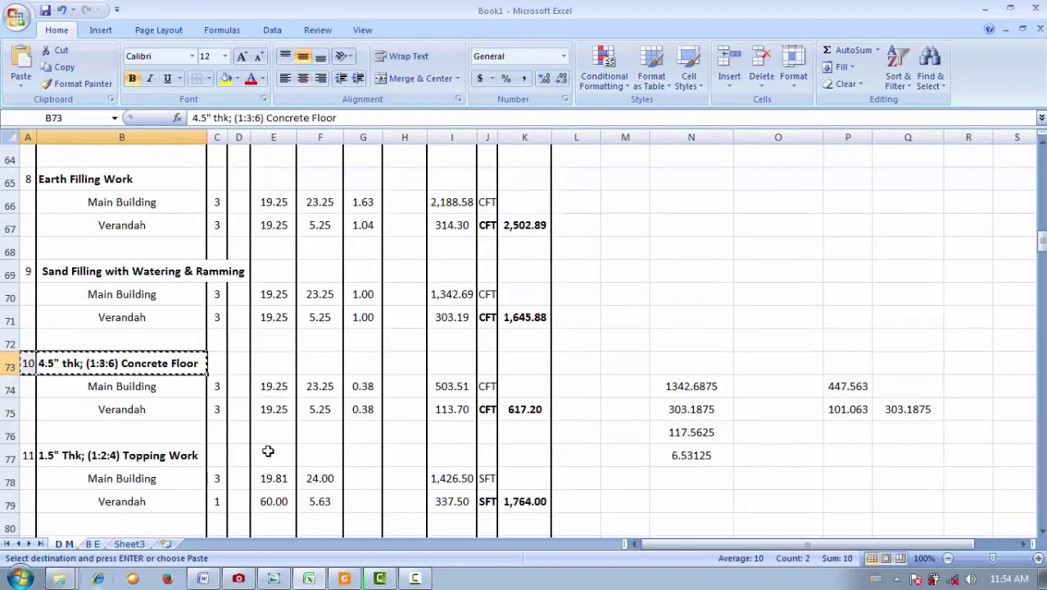
{"action": "left_click", "coordinate": [521, 408]}
{"action": "key", "text": "ctrl+c"}
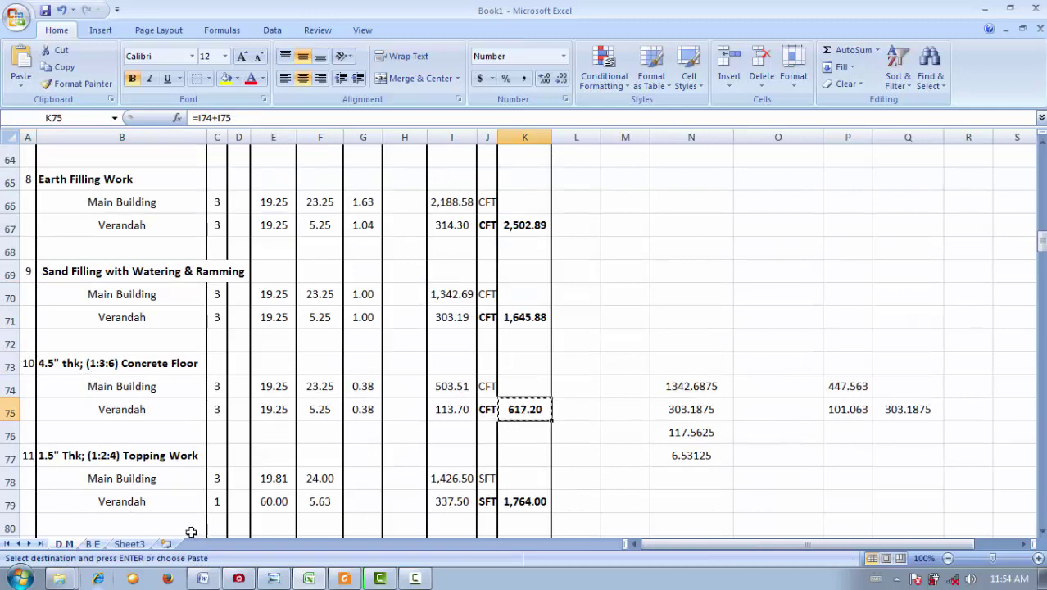
{"action": "left_click", "coordinate": [93, 543]}
{"action": "key", "text": "ctrl+v"}
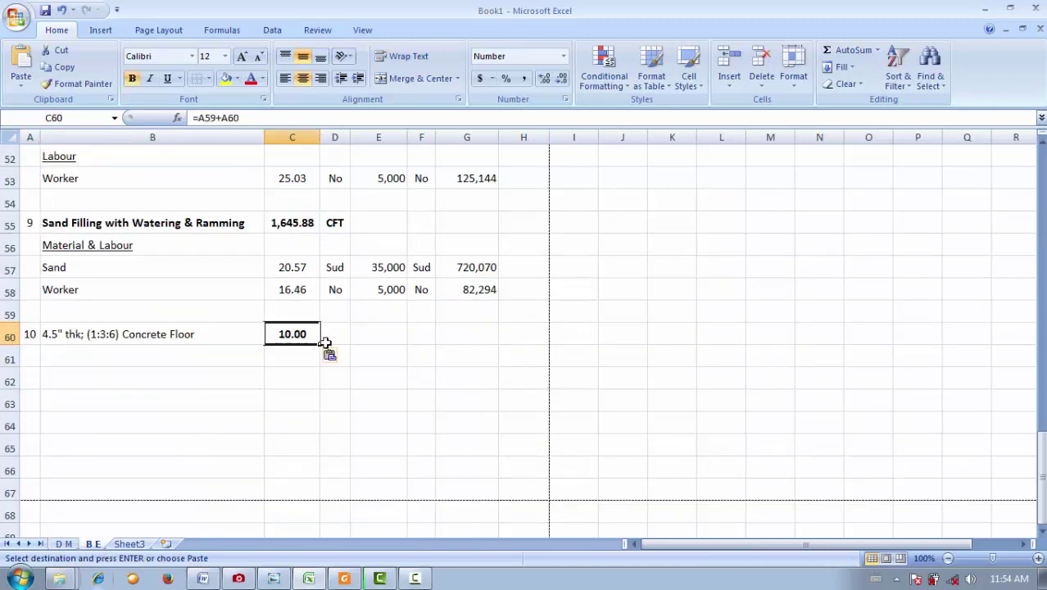
{"action": "left_click", "coordinate": [332, 355]}
{"action": "left_click", "coordinate": [356, 511]}
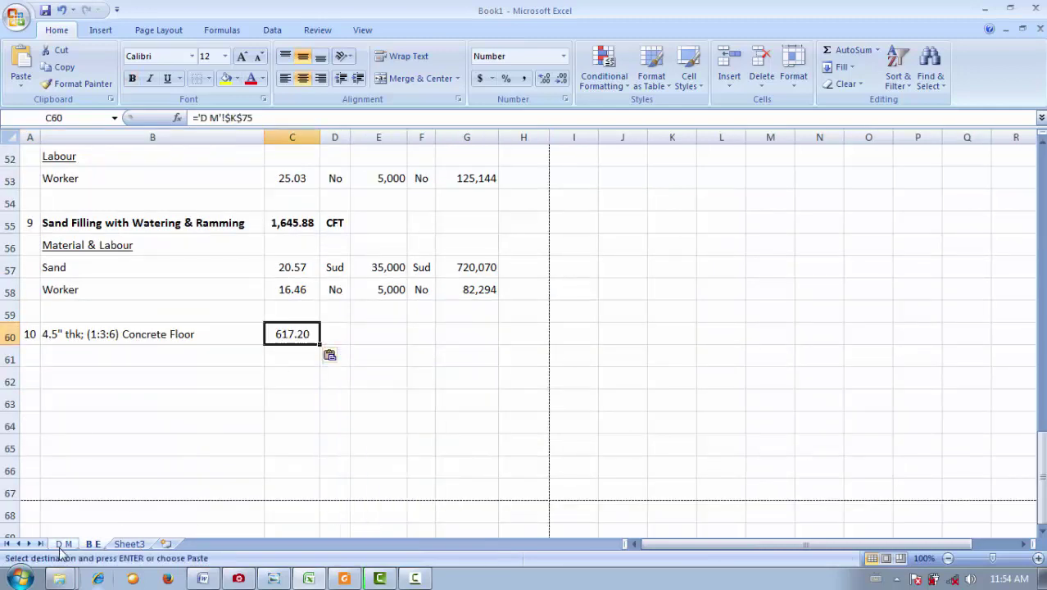
- Link cell D60 of the B E sheet to the CFT unit in J75 of the D M sheet
{"action": "left_click", "coordinate": [70, 544]}
{"action": "left_click", "coordinate": [488, 413]}
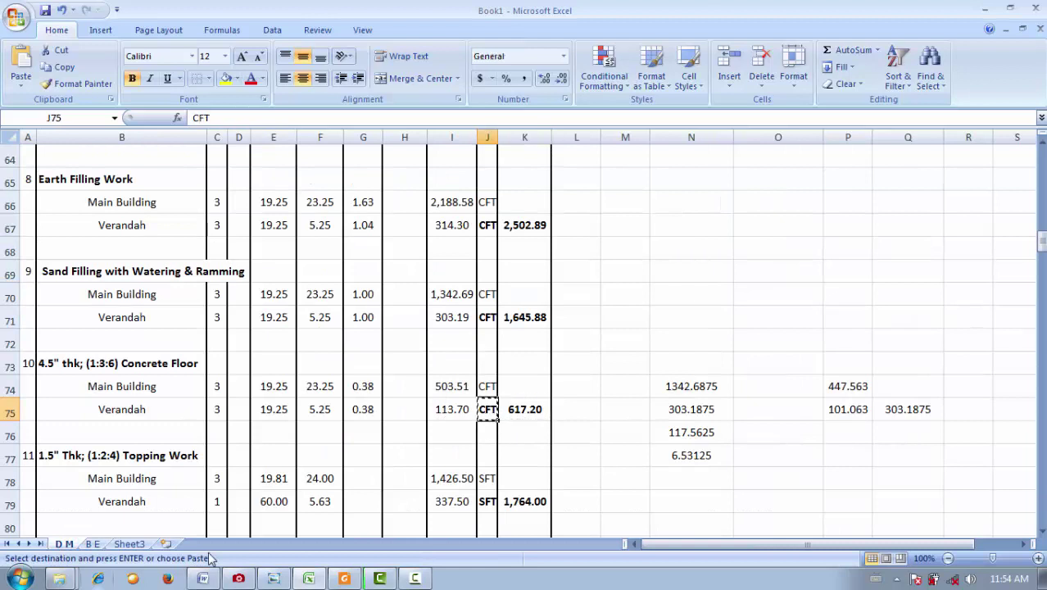
{"action": "left_click", "coordinate": [93, 543]}
{"action": "left_click", "coordinate": [346, 332]}
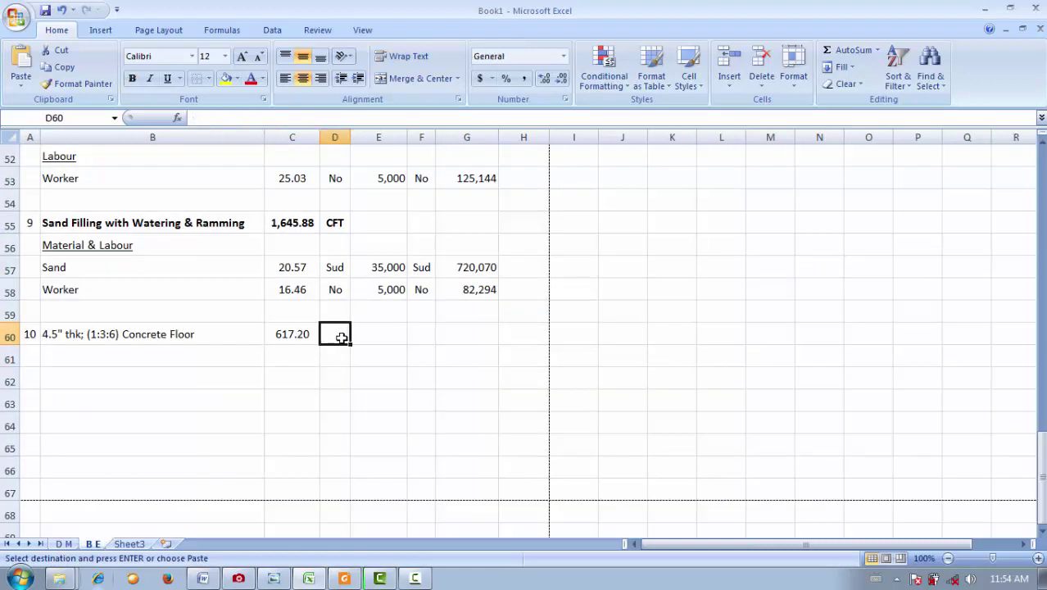
{"action": "key", "text": "ctrl+v"}
{"action": "left_click", "coordinate": [364, 355]}
{"action": "left_click", "coordinate": [385, 481]}
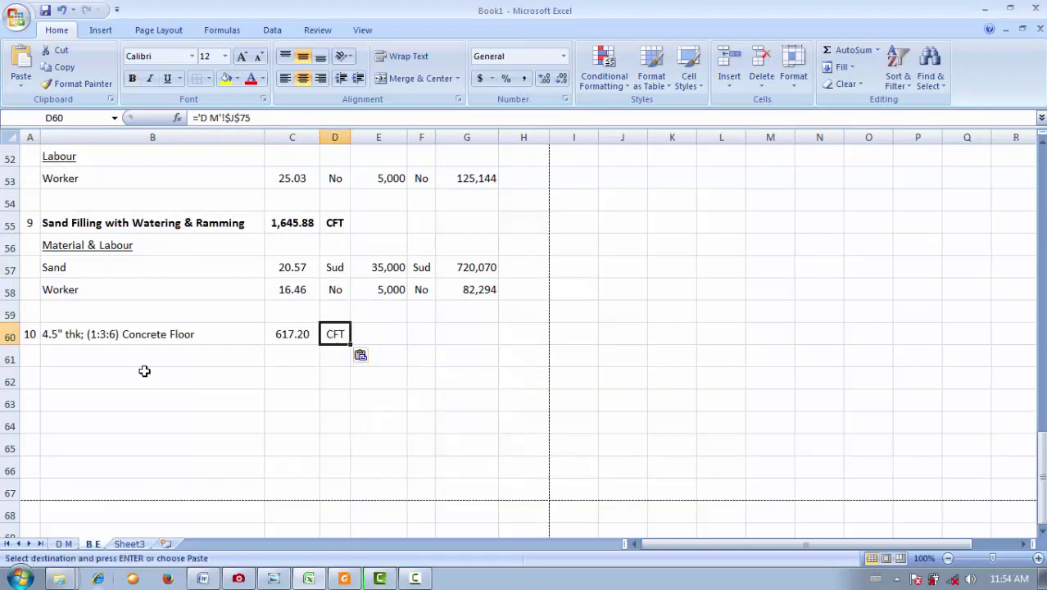
- Copy the Material & Labour block of the (1:3:6) Lean Concrete Work item, B20:G25, to B61 under the concrete floor item
{"action": "left_click", "coordinate": [141, 364]}
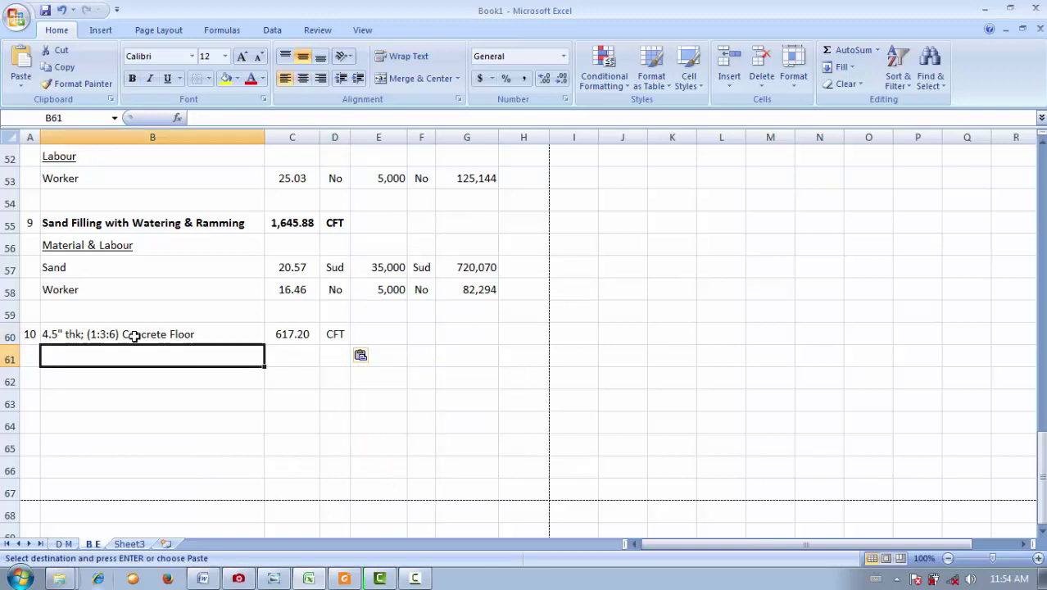
{"action": "scroll", "coordinate": [148, 254], "scroll_direction": "up", "scroll_amount": 4}
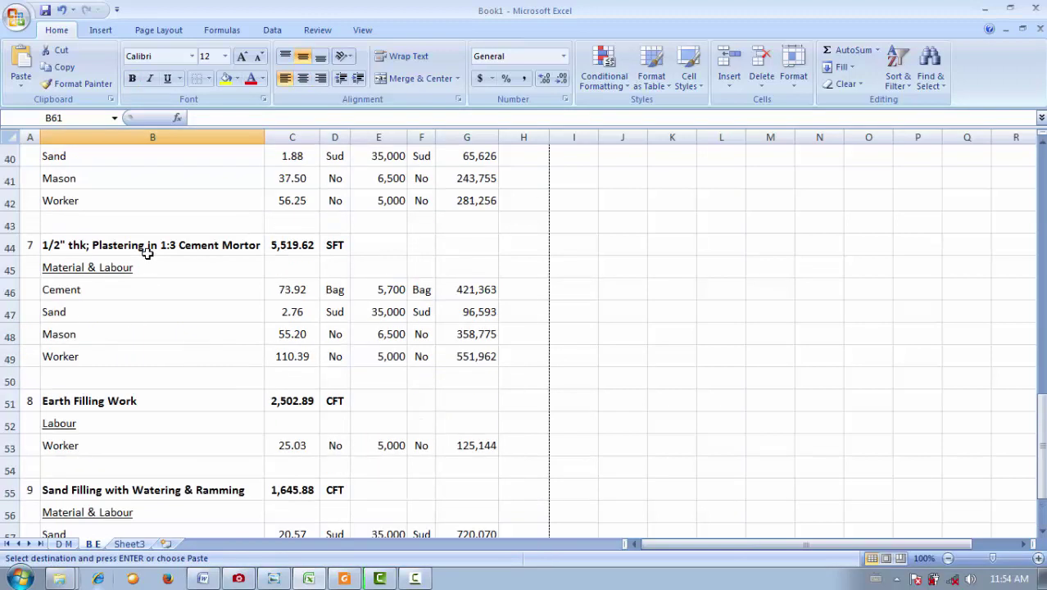
{"action": "scroll", "coordinate": [97, 276], "scroll_direction": "up", "scroll_amount": 4}
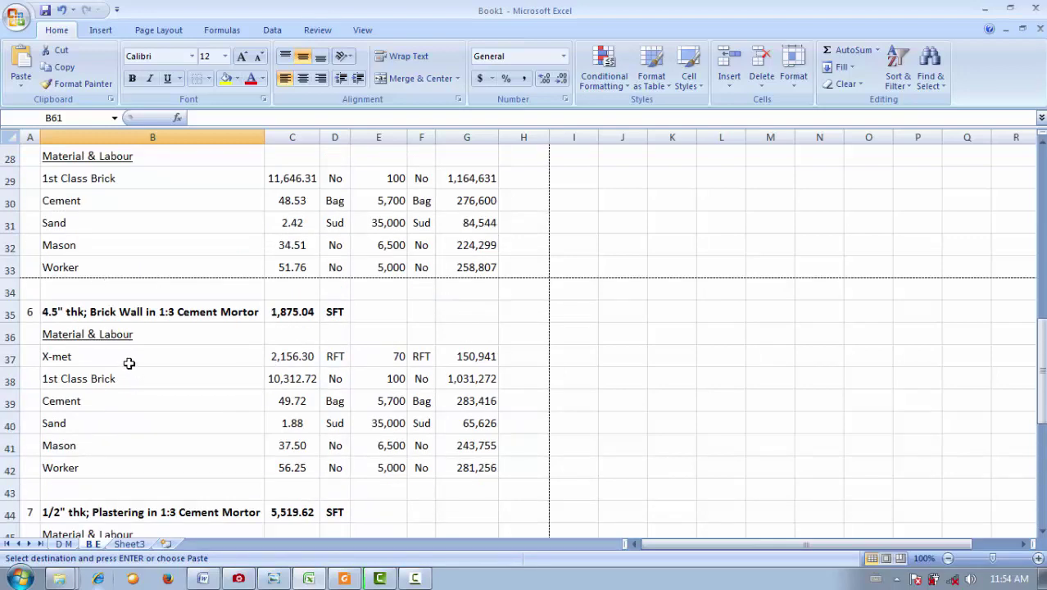
{"action": "scroll", "coordinate": [130, 357], "scroll_direction": "up", "scroll_amount": 3}
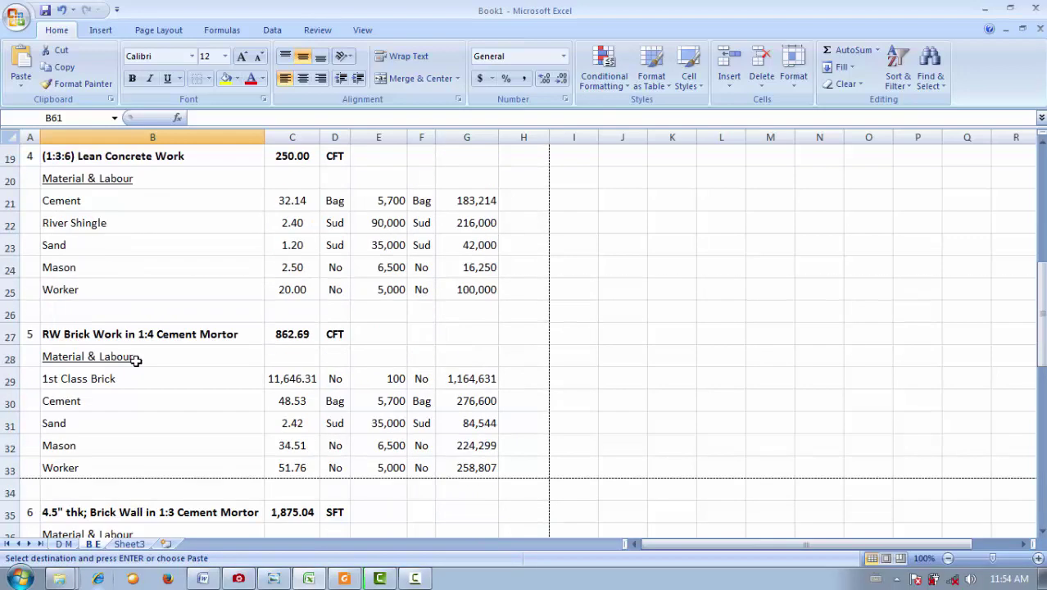
{"action": "scroll", "coordinate": [132, 353], "scroll_direction": "up", "scroll_amount": 1}
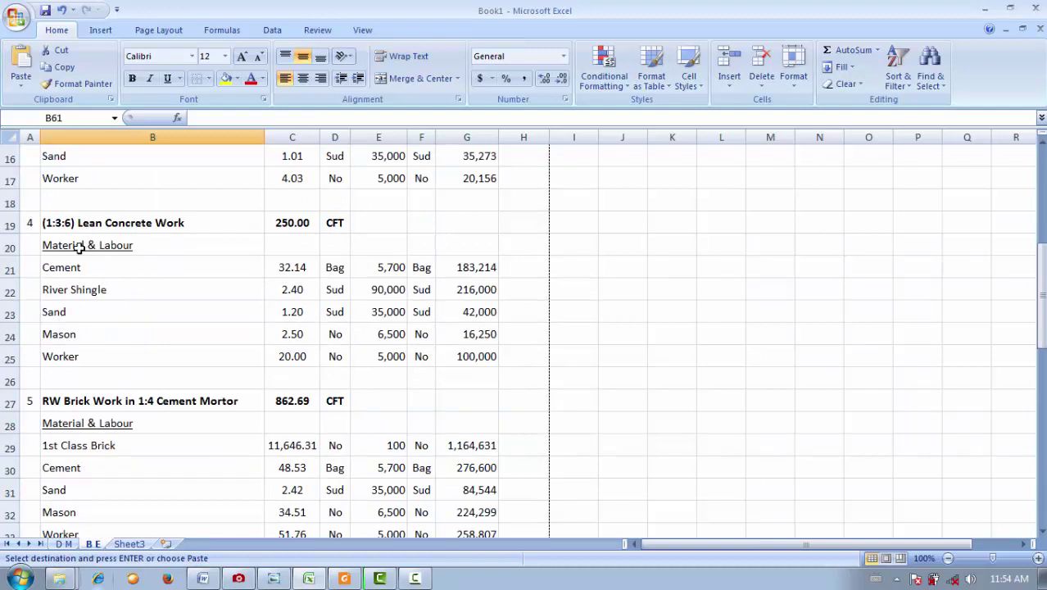
{"action": "left_click_drag", "start_coordinate": [79, 248], "coordinate": [474, 342]}
{"action": "key", "text": "ctrl+c"}
{"action": "scroll", "coordinate": [388, 263], "scroll_direction": "down", "scroll_amount": 11}
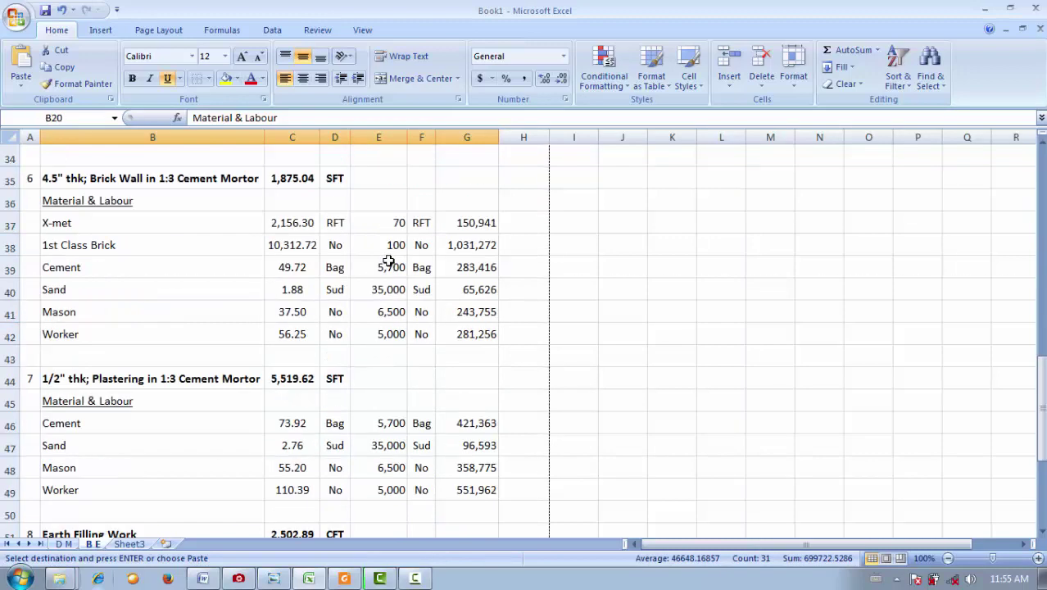
{"action": "left_click", "coordinate": [102, 423]}
{"action": "key", "text": "ctrl+v"}
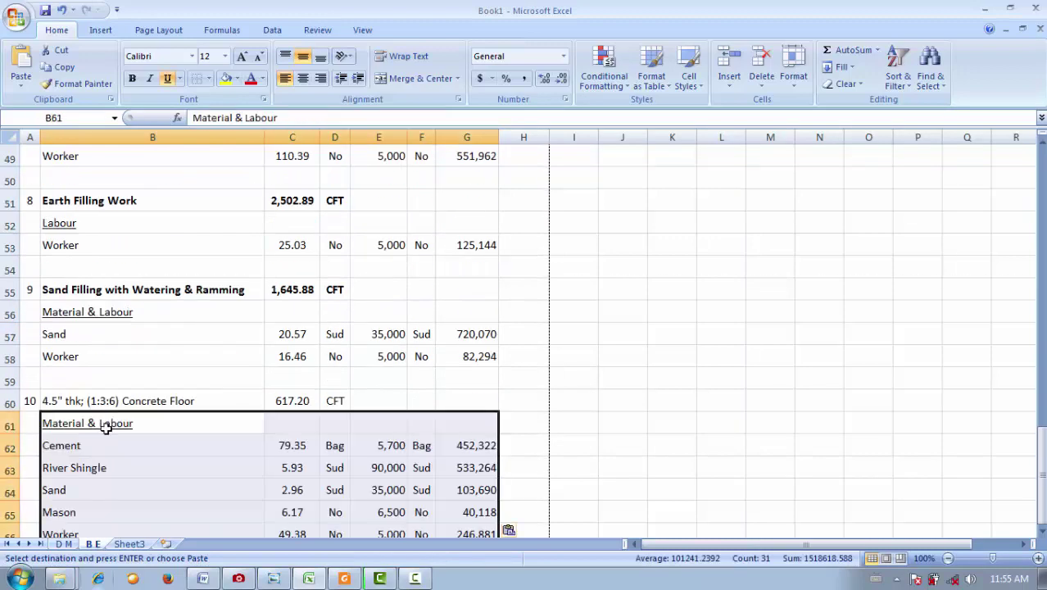
{"action": "scroll", "coordinate": [105, 424], "scroll_direction": "down", "scroll_amount": 2}
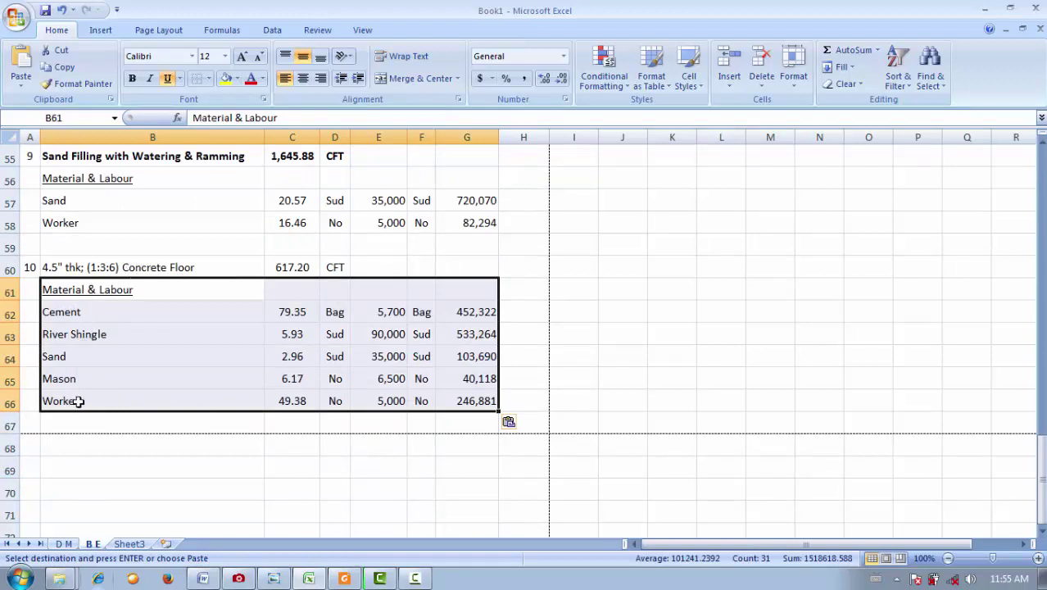
- Make the concrete floor item's heading, quantity and unit in B60:D60 bold
{"action": "left_click", "coordinate": [182, 305]}
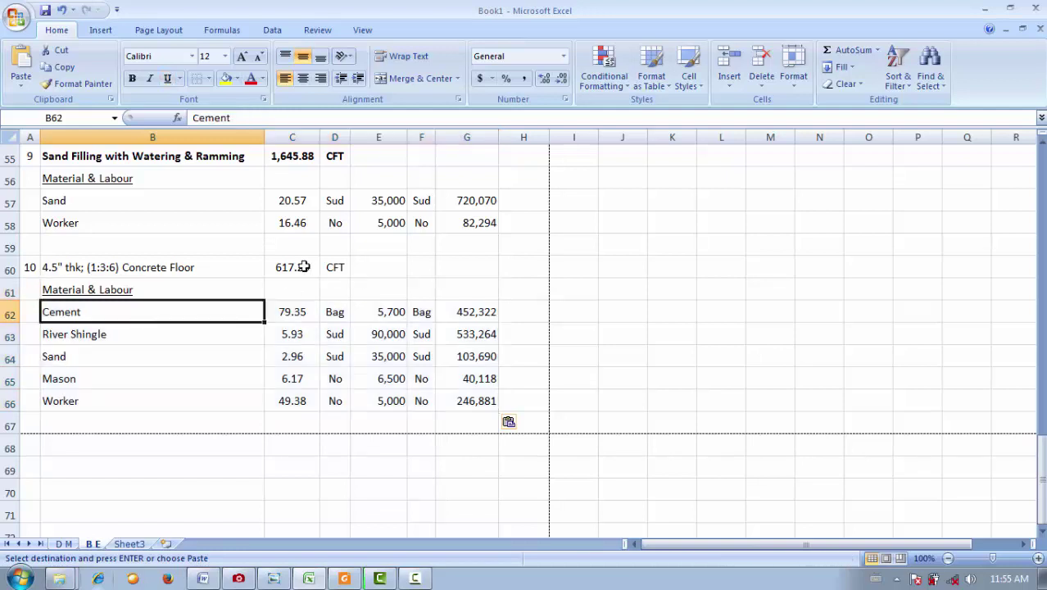
{"action": "left_click_drag", "start_coordinate": [303, 266], "coordinate": [152, 264]}
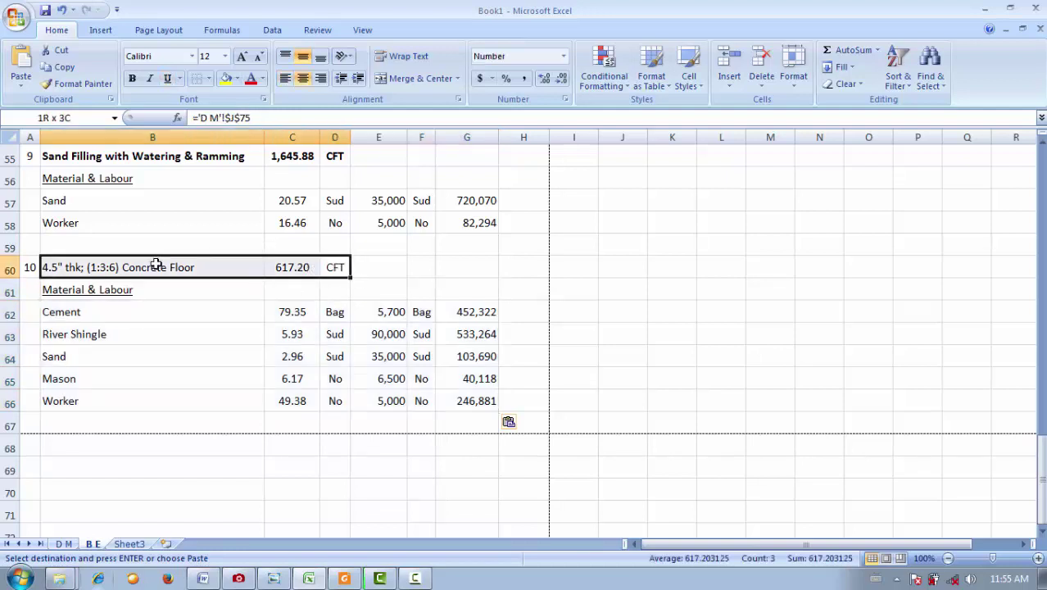
{"action": "left_click", "coordinate": [132, 81]}
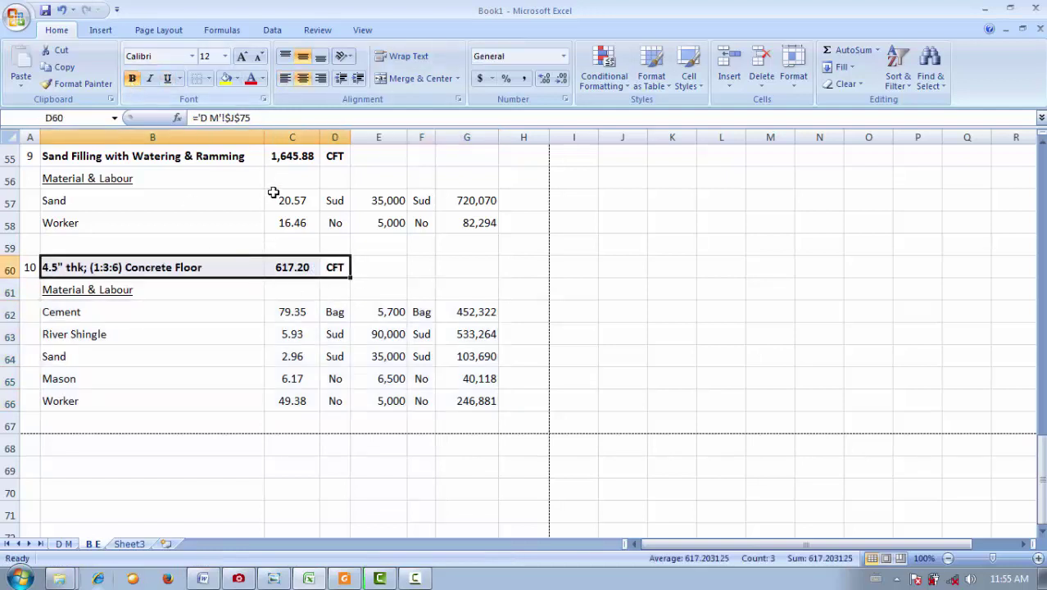
{"action": "left_click", "coordinate": [175, 294]}
{"action": "left_click", "coordinate": [215, 268]}
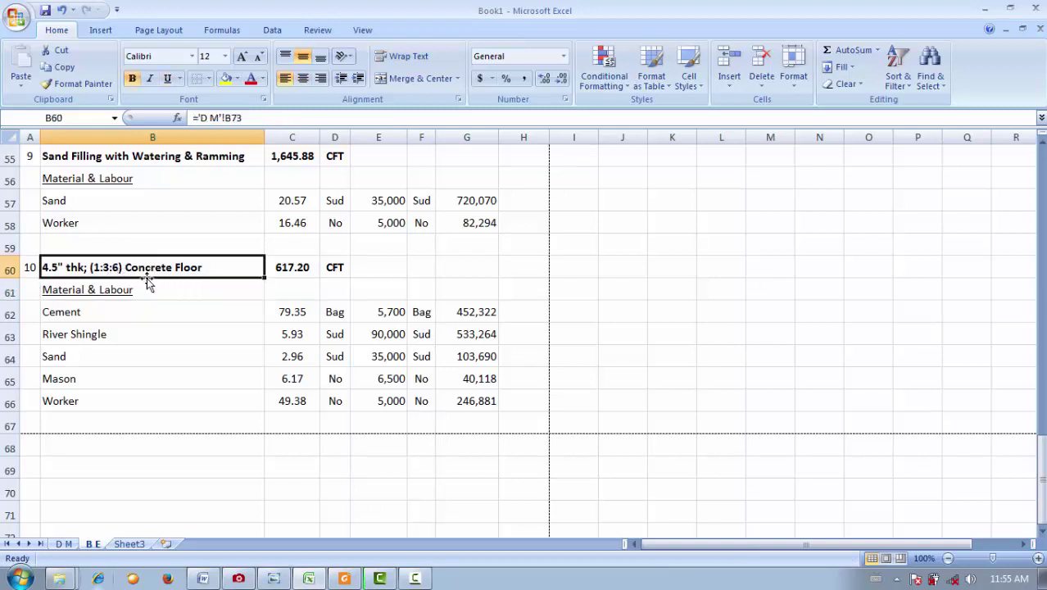
- Switch to Foxit Reader and bring up the Analysis of Rates for Building work (FPS Unit) document
{"action": "left_click", "coordinate": [344, 578]}
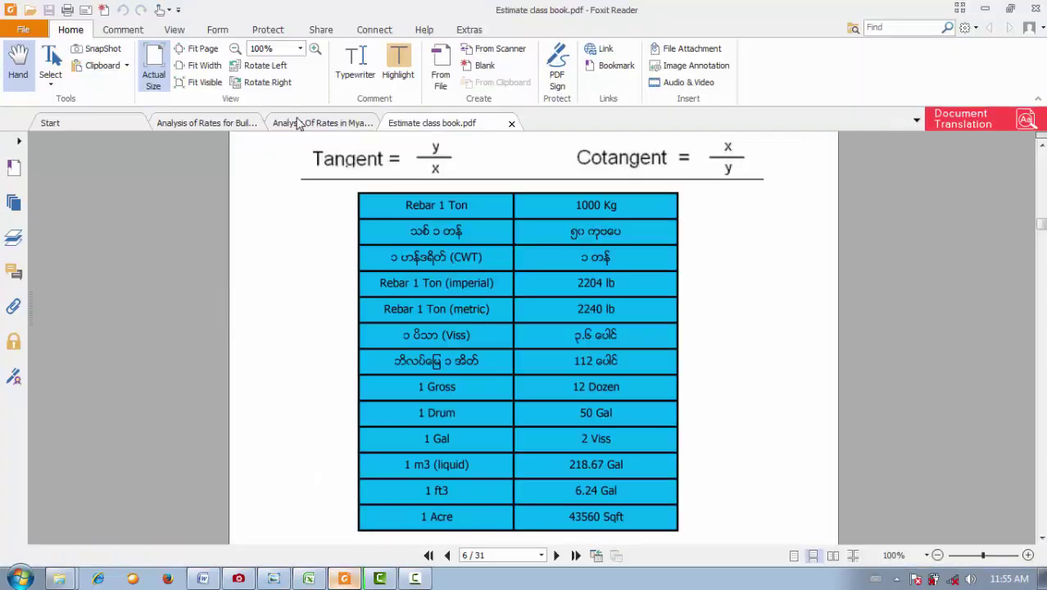
{"action": "left_click", "coordinate": [299, 122]}
{"action": "left_click", "coordinate": [235, 128]}
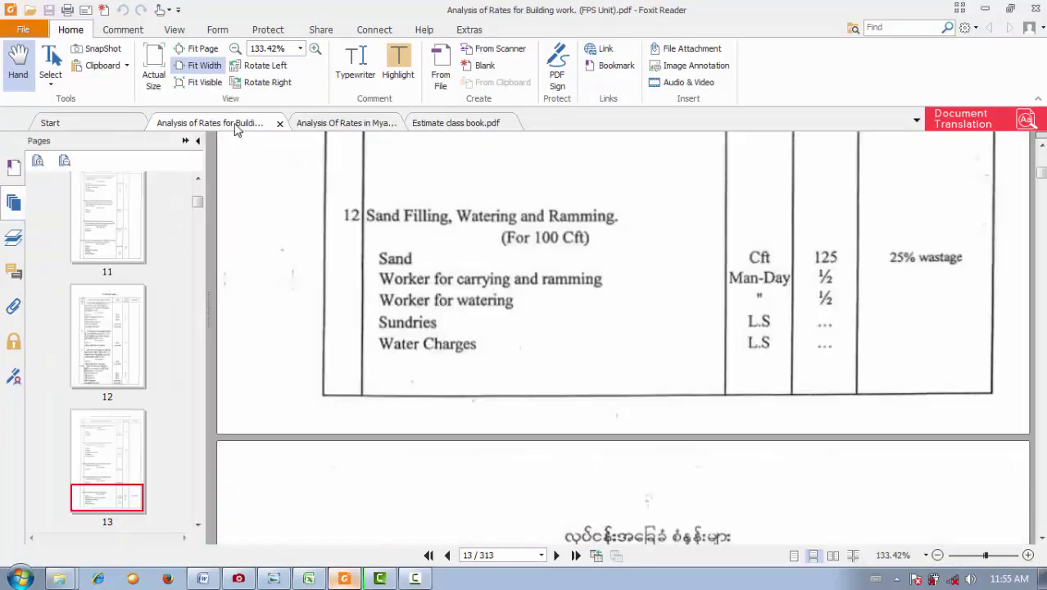
- Look up the Flooring schedule and its page range in the contents on PDF page 7
{"action": "left_click_drag", "start_coordinate": [197, 201], "coordinate": [198, 174]}
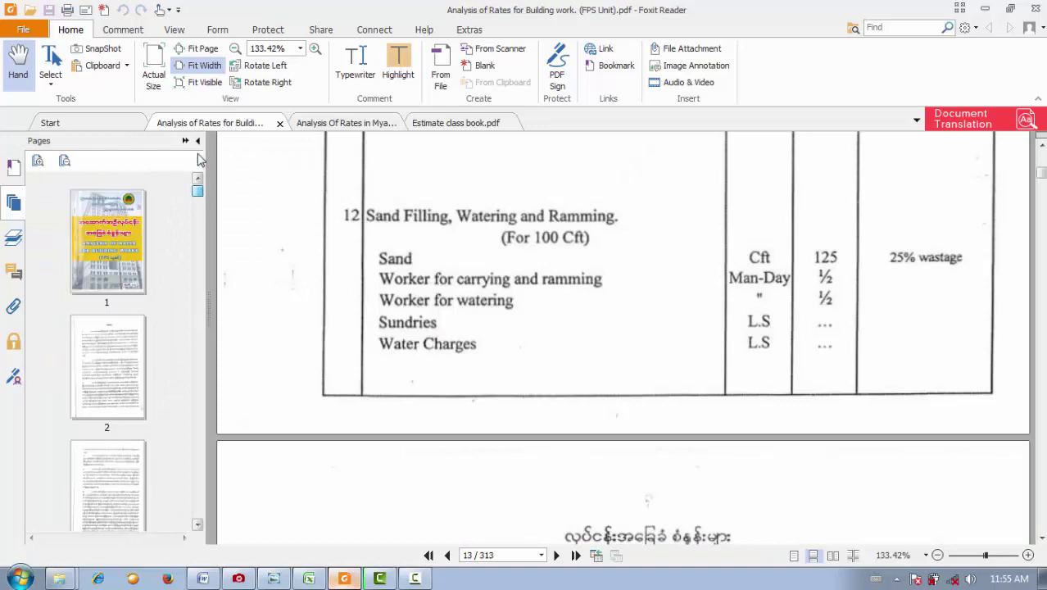
{"action": "left_click", "coordinate": [109, 255]}
{"action": "scroll", "coordinate": [112, 259], "scroll_direction": "down", "scroll_amount": 5}
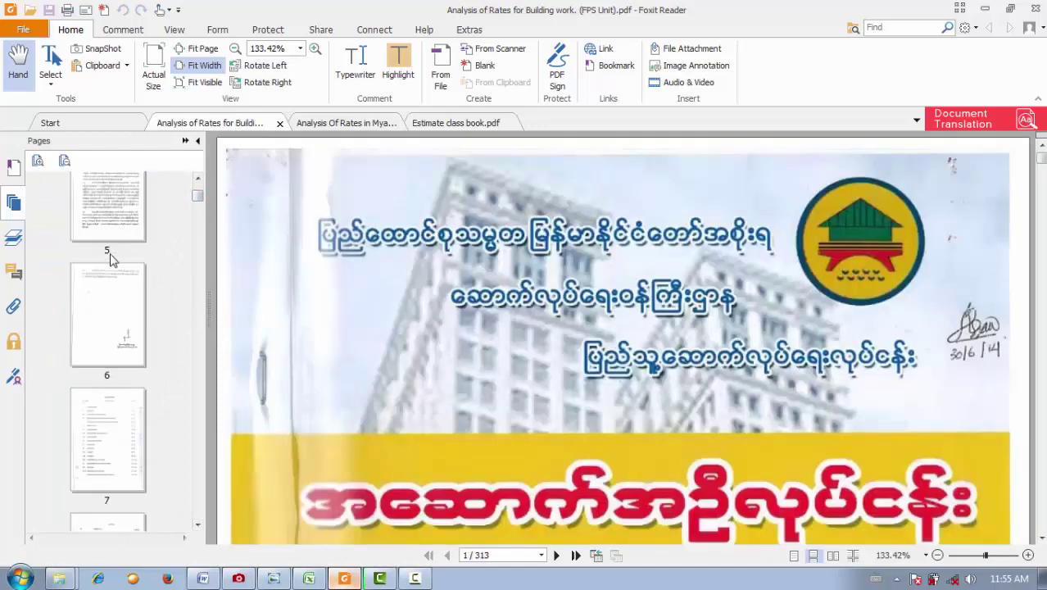
{"action": "left_click", "coordinate": [129, 455]}
{"action": "scroll", "coordinate": [403, 402], "scroll_direction": "down", "scroll_amount": 3}
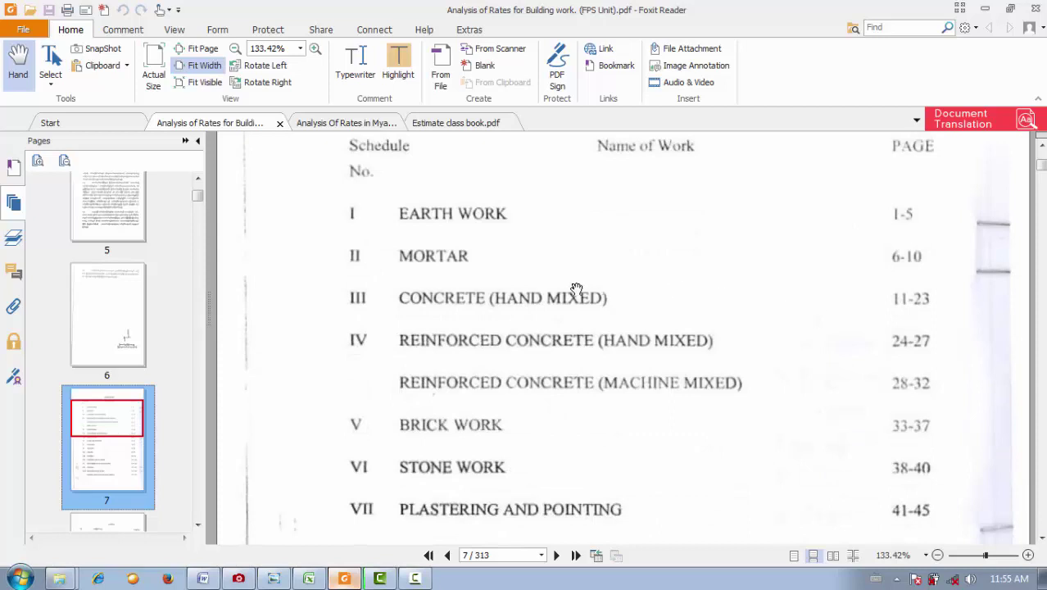
{"action": "scroll", "coordinate": [576, 289], "scroll_direction": "down", "scroll_amount": 3}
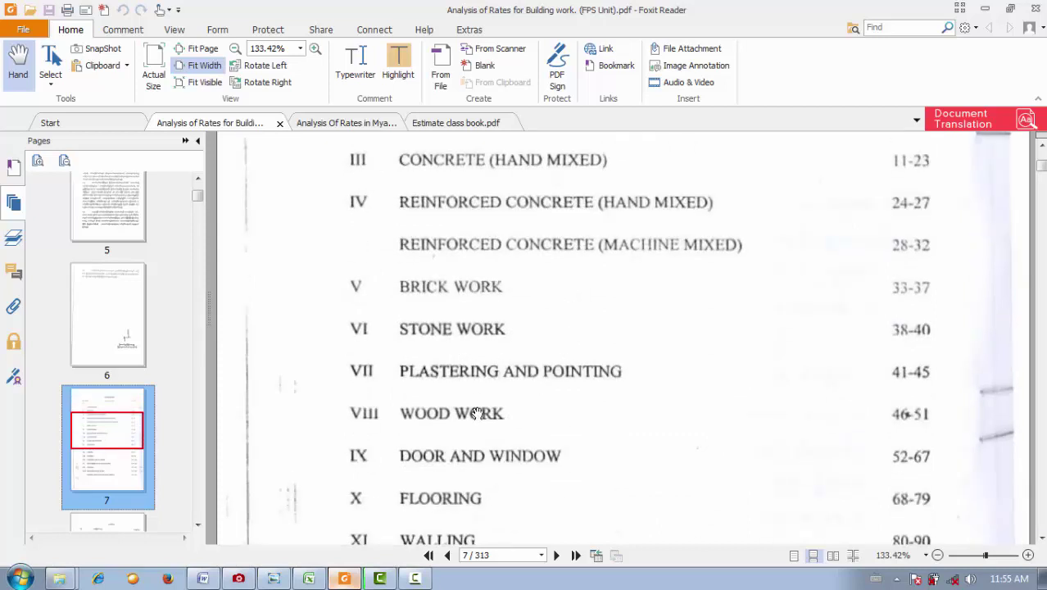
{"action": "left_click_drag", "start_coordinate": [477, 414], "coordinate": [479, 334]}
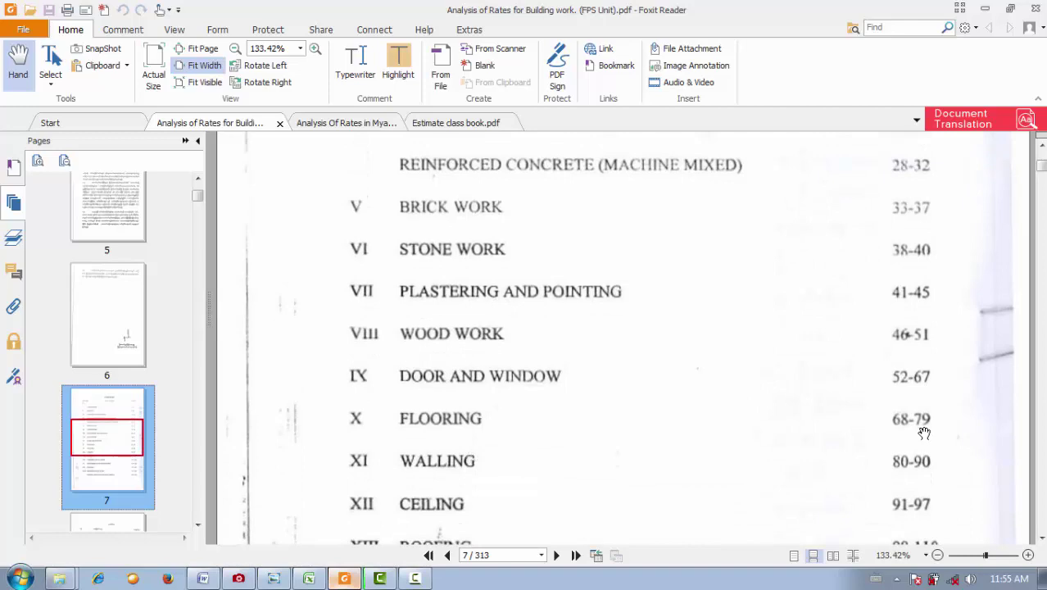
- Go to the start of schedule X, Flooring, on book page 68
{"action": "left_click_drag", "start_coordinate": [197, 199], "coordinate": [197, 322]}
{"action": "left_click", "coordinate": [117, 304]}
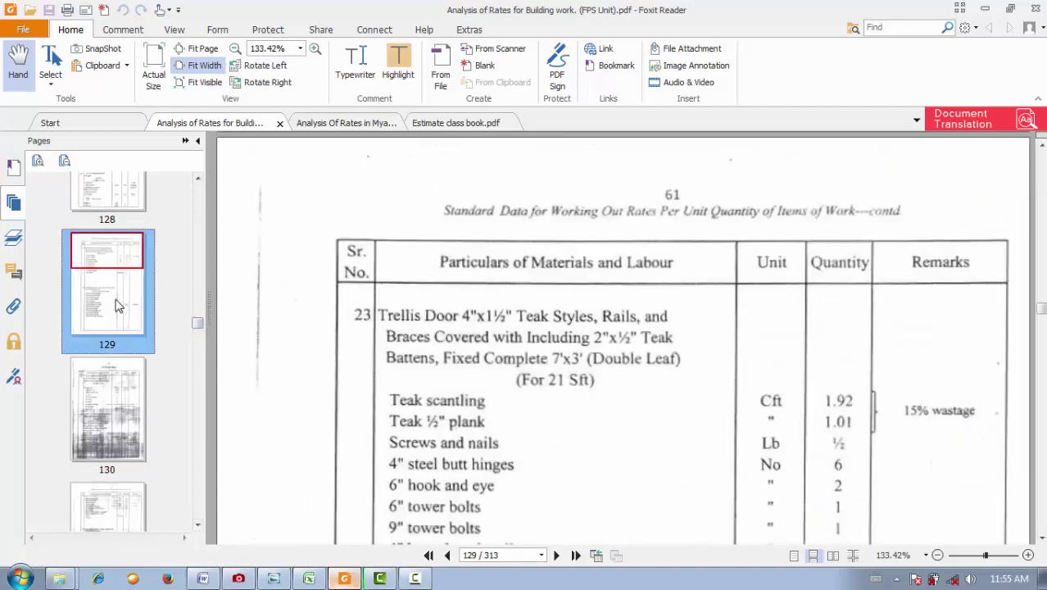
{"action": "scroll", "coordinate": [448, 352], "scroll_direction": "down", "scroll_amount": 20}
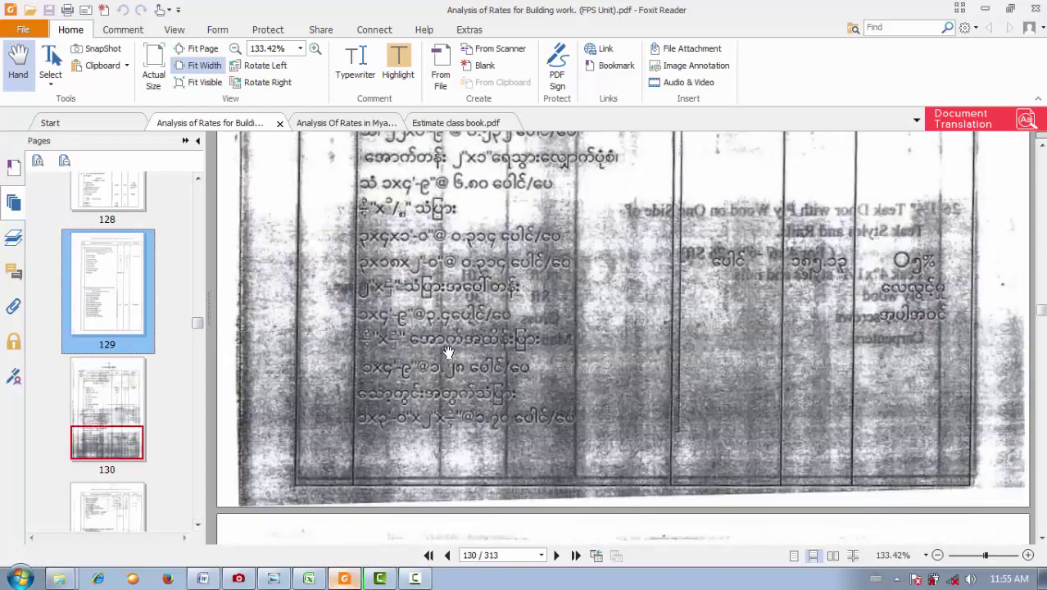
{"action": "scroll", "coordinate": [448, 352], "scroll_direction": "down", "scroll_amount": 20}
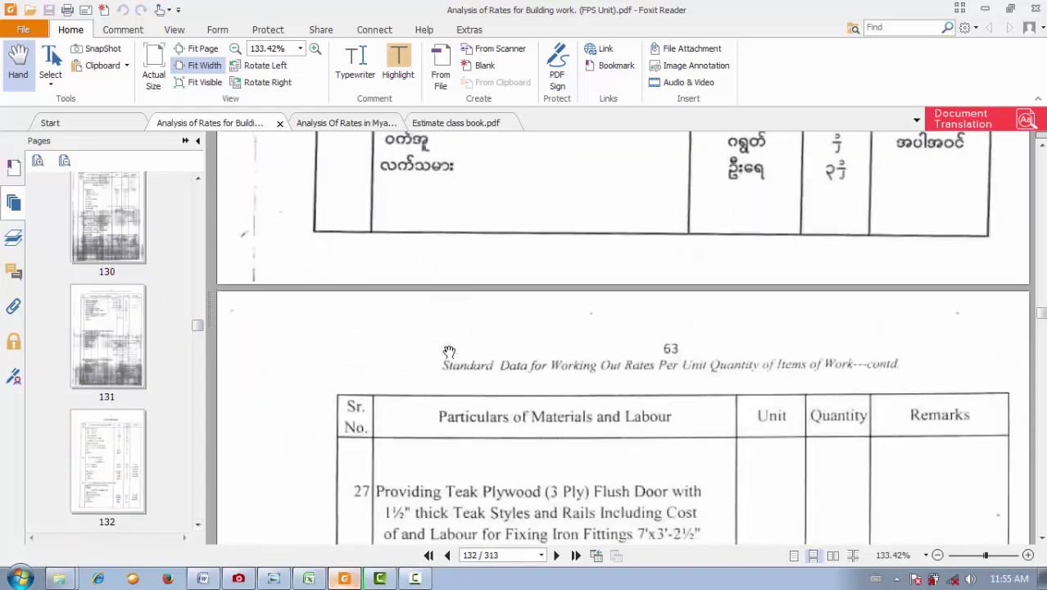
{"action": "scroll", "coordinate": [449, 351], "scroll_direction": "down", "scroll_amount": 20}
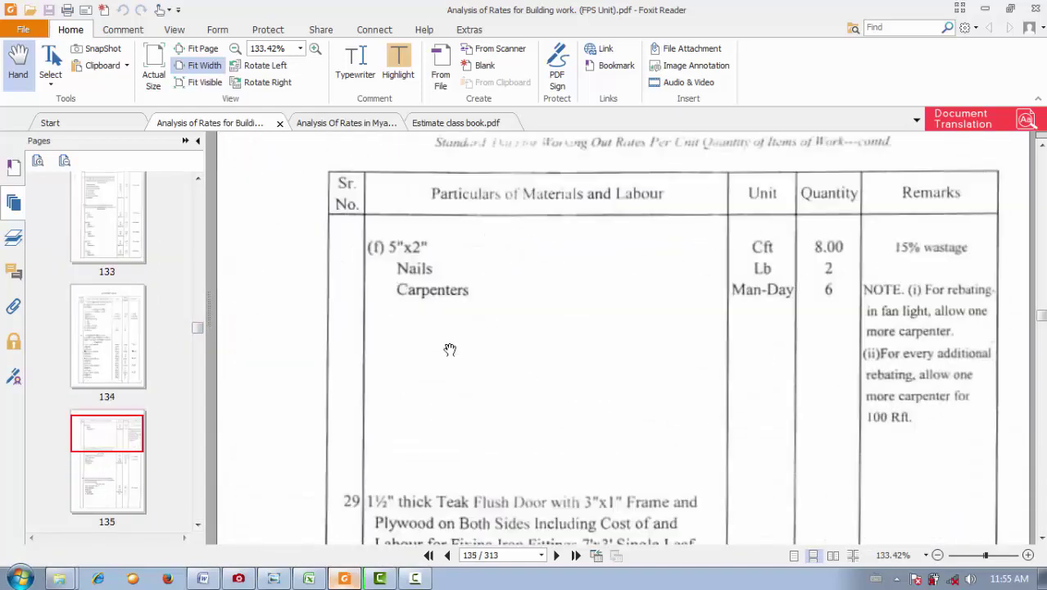
{"action": "scroll", "coordinate": [450, 349], "scroll_direction": "down", "scroll_amount": 20}
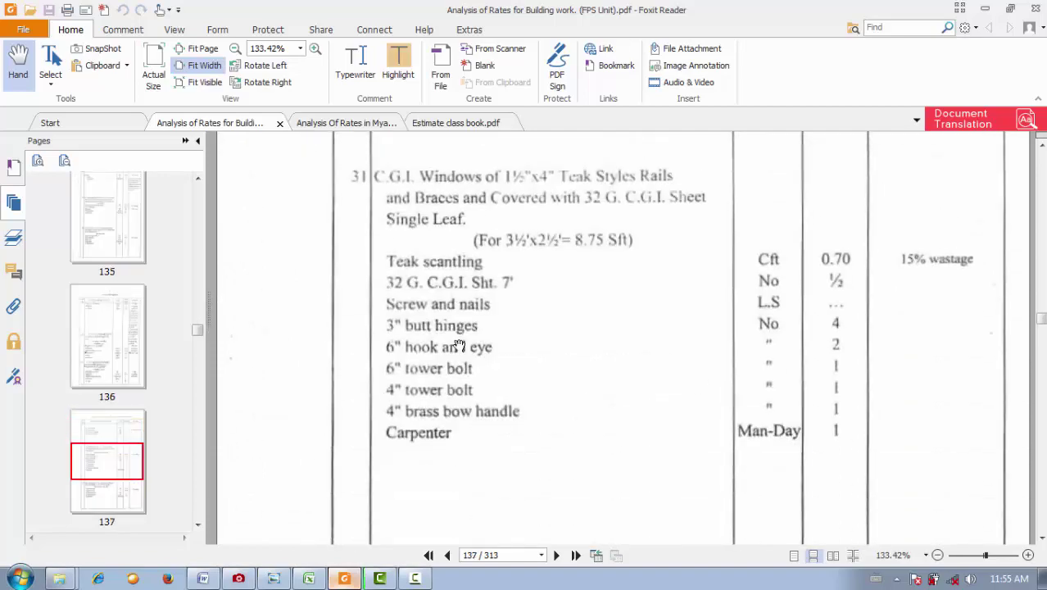
{"action": "scroll", "coordinate": [459, 344], "scroll_direction": "down", "scroll_amount": 20}
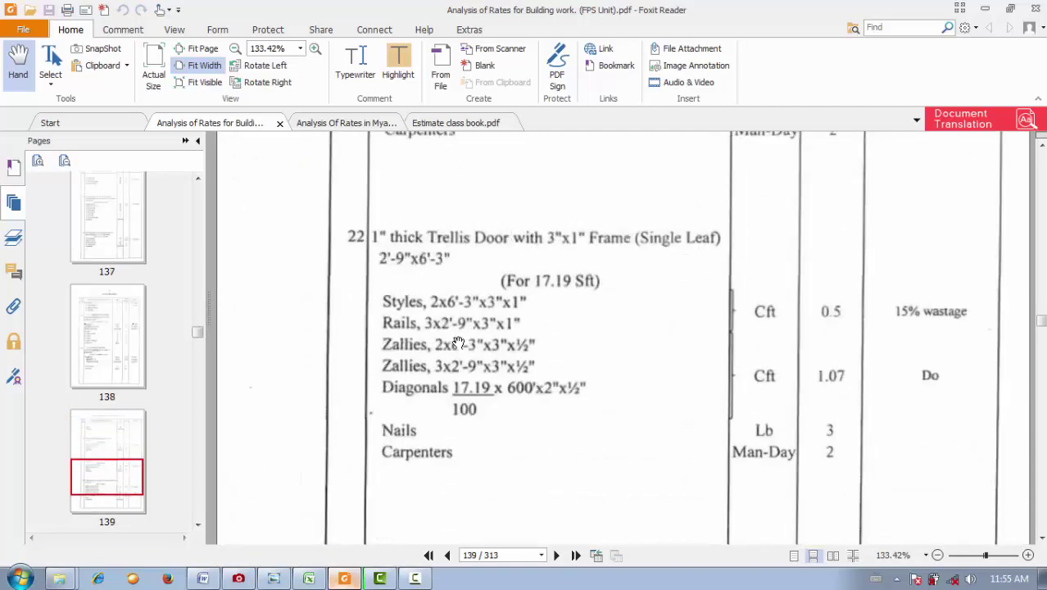
{"action": "scroll", "coordinate": [458, 342], "scroll_direction": "down", "scroll_amount": 20}
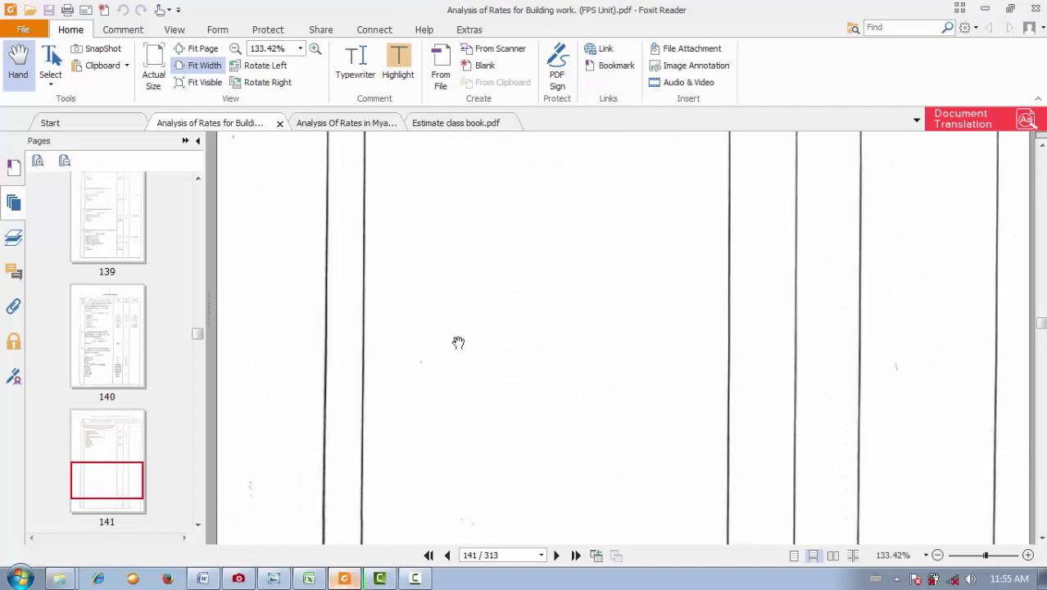
{"action": "scroll", "coordinate": [458, 343], "scroll_direction": "down", "scroll_amount": 5}
{"action": "scroll", "coordinate": [458, 343], "scroll_direction": "down", "scroll_amount": 20}
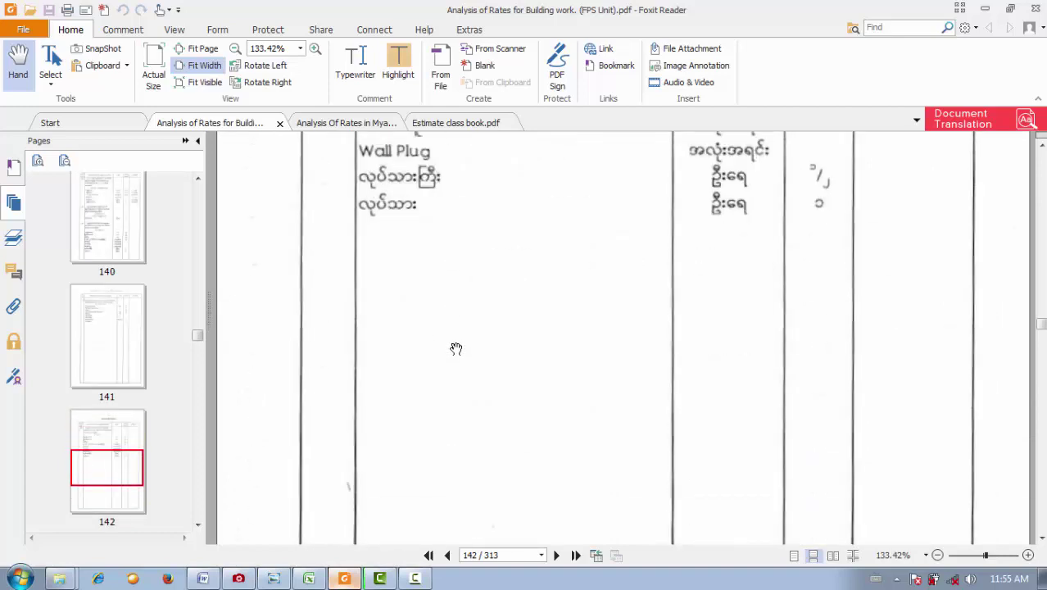
{"action": "scroll", "coordinate": [456, 348], "scroll_direction": "down", "scroll_amount": 1}
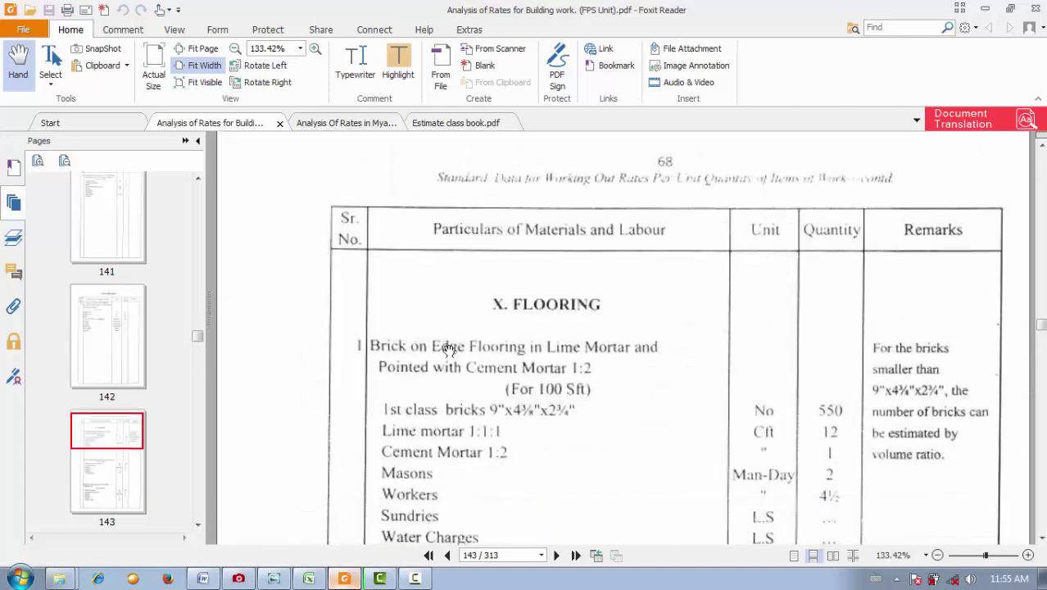
- Look through the brick flooring items 1 to 5 of the Flooring schedule for a concrete floor entry
{"action": "scroll", "coordinate": [443, 297], "scroll_direction": "down", "scroll_amount": 4}
{"action": "scroll", "coordinate": [475, 295], "scroll_direction": "down", "scroll_amount": 2}
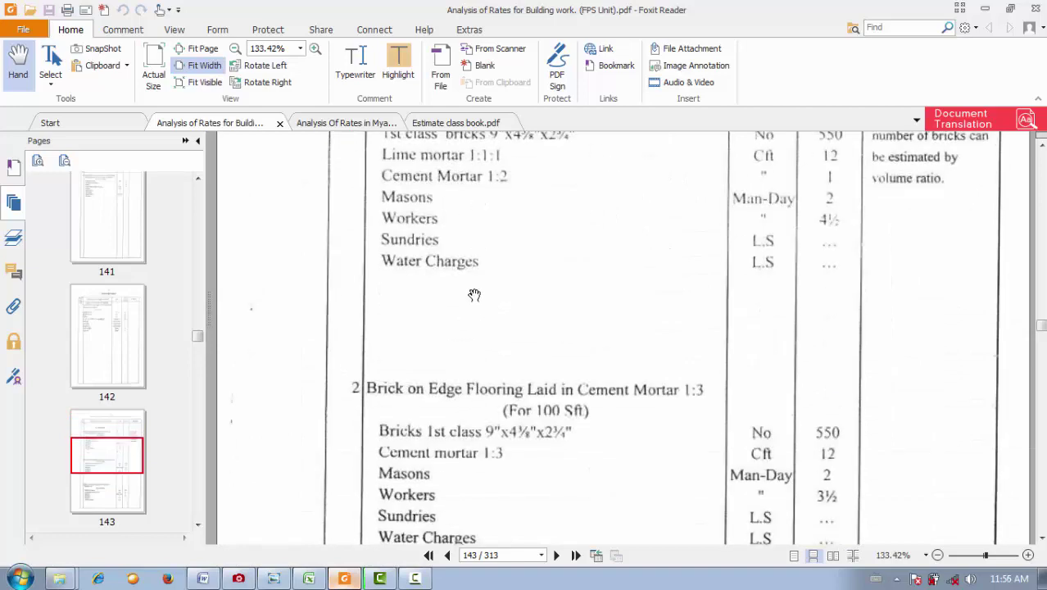
{"action": "scroll", "coordinate": [478, 286], "scroll_direction": "down", "scroll_amount": 8}
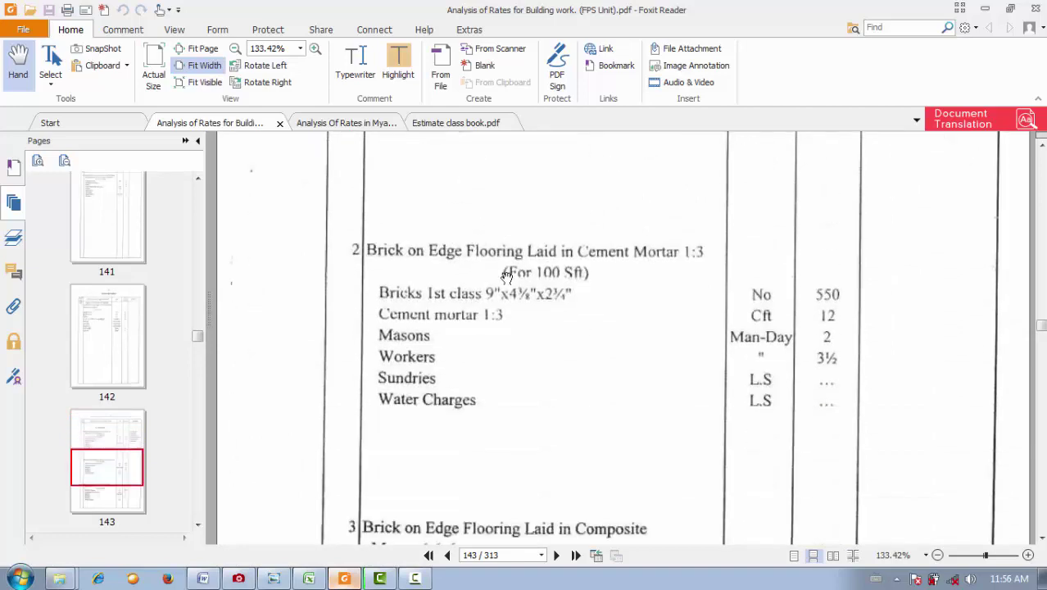
{"action": "scroll", "coordinate": [499, 303], "scroll_direction": "down", "scroll_amount": 20}
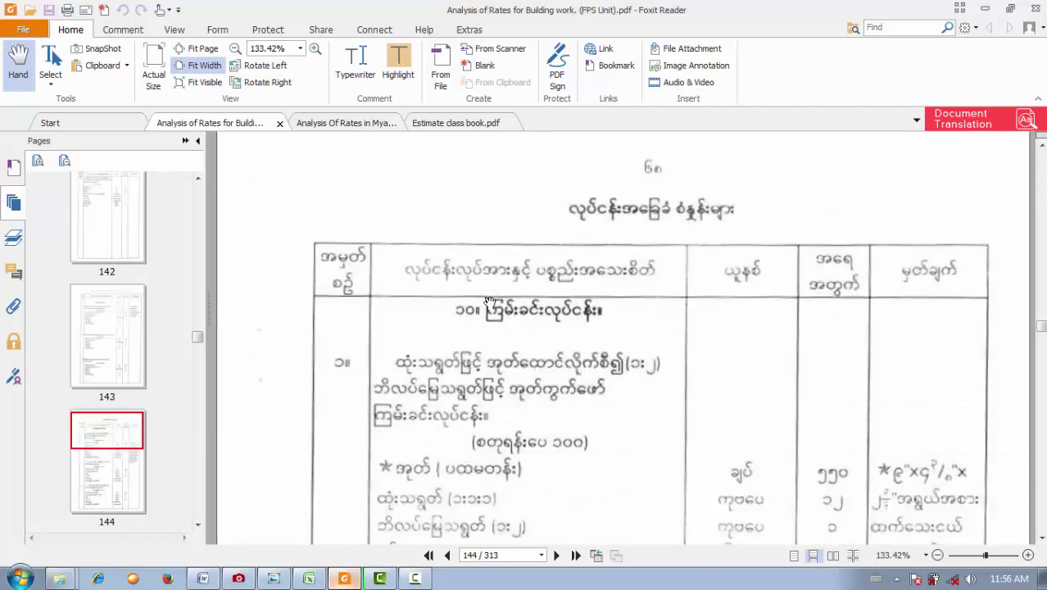
{"action": "scroll", "coordinate": [489, 287], "scroll_direction": "down", "scroll_amount": 1}
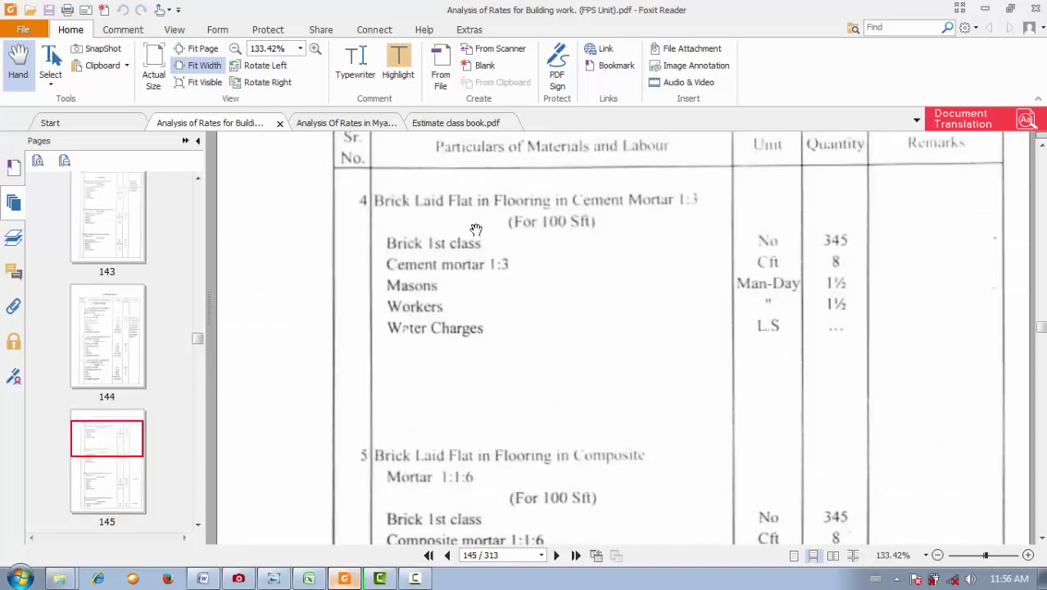
{"action": "scroll", "coordinate": [477, 221], "scroll_direction": "down", "scroll_amount": 20}
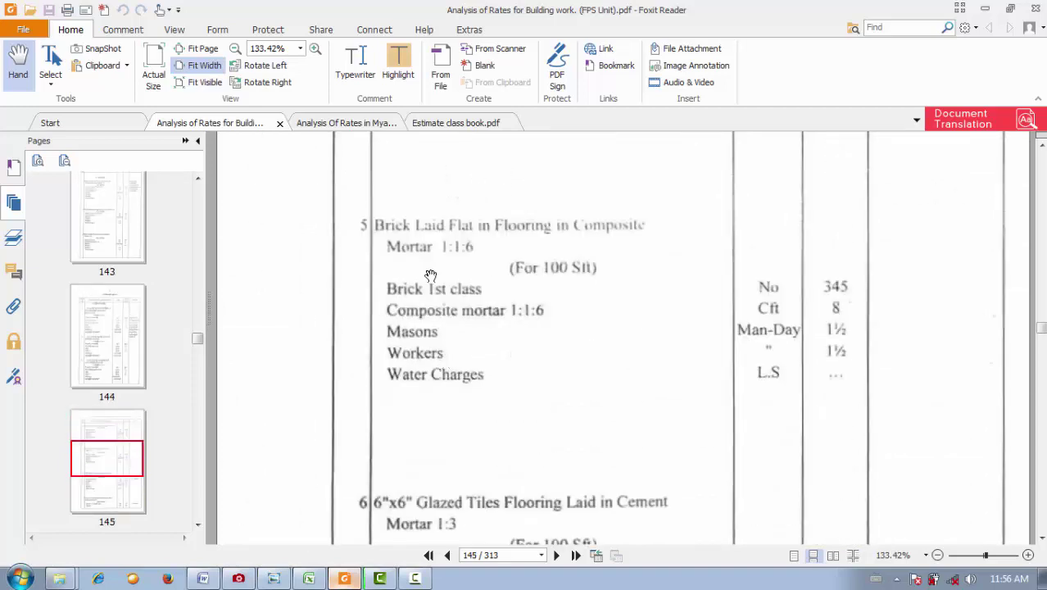
{"action": "scroll", "coordinate": [431, 279], "scroll_direction": "down", "scroll_amount": 20}
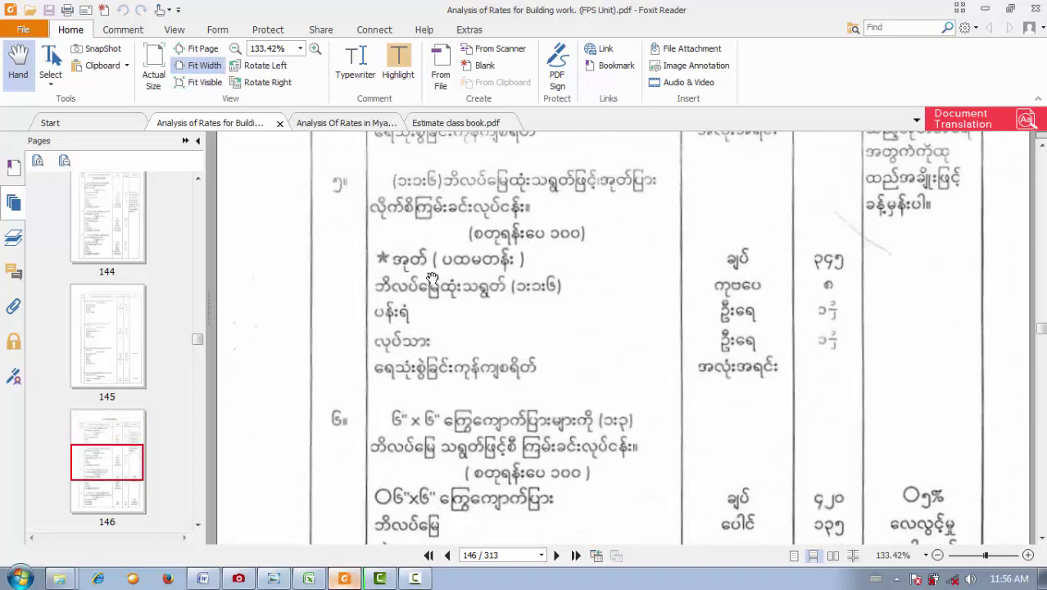
- Examine the material and labour quantities of the 1½", 2" and 3" thick 1:2:4 cement concrete flooring items 8 to 10
{"action": "scroll", "coordinate": [431, 279], "scroll_direction": "up", "scroll_amount": 6}
{"action": "scroll", "coordinate": [431, 279], "scroll_direction": "down", "scroll_amount": 10}
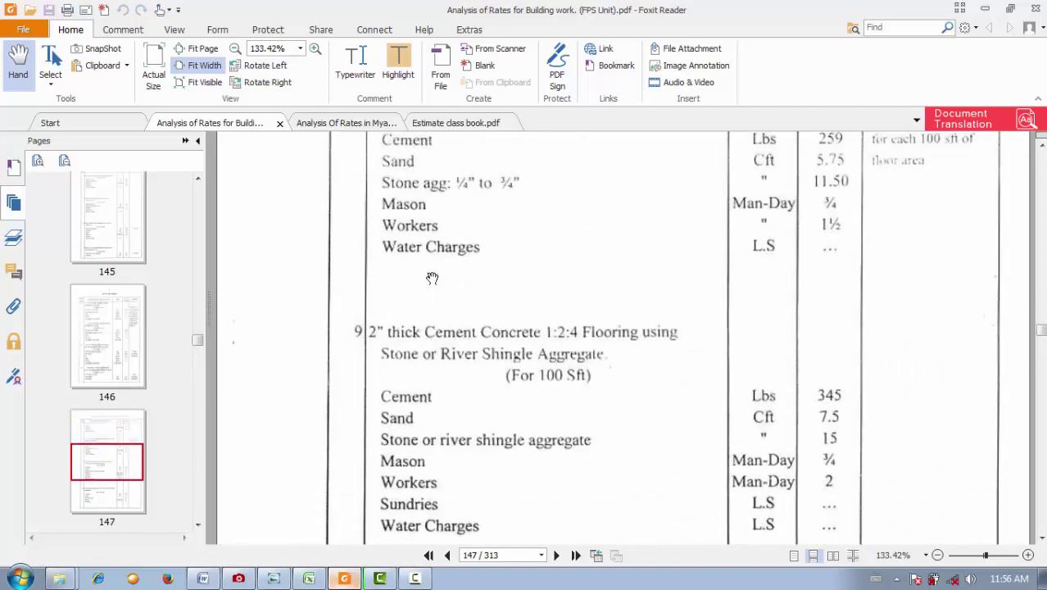
{"action": "scroll", "coordinate": [431, 280], "scroll_direction": "up", "scroll_amount": 9}
{"action": "scroll", "coordinate": [380, 369], "scroll_direction": "down", "scroll_amount": 2}
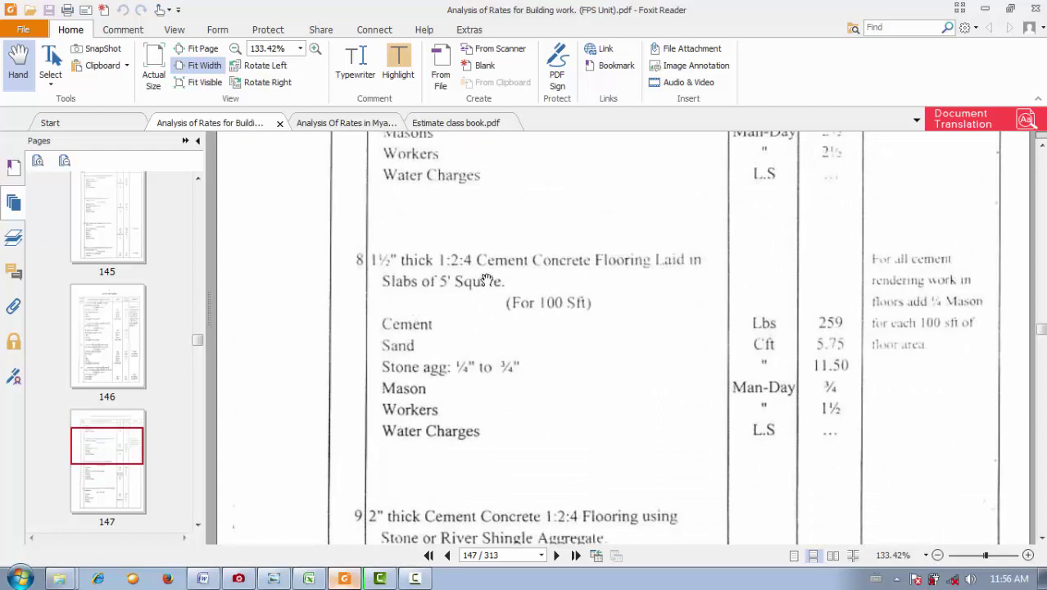
{"action": "scroll", "coordinate": [456, 275], "scroll_direction": "down", "scroll_amount": 1}
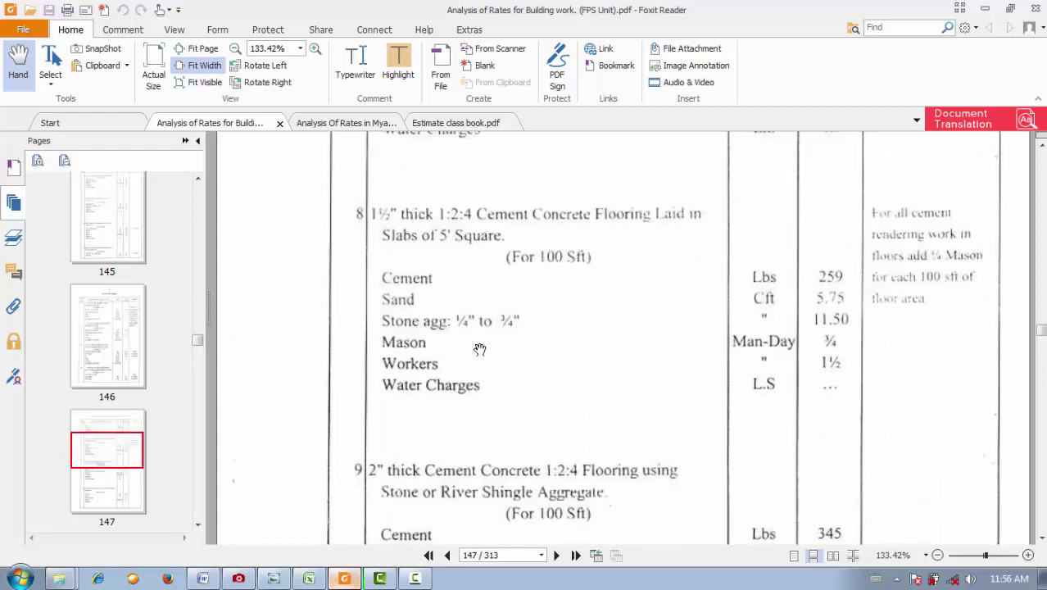
{"action": "scroll", "coordinate": [479, 350], "scroll_direction": "down", "scroll_amount": 2}
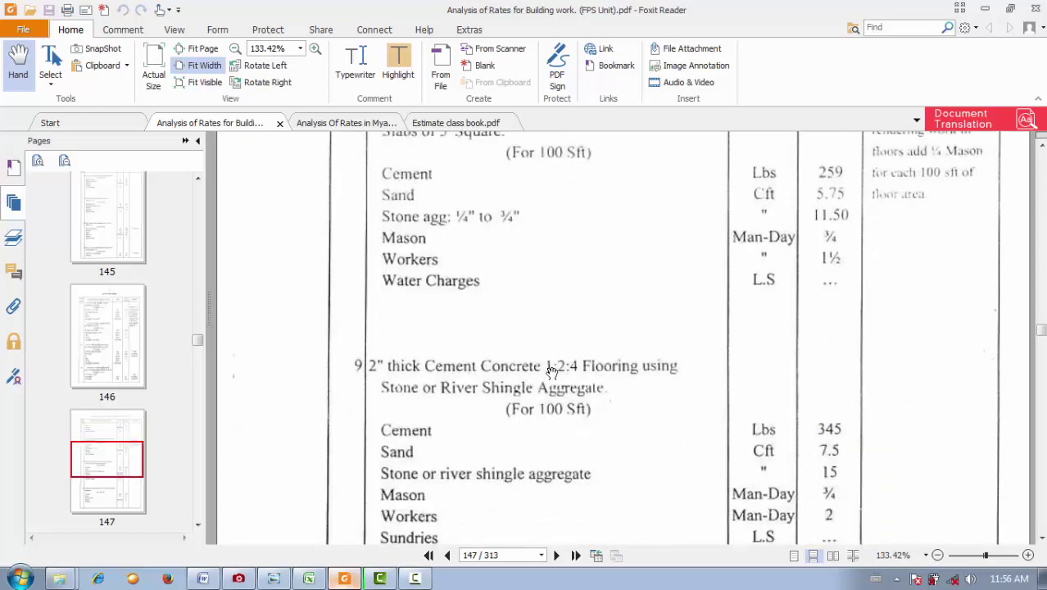
{"action": "scroll", "coordinate": [551, 370], "scroll_direction": "down", "scroll_amount": 8}
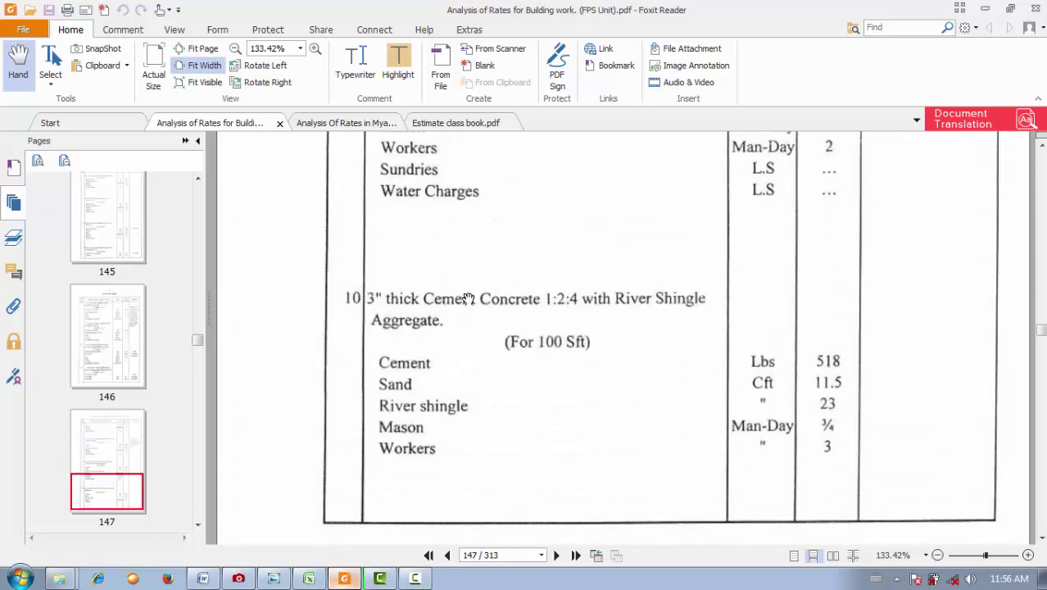
{"action": "scroll", "coordinate": [554, 290], "scroll_direction": "down", "scroll_amount": 5}
{"action": "scroll", "coordinate": [551, 292], "scroll_direction": "up", "scroll_amount": 4}
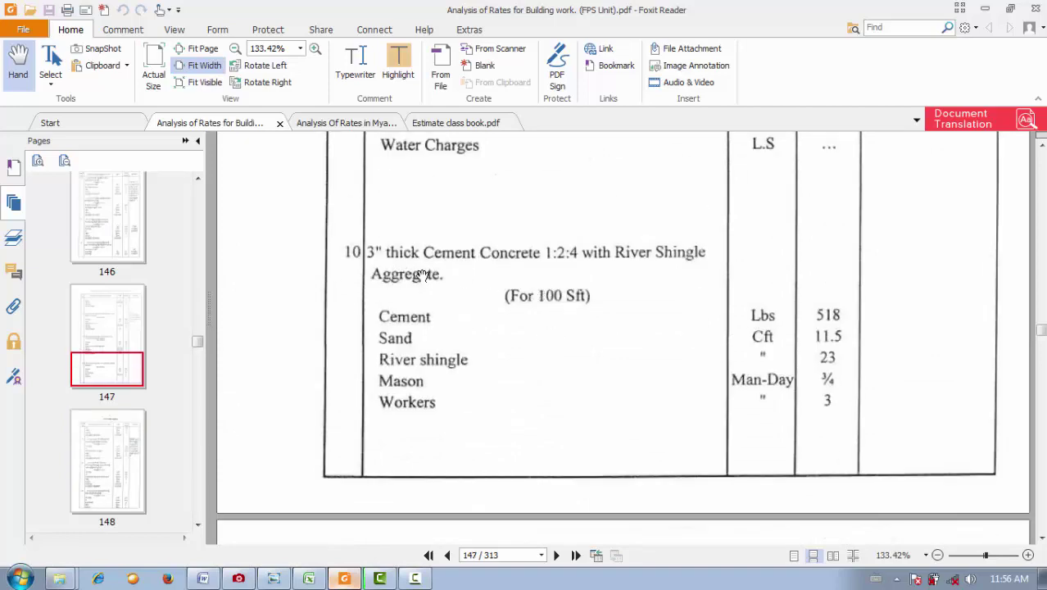
- Examine item 11, the 4½" thick 1:2:4 cement concrete floor, and the 1" thick P.C.C floor below it
{"action": "scroll", "coordinate": [512, 276], "scroll_direction": "down", "scroll_amount": 20}
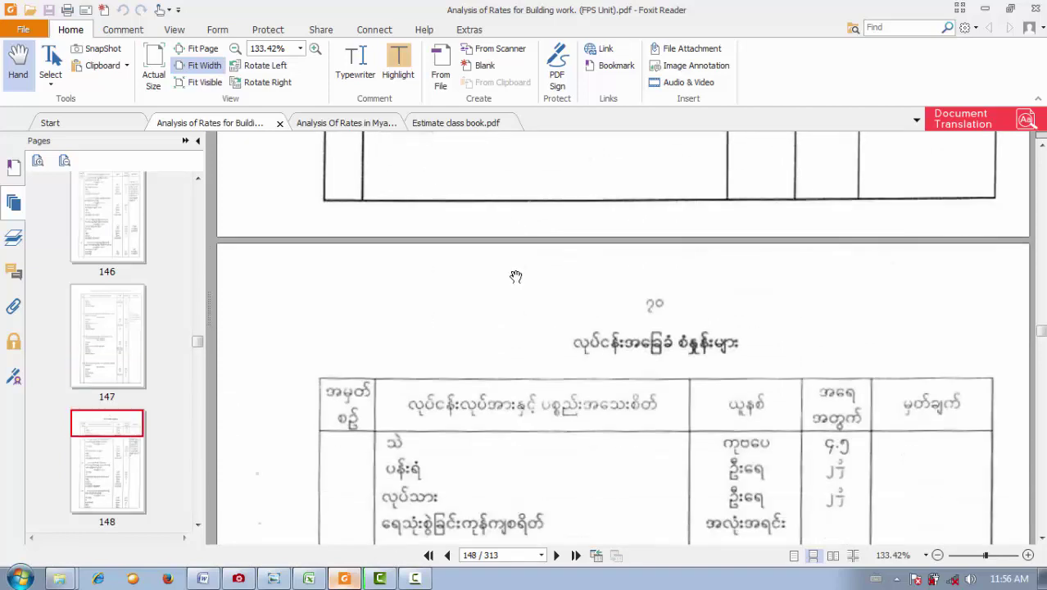
{"action": "scroll", "coordinate": [513, 275], "scroll_direction": "down", "scroll_amount": 4}
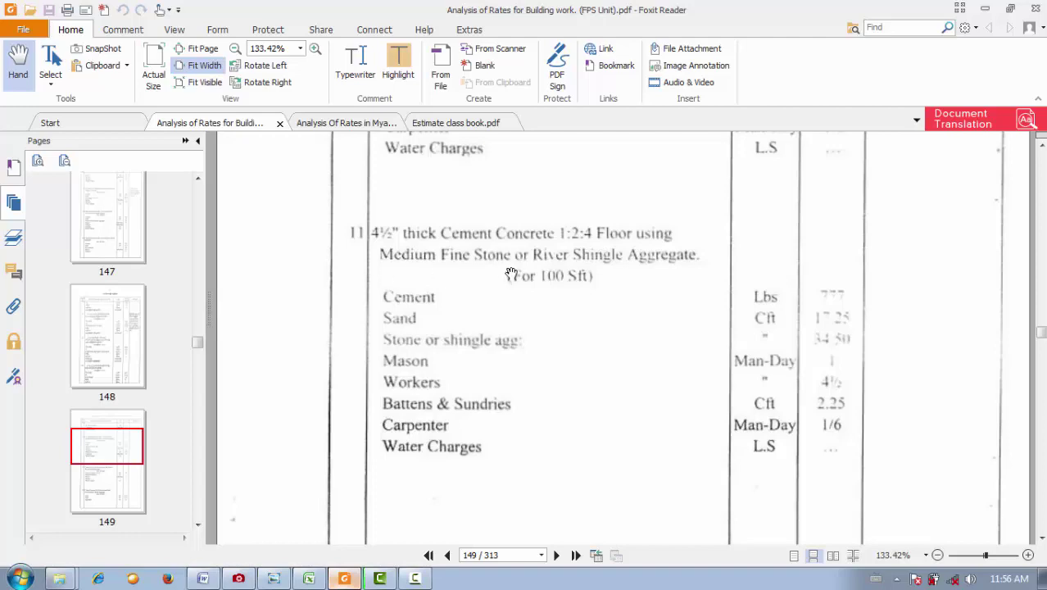
{"action": "scroll", "coordinate": [512, 272], "scroll_direction": "down", "scroll_amount": 3}
{"action": "scroll", "coordinate": [512, 271], "scroll_direction": "down", "scroll_amount": 4}
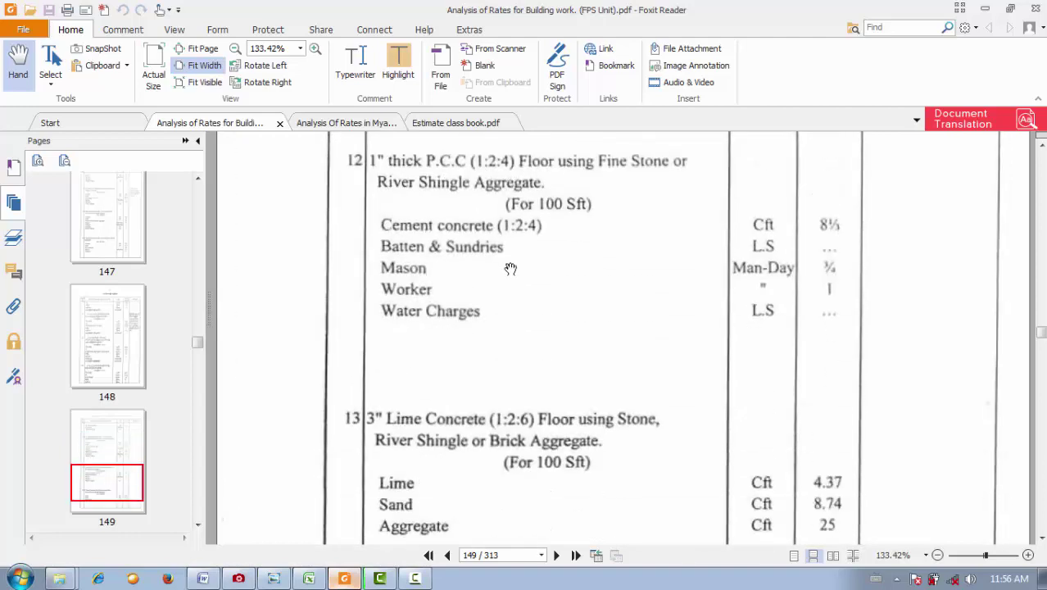
- Examine the lime concrete floor items 13 and 14 (1:2:6), 3" and 4½" thick, in the Flooring schedule
{"action": "scroll", "coordinate": [487, 321], "scroll_direction": "down", "scroll_amount": 5}
{"action": "scroll", "coordinate": [485, 315], "scroll_direction": "down", "scroll_amount": 8}
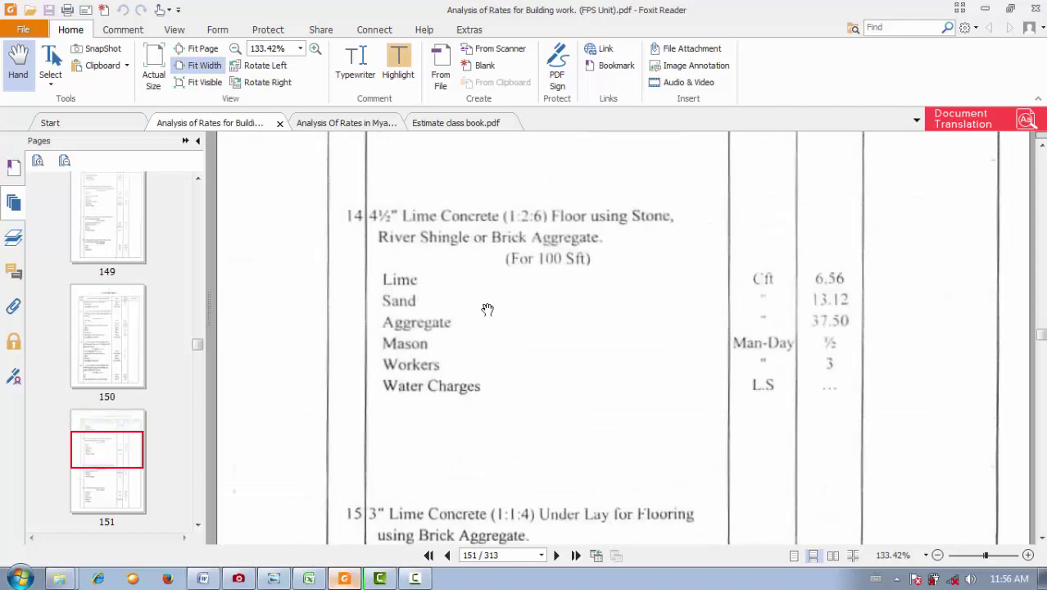
{"action": "scroll", "coordinate": [486, 309], "scroll_direction": "up", "scroll_amount": 5}
{"action": "scroll", "coordinate": [486, 308], "scroll_direction": "down", "scroll_amount": 4}
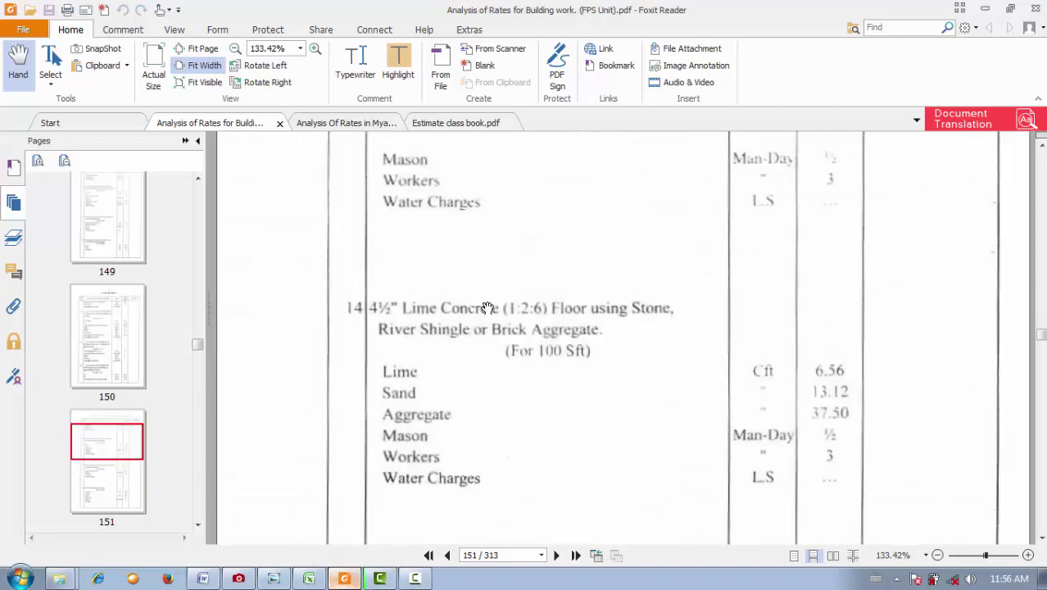
{"action": "scroll", "coordinate": [483, 309], "scroll_direction": "down", "scroll_amount": 1}
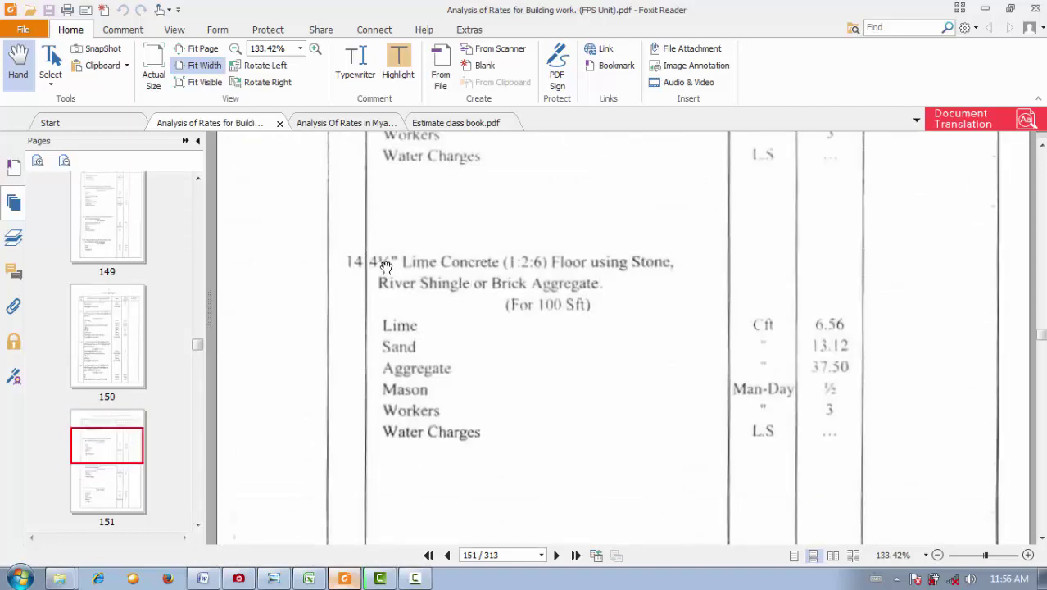
- Look through the remaining Flooring schedule items 15 to 27 for a 1:3:6 concrete floor entry
{"action": "scroll", "coordinate": [451, 268], "scroll_direction": "down", "scroll_amount": 6}
{"action": "scroll", "coordinate": [457, 266], "scroll_direction": "down", "scroll_amount": 20}
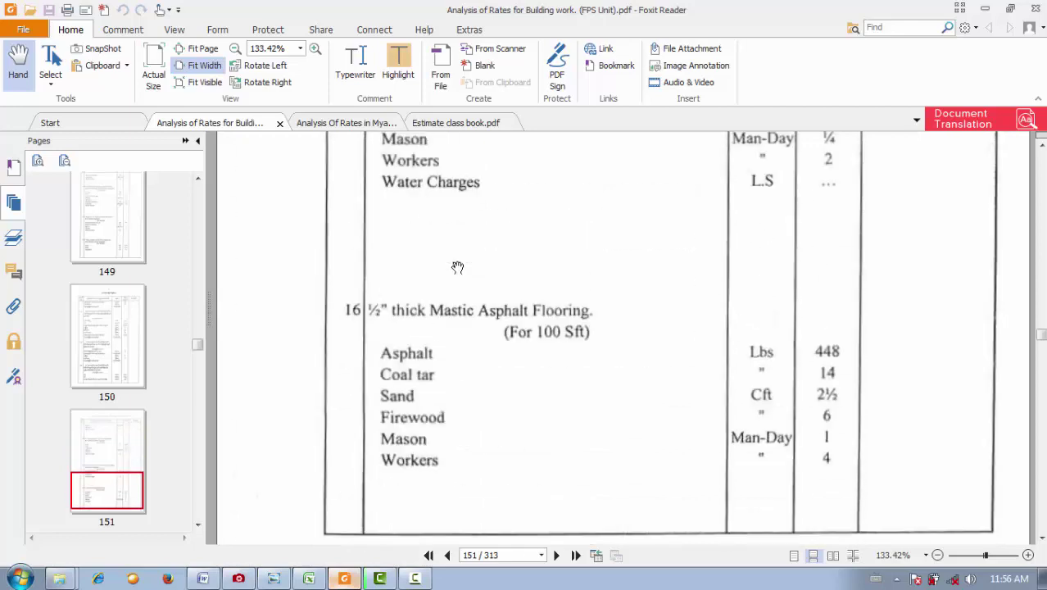
{"action": "scroll", "coordinate": [456, 268], "scroll_direction": "down", "scroll_amount": 20}
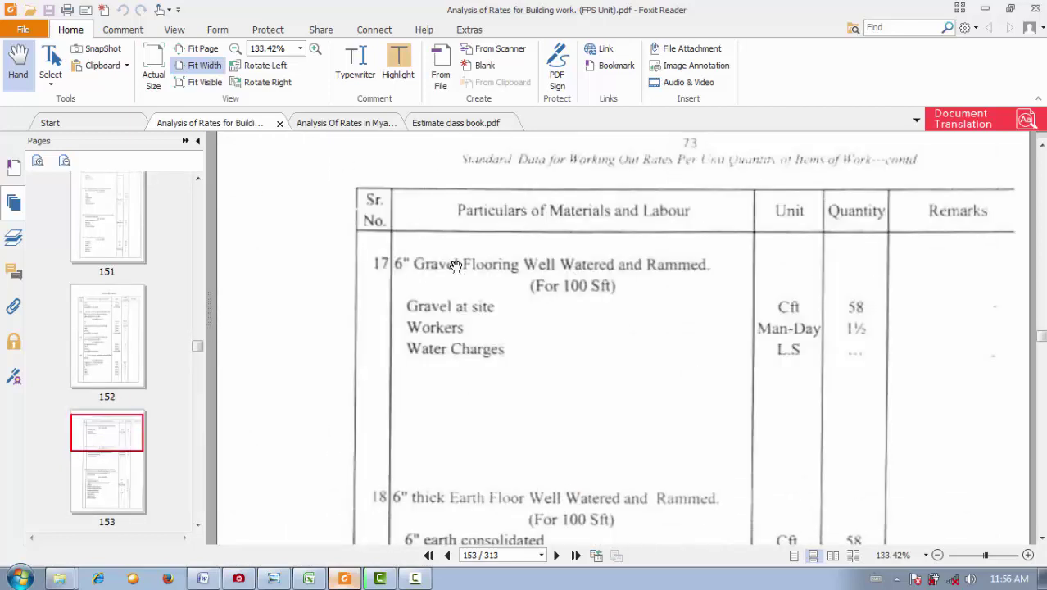
{"action": "scroll", "coordinate": [456, 267], "scroll_direction": "down", "scroll_amount": 20}
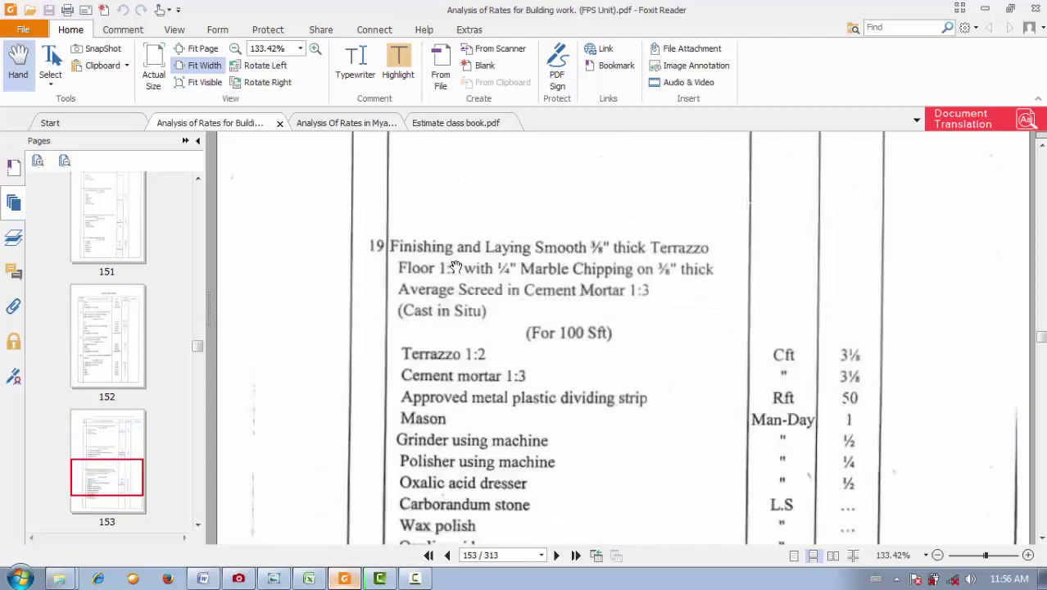
{"action": "scroll", "coordinate": [456, 263], "scroll_direction": "down", "scroll_amount": 20}
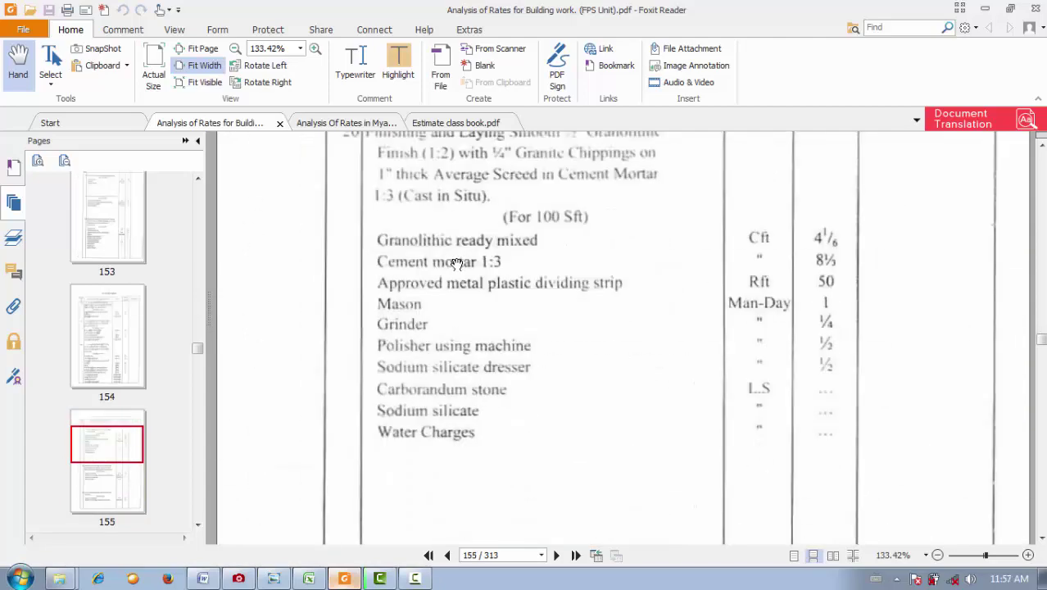
{"action": "scroll", "coordinate": [456, 263], "scroll_direction": "down", "scroll_amount": 20}
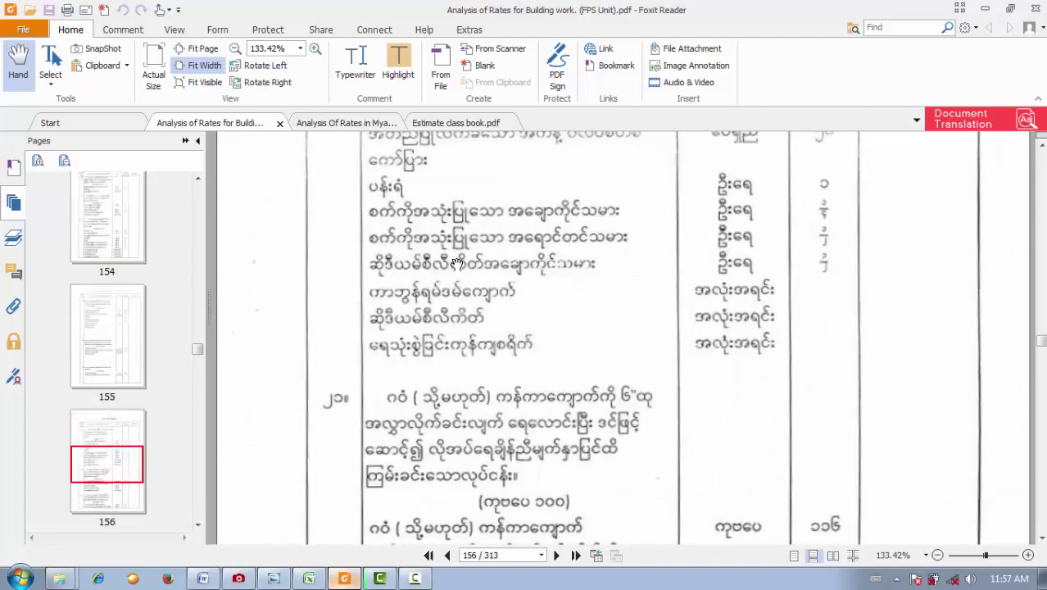
{"action": "scroll", "coordinate": [456, 266], "scroll_direction": "down", "scroll_amount": 20}
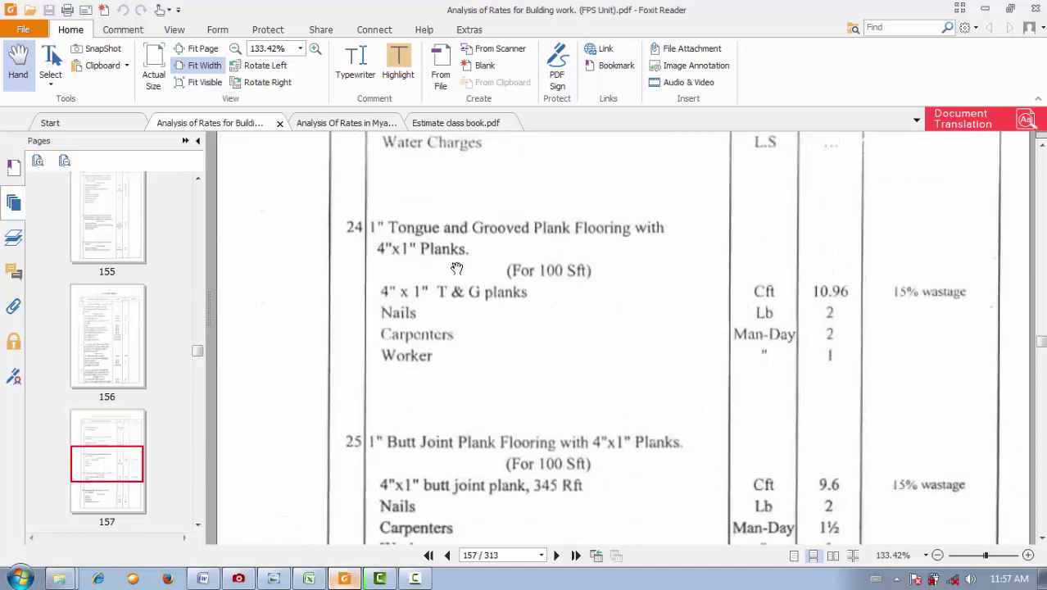
{"action": "scroll", "coordinate": [457, 270], "scroll_direction": "down", "scroll_amount": 20}
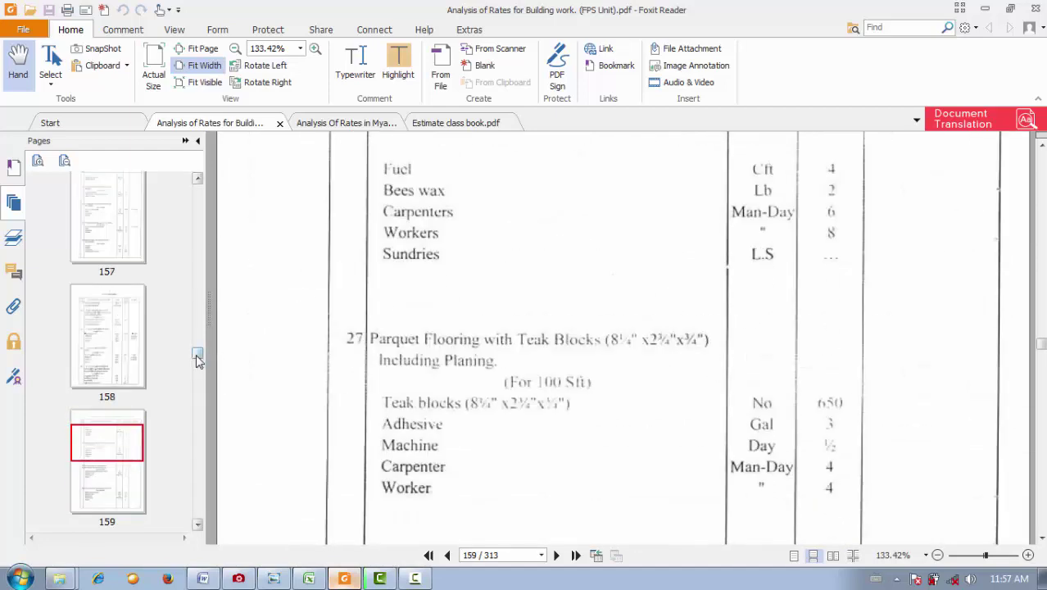
- Return to the Contents page listing the schedules of the rate analysis book
{"action": "left_click_drag", "start_coordinate": [197, 354], "coordinate": [192, 186]}
{"action": "left_click", "coordinate": [109, 269]}
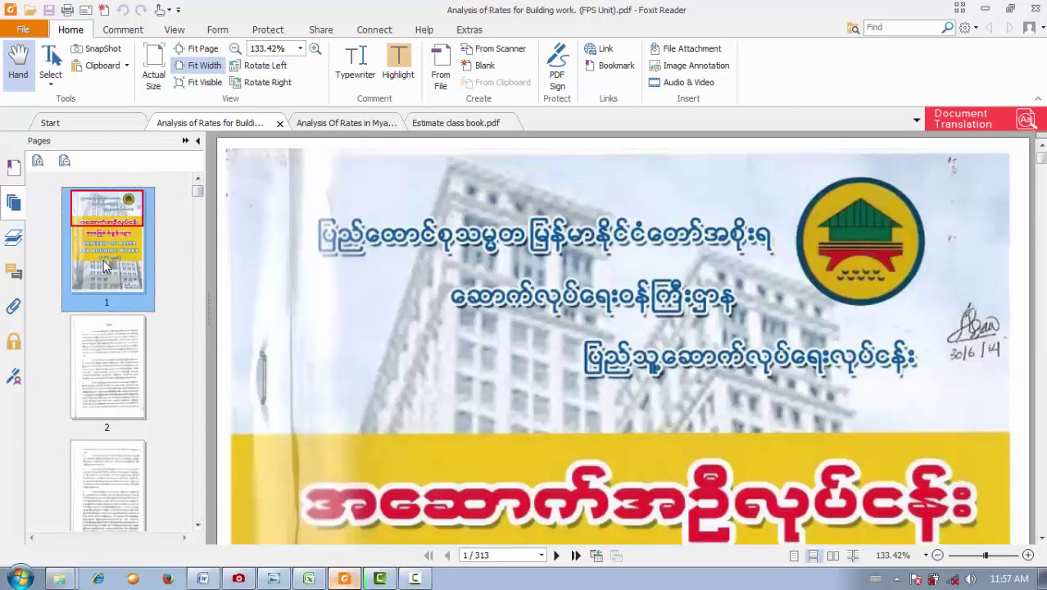
{"action": "scroll", "coordinate": [112, 262], "scroll_direction": "down", "scroll_amount": 5}
{"action": "left_click", "coordinate": [117, 344]}
{"action": "scroll", "coordinate": [123, 336], "scroll_direction": "down", "scroll_amount": 4}
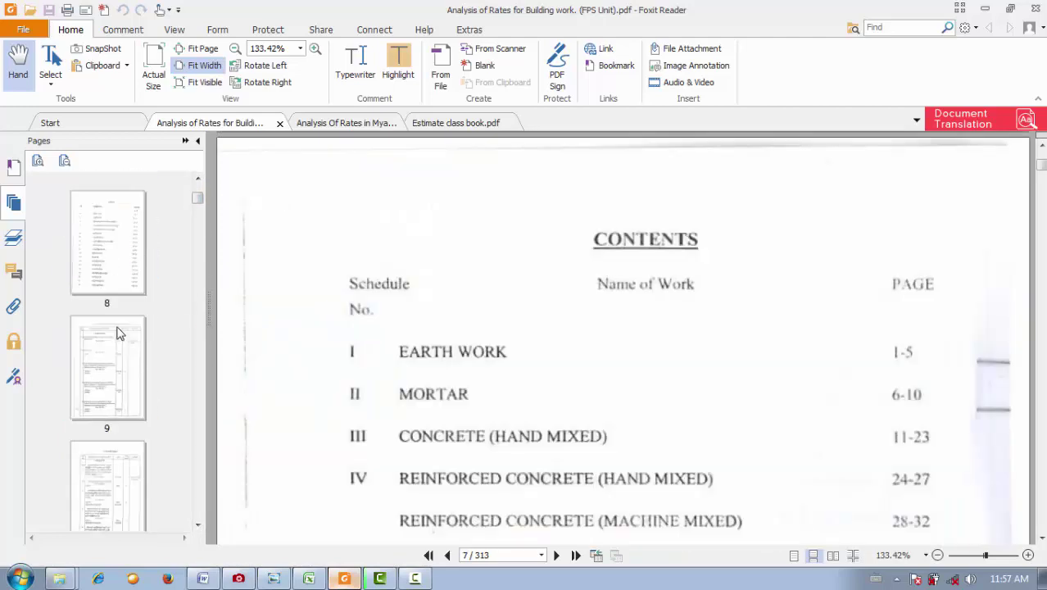
{"action": "left_click", "coordinate": [127, 335]}
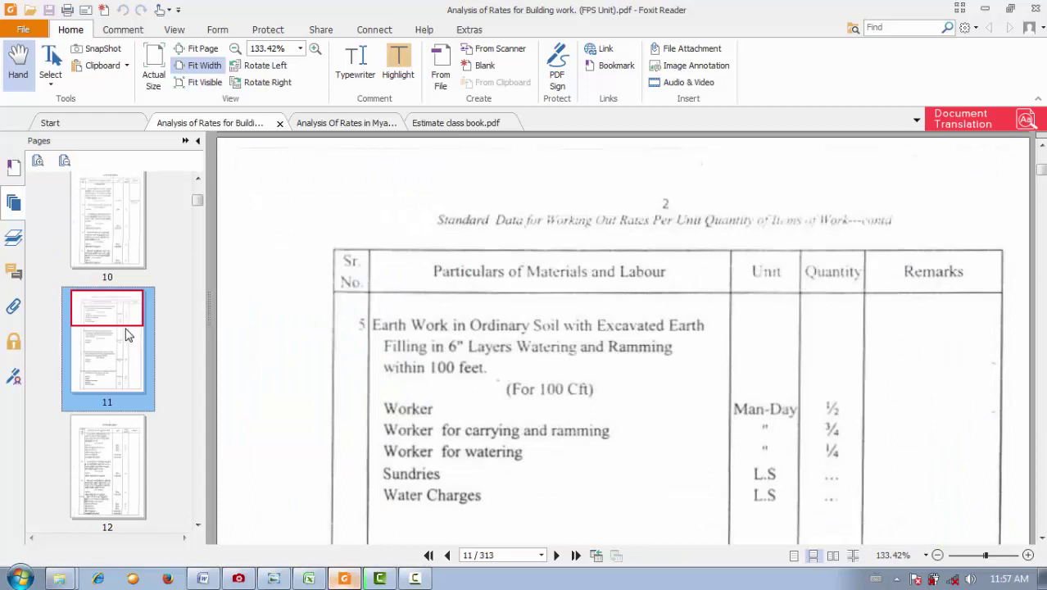
{"action": "scroll", "coordinate": [127, 334], "scroll_direction": "up", "scroll_amount": 4}
{"action": "left_click", "coordinate": [99, 371]}
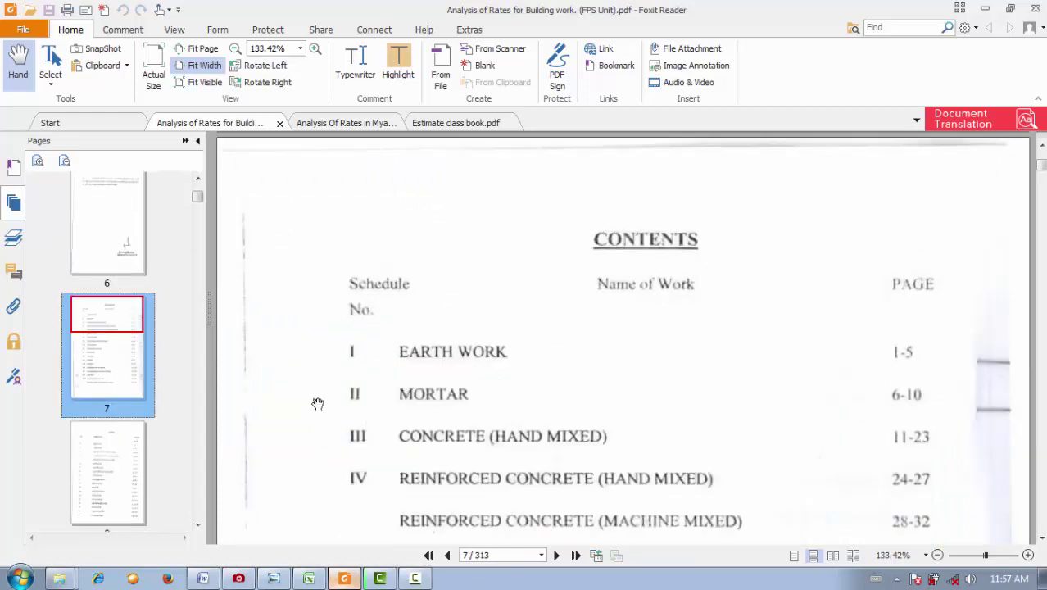
- Go to schedule III, Concrete (Hand Mixed), on book page 11 and view item 1, the 1:3:6 cement concrete
{"action": "scroll", "coordinate": [134, 338], "scroll_direction": "down", "scroll_amount": 12}
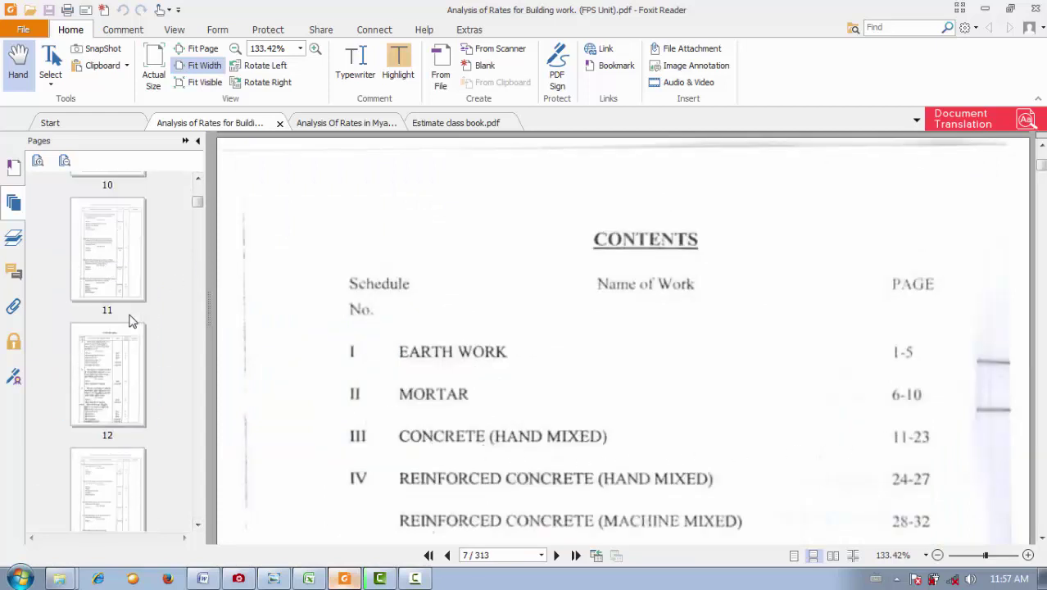
{"action": "scroll", "coordinate": [133, 336], "scroll_direction": "down", "scroll_amount": 2}
{"action": "left_click", "coordinate": [131, 334]}
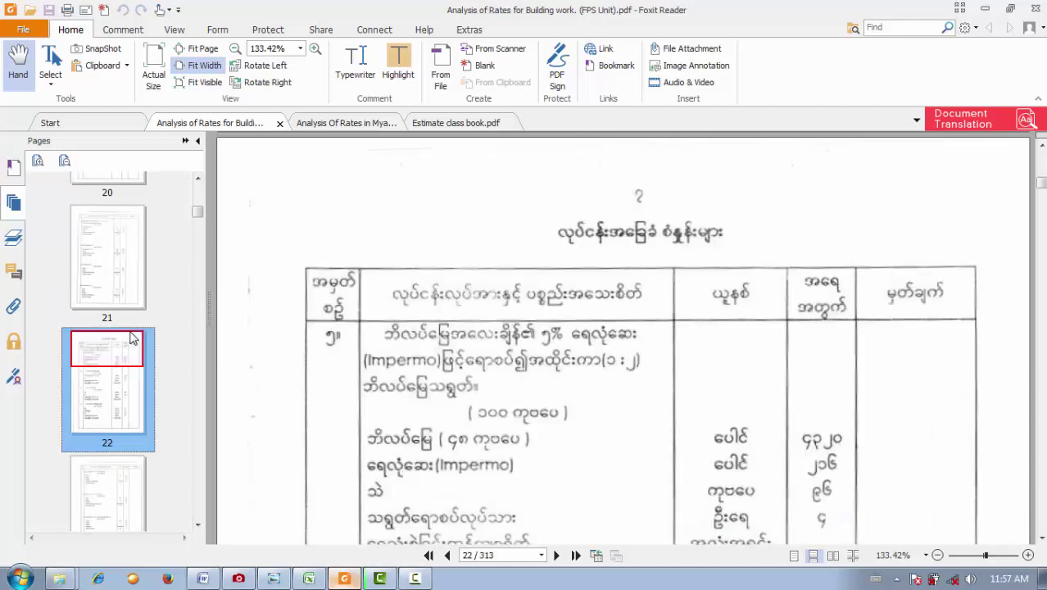
{"action": "scroll", "coordinate": [132, 332], "scroll_direction": "down", "scroll_amount": 8}
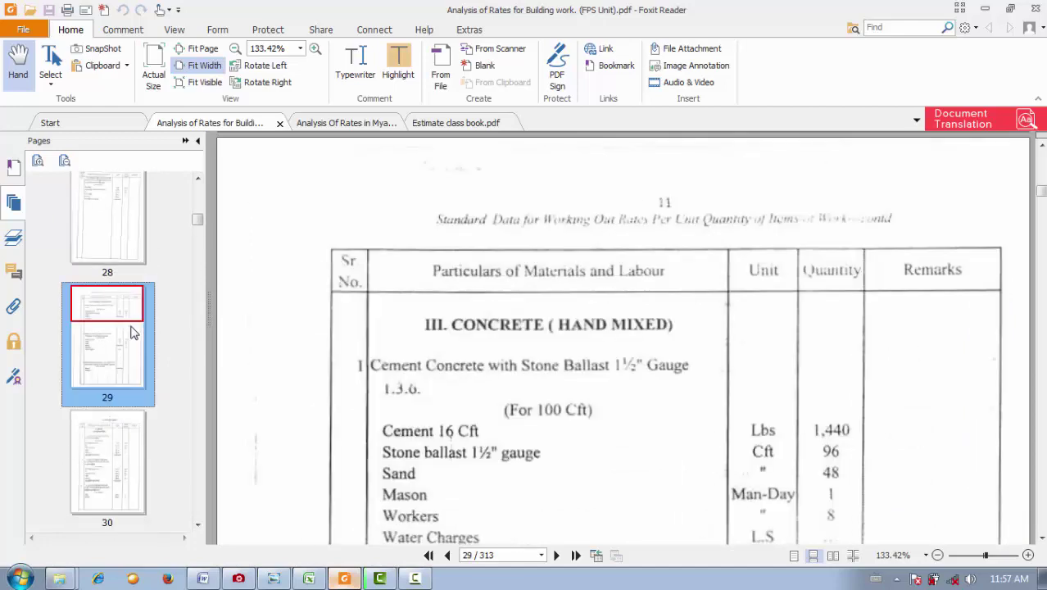
{"action": "scroll", "coordinate": [534, 399], "scroll_direction": "down", "scroll_amount": 5}
{"action": "scroll", "coordinate": [535, 398], "scroll_direction": "up", "scroll_amount": 3}
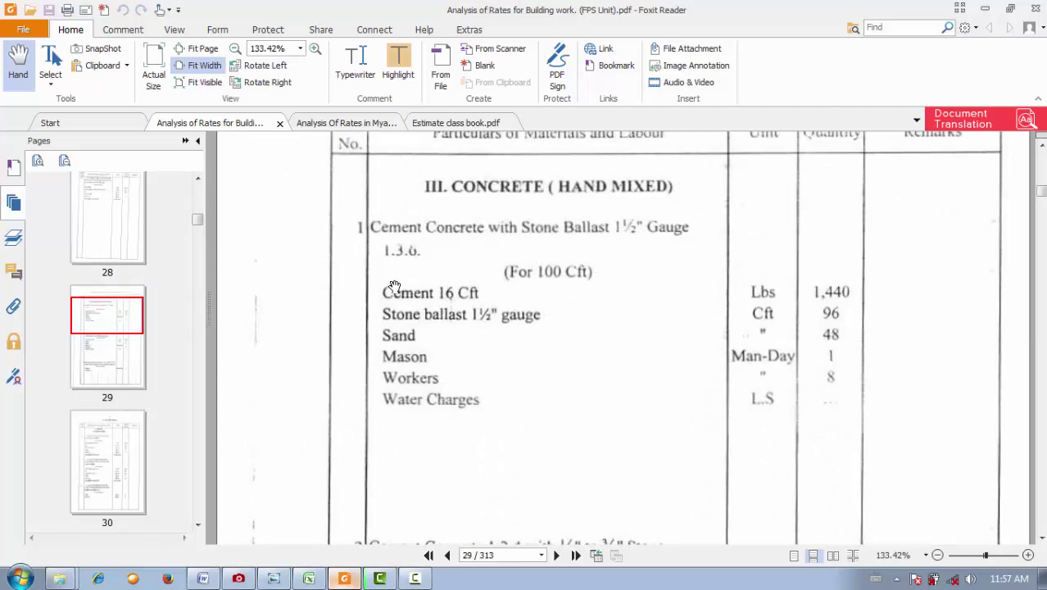
- Look through the other hand-mixed concrete items from 2 onward, comparing their mix ratios and aggregate gauges
{"action": "scroll", "coordinate": [409, 279], "scroll_direction": "down", "scroll_amount": 7}
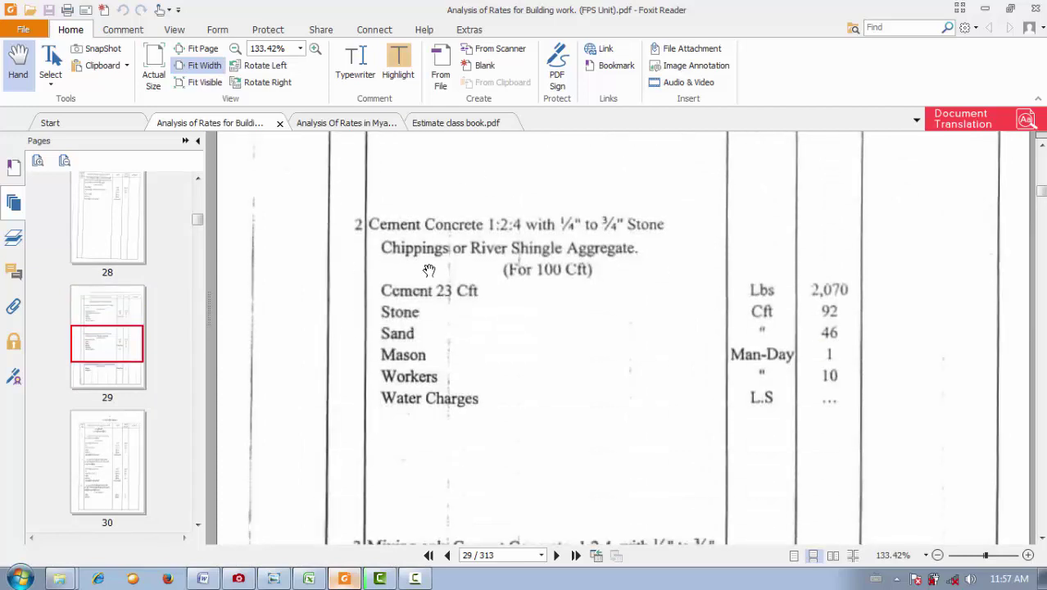
{"action": "scroll", "coordinate": [428, 265], "scroll_direction": "down", "scroll_amount": 3}
{"action": "scroll", "coordinate": [428, 264], "scroll_direction": "up", "scroll_amount": 3}
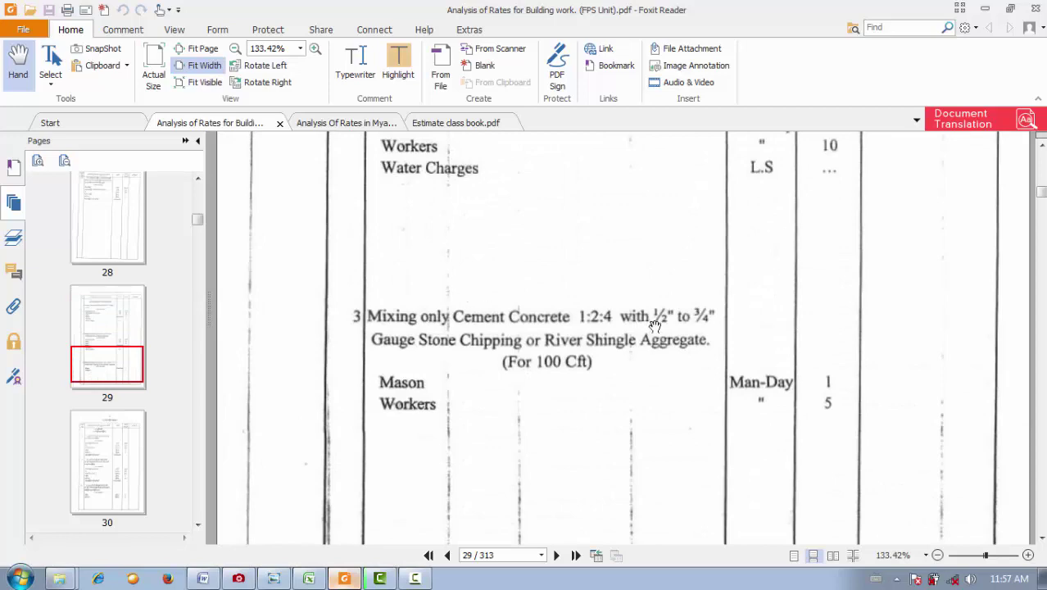
{"action": "scroll", "coordinate": [419, 278], "scroll_direction": "down", "scroll_amount": 3}
{"action": "scroll", "coordinate": [417, 279], "scroll_direction": "down", "scroll_amount": 12}
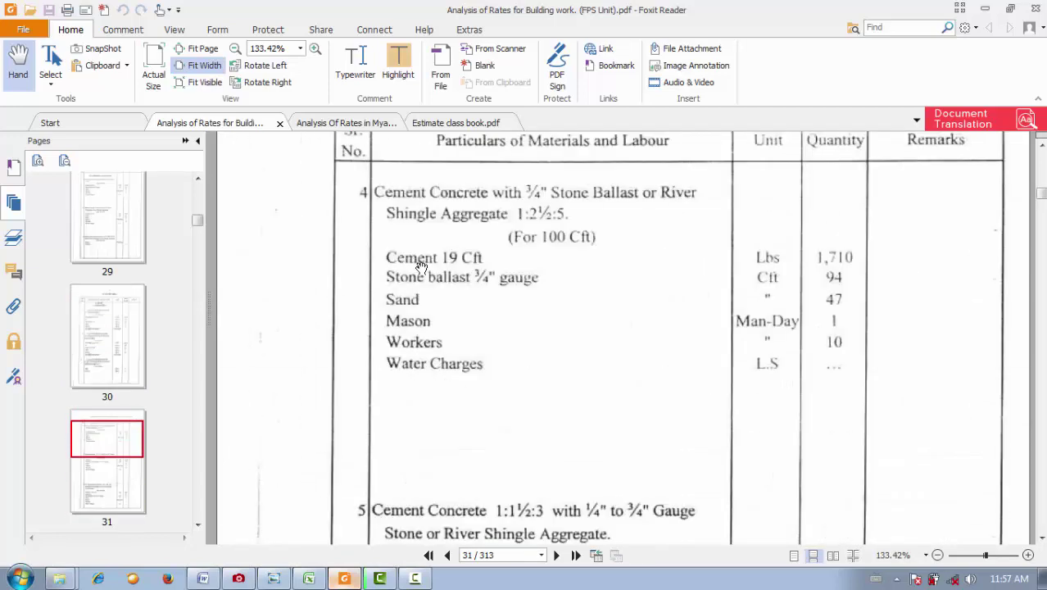
{"action": "scroll", "coordinate": [522, 246], "scroll_direction": "down", "scroll_amount": 3}
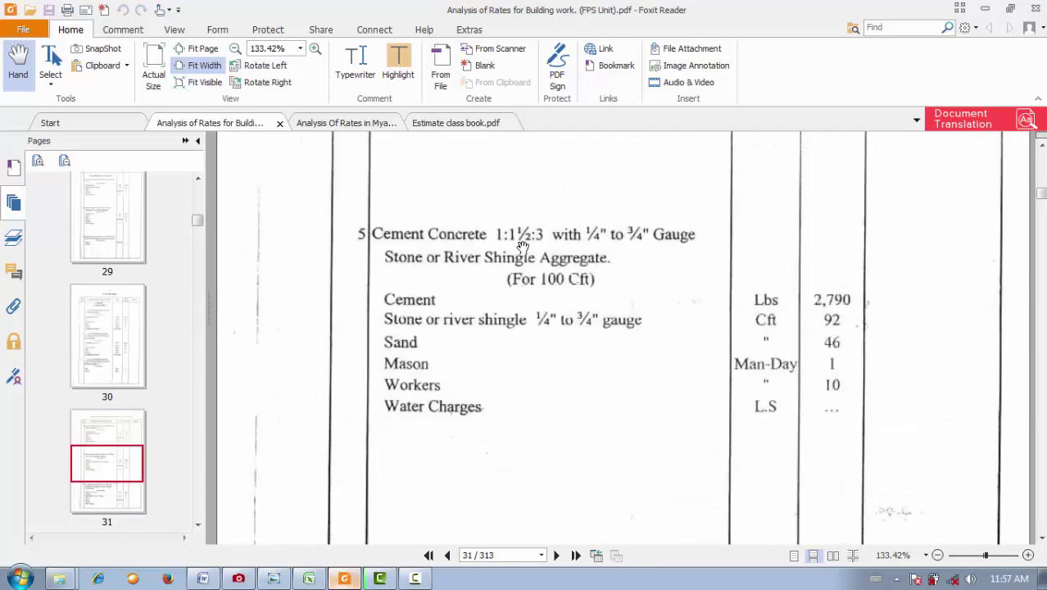
{"action": "scroll", "coordinate": [522, 246], "scroll_direction": "down", "scroll_amount": 6}
{"action": "scroll", "coordinate": [521, 245], "scroll_direction": "up", "scroll_amount": 1}
{"action": "scroll", "coordinate": [519, 246], "scroll_direction": "down", "scroll_amount": 3}
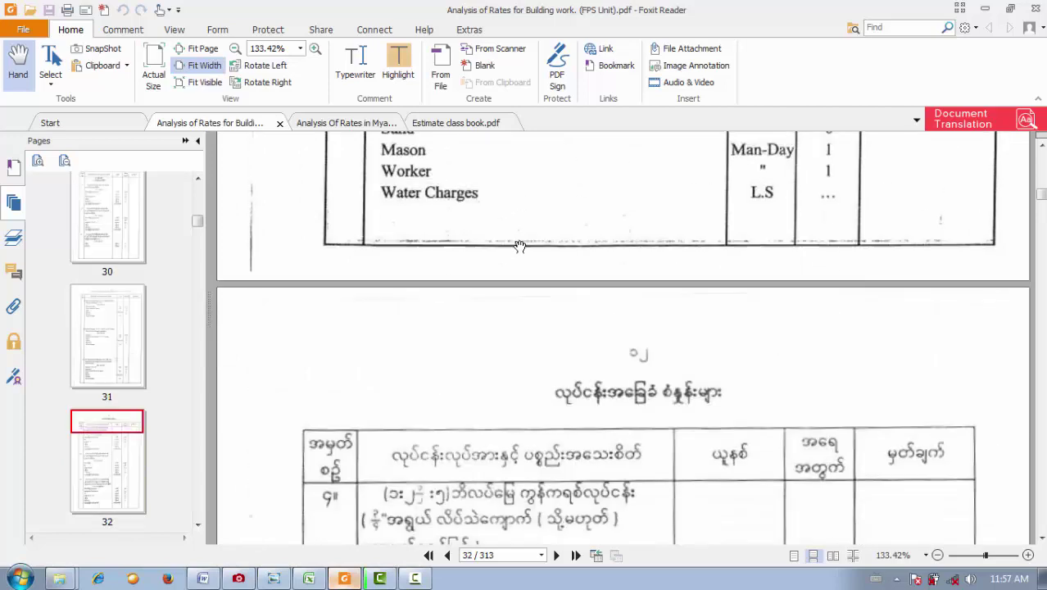
{"action": "scroll", "coordinate": [520, 246], "scroll_direction": "down", "scroll_amount": 3}
- Return to item 1 of schedule III and examine the 1:3:6 concrete's material and labour quantities per 100 Cft
{"action": "scroll", "coordinate": [519, 245], "scroll_direction": "up", "scroll_amount": 20}
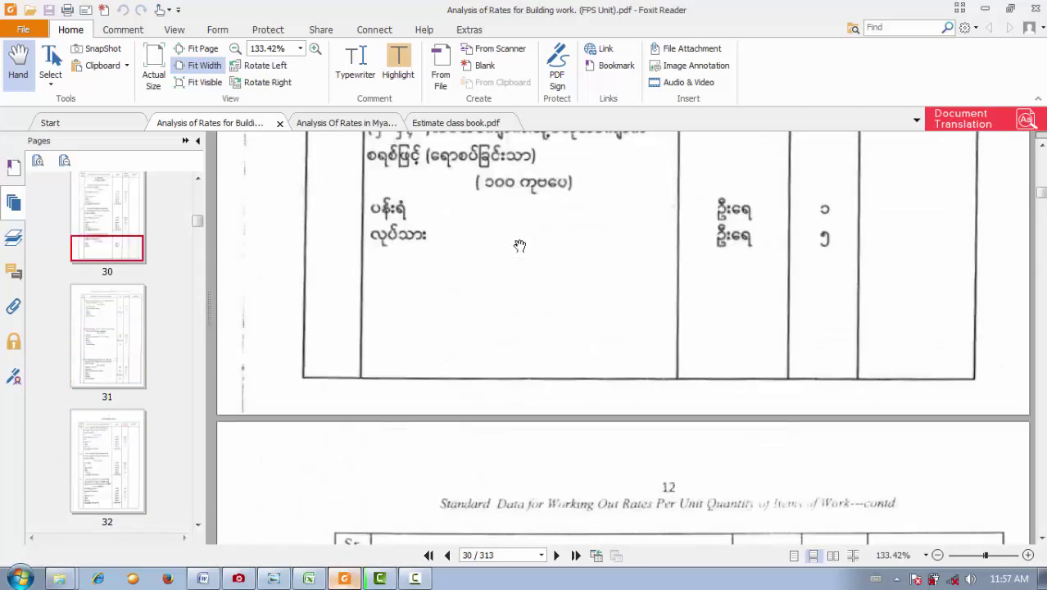
{"action": "scroll", "coordinate": [519, 246], "scroll_direction": "up", "scroll_amount": 10}
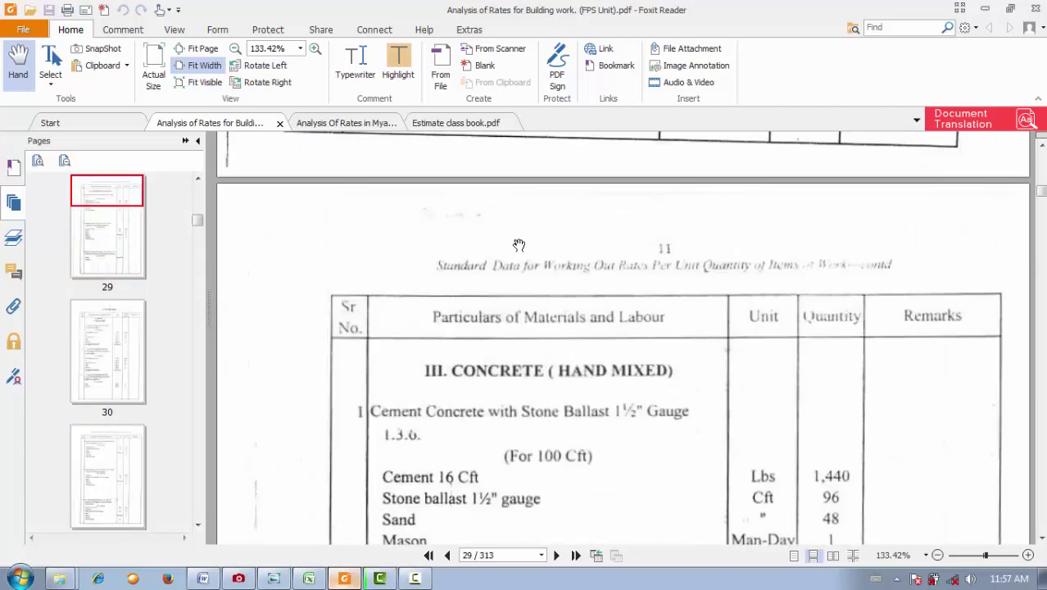
{"action": "scroll", "coordinate": [518, 245], "scroll_direction": "up", "scroll_amount": 4}
{"action": "scroll", "coordinate": [519, 245], "scroll_direction": "down", "scroll_amount": 6}
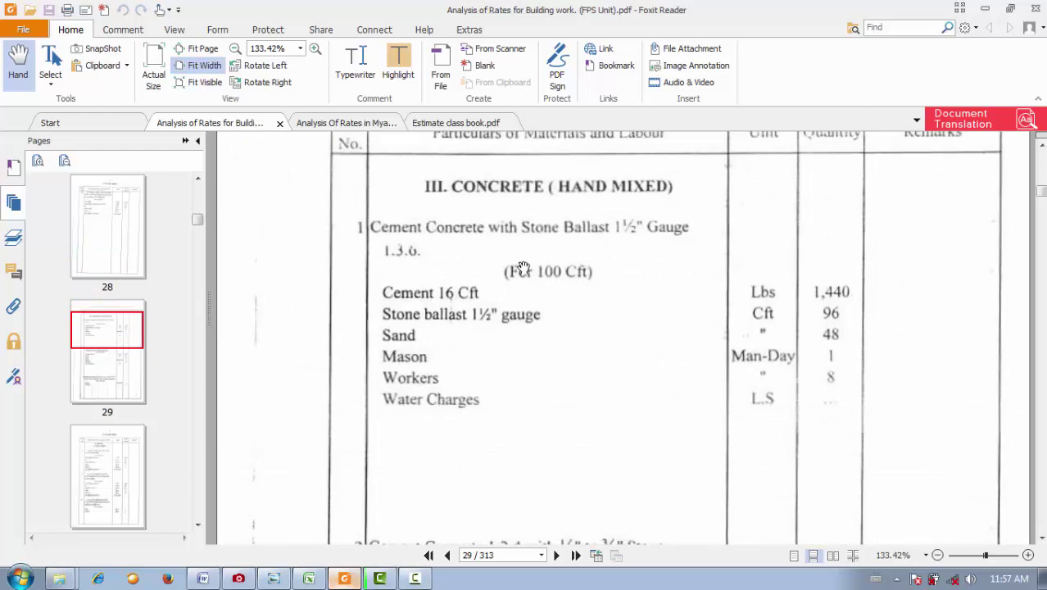
{"action": "scroll", "coordinate": [521, 275], "scroll_direction": "up", "scroll_amount": 1}
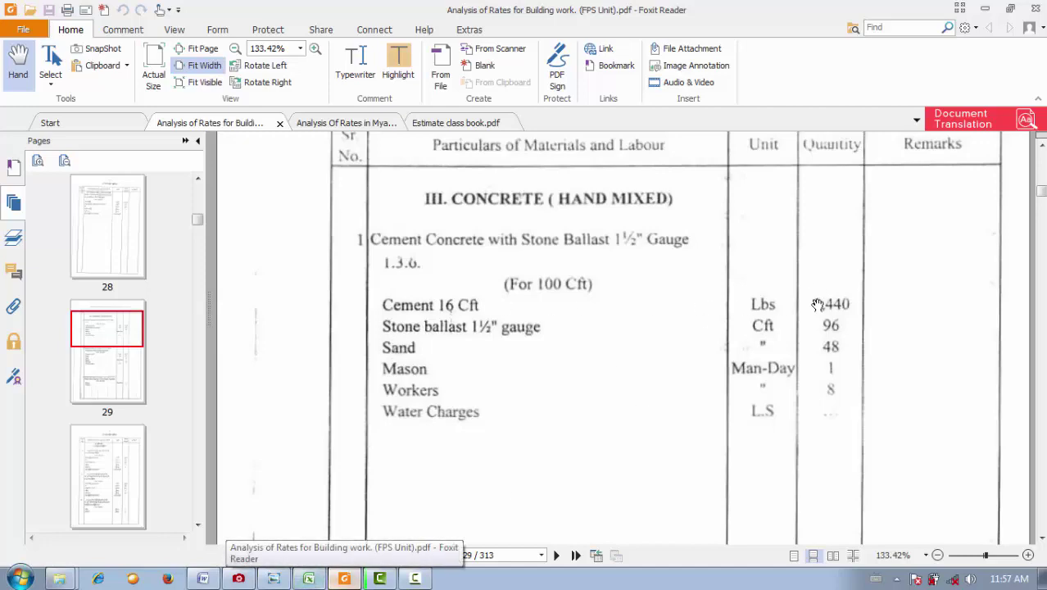
- Switch to the Excel cost estimate and check the cement and river shingle quantity formulas in C62 and C63
{"action": "left_click", "coordinate": [309, 578]}
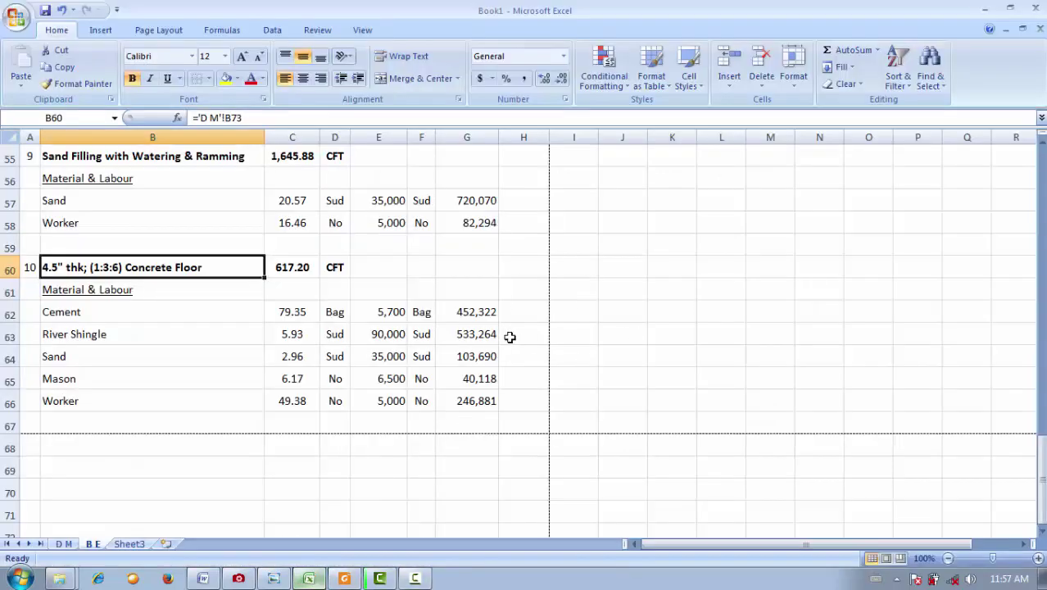
{"action": "left_click", "coordinate": [295, 318]}
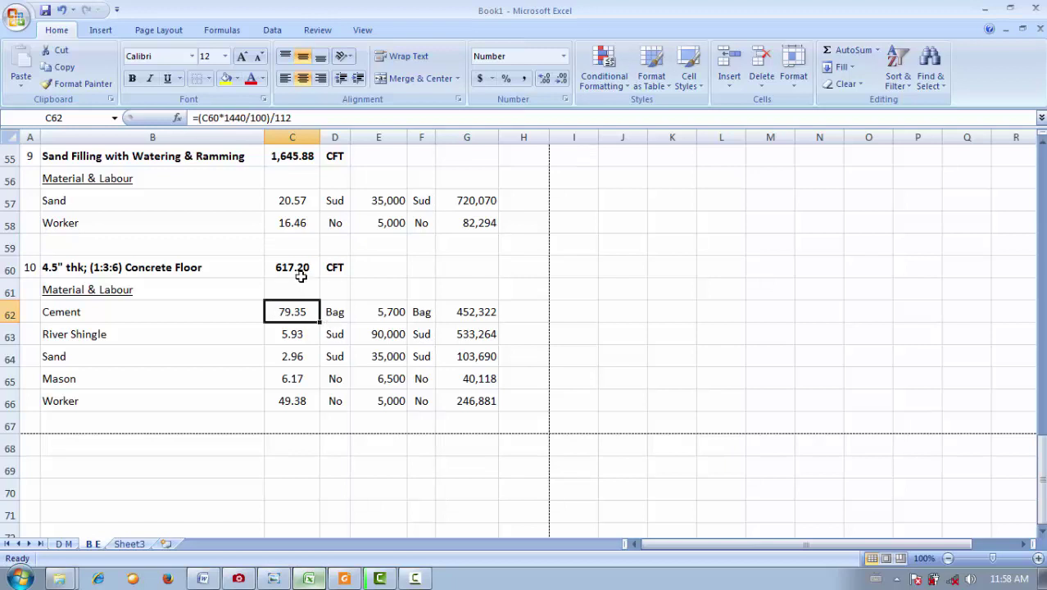
{"action": "left_click", "coordinate": [303, 336]}
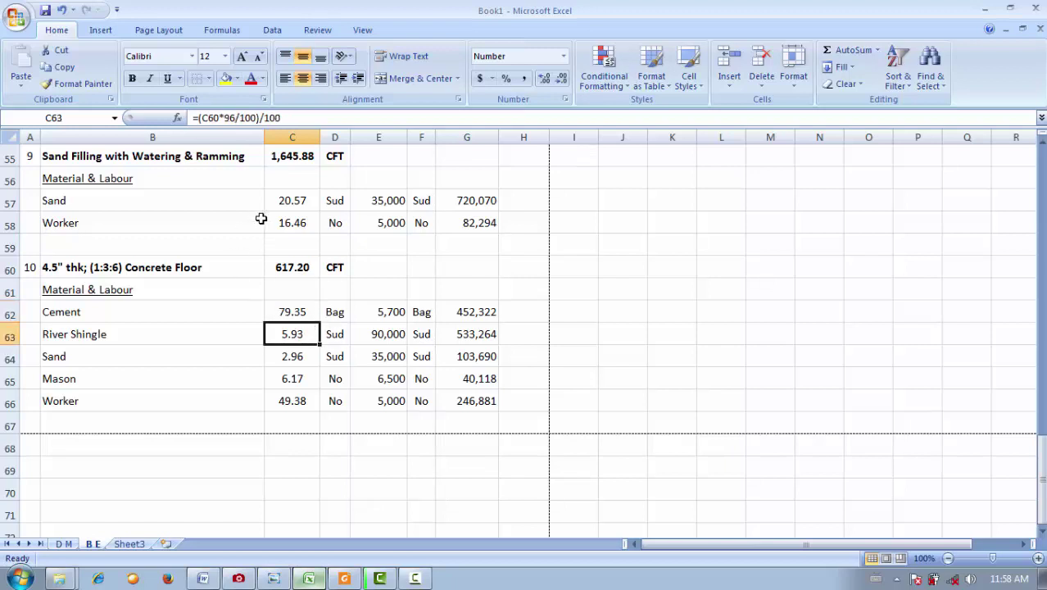
- Compare the concrete floor's sand quantity formula in C64 with the 1:3:6 rate analysis, and check the sand rate in E64
{"action": "left_click", "coordinate": [344, 578]}
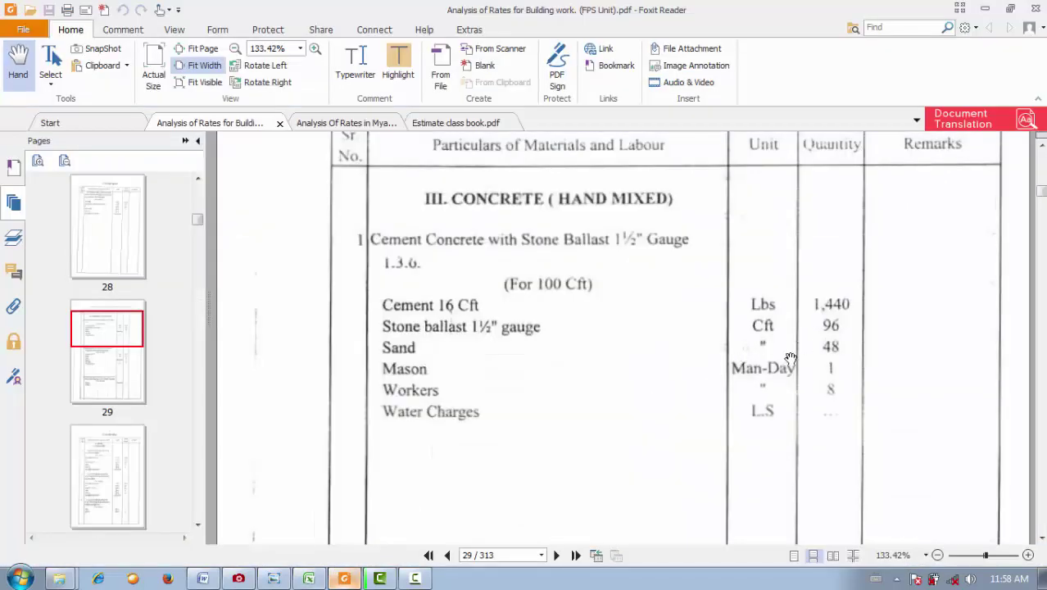
{"action": "left_click", "coordinate": [309, 578]}
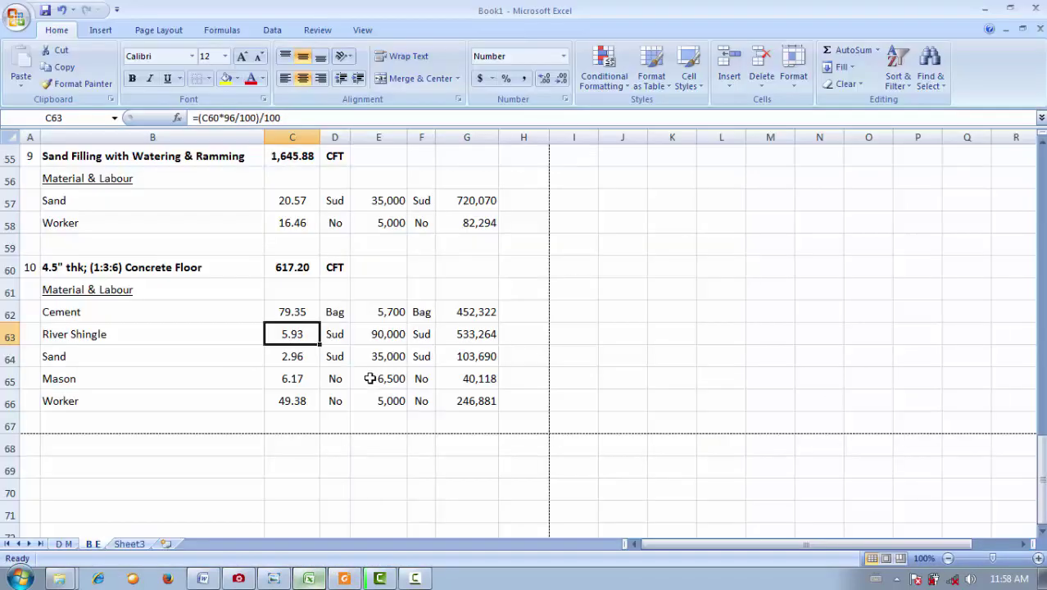
{"action": "left_click", "coordinate": [292, 358]}
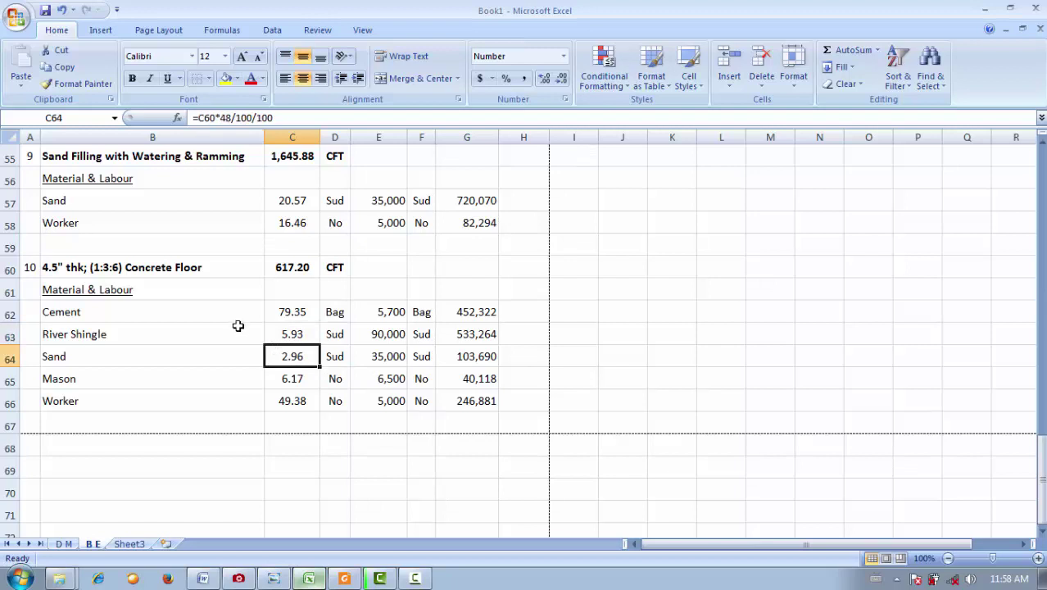
{"action": "key", "text": "F2"}
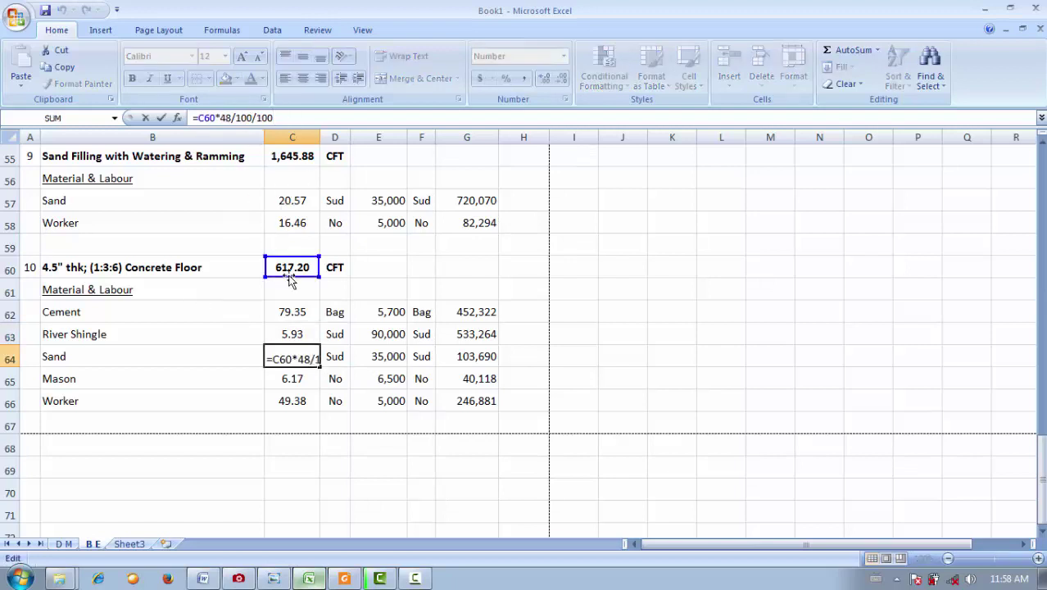
{"action": "left_click", "coordinate": [373, 356]}
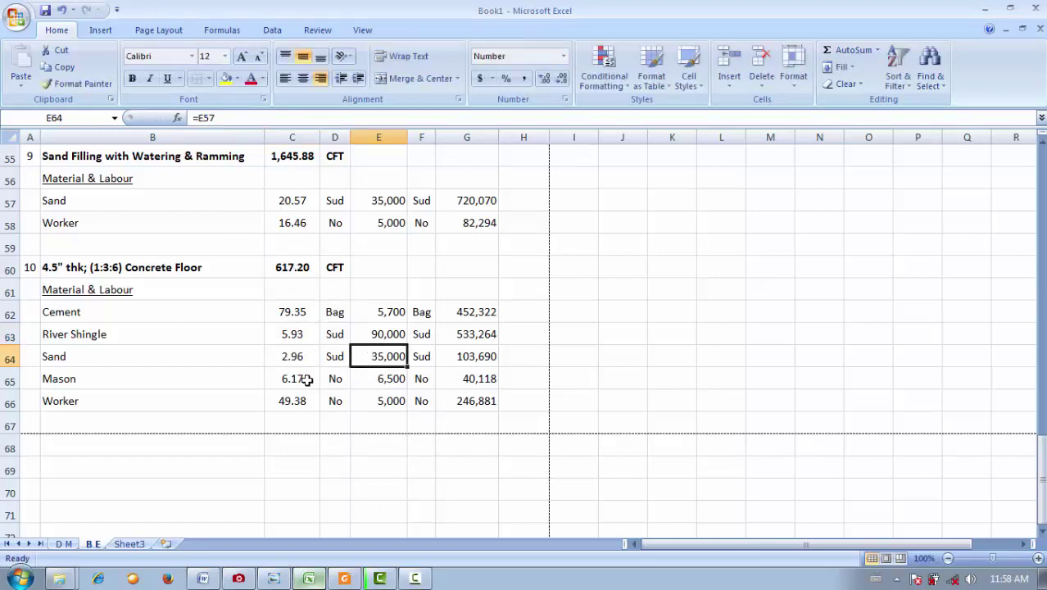
- Check the concrete floor's mason and worker quantity formulas in C65 and C66 against the 1:3:6 concrete rate analysis
{"action": "left_click", "coordinate": [304, 379]}
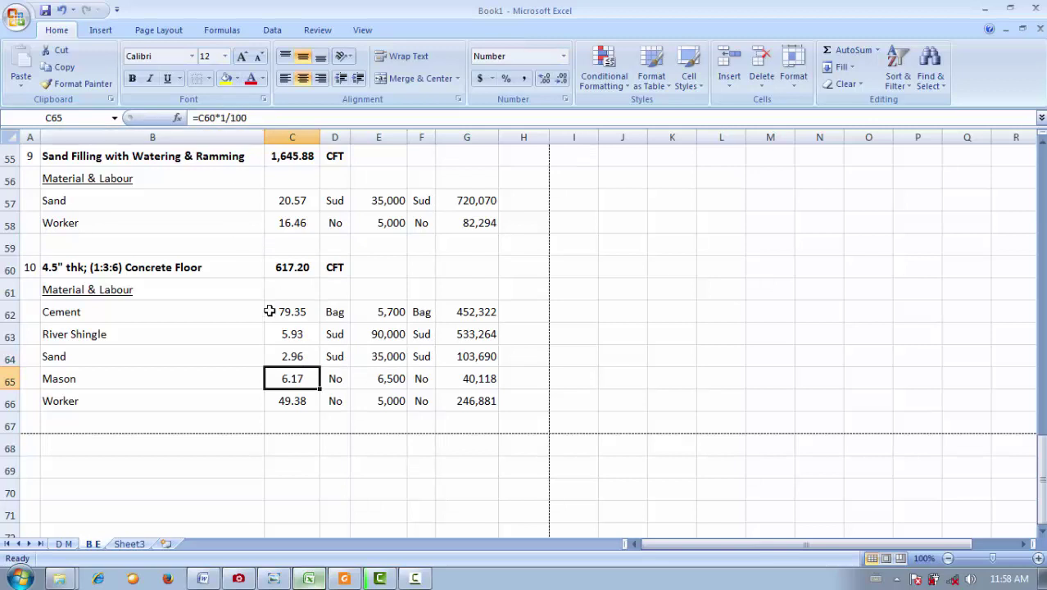
{"action": "left_click", "coordinate": [344, 578]}
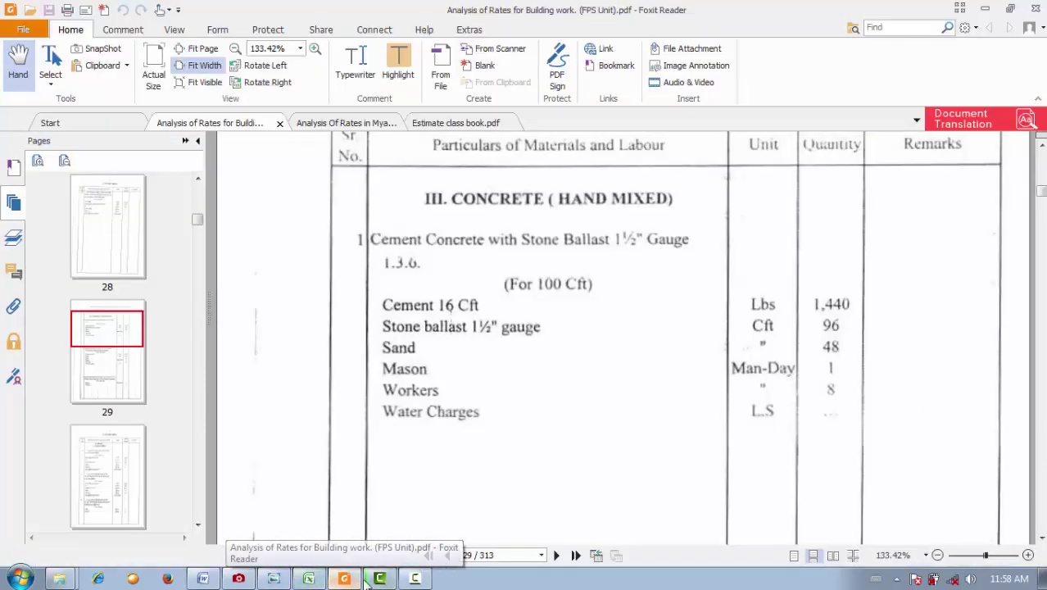
{"action": "left_click", "coordinate": [310, 580]}
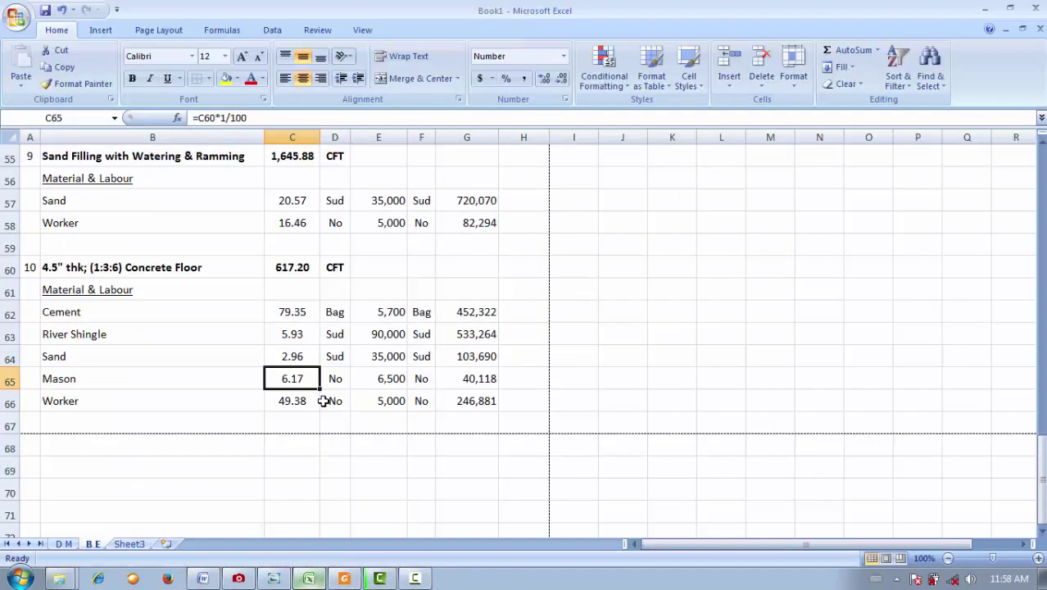
{"action": "left_click", "coordinate": [295, 393]}
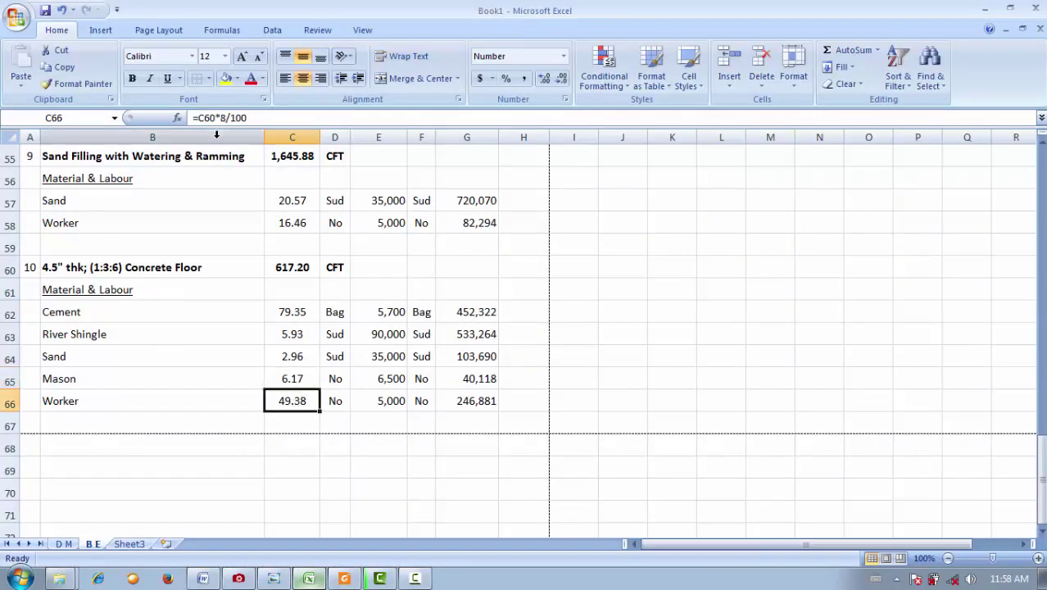
- Check how the concrete floor's material and labour rates in E62:E66 are entered
{"action": "left_click", "coordinate": [388, 382]}
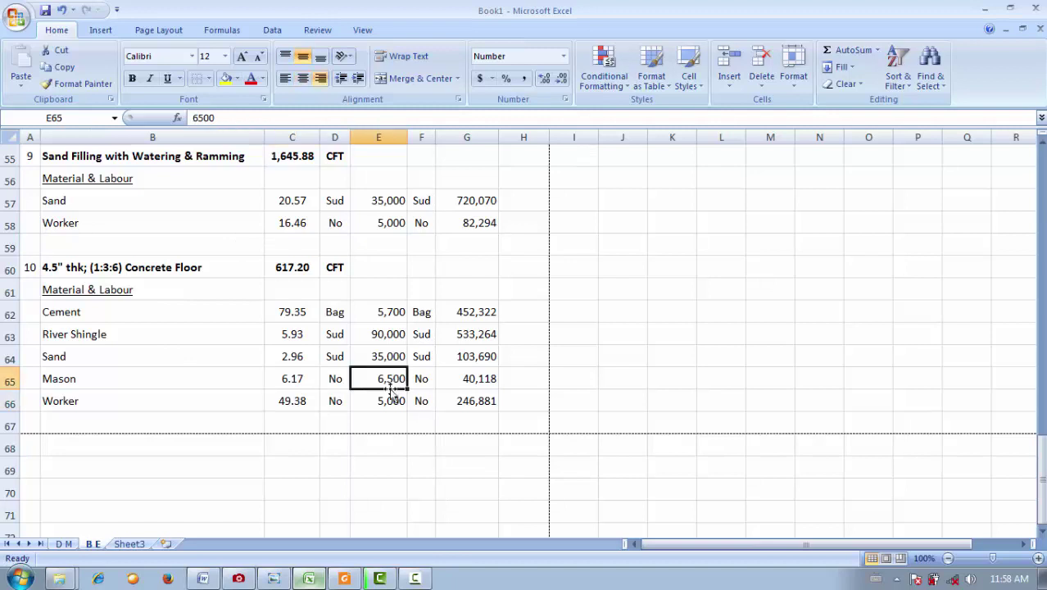
{"action": "left_click", "coordinate": [390, 402]}
{"action": "left_click_drag", "start_coordinate": [390, 400], "coordinate": [381, 313]}
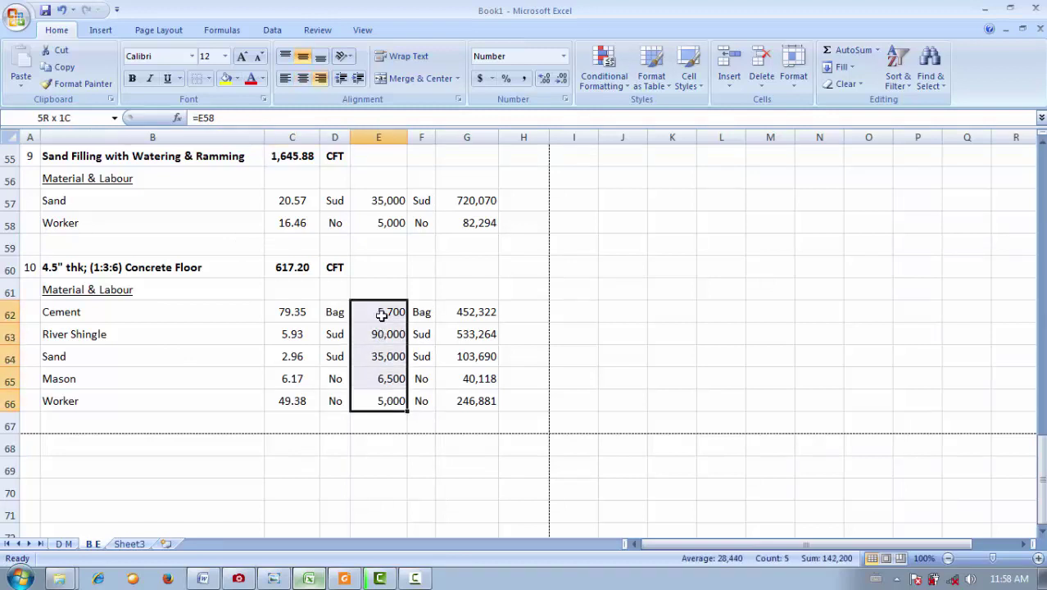
{"action": "left_click", "coordinate": [383, 347]}
{"action": "left_click", "coordinate": [385, 334]}
- Link the concrete floor's cement rate in E62 to the plastering item's cement rate in E46
{"action": "left_click", "coordinate": [390, 312]}
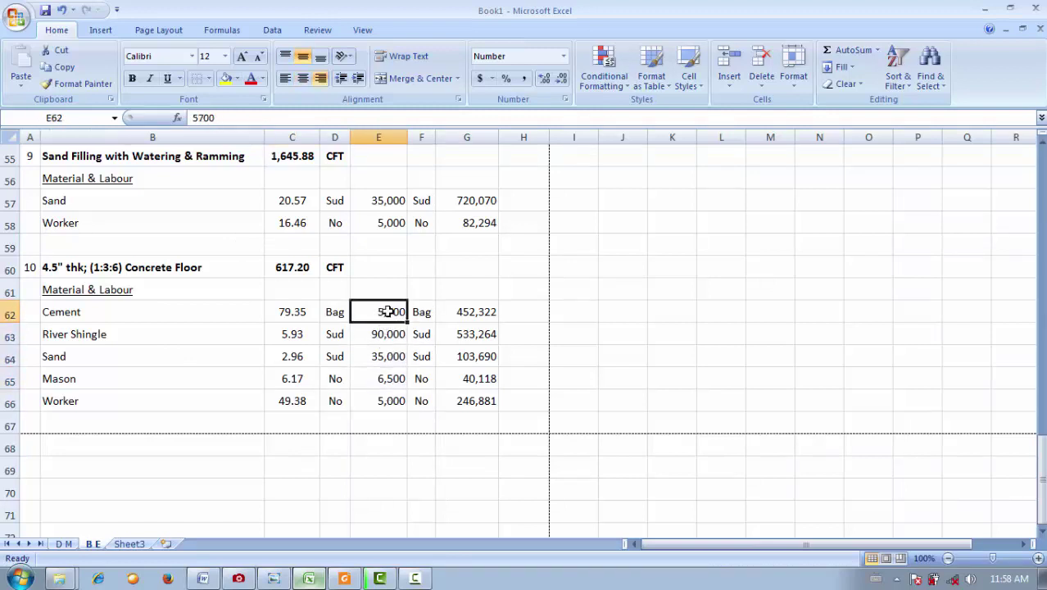
{"action": "scroll", "coordinate": [394, 320], "scroll_direction": "up", "scroll_amount": 2}
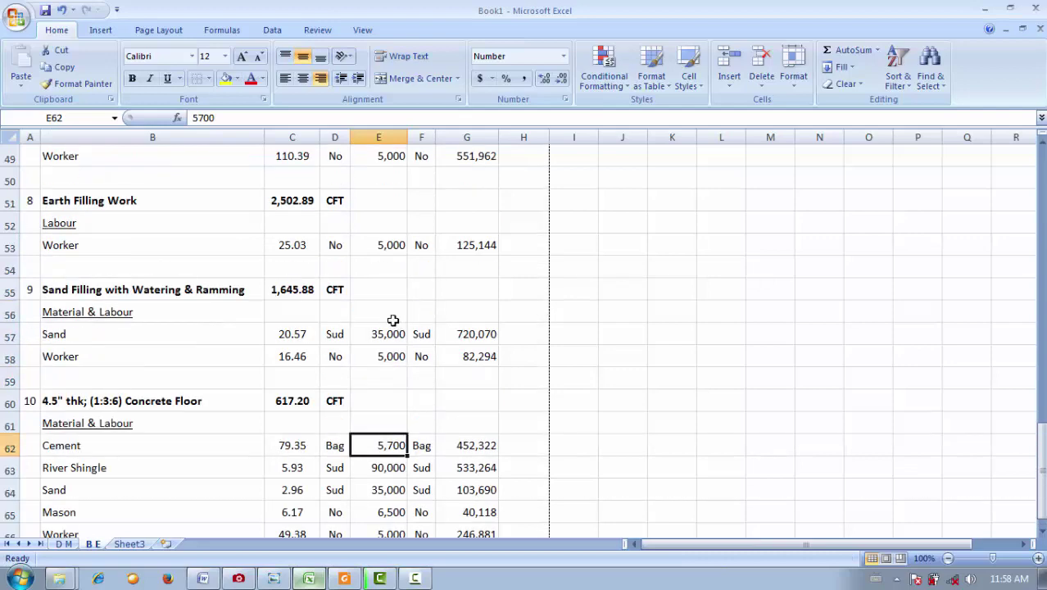
{"action": "type", "text": "="}
{"action": "scroll", "coordinate": [385, 221], "scroll_direction": "up", "scroll_amount": 1}
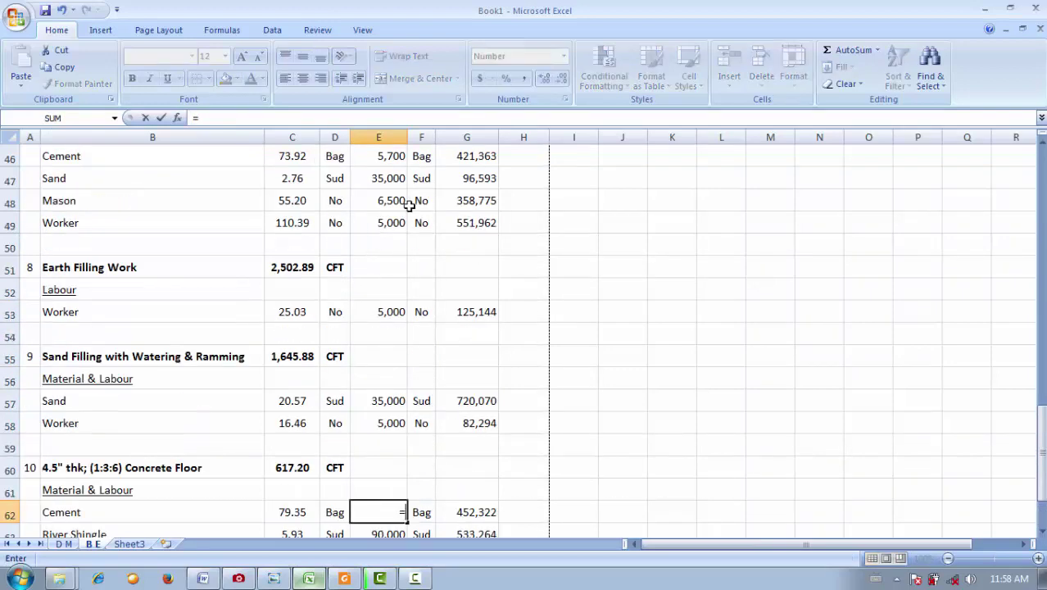
{"action": "left_click", "coordinate": [391, 157]}
{"action": "key", "text": "Return"}
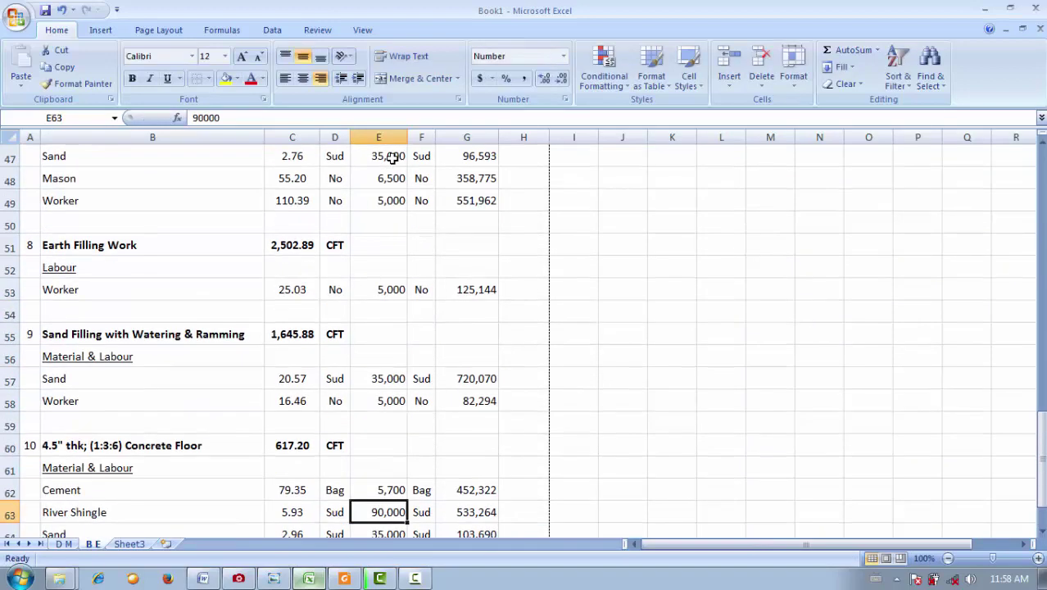
- Link the concrete floor's river shingle rate in E63 to the river shingle rate of an earlier item
{"action": "scroll", "coordinate": [410, 213], "scroll_direction": "down", "scroll_amount": 1}
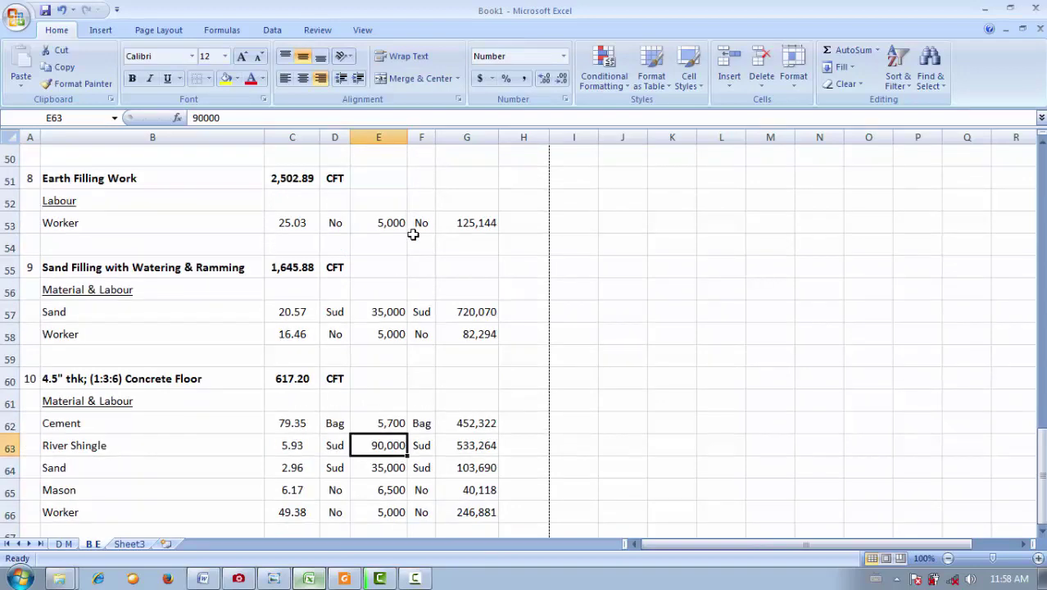
{"action": "type", "text": "="}
{"action": "scroll", "coordinate": [412, 238], "scroll_direction": "up", "scroll_amount": 2}
{"action": "scroll", "coordinate": [406, 244], "scroll_direction": "up", "scroll_amount": 9}
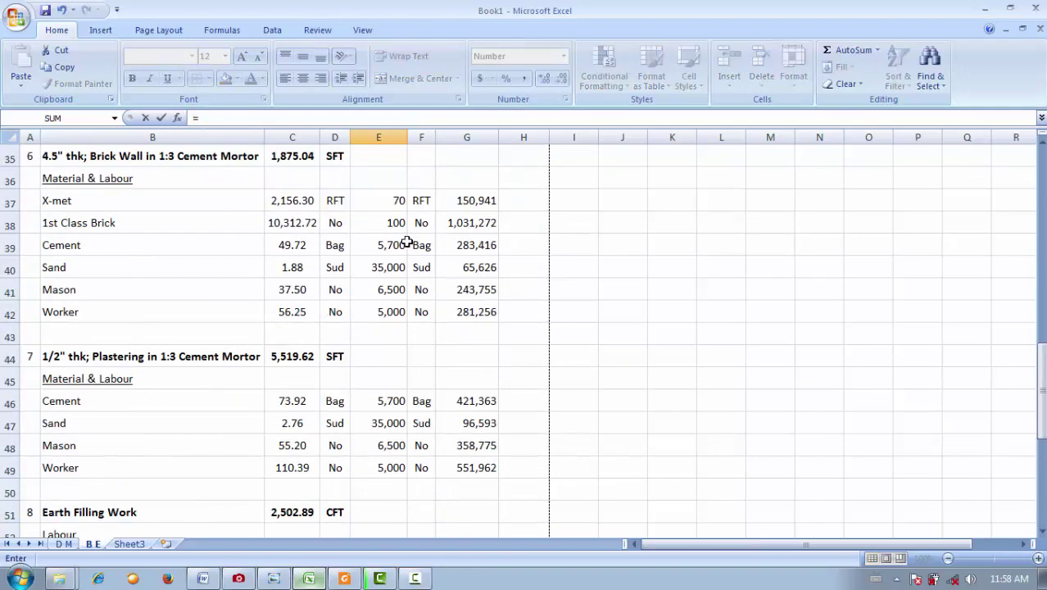
{"action": "left_click", "coordinate": [395, 270]}
{"action": "key", "text": "Return"}
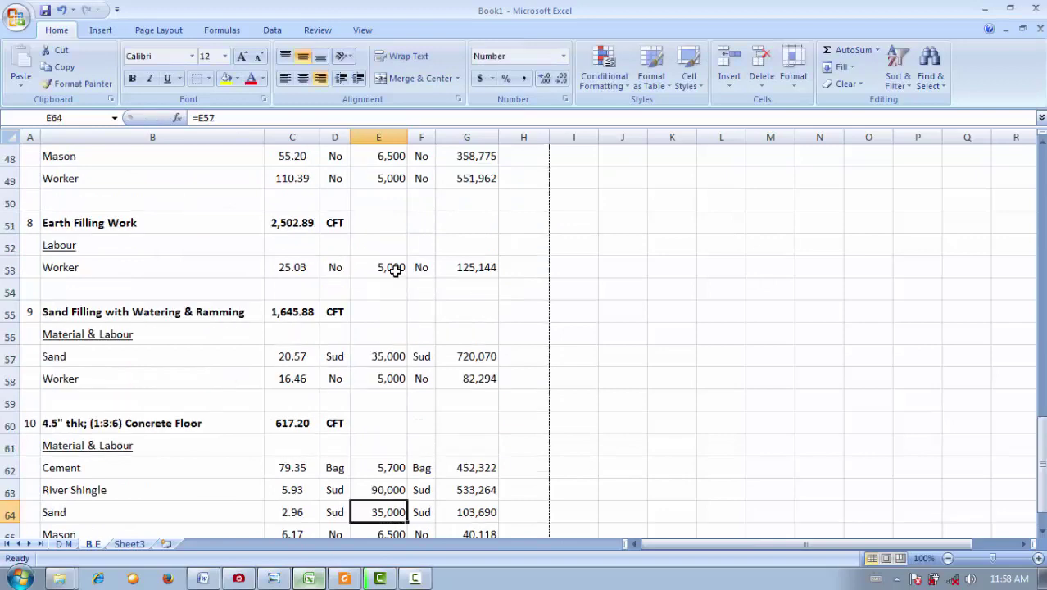
- Link the concrete floor's sand rate in E64 to the sand filling item's rate in E57
{"action": "scroll", "coordinate": [395, 190], "scroll_direction": "up", "scroll_amount": 1}
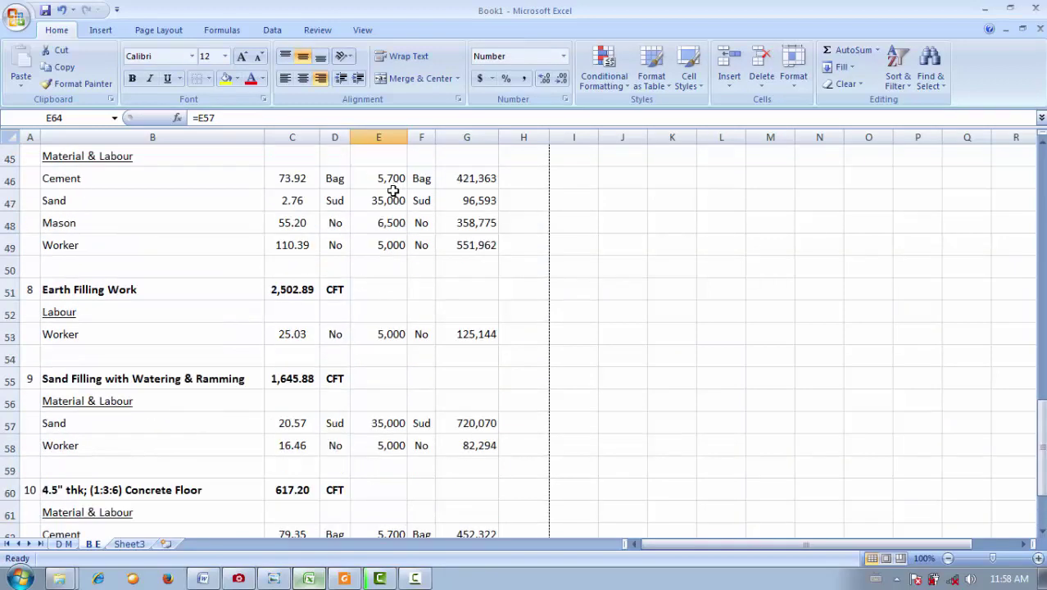
{"action": "scroll", "coordinate": [394, 223], "scroll_direction": "down", "scroll_amount": 2}
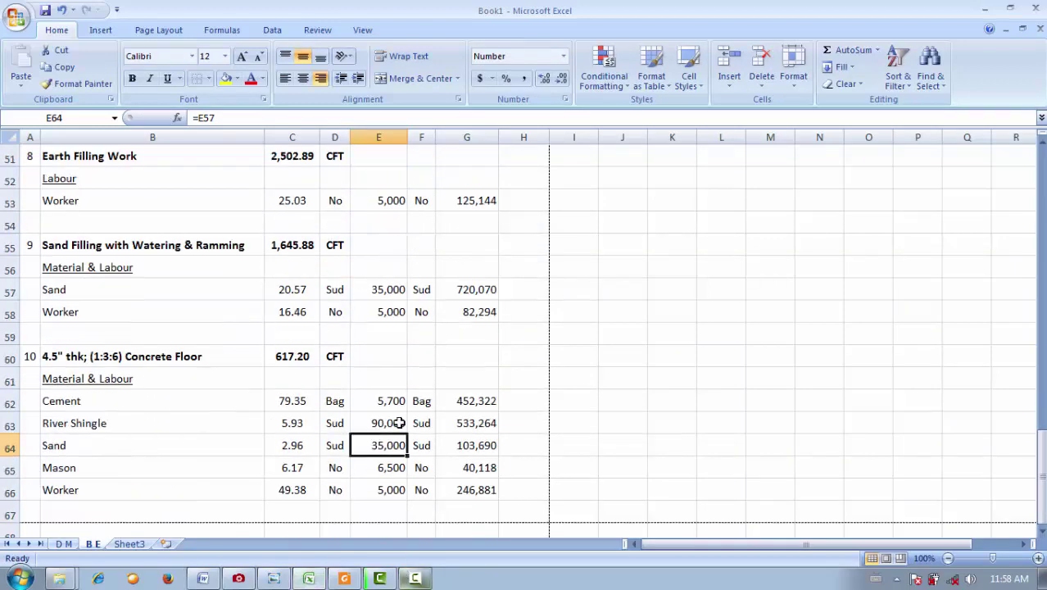
{"action": "type", "text": "="}
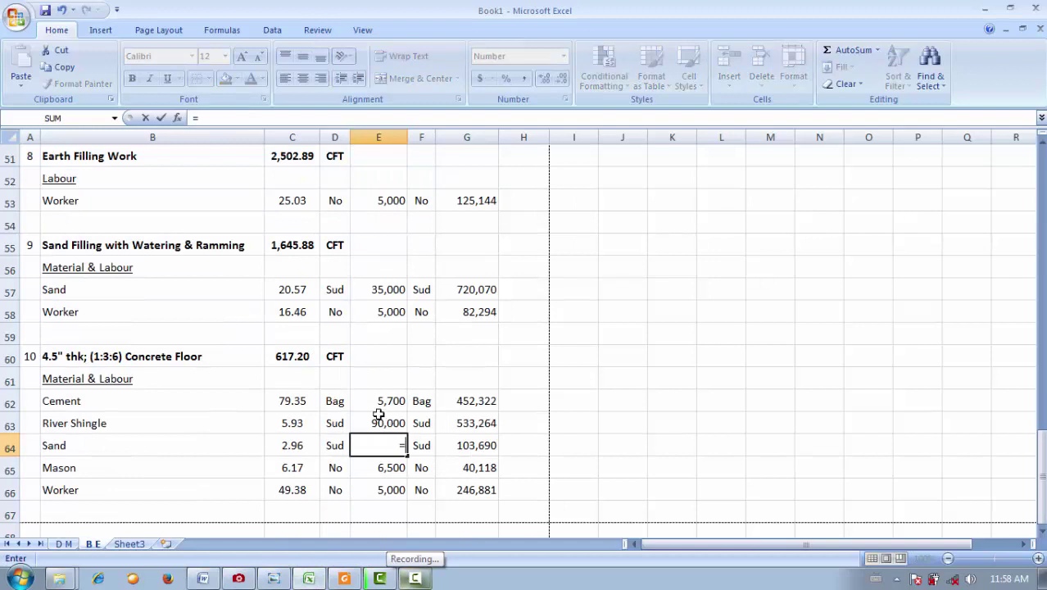
{"action": "left_click", "coordinate": [383, 293]}
{"action": "key", "text": "Return"}
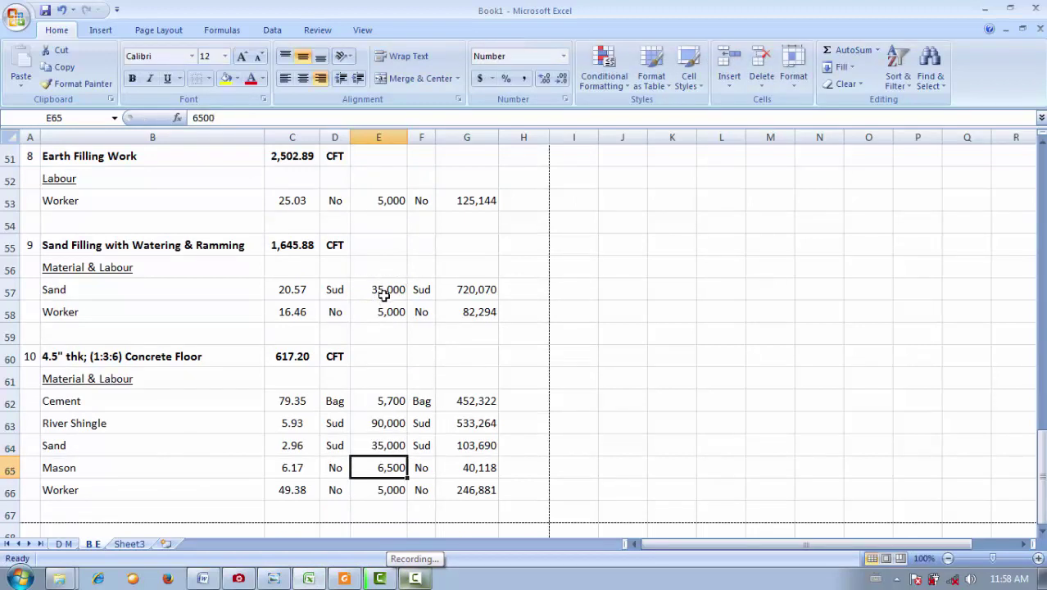
- Link the concrete floor's mason rate in E65 to E48 and its worker rate in E66 to an earlier item's worker rate
{"action": "type", "text": "="}
{"action": "scroll", "coordinate": [416, 270], "scroll_direction": "up", "scroll_amount": 2}
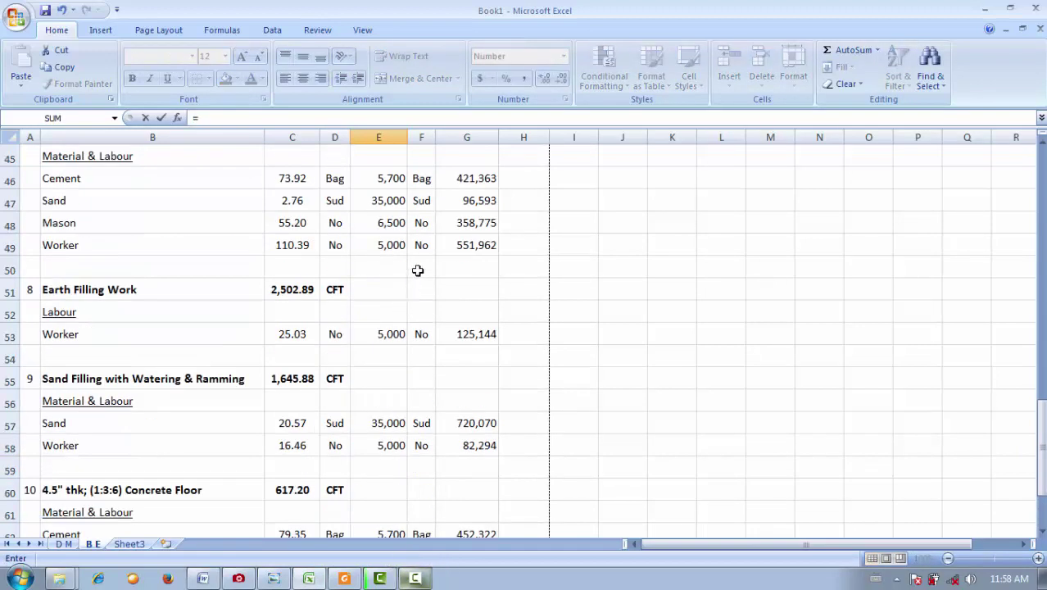
{"action": "left_click", "coordinate": [393, 230]}
{"action": "key", "text": "Return"}
{"action": "scroll", "coordinate": [397, 227], "scroll_direction": "down", "scroll_amount": 2}
{"action": "type", "text": "="}
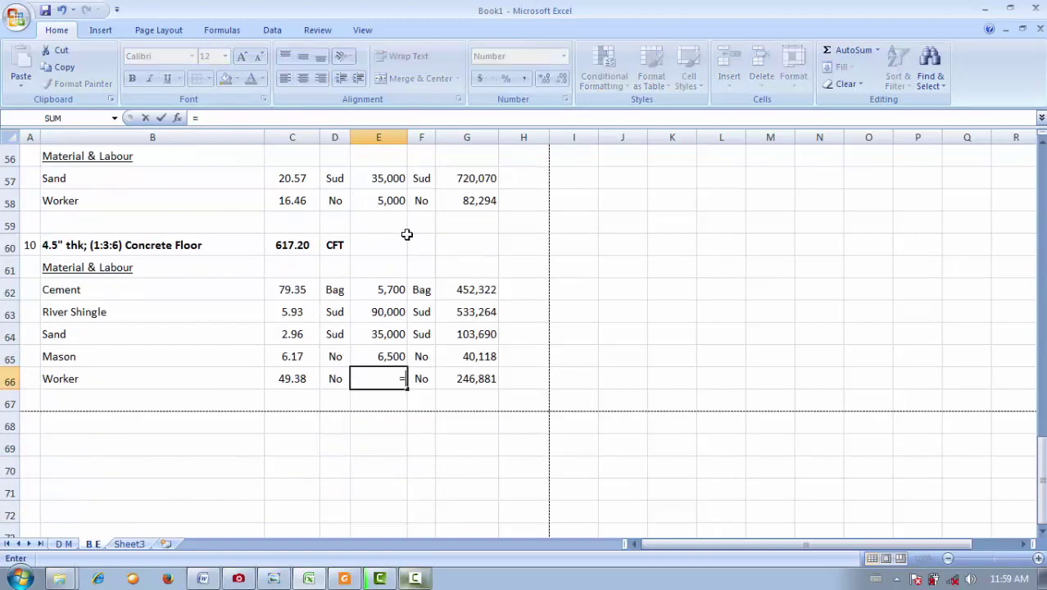
{"action": "scroll", "coordinate": [405, 241], "scroll_direction": "up", "scroll_amount": 4}
{"action": "left_click", "coordinate": [388, 268]}
{"action": "key", "text": "Return"}
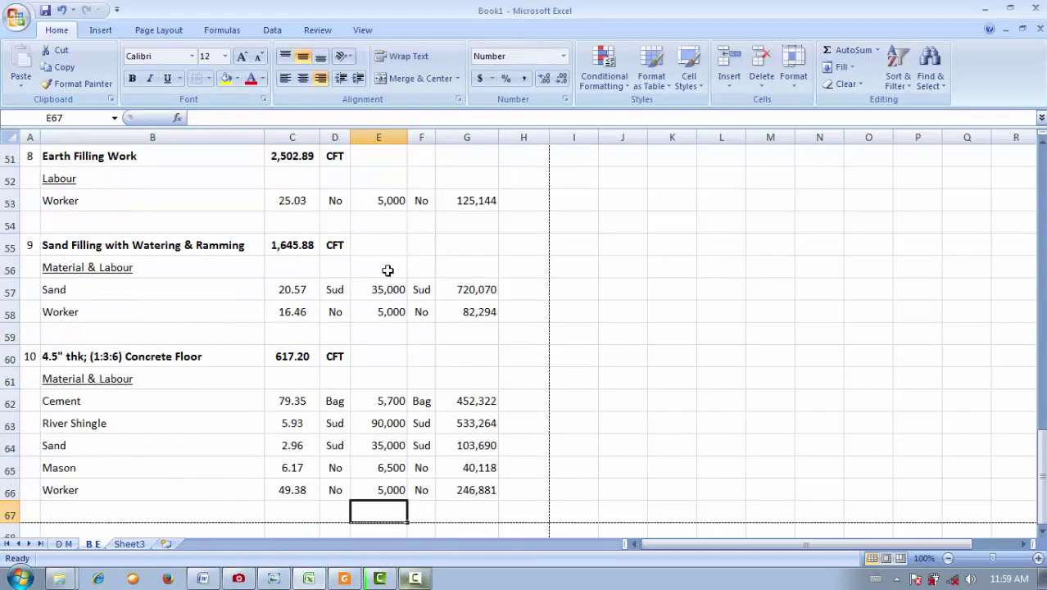
- Review the concrete floor item against the 1:3:6 rate analysis in the PDF, and return to the Excel cost estimate
{"action": "scroll", "coordinate": [409, 322], "scroll_direction": "down", "scroll_amount": 4}
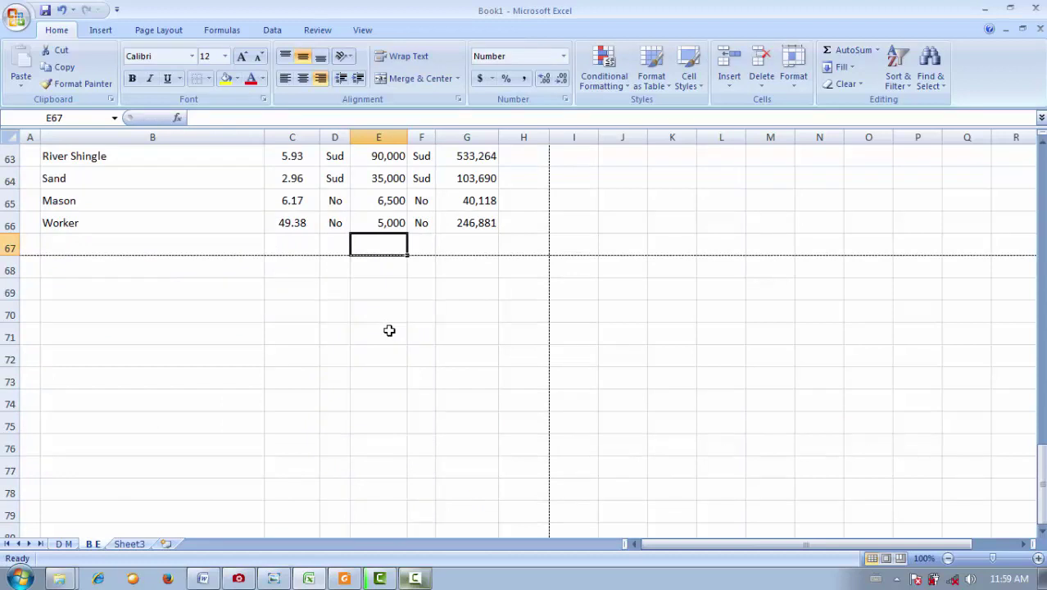
{"action": "scroll", "coordinate": [389, 330], "scroll_direction": "up", "scroll_amount": 3}
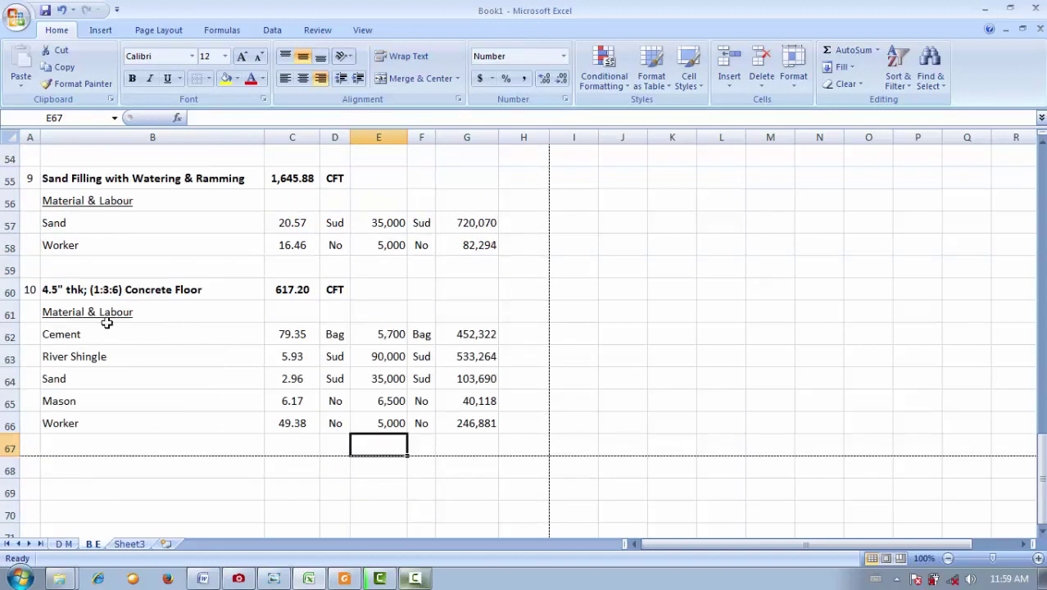
{"action": "left_click", "coordinate": [344, 579]}
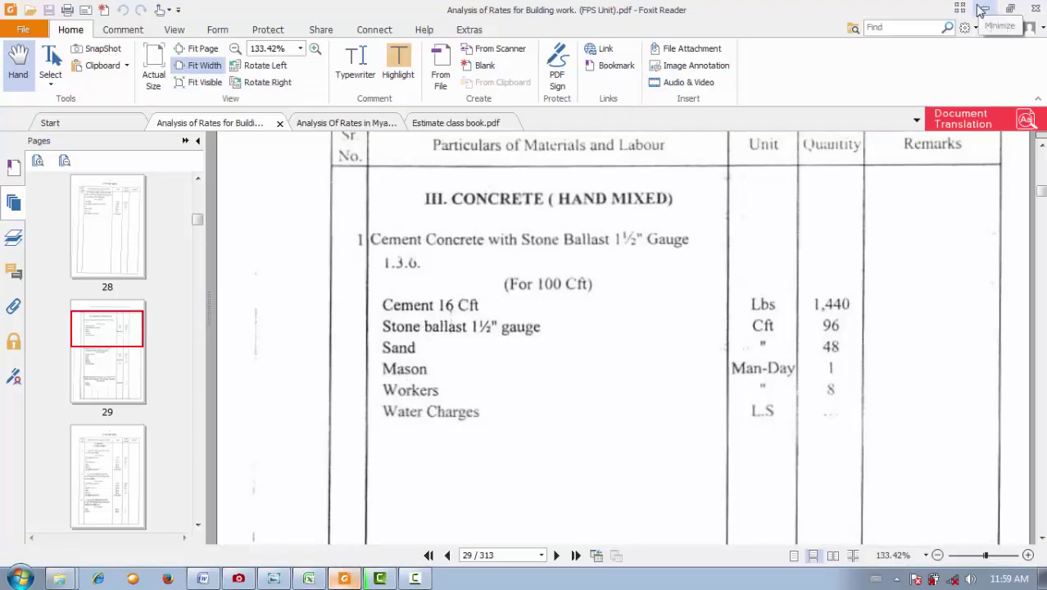
{"action": "left_click", "coordinate": [309, 579]}
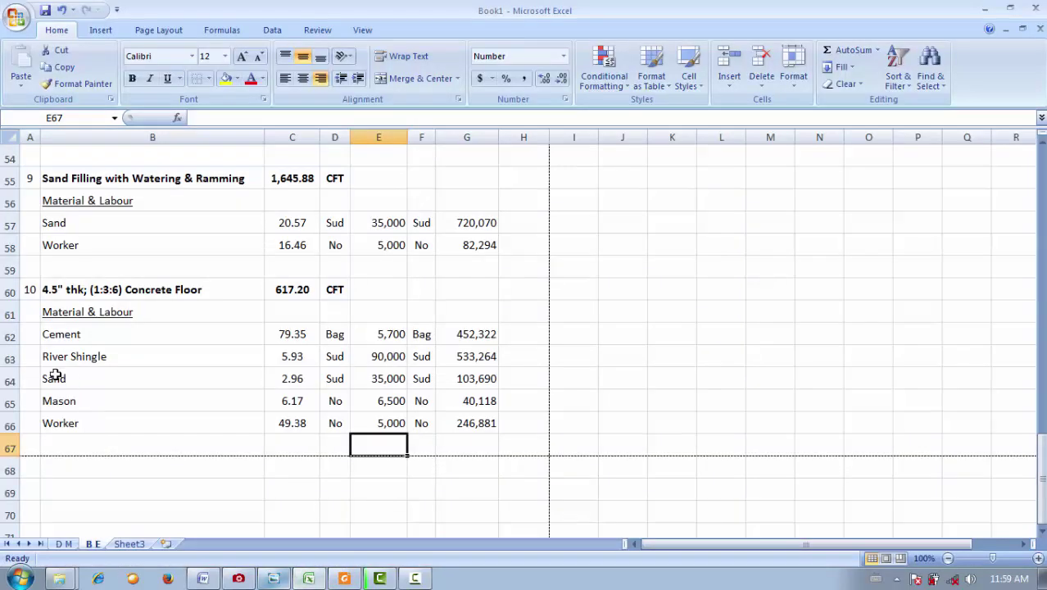
- Add item 11, 1.5" Thk; (1:2:4) Topping Work, in A68:B68 of the B E sheet as cells linked to the D M sheet
{"action": "left_click", "coordinate": [27, 470]}
{"action": "type", "text": "11"}
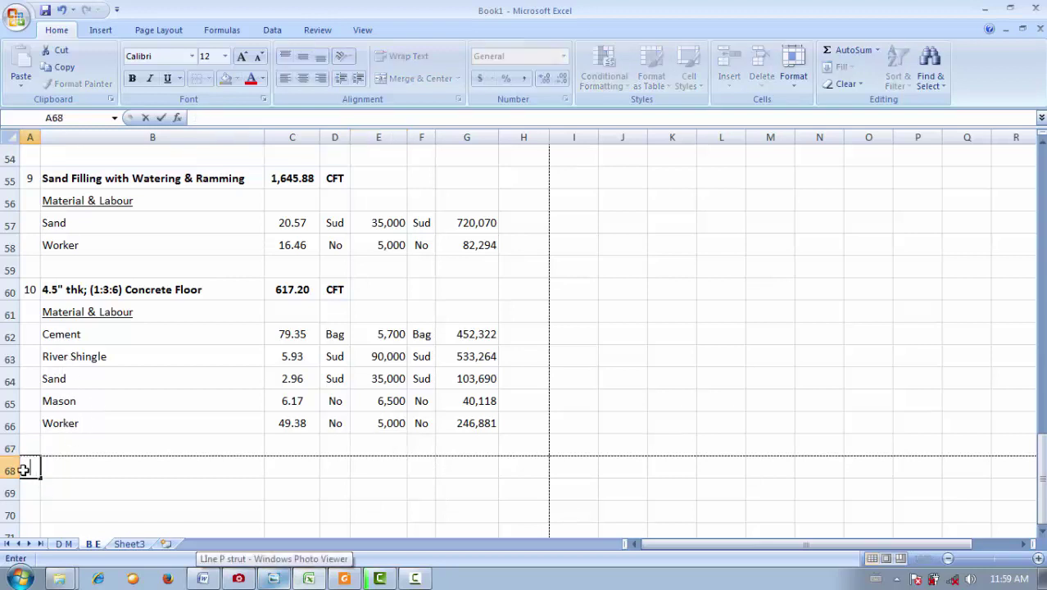
{"action": "left_click", "coordinate": [63, 543]}
{"action": "scroll", "coordinate": [93, 176], "scroll_direction": "down", "scroll_amount": 2}
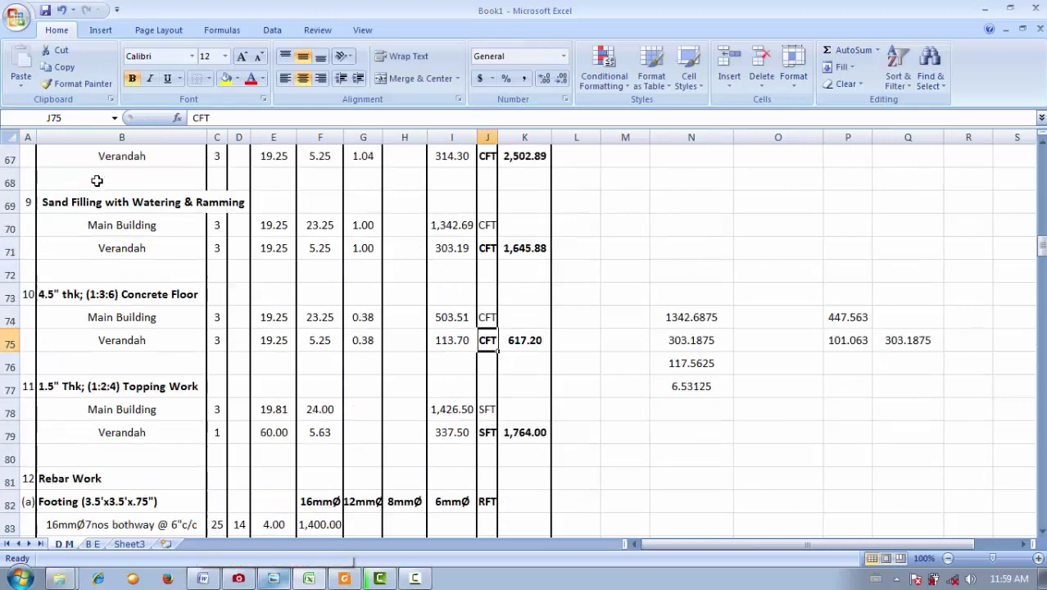
{"action": "left_click", "coordinate": [134, 319]}
{"action": "left_click_drag", "start_coordinate": [133, 319], "coordinate": [28, 320]}
{"action": "key", "text": "ctrl+c"}
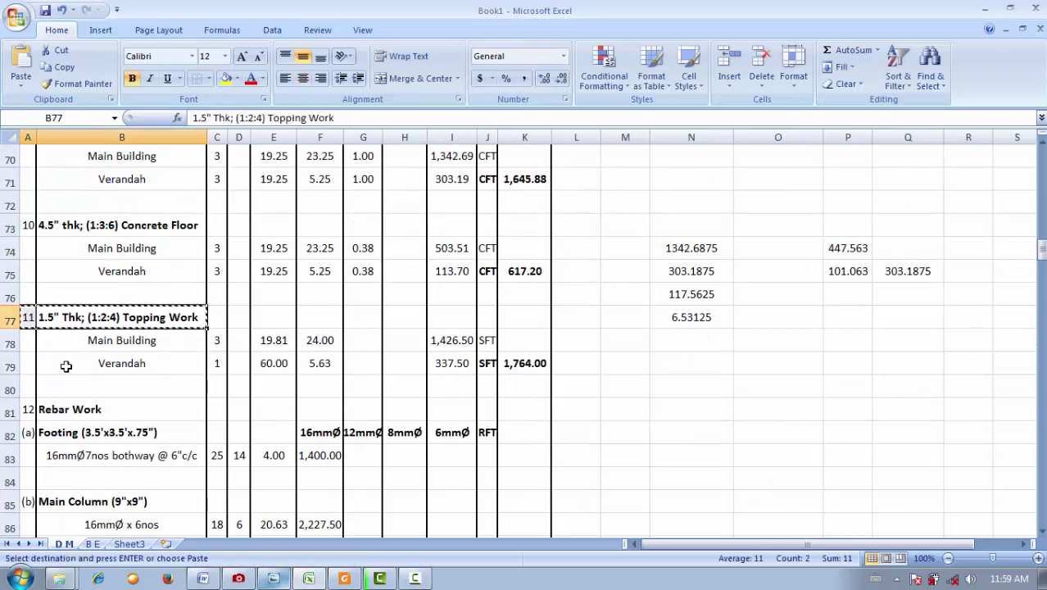
{"action": "left_click", "coordinate": [92, 543]}
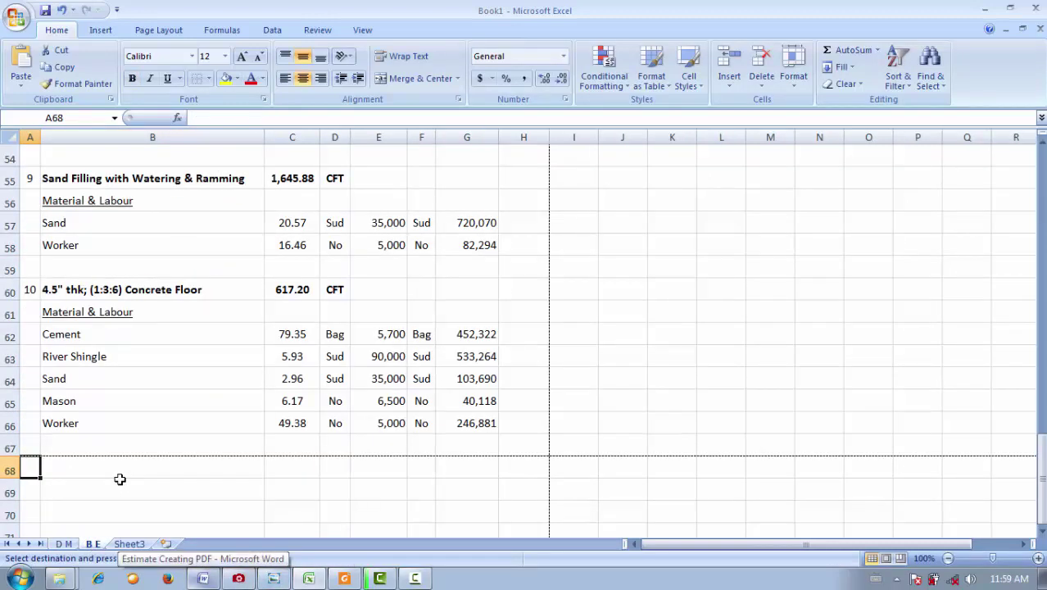
{"action": "key", "text": "ctrl+v"}
{"action": "left_click", "coordinate": [277, 492]}
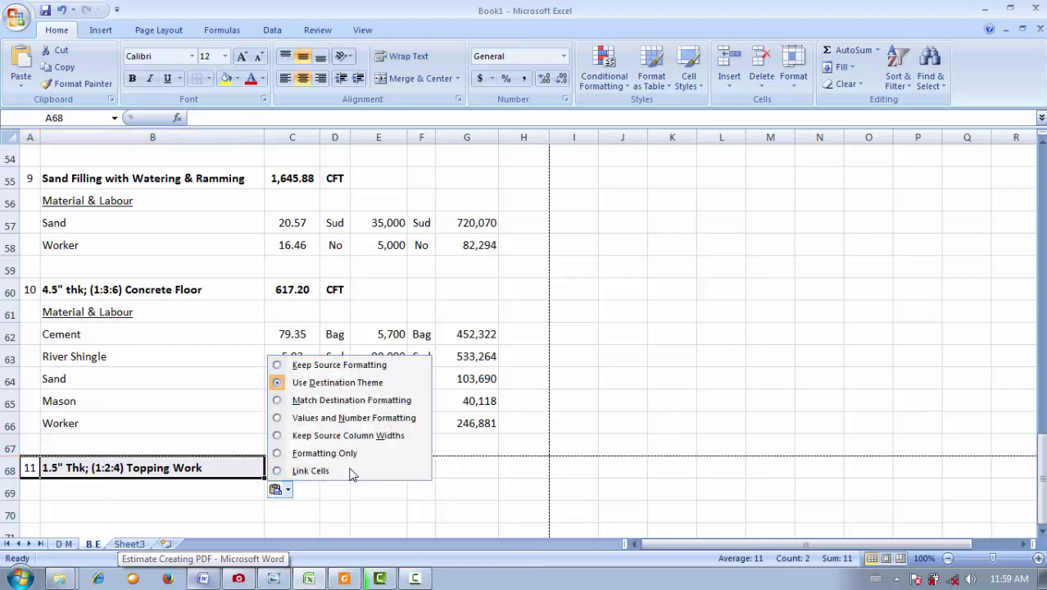
{"action": "left_click", "coordinate": [311, 471]}
- Link the topping work quantity in C68 of the B E sheet to the total in K79 of the D M sheet
{"action": "left_click", "coordinate": [277, 465]}
{"action": "left_click", "coordinate": [64, 543]}
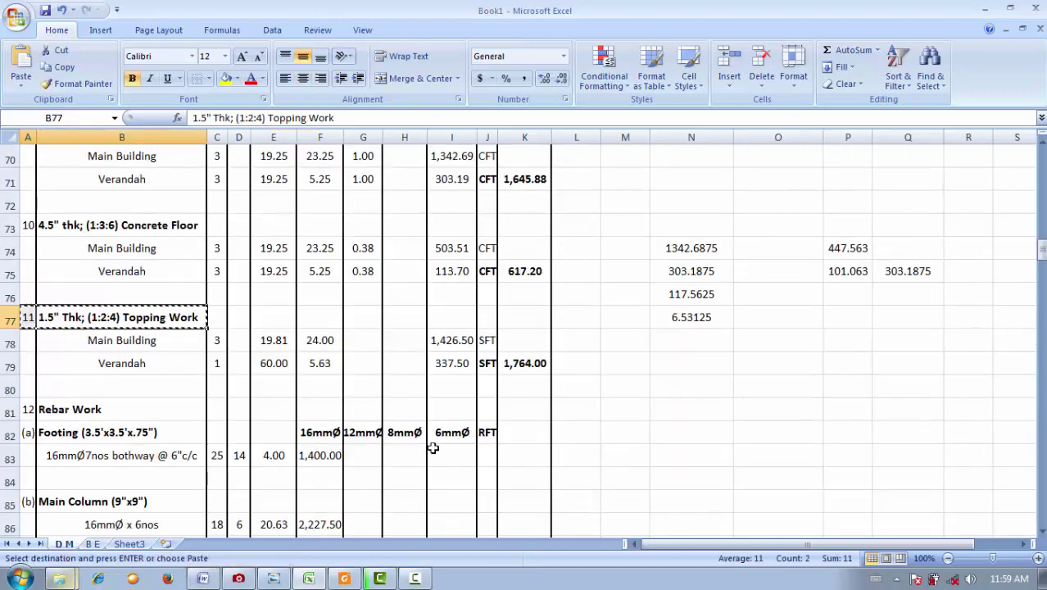
{"action": "left_click", "coordinate": [528, 367]}
{"action": "key", "text": "ctrl+c"}
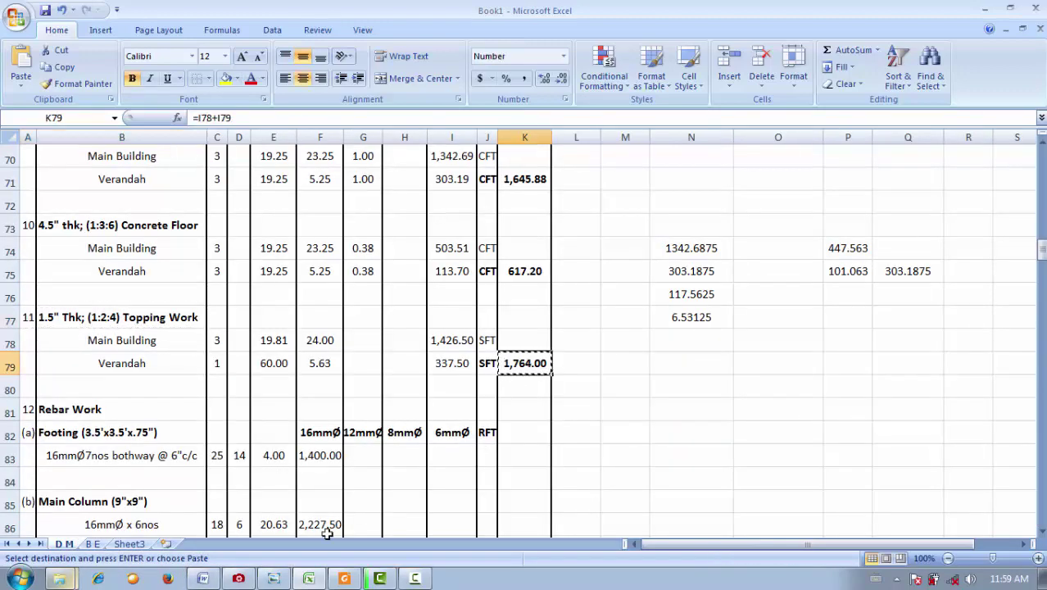
{"action": "left_click", "coordinate": [93, 543]}
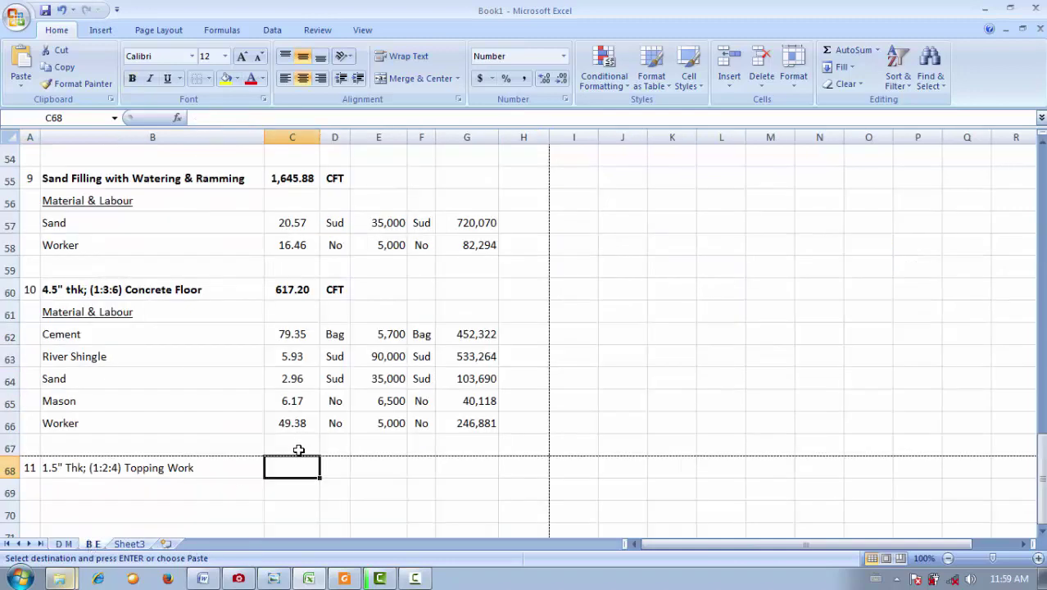
{"action": "key", "text": "ctrl+v"}
{"action": "left_click", "coordinate": [329, 487]}
{"action": "left_click", "coordinate": [355, 469]}
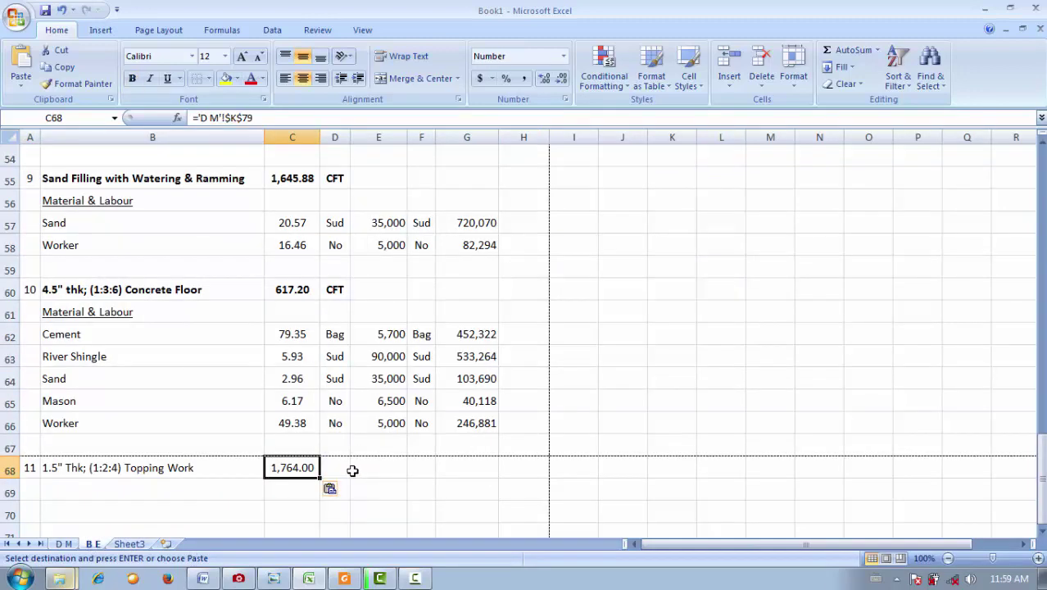
- Link the topping work unit in D68 of the B E sheet to J79 of the D M sheet, and bold B68:D68
{"action": "key", "text": "ctrl+Page_Up"}
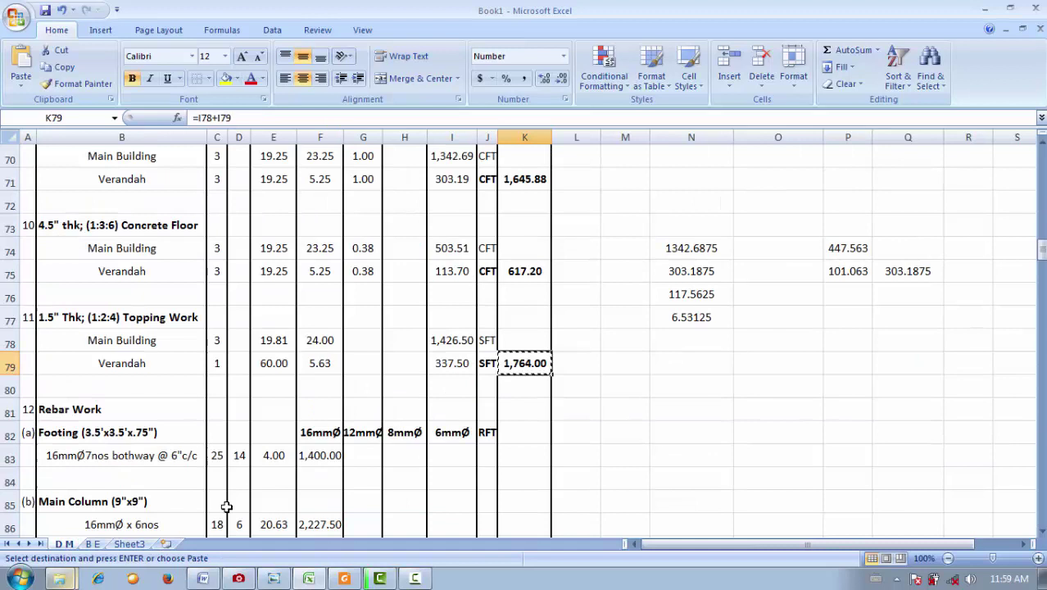
{"action": "left_click", "coordinate": [488, 366]}
{"action": "key", "text": "ctrl+c"}
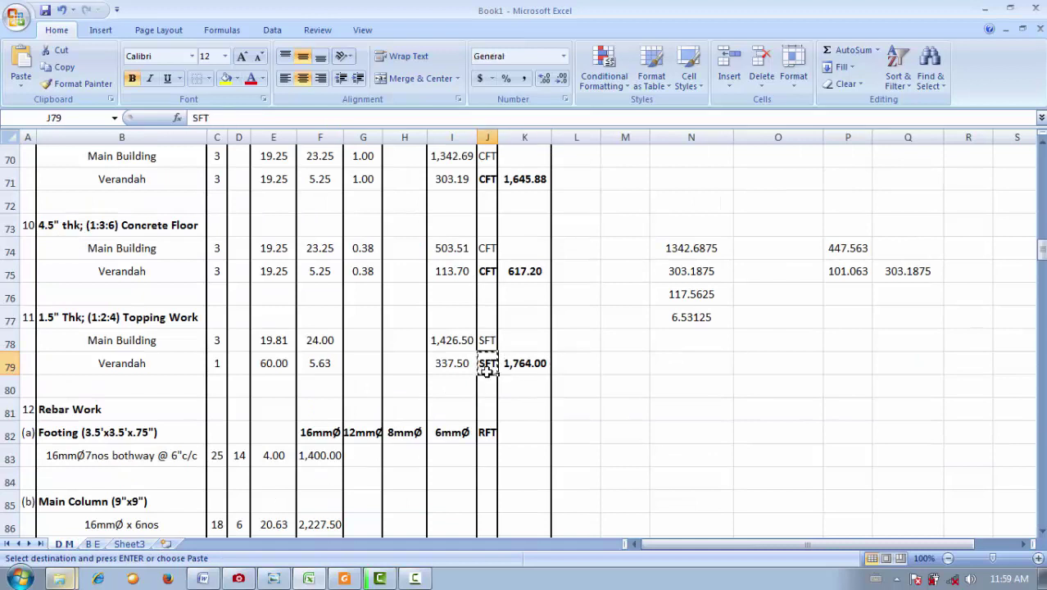
{"action": "left_click", "coordinate": [101, 545]}
{"action": "key", "text": "ctrl+v"}
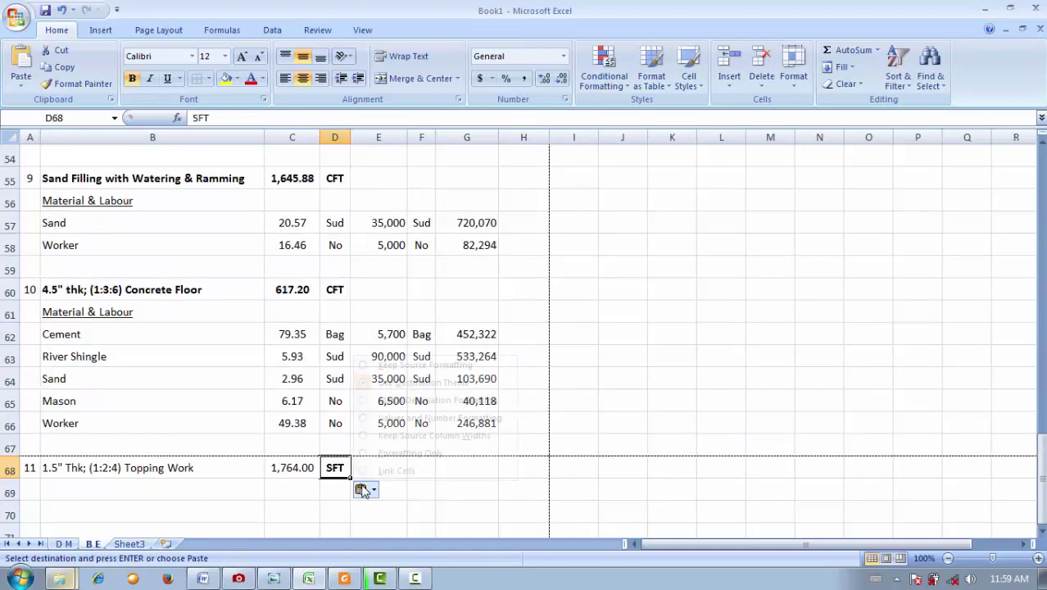
{"action": "left_click", "coordinate": [366, 489]}
{"action": "left_click", "coordinate": [424, 473]}
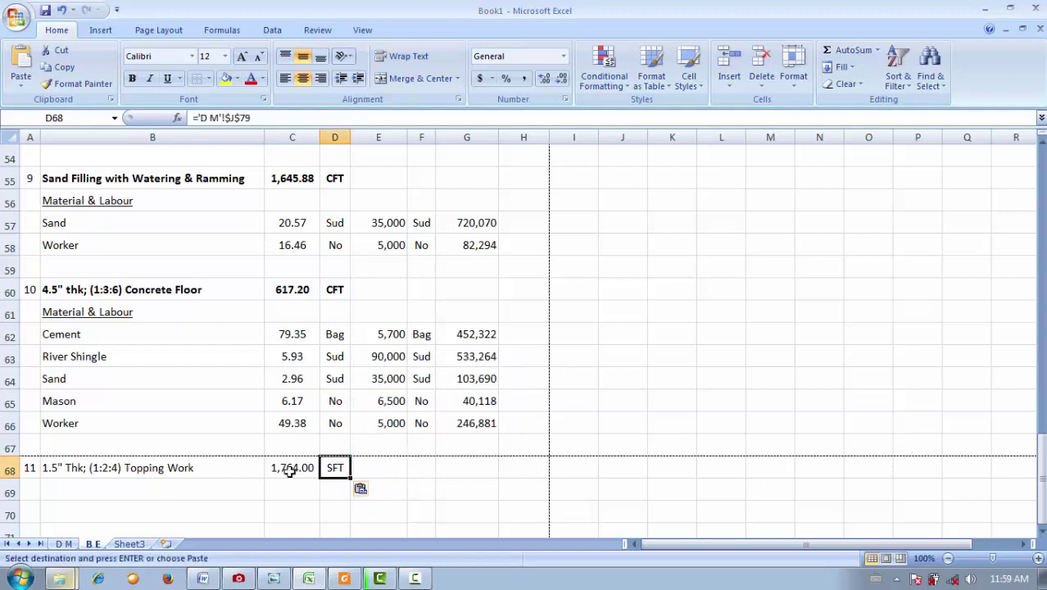
{"action": "left_click", "coordinate": [168, 473], "text": "shift"}
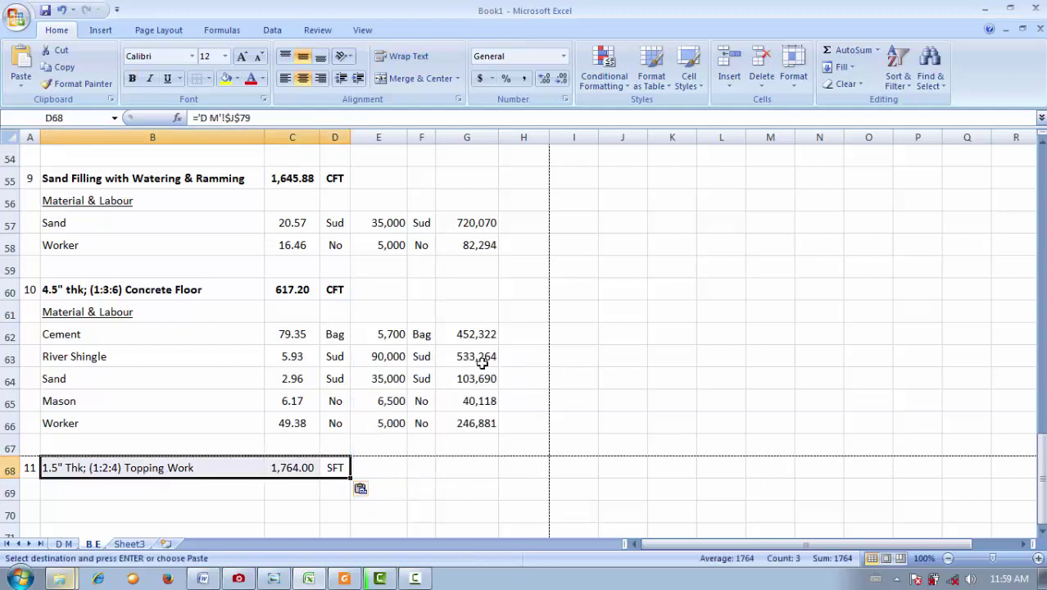
{"action": "left_click", "coordinate": [132, 78]}
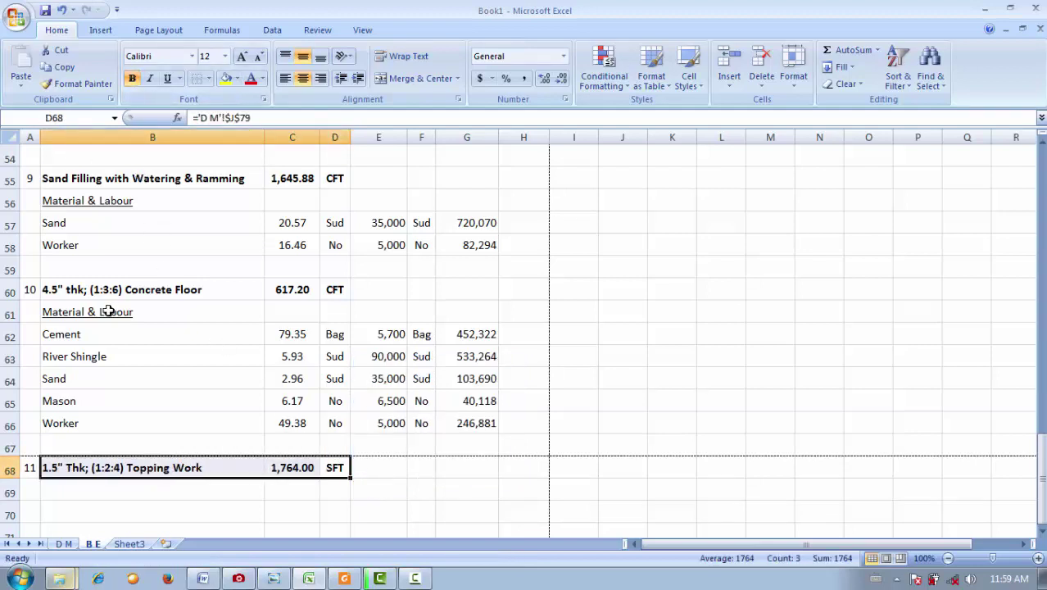
- Copy the concrete floor's Material & Labour block B61:G66 to B69 under the topping work, and inspect the cement quantity formula in C70
{"action": "left_click_drag", "start_coordinate": [108, 311], "coordinate": [449, 418]}
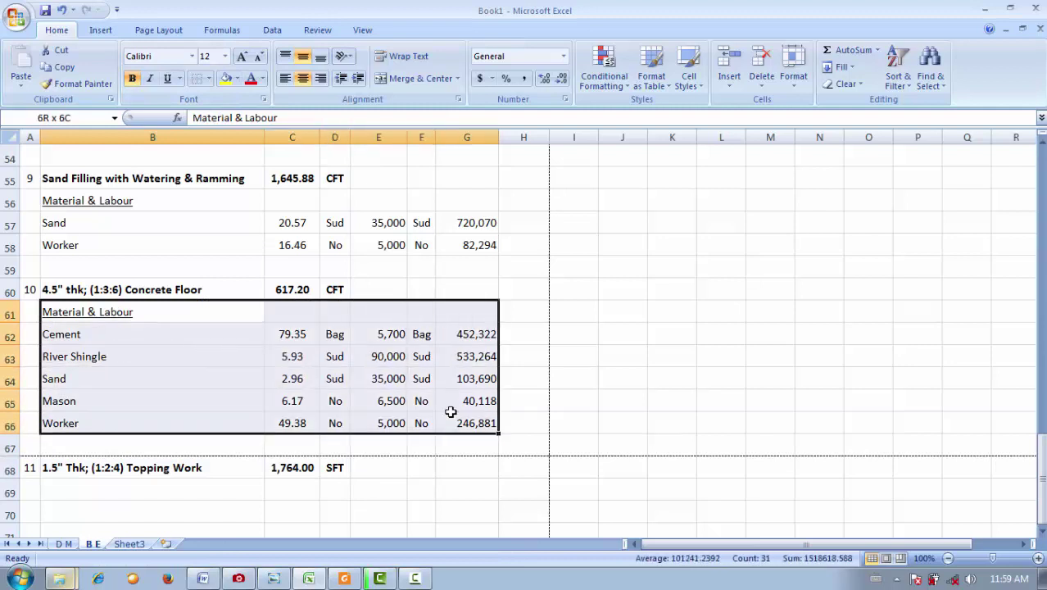
{"action": "key", "text": "ctrl+c"}
{"action": "left_click", "coordinate": [192, 489]}
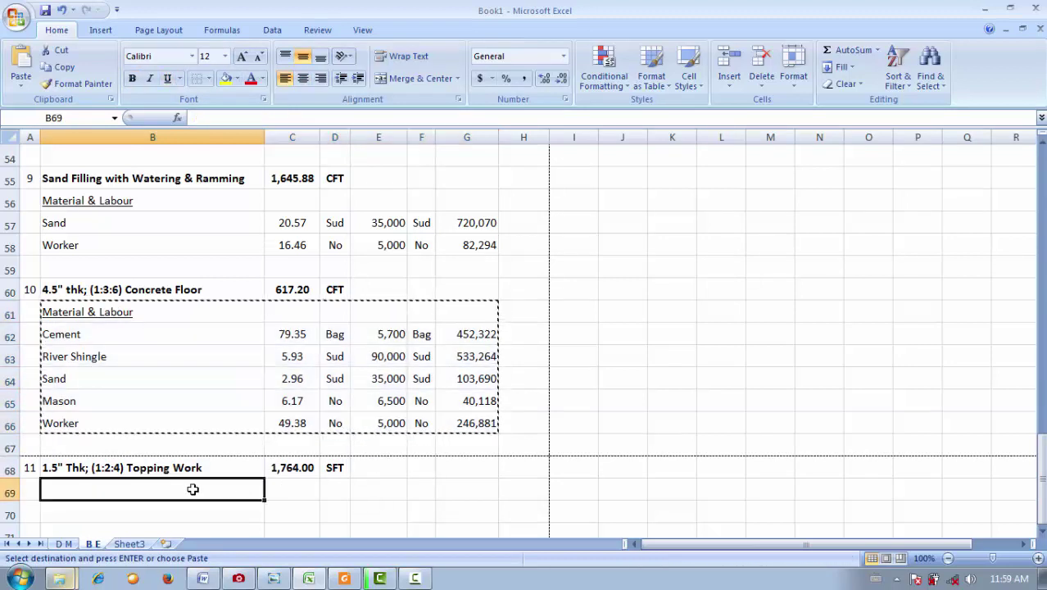
{"action": "key", "text": "ctrl+v"}
{"action": "scroll", "coordinate": [673, 491], "scroll_direction": "down", "scroll_amount": 1}
{"action": "scroll", "coordinate": [615, 425], "scroll_direction": "down", "scroll_amount": 2}
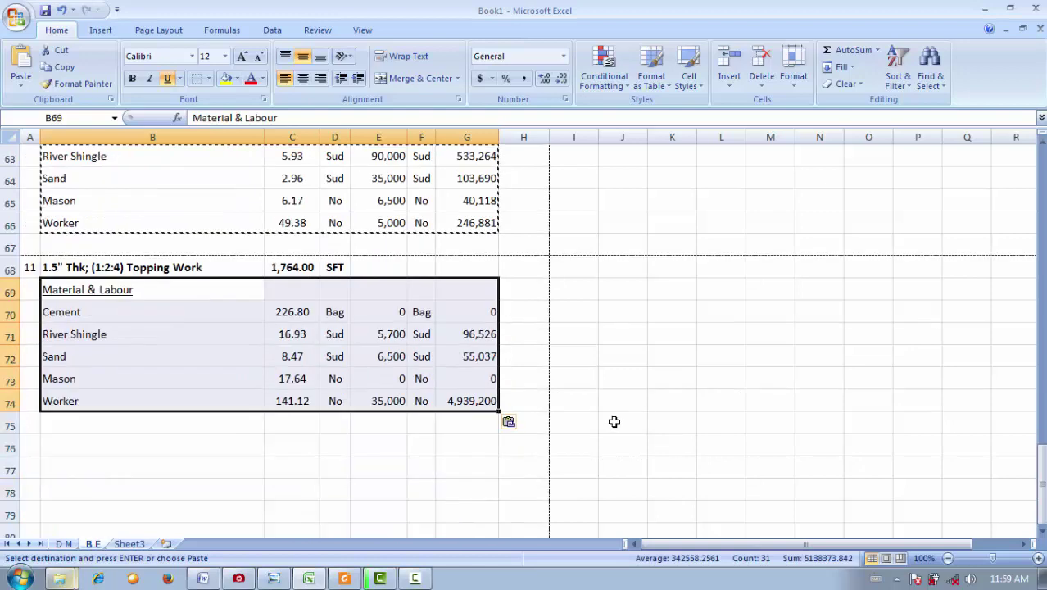
{"action": "left_click", "coordinate": [565, 402]}
{"action": "left_click", "coordinate": [303, 312]}
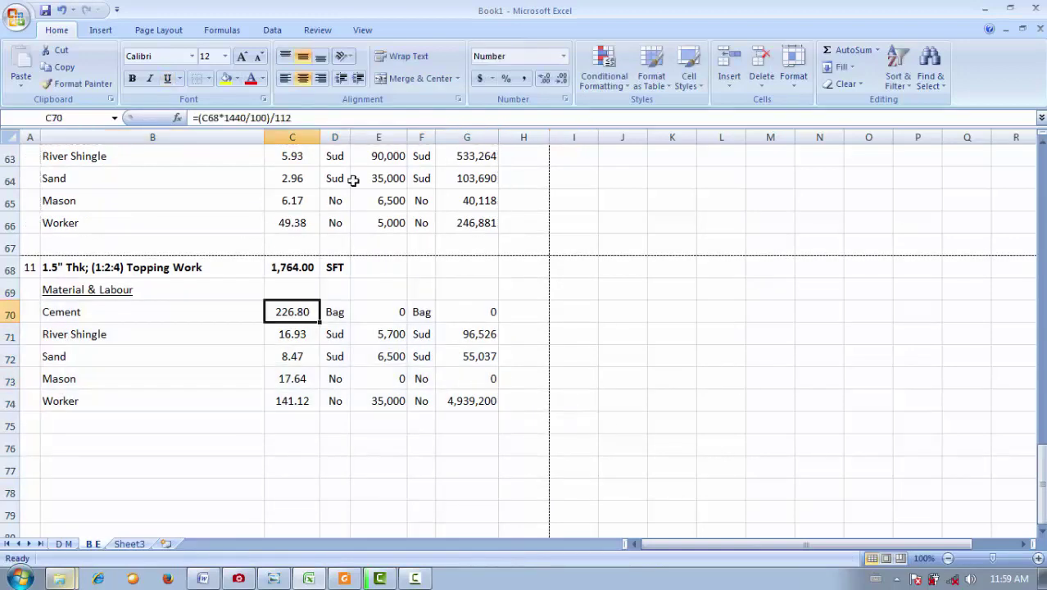
{"action": "left_click", "coordinate": [386, 118]}
{"action": "left_click", "coordinate": [474, 295]}
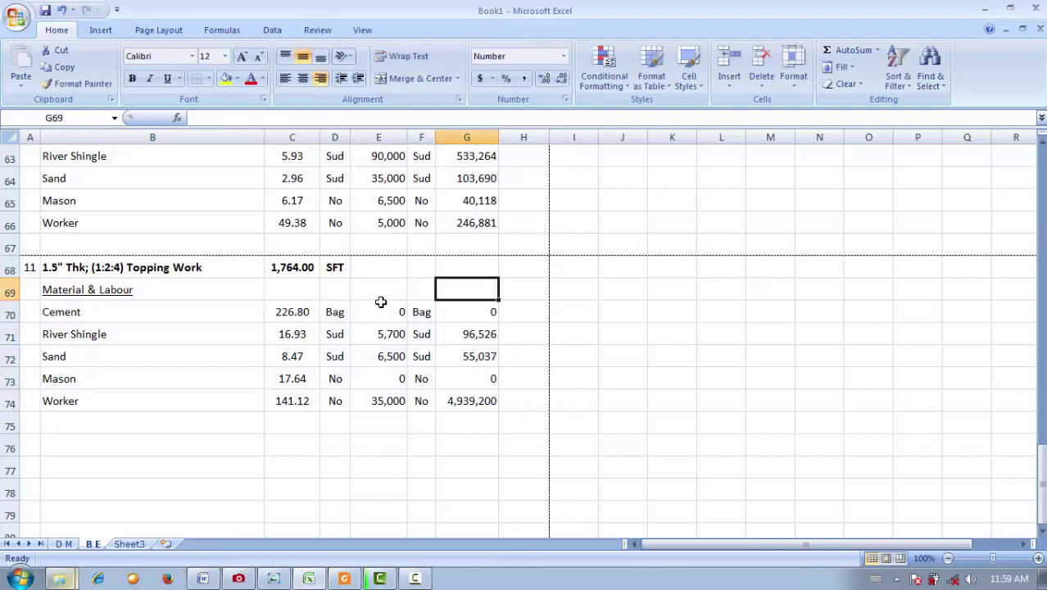
- Insert a new row 67 below the concrete floor's Worker row
{"action": "scroll", "coordinate": [324, 291], "scroll_direction": "up", "scroll_amount": 1}
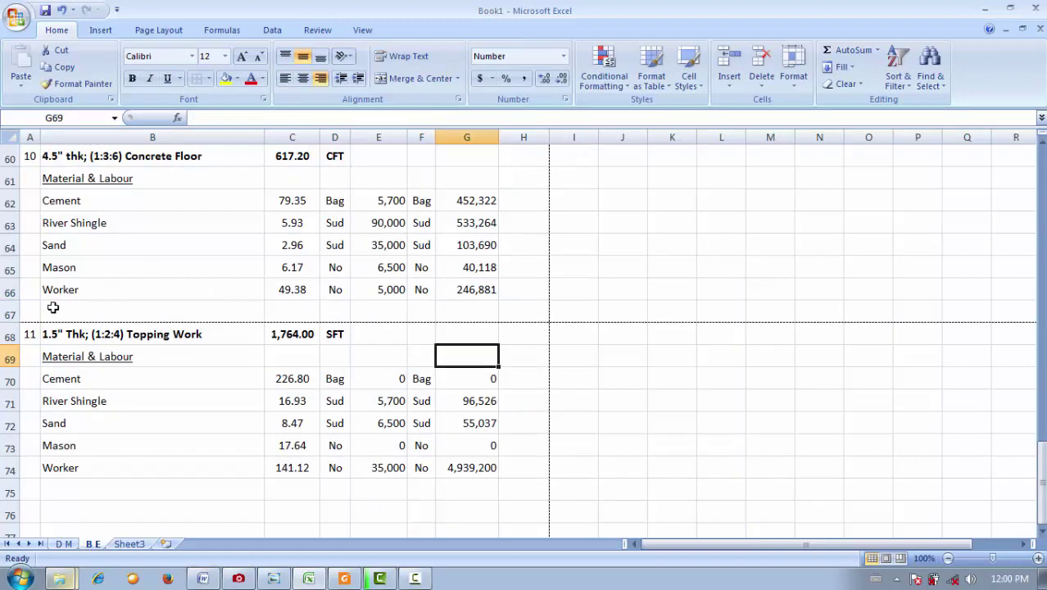
{"action": "left_click", "coordinate": [10, 309]}
{"action": "right_click", "coordinate": [14, 312]}
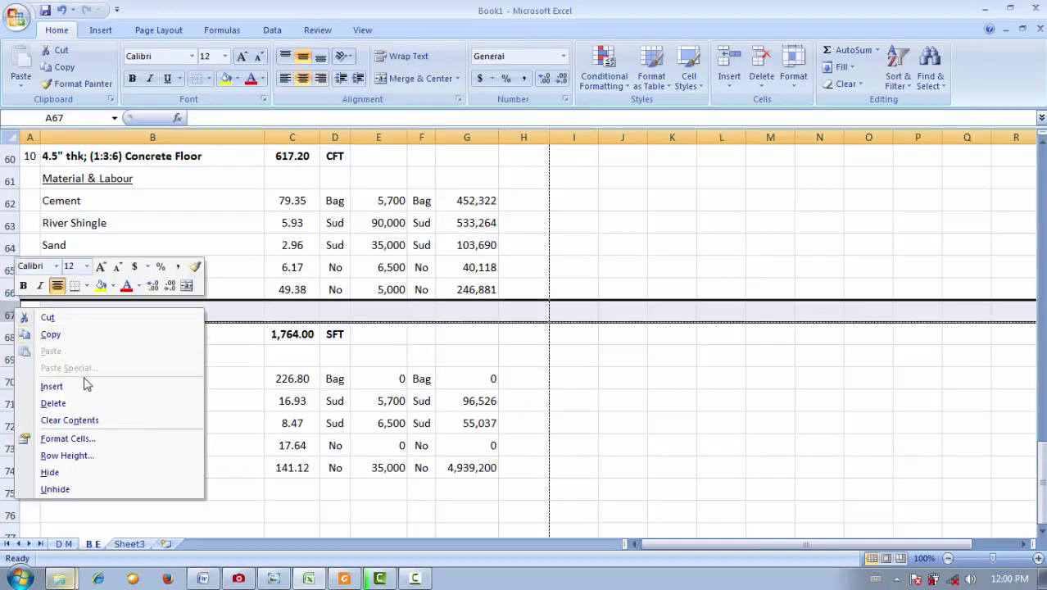
{"action": "left_click", "coordinate": [85, 388]}
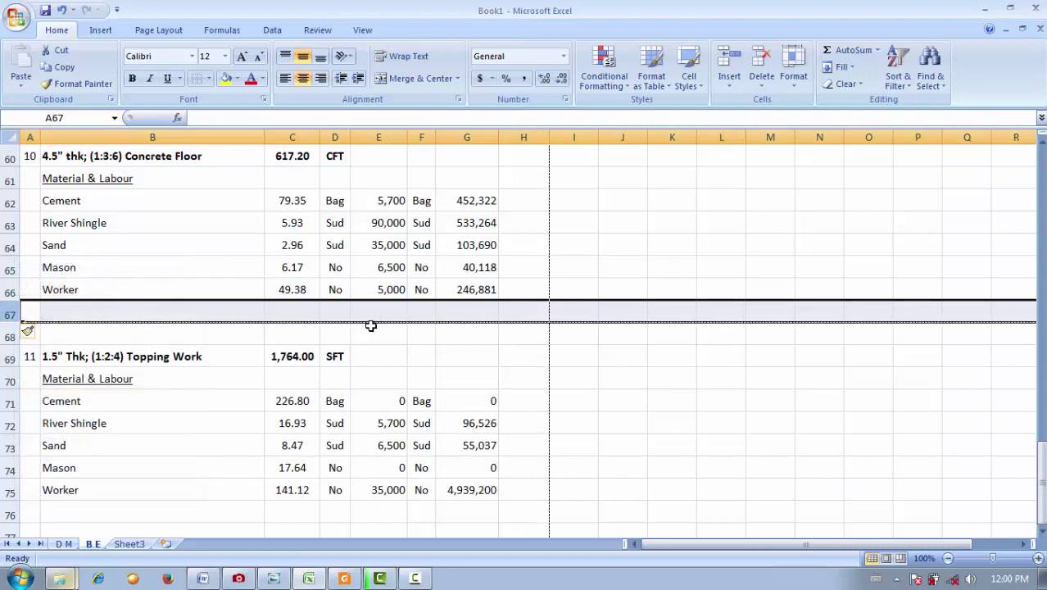
- Check the floor layer note on the section drawing in ACDSee, and enter Water Proof Plastic Sheet in B67 of the Excel estimate
{"action": "left_click", "coordinate": [238, 316]}
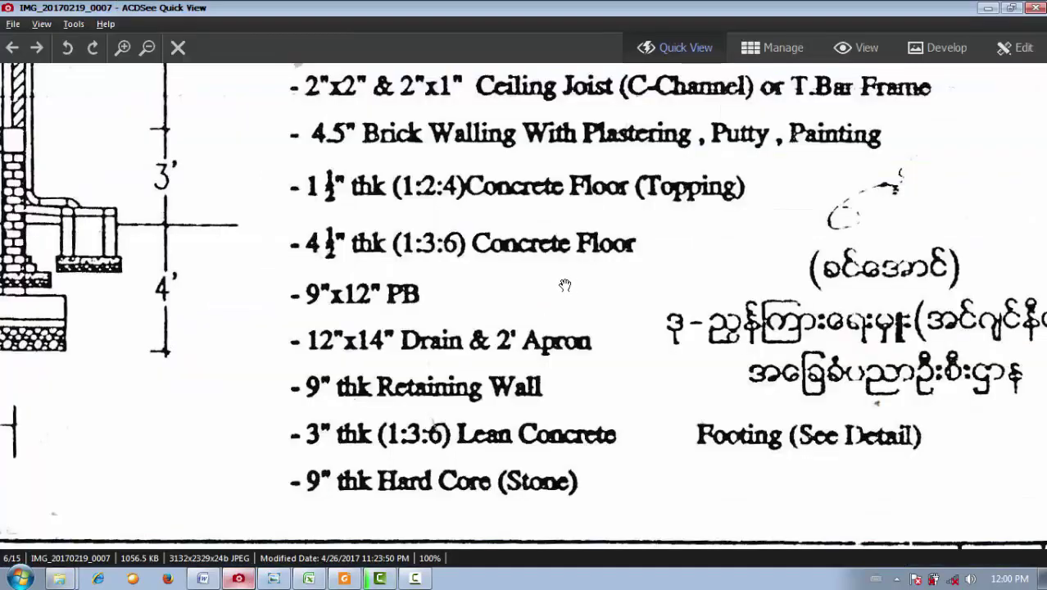
{"action": "left_click", "coordinate": [475, 318]}
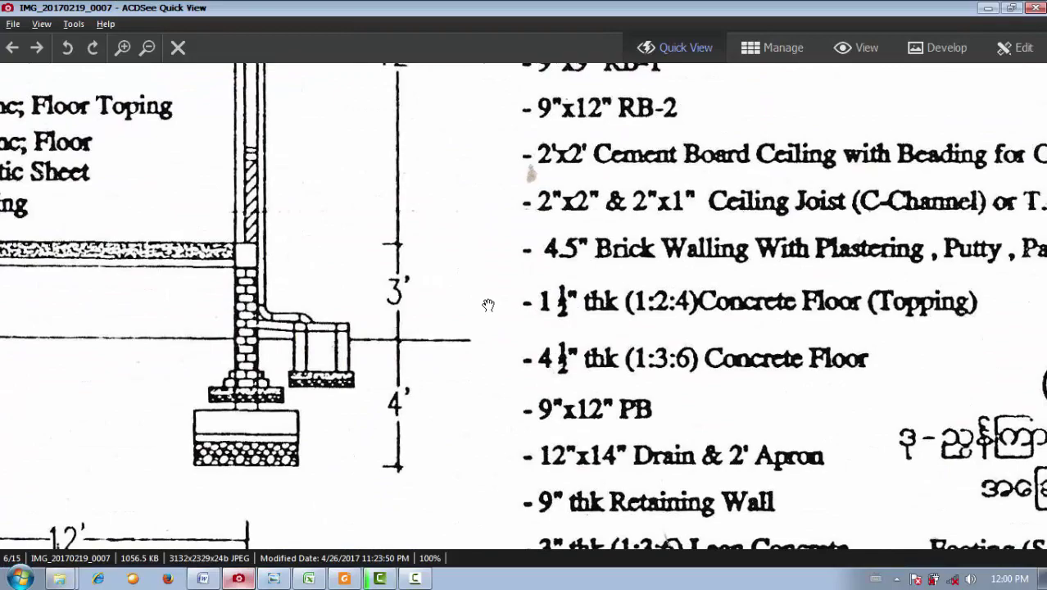
{"action": "mouse_move", "coordinate": [488, 305]}
{"action": "left_mouse_down"}
{"action": "mouse_move", "coordinate": [488, 317]}
{"action": "mouse_move", "coordinate": [498, 252]}
{"action": "mouse_move", "coordinate": [467, 213]}
{"action": "mouse_move", "coordinate": [476, 197]}
{"action": "mouse_move", "coordinate": [515, 281]}
{"action": "mouse_move", "coordinate": [302, 207]}
{"action": "mouse_move", "coordinate": [358, 289]}
{"action": "left_mouse_up"}
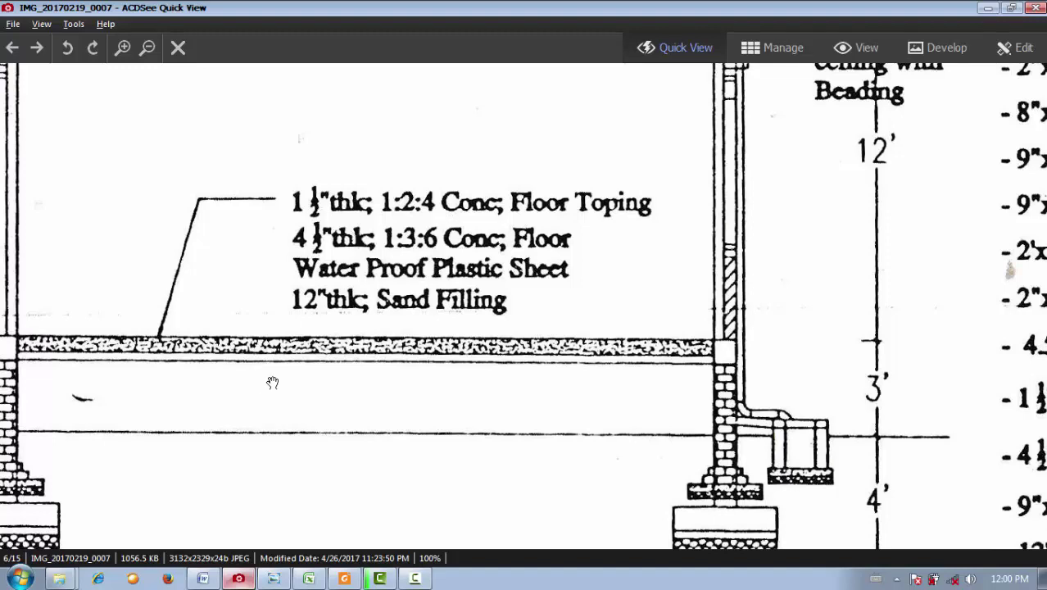
{"action": "left_click", "coordinate": [309, 579]}
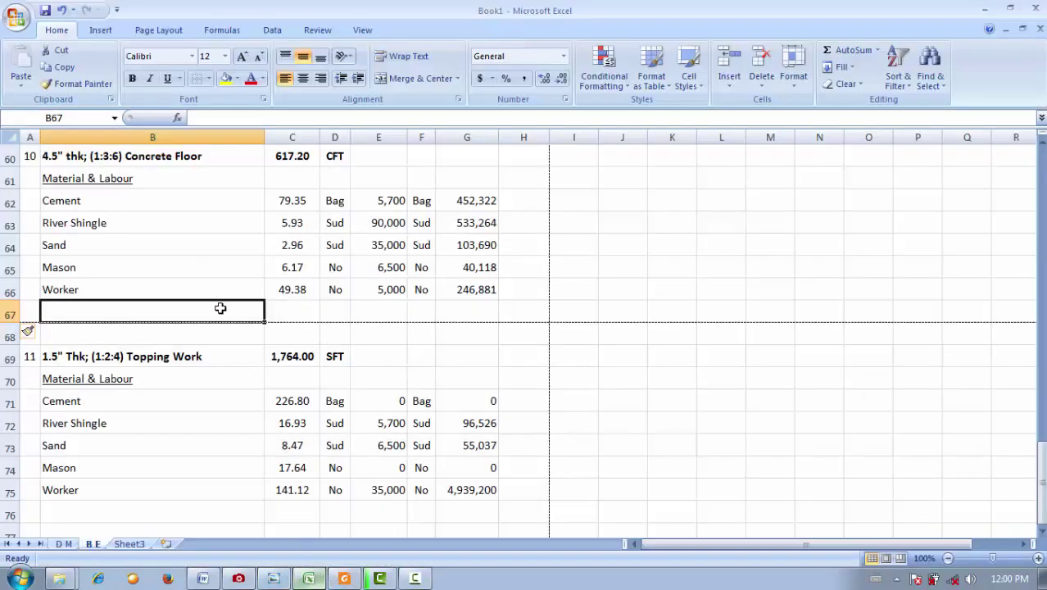
{"action": "type", "text": "Pa"}
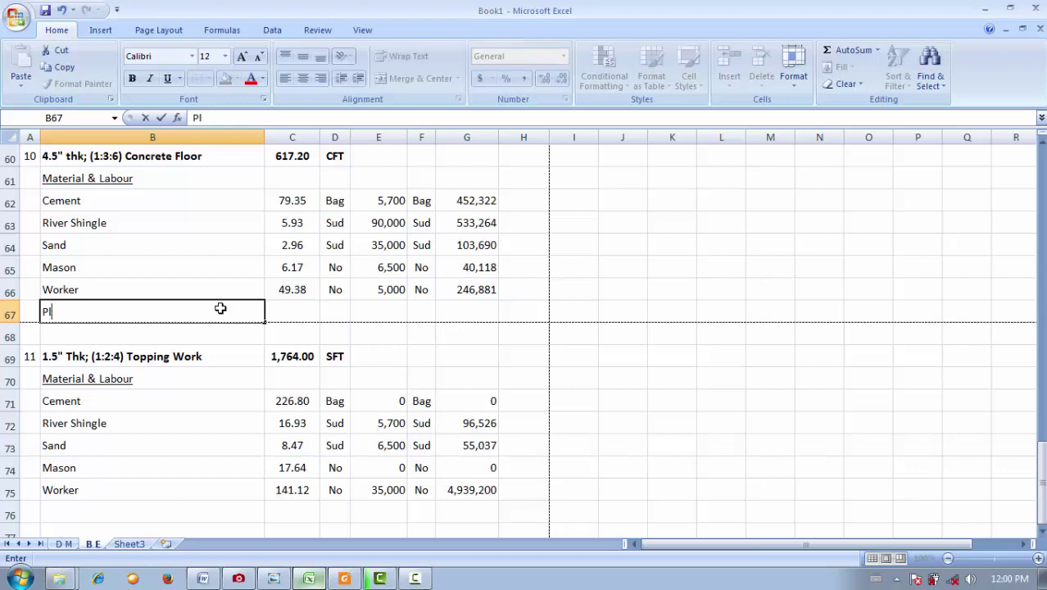
{"action": "type", "text": "Water"}
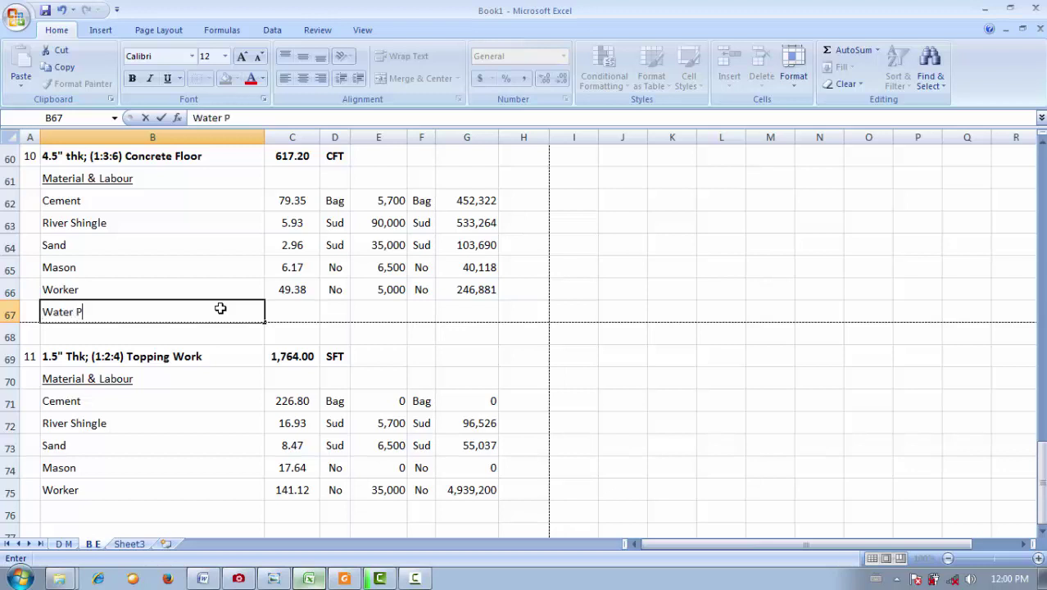
{"action": "type", "text": " Proof Plastic Sheet"}
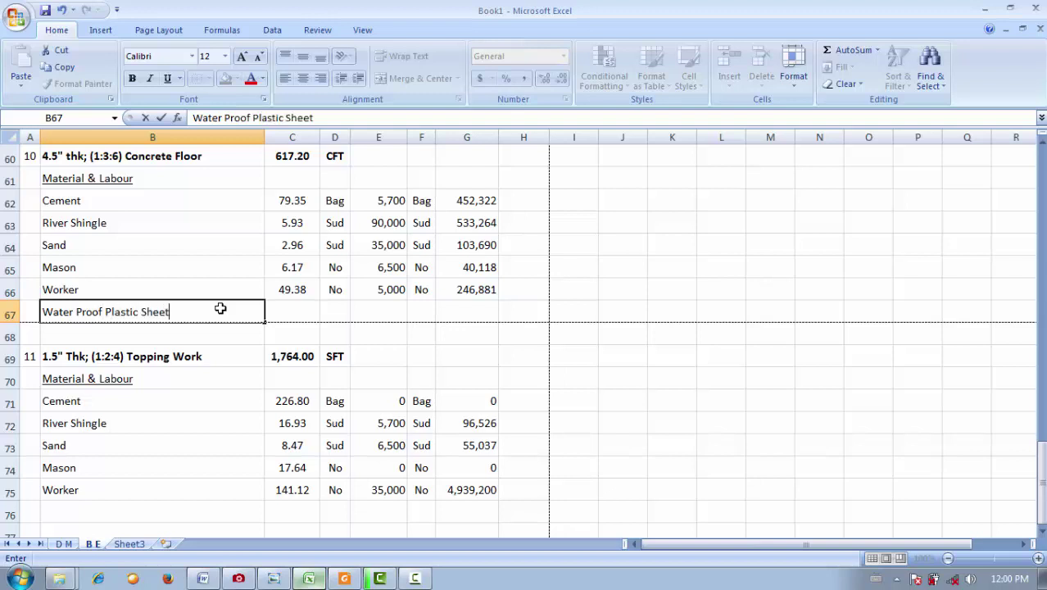
{"action": "key", "text": "Tab"}
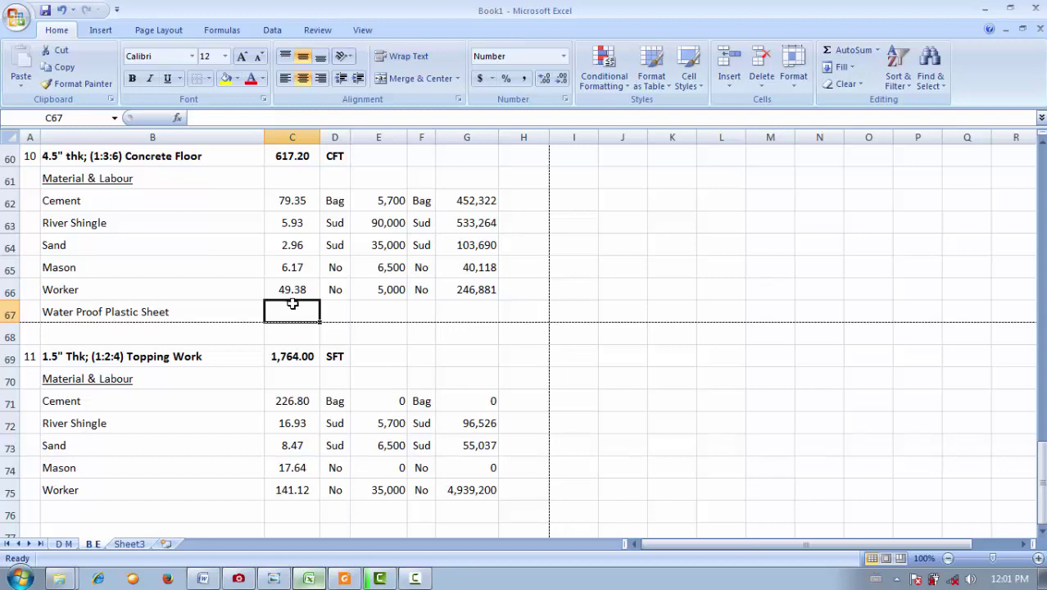
- Review the concrete floor unit, the D M measurements and the floor layers in the ACDSee drawing, and return to Excel's D M sheet
{"action": "scroll", "coordinate": [293, 303], "scroll_direction": "up", "scroll_amount": 2}
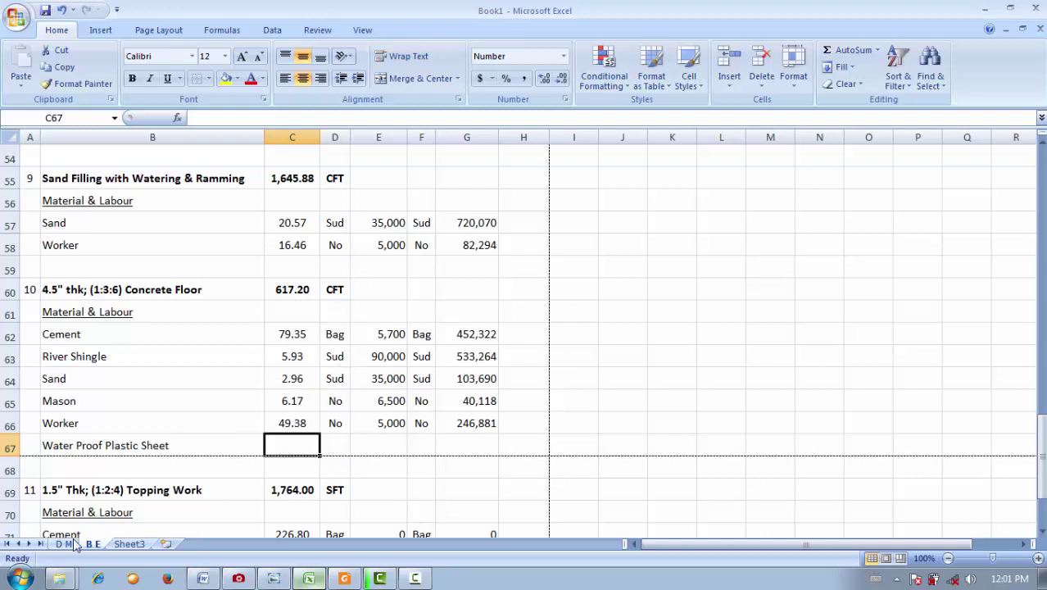
{"action": "left_click", "coordinate": [334, 288]}
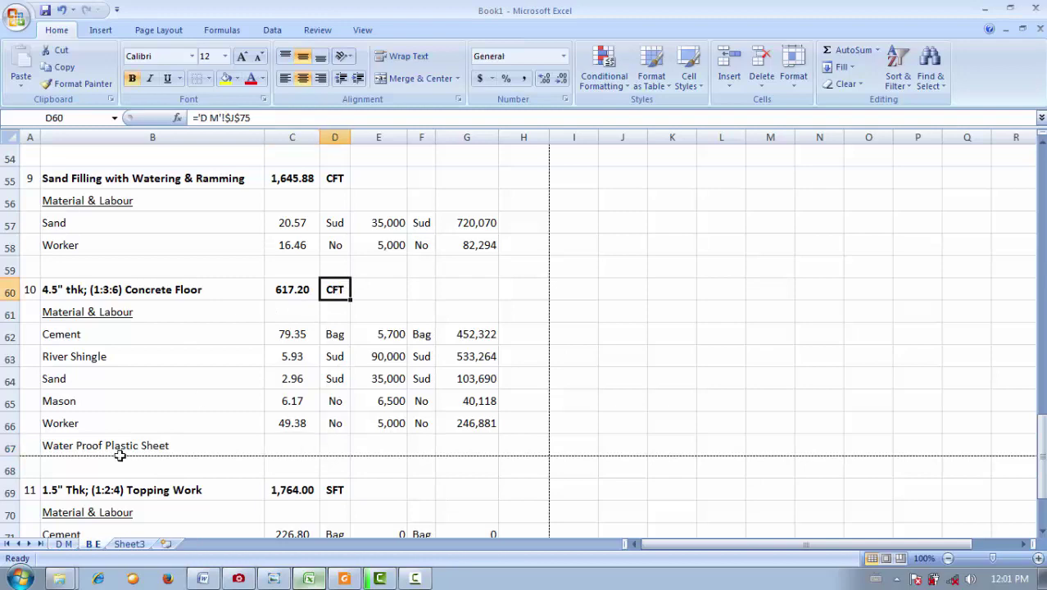
{"action": "left_click", "coordinate": [65, 543]}
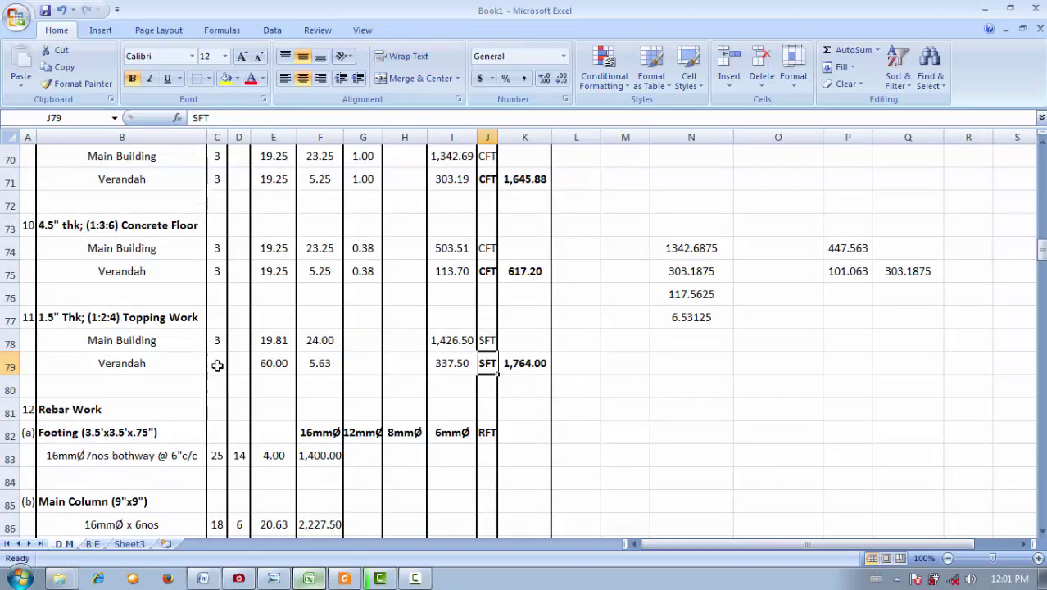
{"action": "left_click", "coordinate": [235, 579]}
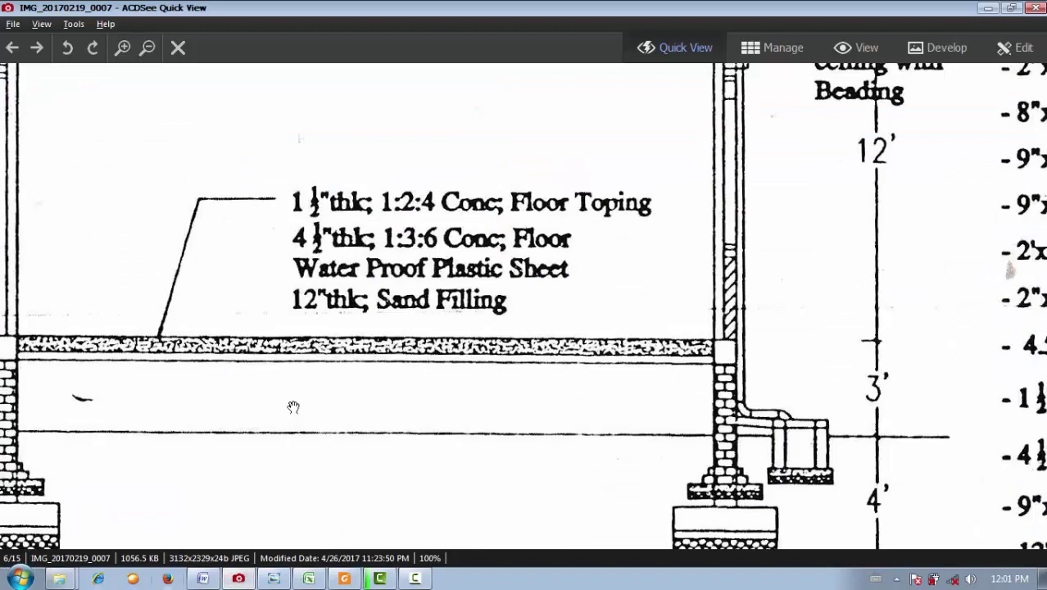
{"action": "left_click", "coordinate": [302, 578]}
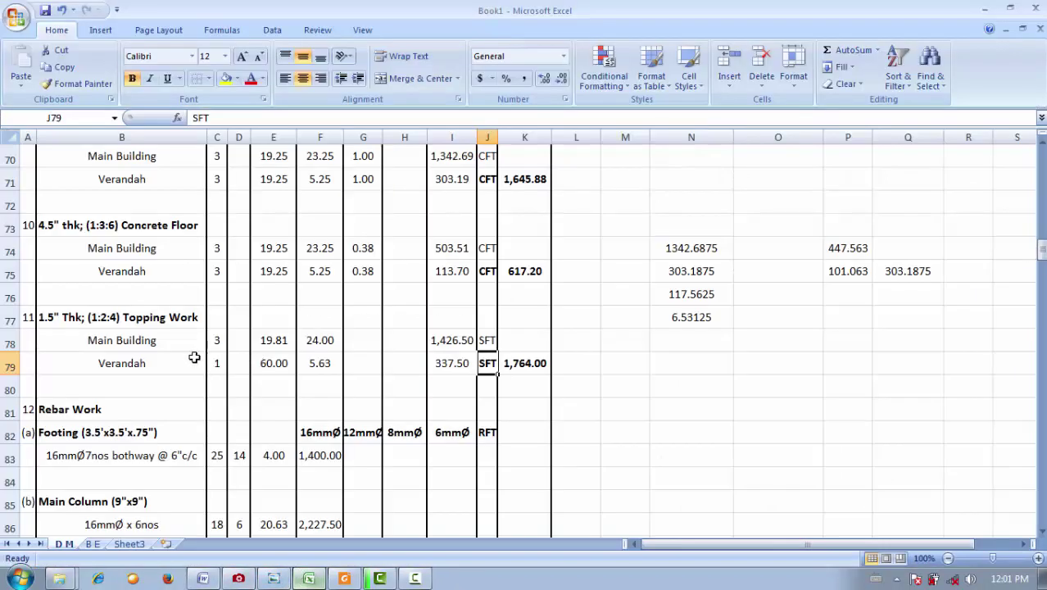
- Clear the old side calculations in N74:N77 and P74:Q76 of the D M sheet
{"action": "left_click_drag", "start_coordinate": [727, 320], "coordinate": [696, 246]}
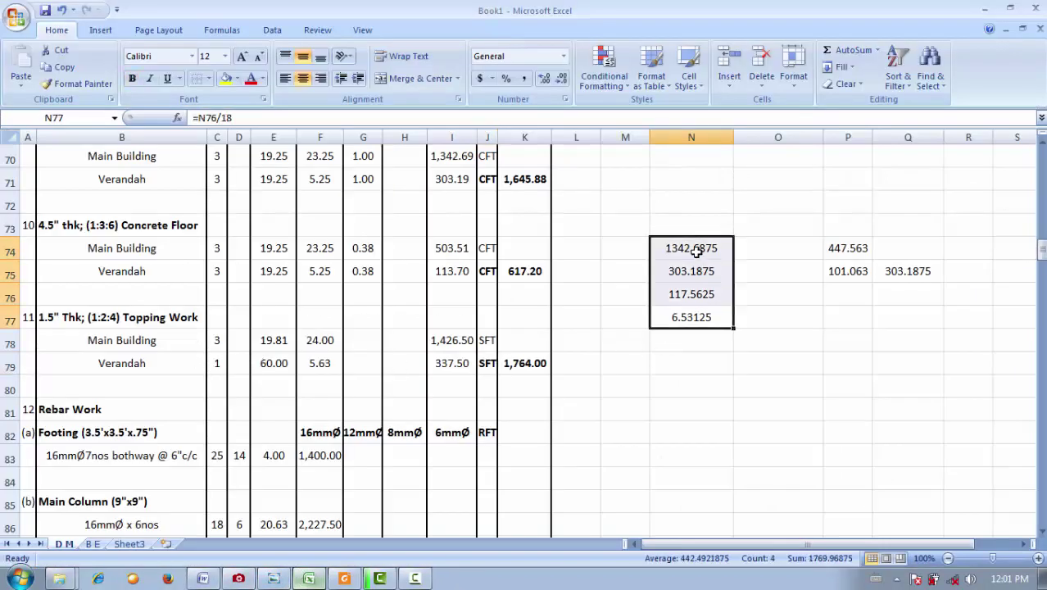
{"action": "key", "text": "Delete"}
{"action": "left_click_drag", "start_coordinate": [893, 293], "coordinate": [829, 252]}
{"action": "key", "text": "Delete"}
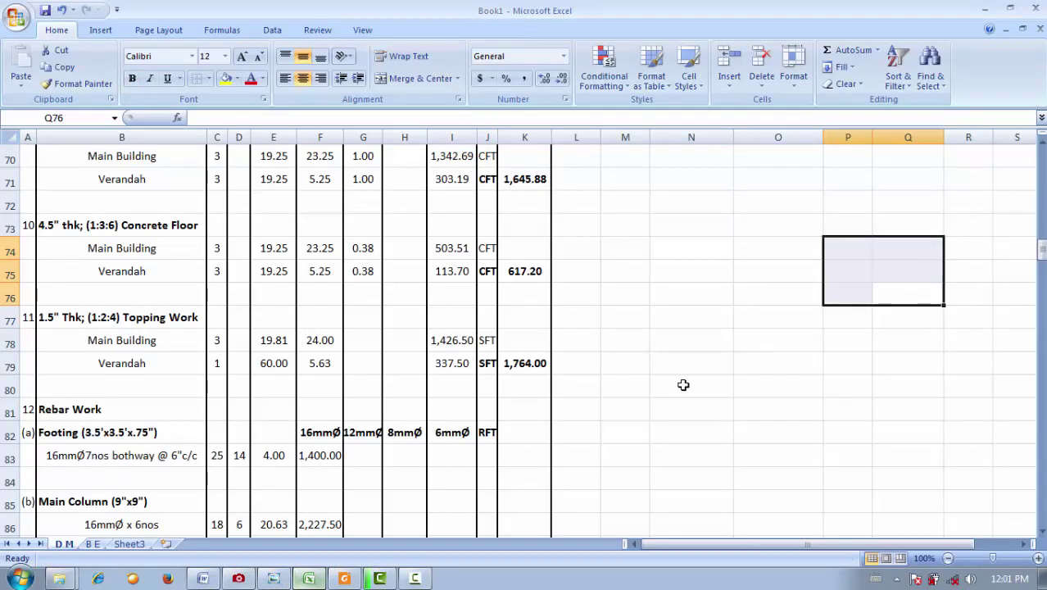
{"action": "left_click", "coordinate": [657, 340]}
{"action": "type", "text": "="}
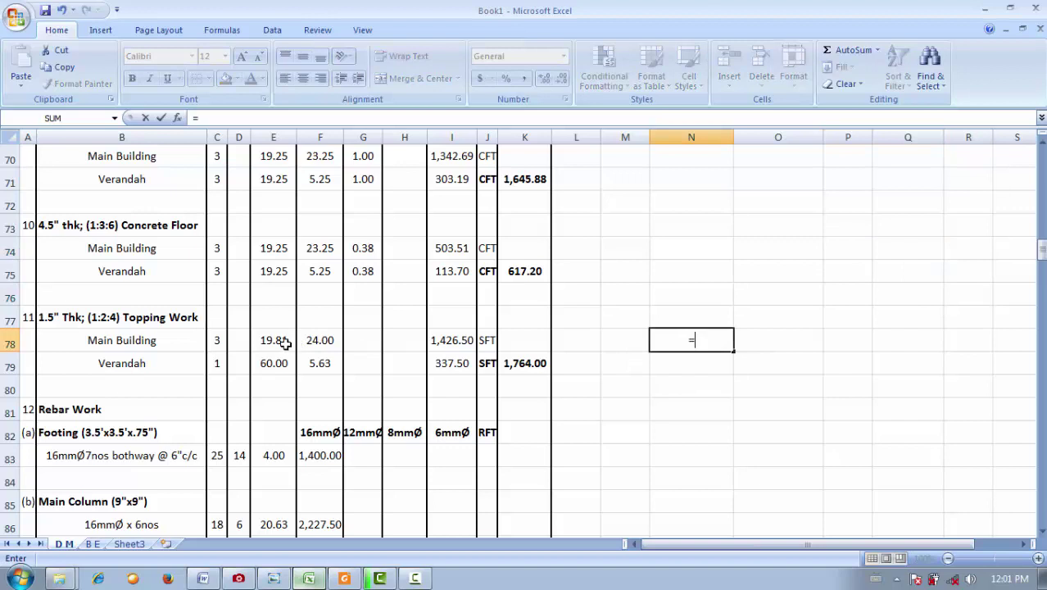
{"action": "key", "text": "Escape"}
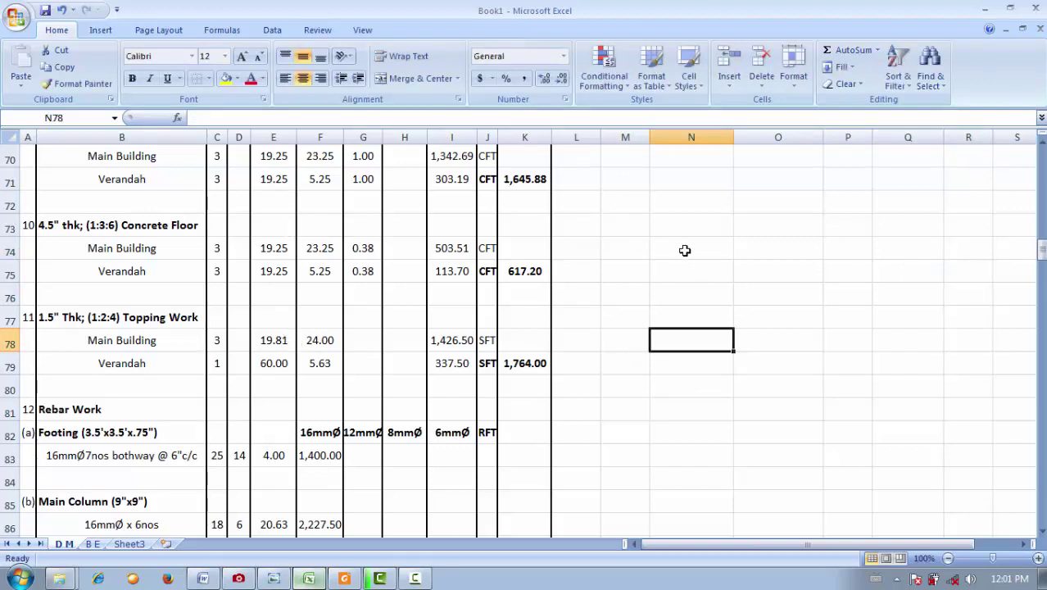
- Calculate the concrete floor's Main Building area in N74 with the formula =C74*E74*F74
{"action": "left_click", "coordinate": [684, 248]}
{"action": "type", "text": "="}
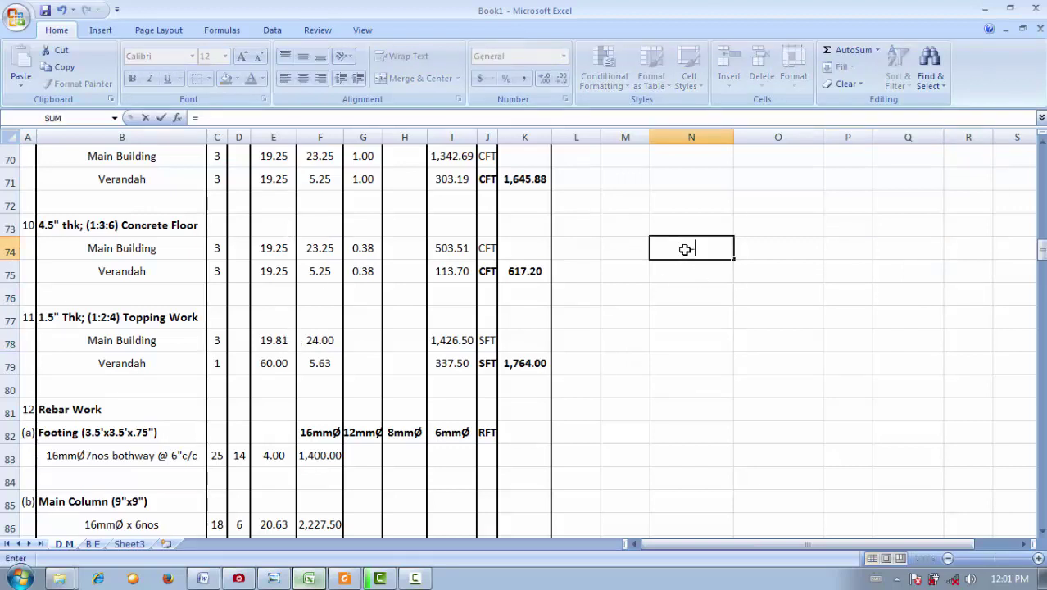
{"action": "left_click", "coordinate": [276, 256]}
{"action": "left_click", "coordinate": [220, 249]}
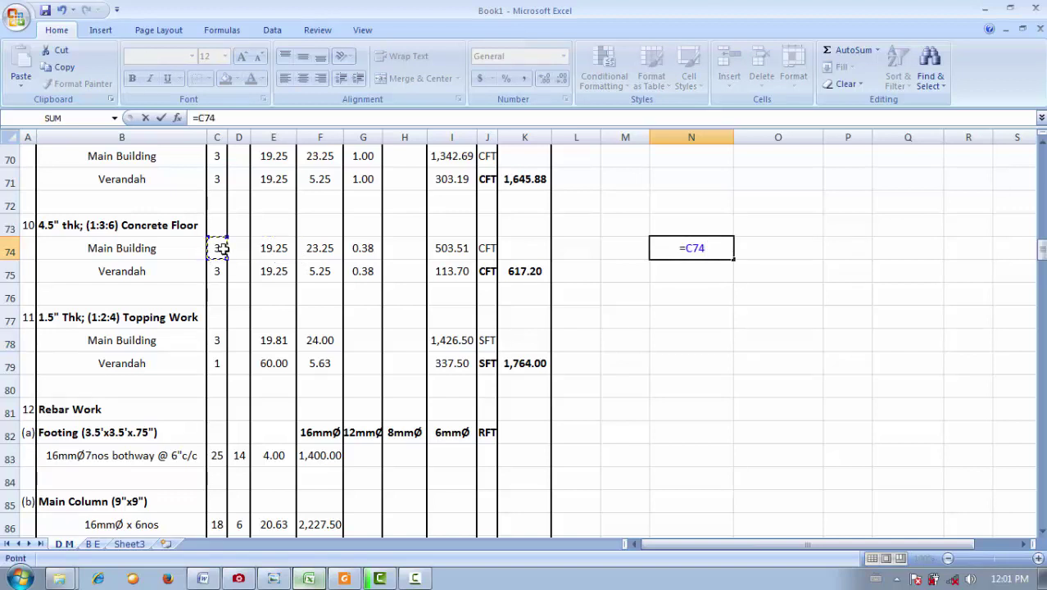
{"action": "type", "text": "*"}
{"action": "left_click", "coordinate": [265, 246]}
{"action": "type", "text": "*"}
{"action": "left_click", "coordinate": [321, 248]}
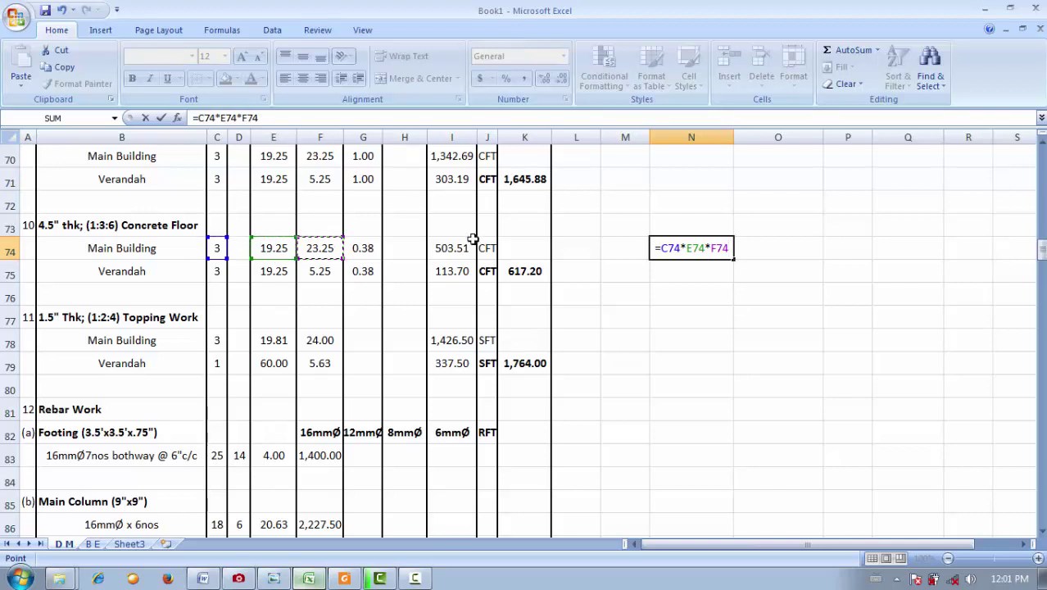
{"action": "key", "text": "Return"}
- Calculate the concrete floor's Verandah area in N75 with the formula =C75*E75*F75
{"action": "type", "text": "="}
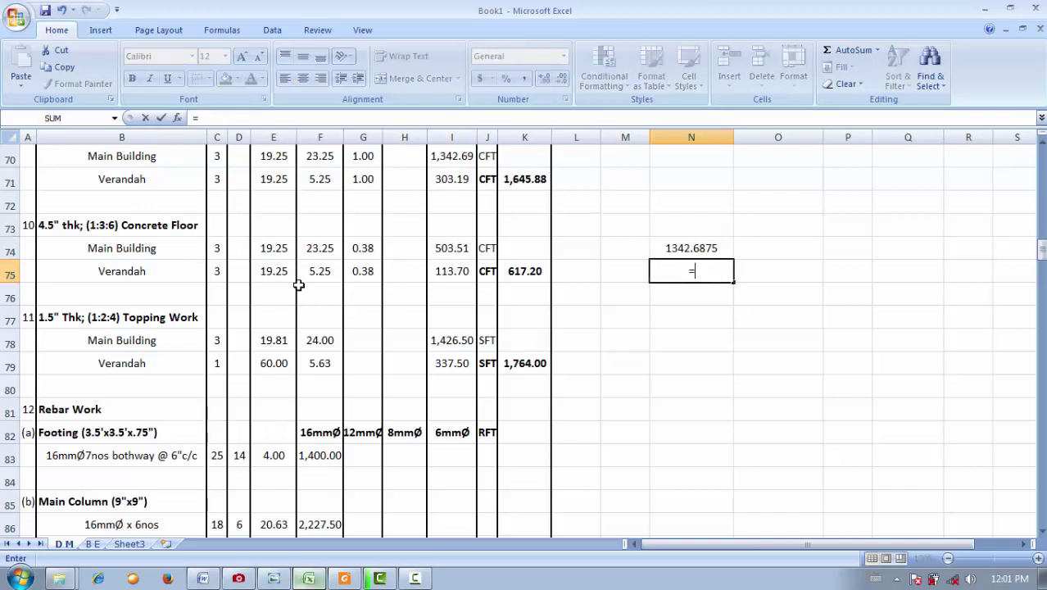
{"action": "left_click", "coordinate": [218, 271]}
{"action": "type", "text": "*"}
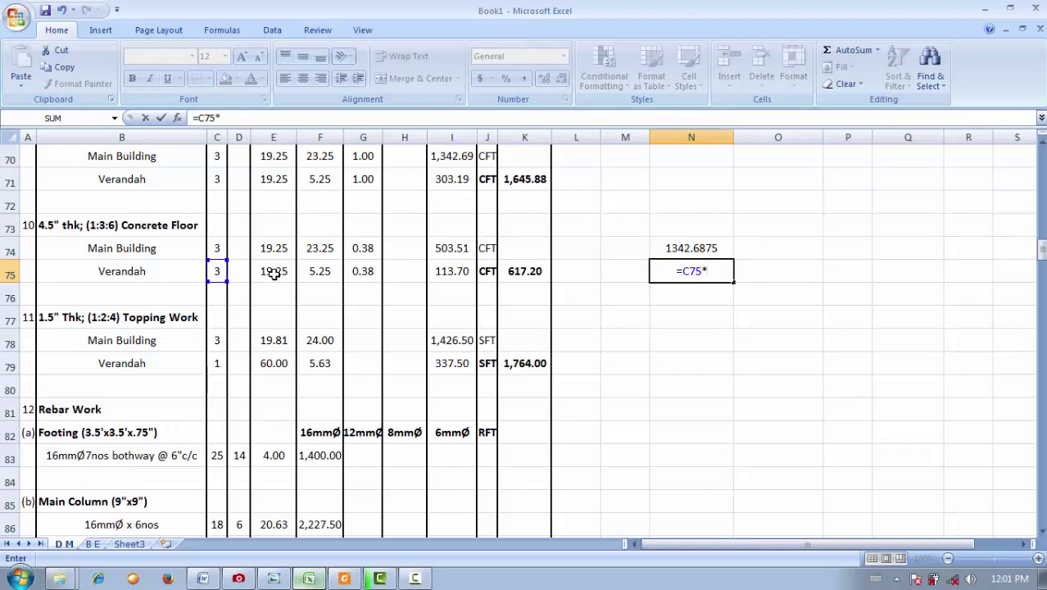
{"action": "left_click", "coordinate": [273, 271]}
{"action": "type", "text": "*"}
{"action": "left_click", "coordinate": [319, 271]}
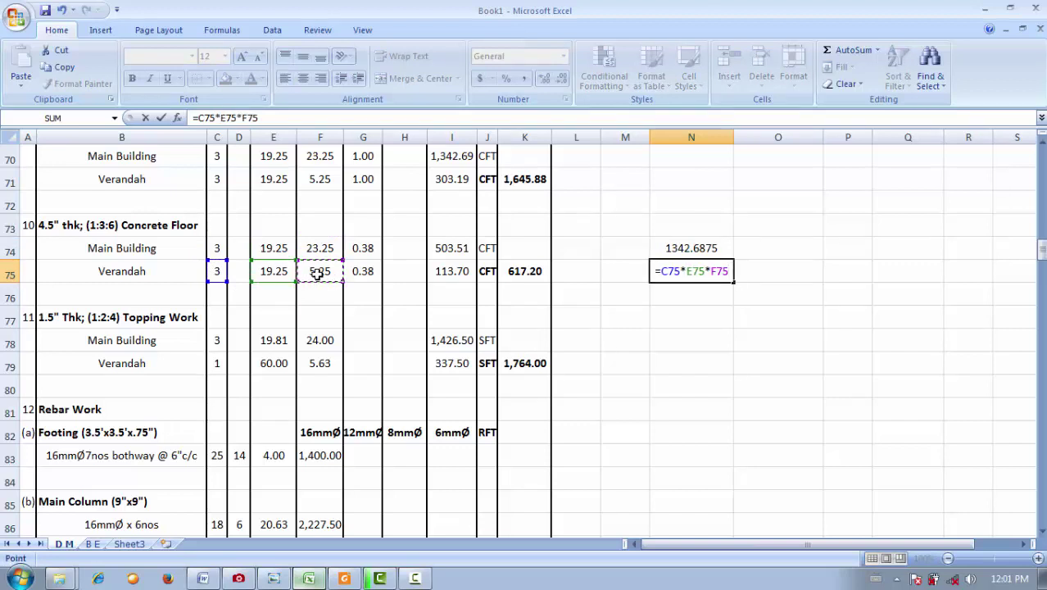
{"action": "key", "text": "Return"}
- Add the Main Building and Verandah floor areas in O75 with the formula =N74+N75
{"action": "left_click", "coordinate": [755, 281]}
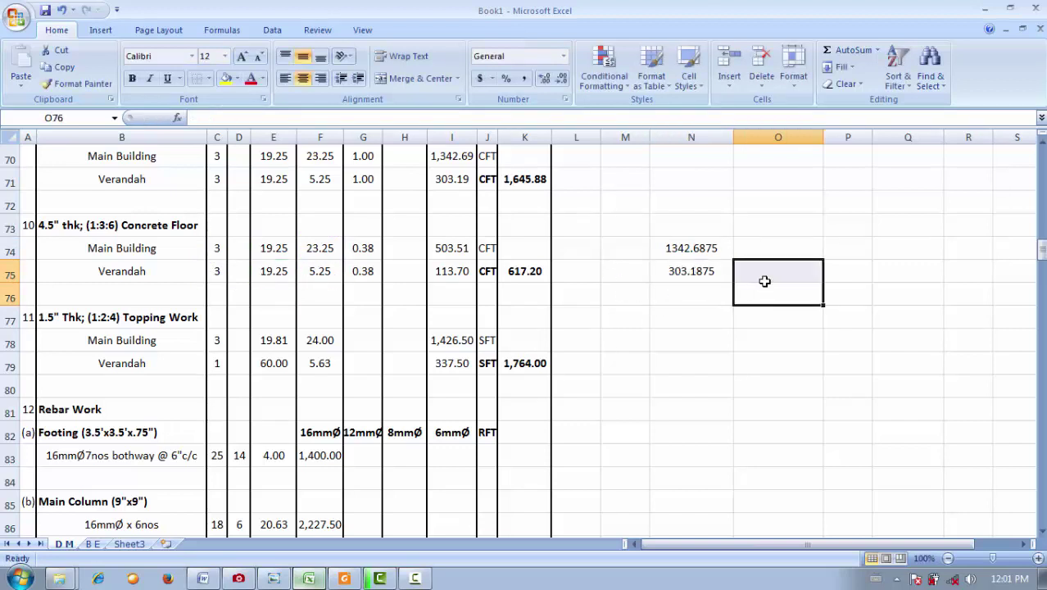
{"action": "type", "text": "="}
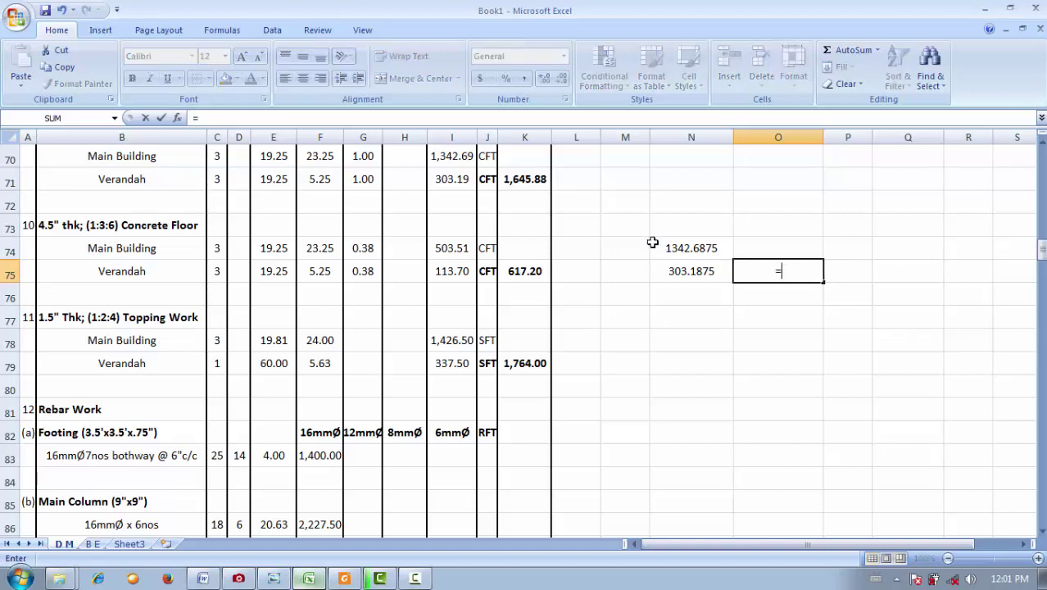
{"action": "left_click", "coordinate": [653, 240]}
{"action": "type", "text": "+"}
{"action": "left_click", "coordinate": [667, 273]}
{"action": "key", "text": "Return"}
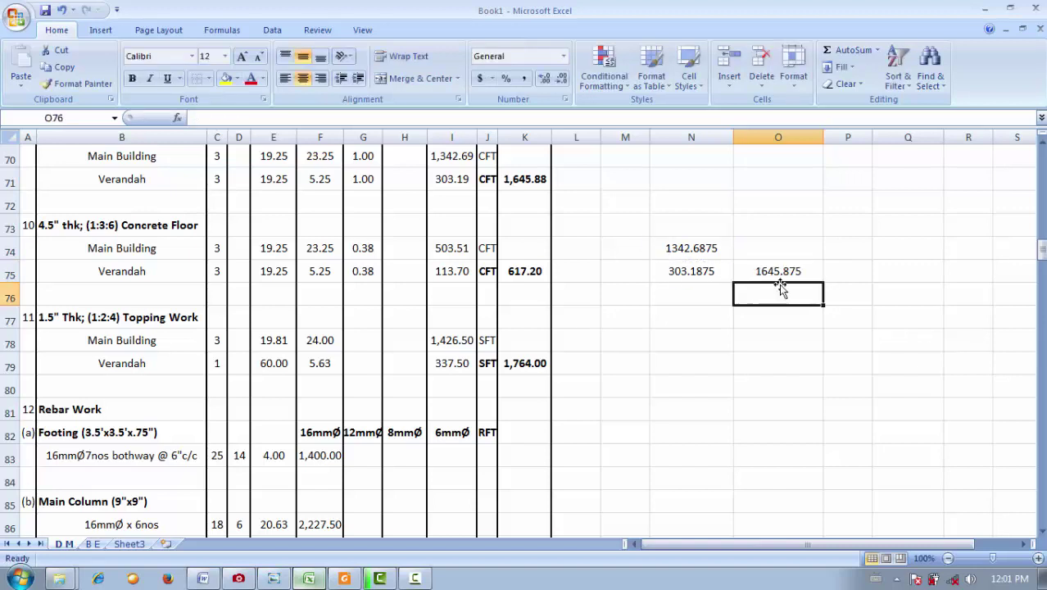
{"action": "left_click", "coordinate": [787, 271]}
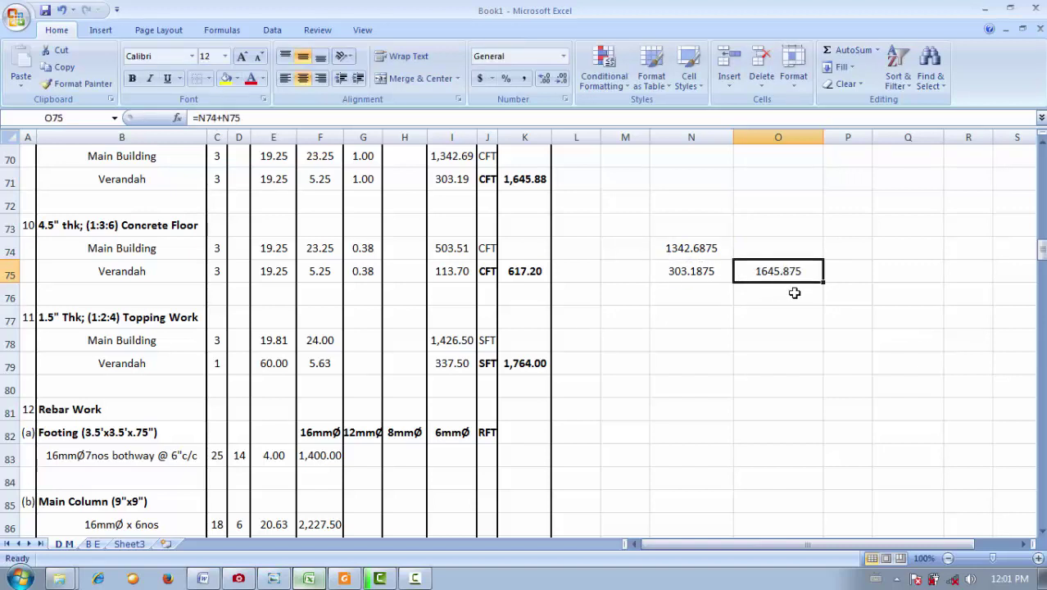
{"action": "left_click", "coordinate": [799, 292]}
{"action": "left_click", "coordinate": [794, 276]}
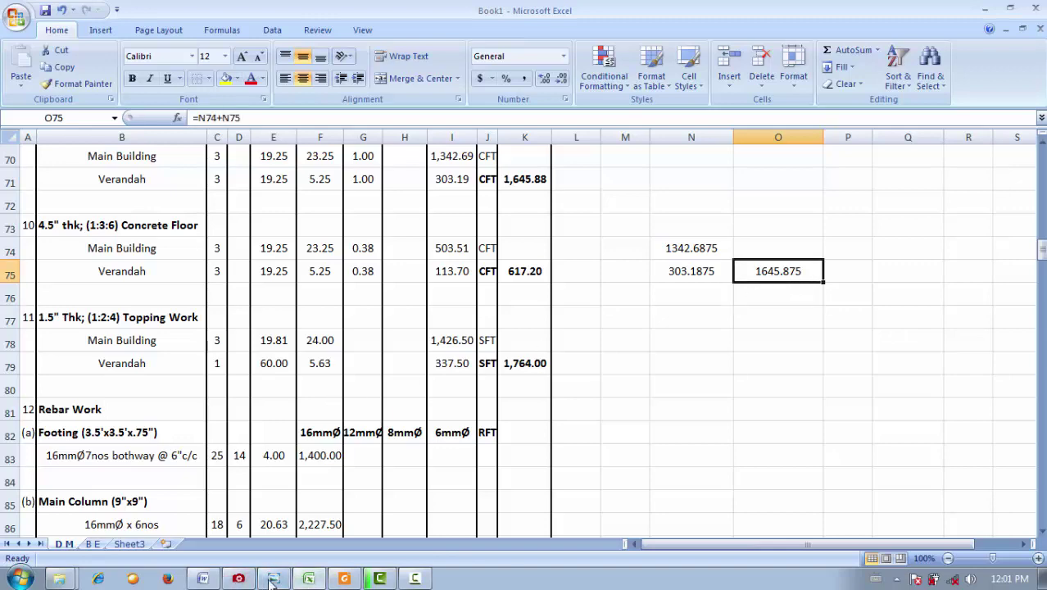
- Review the floor layer note and the building's floor plan in the ACDSee drawing, and return to Excel's D M sheet
{"action": "left_click", "coordinate": [238, 578]}
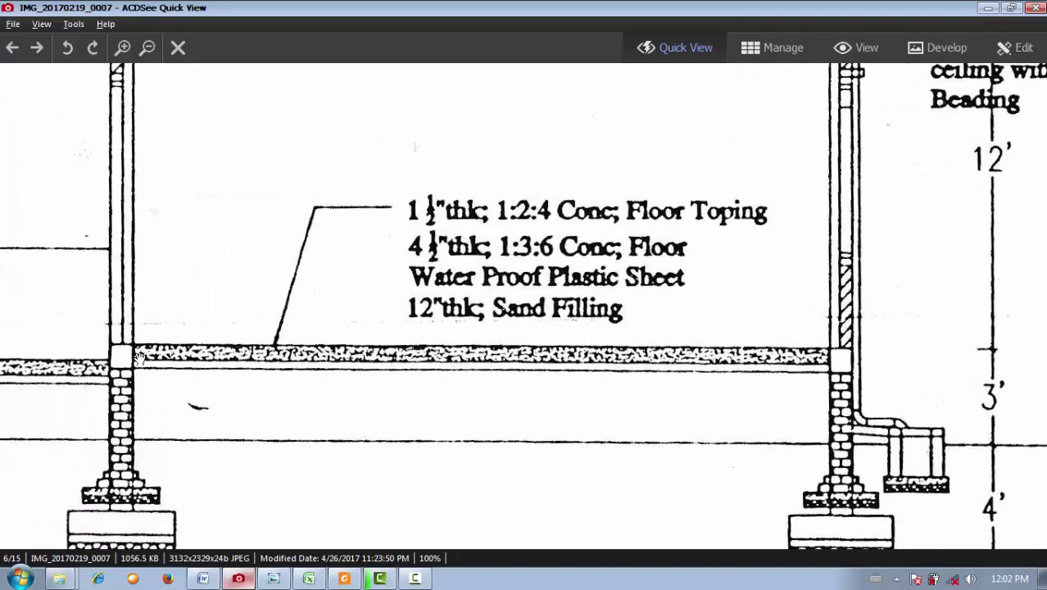
{"action": "scroll", "coordinate": [390, 214], "scroll_direction": "up", "scroll_amount": 3}
{"action": "scroll", "coordinate": [390, 214], "scroll_direction": "up", "scroll_amount": 6}
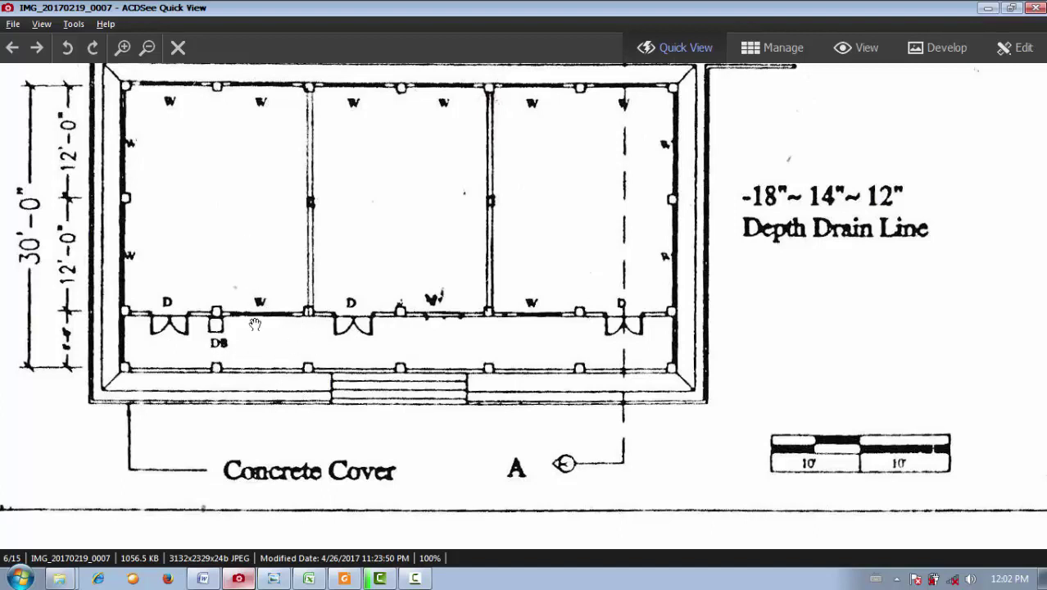
{"action": "scroll", "coordinate": [350, 159], "scroll_direction": "down", "scroll_amount": 5}
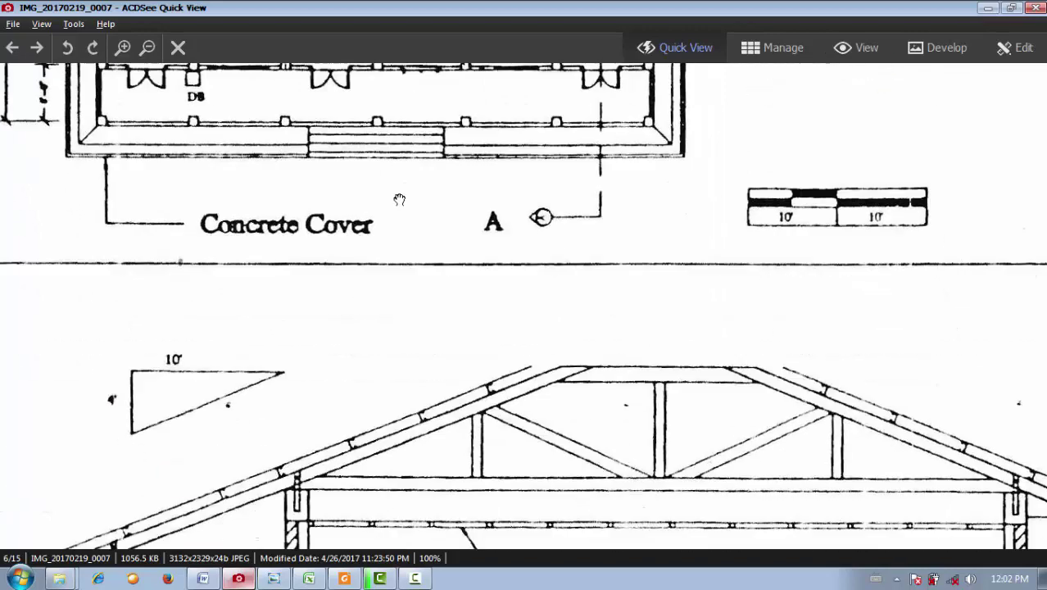
{"action": "scroll", "coordinate": [399, 199], "scroll_direction": "down", "scroll_amount": 1}
{"action": "left_click", "coordinate": [309, 578]}
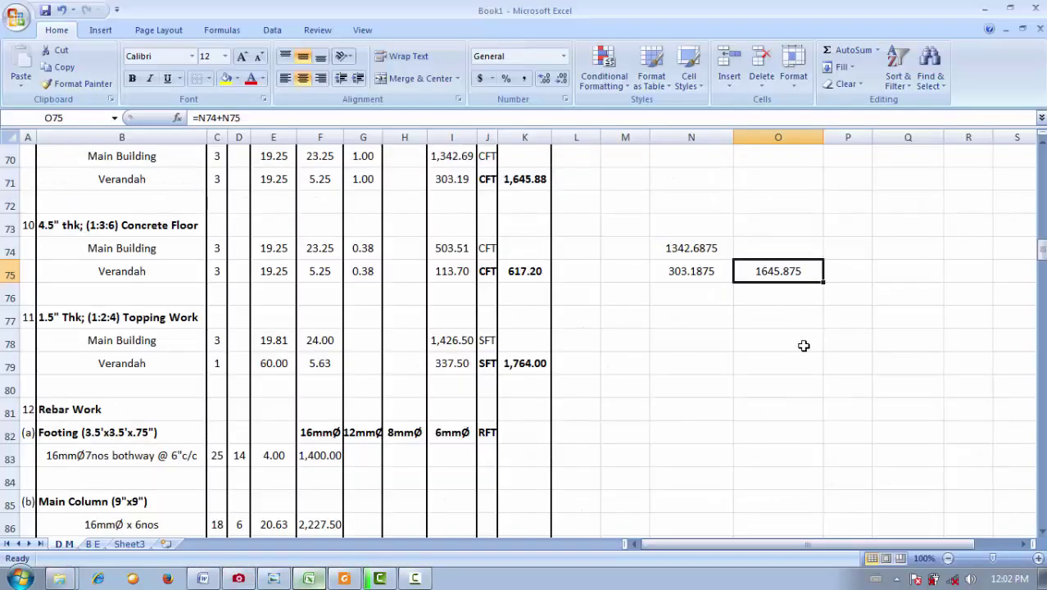
{"action": "left_click", "coordinate": [772, 316]}
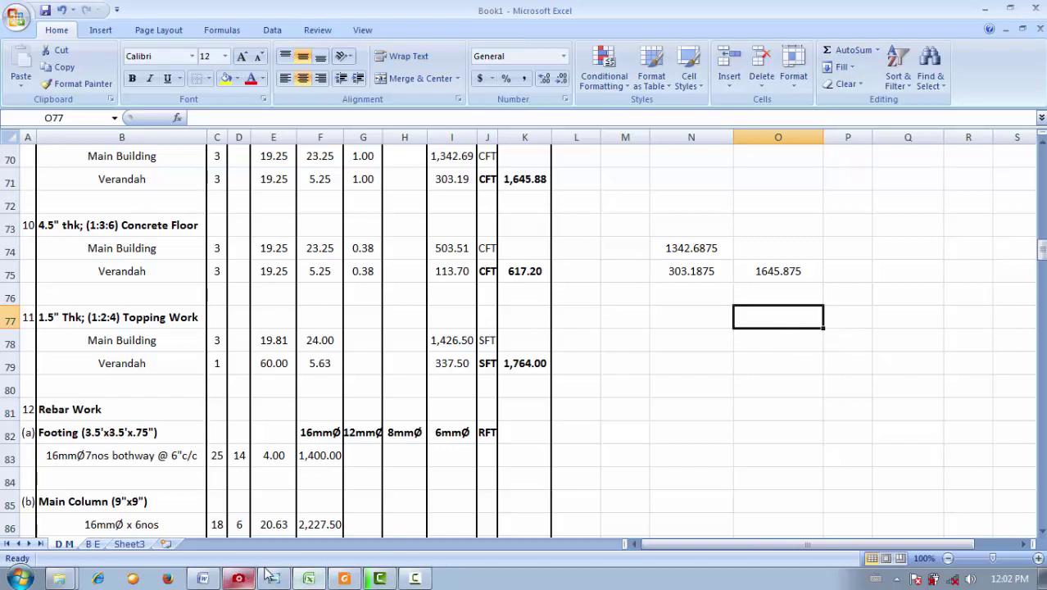
- Switch to Paint and draw a wide black rectangle of about 595 × 206 px for the plastic sheet
{"action": "left_click", "coordinate": [19, 578]}
{"action": "left_click", "coordinate": [113, 316]}
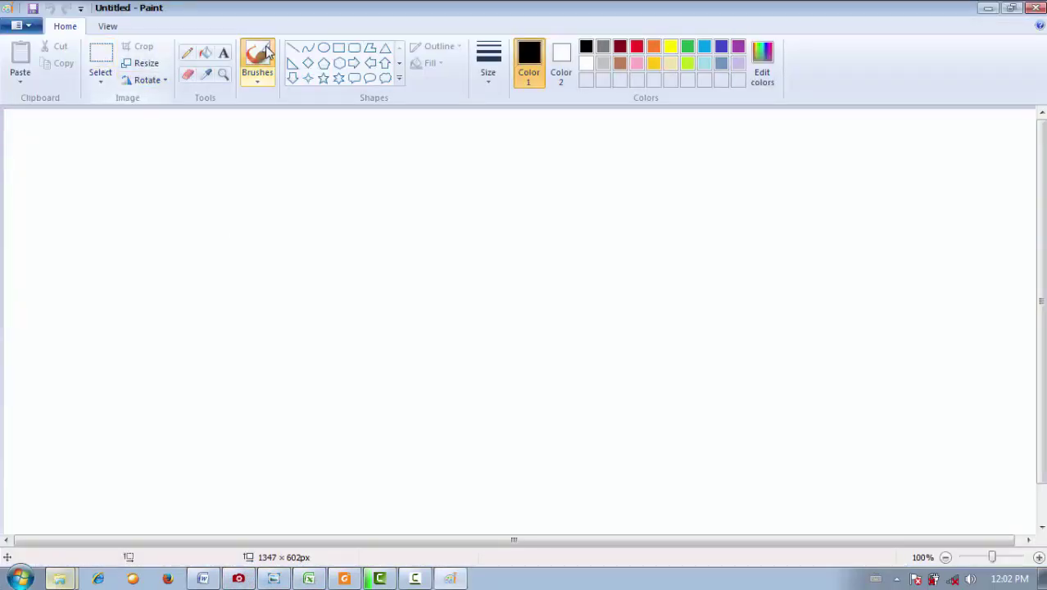
{"action": "left_click", "coordinate": [339, 47]}
{"action": "left_click_drag", "start_coordinate": [327, 279], "coordinate": [784, 437]}
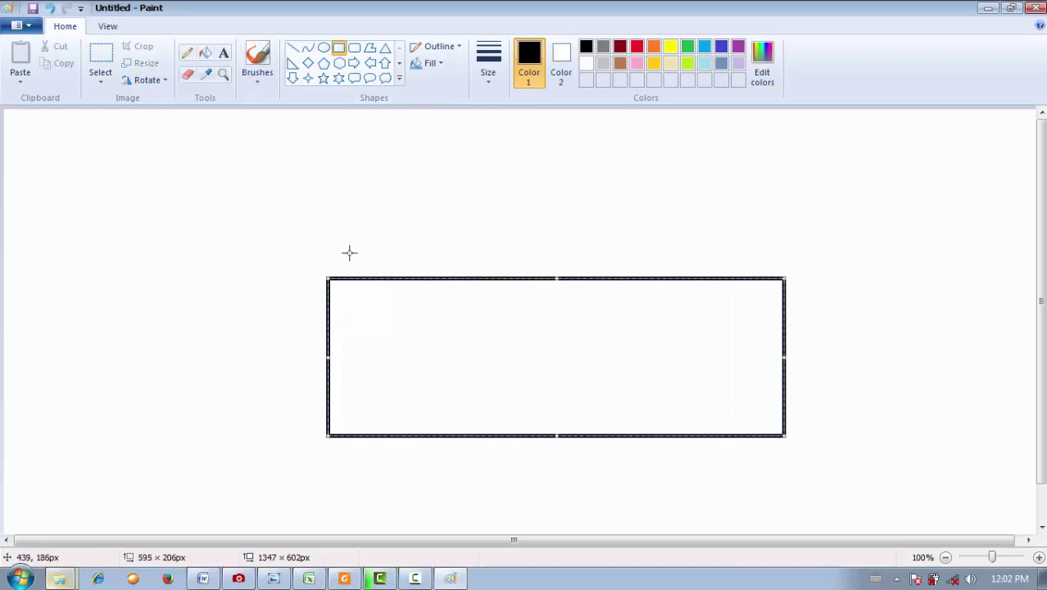
{"action": "left_click_drag", "start_coordinate": [349, 252], "coordinate": [747, 253]}
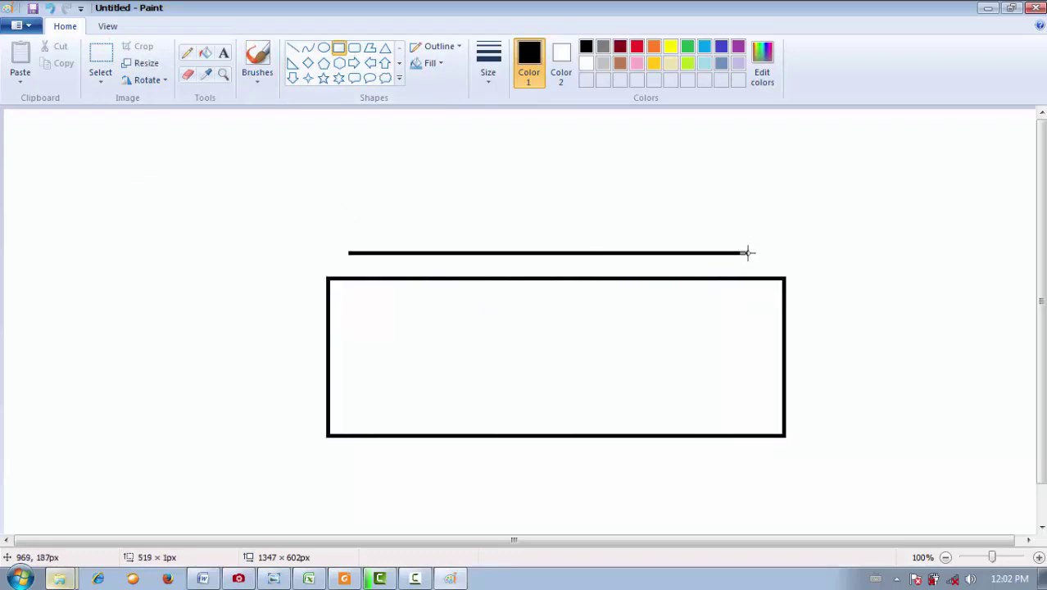
{"action": "key", "text": "Escape"}
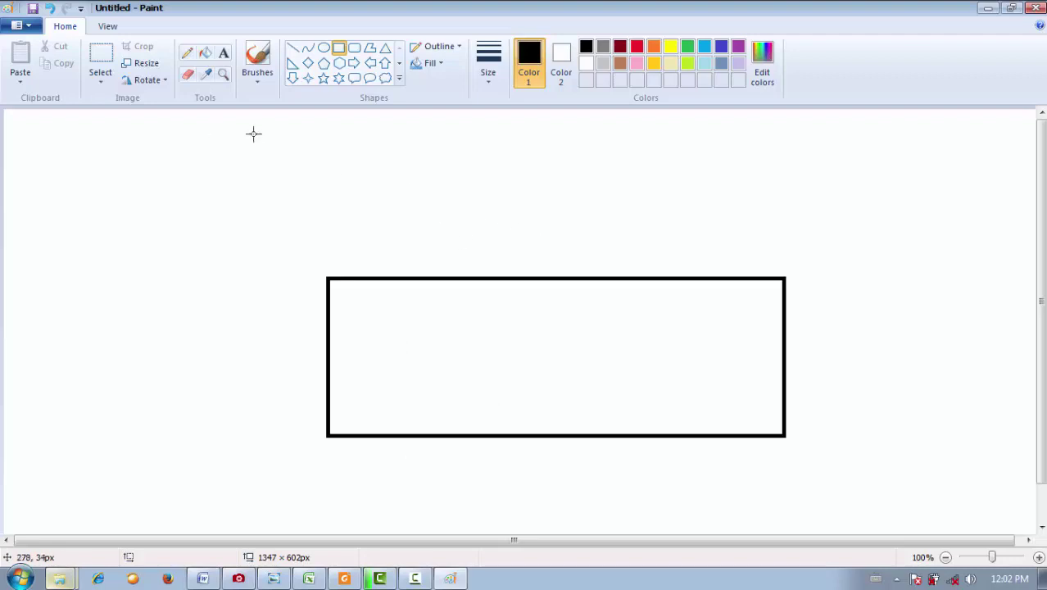
- Label the rectangle 6' above and 3' beside it, and add the area text 18 sft near its upper corner
{"action": "left_click", "coordinate": [223, 54]}
{"action": "left_click", "coordinate": [526, 240]}
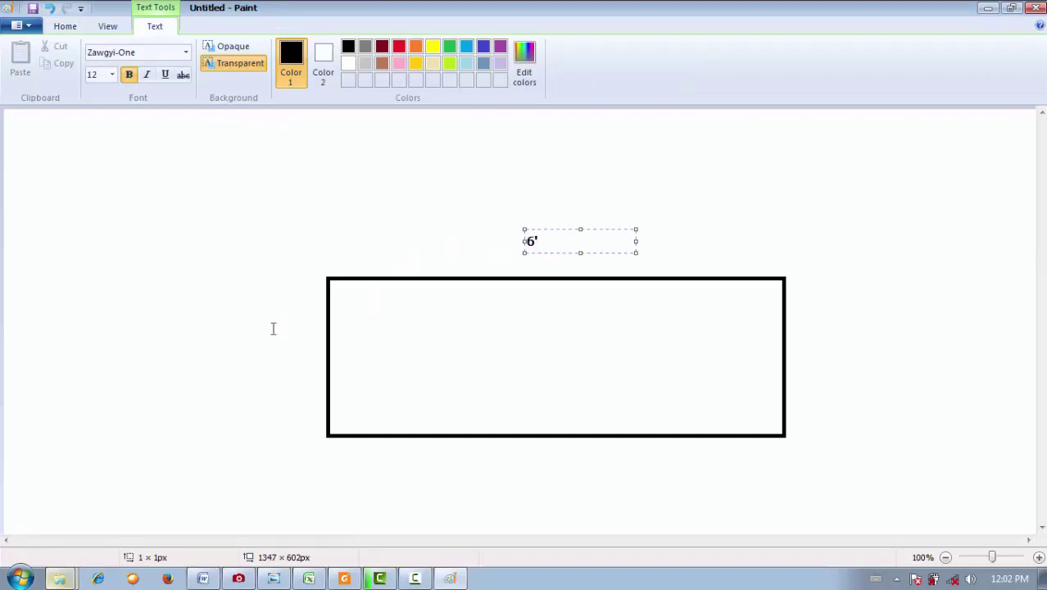
{"action": "left_click", "coordinate": [250, 353]}
{"action": "left_click", "coordinate": [397, 207]}
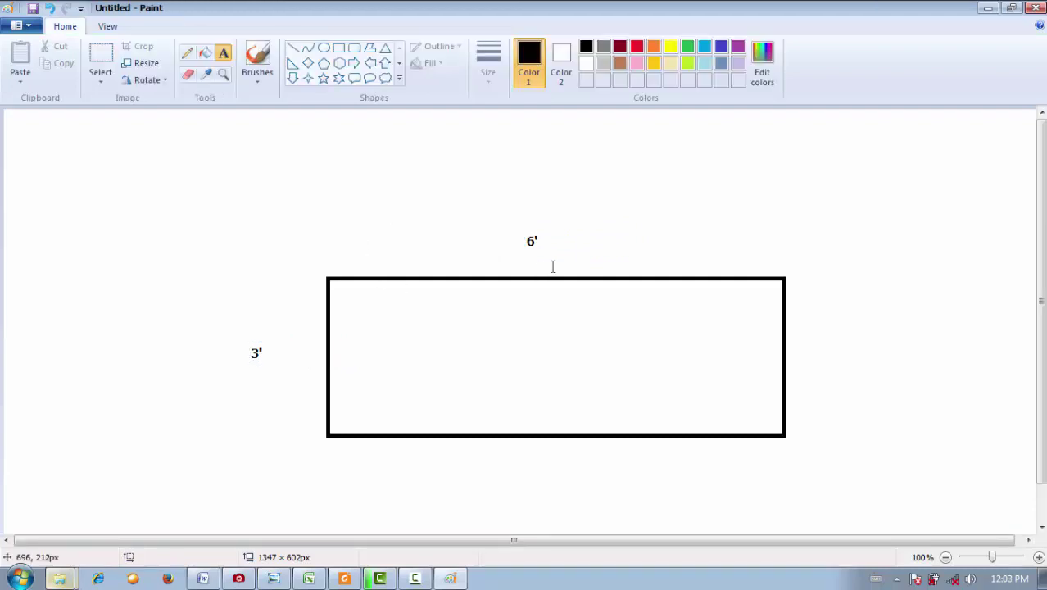
{"action": "left_click", "coordinate": [772, 233]}
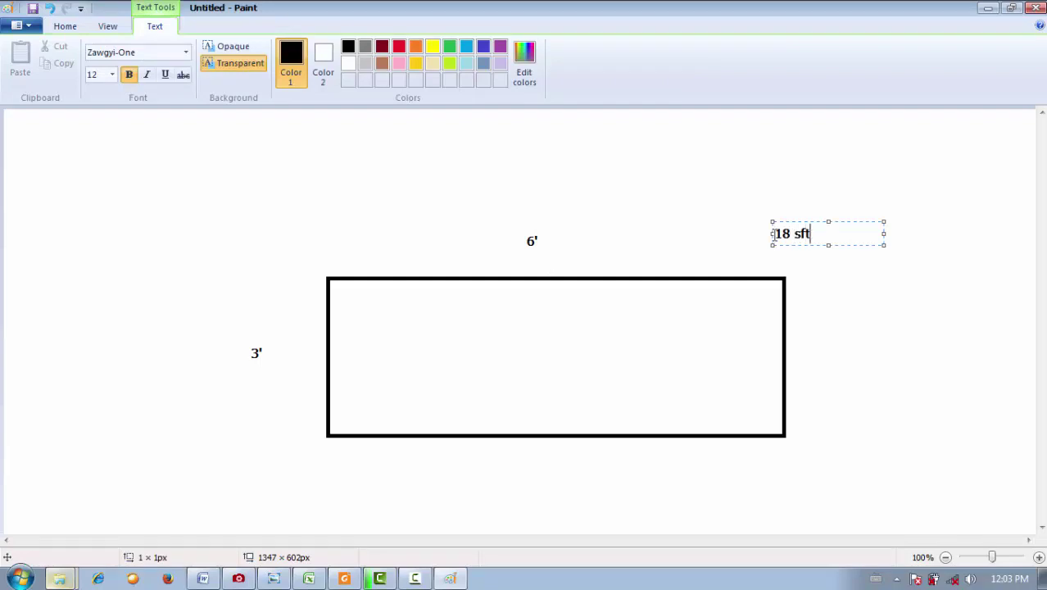
{"action": "left_click", "coordinate": [883, 131]}
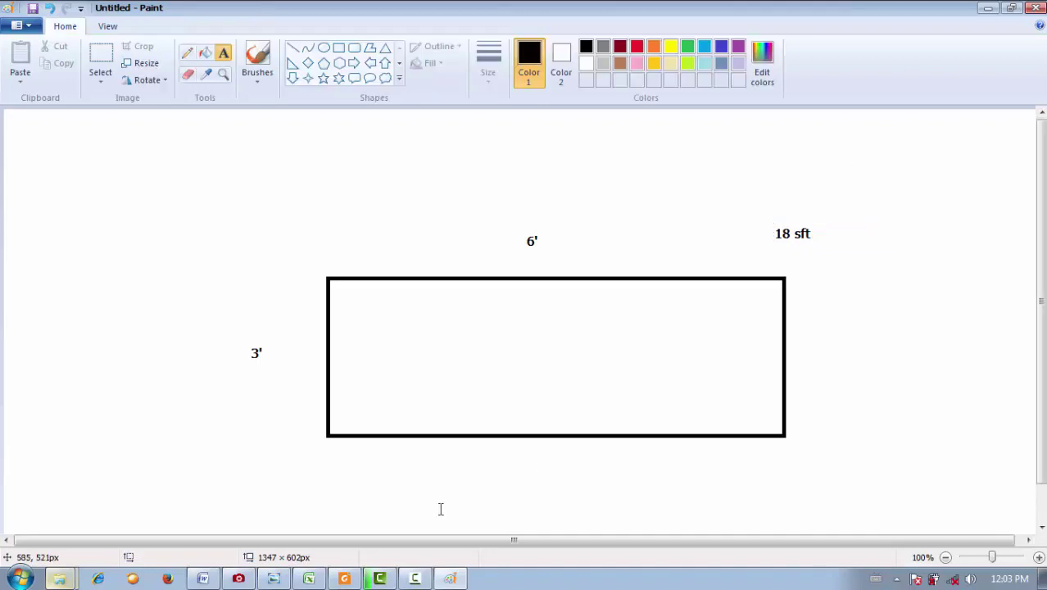
- Return to Excel and calculate the plastic sheet quantity in O76 of the D M sheet with the formula =O75/18
{"action": "left_click", "coordinate": [308, 578]}
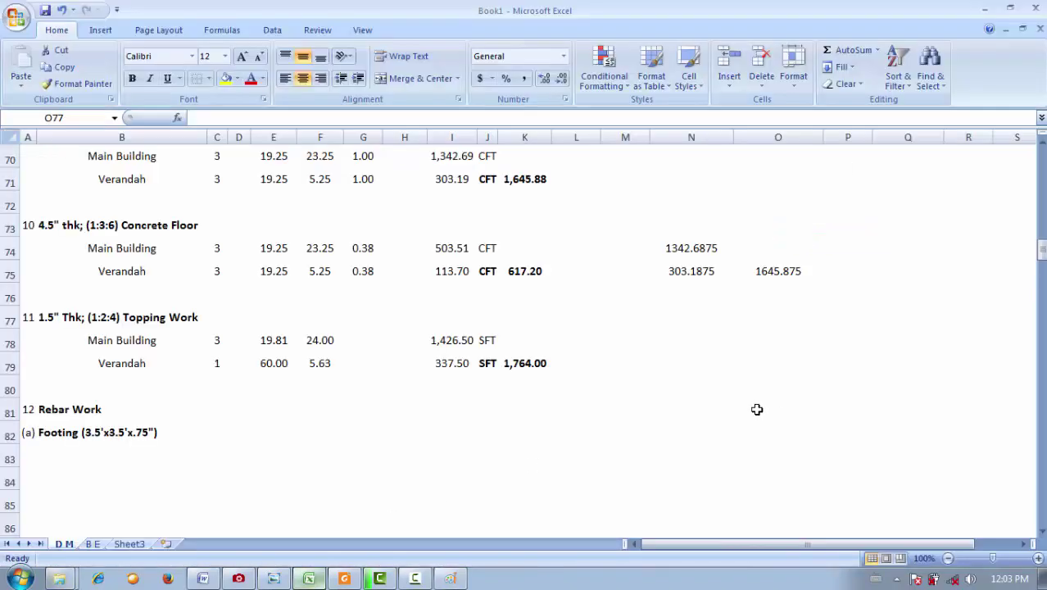
{"action": "left_click", "coordinate": [785, 275]}
{"action": "left_click", "coordinate": [793, 308]}
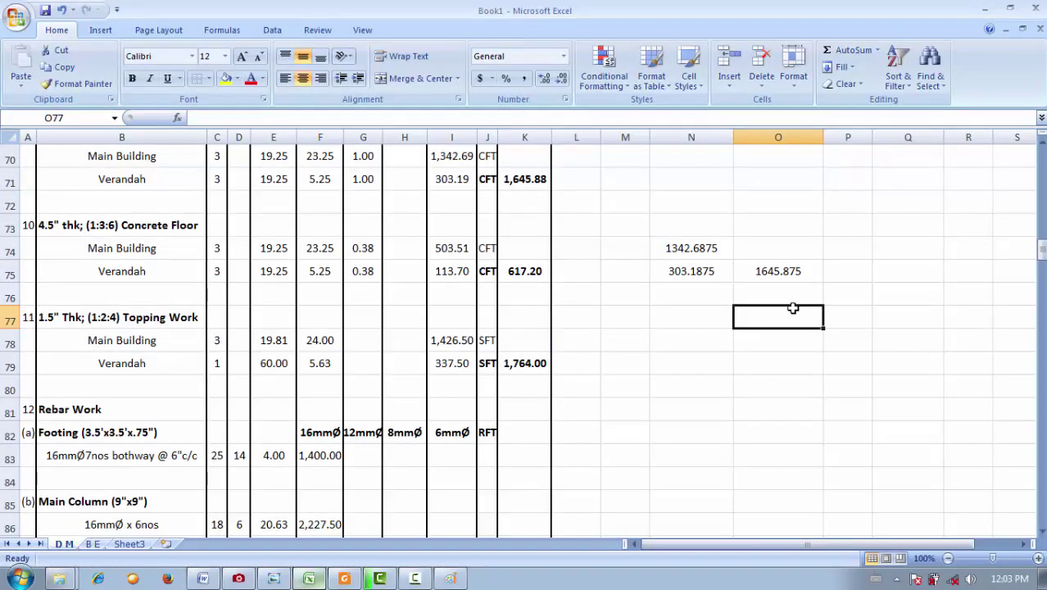
{"action": "left_click", "coordinate": [797, 295]}
{"action": "type", "text": "="}
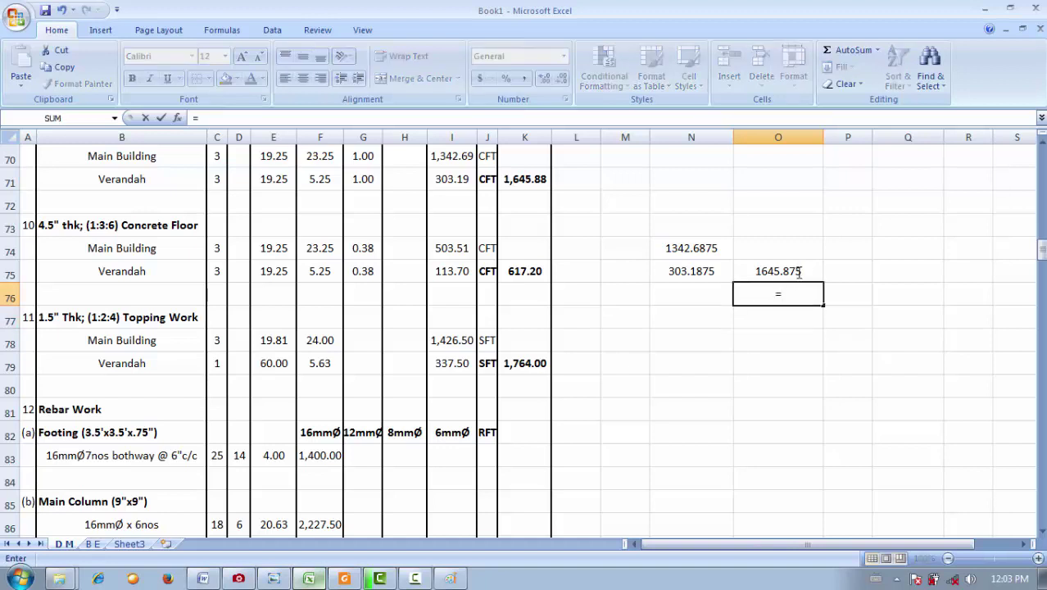
{"action": "left_click", "coordinate": [798, 273]}
{"action": "type", "text": "/"}
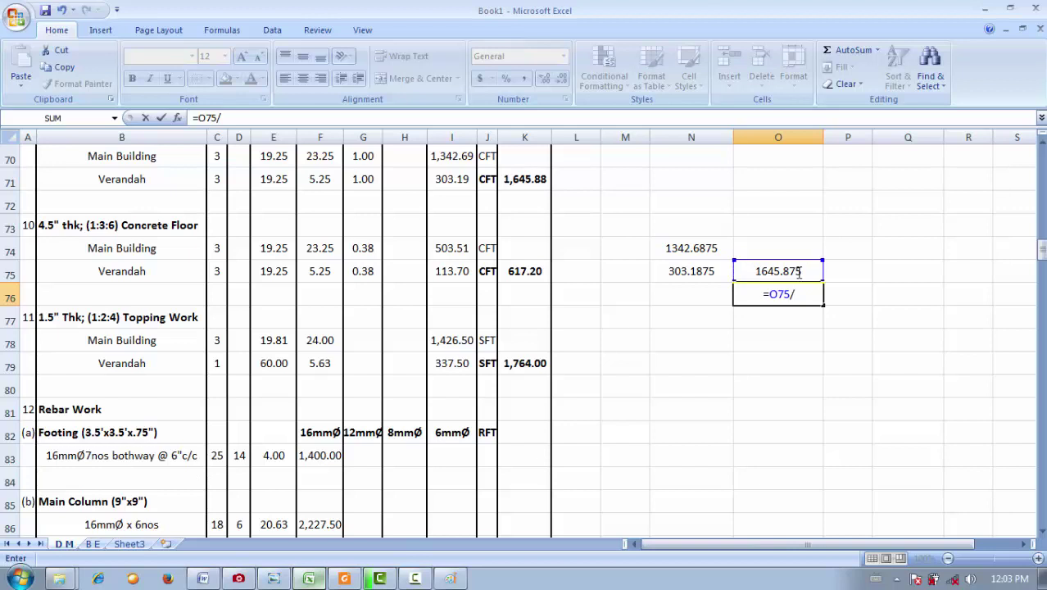
{"action": "type", "text": "18"}
{"action": "key", "text": "Return"}
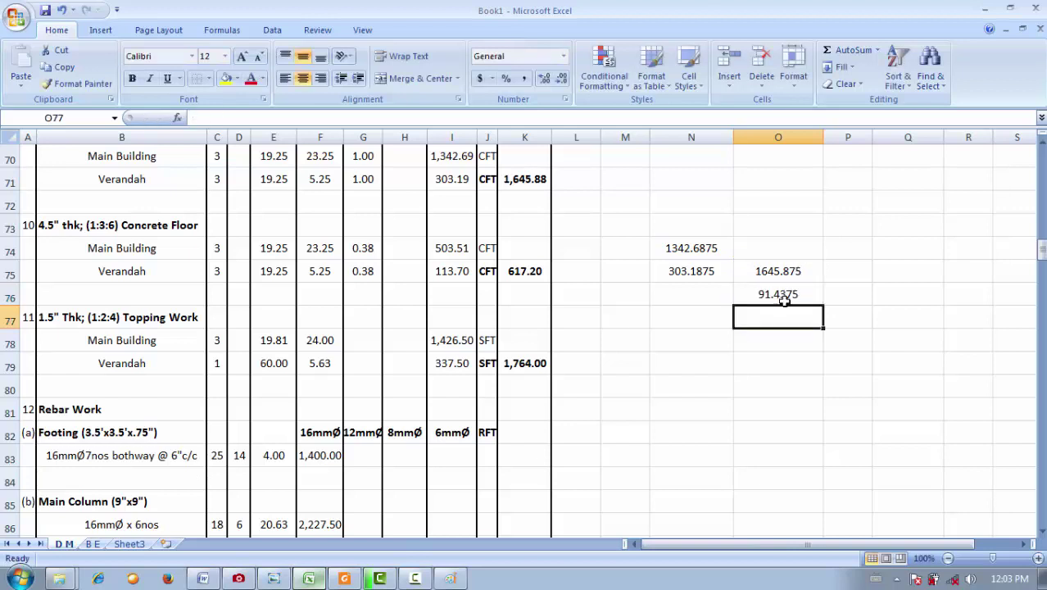
{"action": "left_click", "coordinate": [784, 296]}
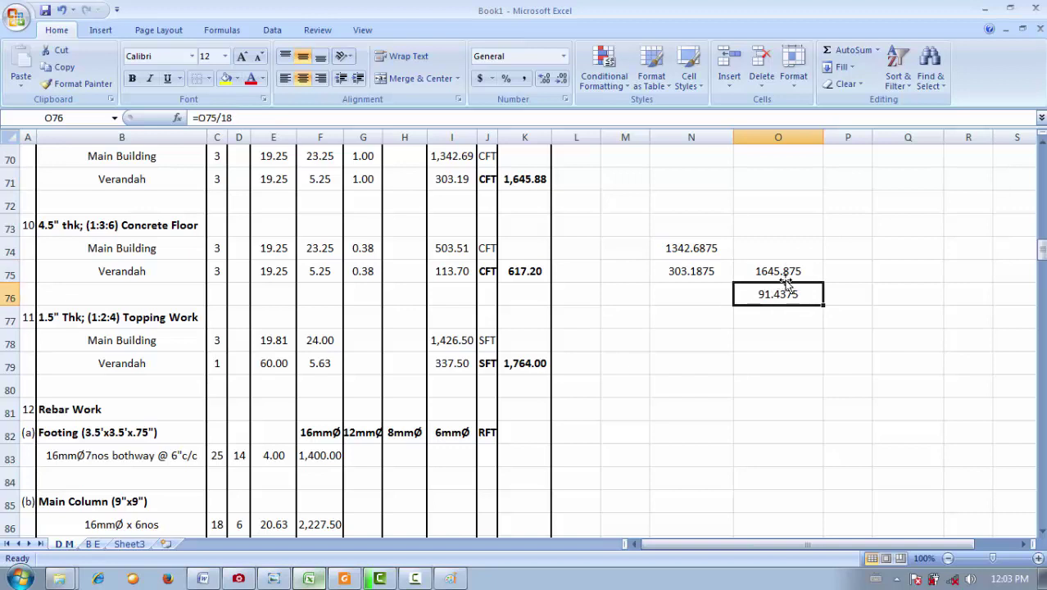
- Check the D M sheet's total area and sheet quantity against the Paint sketch, and return to C67 of the B E sheet
{"action": "left_click", "coordinate": [787, 272]}
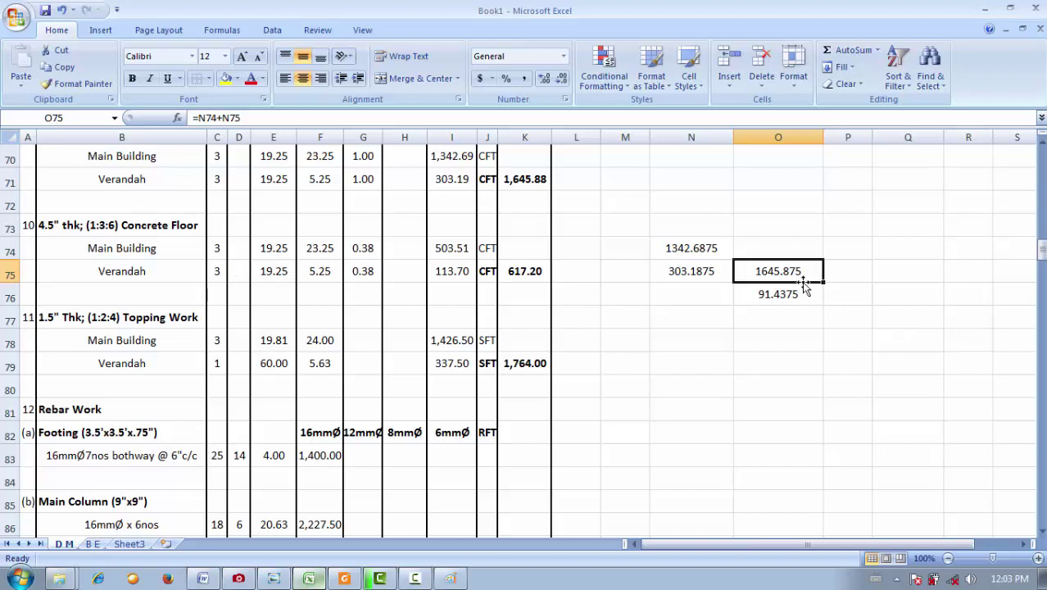
{"action": "left_click", "coordinate": [100, 543]}
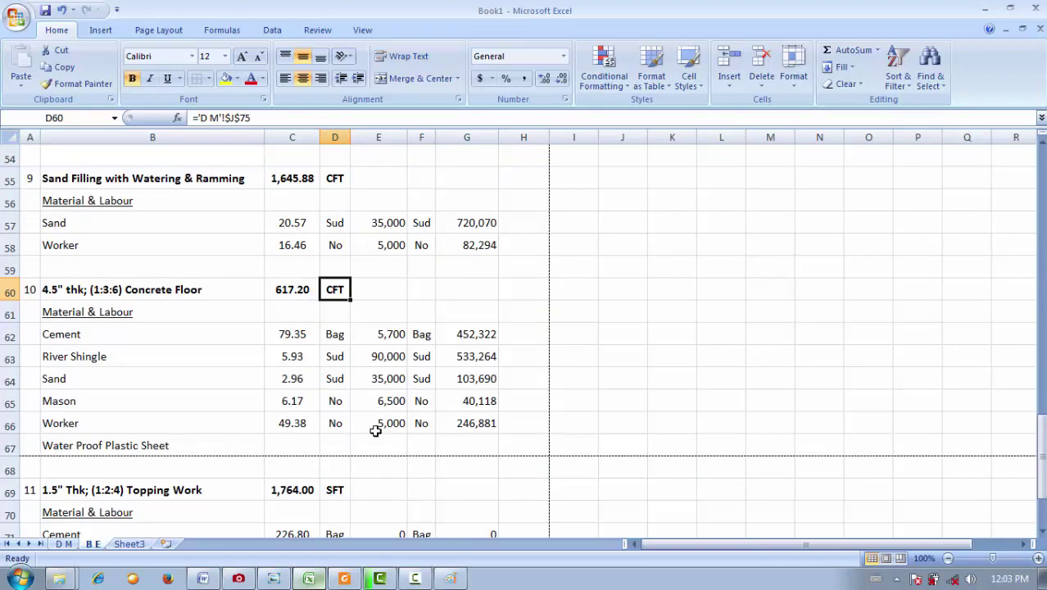
{"action": "left_click", "coordinate": [298, 440]}
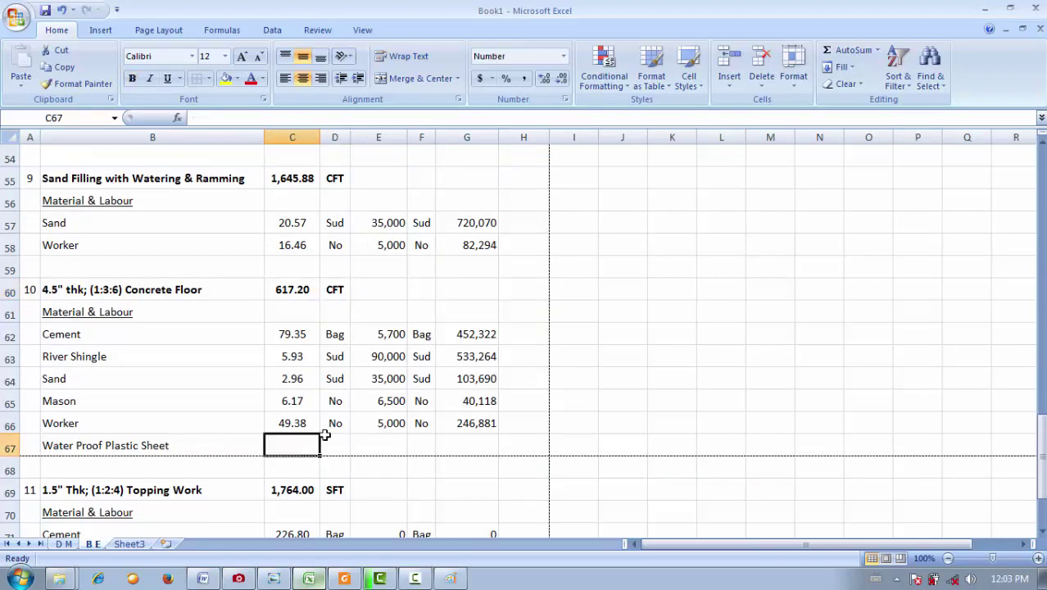
{"action": "left_click", "coordinate": [66, 544]}
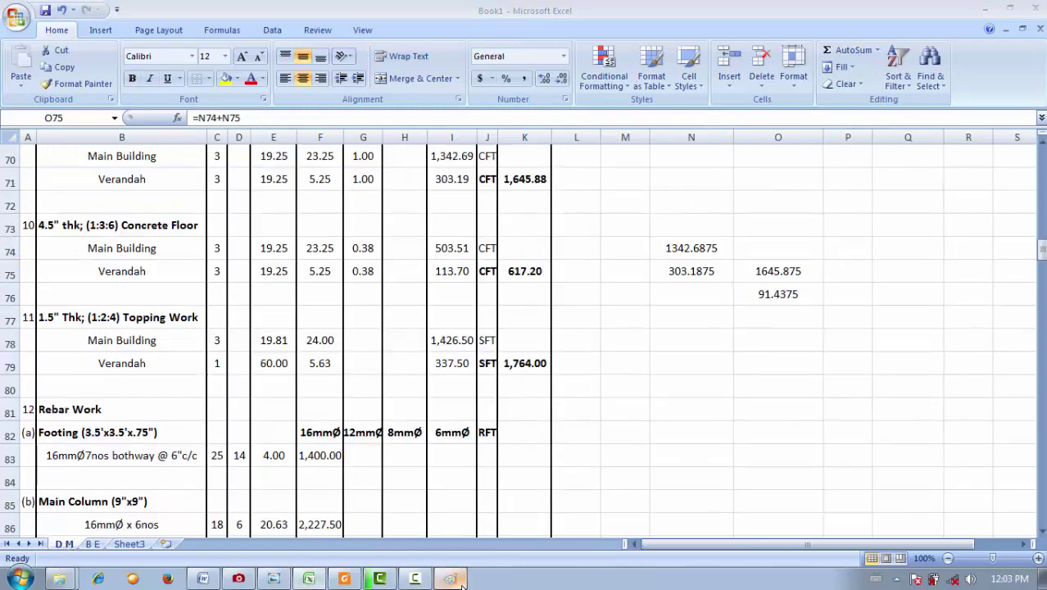
{"action": "left_click", "coordinate": [461, 584]}
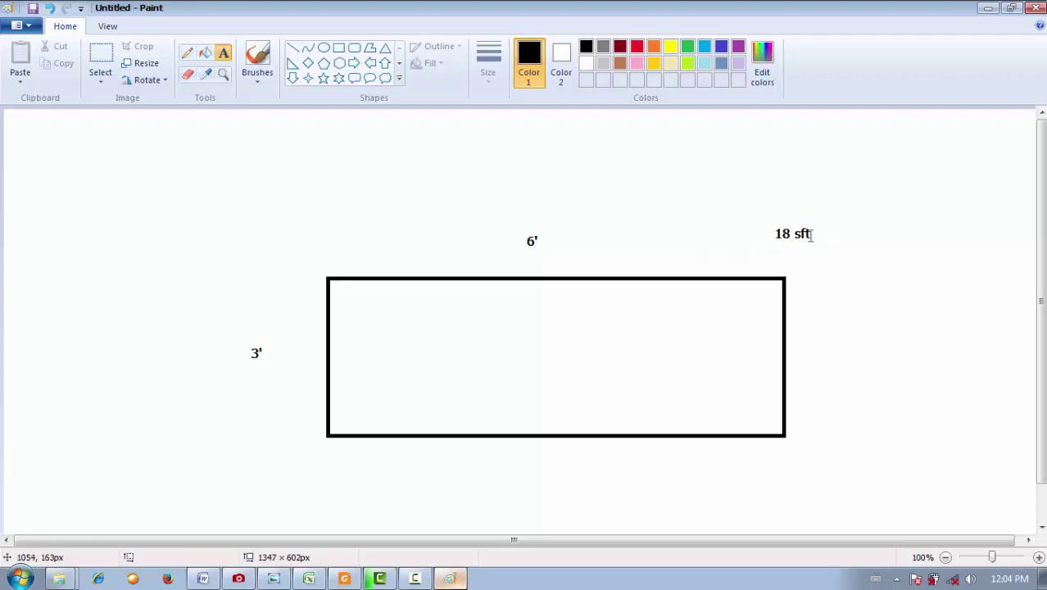
{"action": "left_click", "coordinate": [309, 578]}
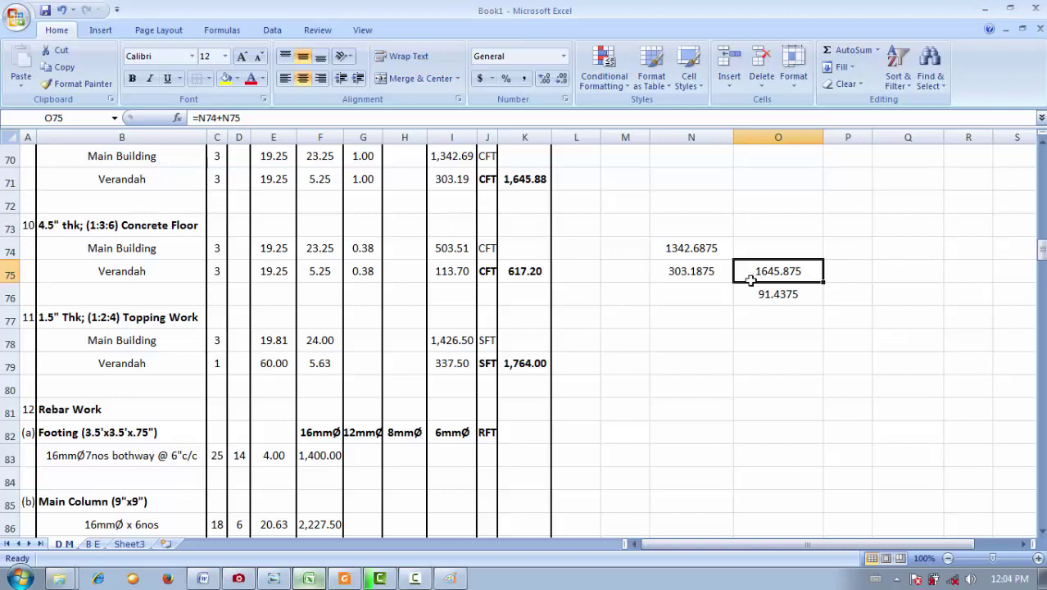
{"action": "left_click", "coordinate": [781, 298]}
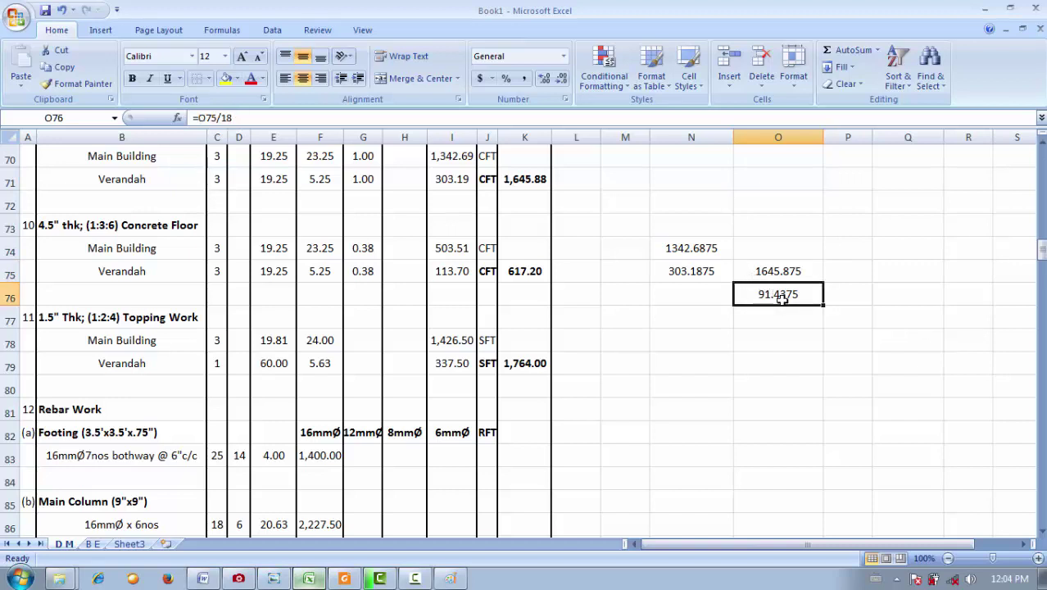
{"action": "left_click", "coordinate": [95, 545]}
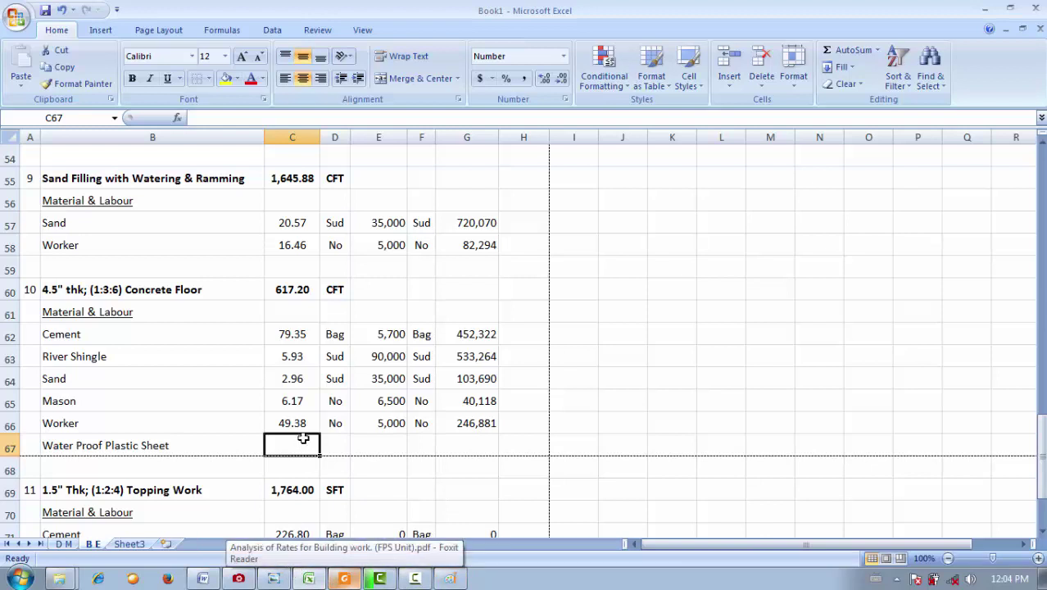
- Check the sheet sketch in Paint, then in Excel enter quantity 14 and unit Lb for Water Proof Plastic Sheet in row 67
{"action": "left_click", "coordinate": [450, 579]}
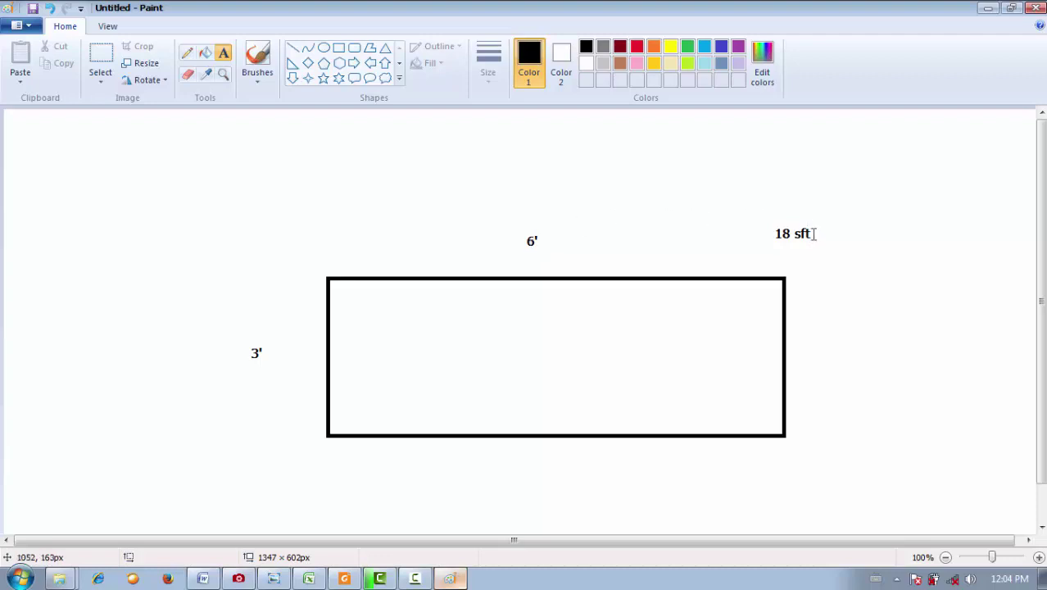
{"action": "left_click", "coordinate": [308, 578]}
{"action": "type", "text": "14"}
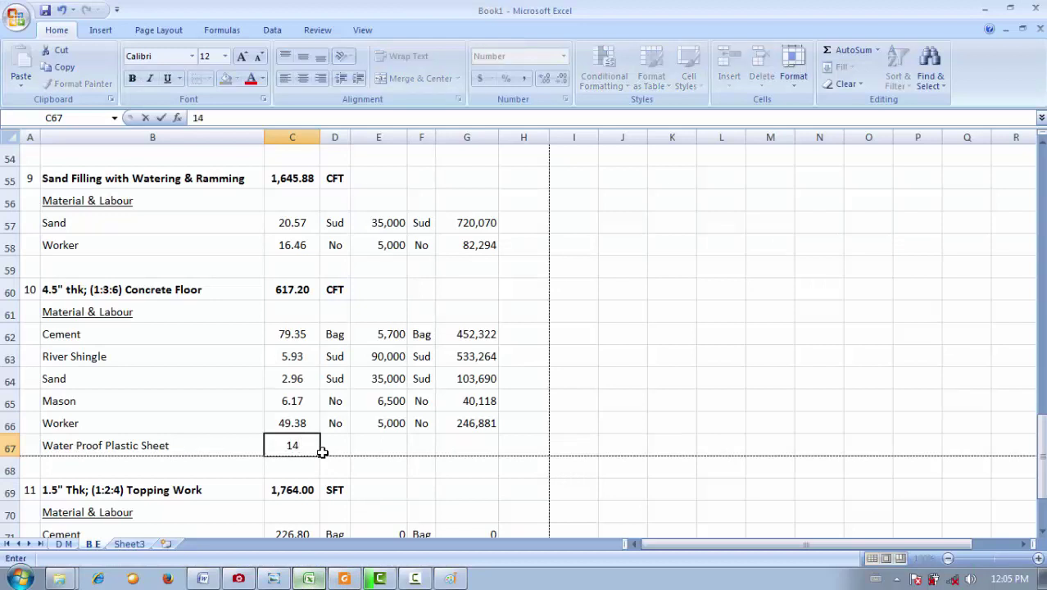
{"action": "key", "text": "Tab"}
{"action": "type", "text": "b"}
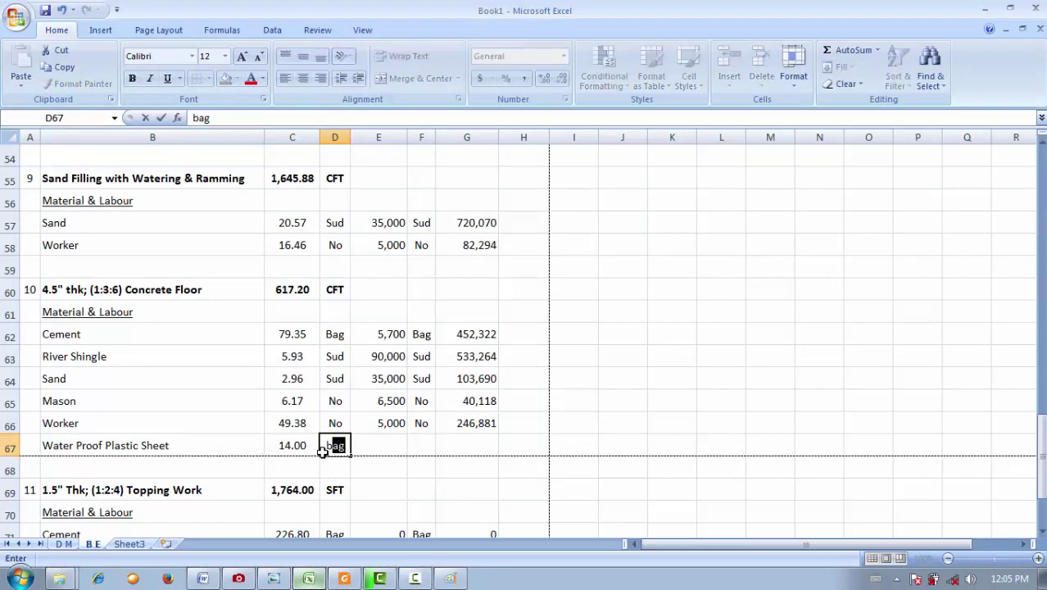
{"action": "key", "text": "BackSpace"}
{"action": "key", "text": "BackSpace"}
{"action": "type", "text": "Lb"}
{"action": "key", "text": "Return"}
- Set the plastic sheet's rate to 800 in E67 and fill the amount formula from G66 down to G67
{"action": "left_click", "coordinate": [382, 442]}
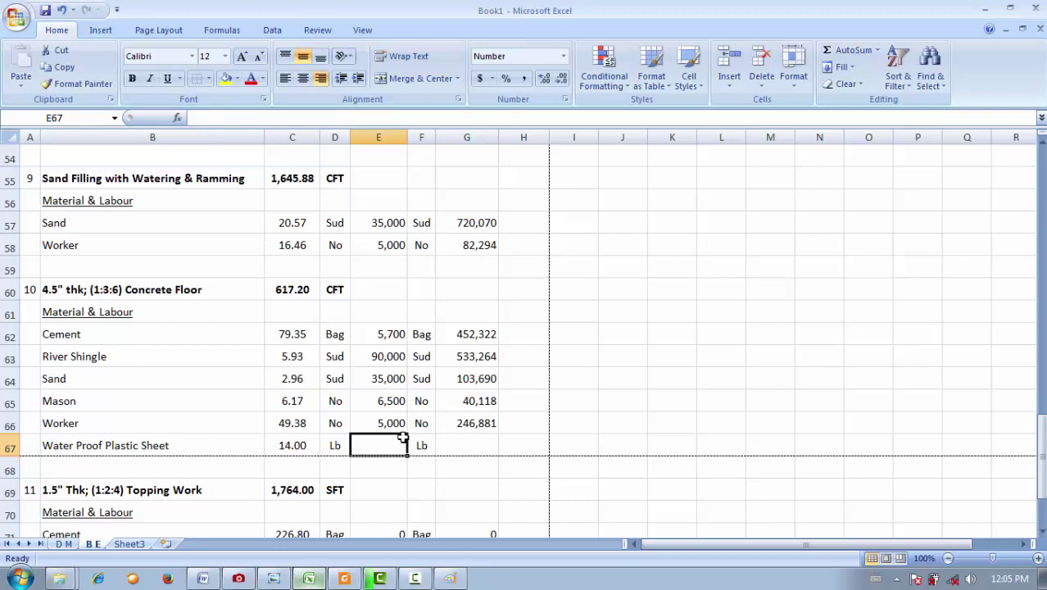
{"action": "type", "text": "800"}
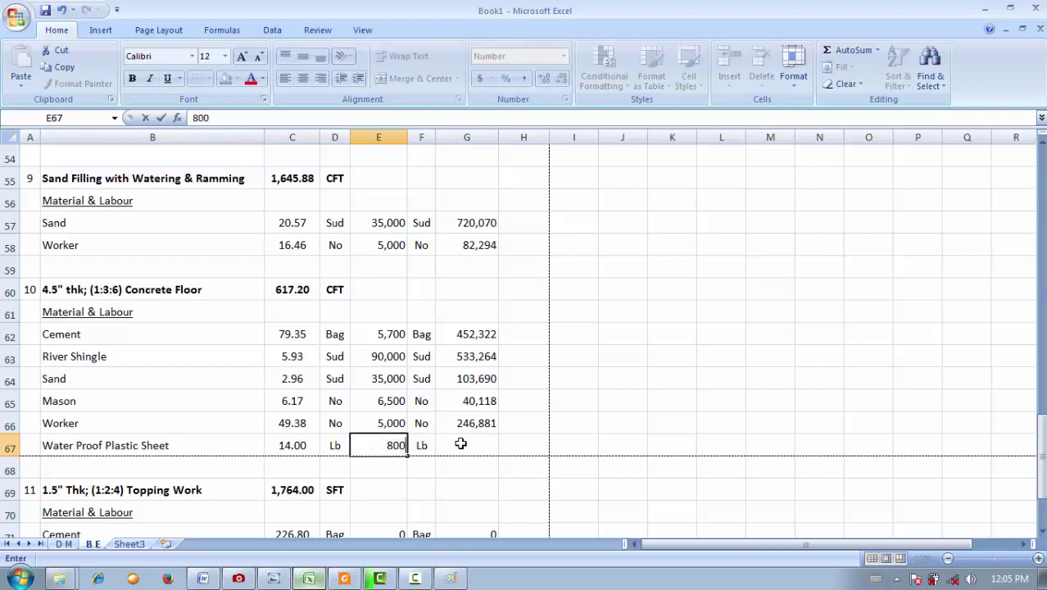
{"action": "left_click", "coordinate": [461, 444]}
{"action": "left_click", "coordinate": [477, 423]}
{"action": "left_click_drag", "start_coordinate": [497, 434], "coordinate": [498, 447]}
- Format the plastic sheet quantity in C67 as red, bold text
{"action": "left_click", "coordinate": [302, 440]}
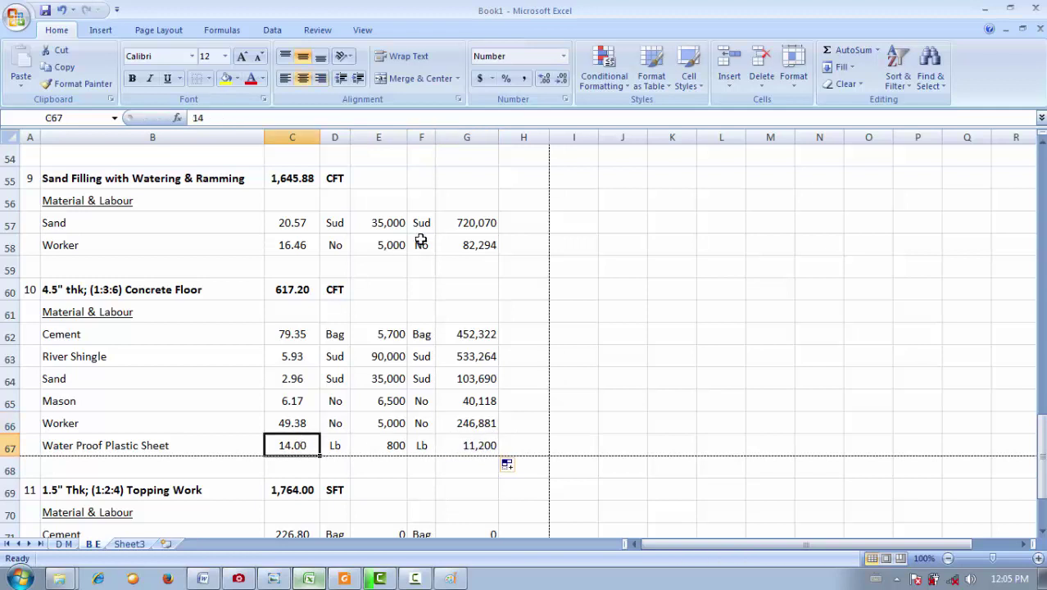
{"action": "left_click", "coordinate": [260, 78]}
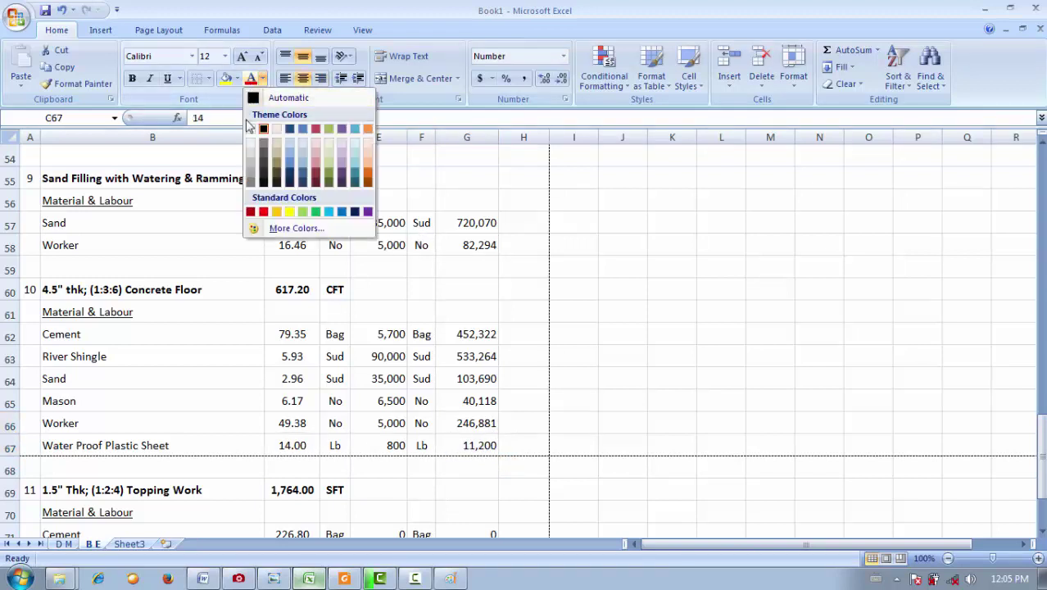
{"action": "left_click", "coordinate": [263, 212]}
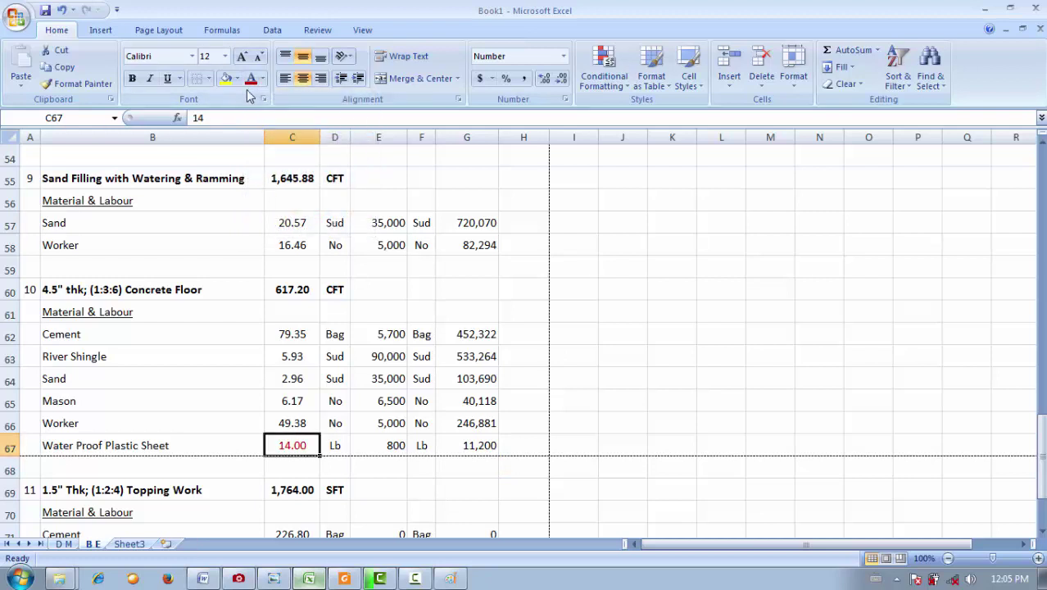
{"action": "left_click", "coordinate": [132, 79]}
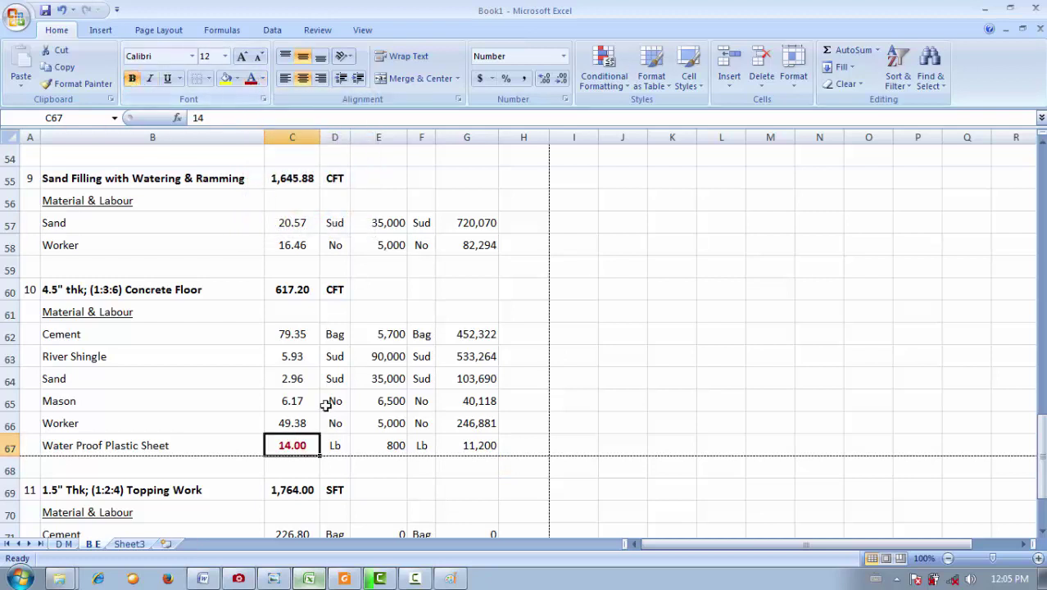
{"action": "scroll", "coordinate": [451, 375], "scroll_direction": "down", "scroll_amount": 1}
{"action": "left_click", "coordinate": [532, 355]}
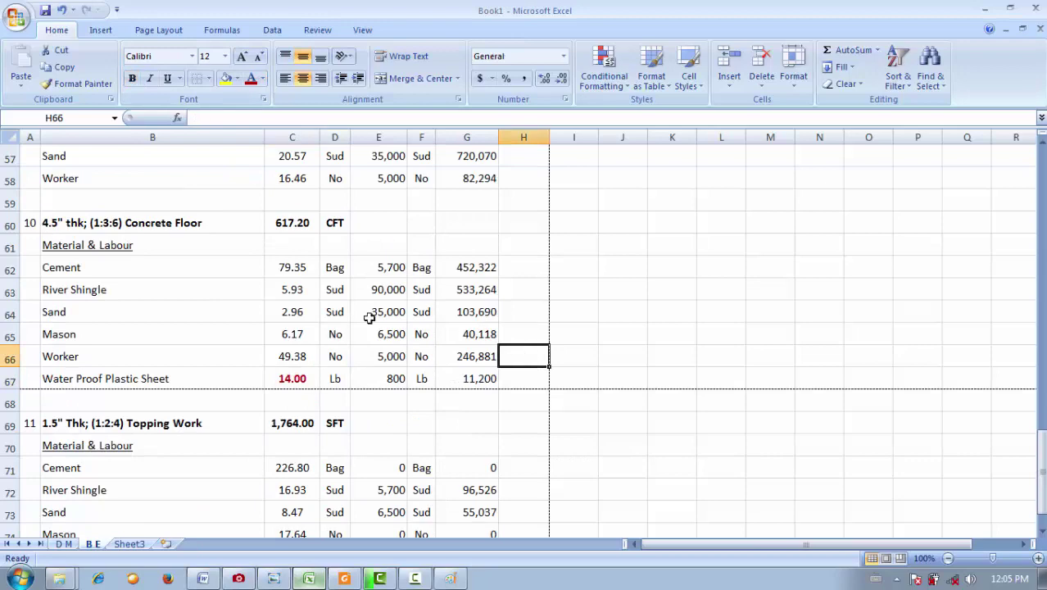
- Copy the item 12 Rebar Work heading from A81:B81 of the D M sheet and paste it as a link at A77 of B E
{"action": "scroll", "coordinate": [369, 318], "scroll_direction": "down", "scroll_amount": 2}
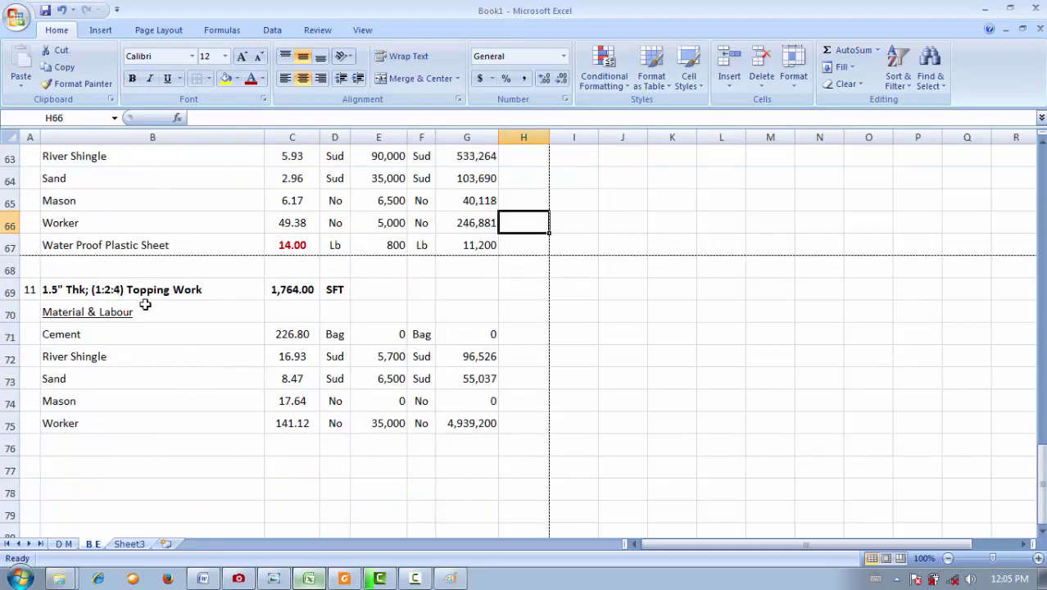
{"action": "left_click", "coordinate": [39, 467]}
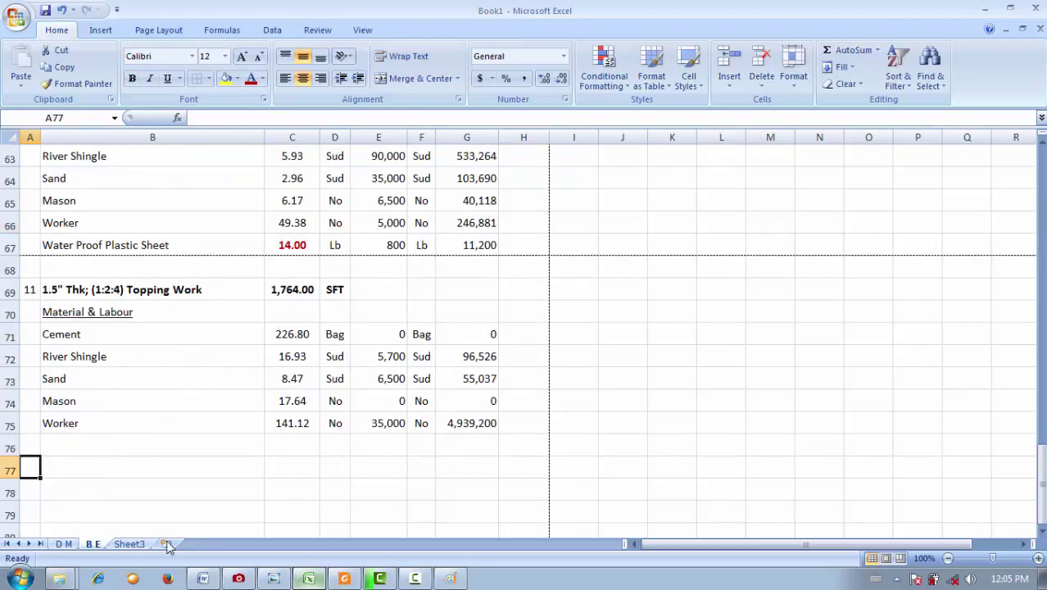
{"action": "left_click", "coordinate": [63, 544]}
{"action": "scroll", "coordinate": [168, 356], "scroll_direction": "down", "scroll_amount": 1}
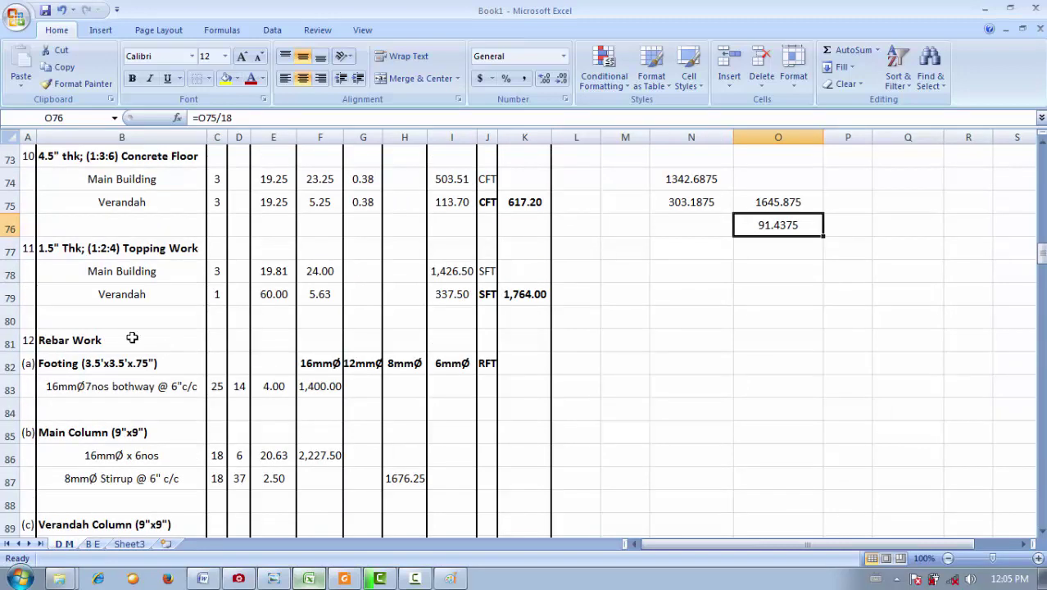
{"action": "left_click_drag", "start_coordinate": [131, 337], "coordinate": [29, 337]}
{"action": "key", "text": "ctrl+c"}
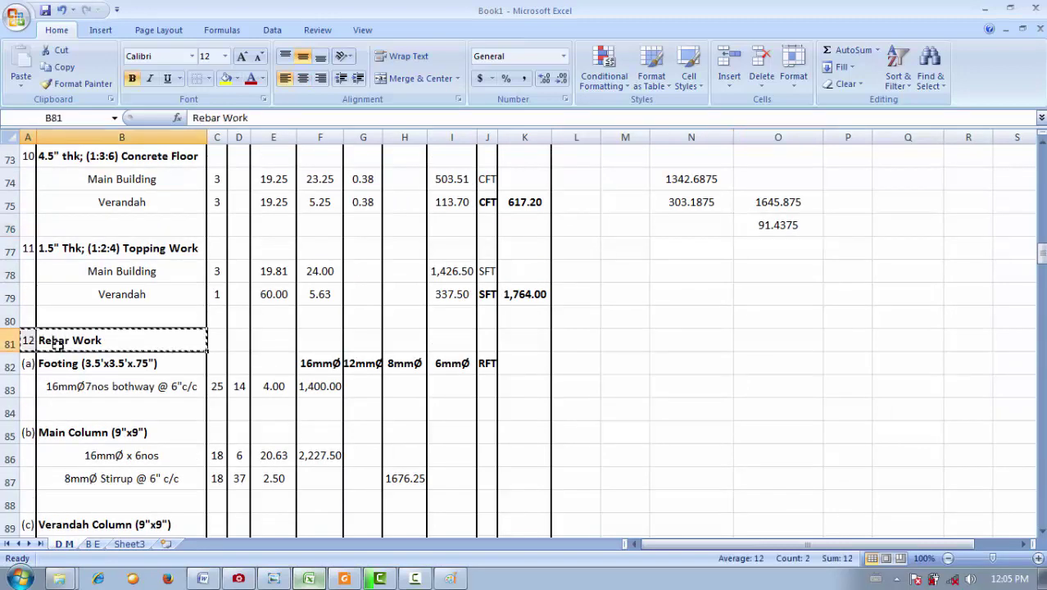
{"action": "left_click", "coordinate": [92, 544]}
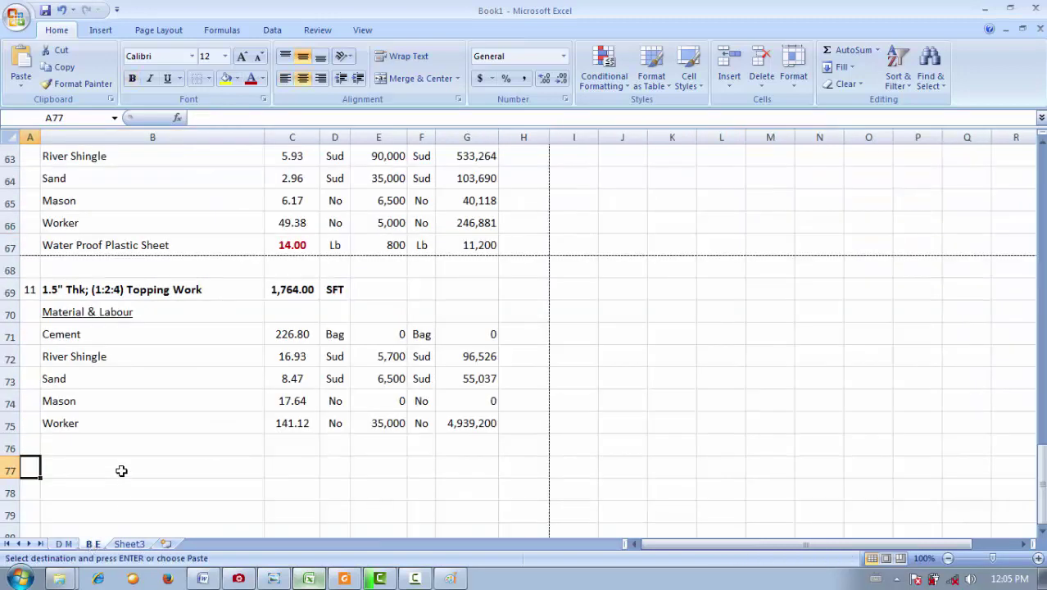
{"action": "key", "text": "ctrl+v"}
{"action": "left_click", "coordinate": [274, 488]}
{"action": "left_click", "coordinate": [303, 470]}
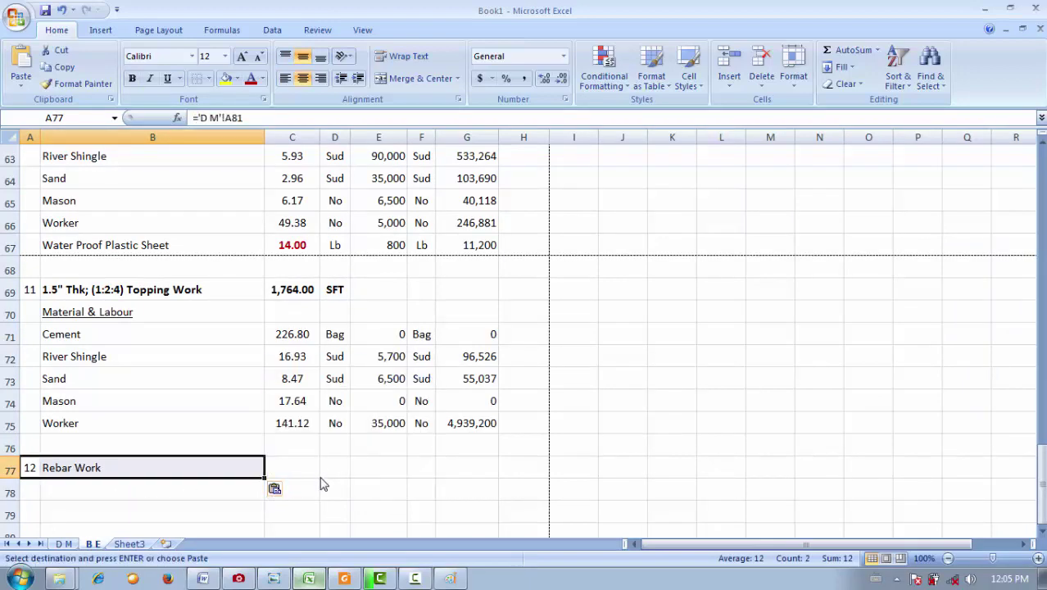
- Examine the rebar weights for the 16mm, 12mm, 8mm and 6mm bars in row 148 of the D M sheet
{"action": "left_click", "coordinate": [290, 463]}
{"action": "left_click", "coordinate": [64, 544]}
{"action": "scroll", "coordinate": [587, 384], "scroll_direction": "down", "scroll_amount": 4}
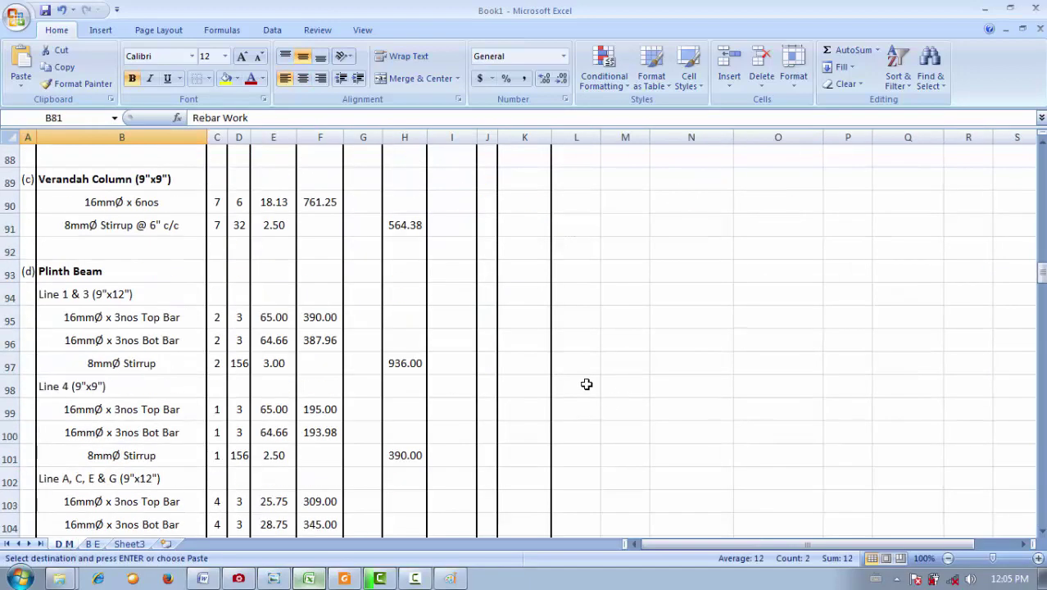
{"action": "scroll", "coordinate": [586, 384], "scroll_direction": "down", "scroll_amount": 19}
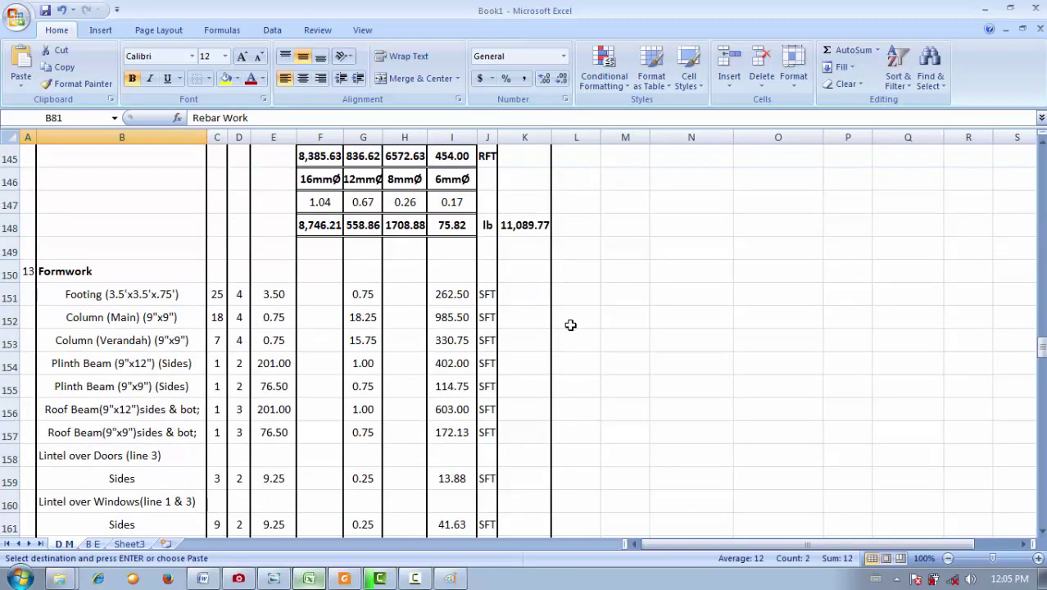
{"action": "scroll", "coordinate": [571, 326], "scroll_direction": "up", "scroll_amount": 3}
{"action": "left_click", "coordinate": [334, 434]}
{"action": "left_click", "coordinate": [374, 432]}
{"action": "left_click", "coordinate": [405, 433]}
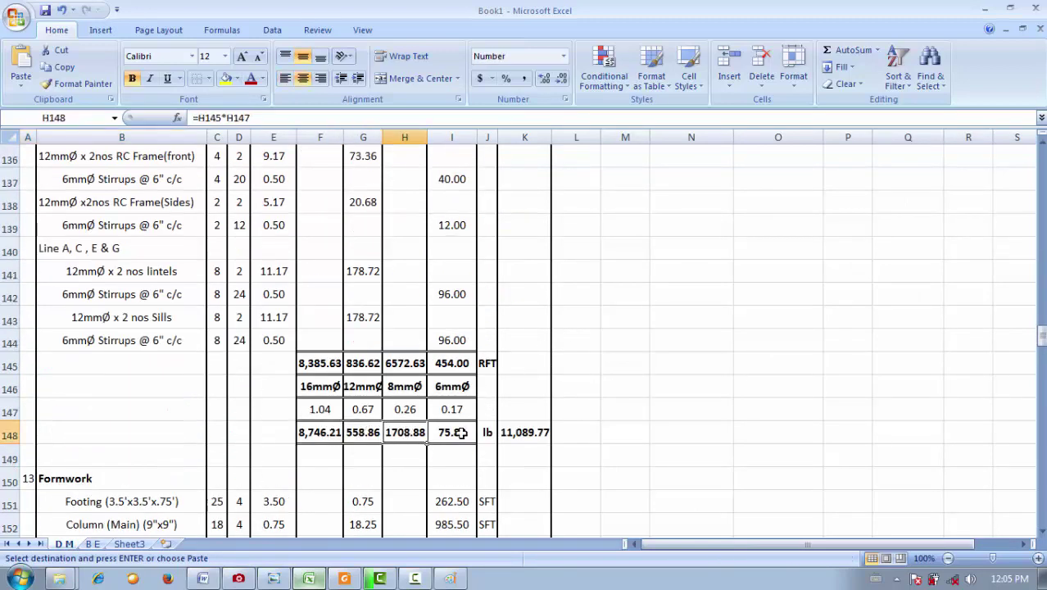
{"action": "left_click", "coordinate": [458, 432]}
{"action": "left_click", "coordinate": [326, 432]}
{"action": "left_click", "coordinate": [361, 432]}
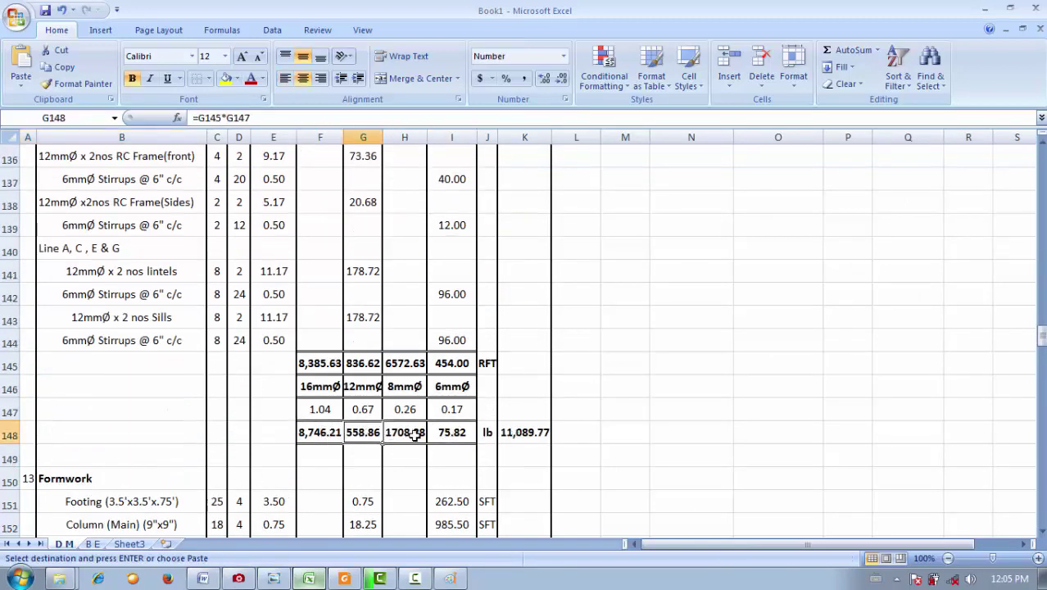
{"action": "left_click", "coordinate": [415, 434]}
{"action": "left_click", "coordinate": [447, 430]}
{"action": "left_click", "coordinate": [305, 434]}
{"action": "left_click", "coordinate": [352, 434]}
{"action": "left_click", "coordinate": [406, 433]}
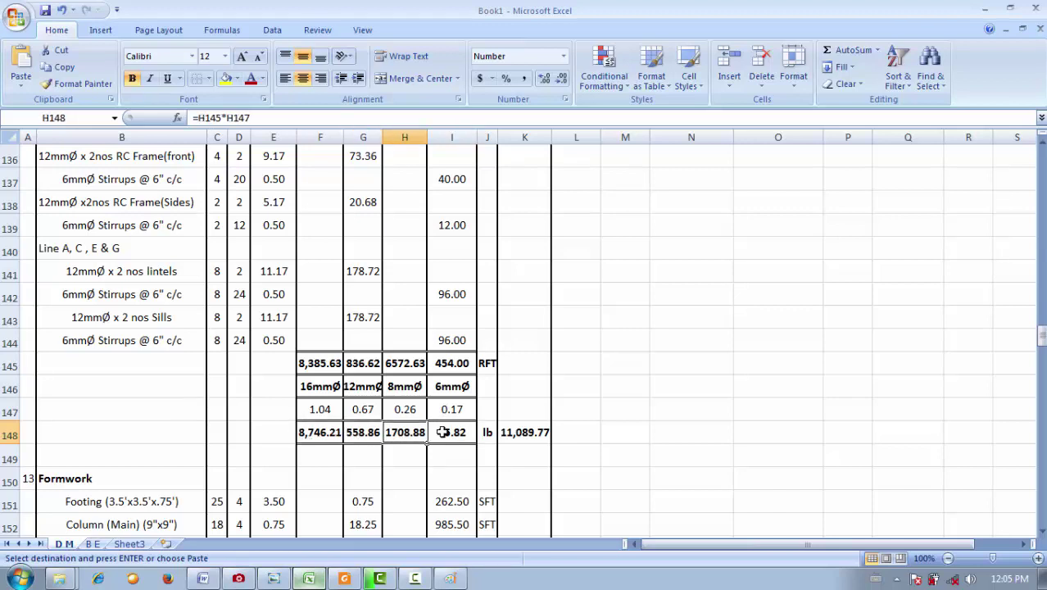
{"action": "left_click", "coordinate": [442, 432]}
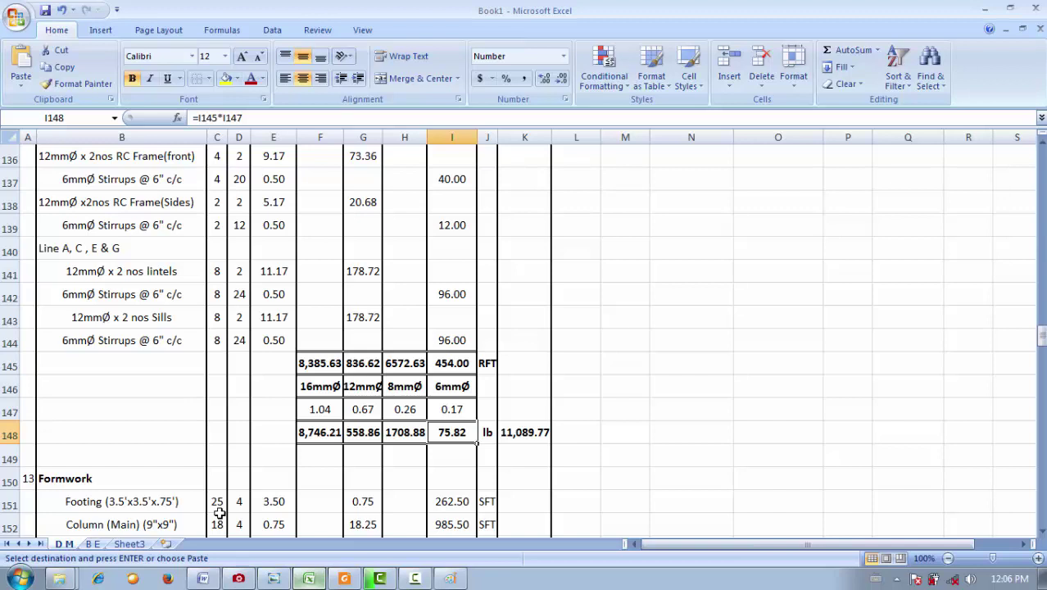
- Copy the total rebar weight from K148 of the D M sheet and paste it as a link into C77 of B E
{"action": "left_click", "coordinate": [531, 432]}
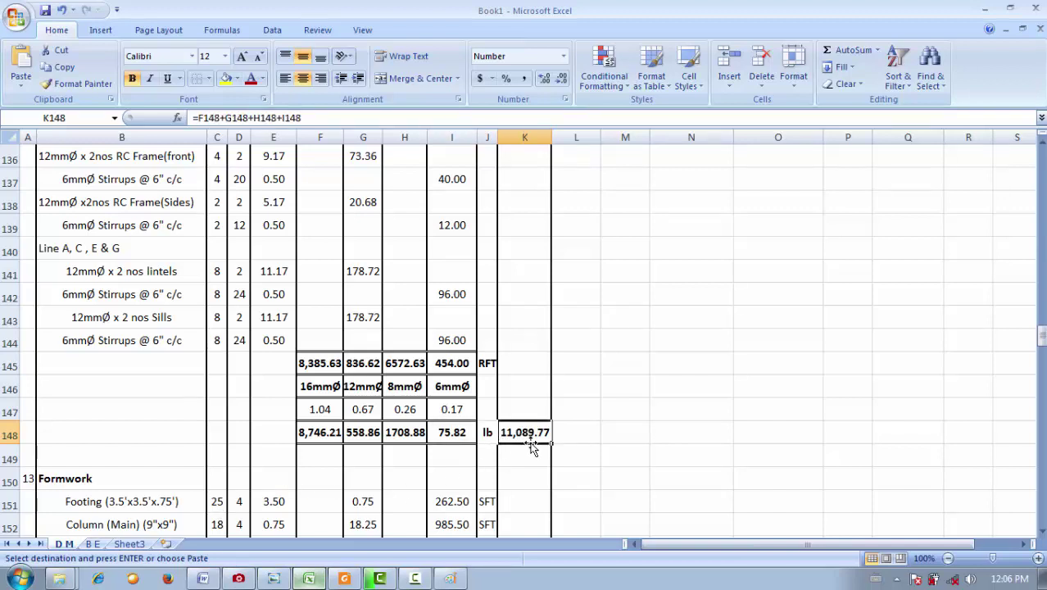
{"action": "left_click", "coordinate": [93, 544]}
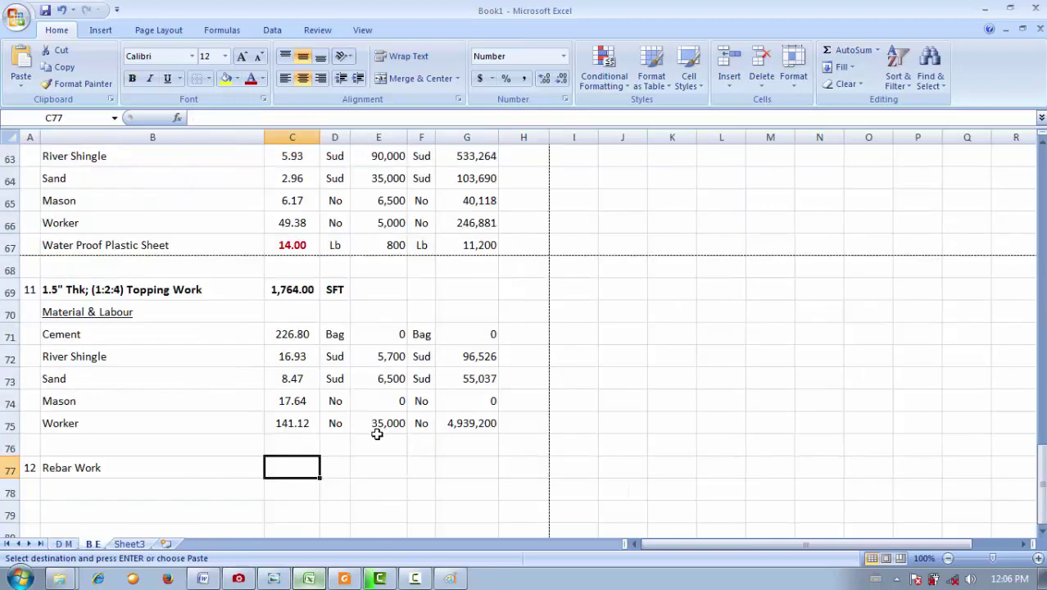
{"action": "key", "text": "ctrl+v"}
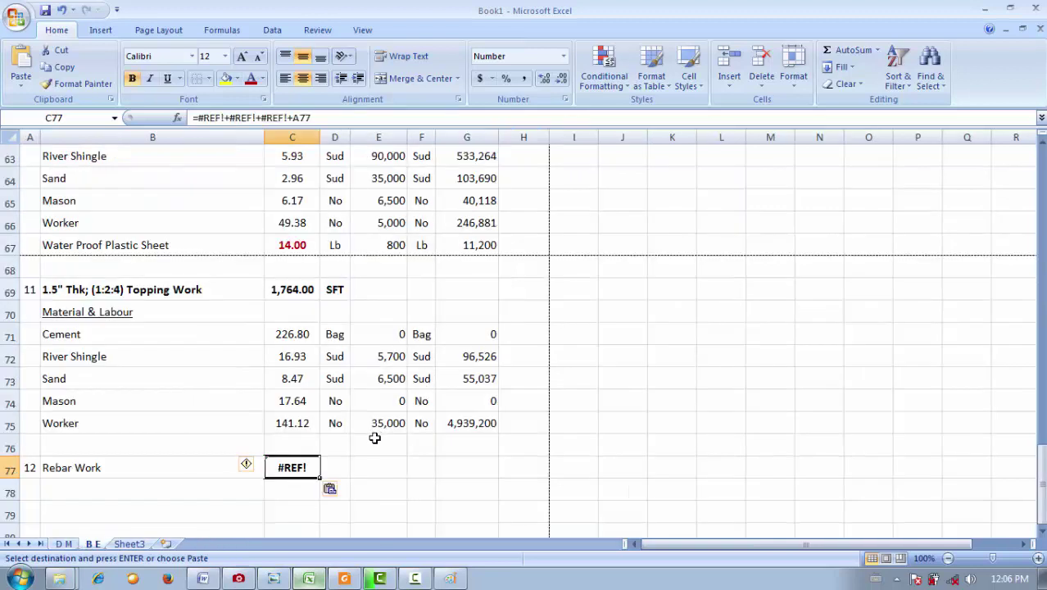
{"action": "left_click", "coordinate": [330, 493]}
{"action": "left_click", "coordinate": [356, 471]}
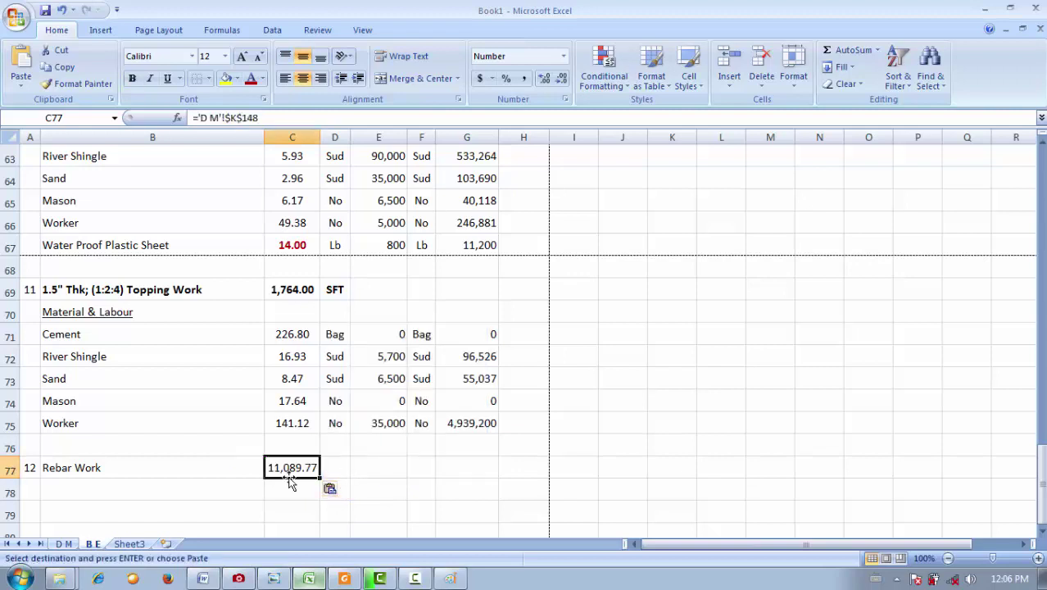
- Enter the unit LB in D77 and make the Rebar Work heading, quantity and unit in B77:D77 bold
{"action": "left_click", "coordinate": [335, 465]}
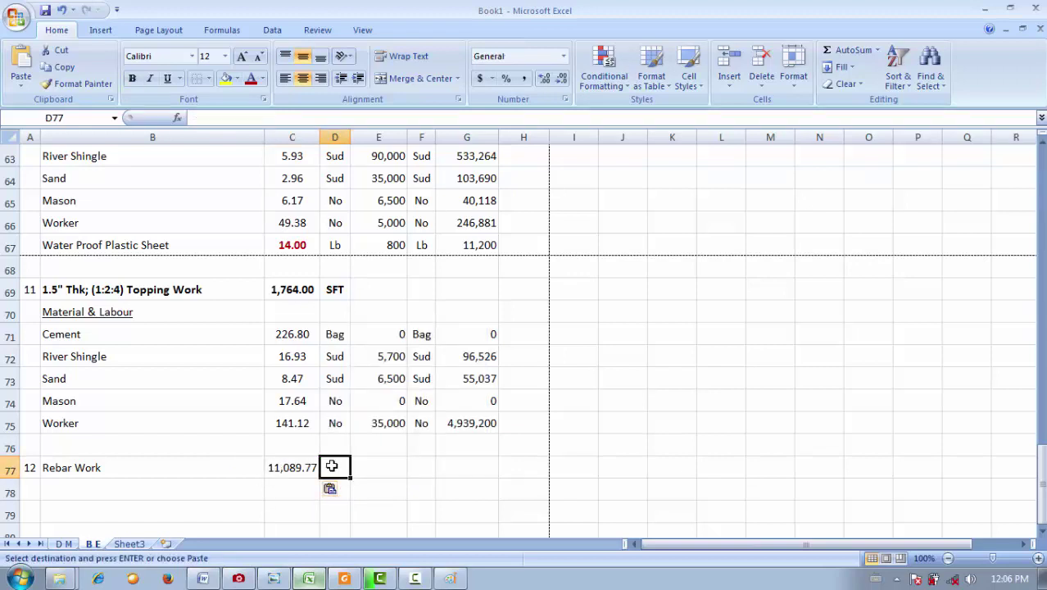
{"action": "type", "text": "LB"}
{"action": "left_click", "coordinate": [446, 481]}
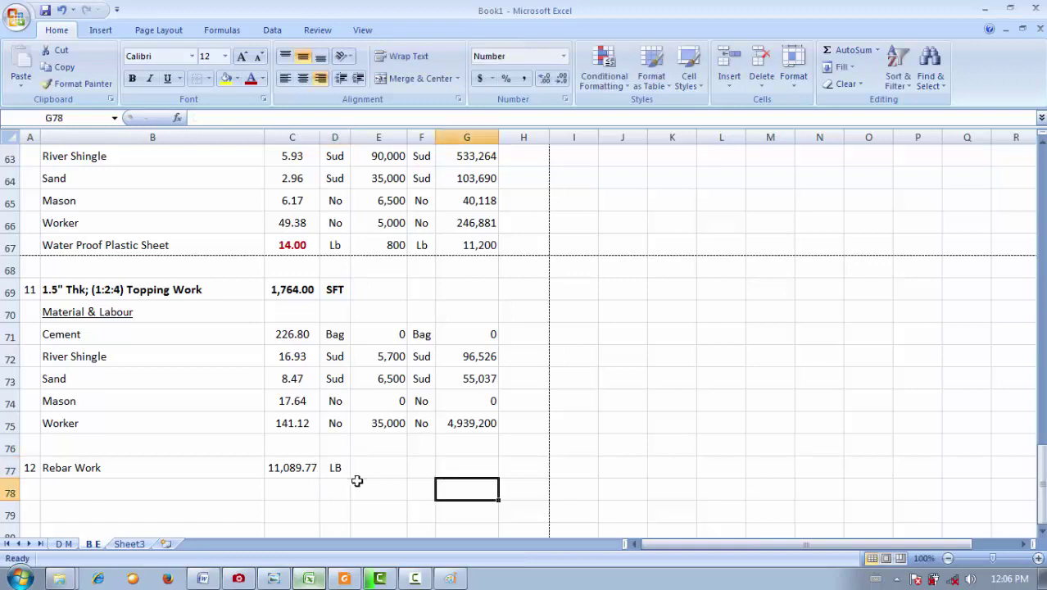
{"action": "left_click_drag", "start_coordinate": [336, 467], "coordinate": [123, 469]}
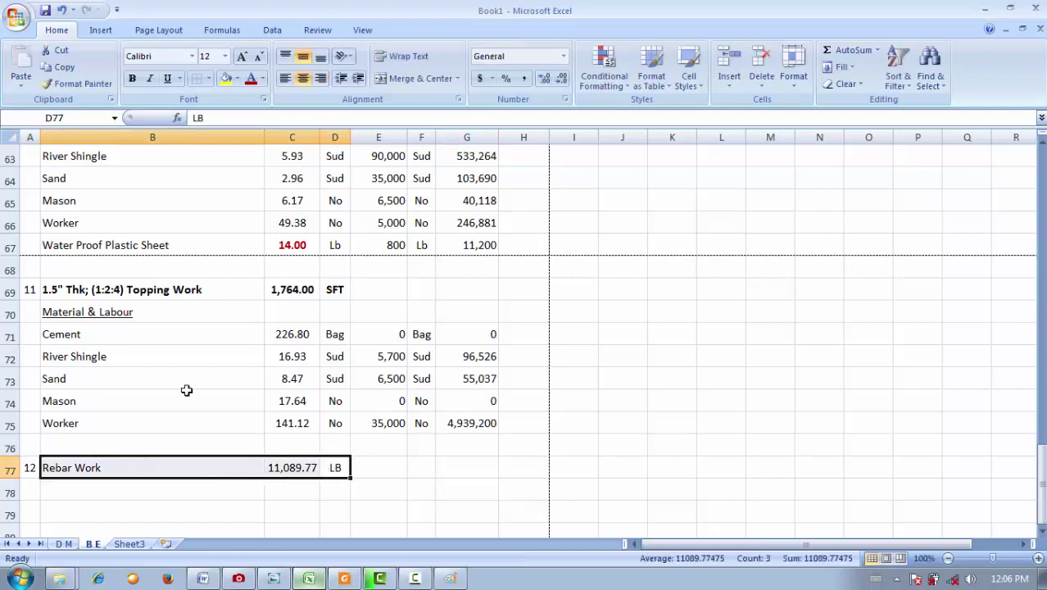
{"action": "left_click", "coordinate": [132, 77]}
- Copy the Material & Labour subheading from B70 to B78 under Rebar Work
{"action": "scroll", "coordinate": [335, 287], "scroll_direction": "down", "scroll_amount": 2}
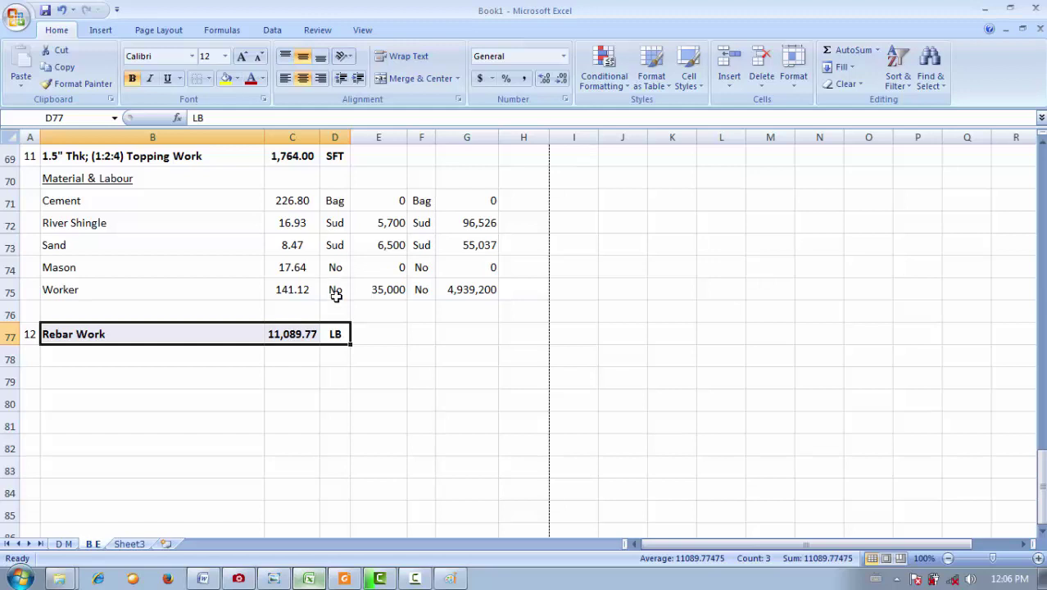
{"action": "left_click", "coordinate": [303, 350]}
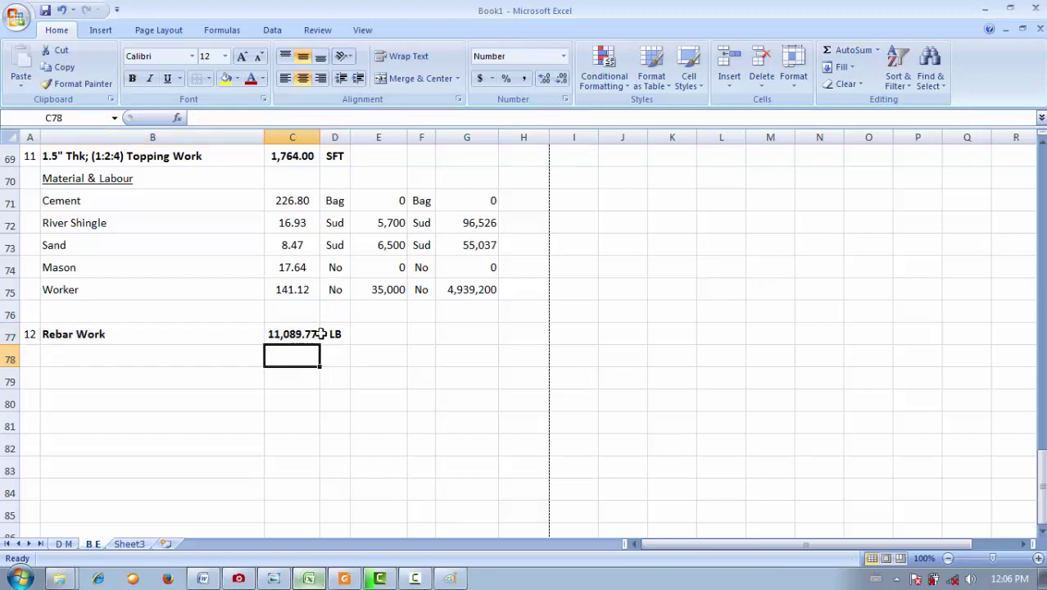
{"action": "left_click", "coordinate": [194, 363]}
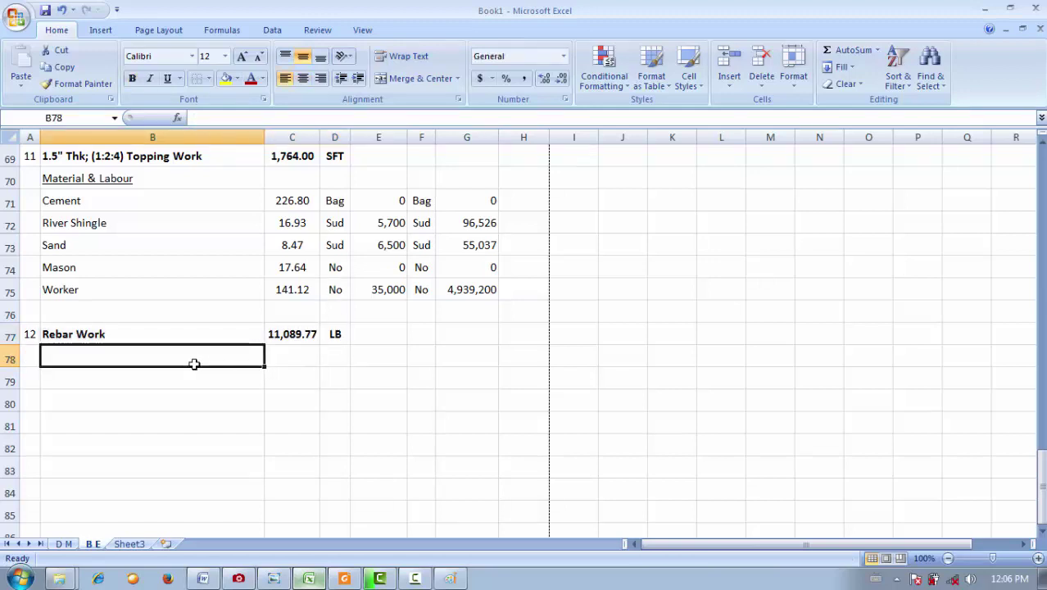
{"action": "left_click", "coordinate": [161, 180]}
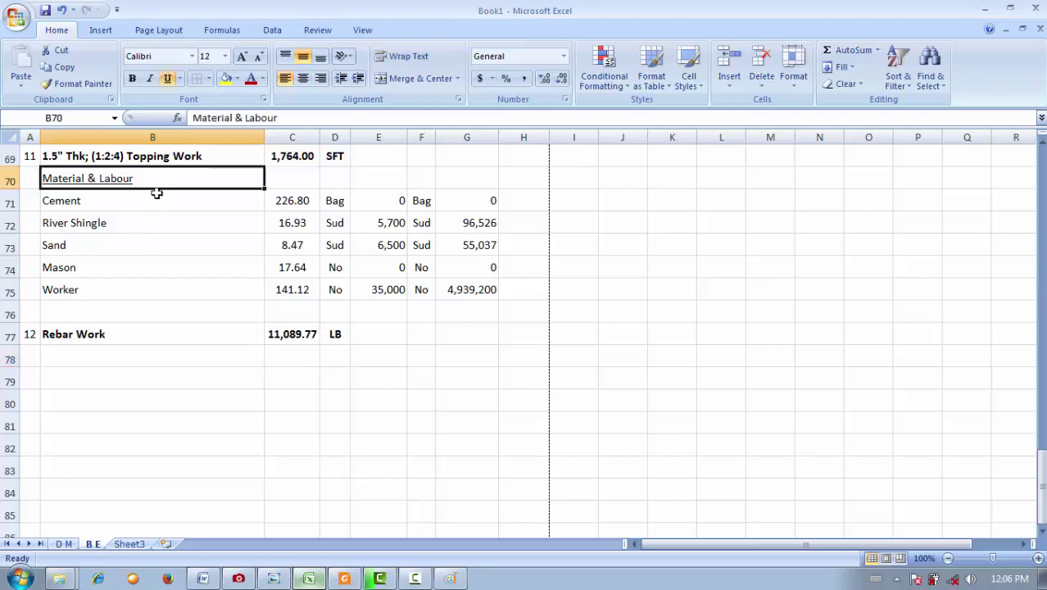
{"action": "key", "text": "ctrl+c"}
{"action": "left_click", "coordinate": [114, 357]}
{"action": "key", "text": "ctrl+v"}
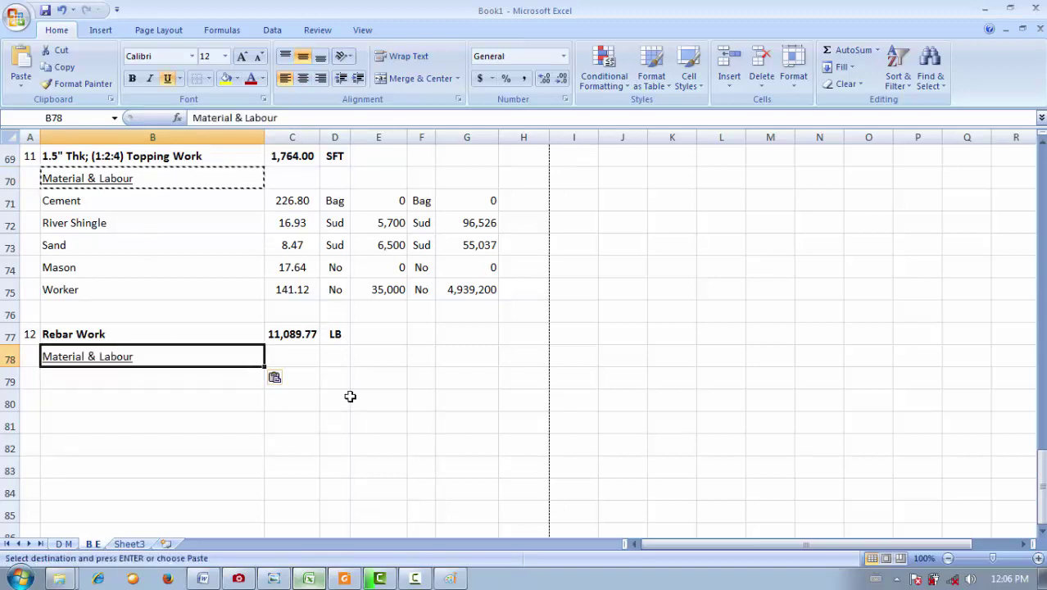
- Enter the formula =C77/2240 in C78 to convert the rebar weight to tons, and enter the unit Ton in D78
{"action": "left_click", "coordinate": [279, 356]}
{"action": "type", "text": "="}
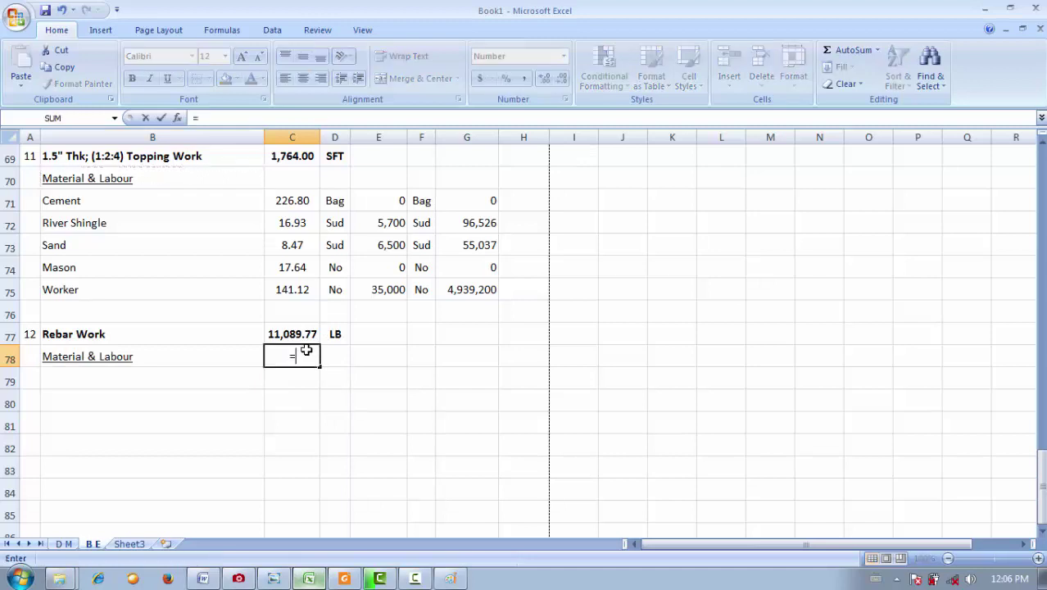
{"action": "left_click", "coordinate": [310, 337]}
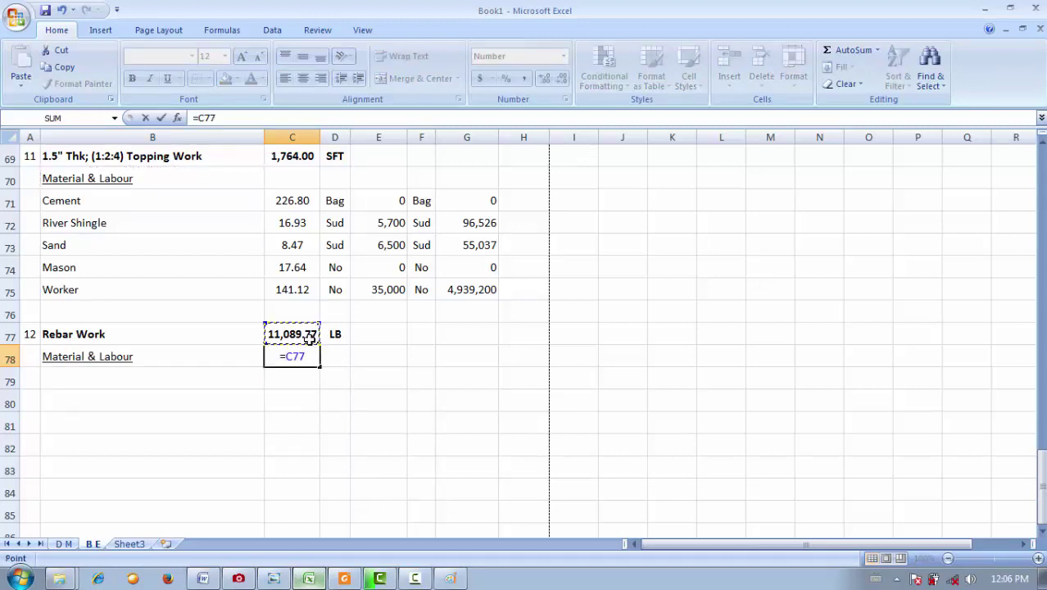
{"action": "type", "text": "/2240"}
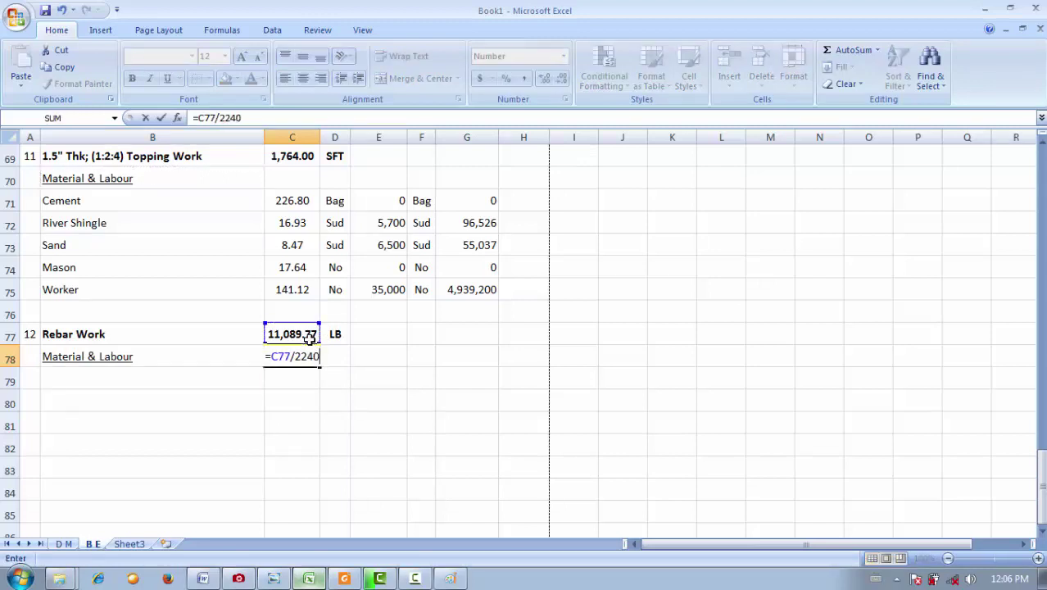
{"action": "key", "text": "Return"}
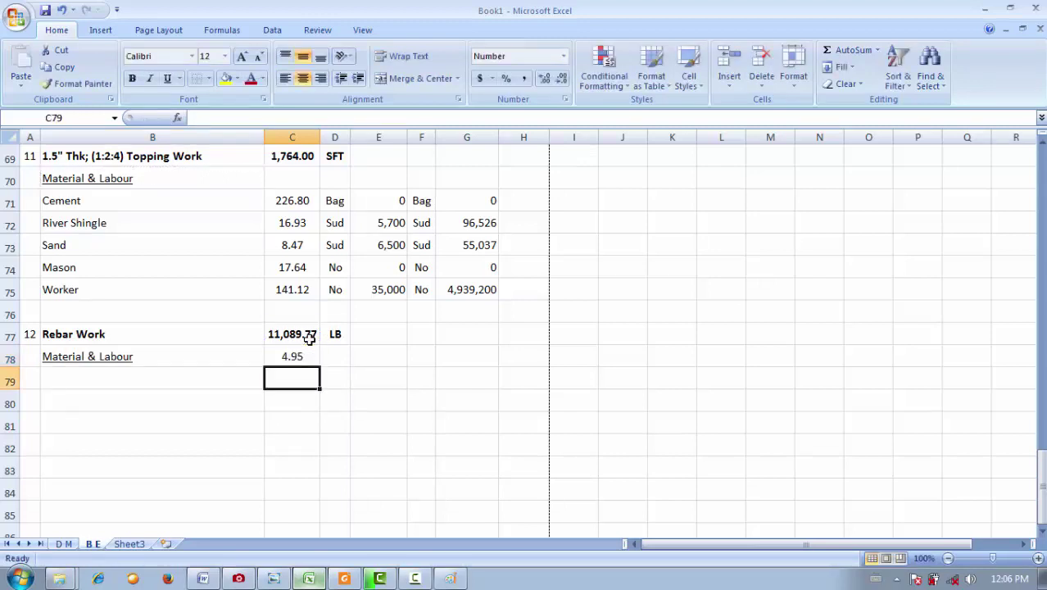
{"action": "left_click", "coordinate": [345, 362]}
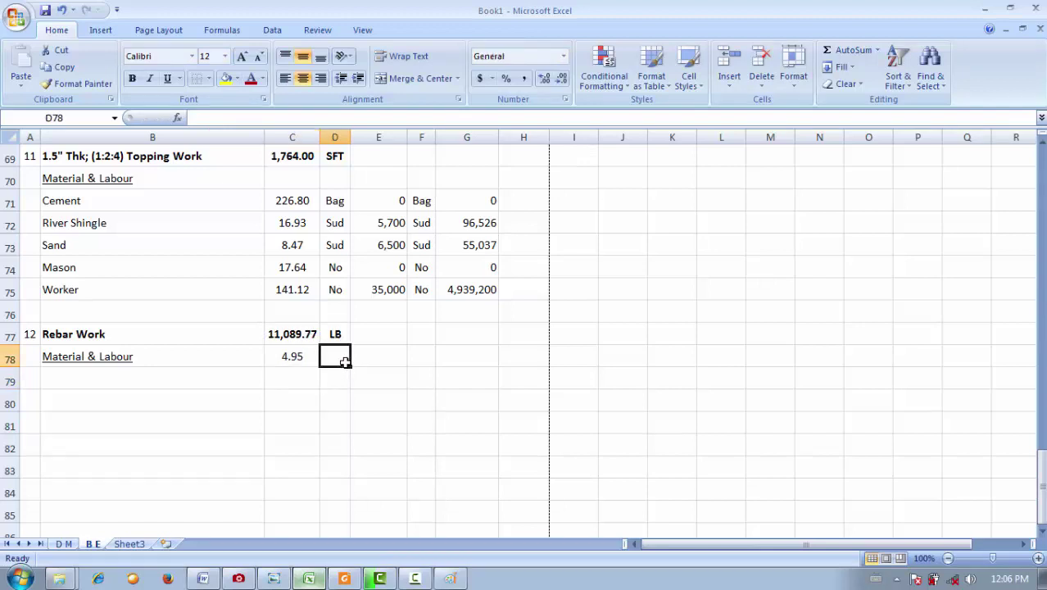
{"action": "type", "text": "Ton"}
{"action": "key", "text": "Return"}
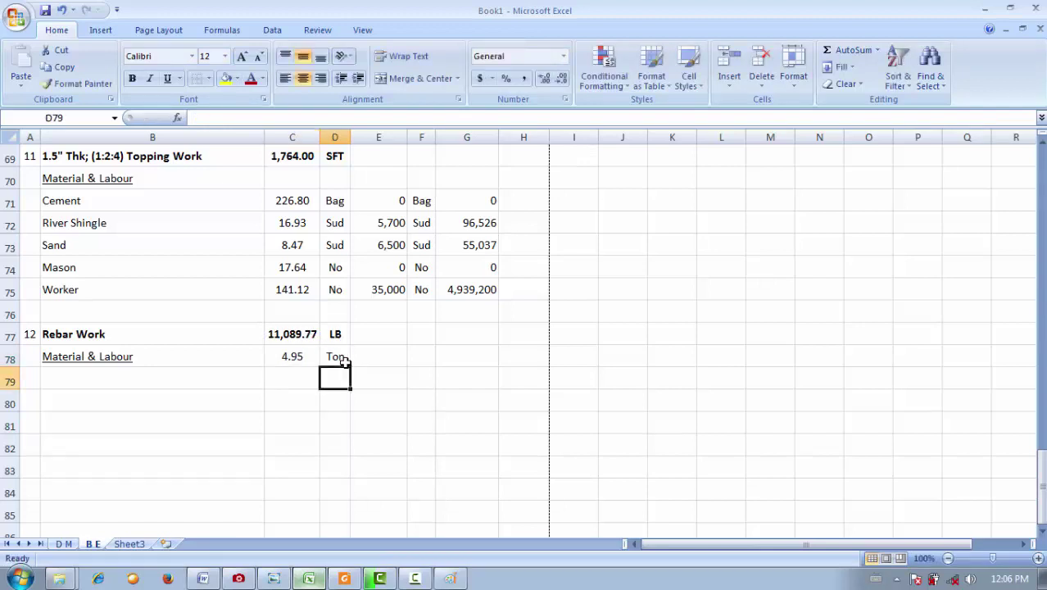
- Change the divisor in the C78 tonnage formula to 2204
{"action": "left_click", "coordinate": [305, 350]}
{"action": "left_click", "coordinate": [252, 114]}
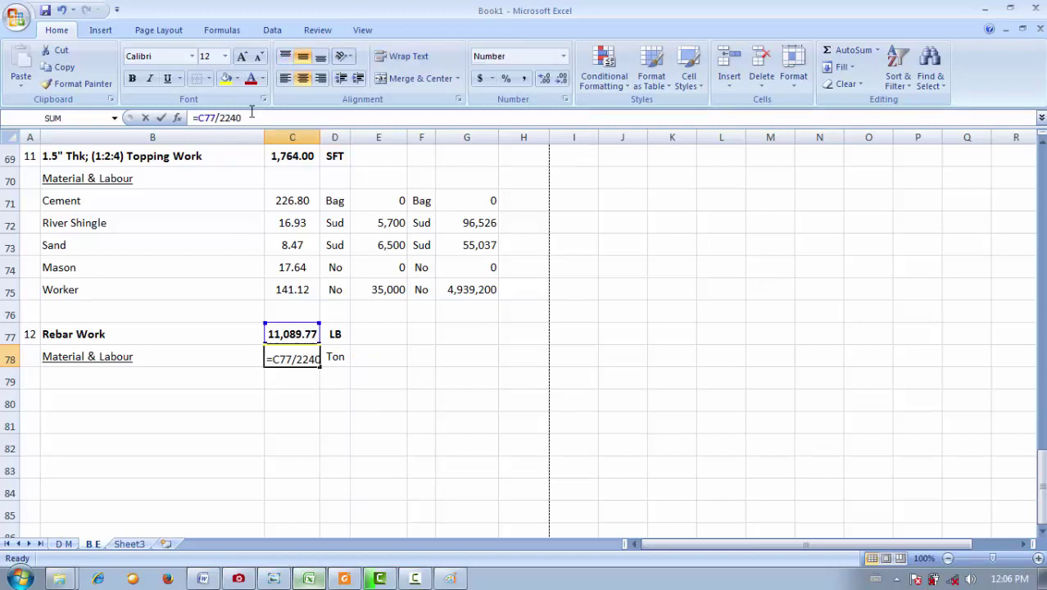
{"action": "key", "text": "BackSpace"}
{"action": "key", "text": "BackSpace"}
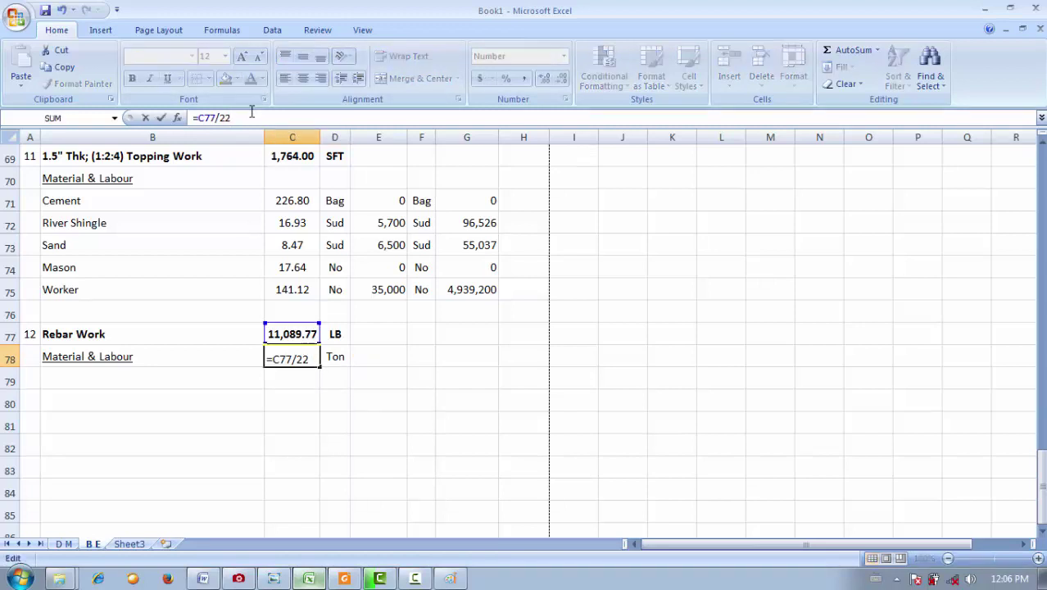
{"action": "type", "text": "04"}
{"action": "key", "text": "Return"}
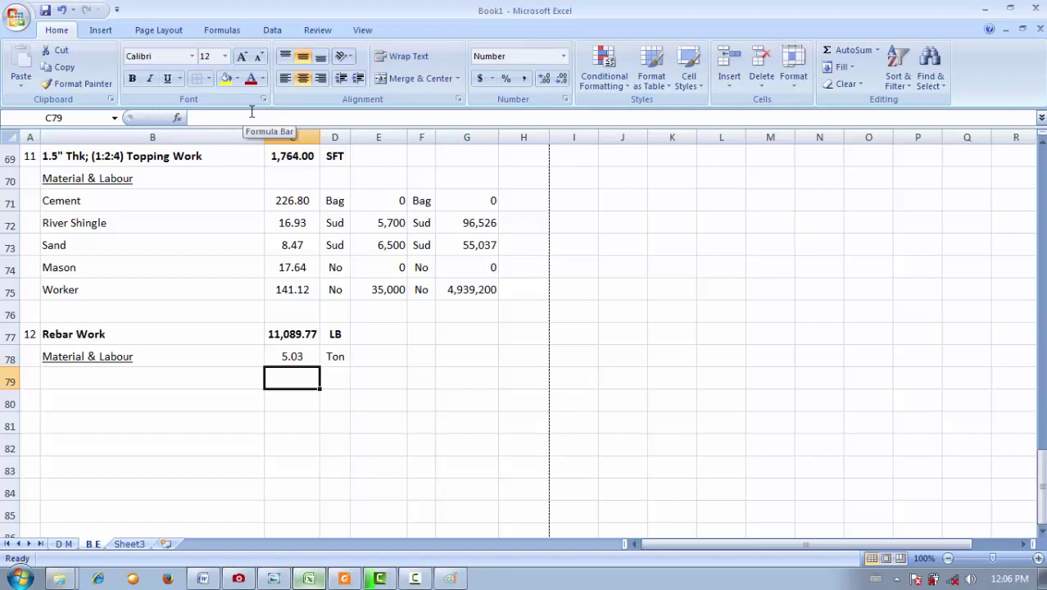
- Set the divisor in the C78 tonnage formula back to 2240
{"action": "left_click", "coordinate": [295, 357]}
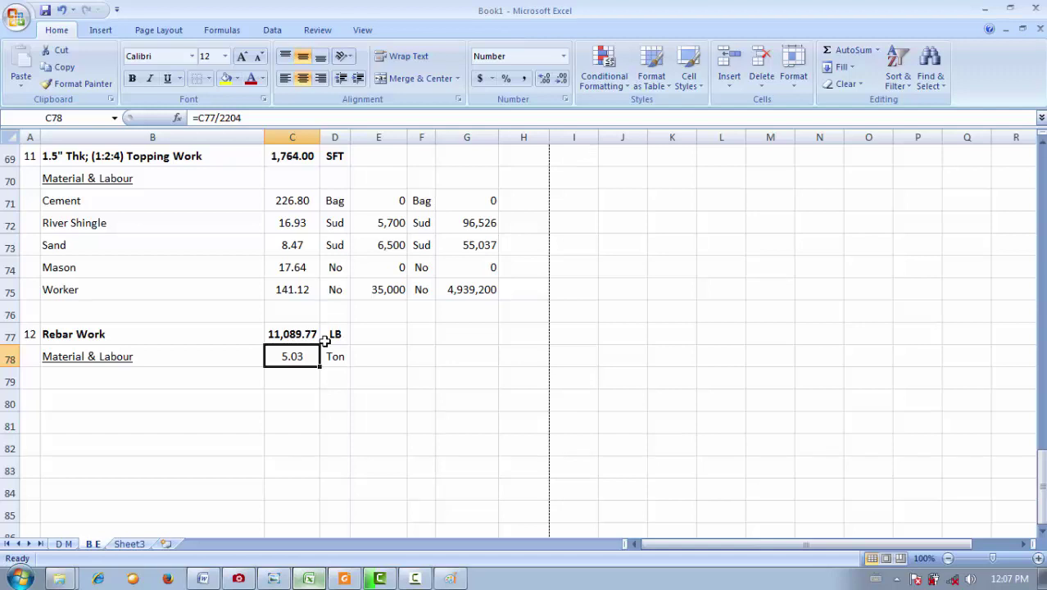
{"action": "left_click", "coordinate": [274, 119]}
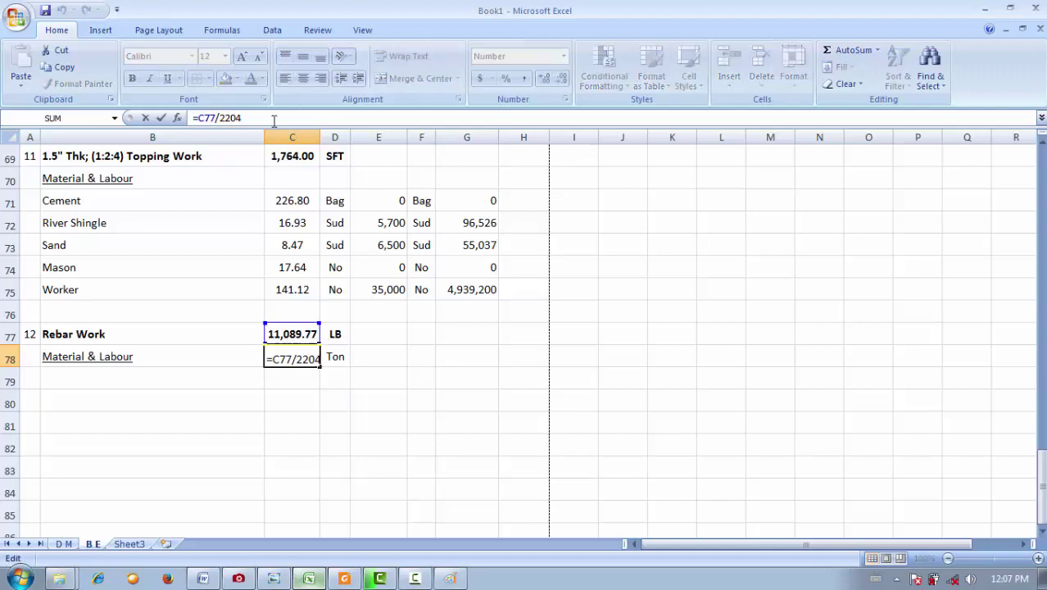
{"action": "key", "text": "BackSpace"}
{"action": "key", "text": "BackSpace"}
{"action": "type", "text": "40"}
{"action": "key", "text": "Return"}
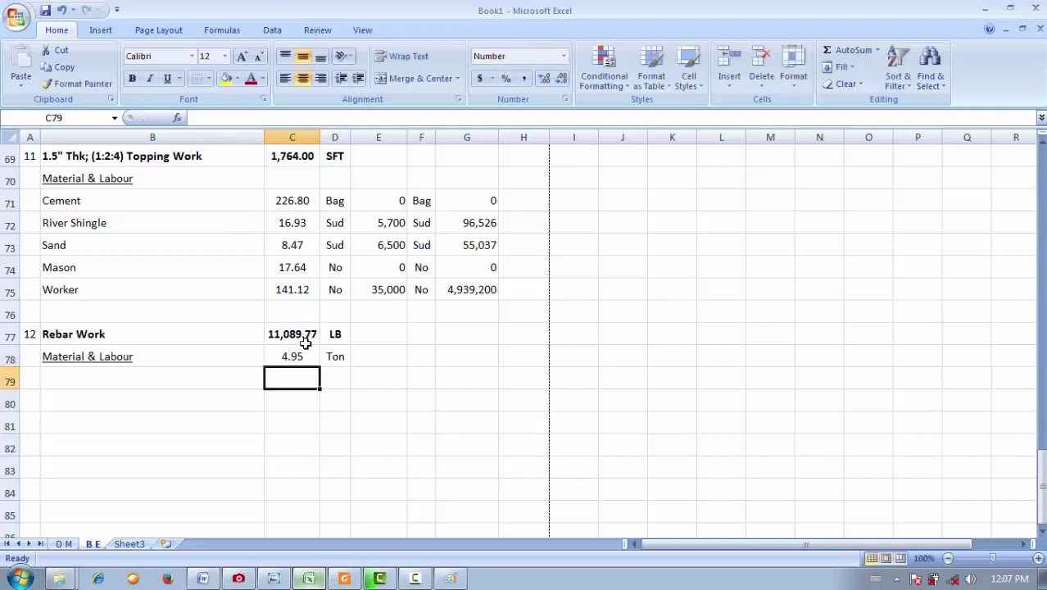
- Edit the tonnage formula in C78 to read =C77/2204 and reselect the cell
{"action": "left_click", "coordinate": [305, 340]}
{"action": "left_click", "coordinate": [303, 359]}
{"action": "left_click", "coordinate": [310, 120]}
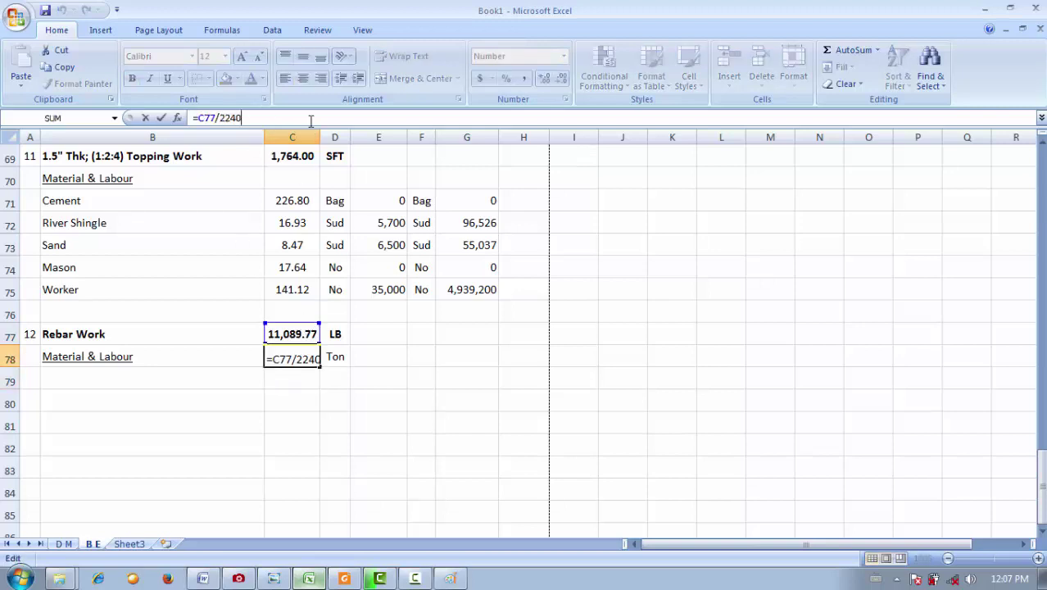
{"action": "key", "text": "BackSpace"}
{"action": "key", "text": "BackSpace"}
{"action": "type", "text": "04"}
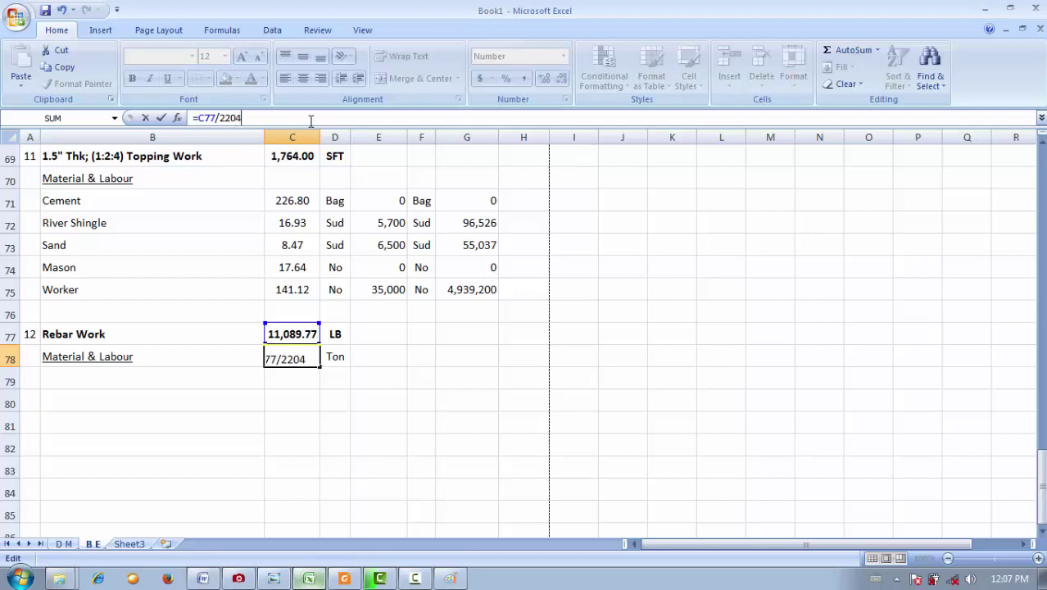
{"action": "key", "text": "Return"}
{"action": "left_click", "coordinate": [306, 352]}
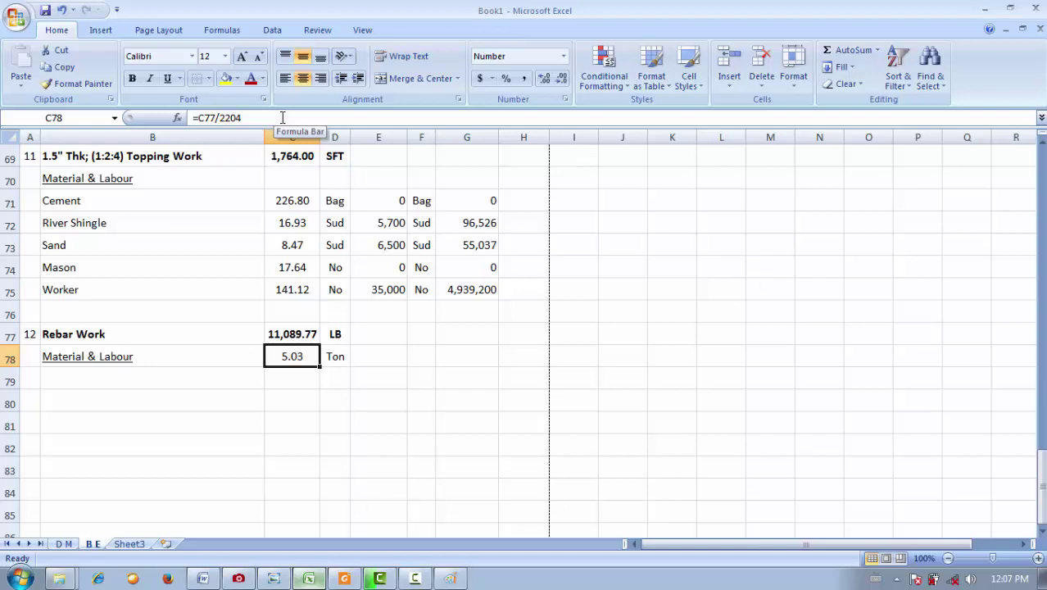
- Switch to Foxit Reader, check the rebar ton-to-pound conversions in Estimate class book.pdf, and return to the Excel workbook
{"action": "left_click", "coordinate": [343, 576]}
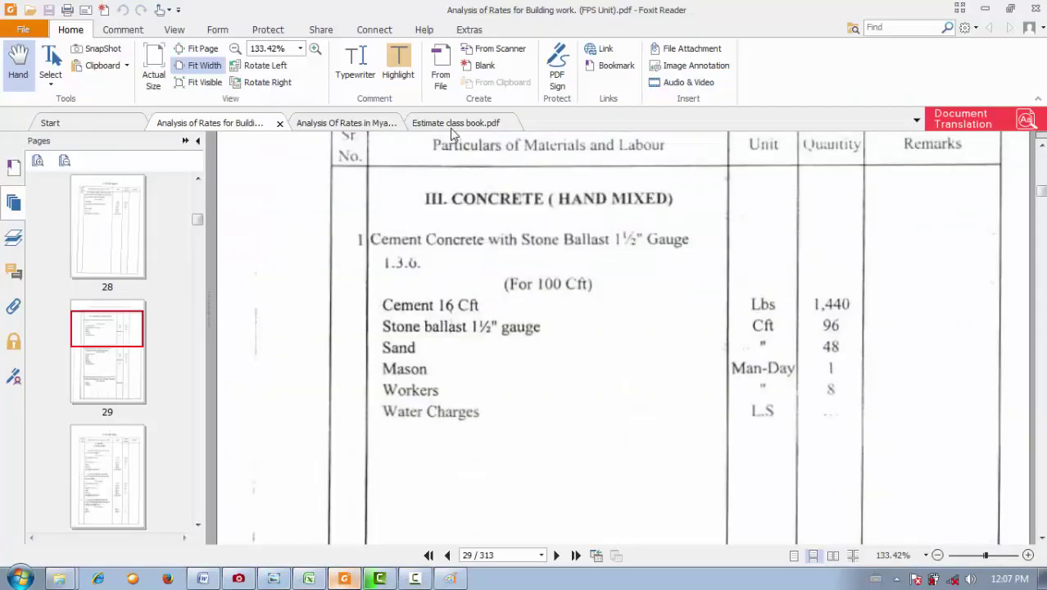
{"action": "key", "text": "ctrl+Tab"}
{"action": "left_click", "coordinate": [468, 130]}
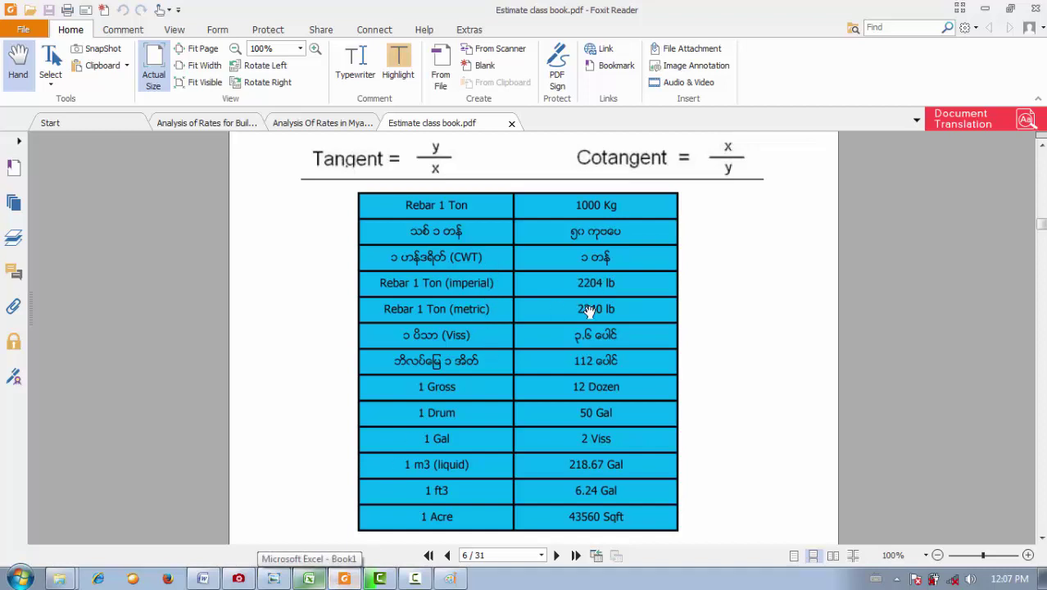
{"action": "left_click", "coordinate": [309, 578]}
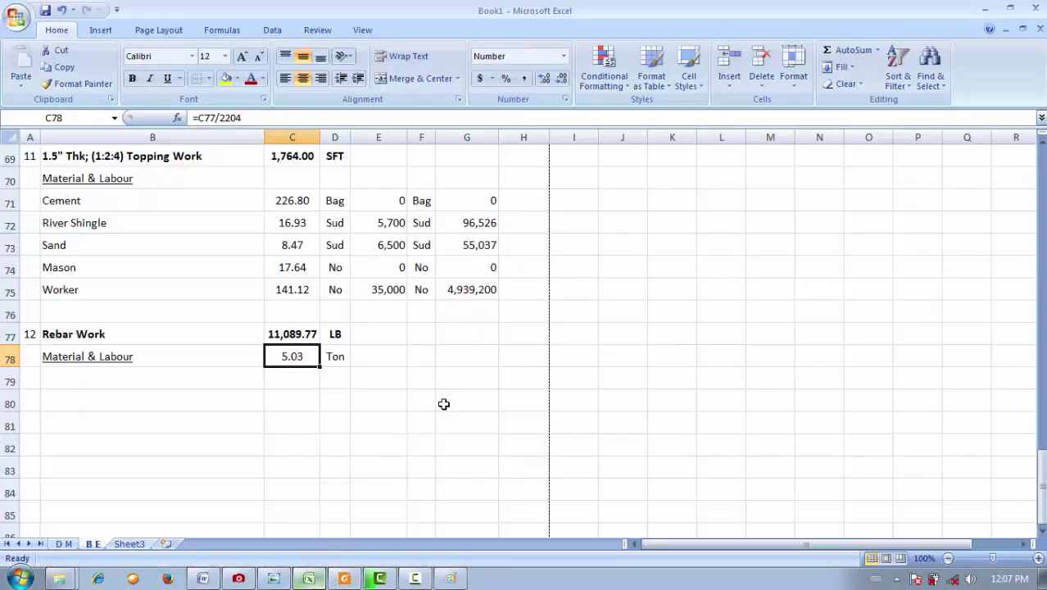
- Examine the unit weight factors for the 16mm, 12mm, 8mm and 6mm bars in row 147 of the D M sheet
{"action": "left_click", "coordinate": [63, 544]}
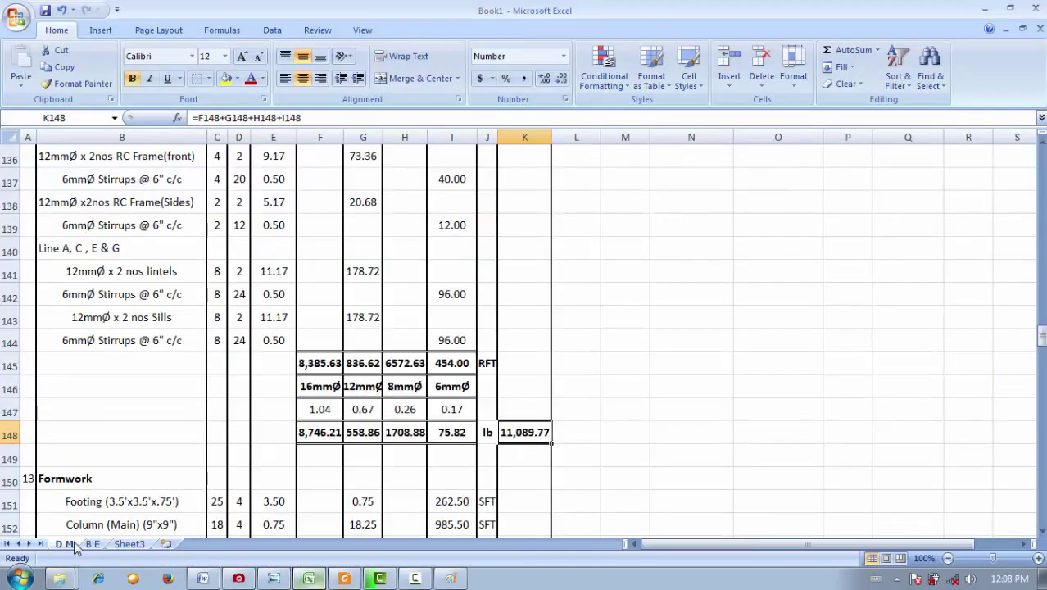
{"action": "left_click", "coordinate": [320, 409]}
{"action": "left_click", "coordinate": [365, 409], "text": "shift"}
{"action": "left_click", "coordinate": [404, 413]}
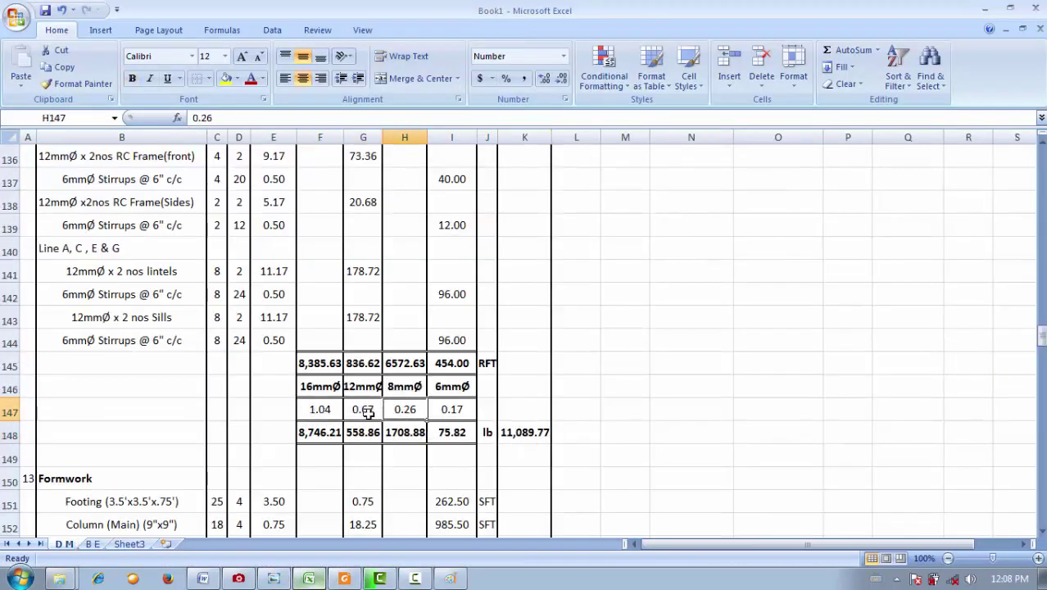
{"action": "left_click", "coordinate": [331, 411]}
{"action": "left_click", "coordinate": [358, 411]}
{"action": "left_click", "coordinate": [400, 411]}
{"action": "left_click", "coordinate": [451, 408]}
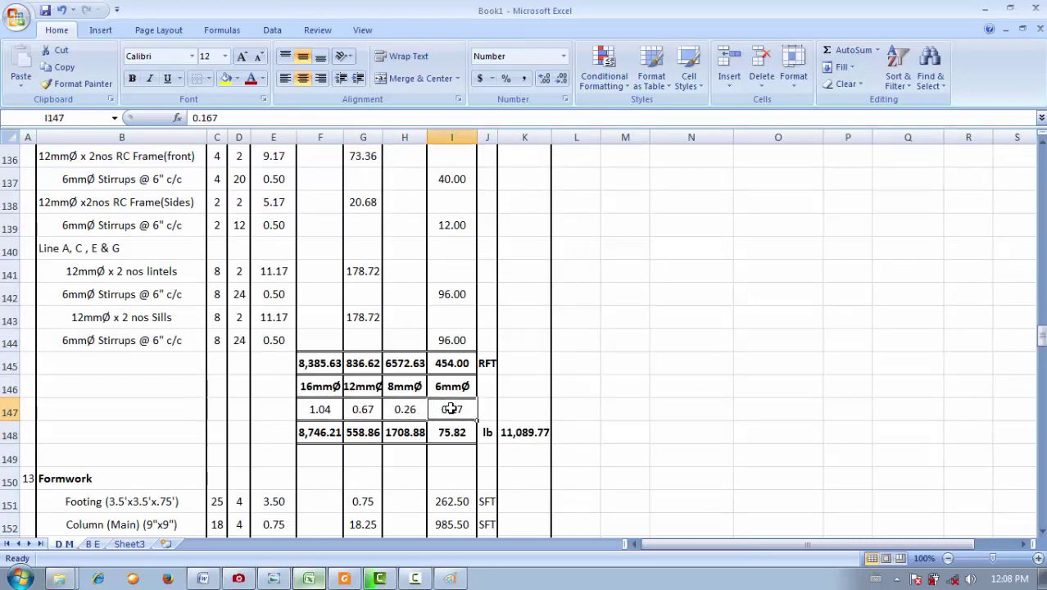
{"action": "left_click", "coordinate": [404, 409]}
{"action": "left_click", "coordinate": [361, 411]}
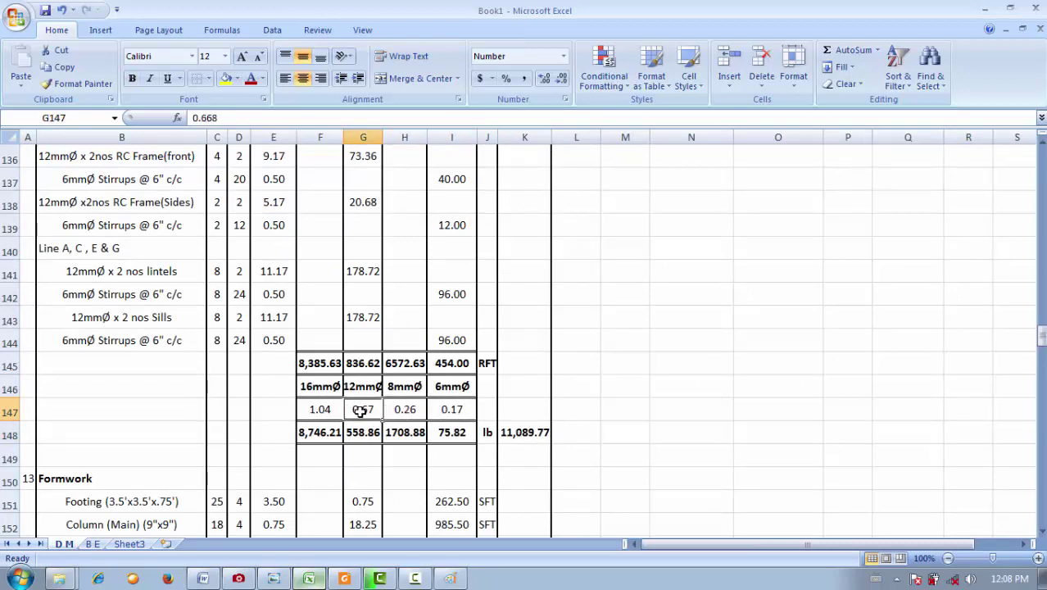
{"action": "left_click", "coordinate": [442, 409]}
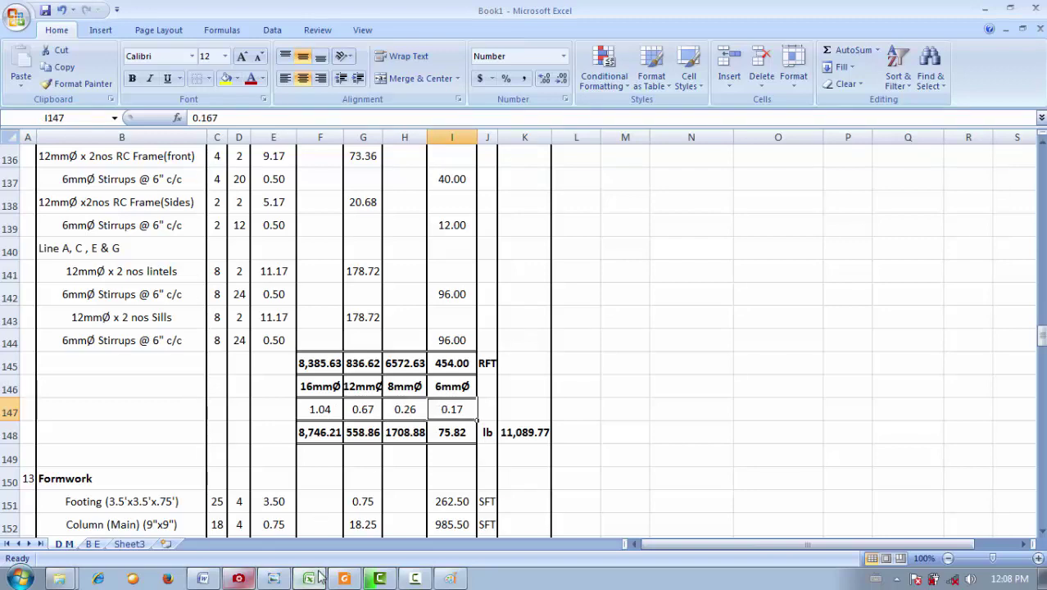
- Switch to Foxit Reader and find the weight table for round and square M.S. rods on page 305 of Analysis of Rates for Building work
{"action": "left_click", "coordinate": [344, 578]}
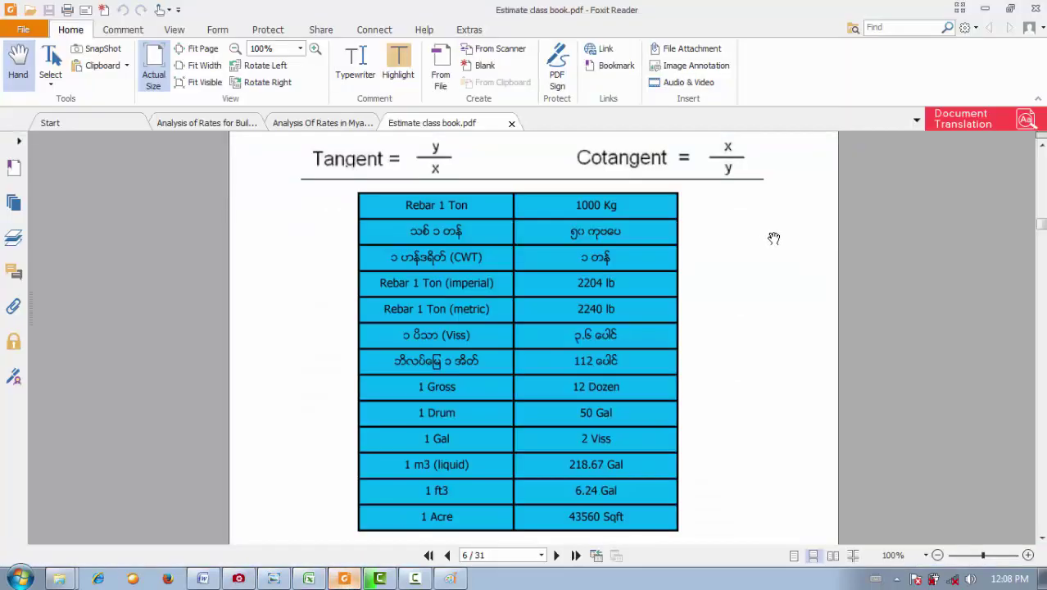
{"action": "left_click", "coordinate": [246, 128]}
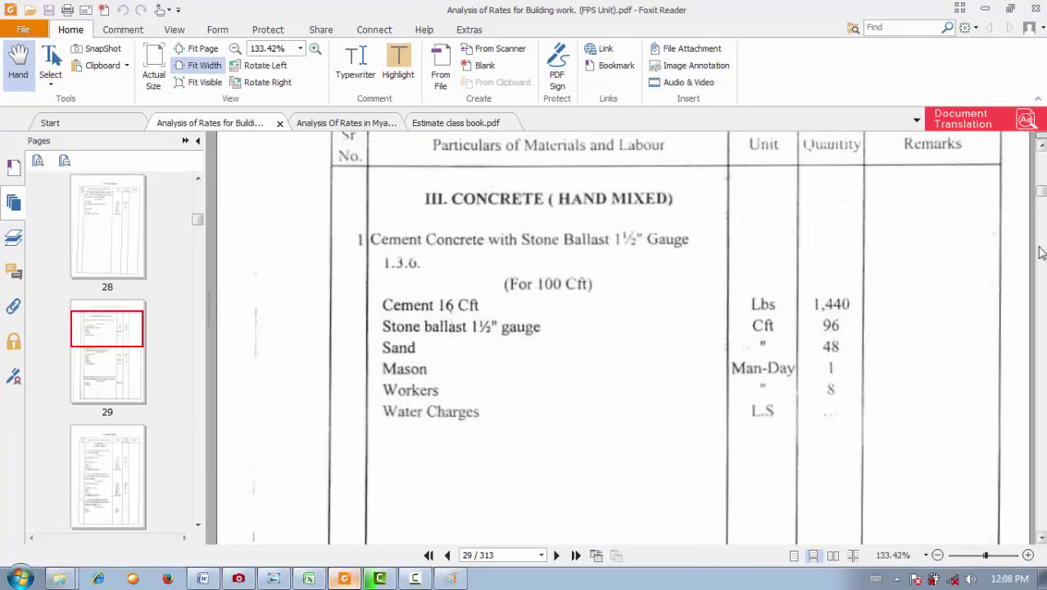
{"action": "left_click_drag", "start_coordinate": [1040, 194], "coordinate": [1040, 528]}
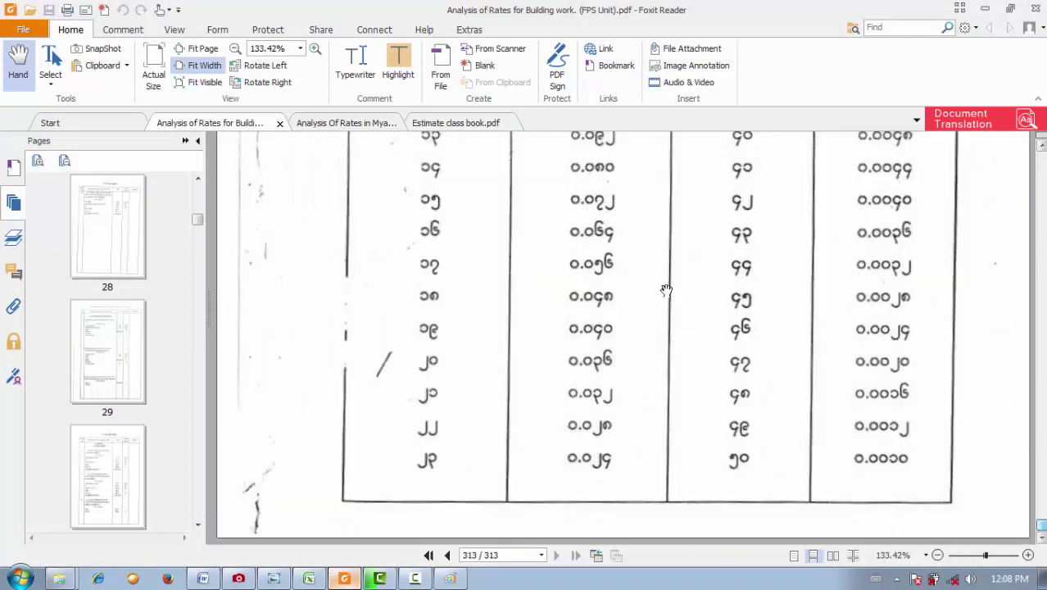
{"action": "scroll", "coordinate": [663, 279], "scroll_direction": "up", "scroll_amount": 15}
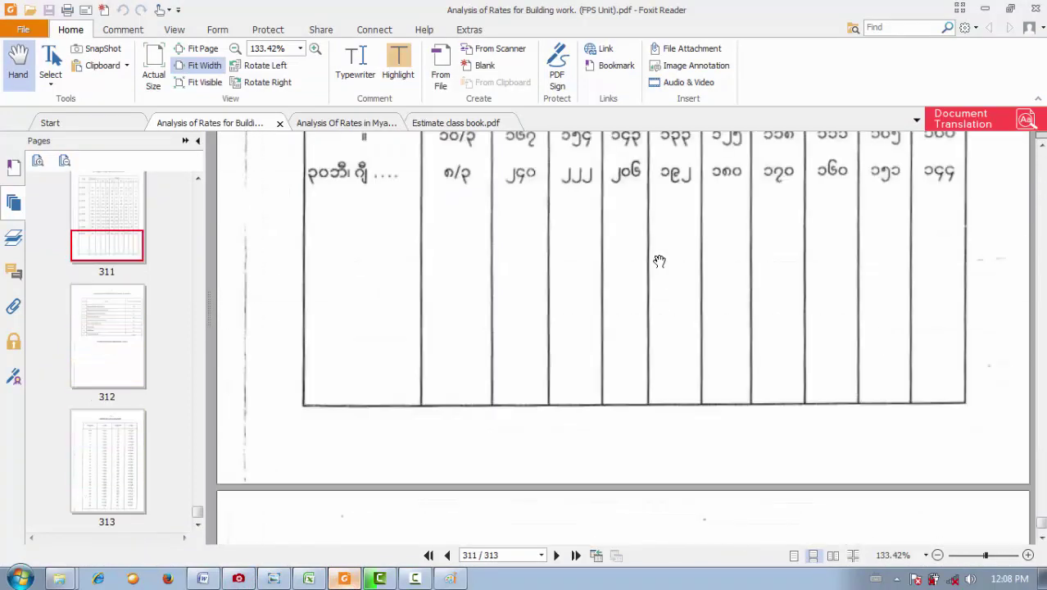
{"action": "scroll", "coordinate": [659, 261], "scroll_direction": "up", "scroll_amount": 15}
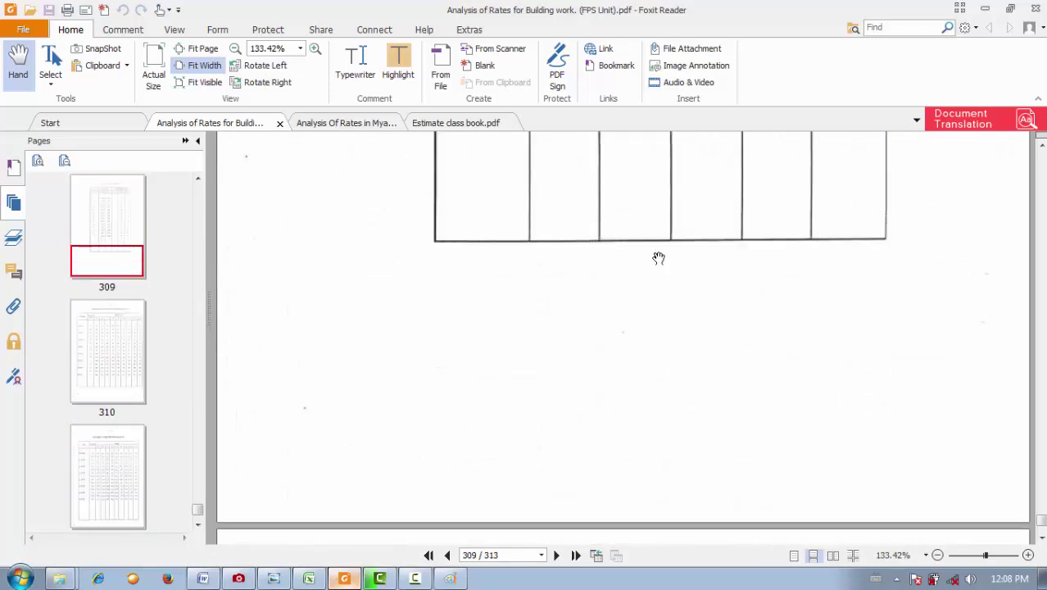
{"action": "scroll", "coordinate": [658, 258], "scroll_direction": "up", "scroll_amount": 15}
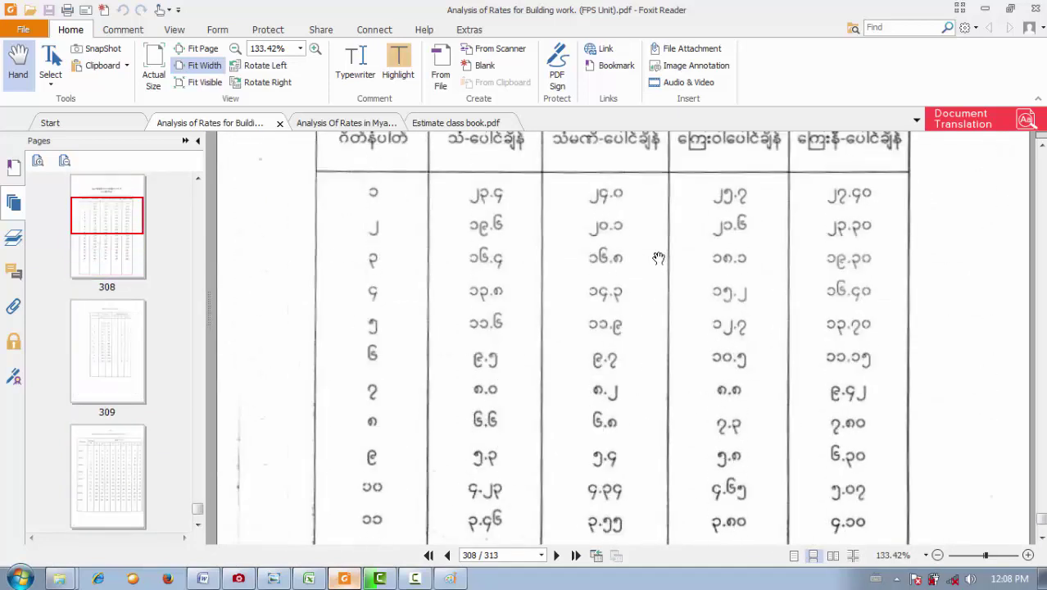
{"action": "scroll", "coordinate": [659, 258], "scroll_direction": "down", "scroll_amount": 10}
{"action": "scroll", "coordinate": [659, 258], "scroll_direction": "up", "scroll_amount": 20}
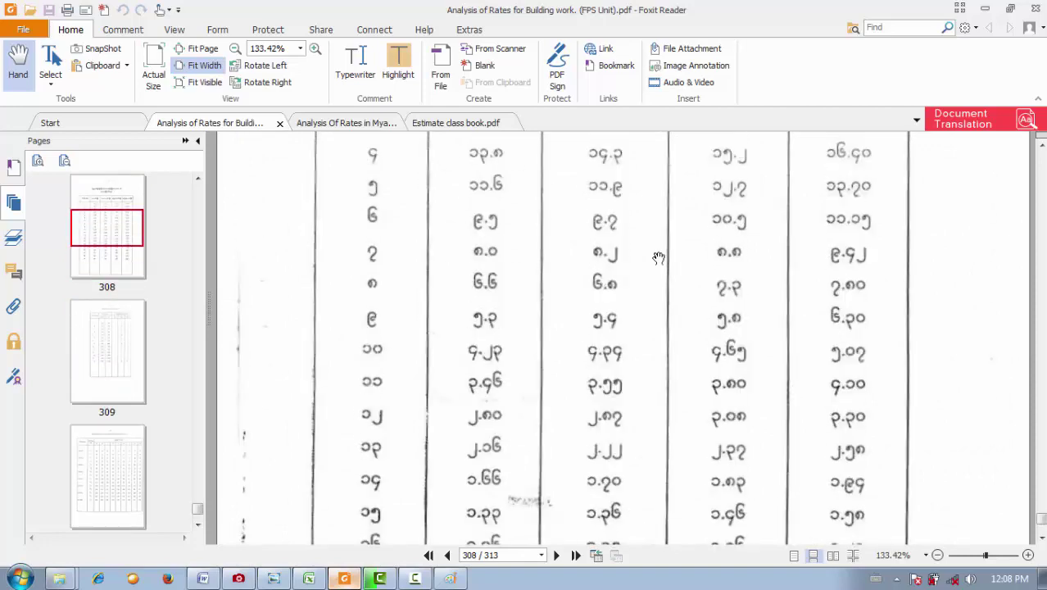
{"action": "scroll", "coordinate": [659, 258], "scroll_direction": "up", "scroll_amount": 20}
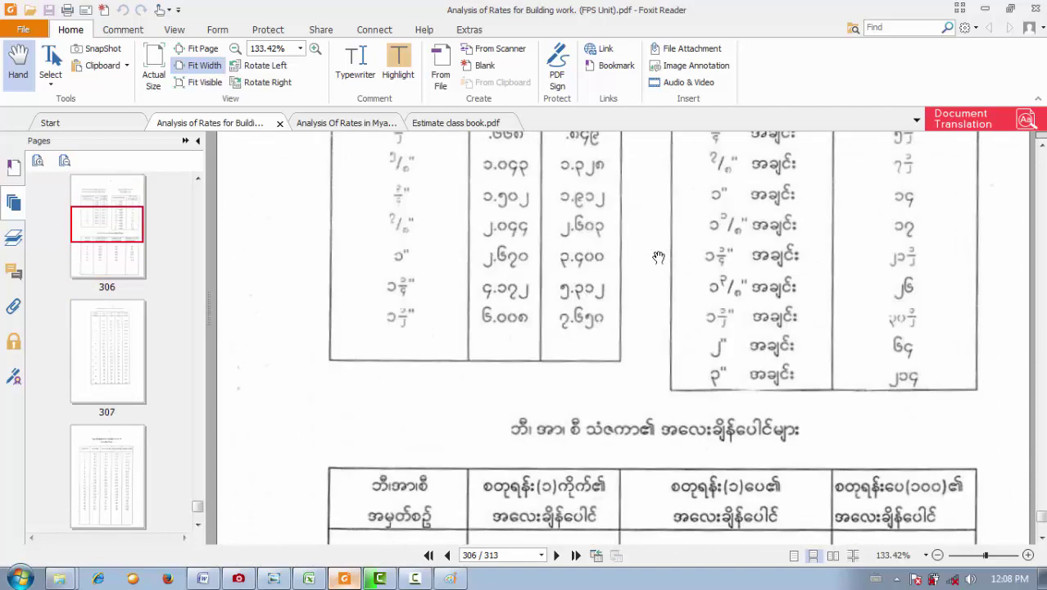
{"action": "scroll", "coordinate": [659, 257], "scroll_direction": "up", "scroll_amount": 10}
{"action": "scroll", "coordinate": [658, 258], "scroll_direction": "up", "scroll_amount": 10}
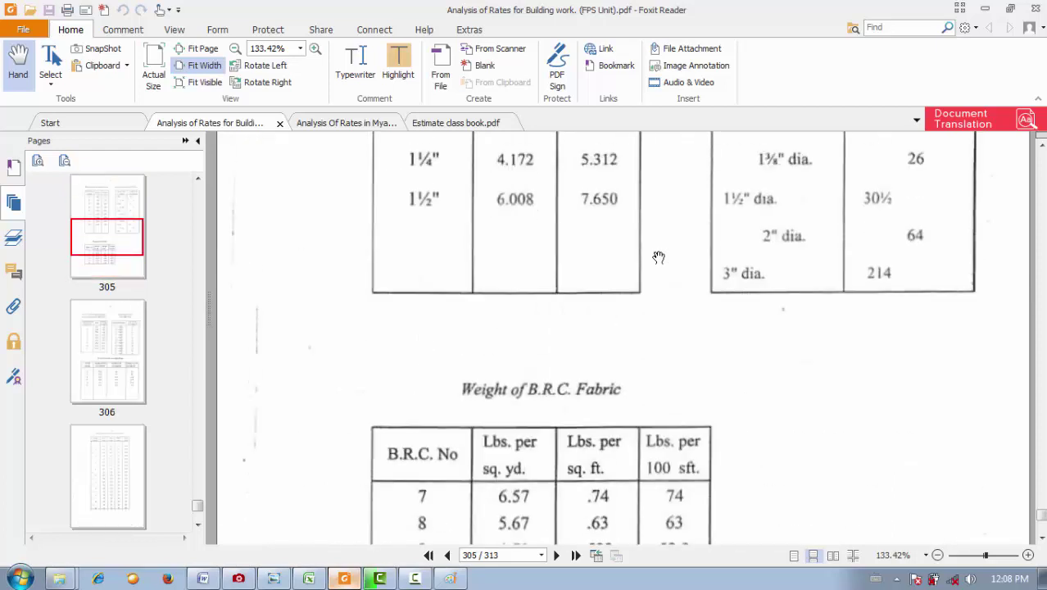
{"action": "scroll", "coordinate": [658, 258], "scroll_direction": "up", "scroll_amount": 8}
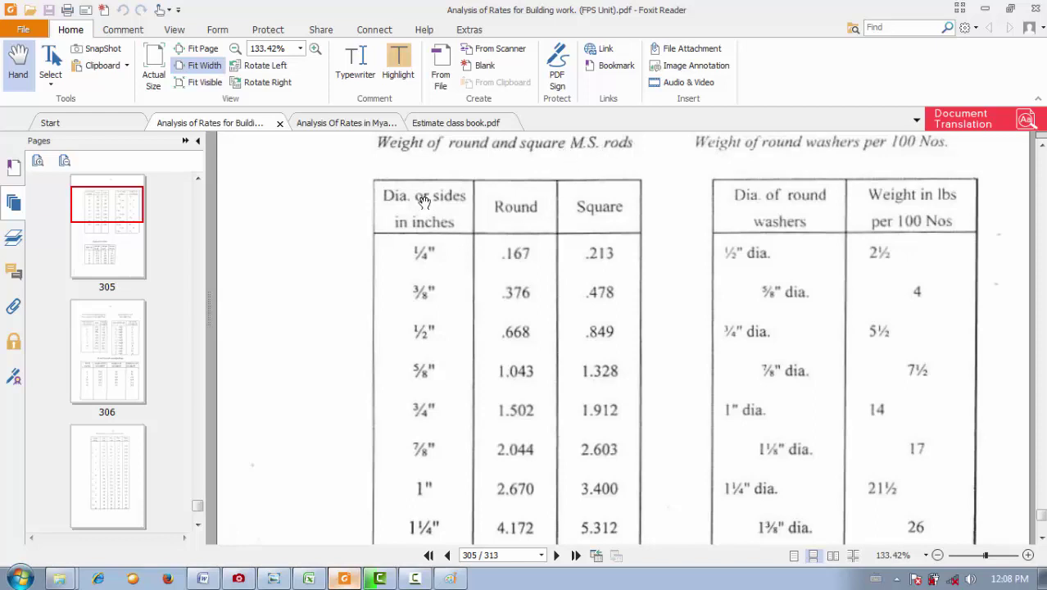
{"action": "left_click_drag", "start_coordinate": [430, 278], "coordinate": [436, 252]}
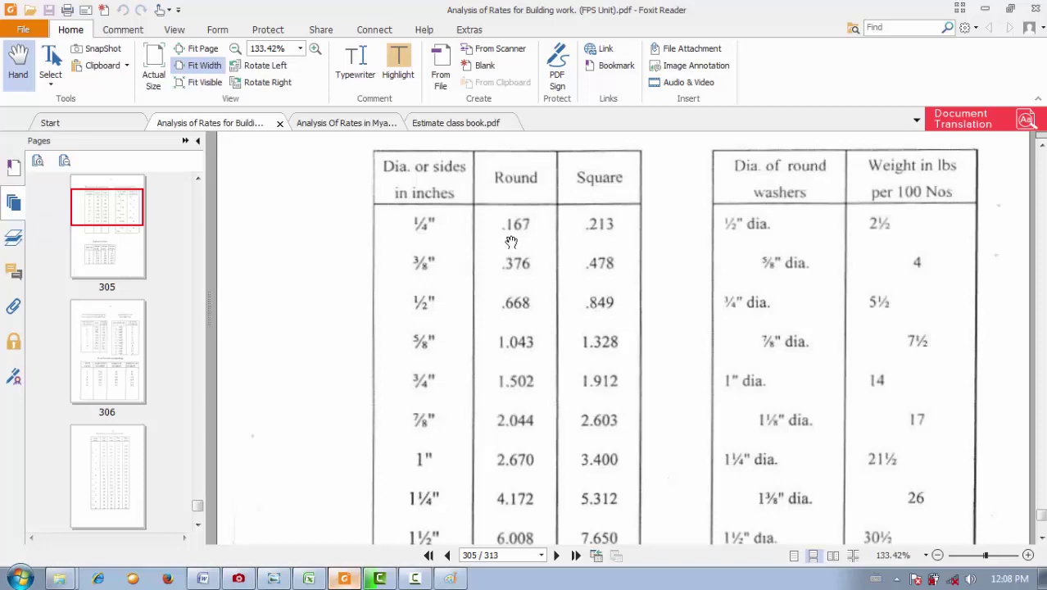
{"action": "scroll", "coordinate": [506, 239], "scroll_direction": "down", "scroll_amount": 1}
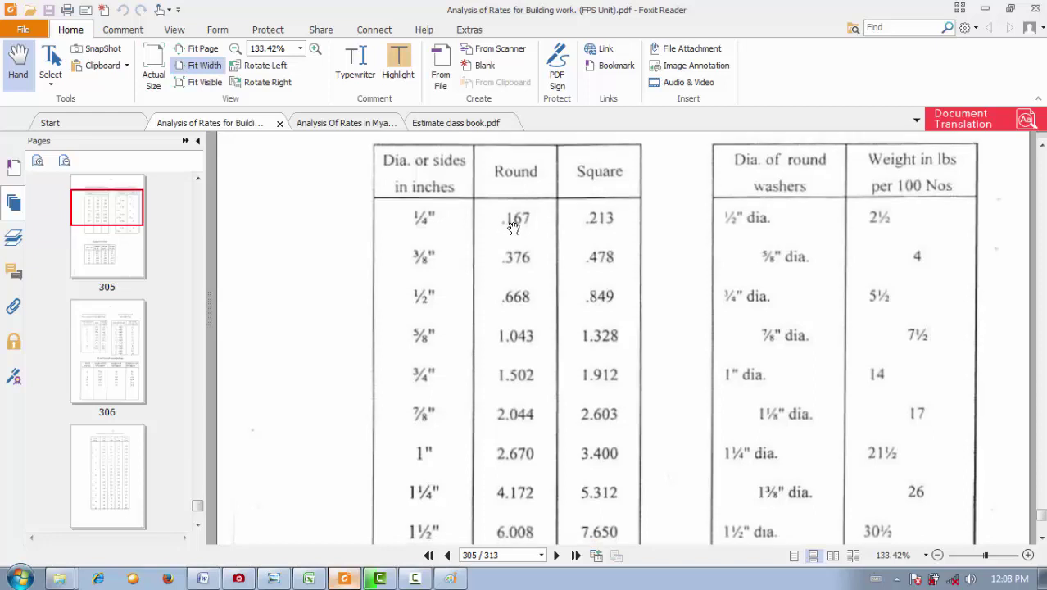
- Examine the round-bar weights for the 1/4" to 1 1/2" diameters in the M.S. rods table on page 305
{"action": "scroll", "coordinate": [474, 215], "scroll_direction": "up", "scroll_amount": 1}
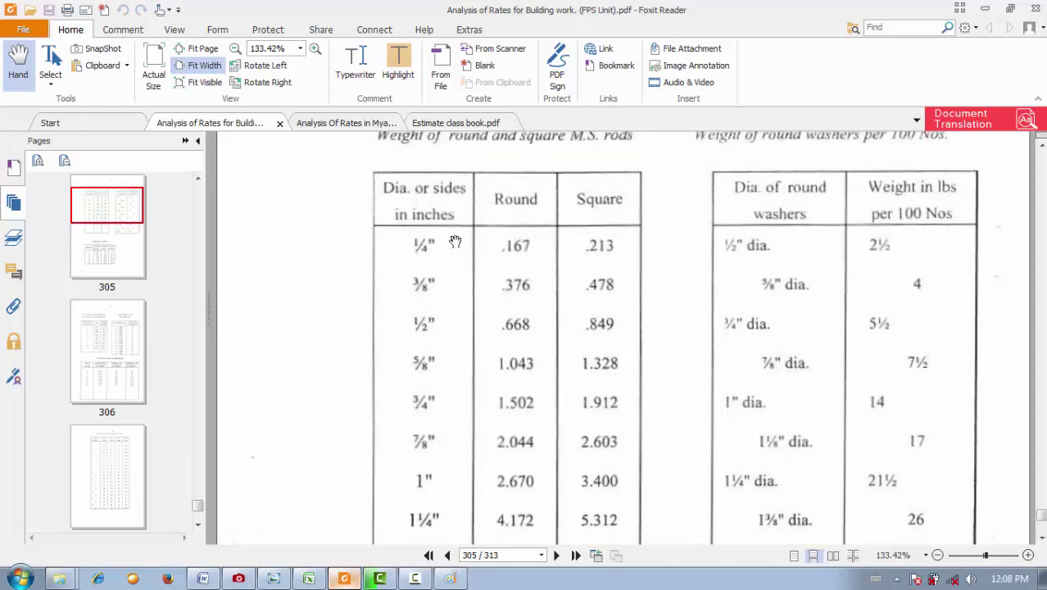
{"action": "scroll", "coordinate": [431, 254], "scroll_direction": "down", "scroll_amount": 3}
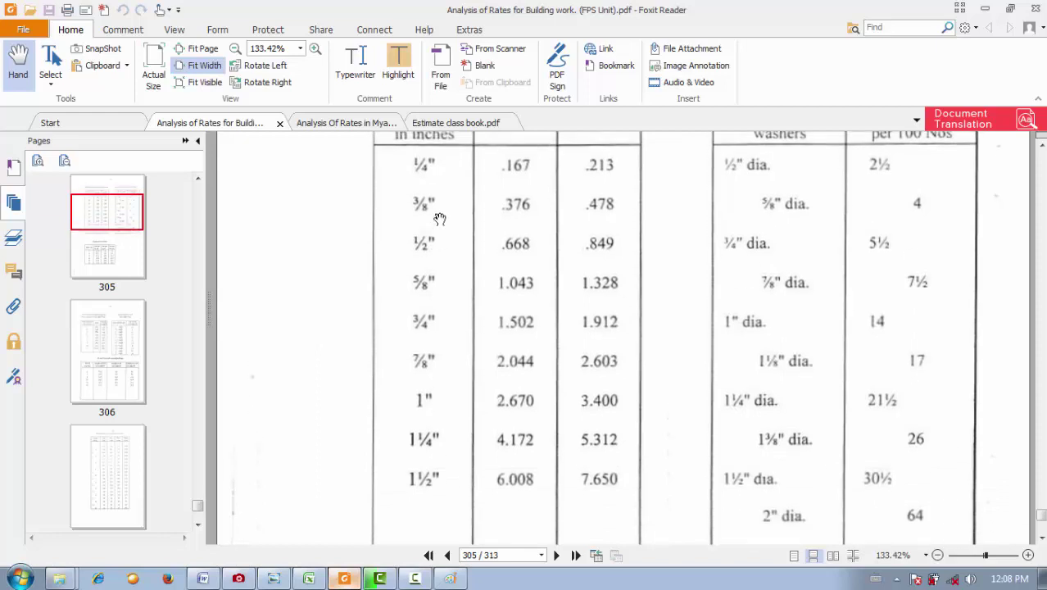
{"action": "scroll", "coordinate": [422, 286], "scroll_direction": "up", "scroll_amount": 2}
{"action": "scroll", "coordinate": [420, 296], "scroll_direction": "up", "scroll_amount": 3}
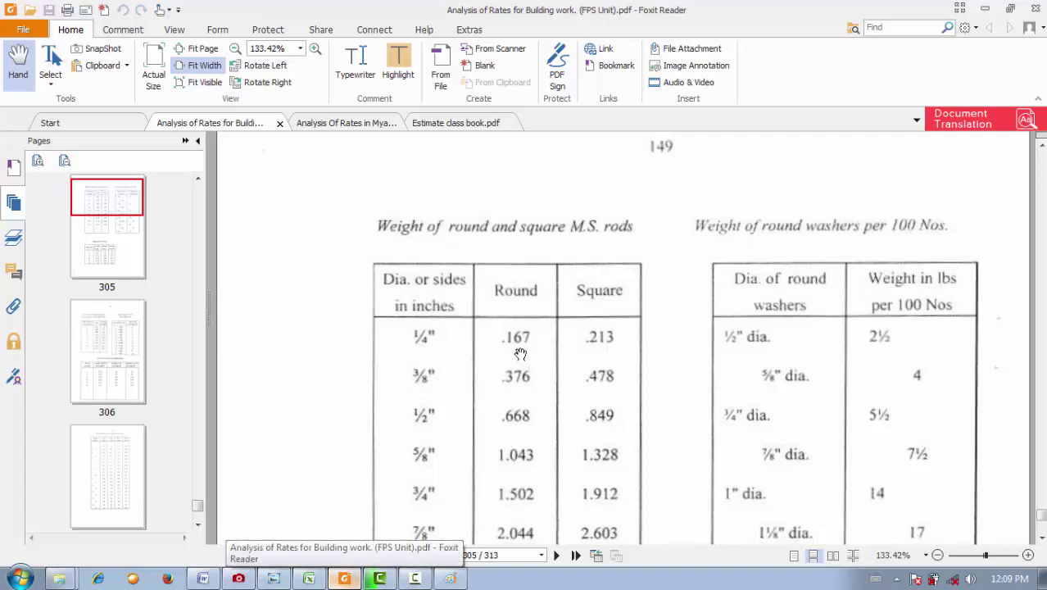
{"action": "scroll", "coordinate": [511, 328], "scroll_direction": "down", "scroll_amount": 1}
{"action": "scroll", "coordinate": [479, 343], "scroll_direction": "down", "scroll_amount": 1}
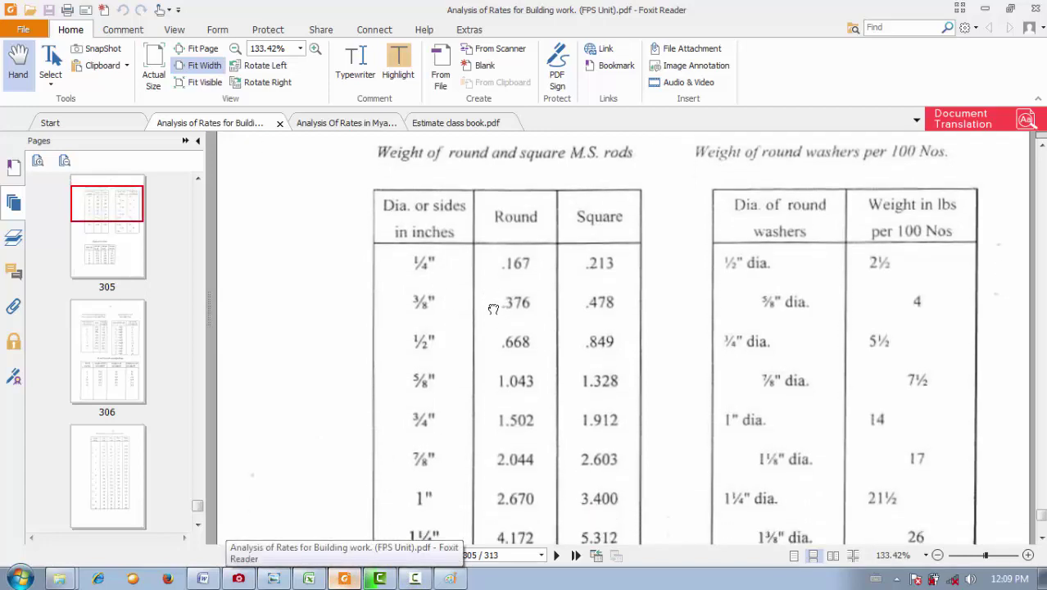
- Switch to the Excel workbook and enter the 16mm bar unit weight formula =2.67*(16/25.4)^2 in N147 of the D M sheet
{"action": "left_click", "coordinate": [310, 578]}
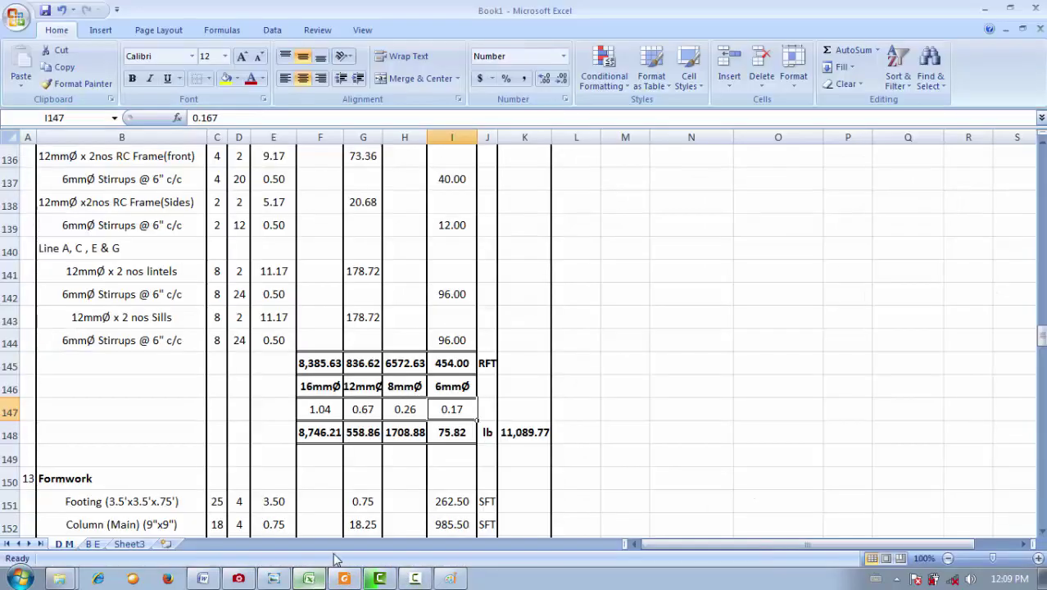
{"action": "left_click", "coordinate": [676, 408]}
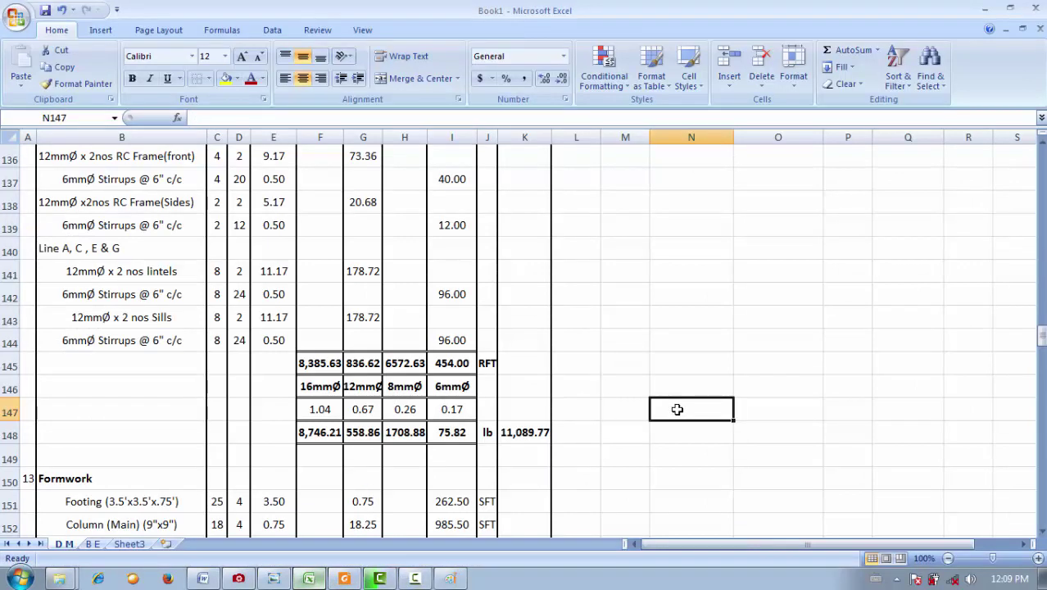
{"action": "type", "text": "="}
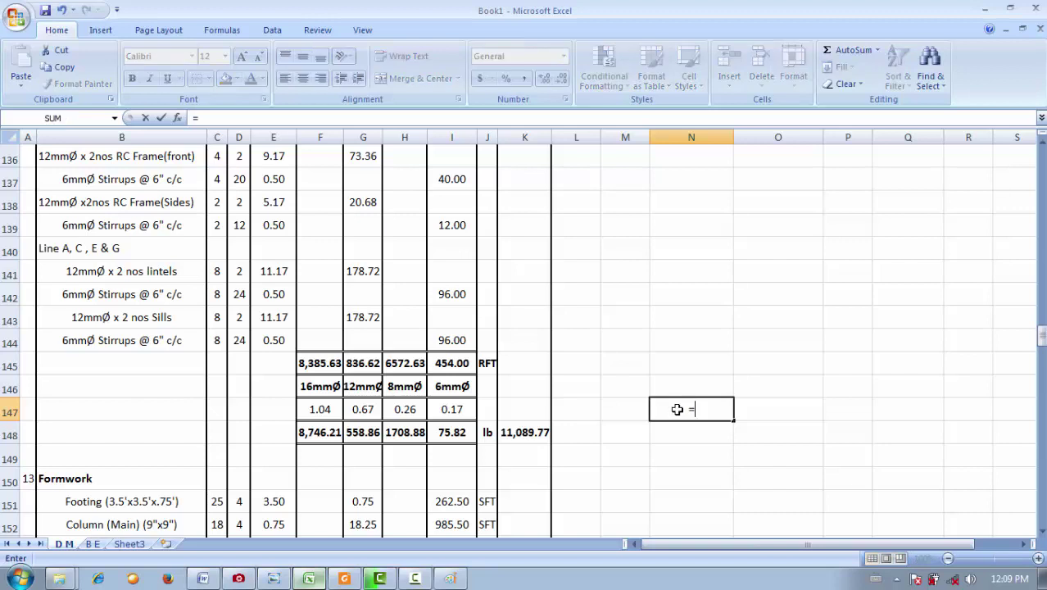
{"action": "type", "text": "2.67*("}
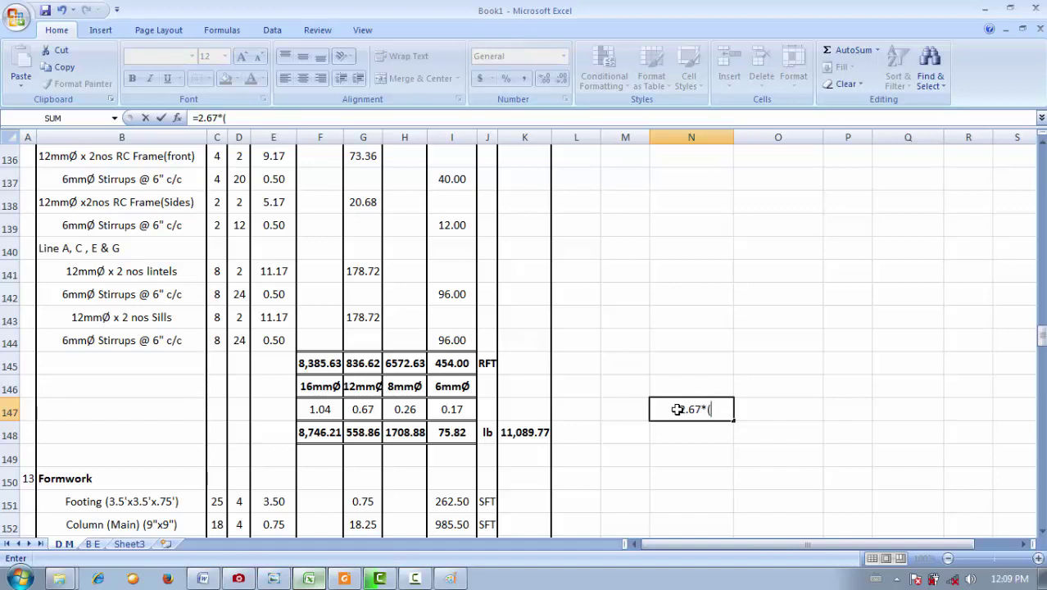
{"action": "type", "text": "D"}
{"action": "key", "text": "BackSpace"}
{"action": "type", "text": "16/25.4)^2"}
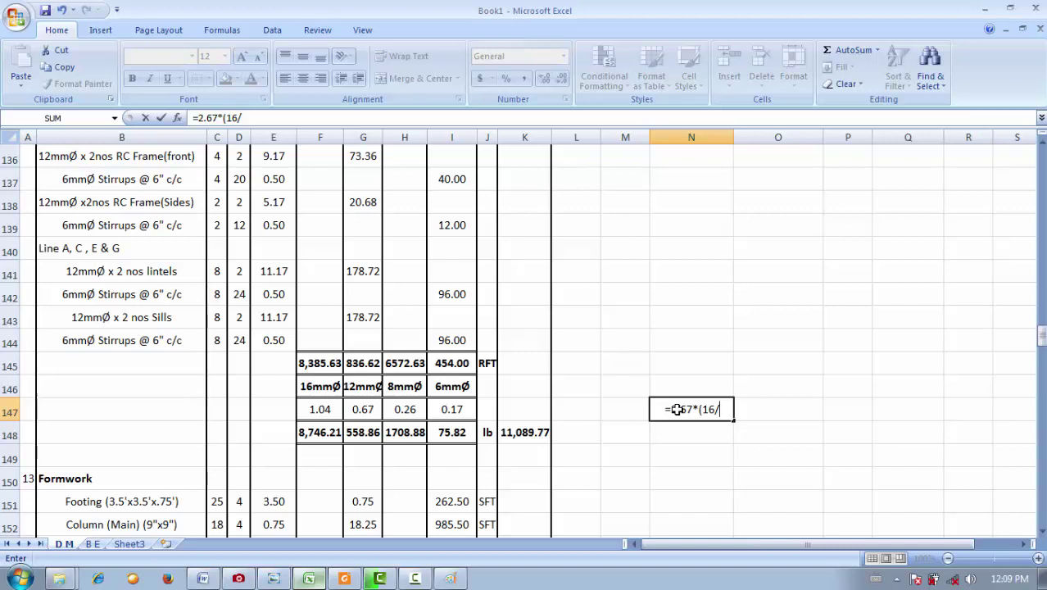
{"action": "type", "text": "25.4"}
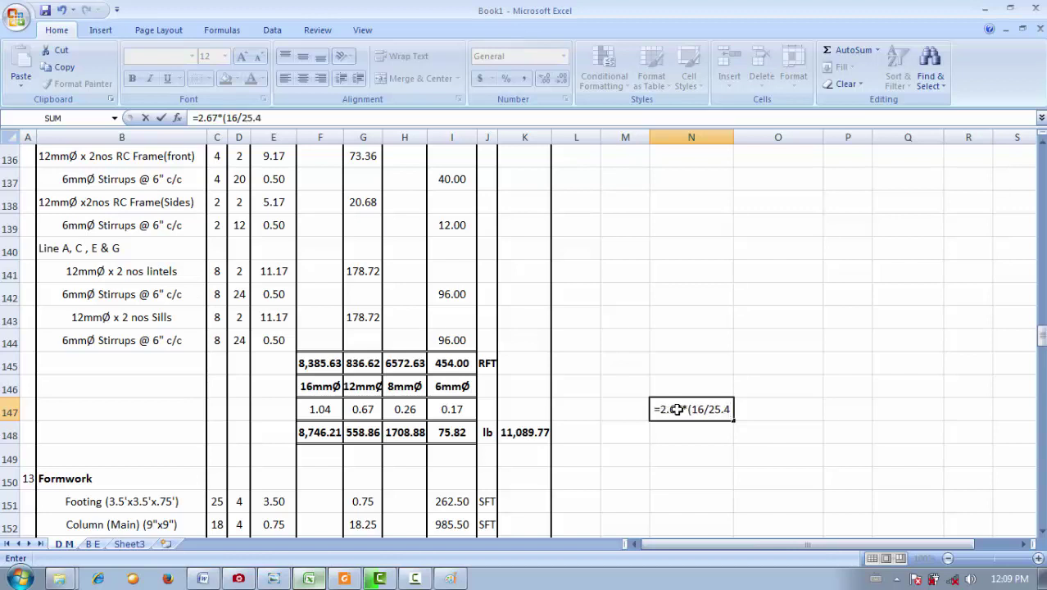
{"action": "type", "text": ")"}
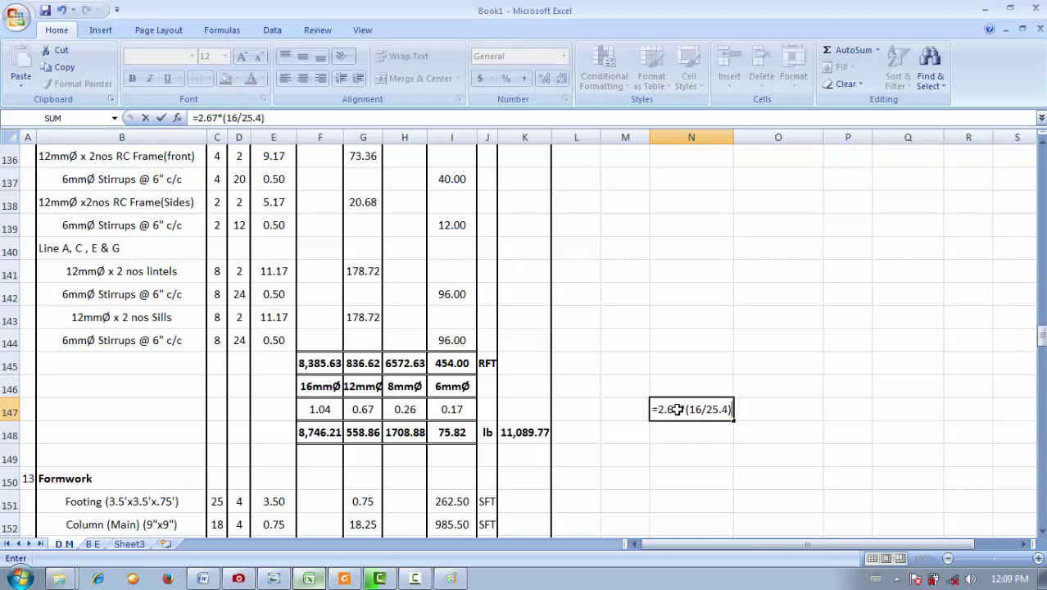
{"action": "type", "text": "^2"}
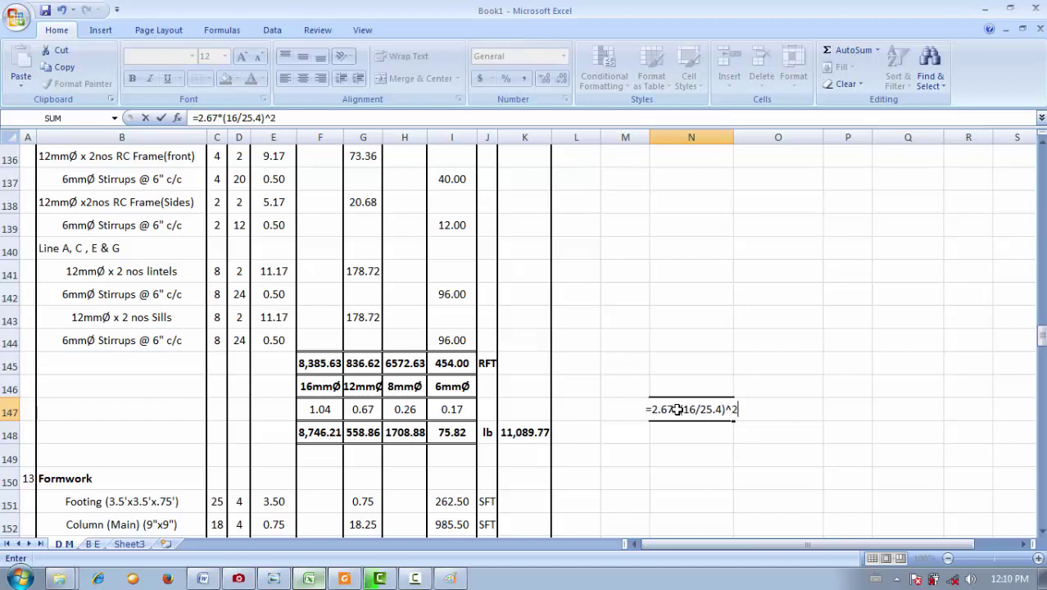
{"action": "key", "text": "Return"}
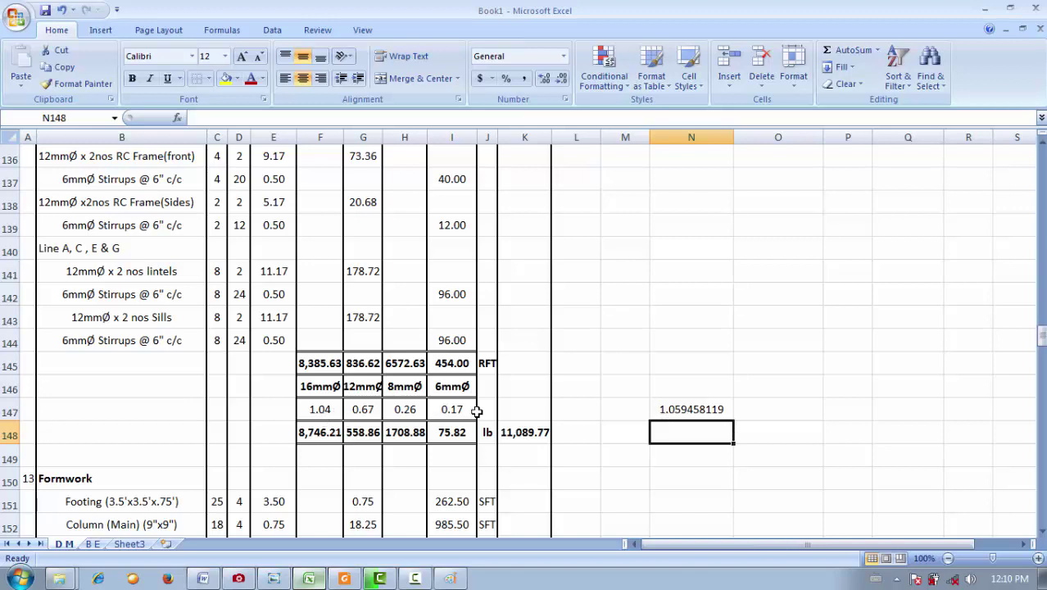
- Compare the row 147 bar unit weights with the N147 formula and the rod weight table in Foxit Reader, returning to Excel
{"action": "left_click", "coordinate": [407, 407]}
{"action": "left_click", "coordinate": [328, 407]}
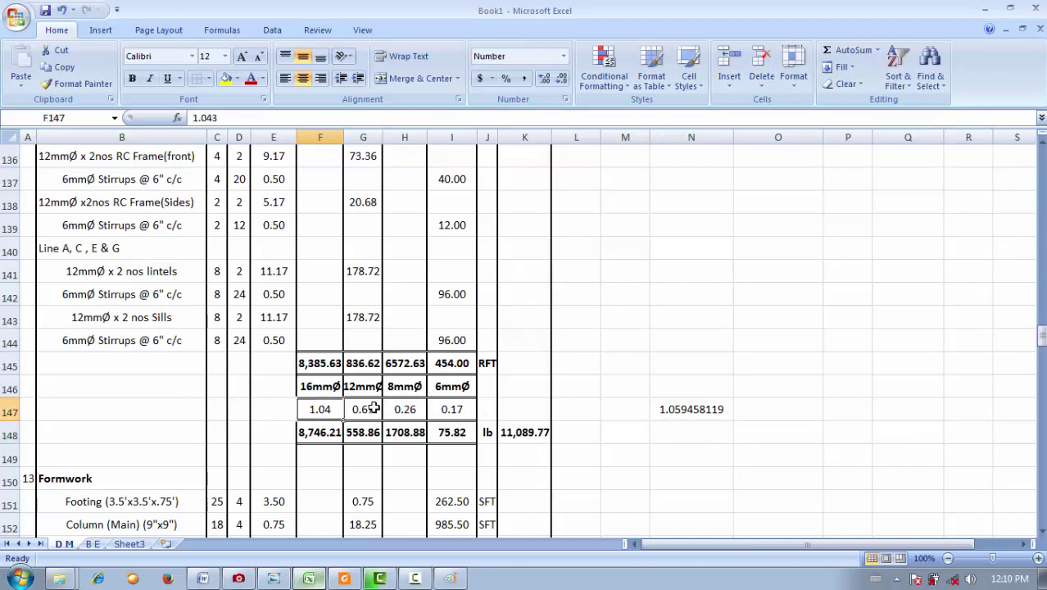
{"action": "left_click", "coordinate": [365, 409]}
{"action": "left_click", "coordinate": [405, 408]}
{"action": "left_click", "coordinate": [460, 411]}
{"action": "left_click", "coordinate": [319, 408]}
{"action": "left_click", "coordinate": [511, 434]}
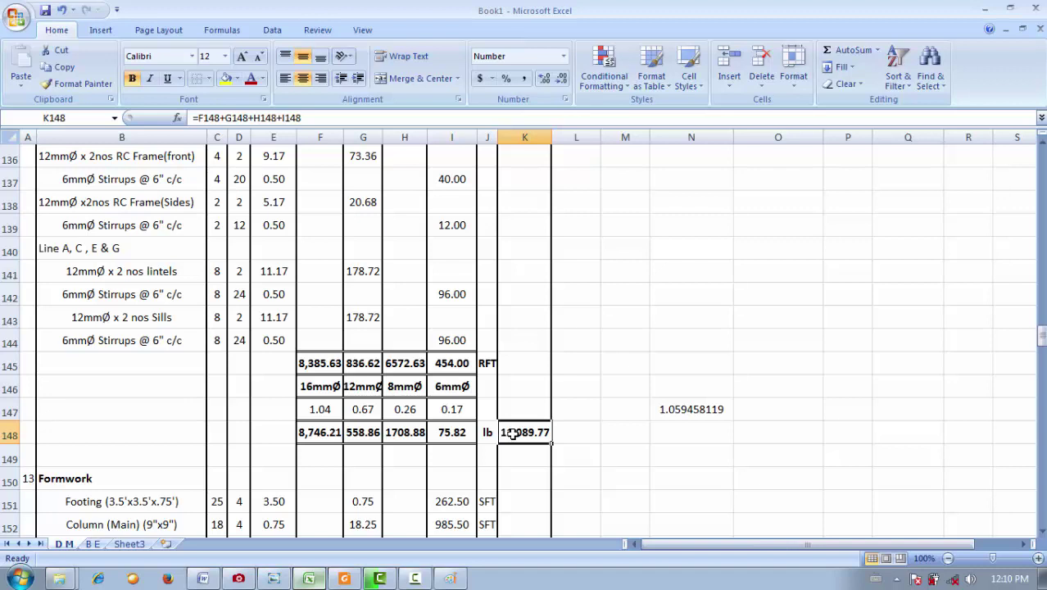
{"action": "left_click", "coordinate": [687, 412]}
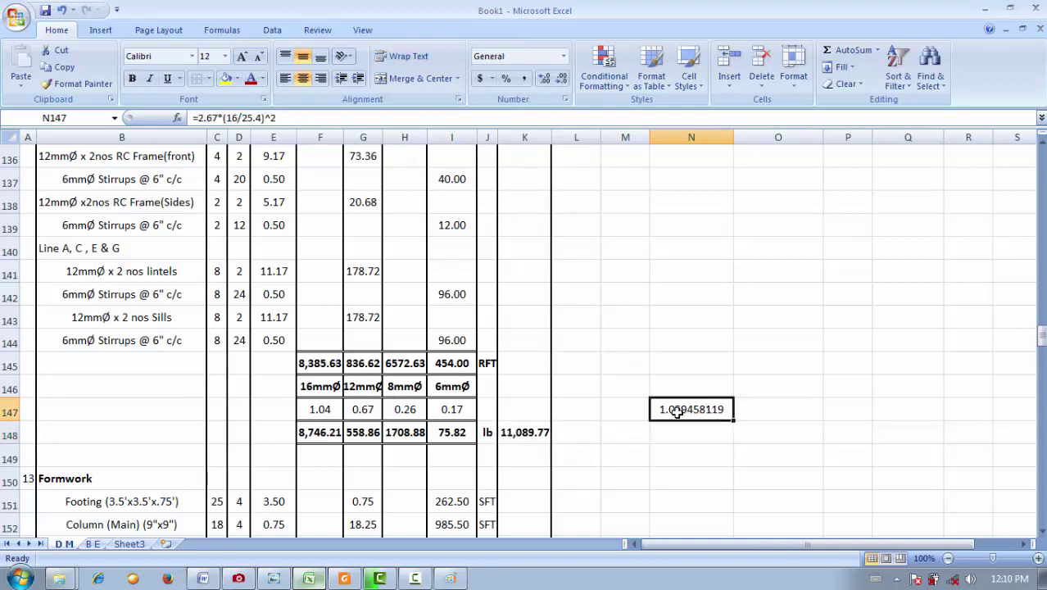
{"action": "left_click_drag", "start_coordinate": [320, 410], "coordinate": [452, 409]}
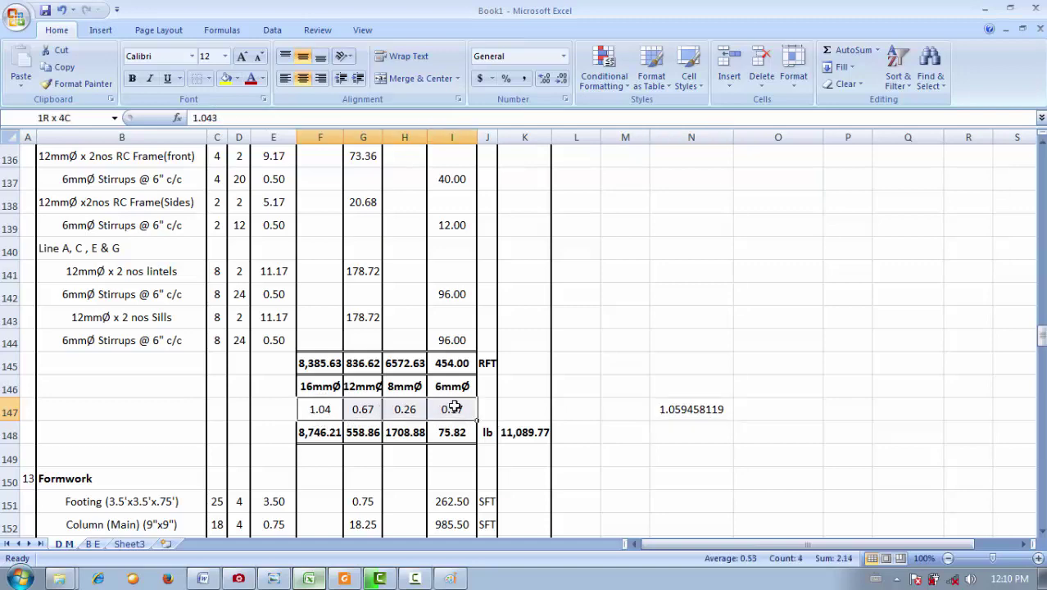
{"action": "left_click", "coordinate": [316, 580]}
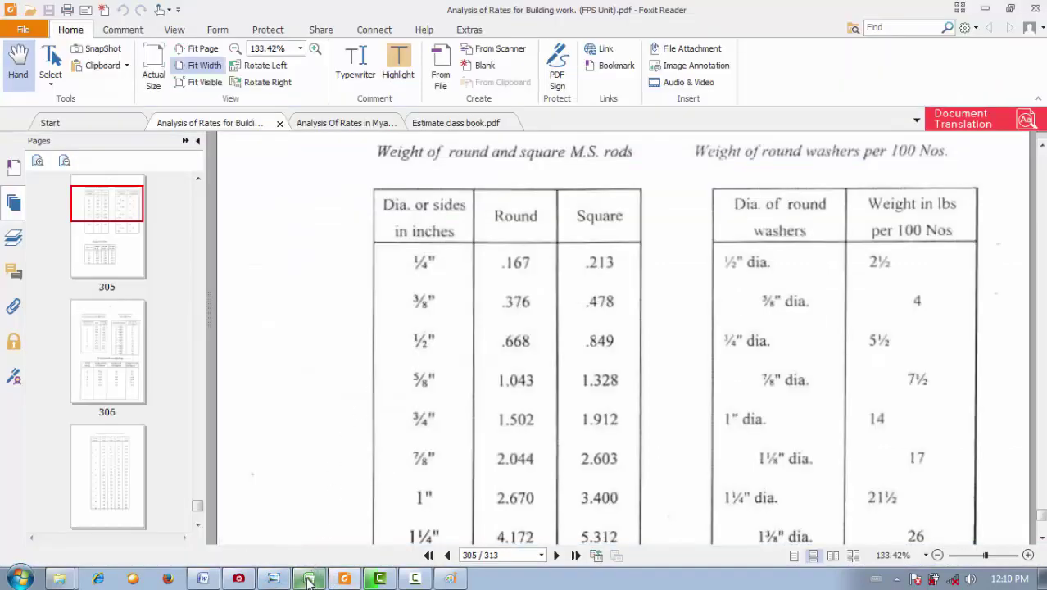
{"action": "left_click", "coordinate": [309, 579]}
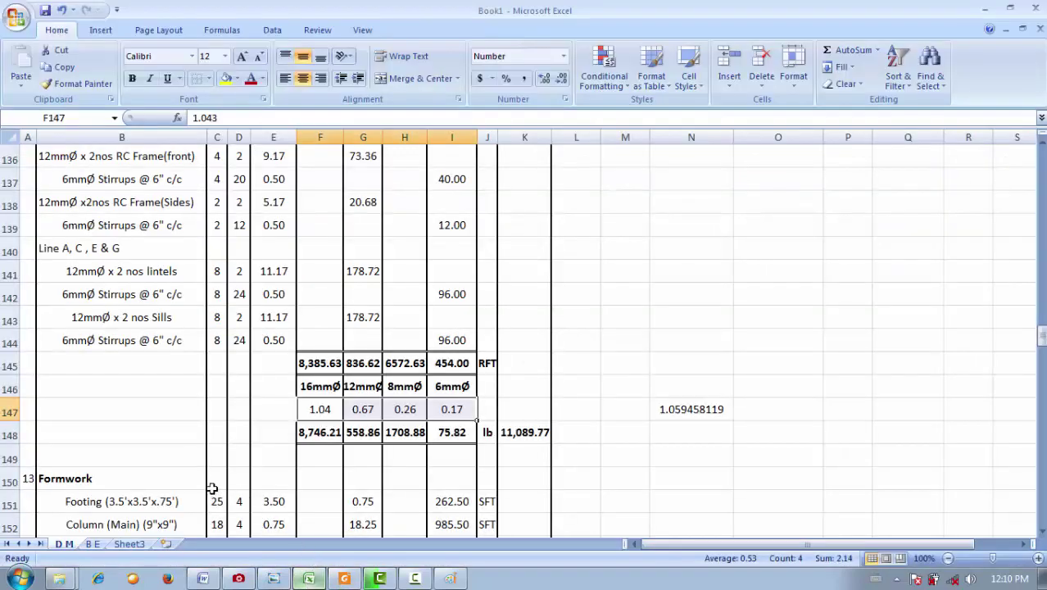
- Check the rebar weight link in C77 of the B E sheet and the 16mm bar lengths summed in F145 of the D M sheet
{"action": "left_click", "coordinate": [93, 544]}
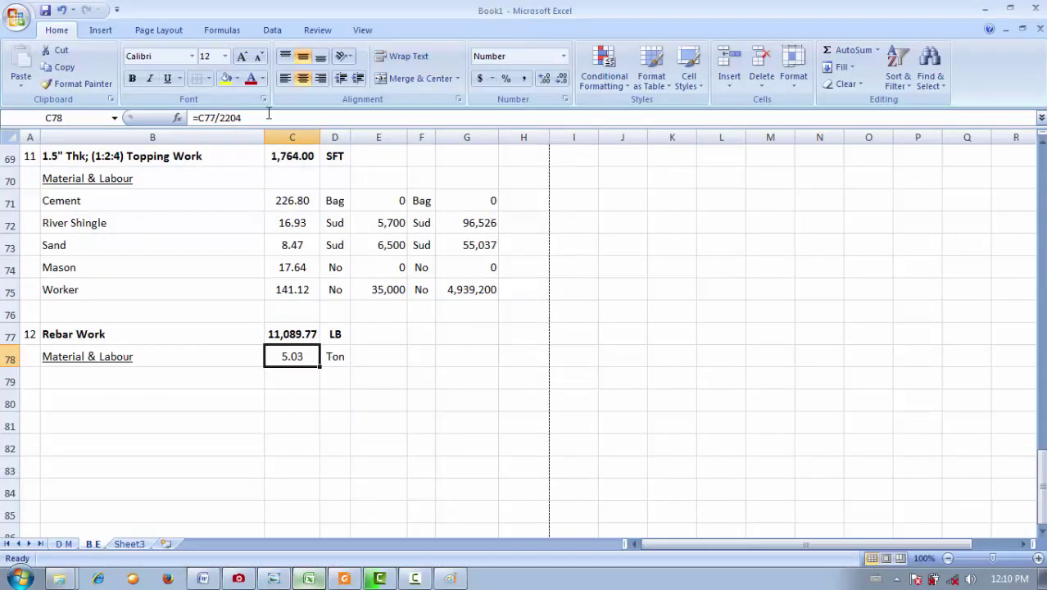
{"action": "left_click", "coordinate": [292, 336]}
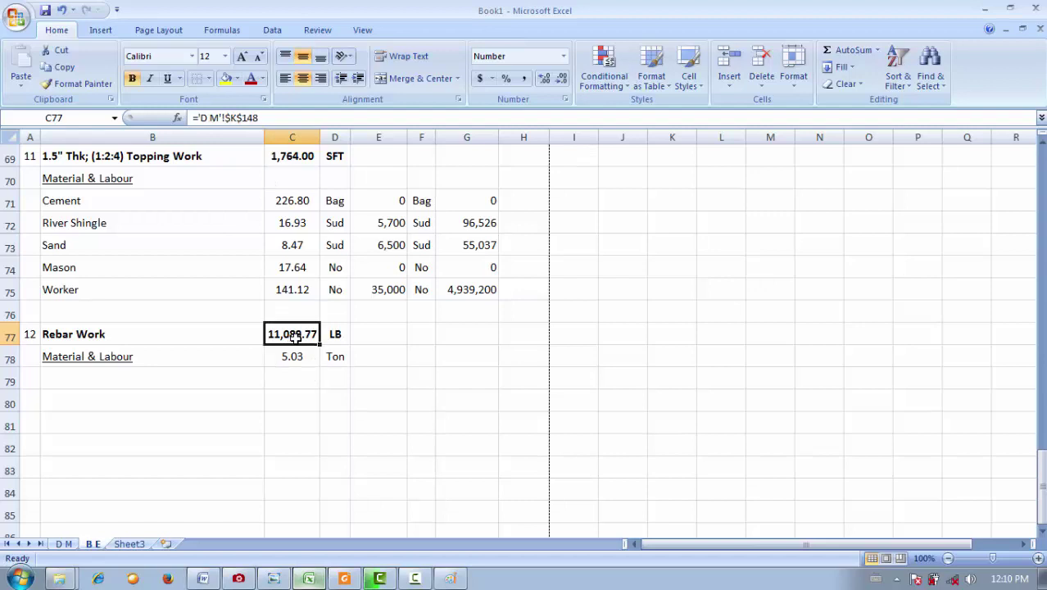
{"action": "left_click", "coordinate": [64, 544]}
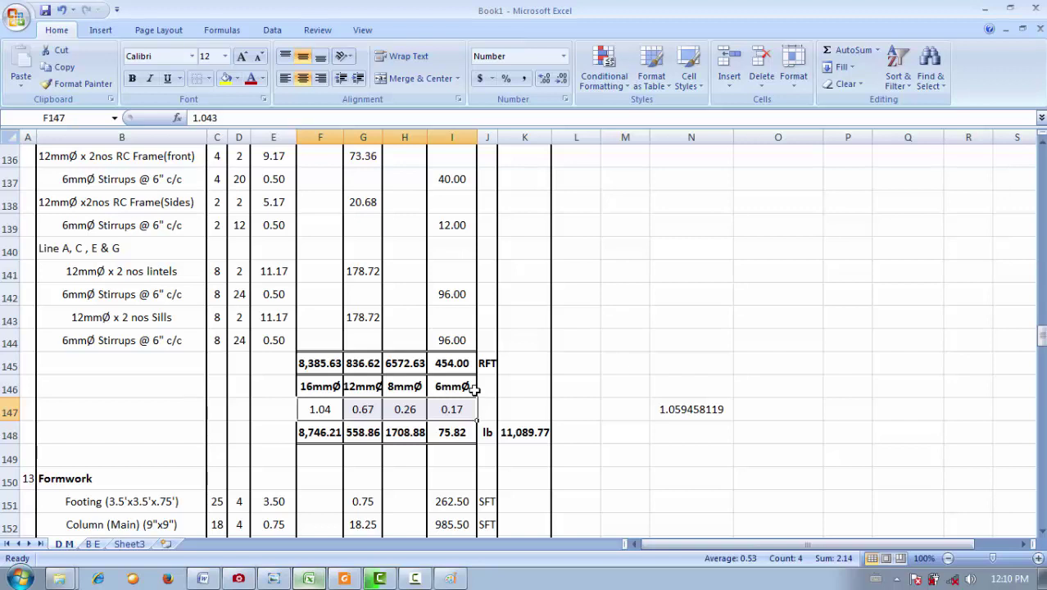
{"action": "left_click", "coordinate": [320, 366]}
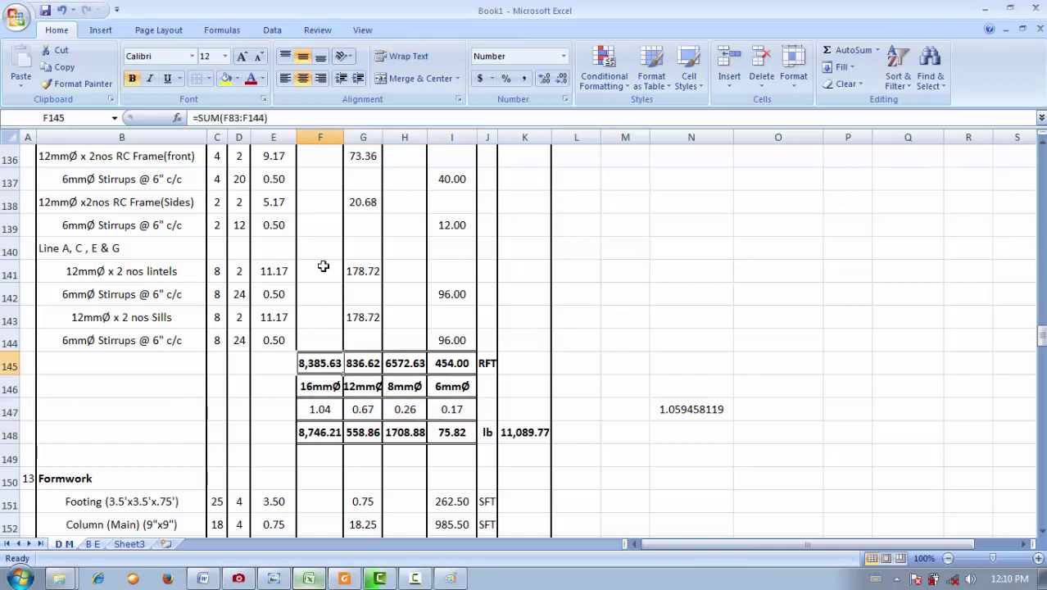
{"action": "scroll", "coordinate": [321, 264], "scroll_direction": "up", "scroll_amount": 3}
{"action": "scroll", "coordinate": [282, 294], "scroll_direction": "up", "scroll_amount": 15}
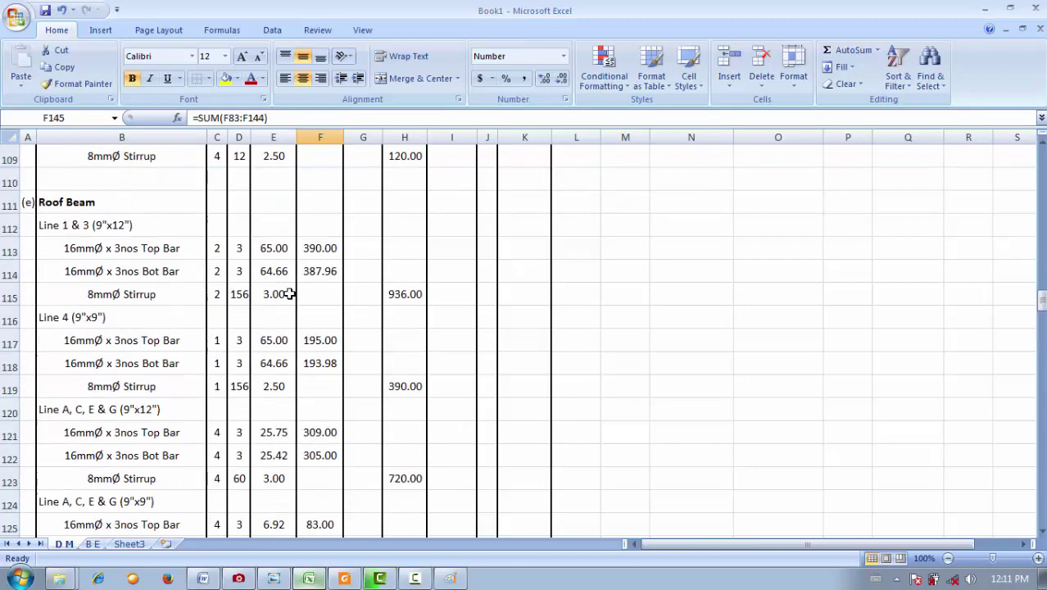
{"action": "scroll", "coordinate": [317, 293], "scroll_direction": "down", "scroll_amount": 20}
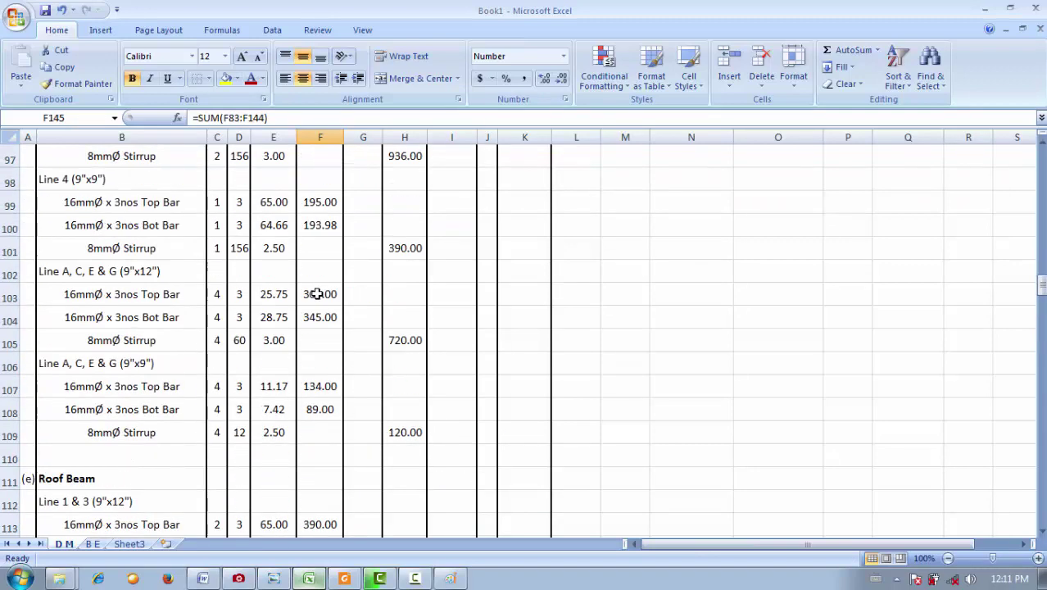
{"action": "scroll", "coordinate": [312, 289], "scroll_direction": "up", "scroll_amount": 5}
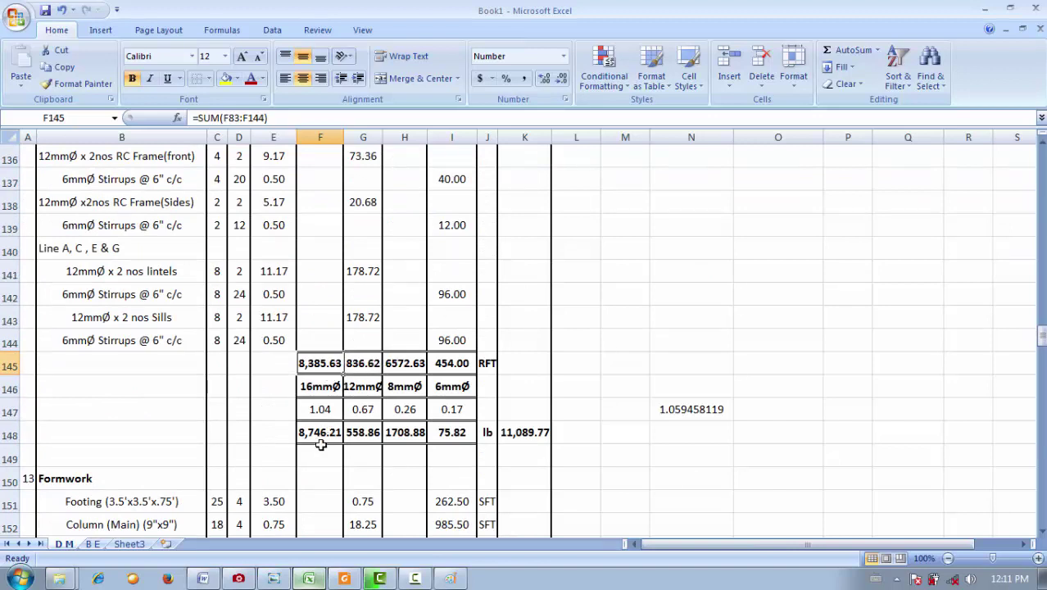
- Review the unit weight factors in F147 to I147 for each bar diameter against the calculated 16mm weight in N147
{"action": "left_click", "coordinate": [321, 412]}
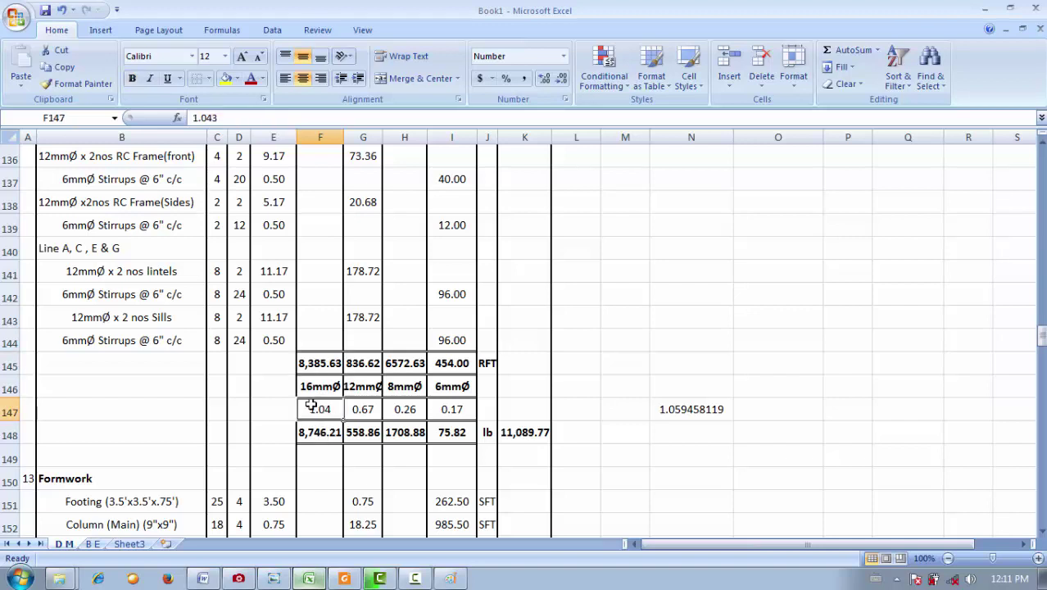
{"action": "left_click", "coordinate": [359, 413]}
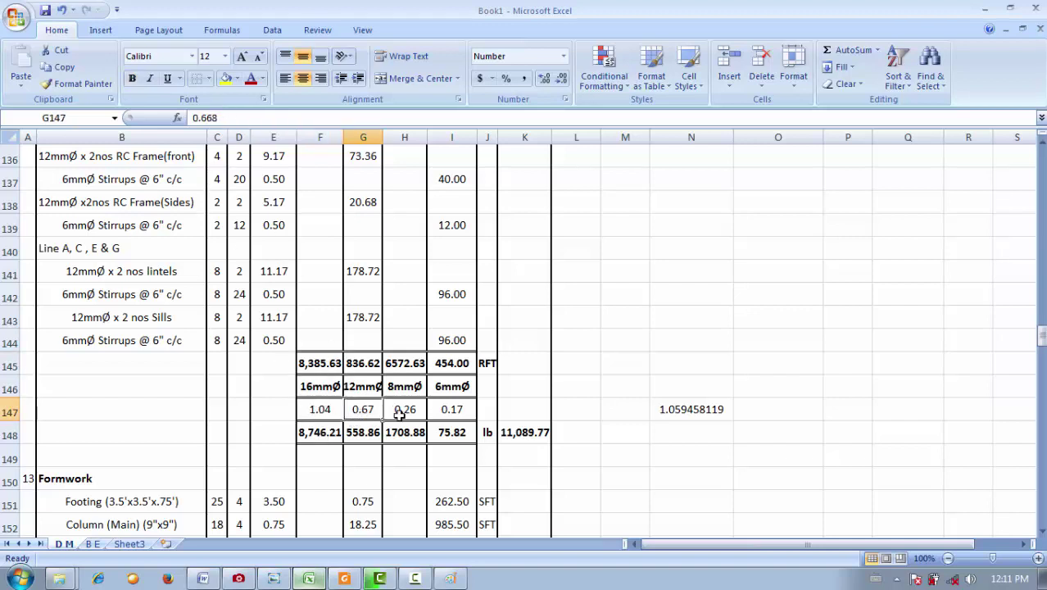
{"action": "left_click", "coordinate": [398, 414]}
{"action": "left_click", "coordinate": [448, 409]}
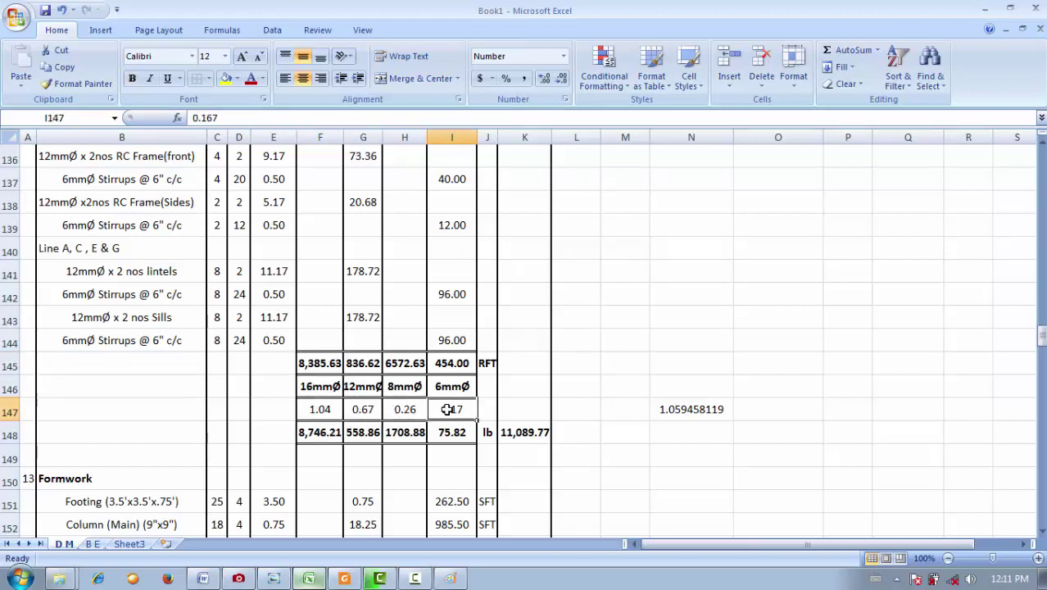
{"action": "left_click", "coordinate": [407, 413]}
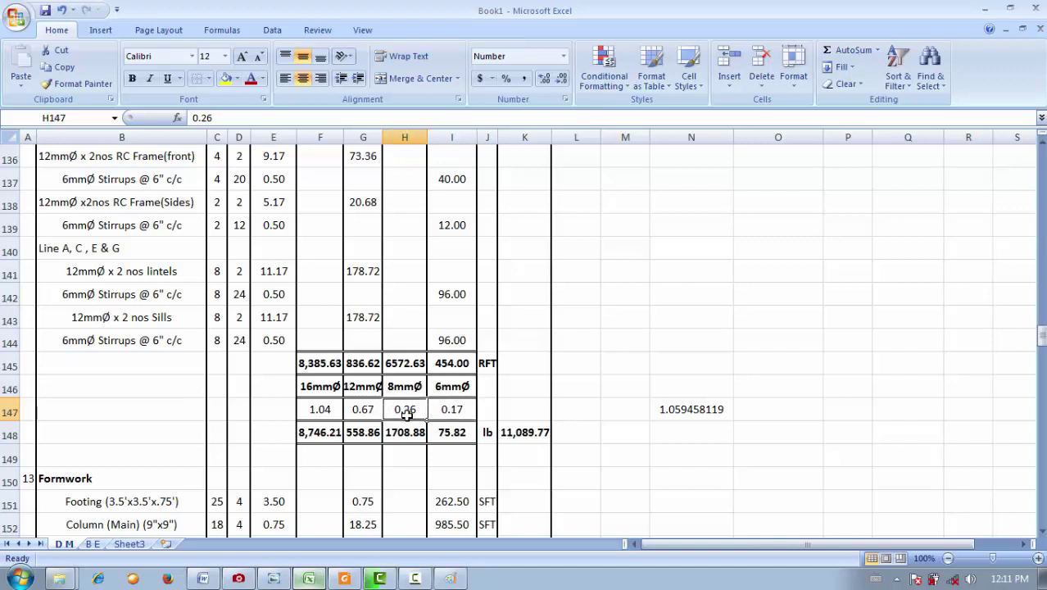
{"action": "left_click", "coordinate": [452, 409]}
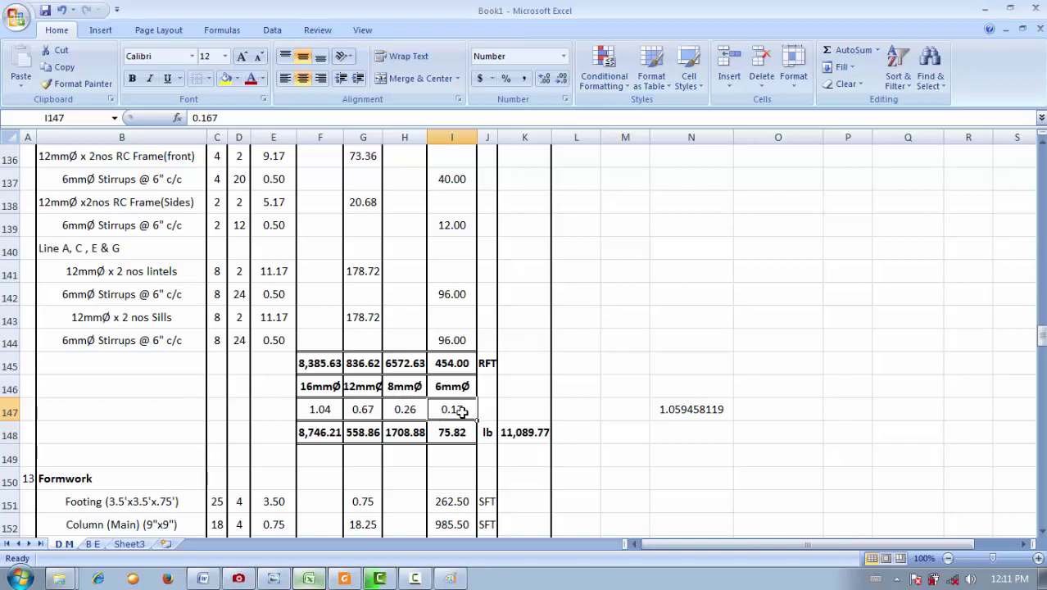
{"action": "left_click", "coordinate": [399, 410]}
{"action": "left_click", "coordinate": [357, 410]}
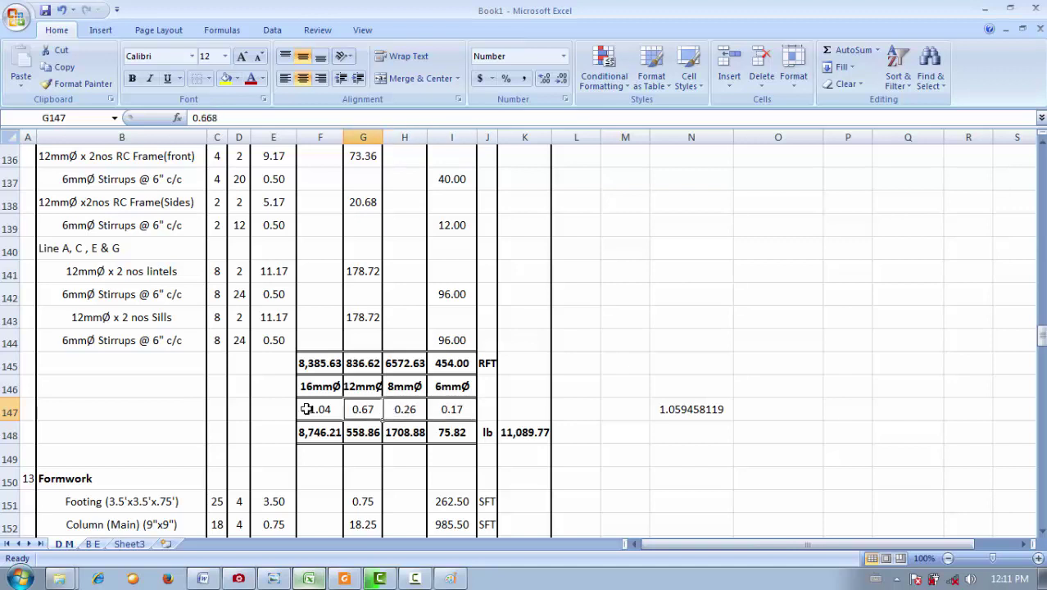
{"action": "left_click", "coordinate": [313, 410]}
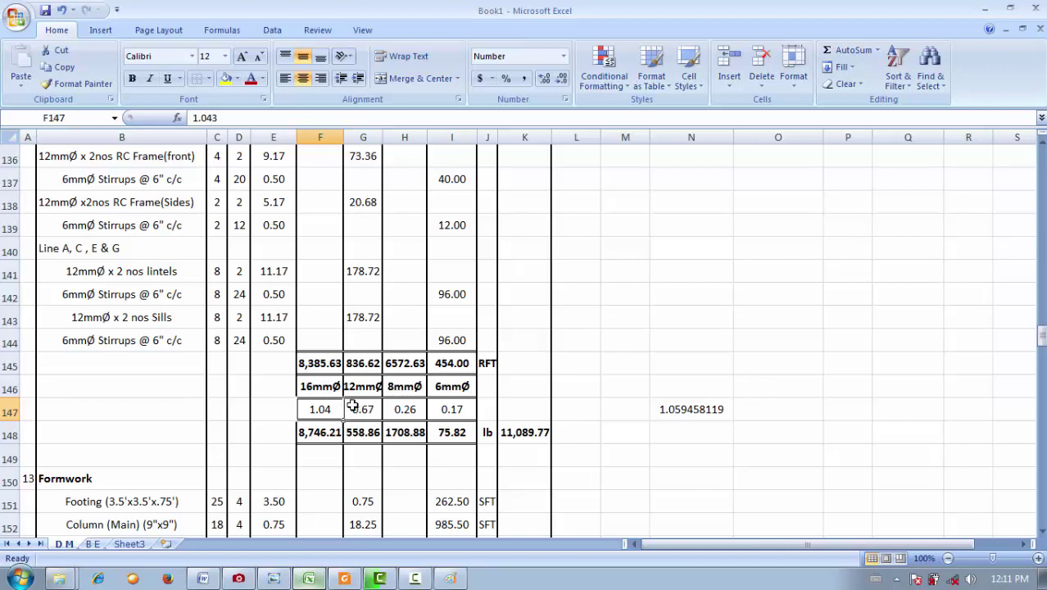
{"action": "left_click_drag", "start_coordinate": [321, 410], "coordinate": [460, 409]}
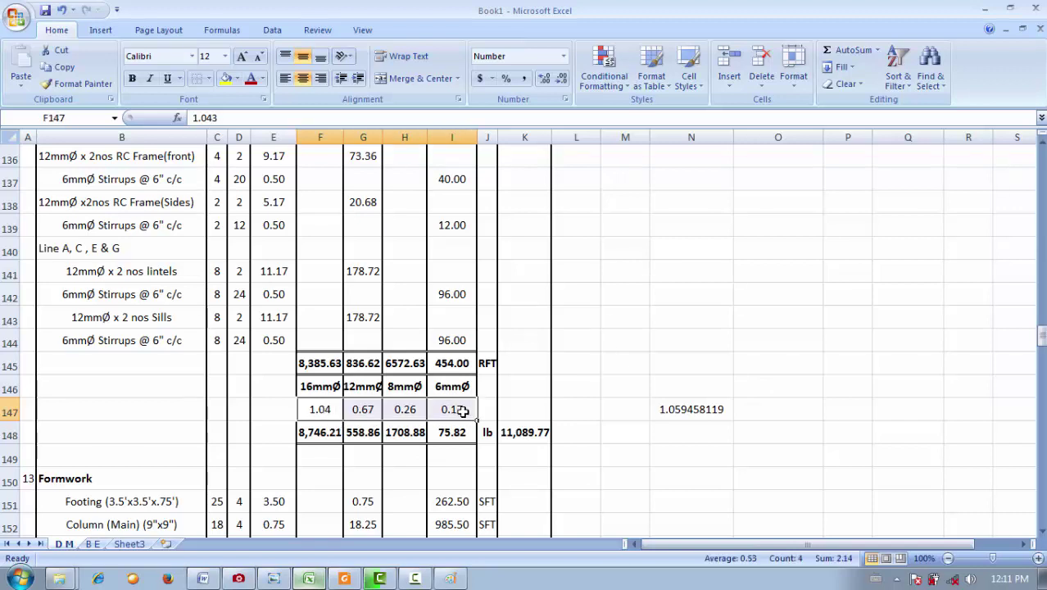
{"action": "left_click", "coordinate": [663, 410]}
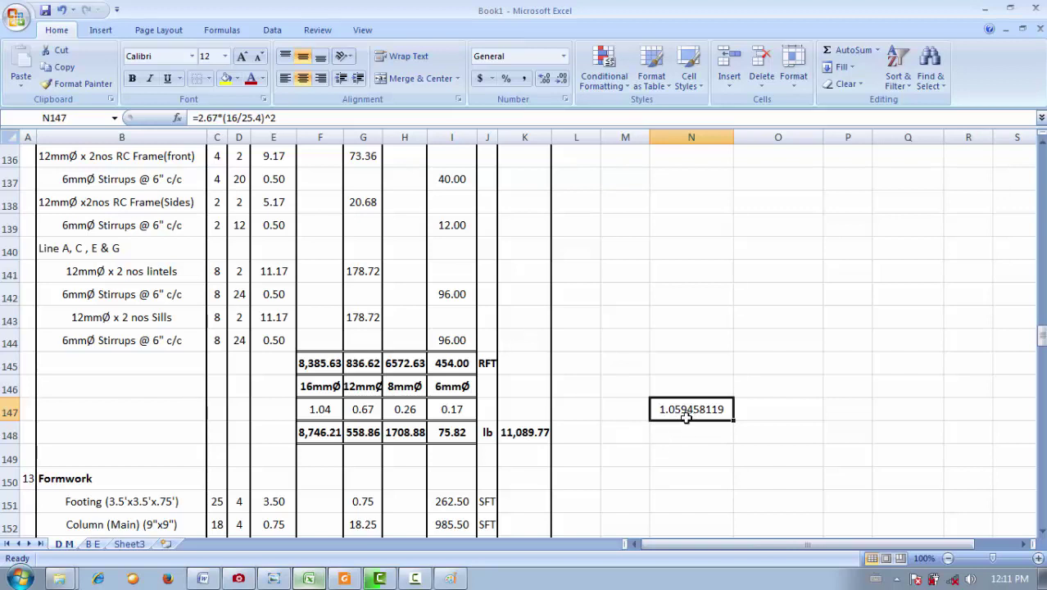
- Recheck the rod weight table in Foxit Reader and review the rebar tonnage formula in C78 of the B E sheet in Excel
{"action": "left_click", "coordinate": [310, 578]}
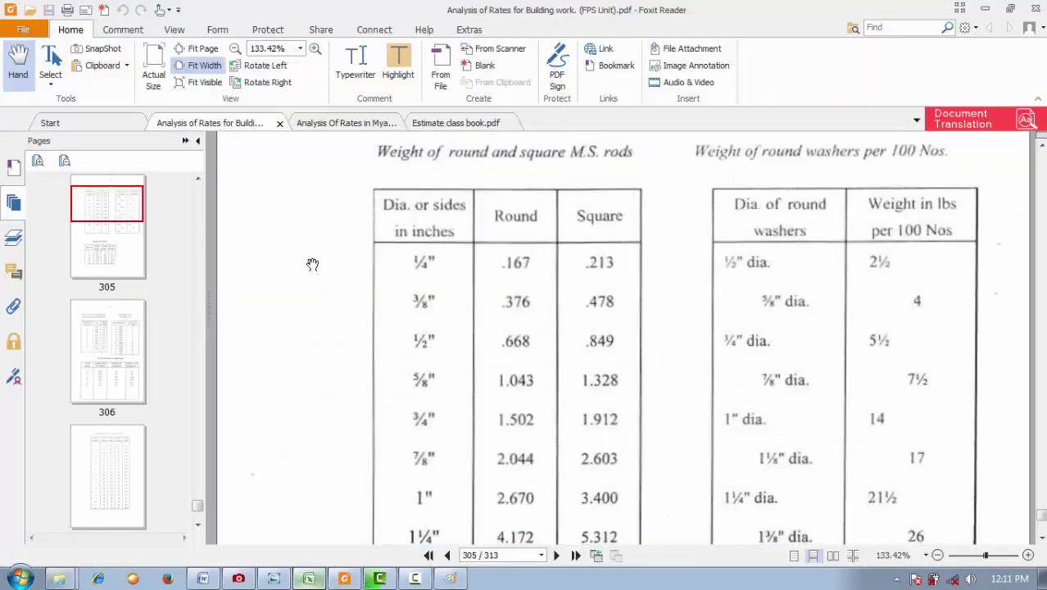
{"action": "left_click", "coordinate": [308, 578]}
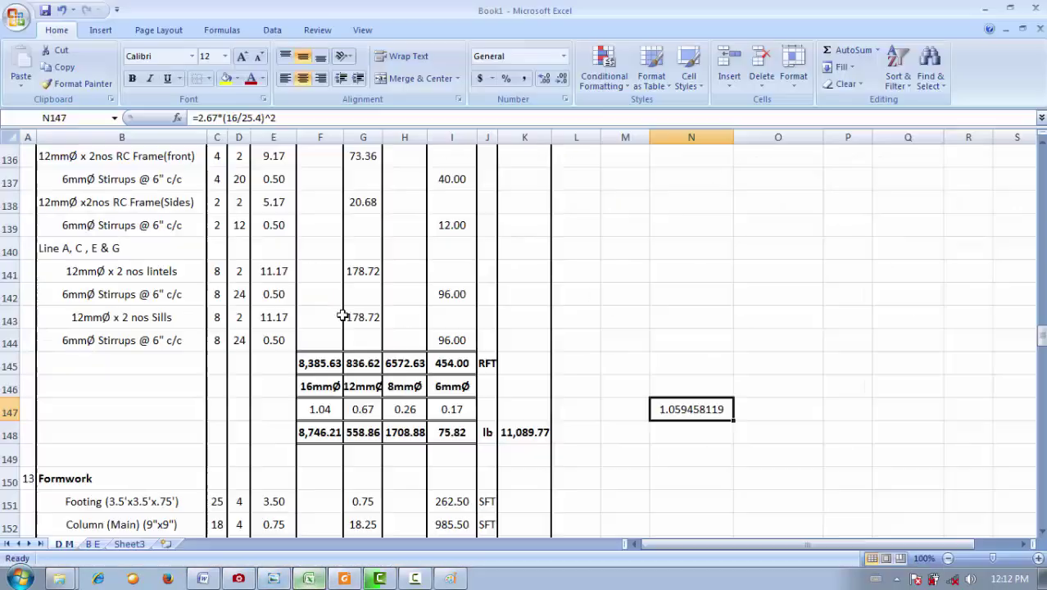
{"action": "left_click", "coordinate": [93, 544]}
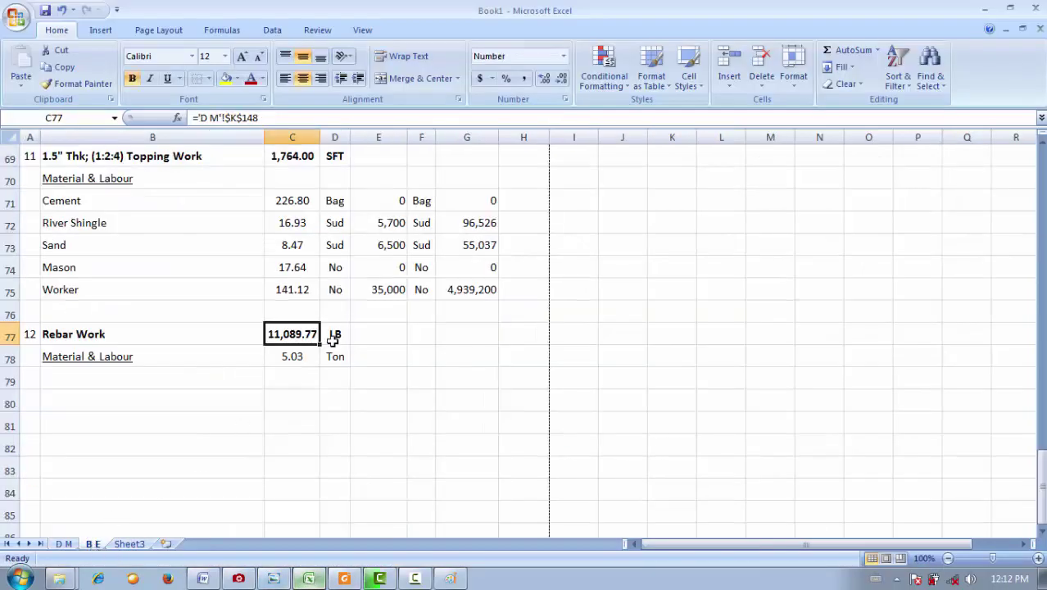
{"action": "left_click", "coordinate": [296, 358]}
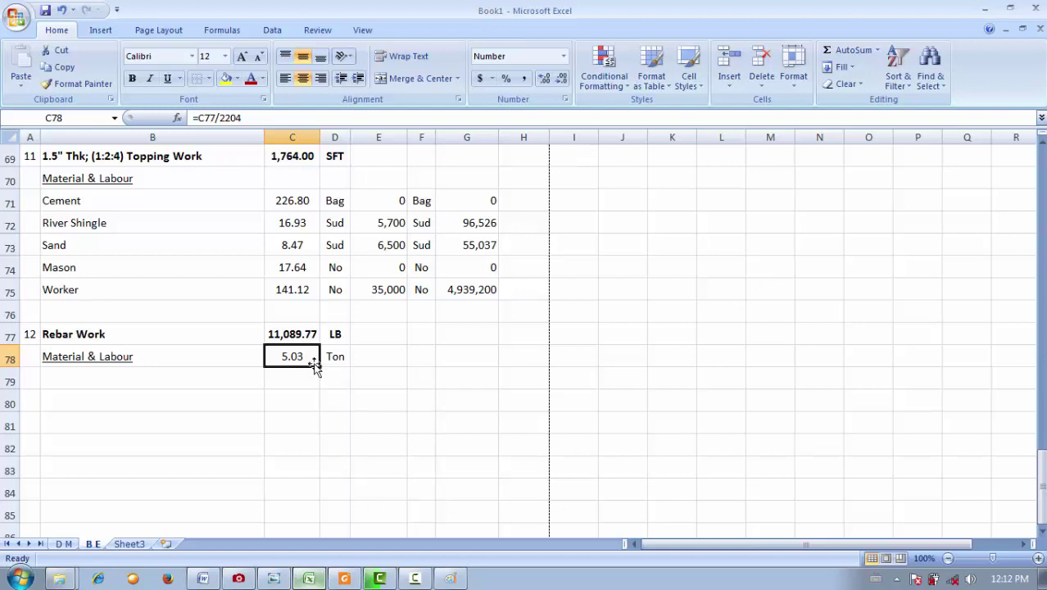
{"action": "left_click", "coordinate": [207, 377]}
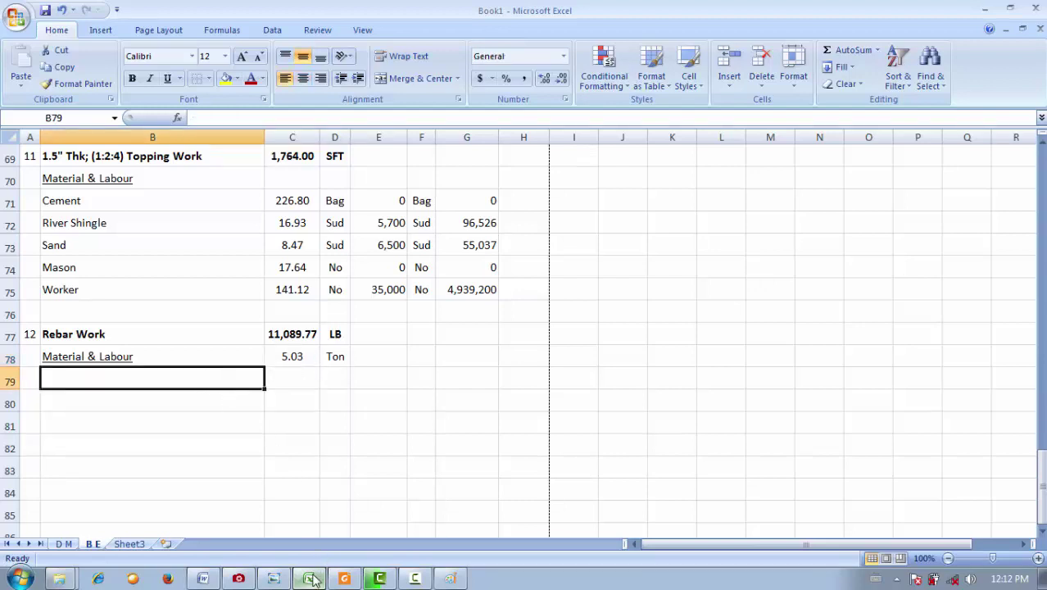
- Switch to Foxit Reader and open the contents on page 7 of the Analysis of Rates for Building work PDF
{"action": "left_click", "coordinate": [344, 578]}
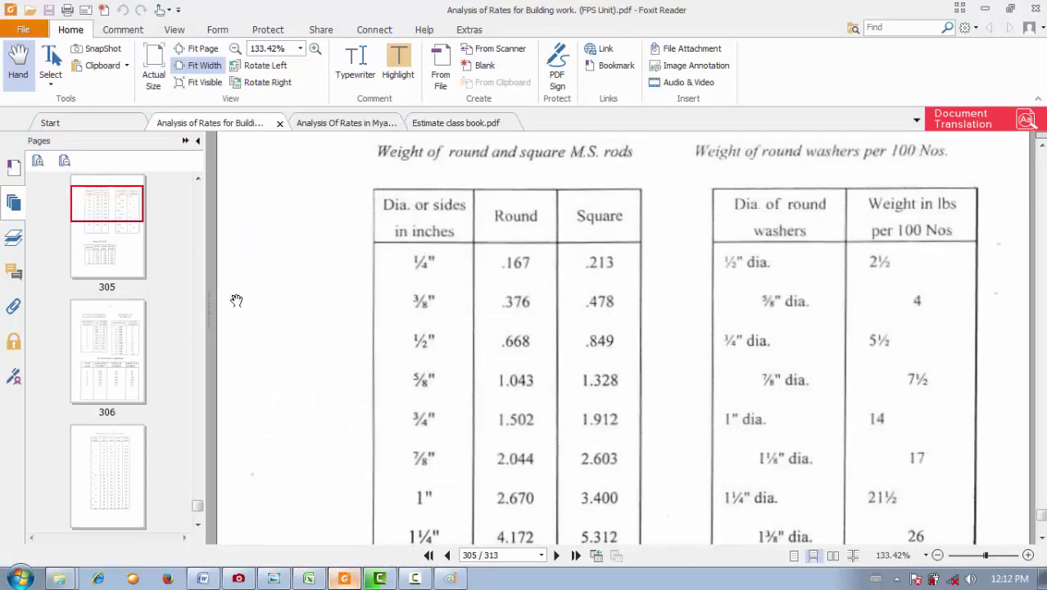
{"action": "left_click_drag", "start_coordinate": [197, 506], "coordinate": [197, 187]}
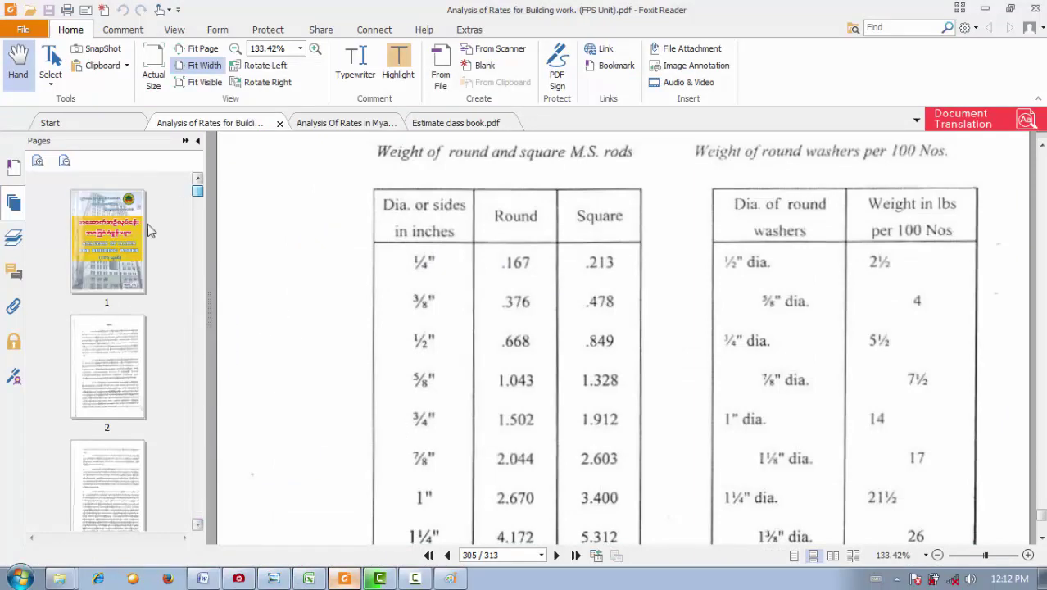
{"action": "left_click", "coordinate": [117, 261]}
{"action": "scroll", "coordinate": [113, 278], "scroll_direction": "down", "scroll_amount": 5}
{"action": "left_click", "coordinate": [102, 365]}
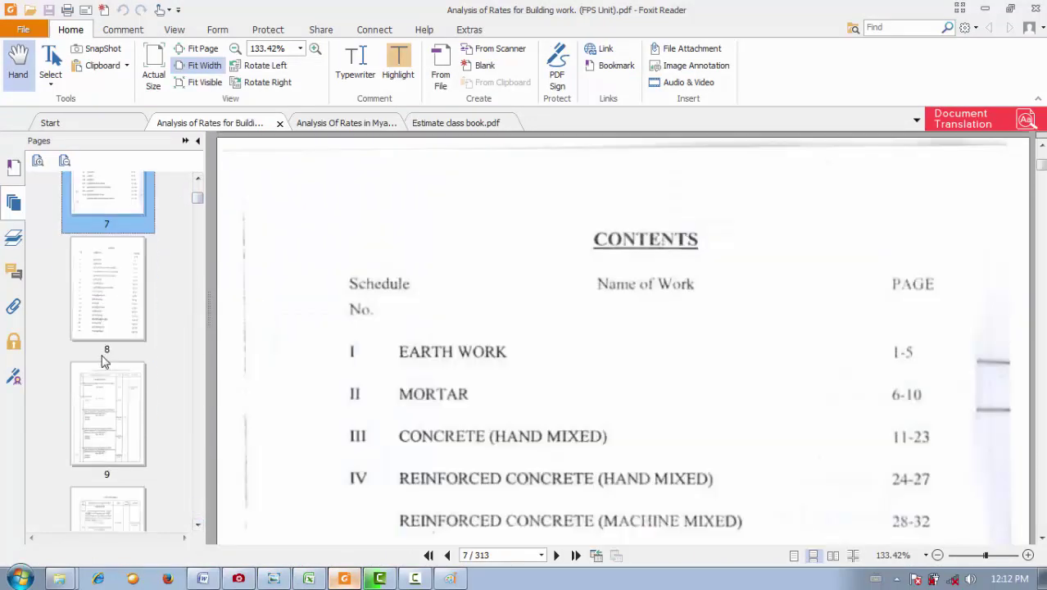
- Look through the contents schedules for the page range of the Iron and Steel Work section
{"action": "scroll", "coordinate": [361, 404], "scroll_direction": "down", "scroll_amount": 3}
{"action": "scroll", "coordinate": [360, 404], "scroll_direction": "down", "scroll_amount": 2}
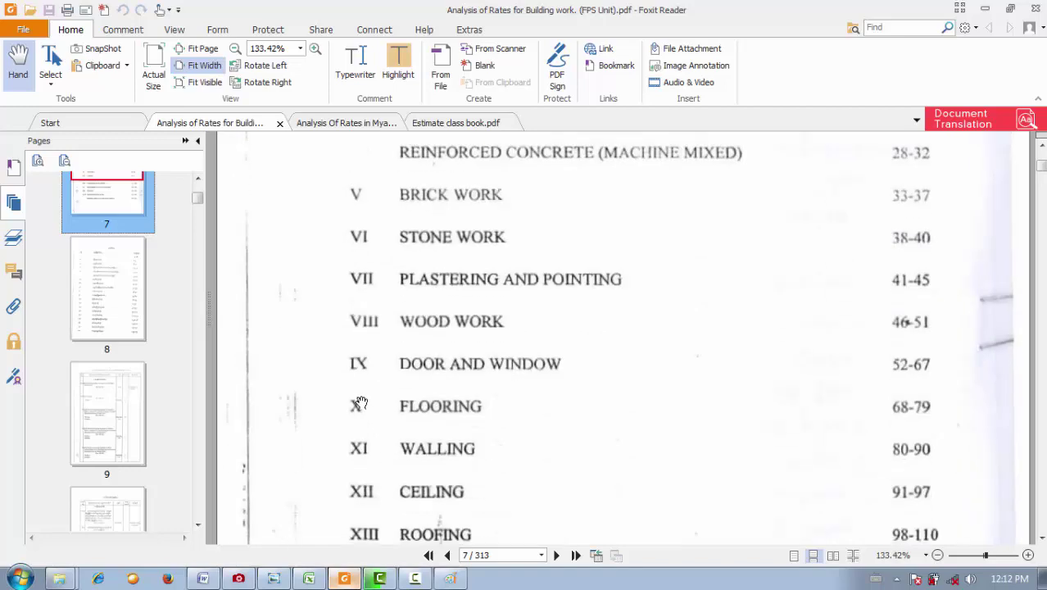
{"action": "scroll", "coordinate": [505, 381], "scroll_direction": "down", "scroll_amount": 1}
{"action": "scroll", "coordinate": [502, 383], "scroll_direction": "down", "scroll_amount": 2}
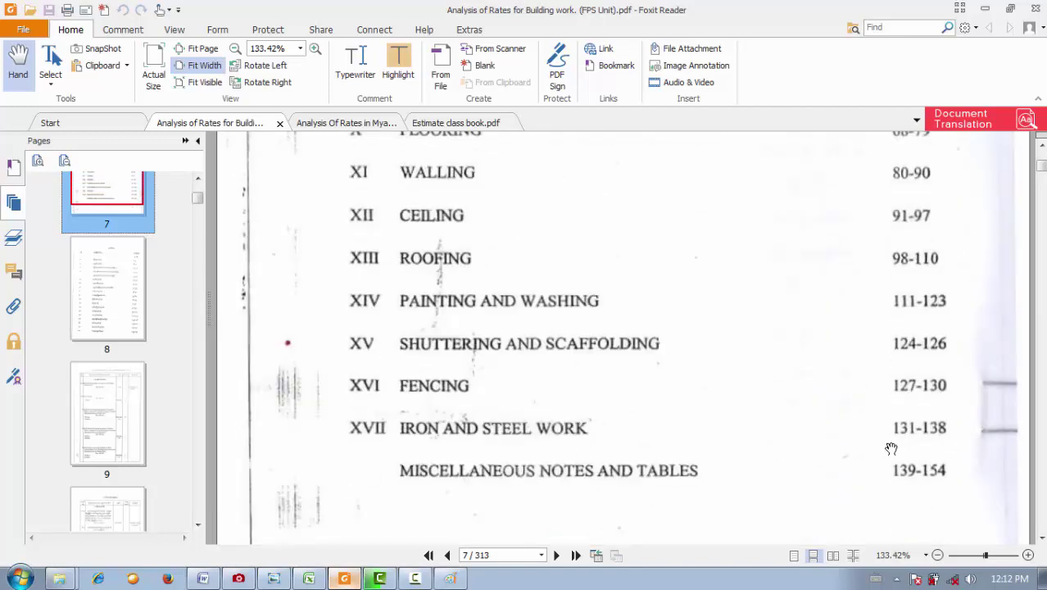
{"action": "scroll", "coordinate": [516, 321], "scroll_direction": "up", "scroll_amount": 1}
{"action": "scroll", "coordinate": [514, 319], "scroll_direction": "up", "scroll_amount": 1}
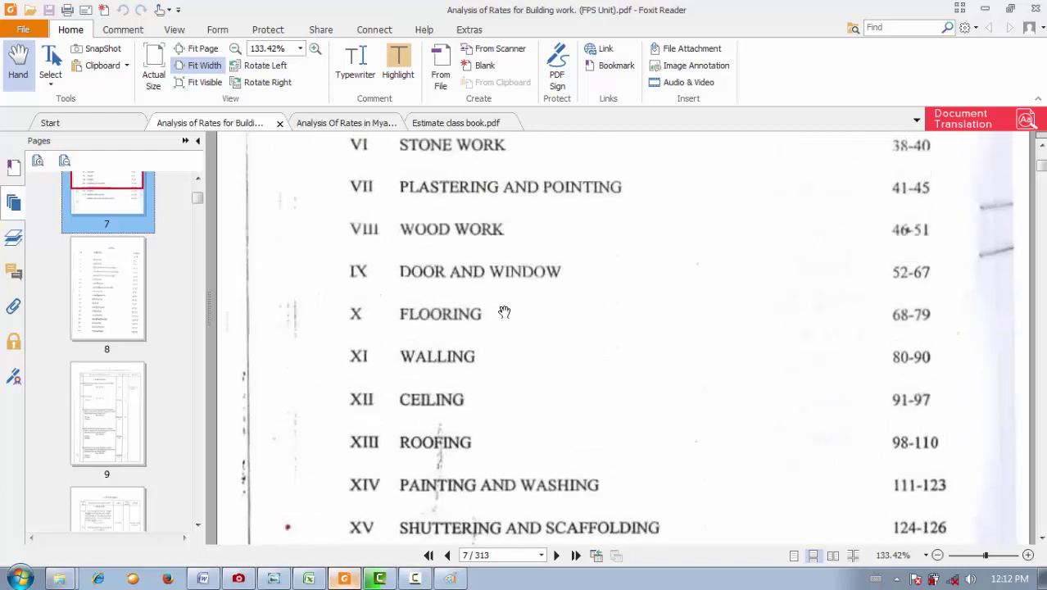
{"action": "scroll", "coordinate": [449, 225], "scroll_direction": "up", "scroll_amount": 2}
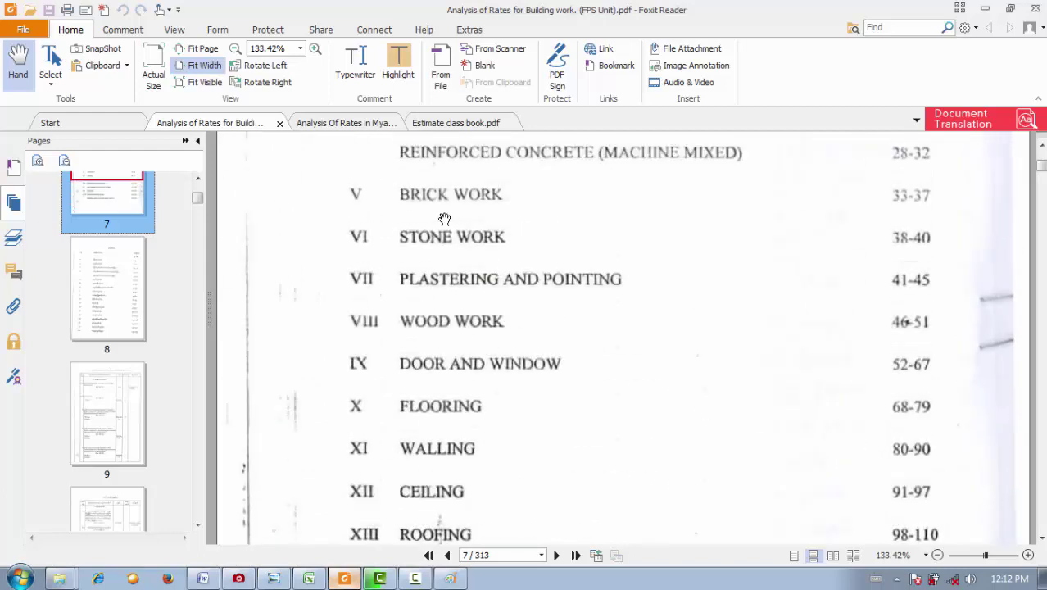
{"action": "scroll", "coordinate": [458, 281], "scroll_direction": "down", "scroll_amount": 1}
{"action": "scroll", "coordinate": [458, 281], "scroll_direction": "down", "scroll_amount": 3}
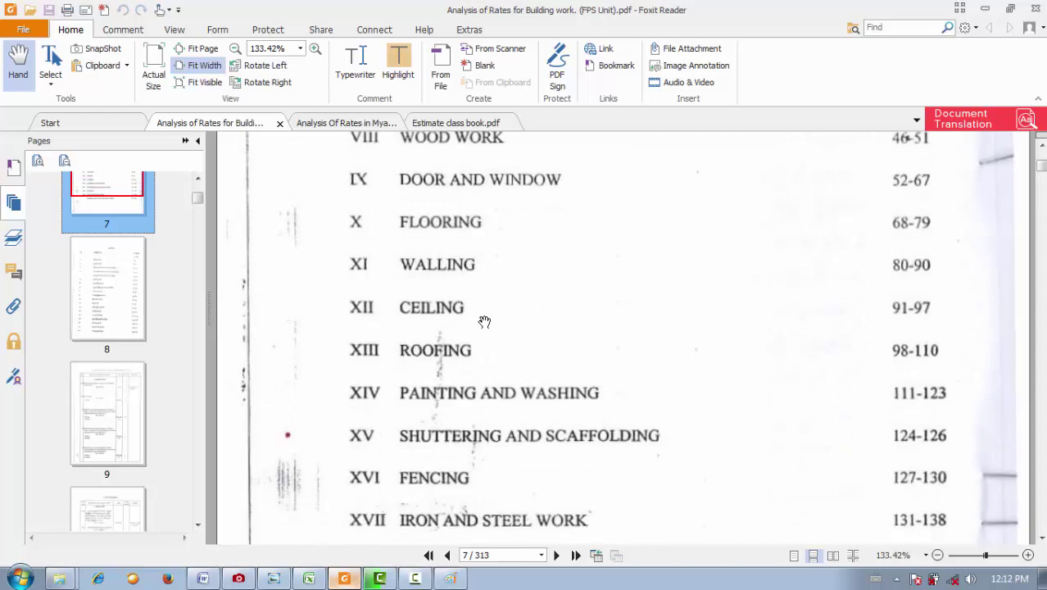
{"action": "scroll", "coordinate": [484, 320], "scroll_direction": "down", "scroll_amount": 2}
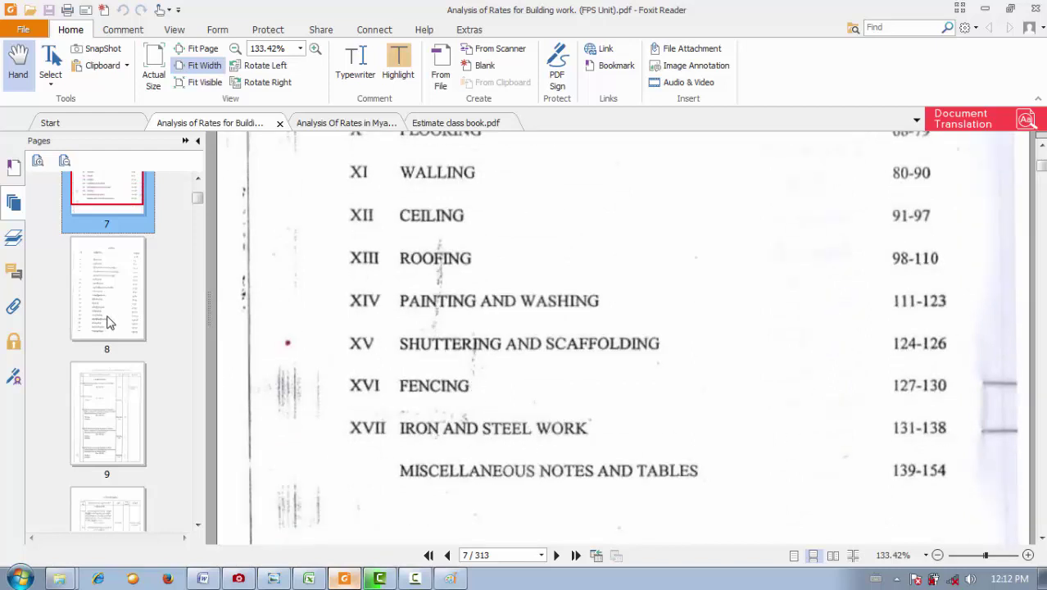
- Go to PDF page 269, where schedule XVII, Iron and Steel Work, begins
{"action": "left_click_drag", "start_coordinate": [197, 207], "coordinate": [196, 463]}
{"action": "left_click", "coordinate": [115, 453]}
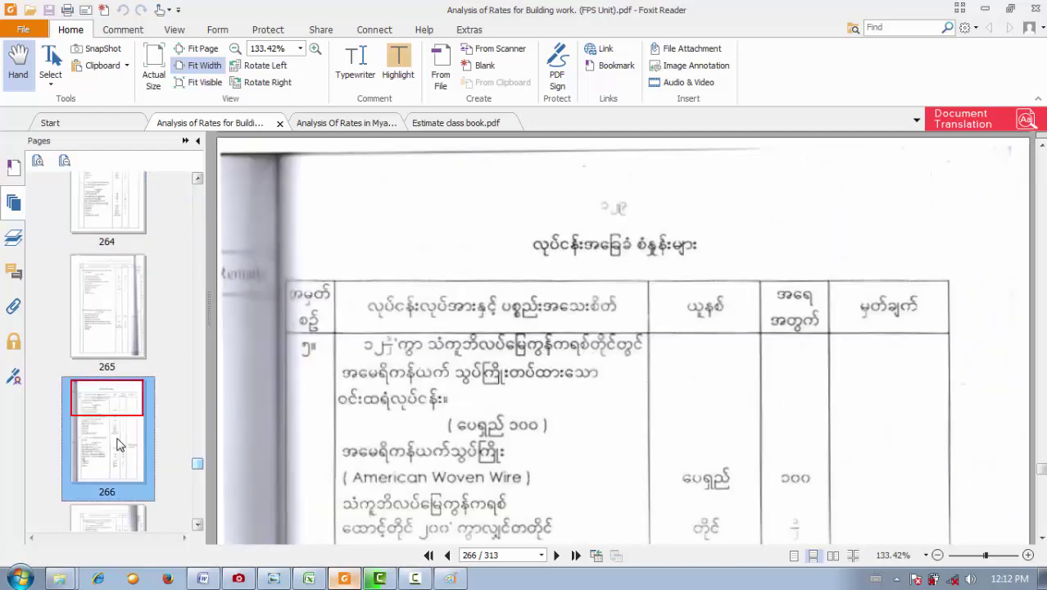
{"action": "scroll", "coordinate": [114, 451], "scroll_direction": "down", "scroll_amount": 2}
{"action": "left_click", "coordinate": [115, 444]}
{"action": "scroll", "coordinate": [117, 443], "scroll_direction": "down", "scroll_amount": 1}
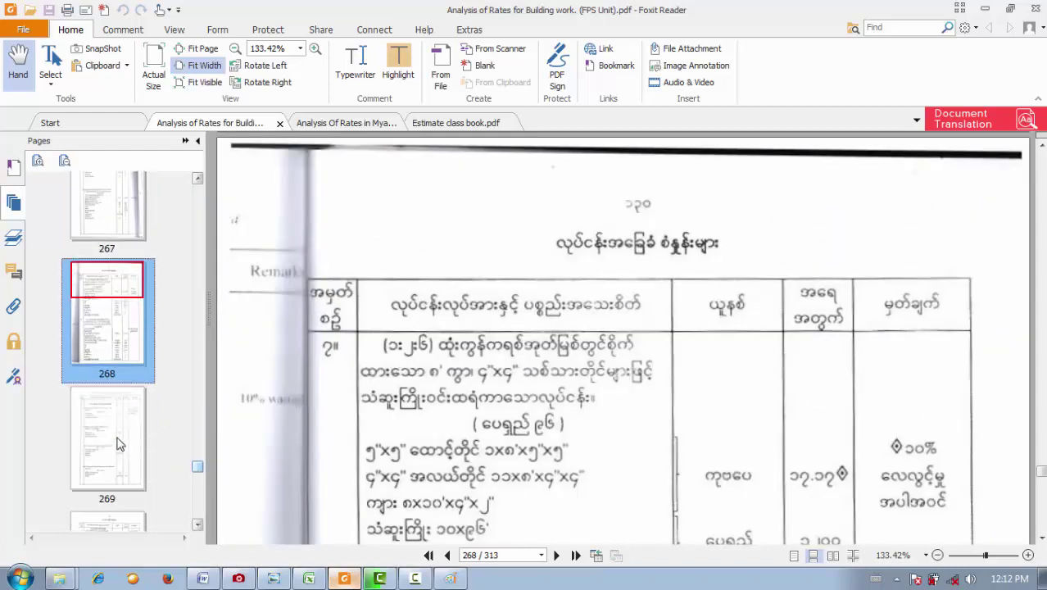
{"action": "left_click", "coordinate": [116, 443]}
{"action": "scroll", "coordinate": [116, 443], "scroll_direction": "down", "scroll_amount": 1}
{"action": "scroll", "coordinate": [458, 354], "scroll_direction": "down", "scroll_amount": 3}
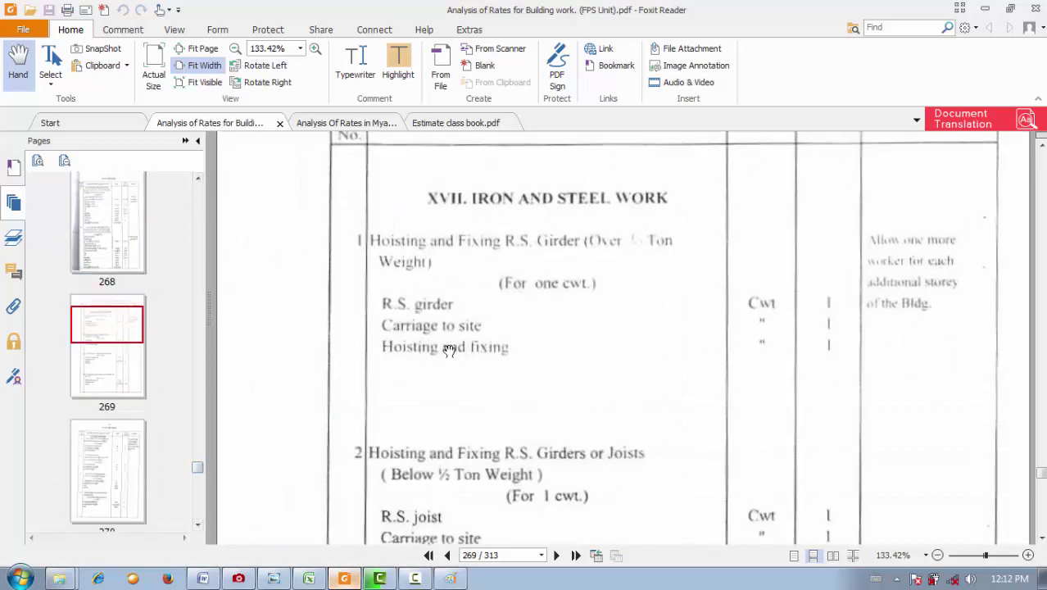
- Review the steel work items on pages 269 to 271, down to item 7, ½" bar reinforcement in floors, roof and beams
{"action": "scroll", "coordinate": [449, 351], "scroll_direction": "down", "scroll_amount": 10}
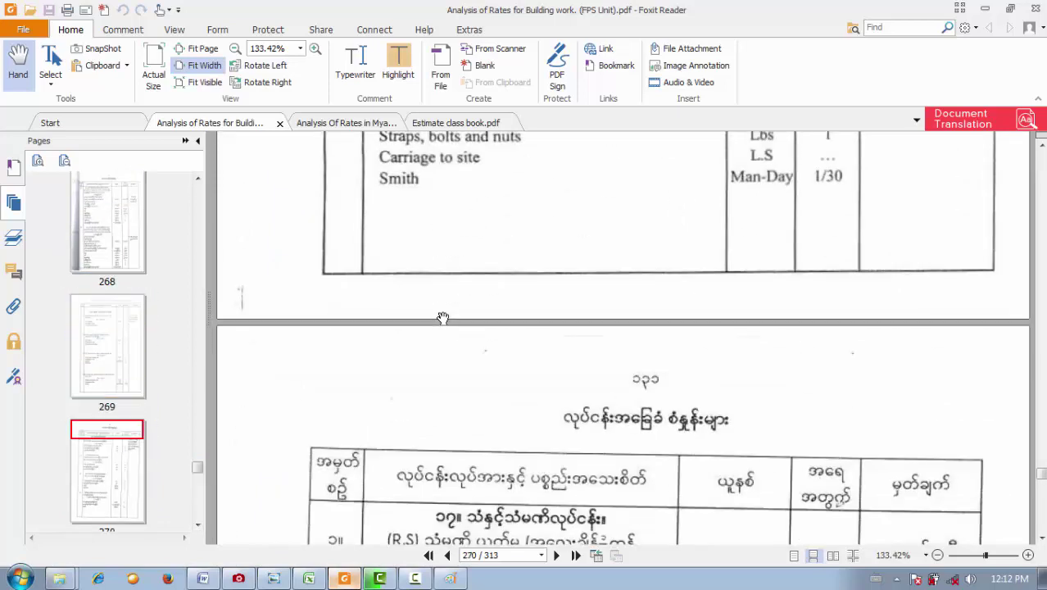
{"action": "scroll", "coordinate": [442, 318], "scroll_direction": "down", "scroll_amount": 10}
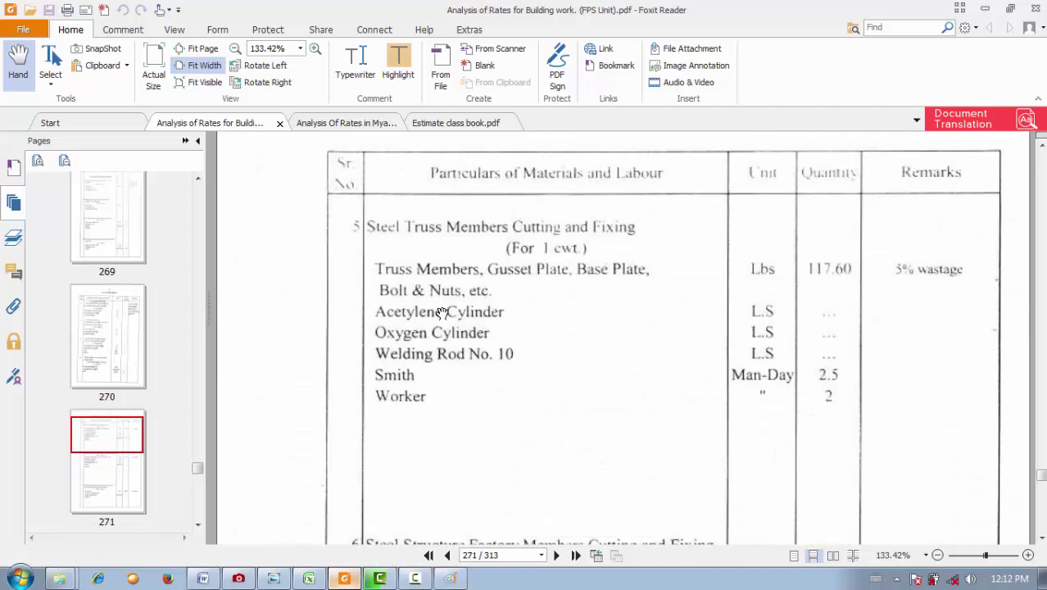
{"action": "scroll", "coordinate": [440, 313], "scroll_direction": "down", "scroll_amount": 5}
{"action": "scroll", "coordinate": [437, 310], "scroll_direction": "up", "scroll_amount": 7}
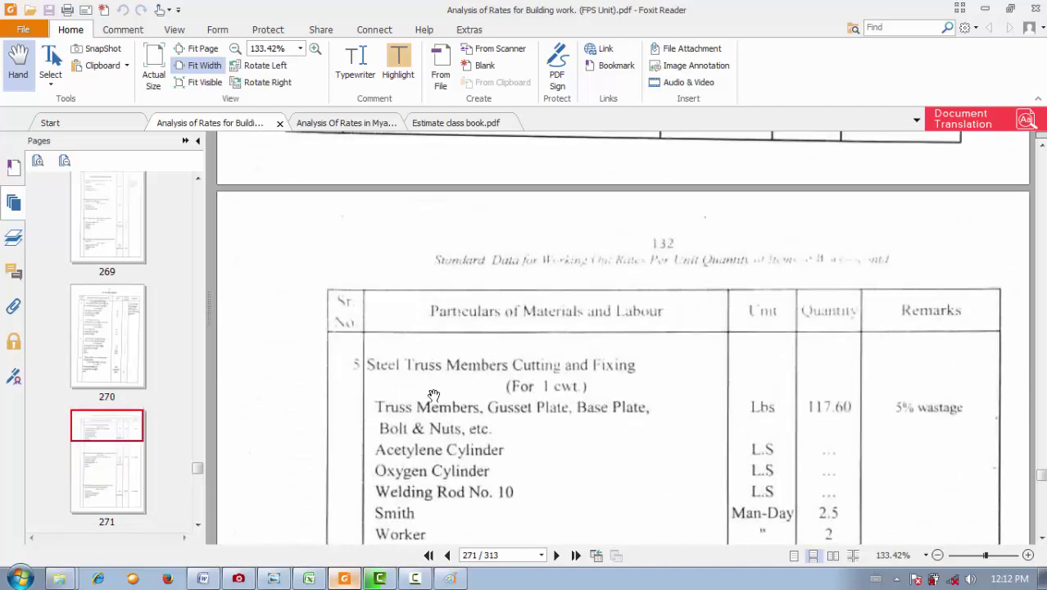
{"action": "scroll", "coordinate": [444, 391], "scroll_direction": "down", "scroll_amount": 3}
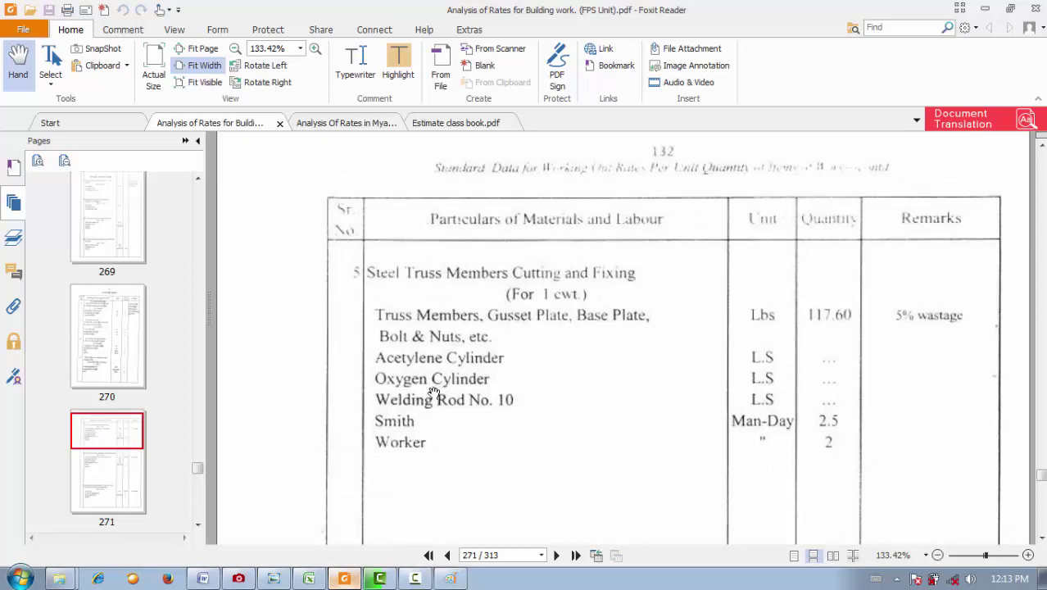
{"action": "scroll", "coordinate": [437, 392], "scroll_direction": "down", "scroll_amount": 10}
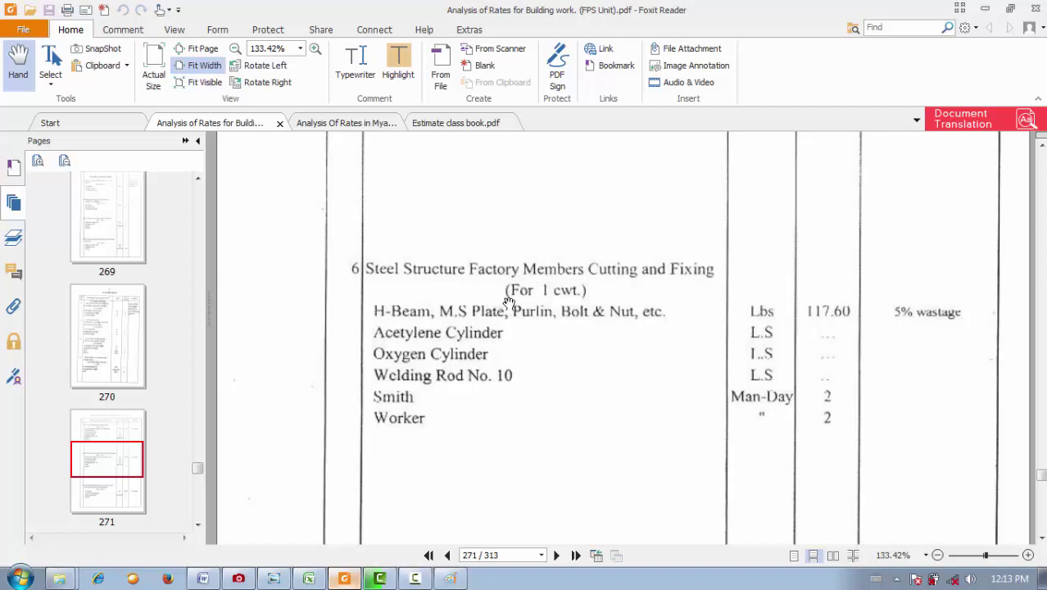
{"action": "scroll", "coordinate": [508, 302], "scroll_direction": "up", "scroll_amount": 1}
{"action": "scroll", "coordinate": [508, 302], "scroll_direction": "up", "scroll_amount": 5}
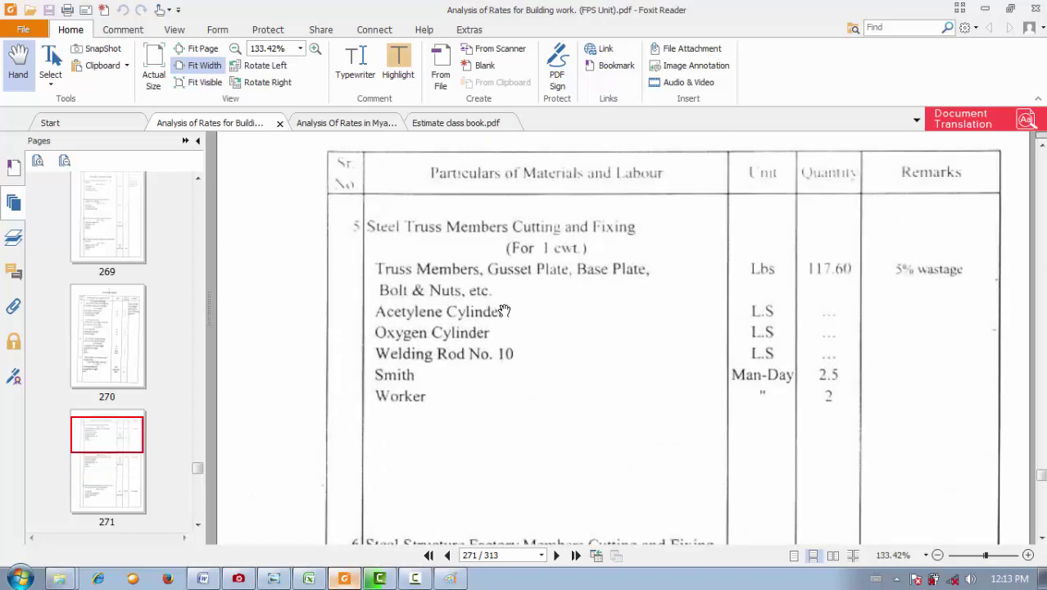
{"action": "scroll", "coordinate": [504, 310], "scroll_direction": "down", "scroll_amount": 15}
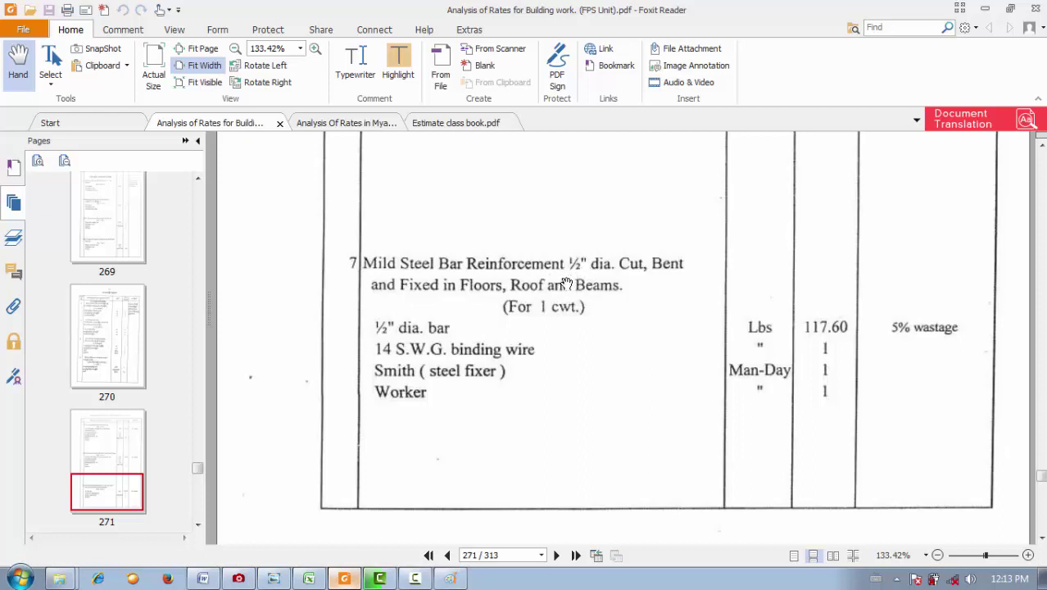
- Check the inch-to-millimetre bar size table on page 7 of Estimate class book.pdf and return to the Analysis of Rates PDF
{"action": "key", "text": "alt+Tab"}
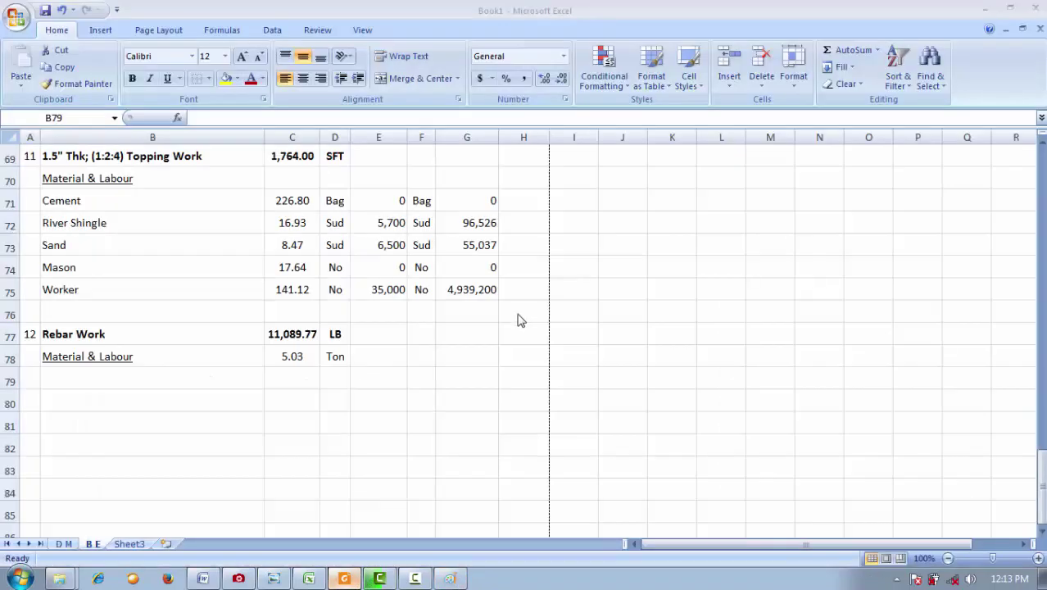
{"action": "left_click", "coordinate": [342, 578]}
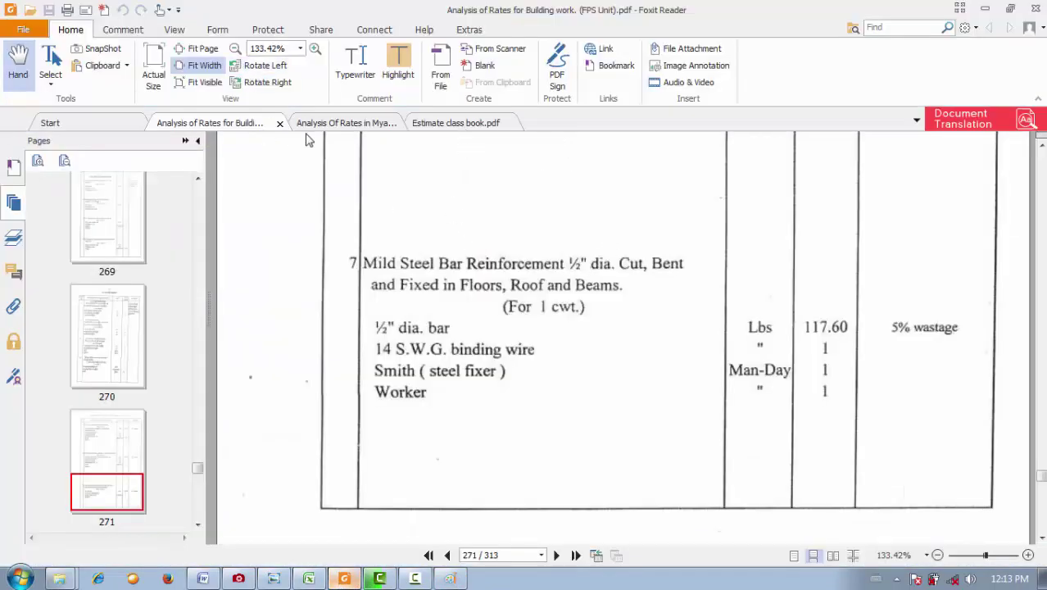
{"action": "left_click", "coordinate": [468, 126]}
{"action": "scroll", "coordinate": [485, 259], "scroll_direction": "down", "scroll_amount": 2}
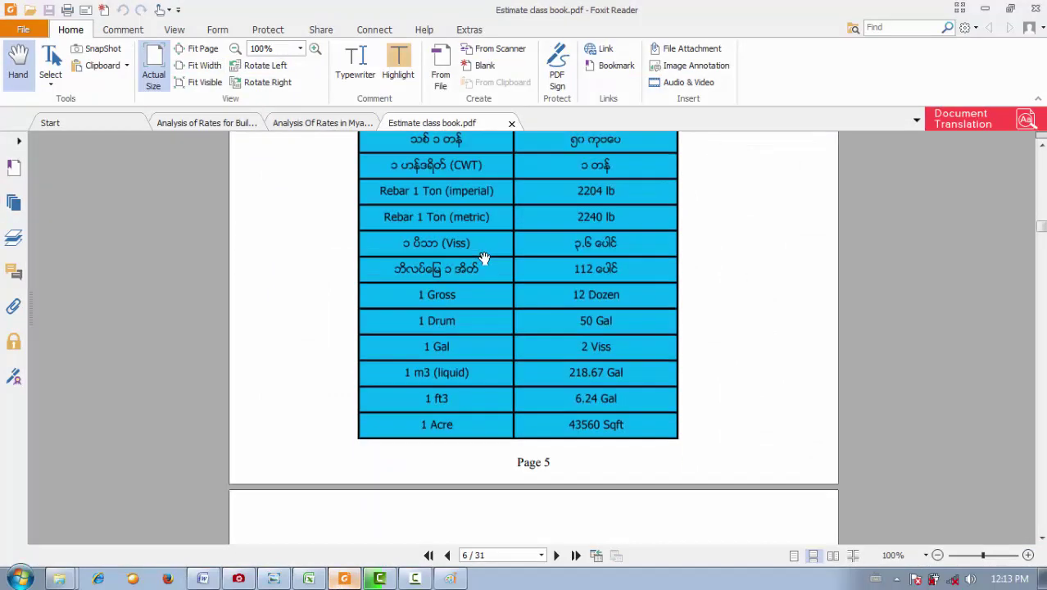
{"action": "scroll", "coordinate": [485, 258], "scroll_direction": "down", "scroll_amount": 20}
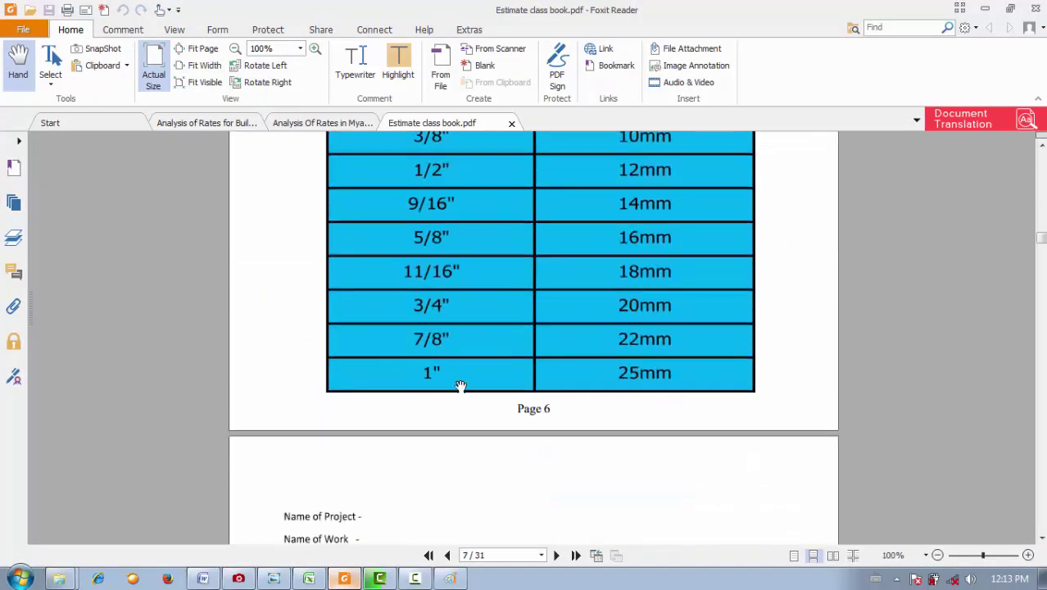
{"action": "scroll", "coordinate": [429, 373], "scroll_direction": "up", "scroll_amount": 2}
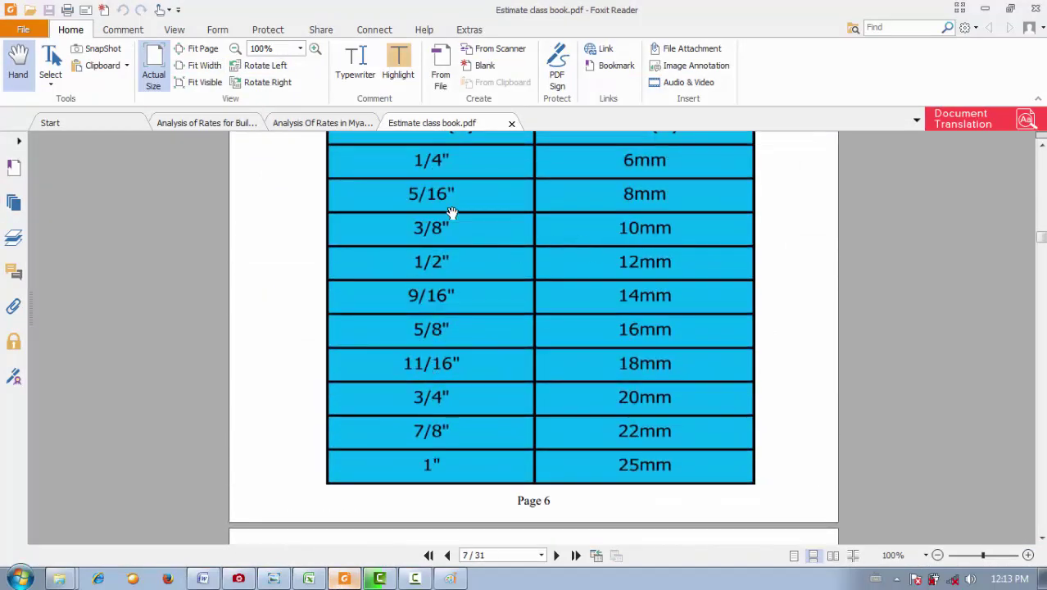
{"action": "left_click", "coordinate": [185, 126]}
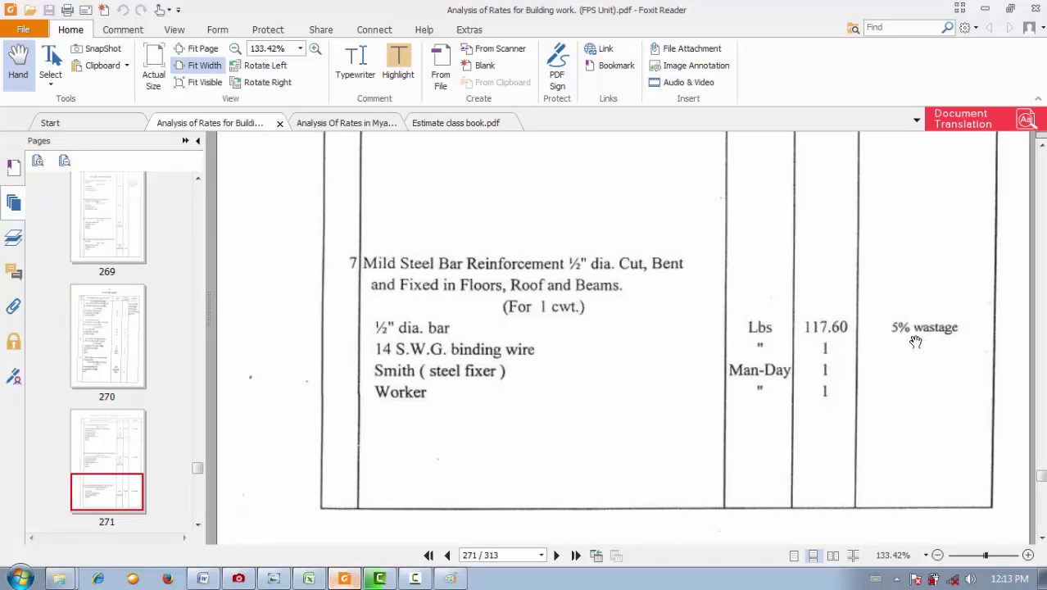
- Examine the material and labour quantities per cwt for mild steel bar reinforcement items 8, 9 and 10 on page 273
{"action": "scroll", "coordinate": [915, 342], "scroll_direction": "down", "scroll_amount": 12}
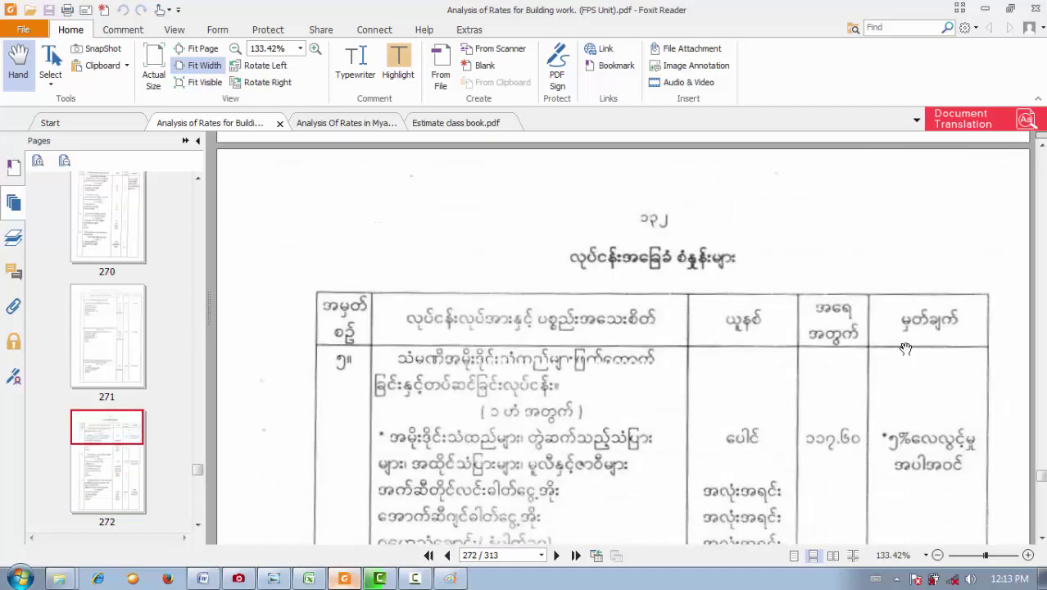
{"action": "scroll", "coordinate": [886, 344], "scroll_direction": "down", "scroll_amount": 5}
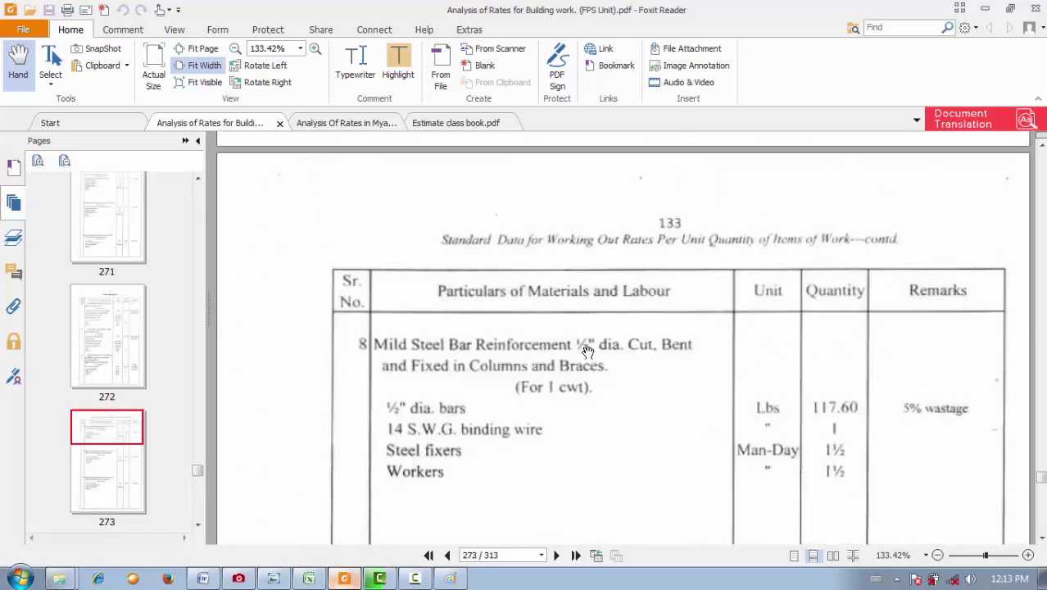
{"action": "scroll", "coordinate": [533, 372], "scroll_direction": "down", "scroll_amount": 4}
{"action": "scroll", "coordinate": [532, 372], "scroll_direction": "down", "scroll_amount": 4}
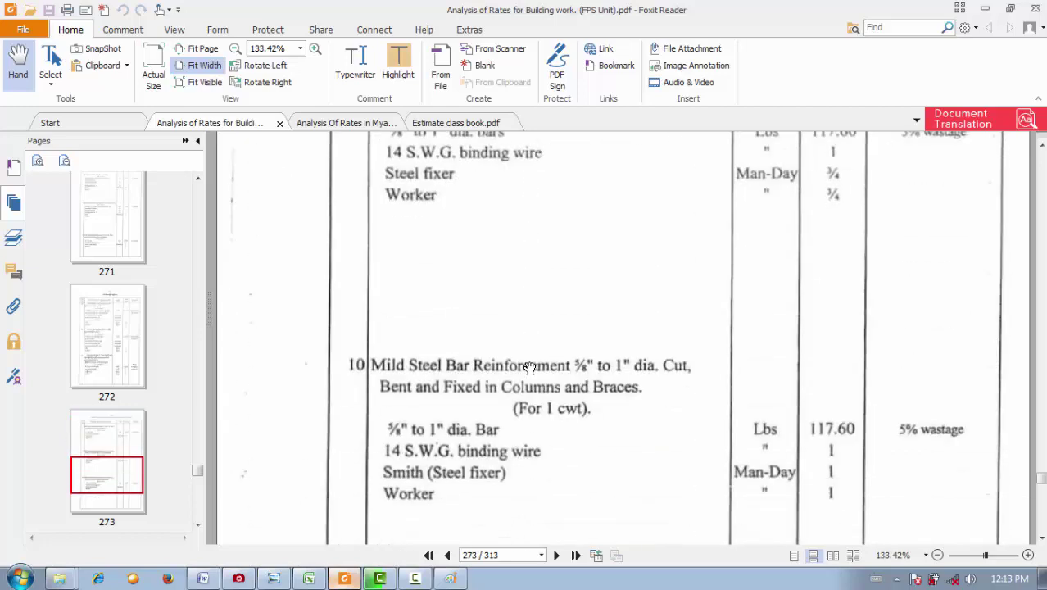
{"action": "scroll", "coordinate": [529, 370], "scroll_direction": "up", "scroll_amount": 10}
{"action": "scroll", "coordinate": [522, 368], "scroll_direction": "down", "scroll_amount": 6}
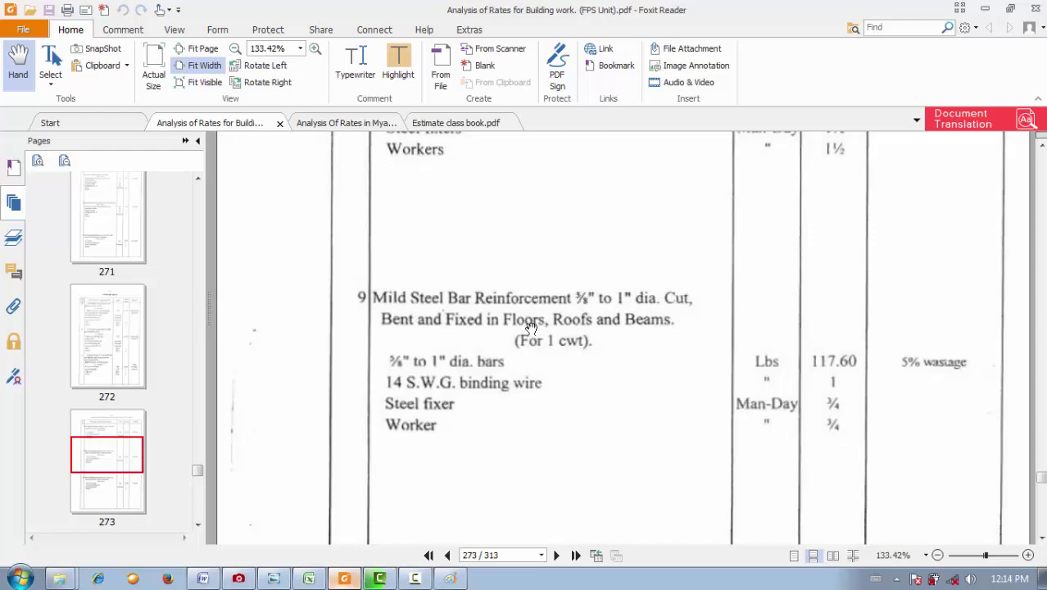
{"action": "scroll", "coordinate": [479, 272], "scroll_direction": "down", "scroll_amount": 6}
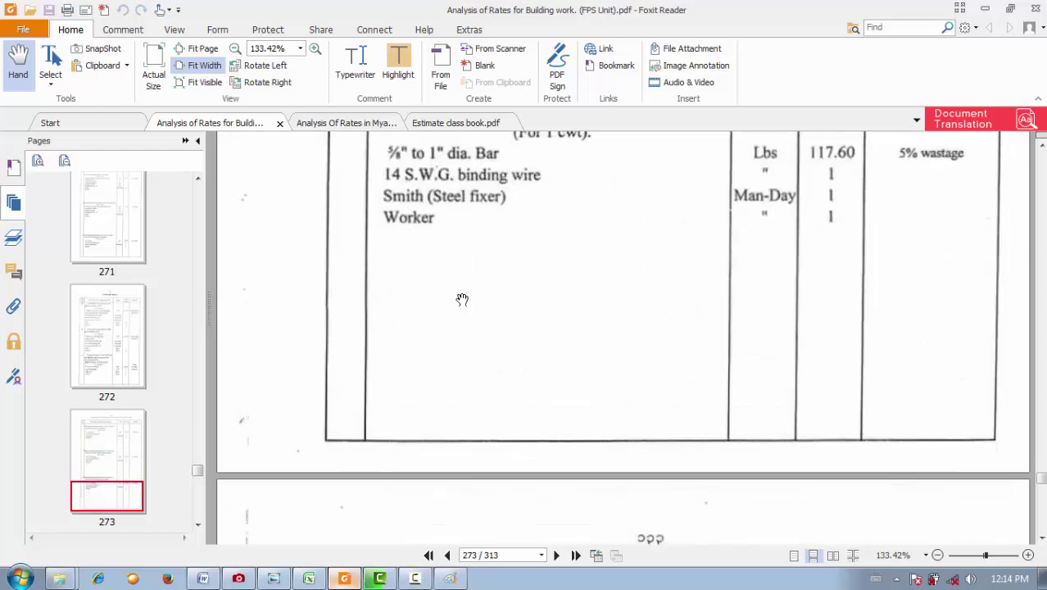
- Review the material and labour quantities per cwt for item 10, ⅝" to 1" bar reinforcement in columns and braces
{"action": "mouse_move", "coordinate": [344, 577]}
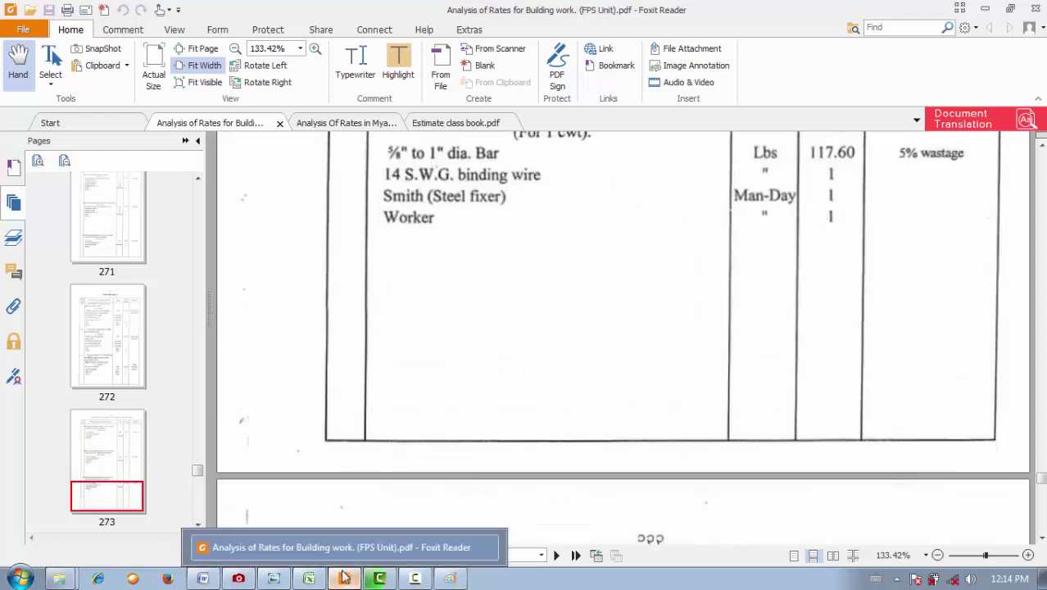
{"action": "scroll", "coordinate": [477, 374], "scroll_direction": "up", "scroll_amount": 2}
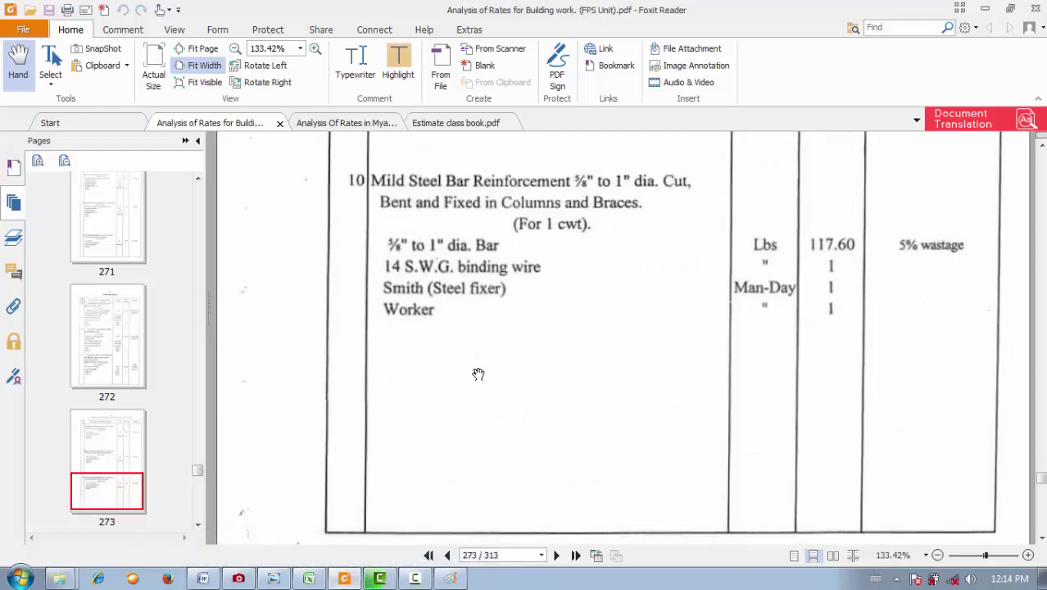
{"action": "scroll", "coordinate": [497, 342], "scroll_direction": "up", "scroll_amount": 4}
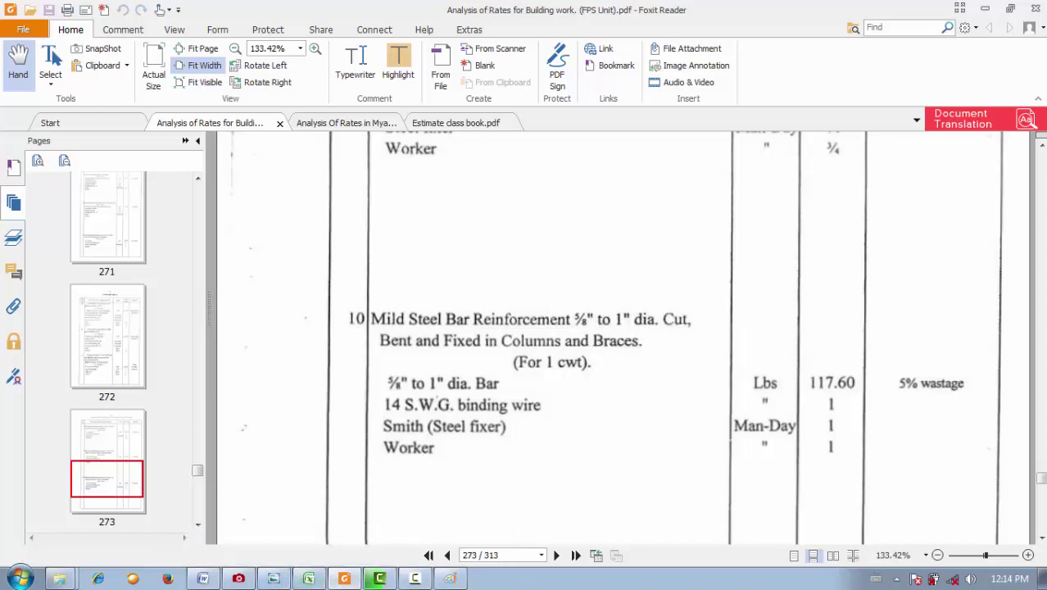
- Switch to the Excel workbook and enter 16 mm in cell B79 under the rebar Material & Labour heading
{"action": "left_click", "coordinate": [309, 578]}
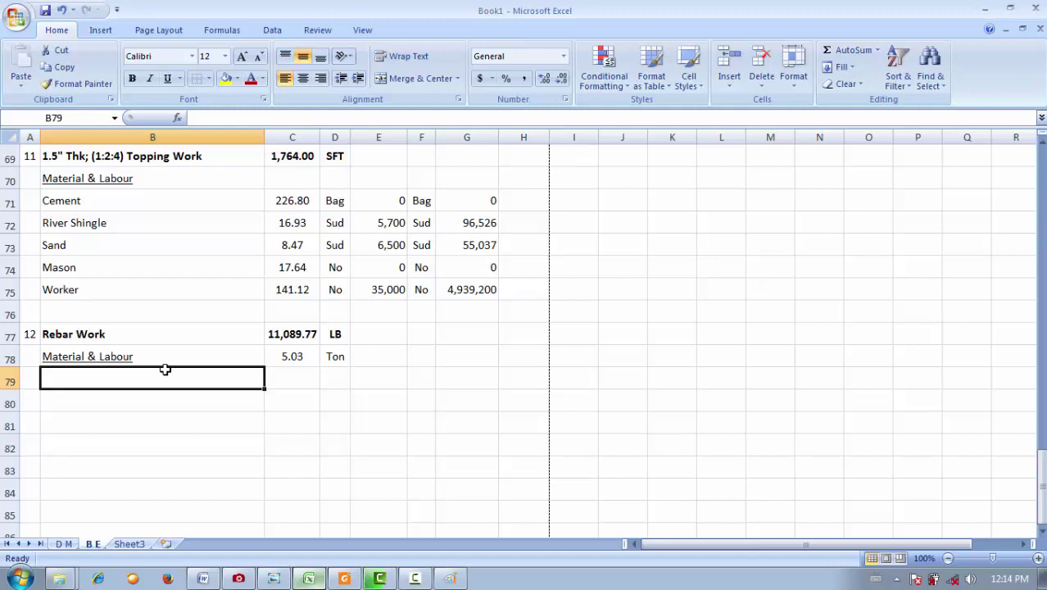
{"action": "type", "text": "16"}
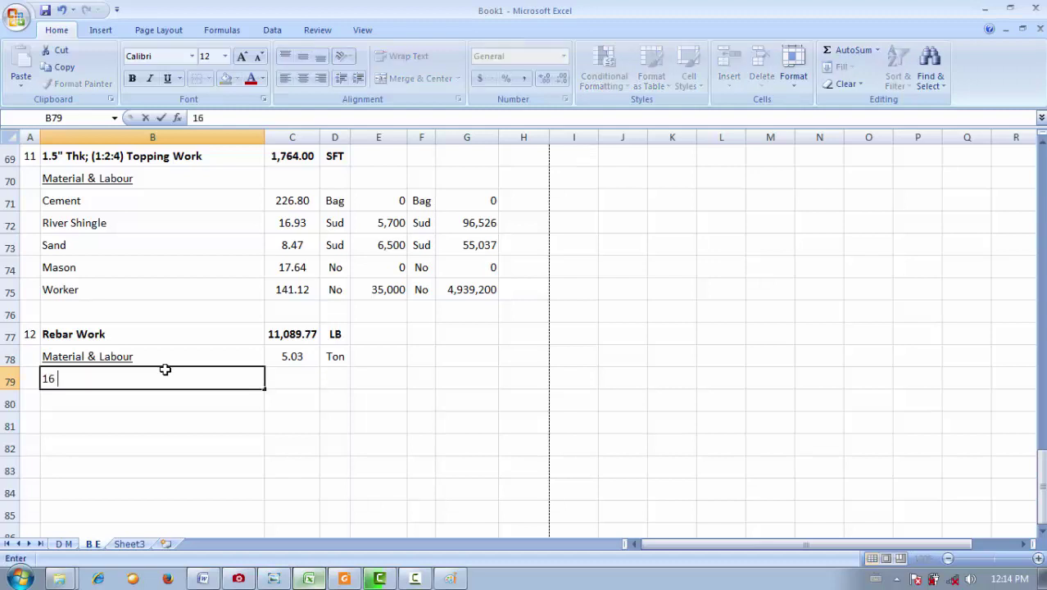
{"action": "type", "text": " mm"}
- Launch Character Map by running the charmap command
{"action": "key", "text": "super"}
{"action": "type", "text": "r"}
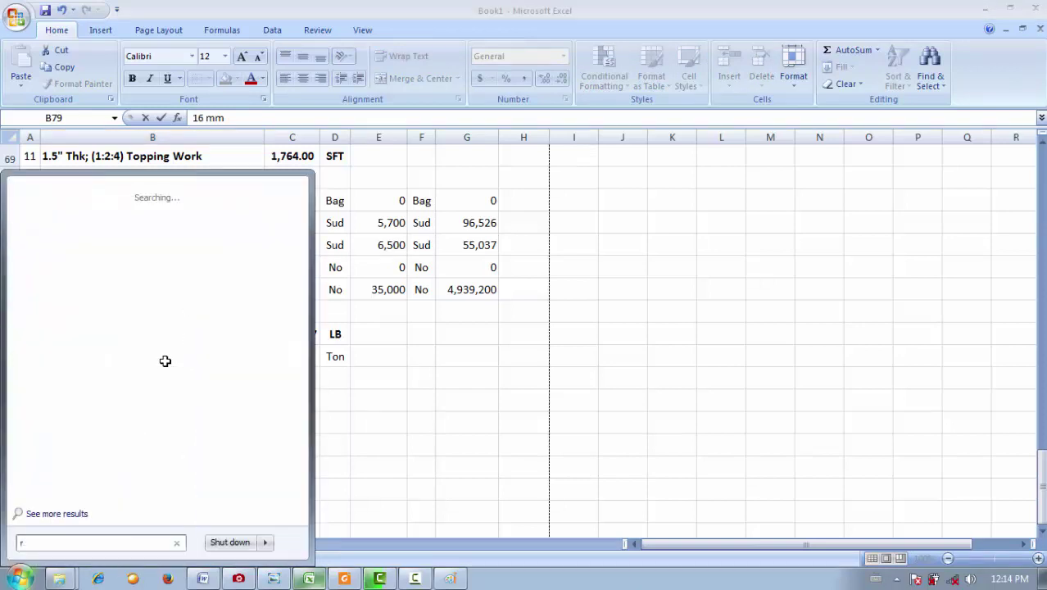
{"action": "key", "text": "BackSpace"}
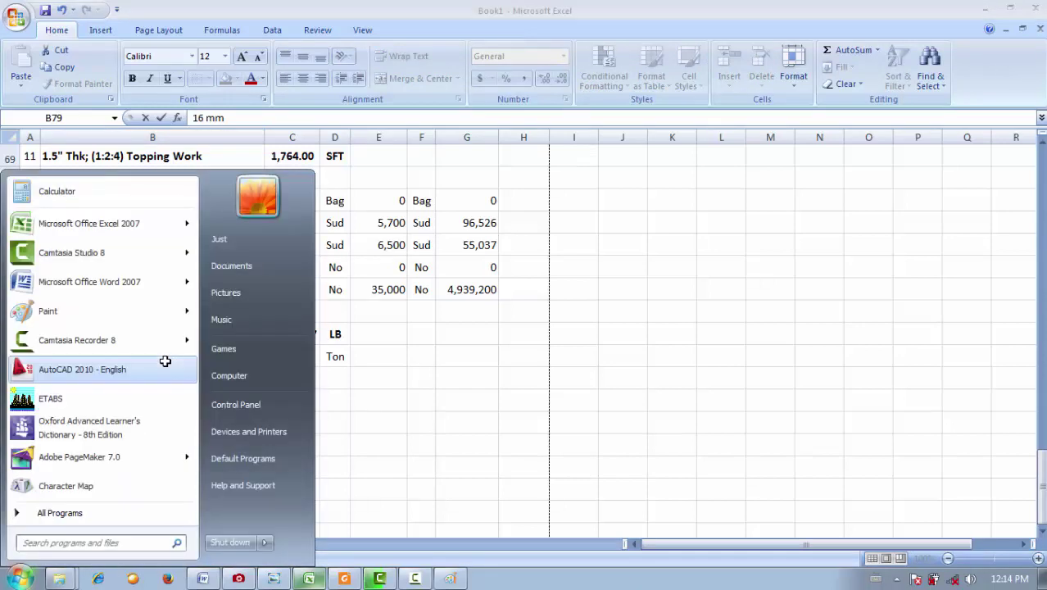
{"action": "key", "text": "super+r"}
{"action": "type", "text": "char"}
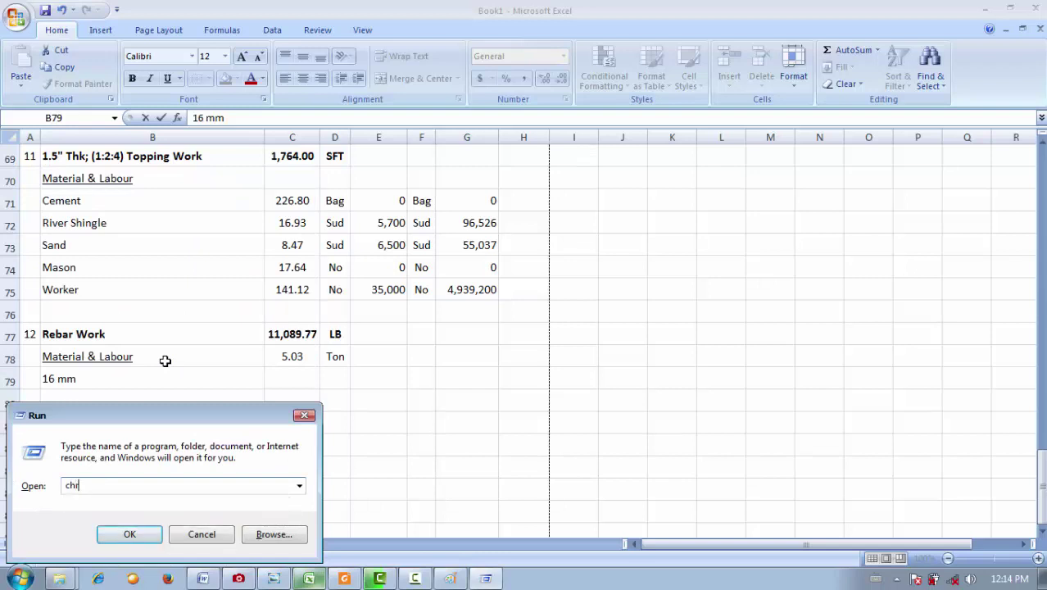
{"action": "type", "text": "map"}
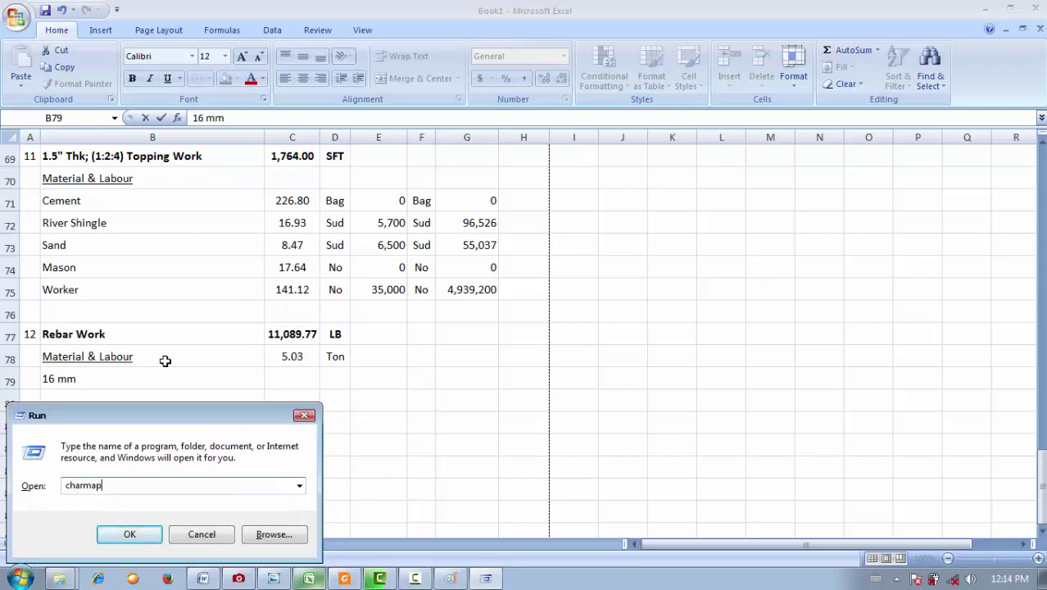
{"action": "key", "text": "Return"}
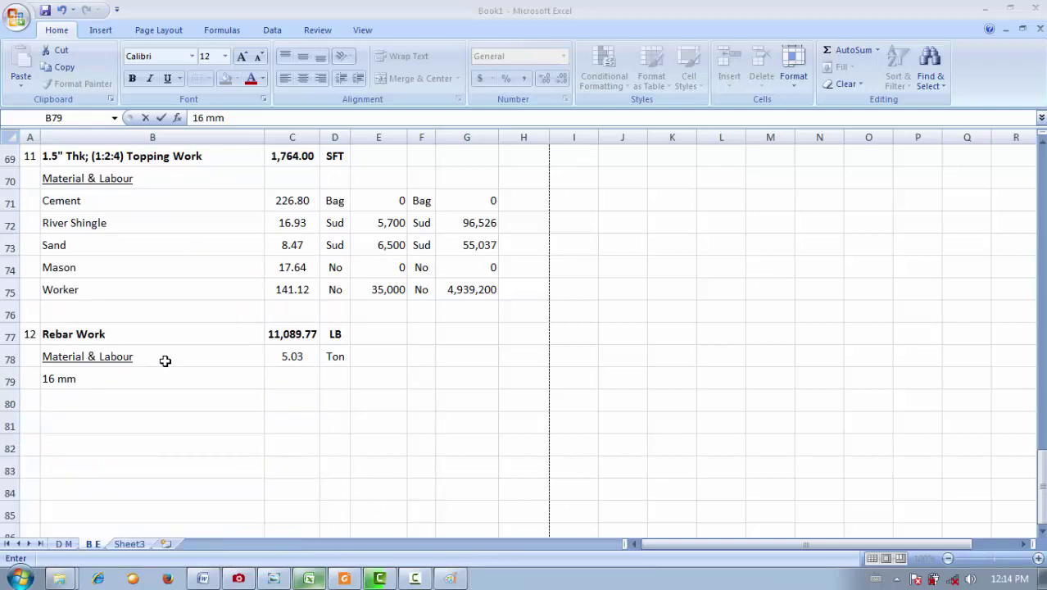
- Copy the bar diameter labels 16mmØ, 12mmØ, 8mmØ and 6mmØ from D M cells F146:I146 into B E cells K78:N78
{"action": "left_click", "coordinate": [62, 544]}
{"action": "scroll", "coordinate": [144, 373], "scroll_direction": "up", "scroll_amount": 5}
{"action": "scroll", "coordinate": [144, 374], "scroll_direction": "down", "scroll_amount": 3}
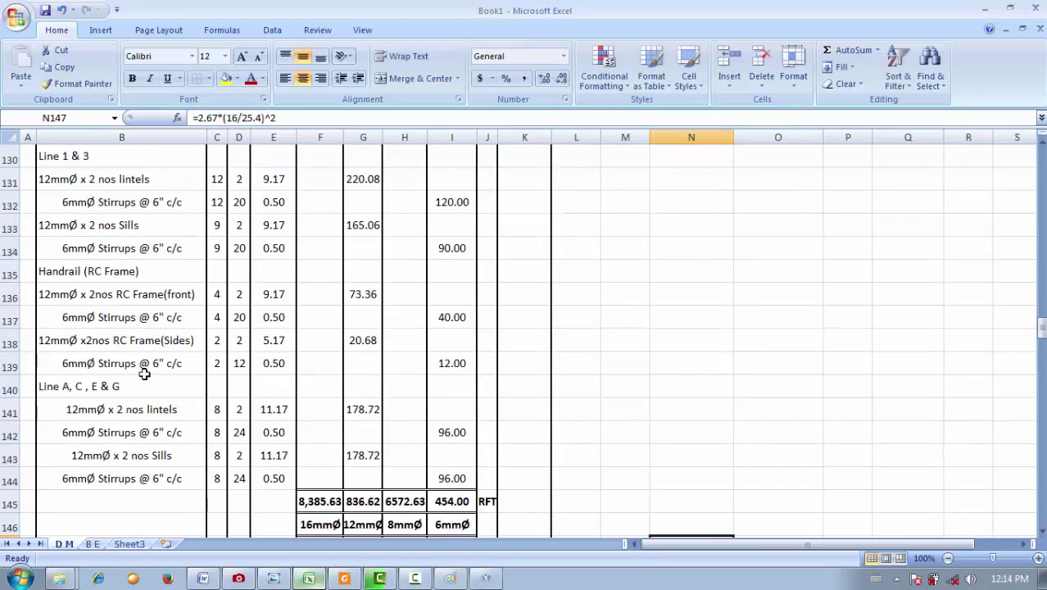
{"action": "scroll", "coordinate": [144, 374], "scroll_direction": "down", "scroll_amount": 3}
{"action": "left_click_drag", "start_coordinate": [453, 319], "coordinate": [306, 317]}
{"action": "key", "text": "ctrl+c"}
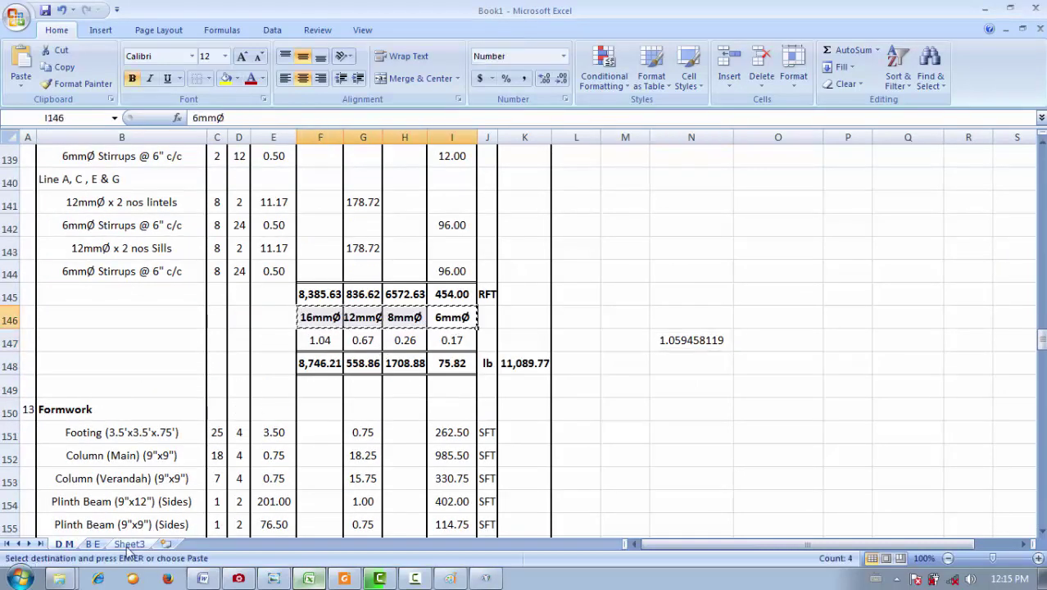
{"action": "left_click", "coordinate": [92, 544]}
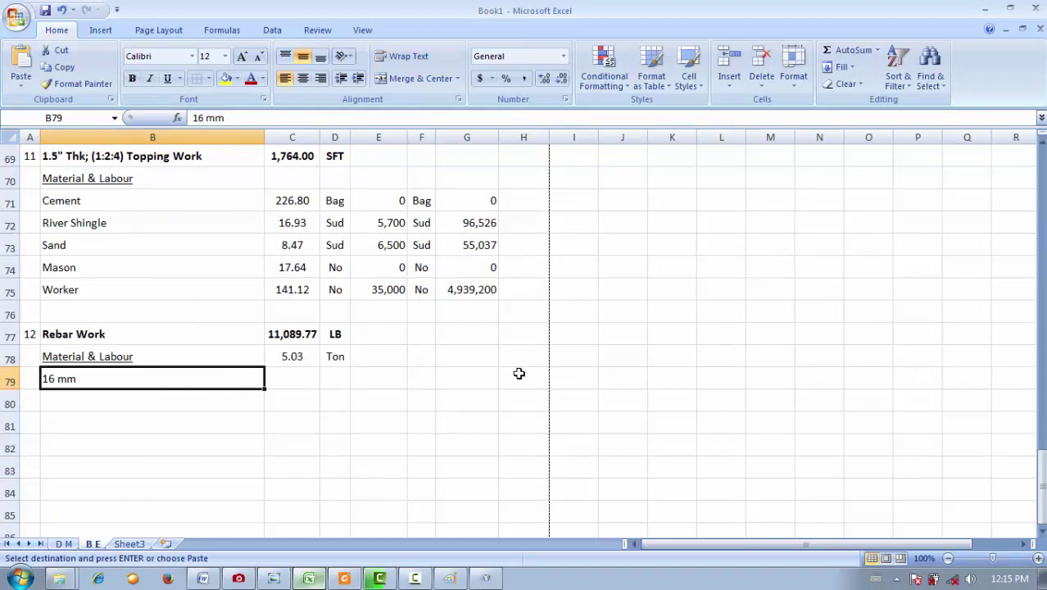
{"action": "left_click", "coordinate": [693, 365]}
{"action": "key", "text": "ctrl+v"}
{"action": "left_click", "coordinate": [772, 394]}
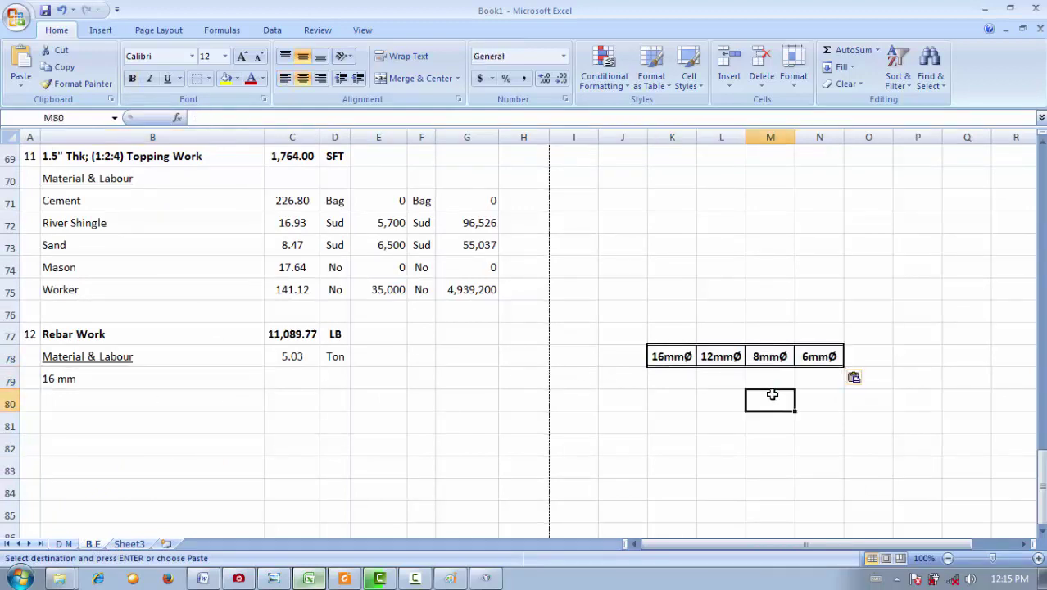
- Replace the entry in B79 with a copy of the 16mmØ label from K78
{"action": "left_click", "coordinate": [682, 357]}
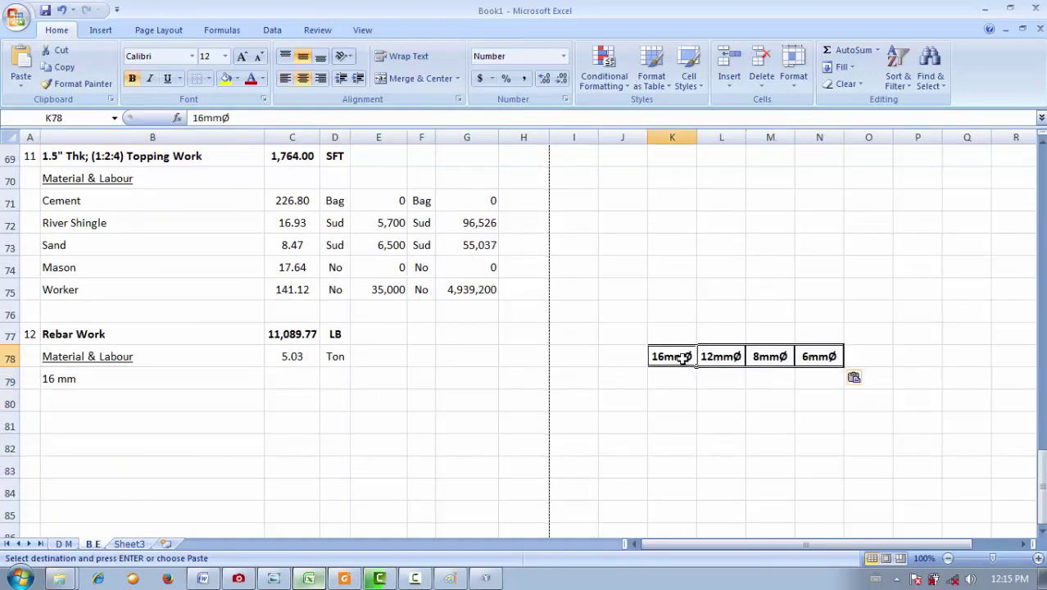
{"action": "key", "text": "ctrl+c"}
{"action": "left_click", "coordinate": [78, 377]}
{"action": "key", "text": "ctrl+v"}
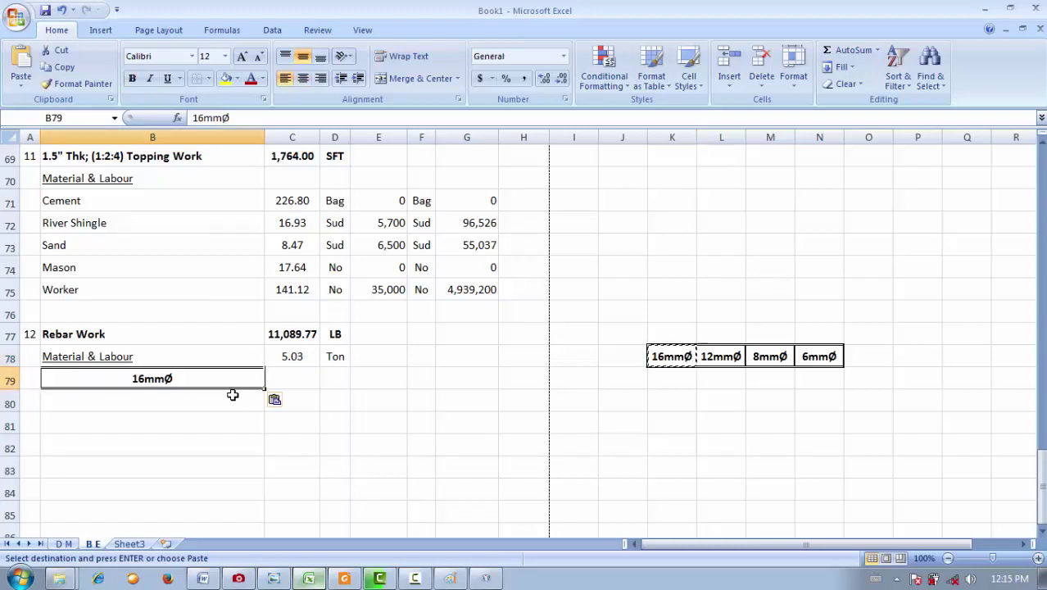
{"action": "key", "text": "ctrl+z"}
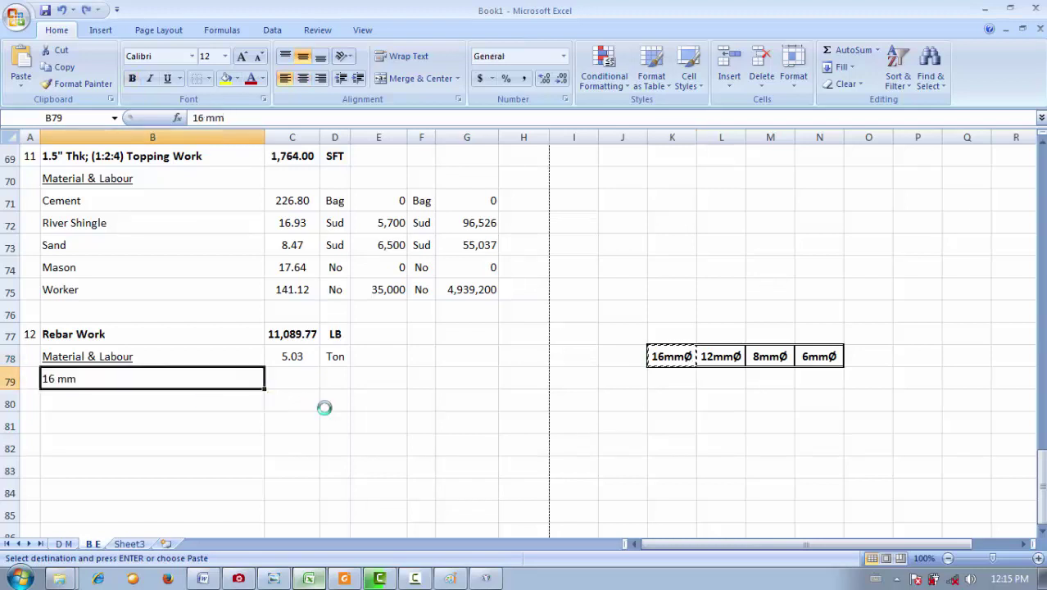
{"action": "key", "text": "ctrl+v"}
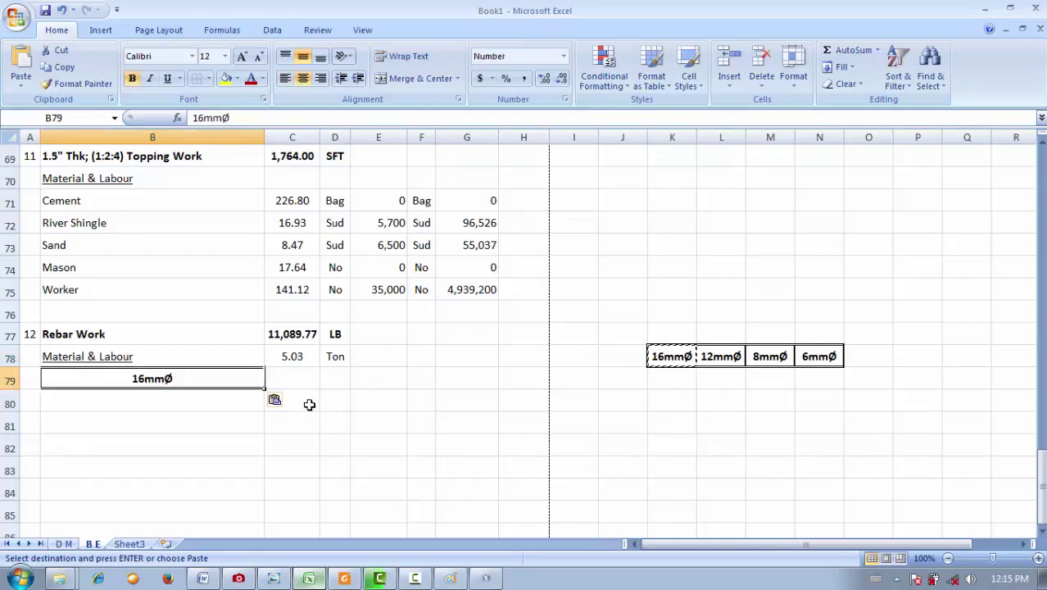
- Copy the 12mmØ, 8mmØ and 6mmØ labels into cells B80, B81 and B82 respectively
{"action": "left_click", "coordinate": [722, 353]}
{"action": "key", "text": "ctrl+c"}
{"action": "left_click", "coordinate": [198, 400]}
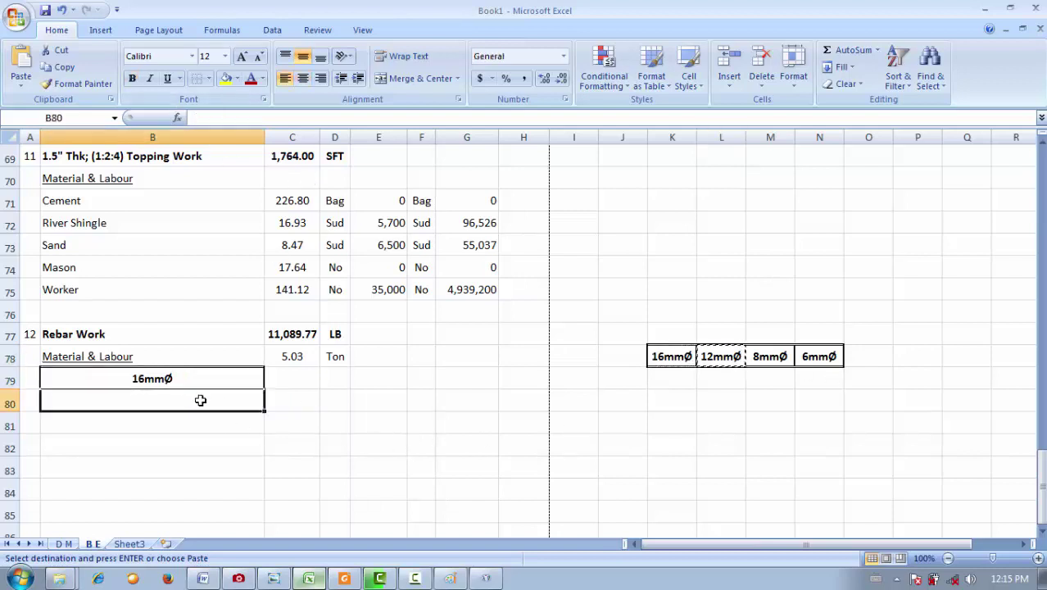
{"action": "key", "text": "ctrl+v"}
{"action": "left_click", "coordinate": [771, 361]}
{"action": "key", "text": "ctrl+c"}
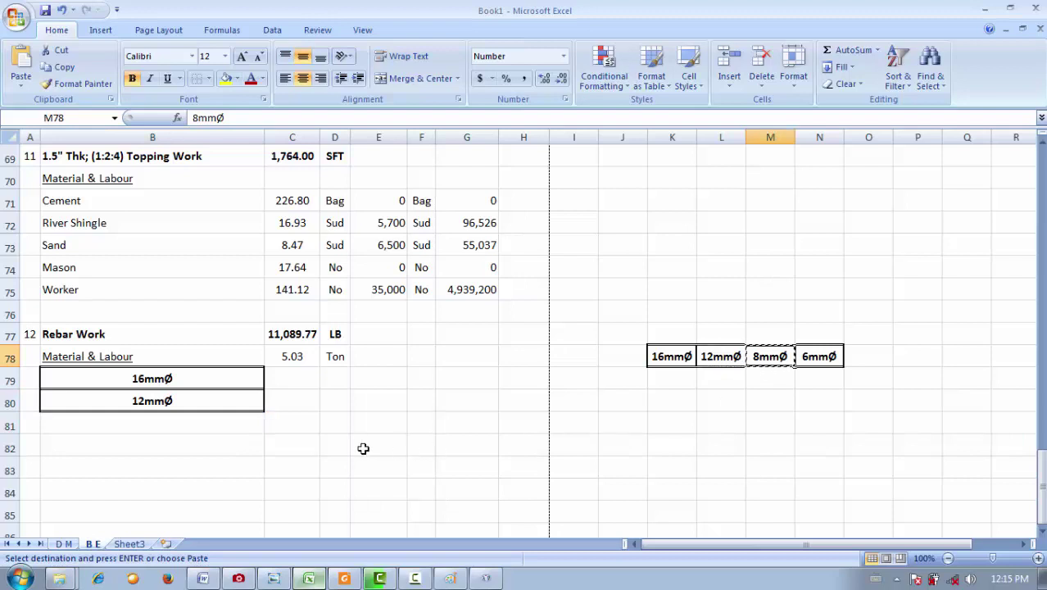
{"action": "left_click", "coordinate": [208, 424]}
{"action": "key", "text": "ctrl+v"}
{"action": "left_click", "coordinate": [823, 362]}
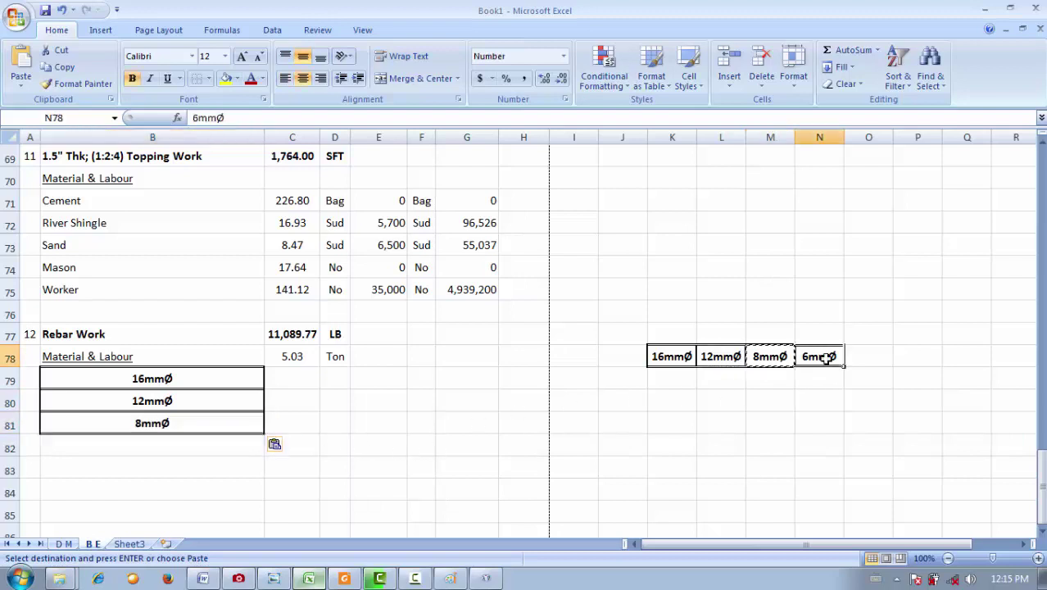
{"action": "key", "text": "ctrl+c"}
{"action": "left_click", "coordinate": [159, 441]}
{"action": "key", "text": "ctrl+v"}
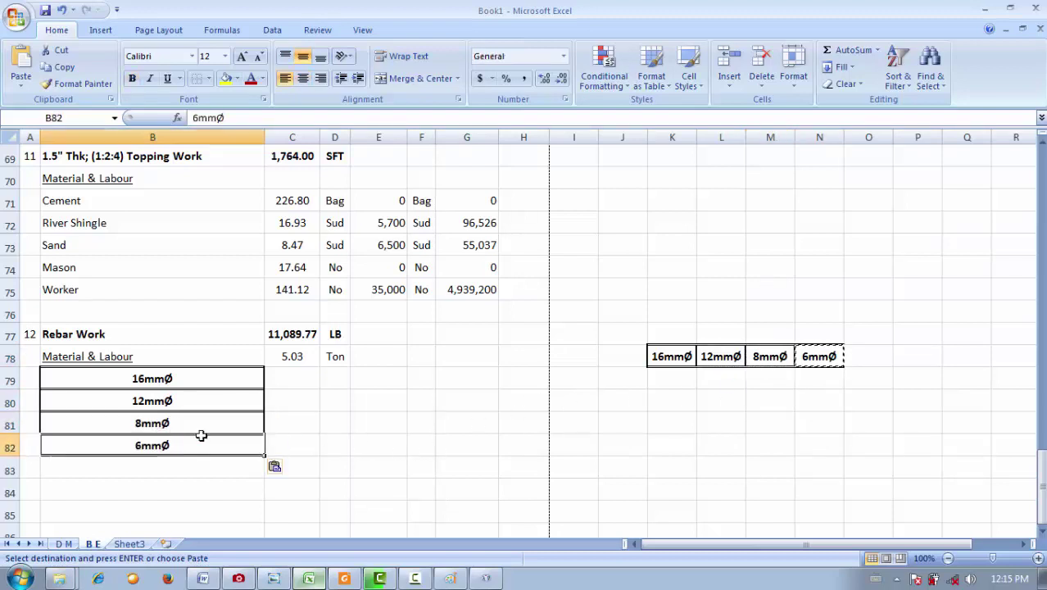
- Delete the temporary diameter labels in K78:N78 and remove the borders from those cells
{"action": "left_click_drag", "start_coordinate": [836, 357], "coordinate": [653, 356]}
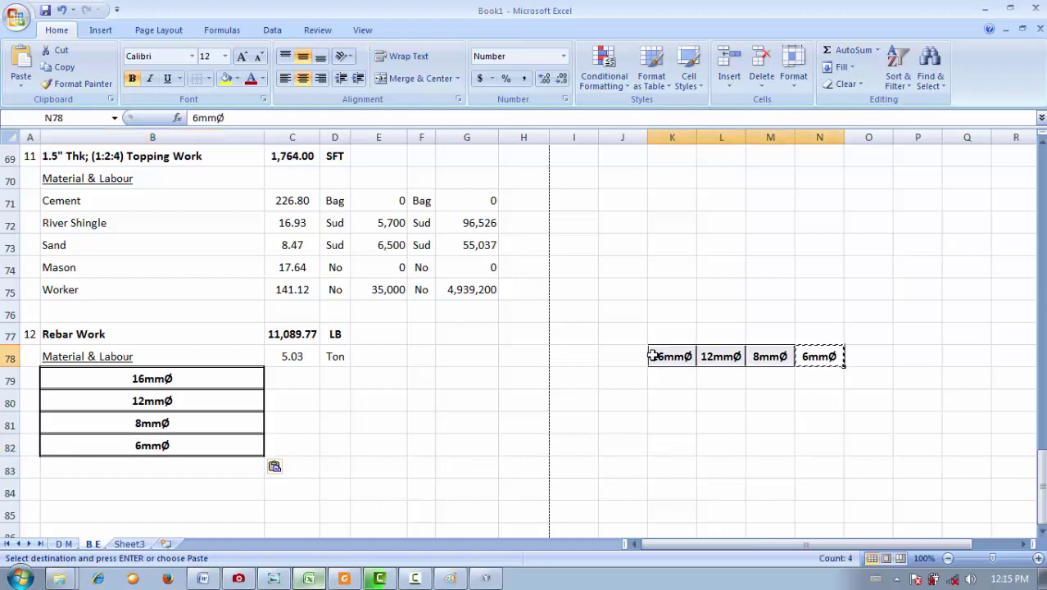
{"action": "key", "text": "Delete"}
{"action": "left_click", "coordinate": [815, 421]}
{"action": "left_click_drag", "start_coordinate": [822, 358], "coordinate": [674, 353]}
{"action": "left_click", "coordinate": [206, 82]}
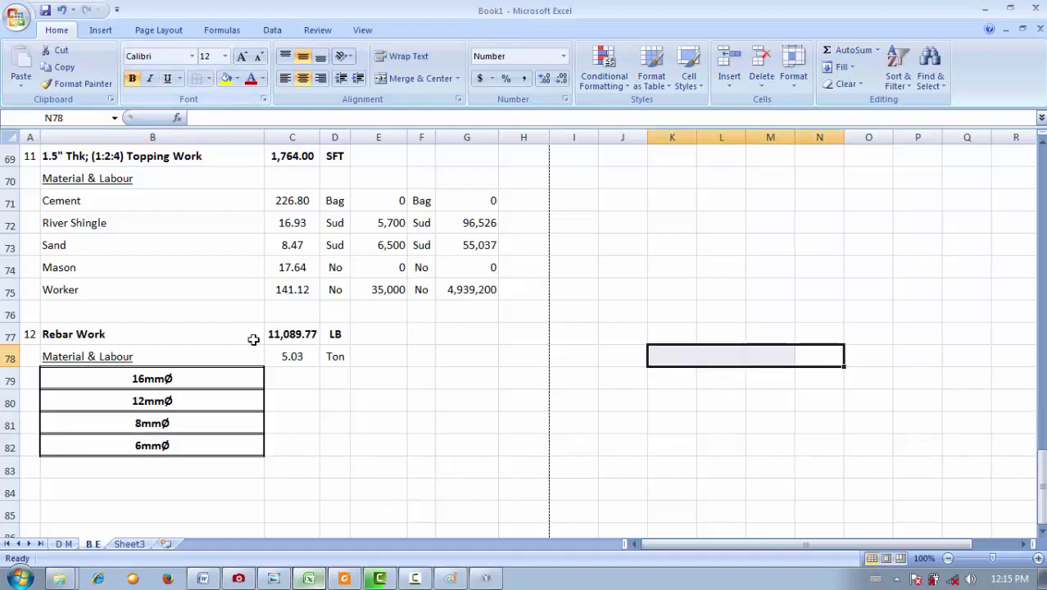
- Remove all borders from the bar diameter labels in B79:B82
{"action": "left_click_drag", "start_coordinate": [252, 452], "coordinate": [78, 366]}
{"action": "left_click", "coordinate": [208, 78]}
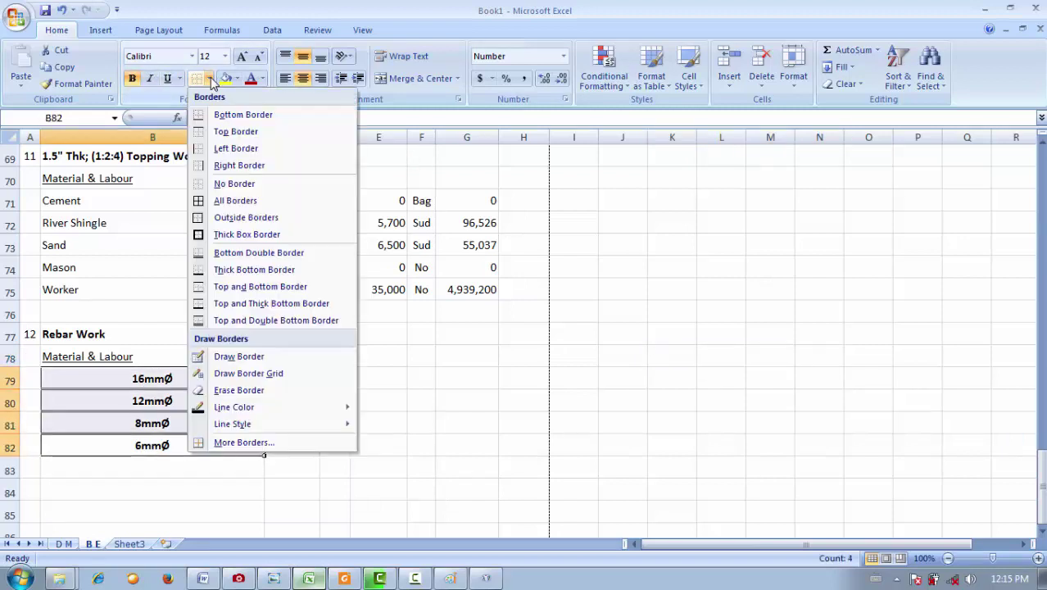
{"action": "left_click", "coordinate": [256, 181]}
{"action": "left_click", "coordinate": [415, 443]}
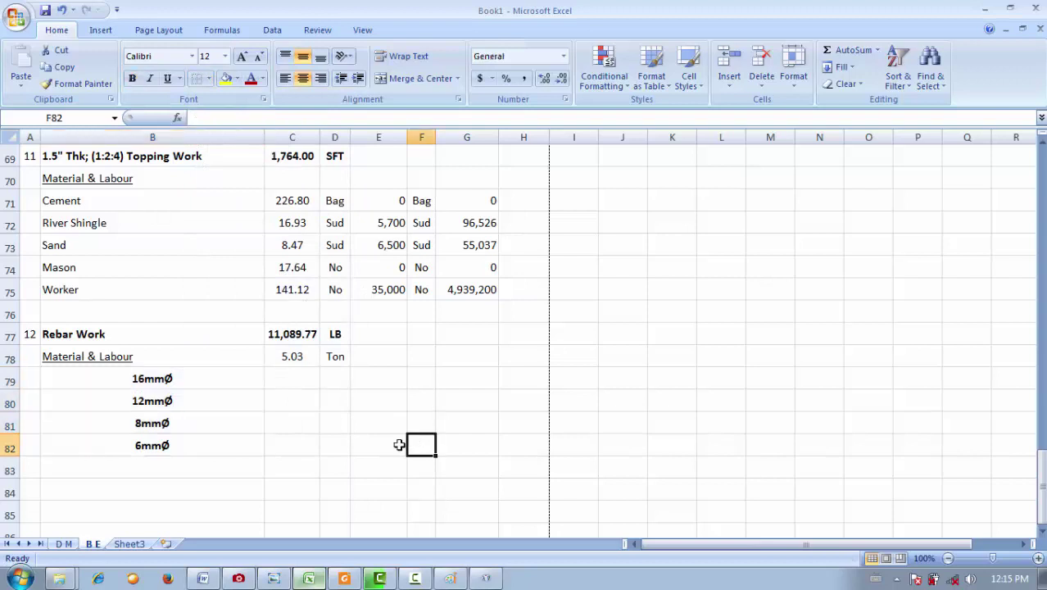
- Left-align the bar diameter labels in B79:B82
{"action": "key", "text": "Left"}
{"action": "key", "text": "Left"}
{"action": "key", "text": "Left"}
{"action": "key", "text": "Left"}
{"action": "left_click_drag", "start_coordinate": [185, 378], "coordinate": [184, 444]}
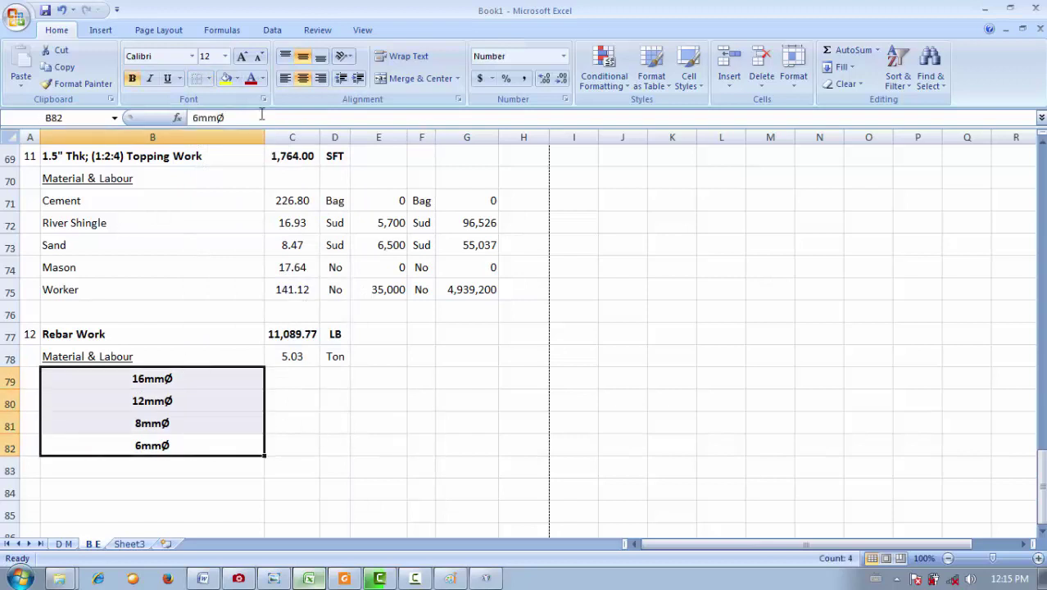
{"action": "left_click", "coordinate": [285, 78]}
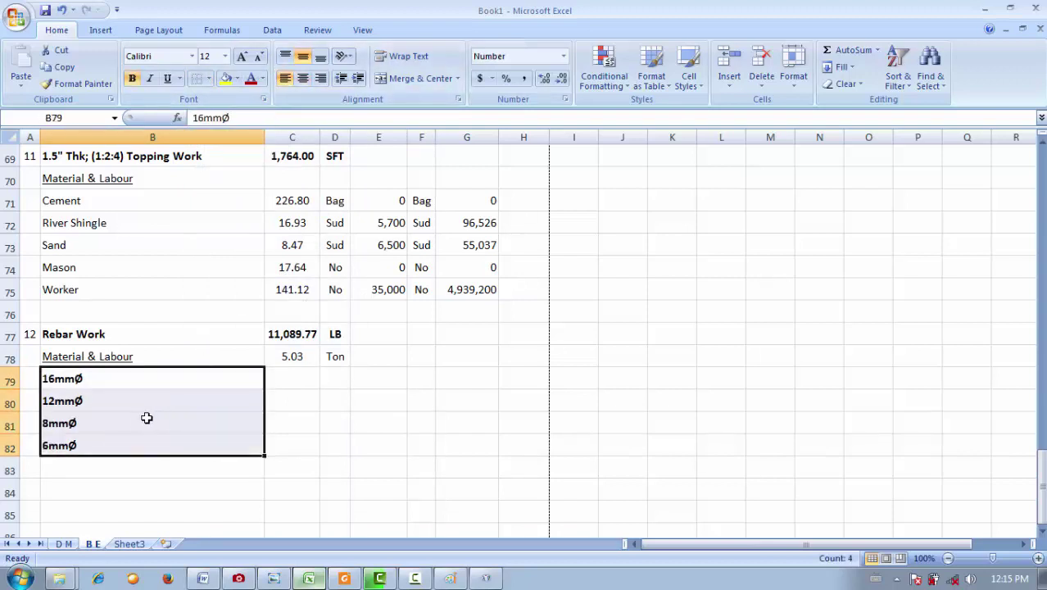
- Extend the labels in B79 and B80 to read 16mmØ MS Rod and 12mmØ MS Rod
{"action": "double_click", "coordinate": [163, 381]}
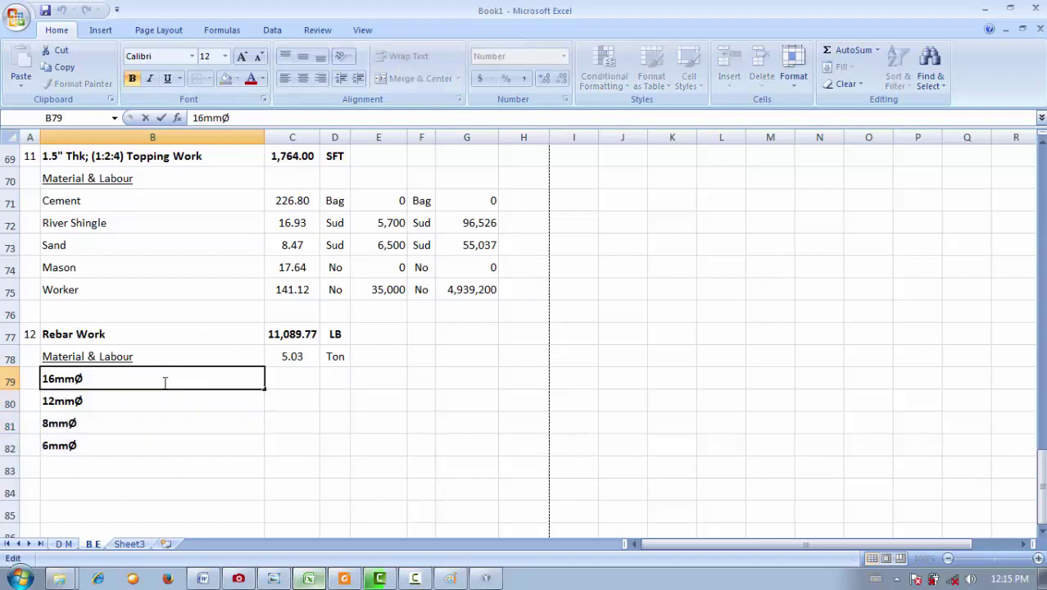
{"action": "type", "text": "MS Rod"}
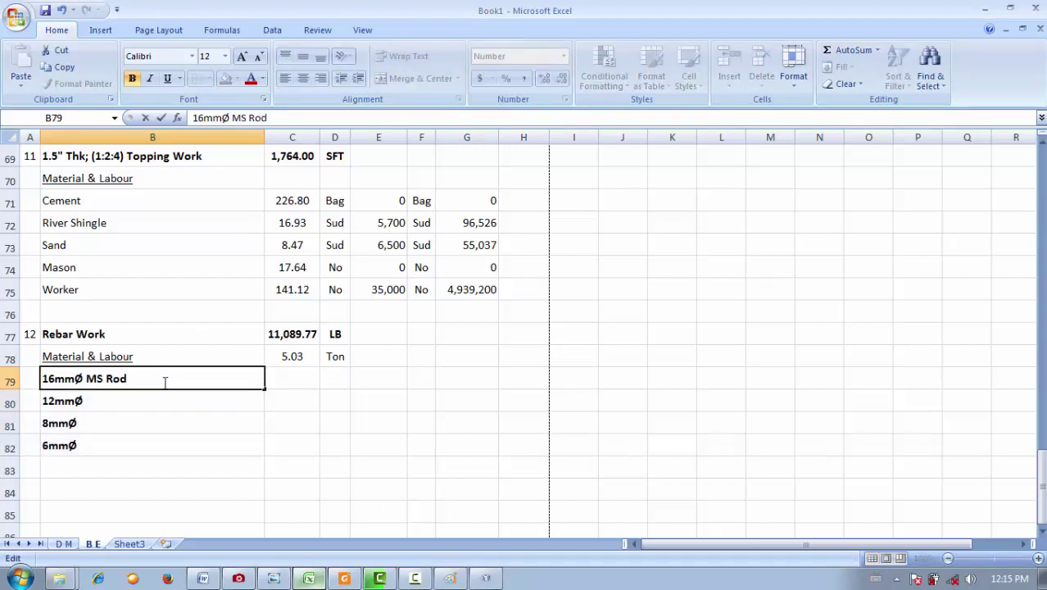
{"action": "left_click", "coordinate": [166, 397]}
{"action": "double_click", "coordinate": [167, 398]}
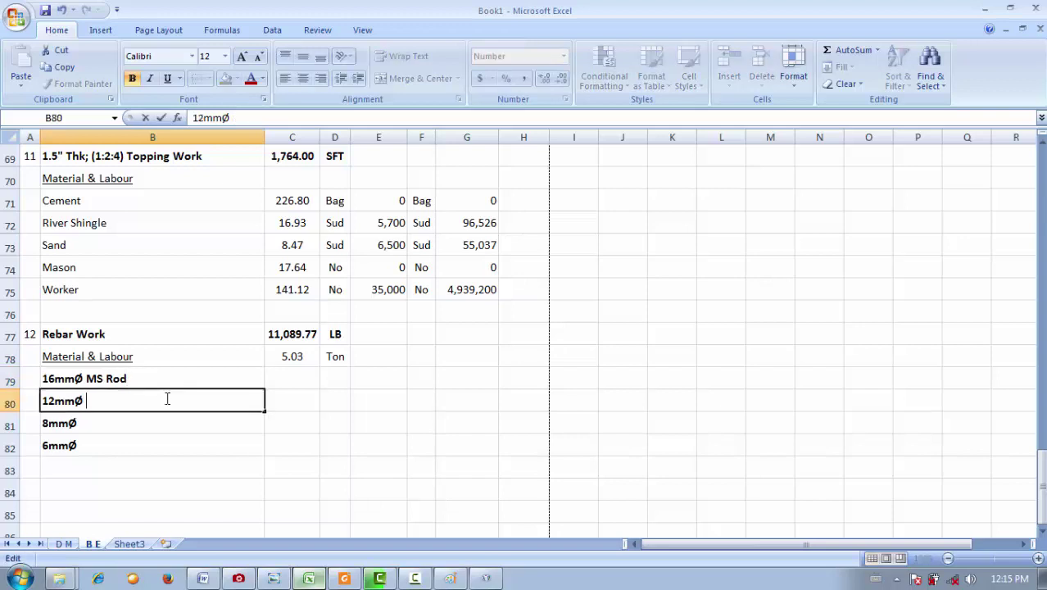
{"action": "type", "text": "MS Rod"}
{"action": "key", "text": "Return"}
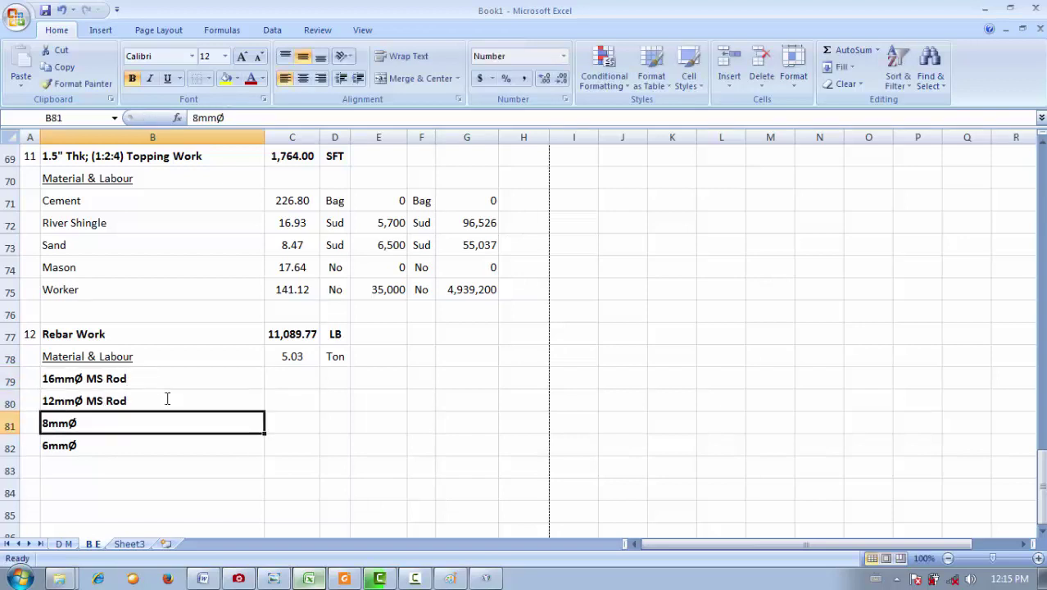
- Extend the labels in B81 and B82 to read 8mmØ MS Rod and 6mmØ MS Rod
{"action": "double_click", "coordinate": [167, 424]}
{"action": "type", "text": "M"}
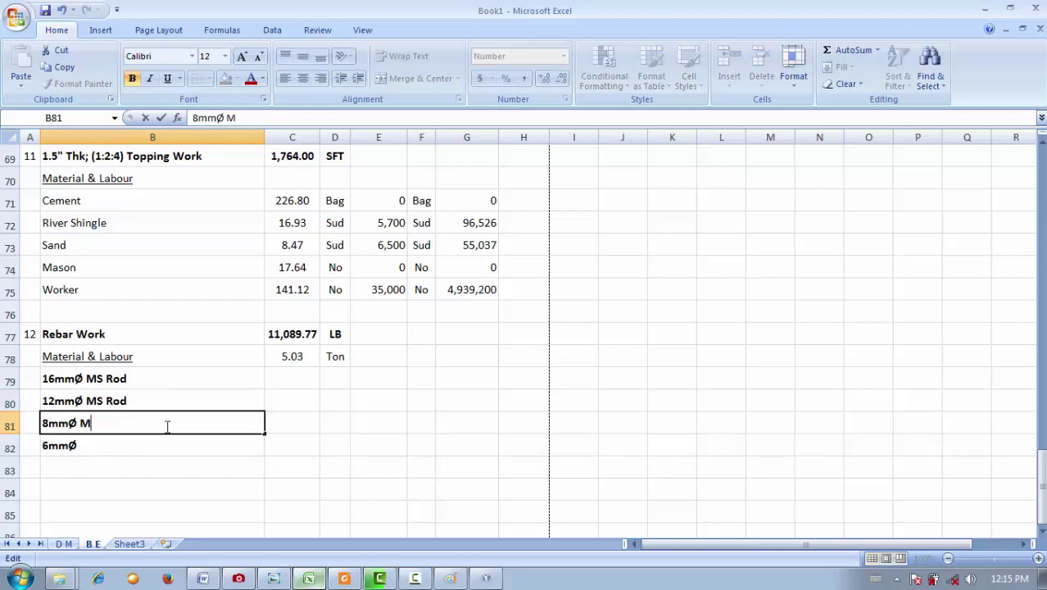
{"action": "type", "text": "S Rod"}
{"action": "key", "text": "Return"}
{"action": "double_click", "coordinate": [162, 445]}
{"action": "type", "text": "M"}
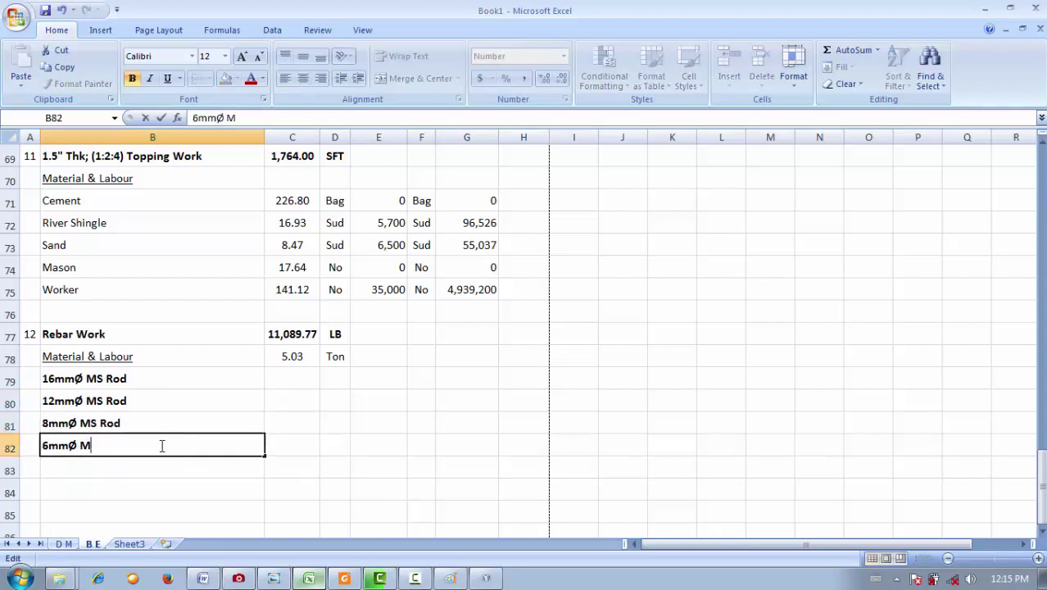
{"action": "type", "text": "S Rod"}
{"action": "key", "text": "Return"}
- Remove the bold formatting from the four MS Rod labels in B79:B82 and select cell C79
{"action": "left_click_drag", "start_coordinate": [189, 449], "coordinate": [135, 378]}
{"action": "left_click", "coordinate": [131, 78]}
{"action": "left_click", "coordinate": [309, 386]}
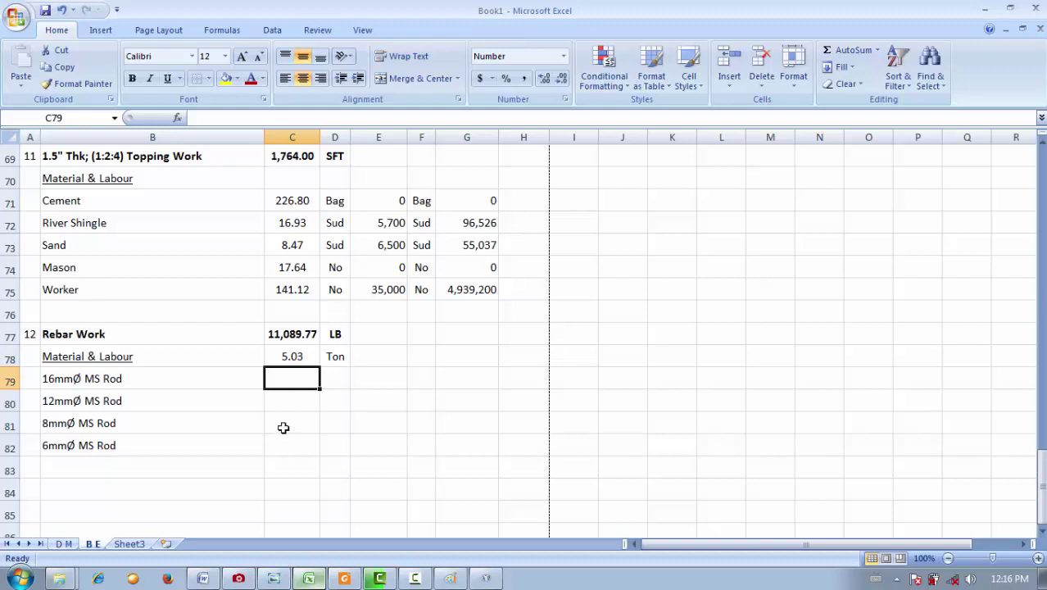
- Check the formula behind the 16mmØ bar weight in F148 of the D M sheet, then return to the B E sheet
{"action": "left_click", "coordinate": [72, 544]}
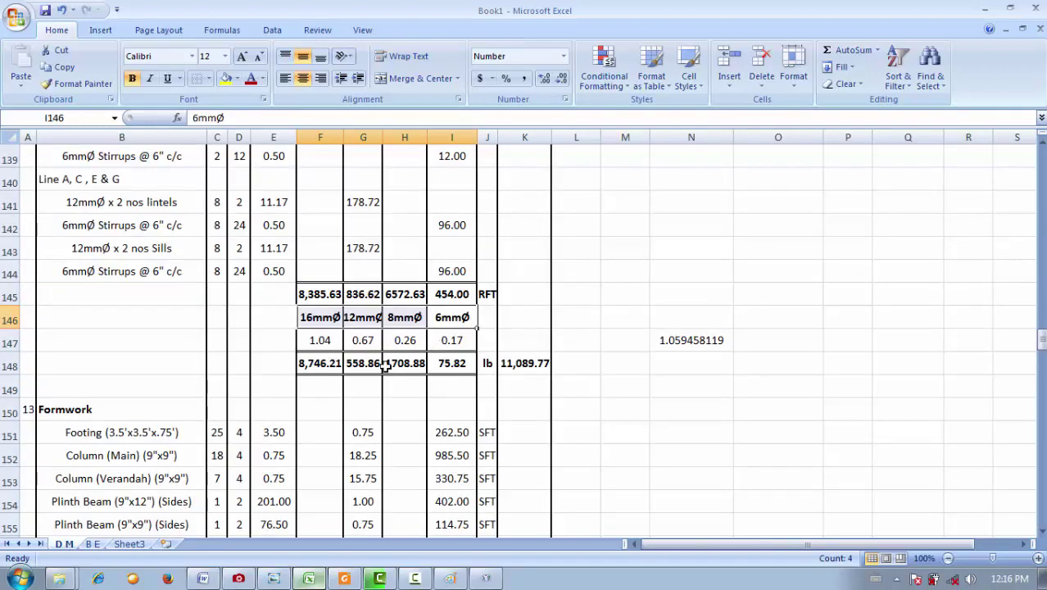
{"action": "left_click", "coordinate": [331, 366]}
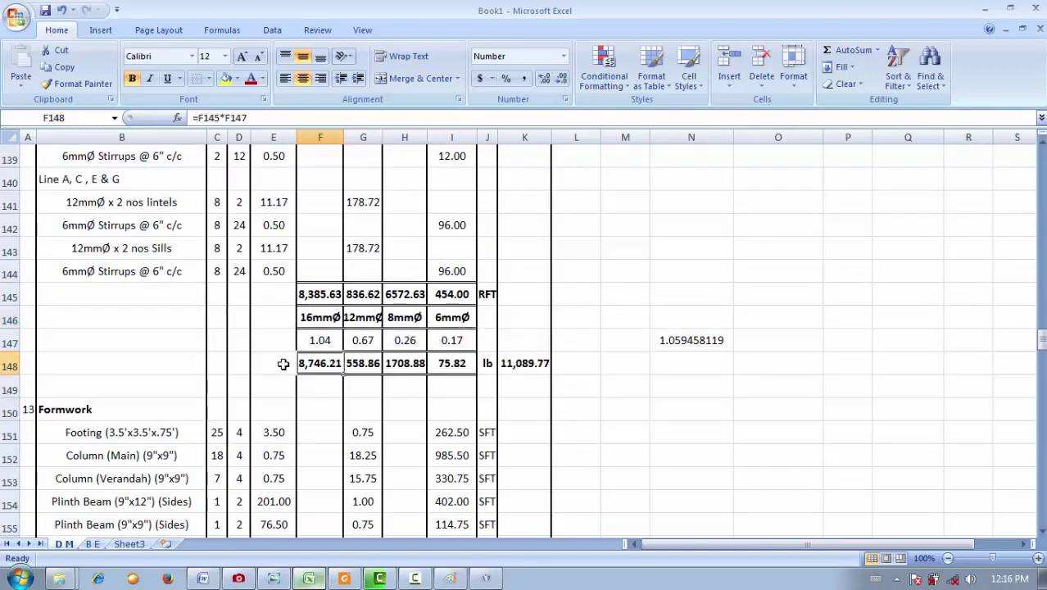
{"action": "left_click", "coordinate": [93, 544]}
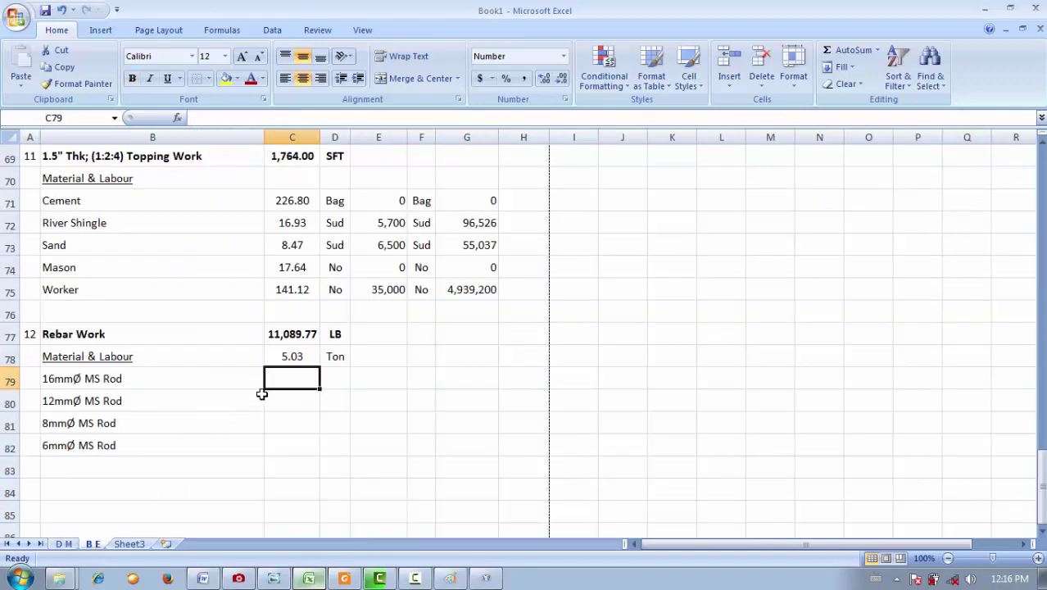
{"action": "type", "text": "="}
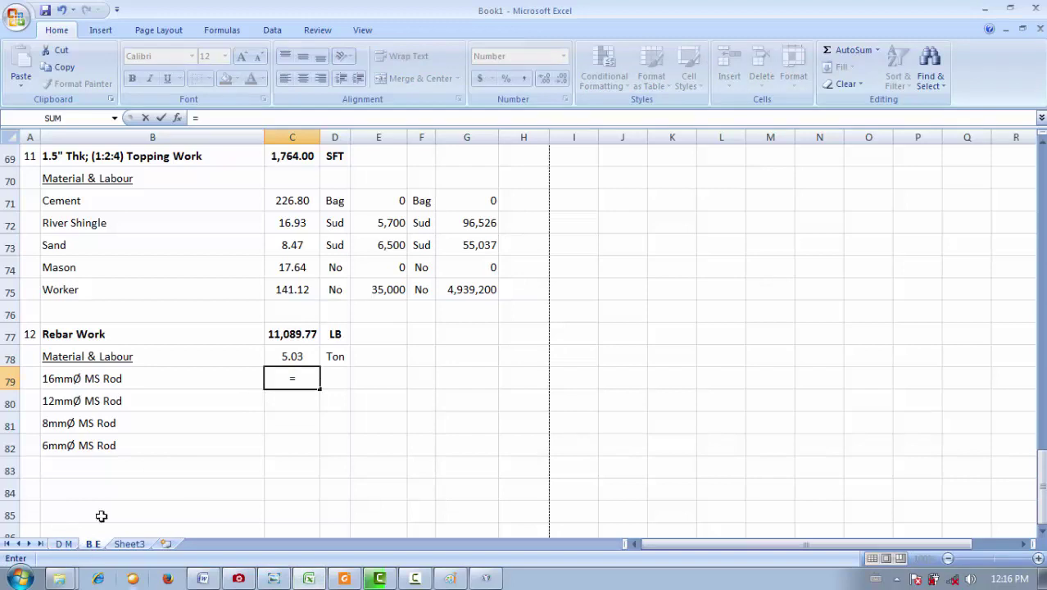
{"action": "left_click", "coordinate": [296, 358]}
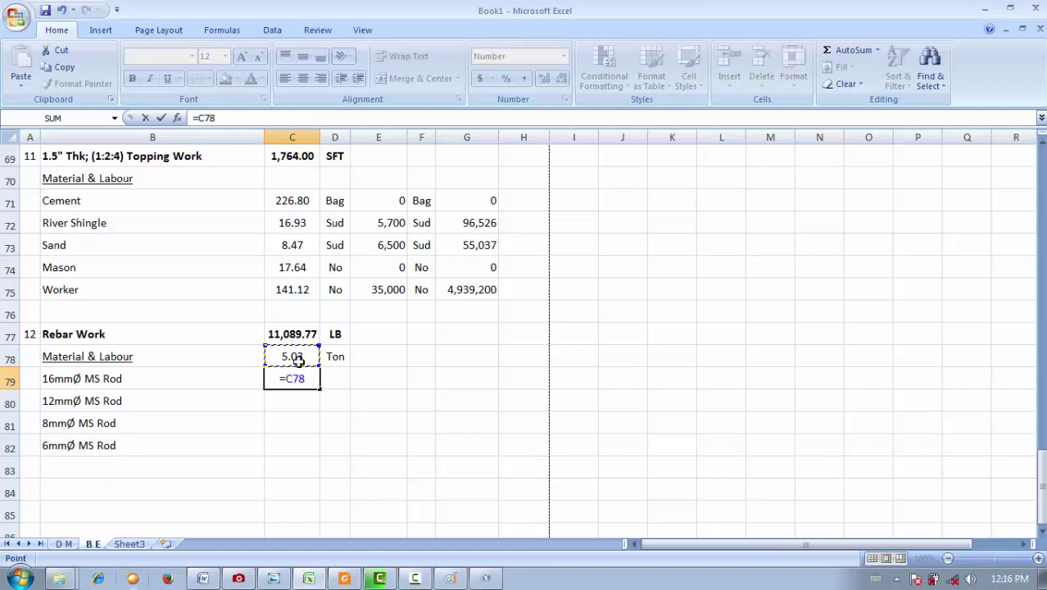
{"action": "key", "text": "Escape"}
- Clear the ton quantity in C78 of the Rebar Work item and select cell C79
{"action": "left_click", "coordinate": [298, 360]}
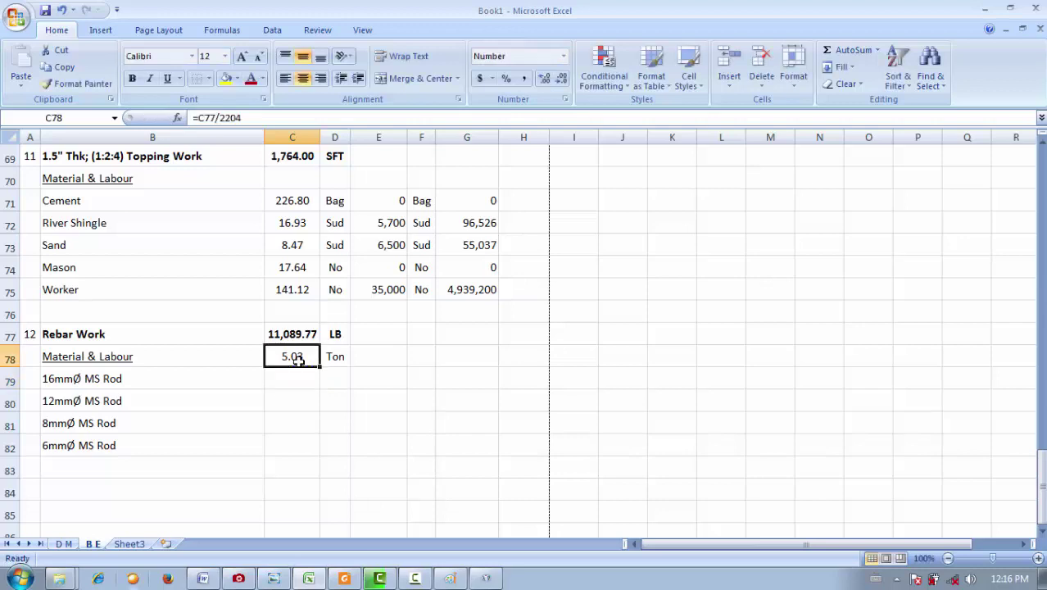
{"action": "key", "text": "Delete"}
{"action": "left_click", "coordinate": [294, 370]}
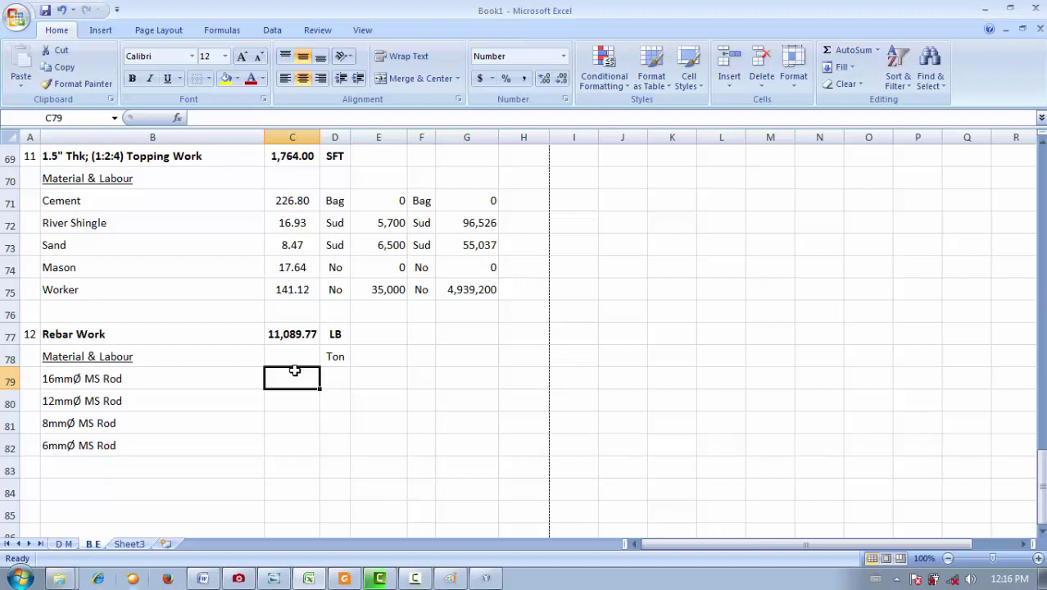
- Compute the 16mmØ MS Rod quantity in C79 with the formula =(('D M'!F148/2204)*10/100)+('D M'!F148/2204)
{"action": "type", "text": "="}
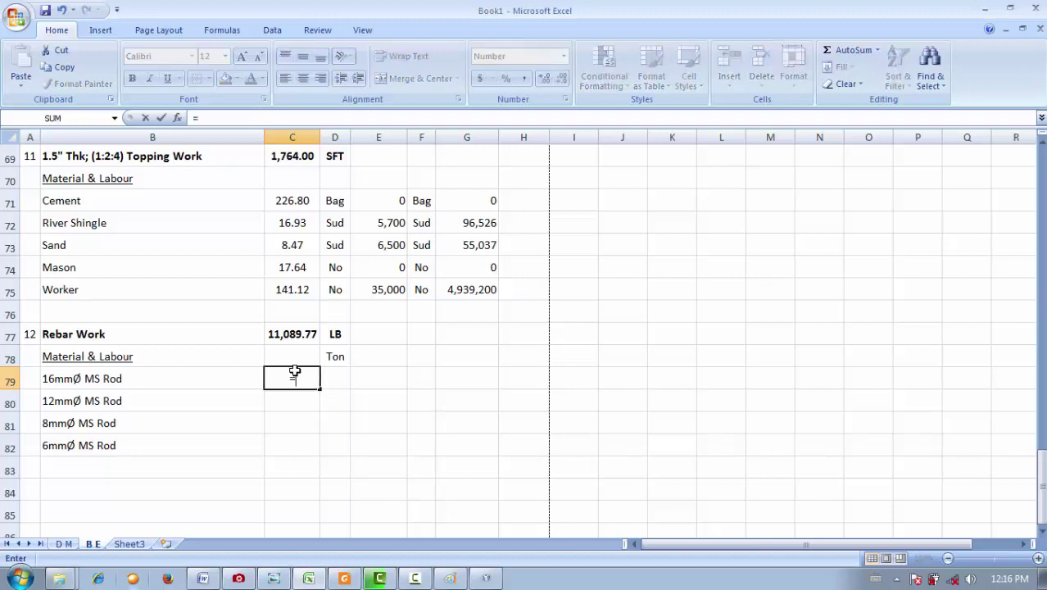
{"action": "left_click", "coordinate": [63, 544]}
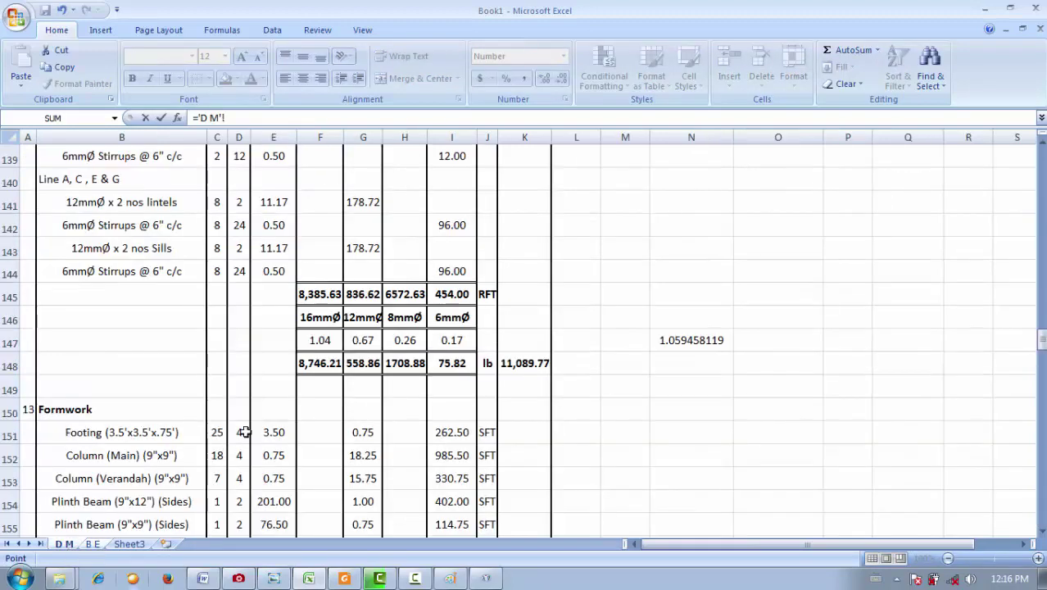
{"action": "left_click", "coordinate": [332, 363]}
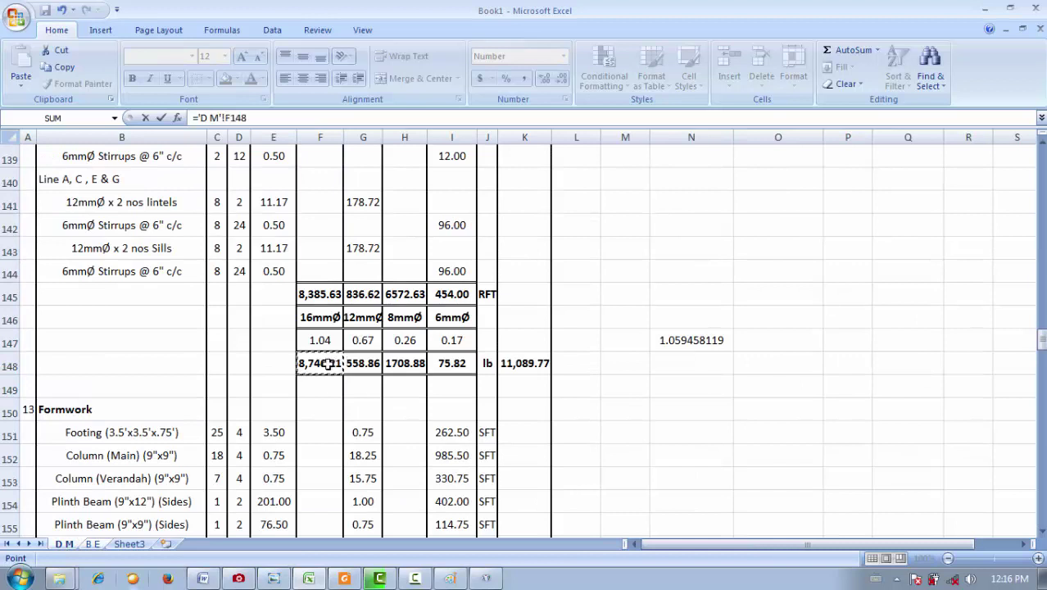
{"action": "left_click", "coordinate": [324, 117]}
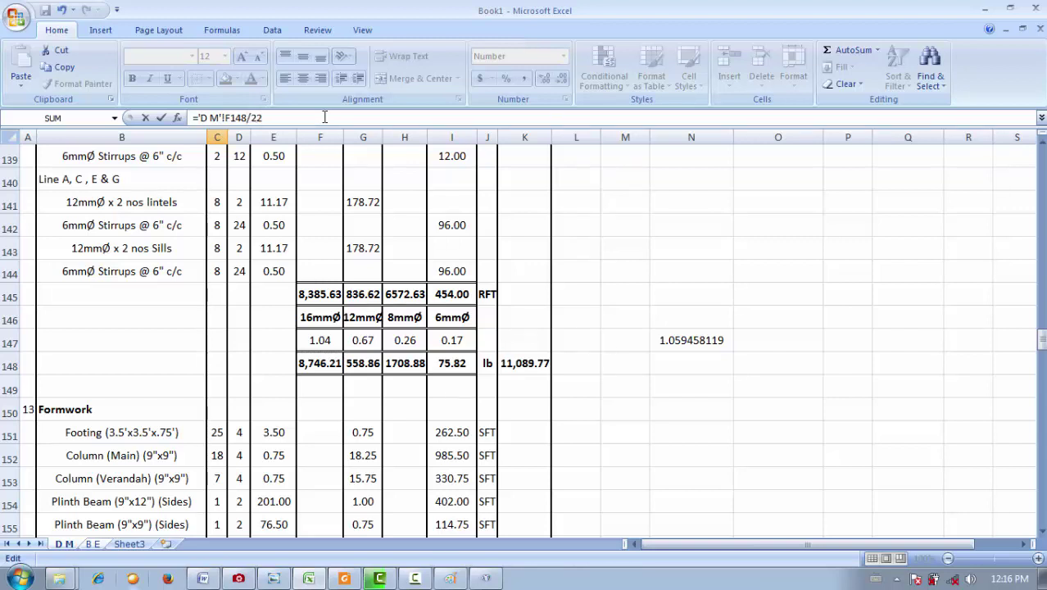
{"action": "type", "text": "/2204"}
{"action": "left_click", "coordinate": [201, 116]}
{"action": "type", "text": "("}
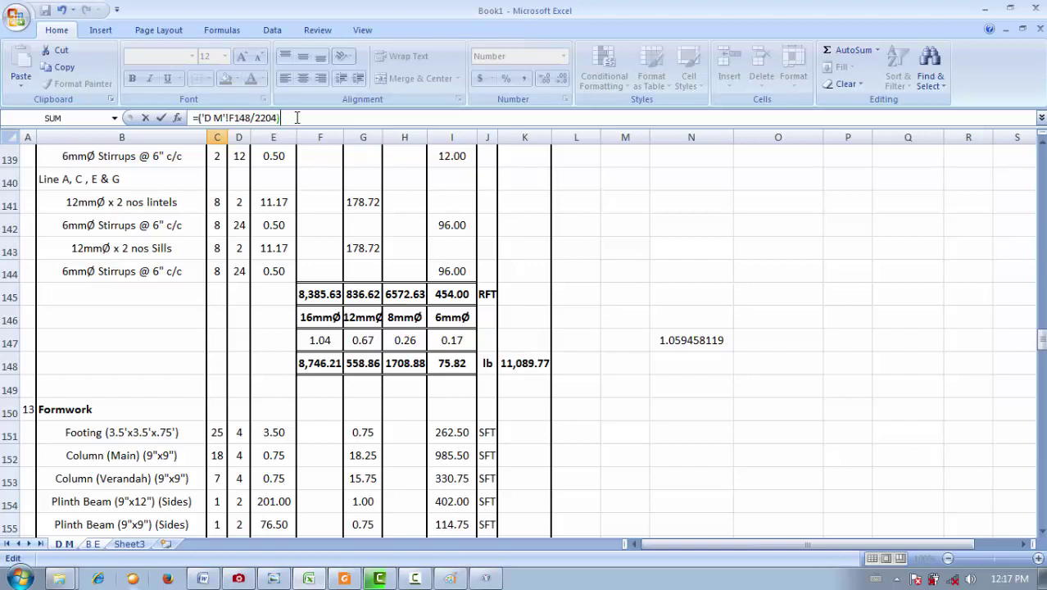
{"action": "type", "text": "*10/100"}
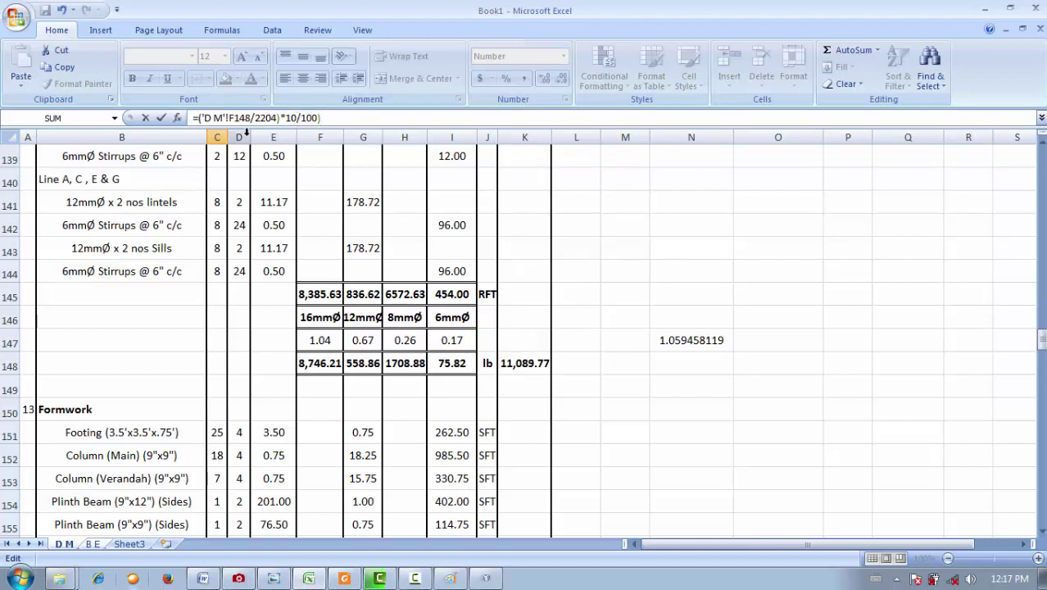
{"action": "key", "text": "Home"}
{"action": "key", "text": "Right"}
{"action": "type", "text": "("}
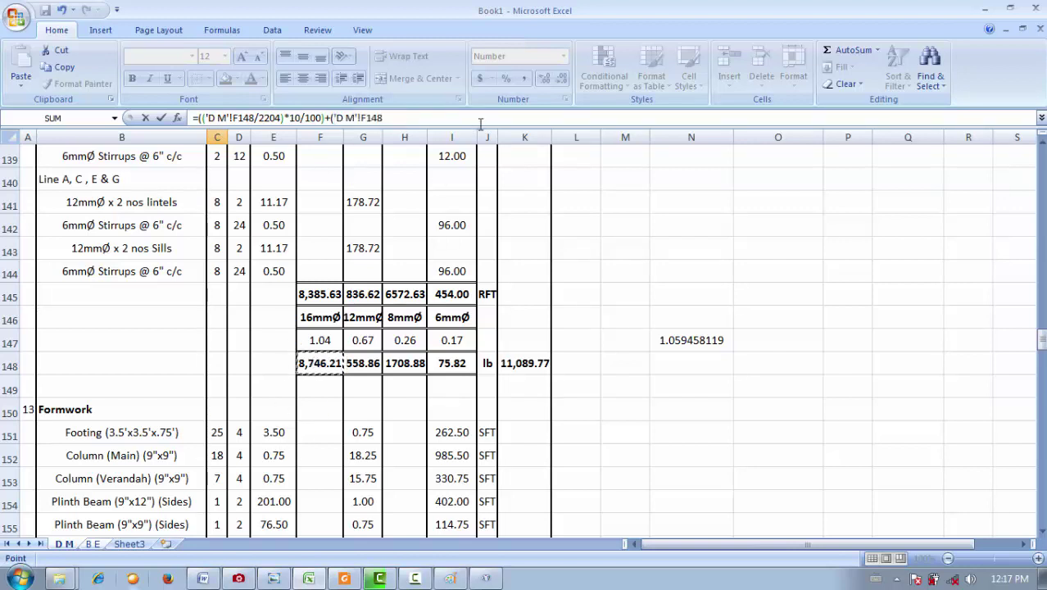
{"action": "type", "text": "/2204"}
{"action": "key", "text": "Return"}
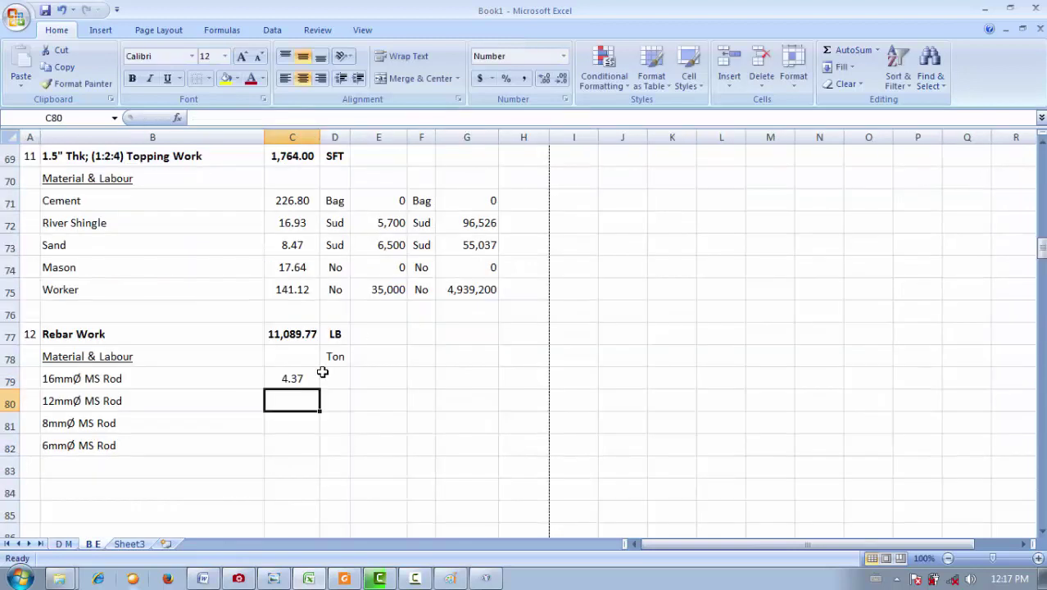
- Check the wastage allowance for mild steel bar reinforcement in the Analysis of Rates PDF in Foxit Reader and return to the Excel workbook
{"action": "left_click", "coordinate": [299, 385]}
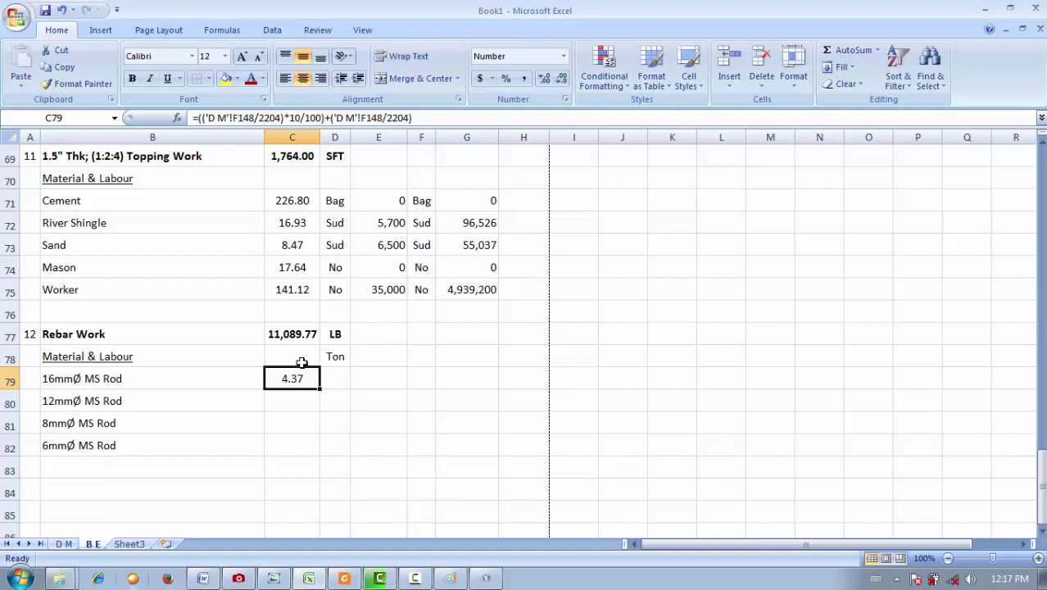
{"action": "left_click", "coordinate": [344, 579]}
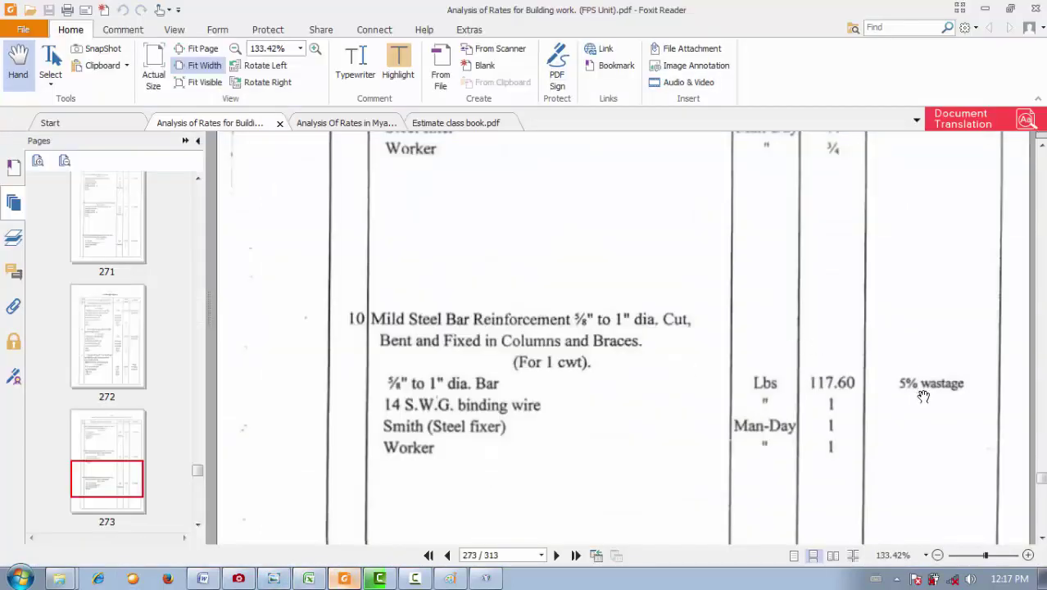
{"action": "left_click", "coordinate": [344, 578]}
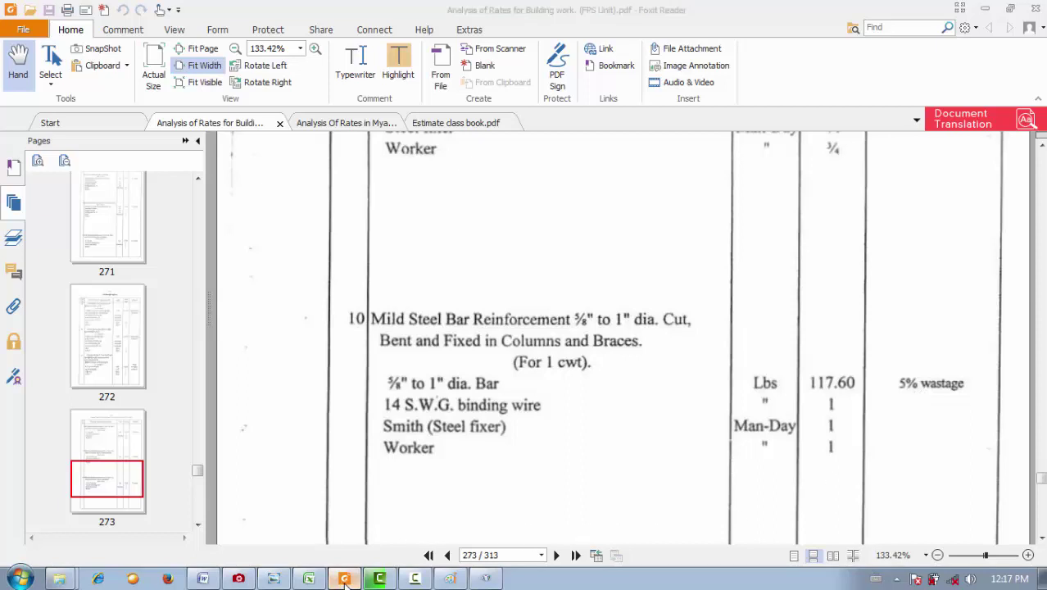
{"action": "left_click", "coordinate": [319, 388]}
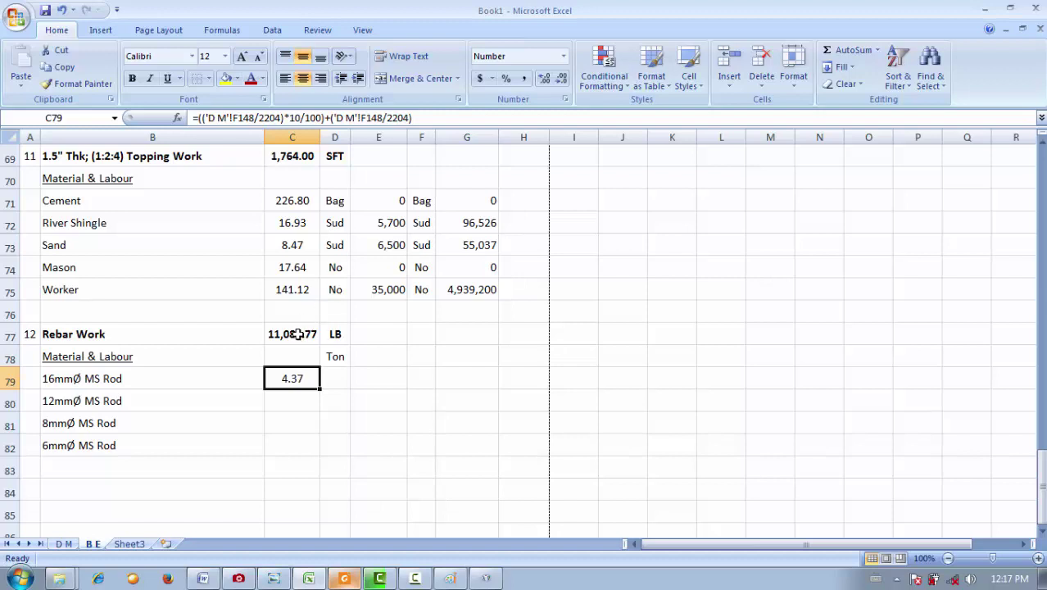
- Convert the 16mmØ rod weight to tons in cell K79 with the formula ='D M'!F148/2204
{"action": "left_click", "coordinate": [661, 372]}
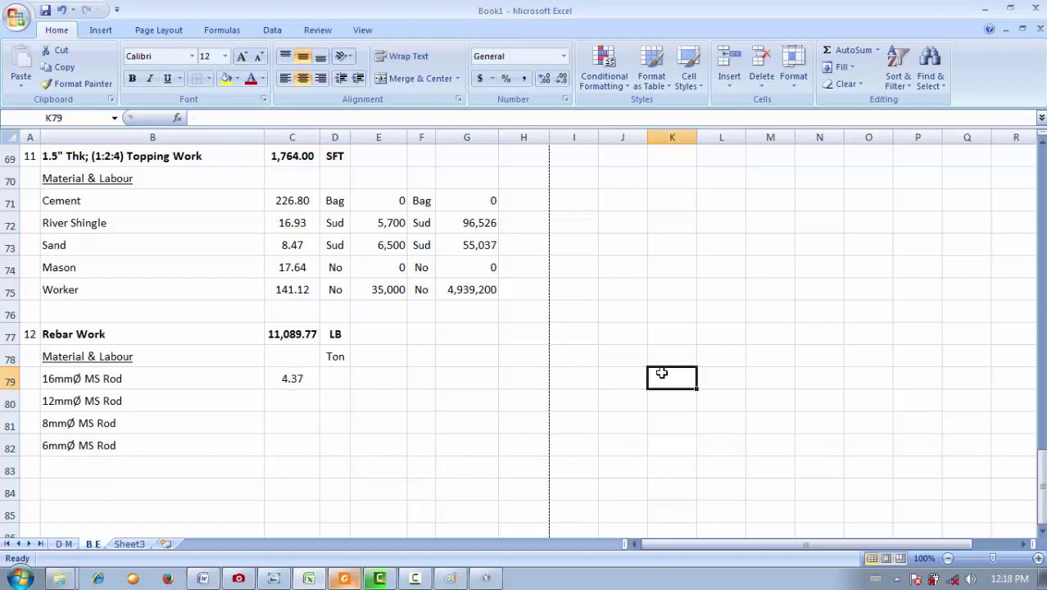
{"action": "type", "text": "="}
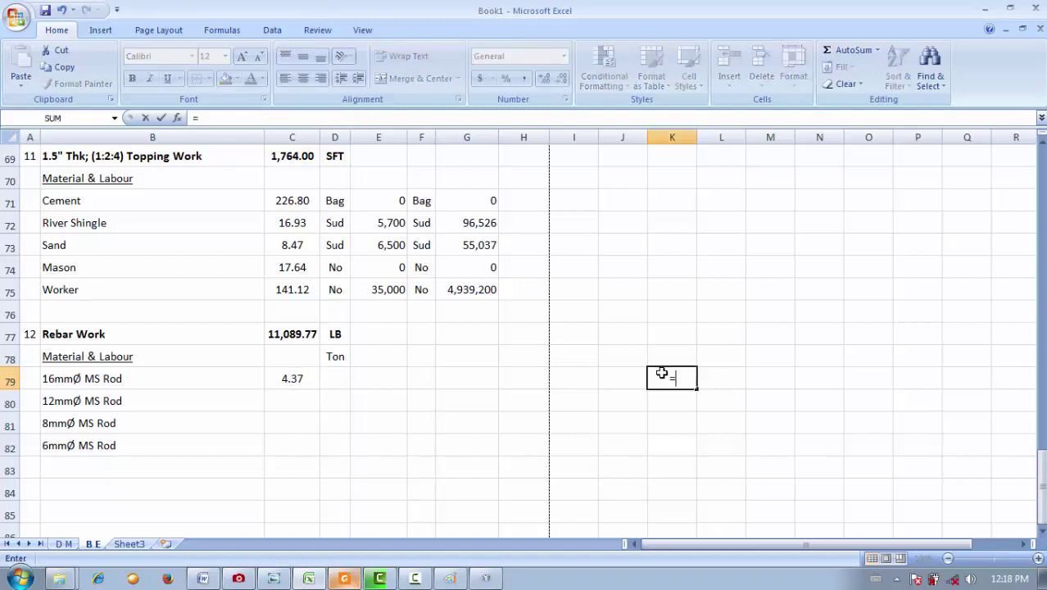
{"action": "left_click", "coordinate": [64, 544]}
{"action": "left_click", "coordinate": [332, 365]}
{"action": "type", "text": "/220"}
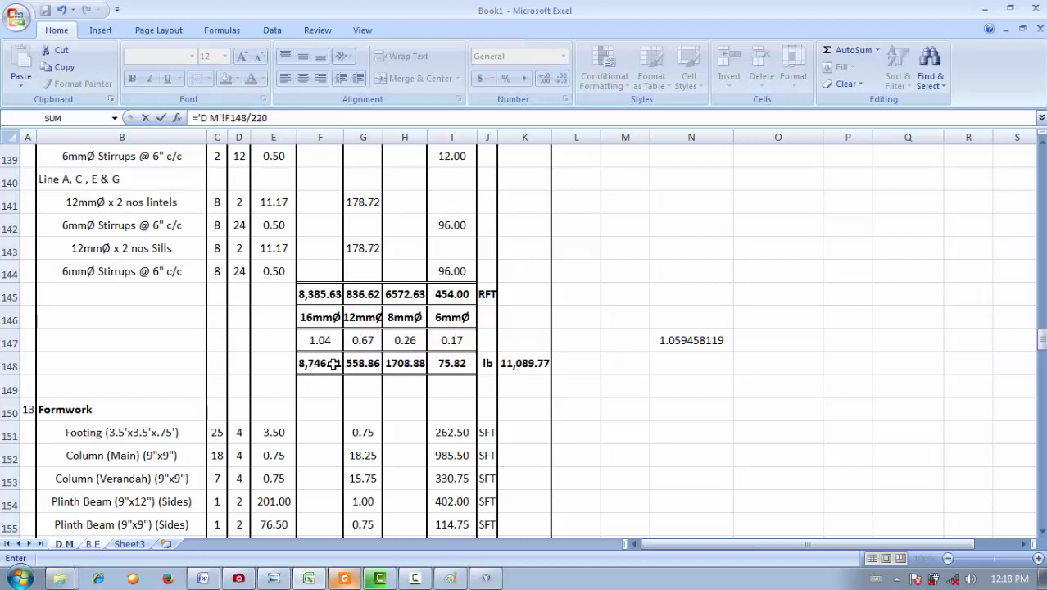
{"action": "key", "text": "Return"}
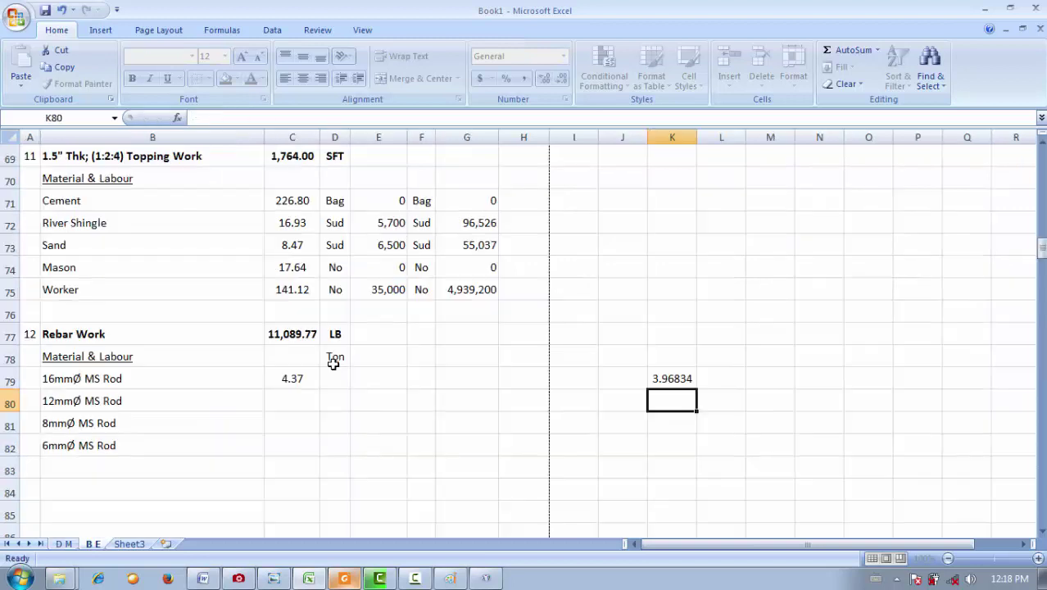
{"action": "left_click", "coordinate": [673, 377]}
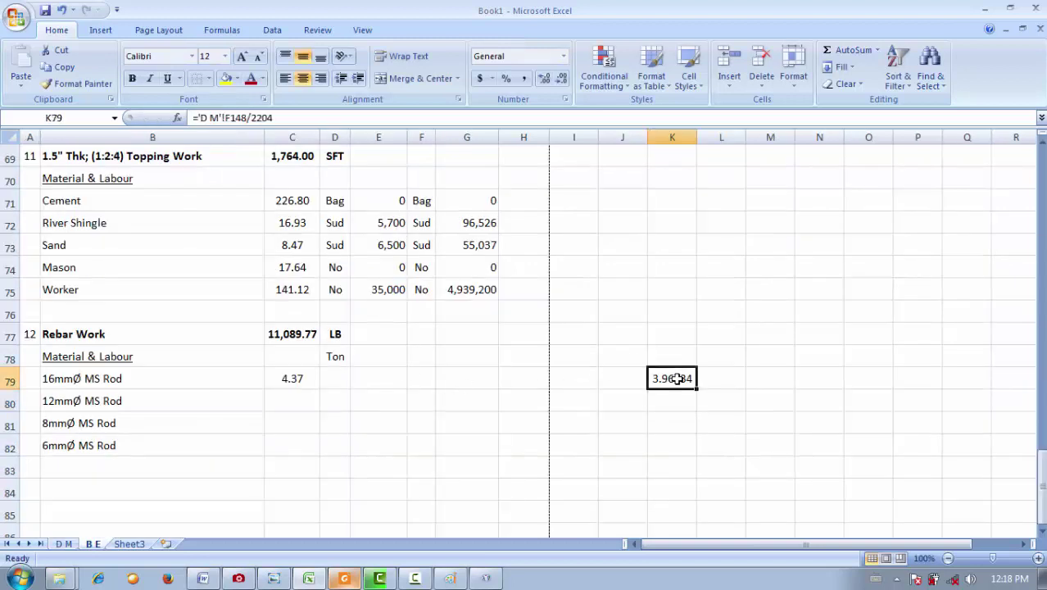
- Calculate the 10% wastage of the 16mmØ rod in cell N80 with =(K79*10/100)
{"action": "left_click", "coordinate": [729, 387]}
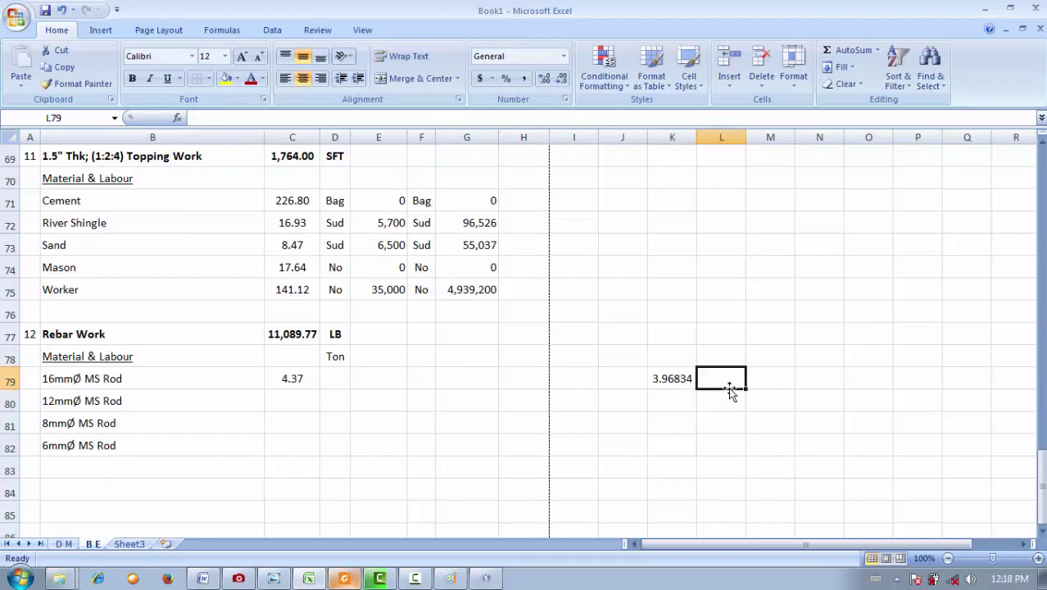
{"action": "left_click", "coordinate": [829, 397]}
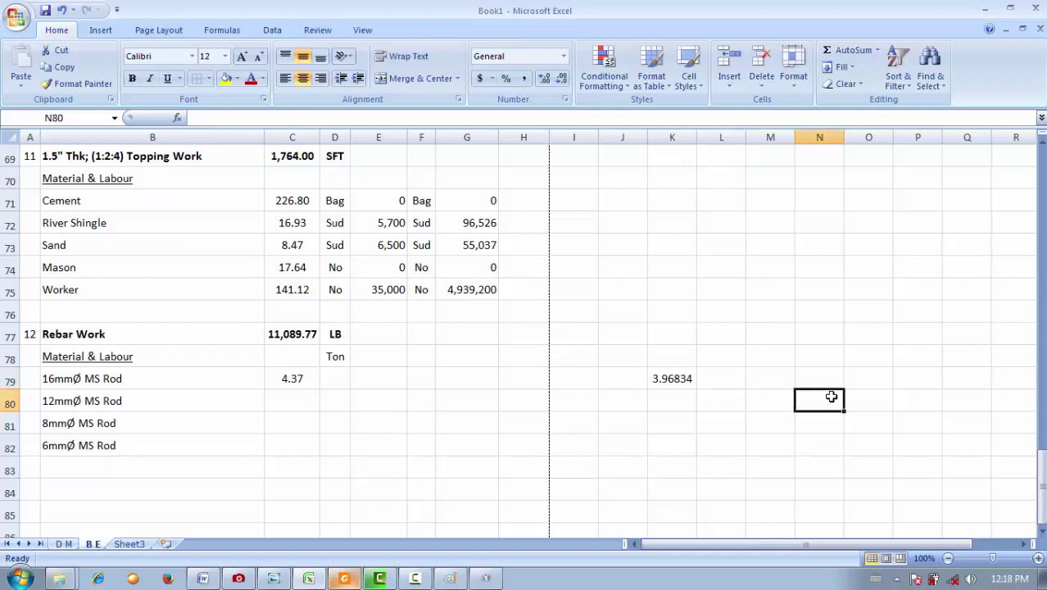
{"action": "type", "text": "="}
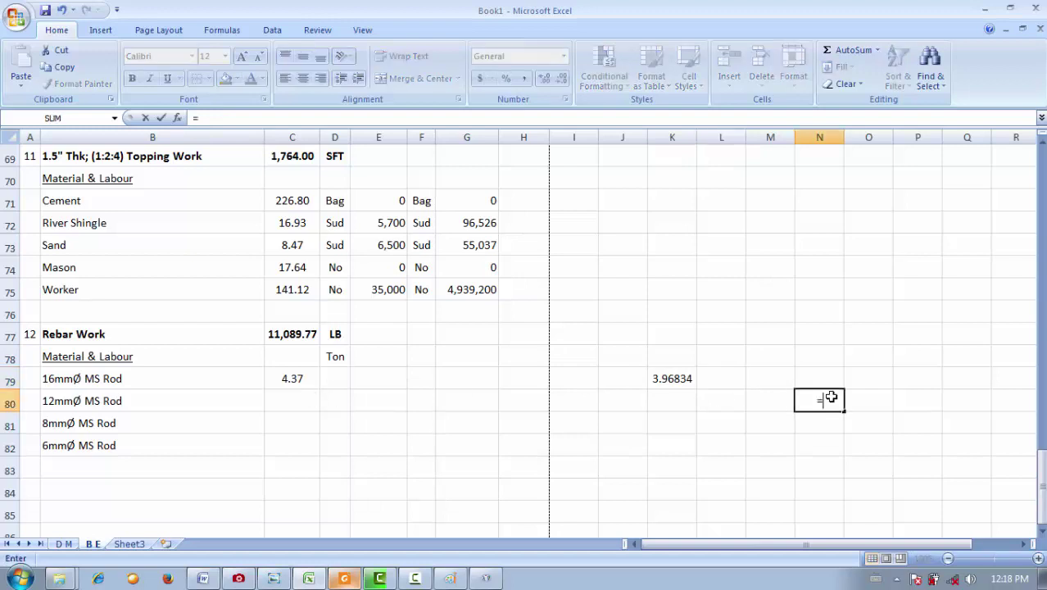
{"action": "left_click", "coordinate": [671, 377]}
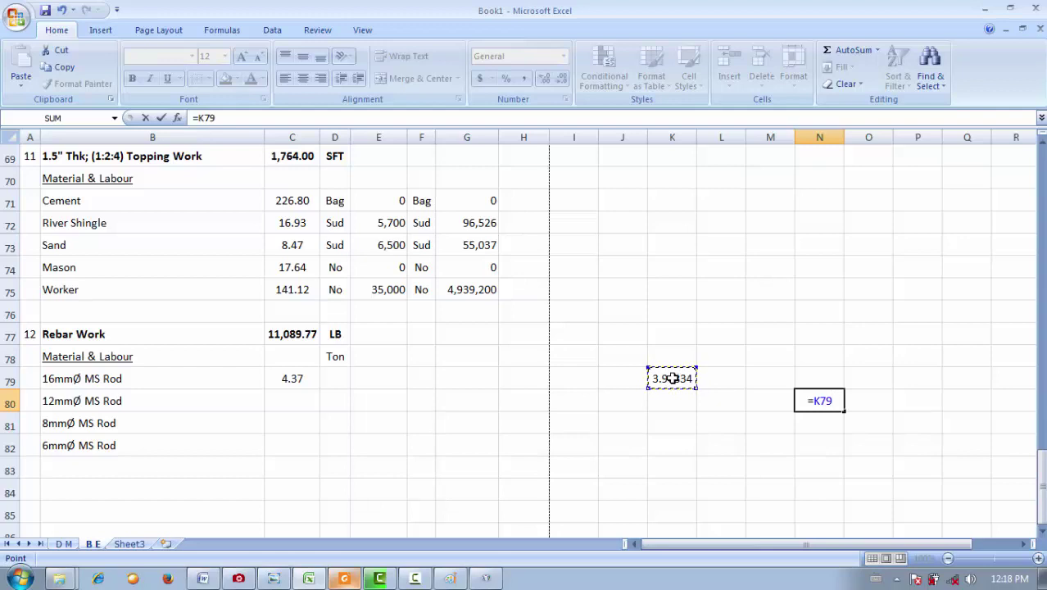
{"action": "left_click", "coordinate": [199, 117]}
{"action": "type", "text": "(K79"}
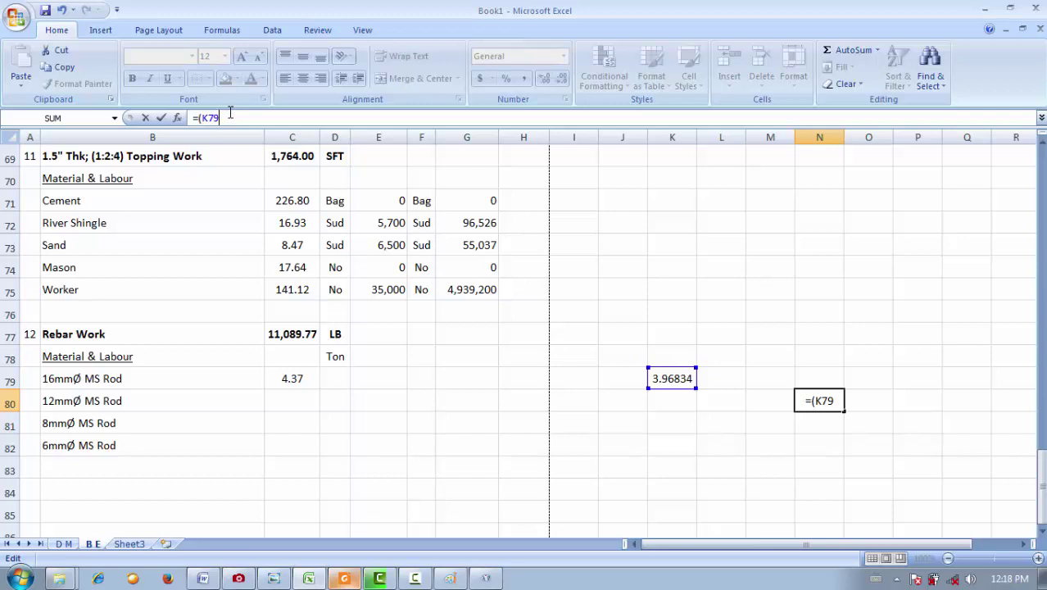
{"action": "type", "text": "*10/1"}
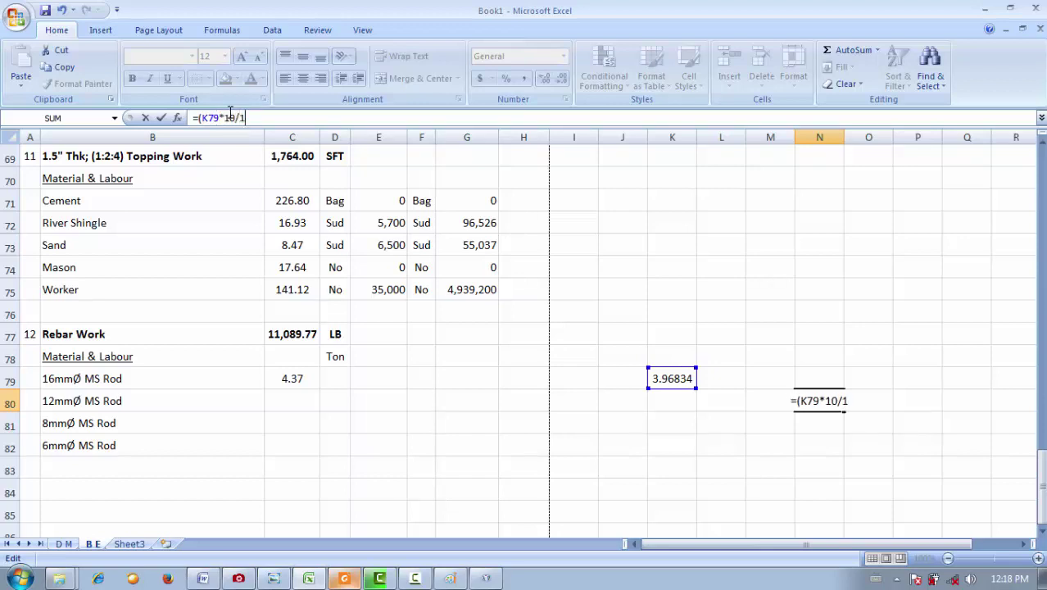
{"action": "type", "text": "00)"}
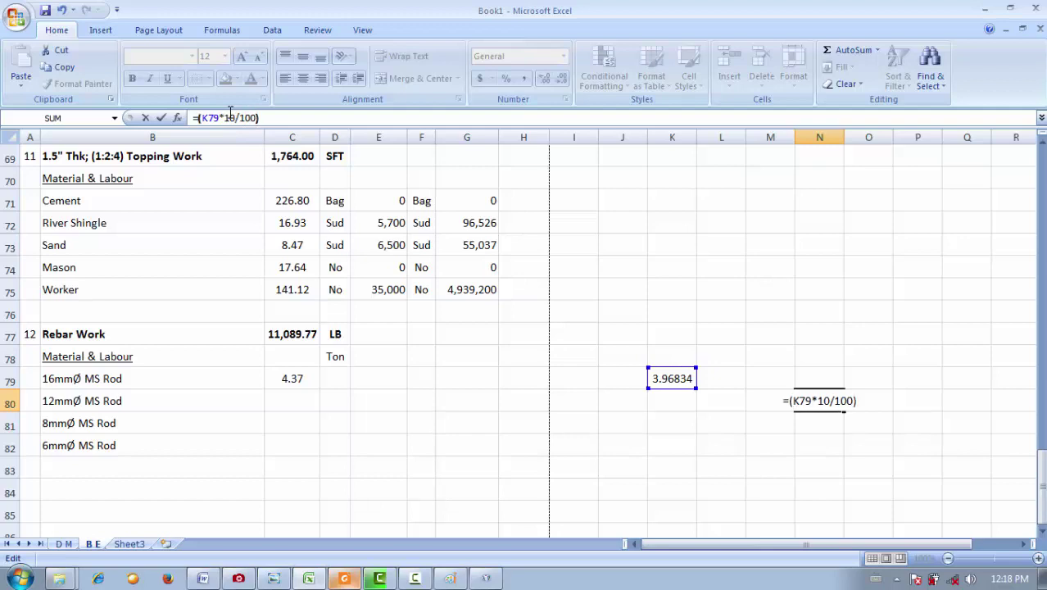
{"action": "key", "text": "Return"}
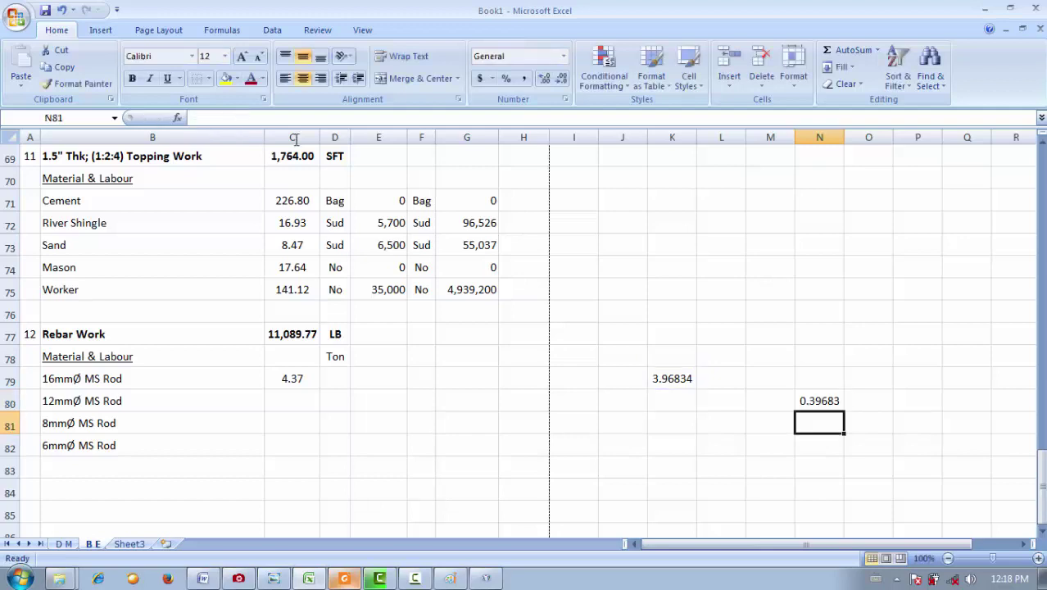
- Add the tonnage and its 10% wastage in cell K81 with =K79+N80, and compare it with the quantity in C79
{"action": "left_click", "coordinate": [682, 426]}
{"action": "type", "text": "="}
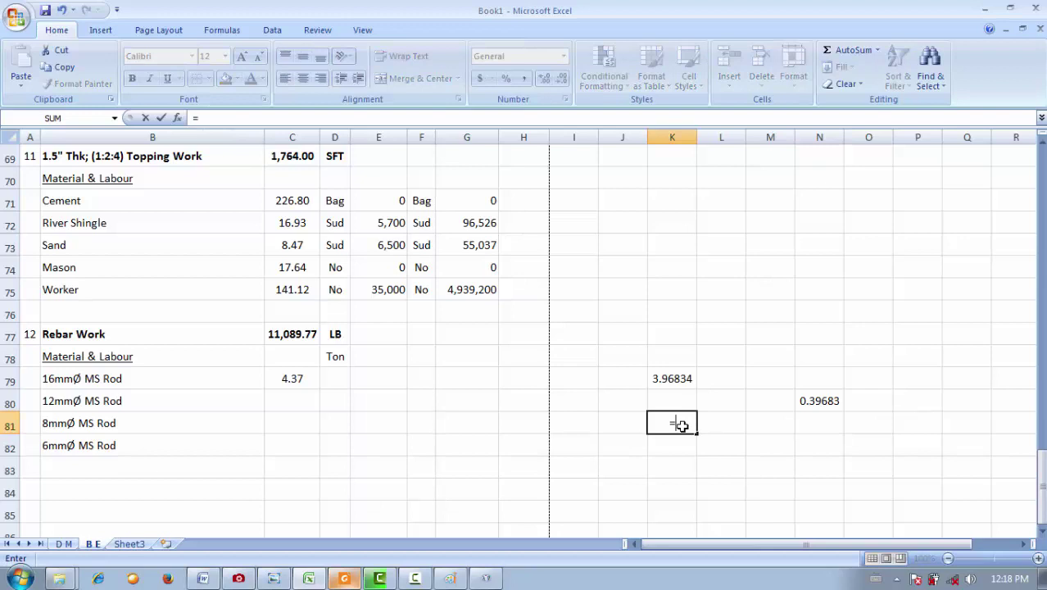
{"action": "left_click", "coordinate": [668, 380]}
{"action": "type", "text": "+"}
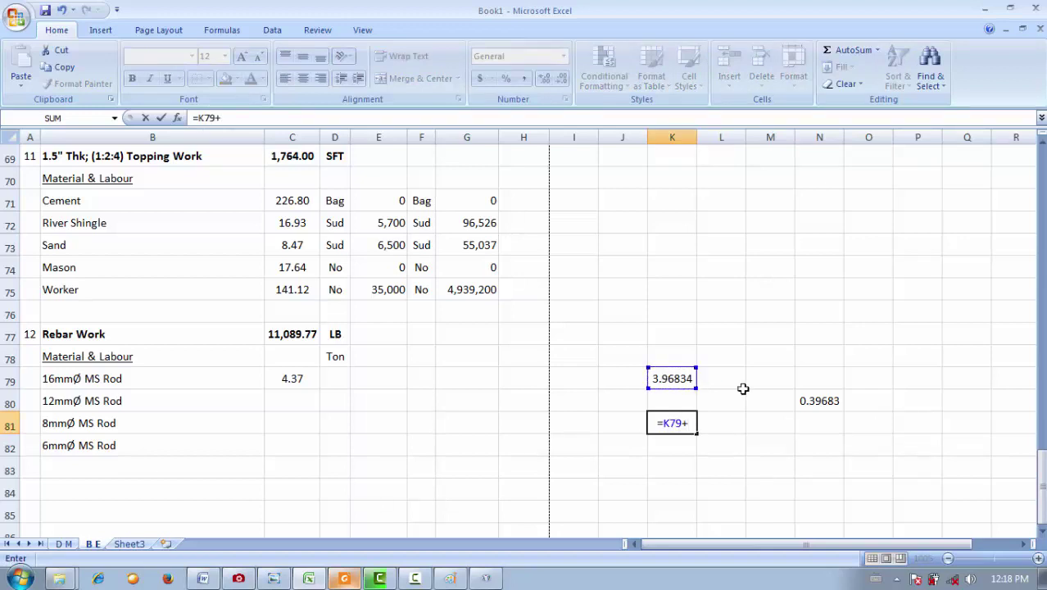
{"action": "left_click", "coordinate": [819, 400]}
{"action": "key", "text": "Return"}
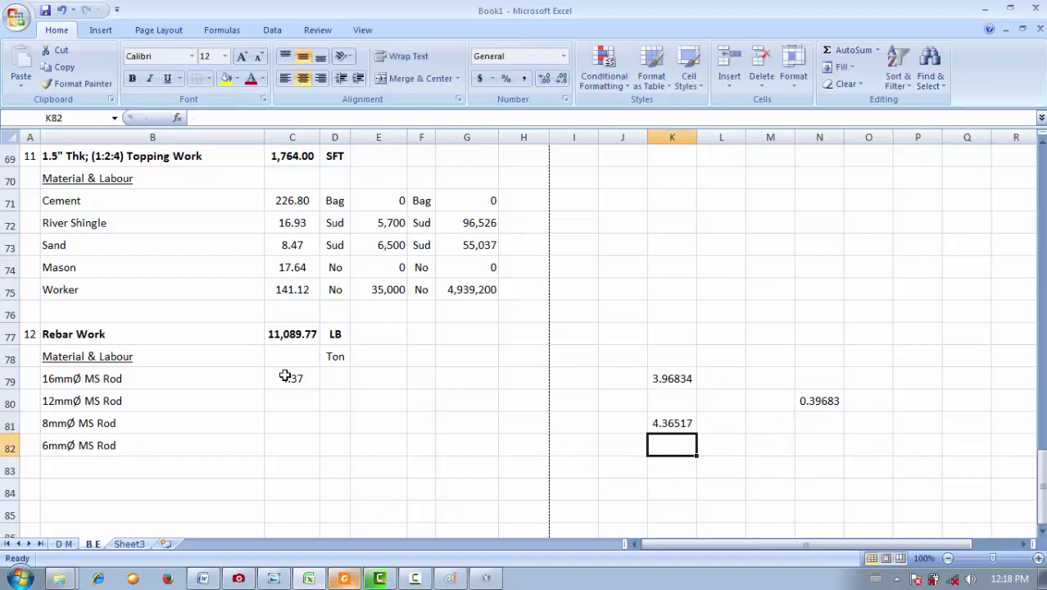
{"action": "left_click", "coordinate": [287, 378]}
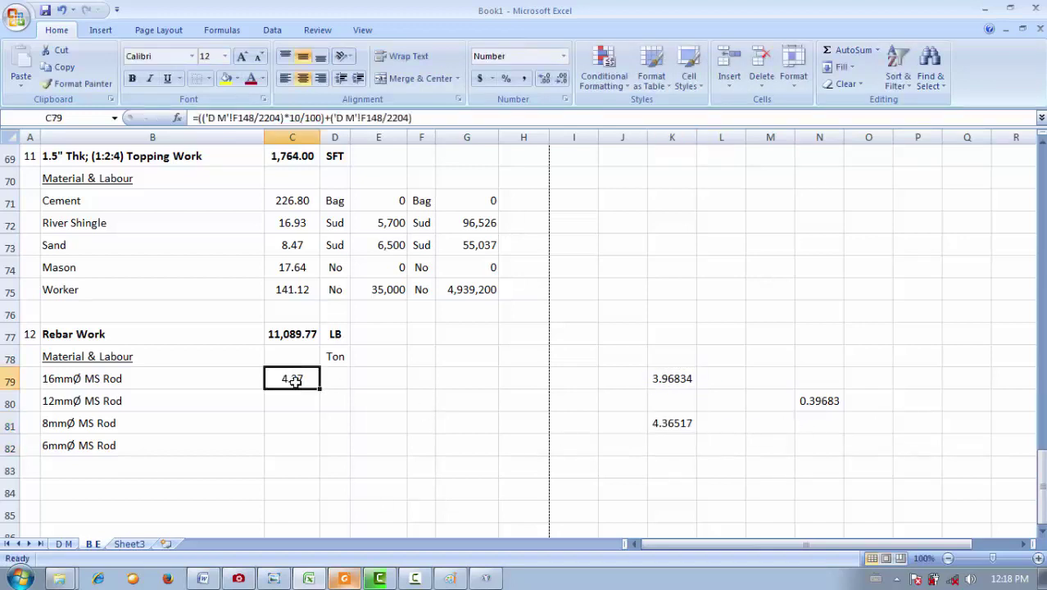
- Calculate the 5% wastage of the 16mmØ rod in cell N79 with =K79*5/100
{"action": "left_click", "coordinate": [681, 381]}
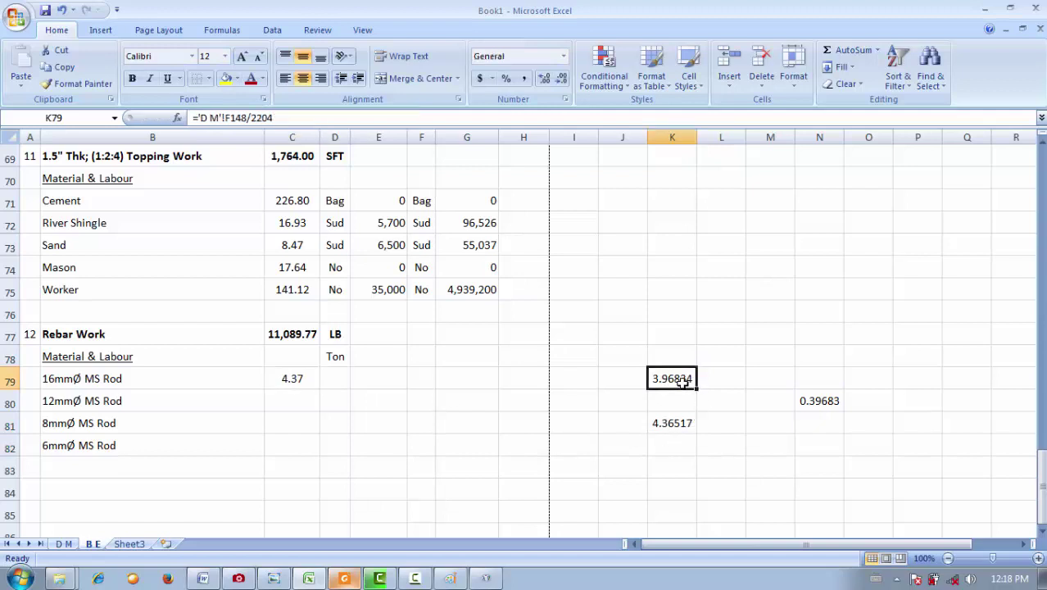
{"action": "left_click", "coordinate": [832, 407]}
{"action": "left_click", "coordinate": [822, 377]}
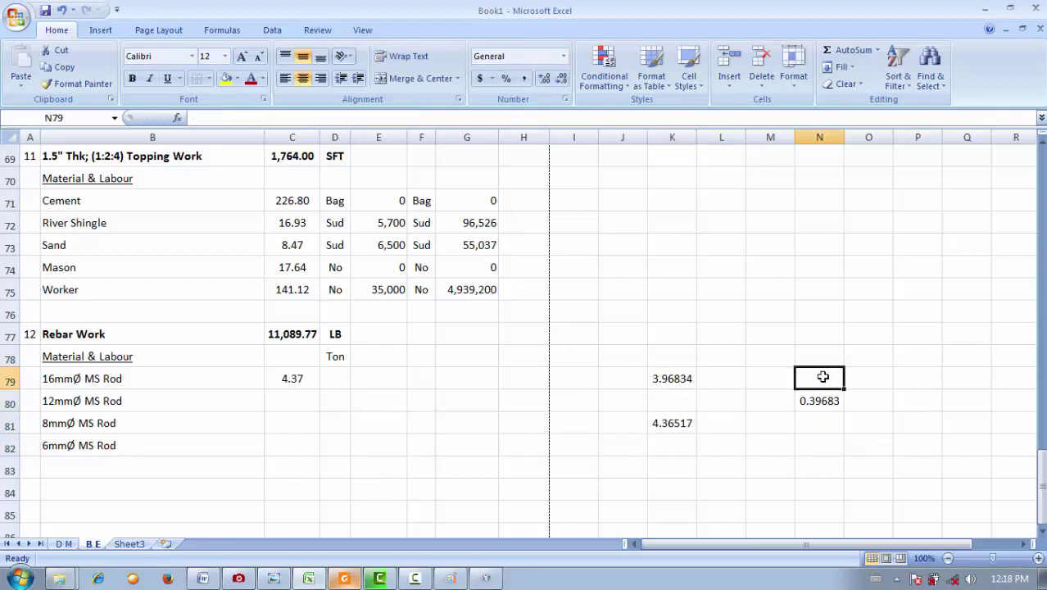
{"action": "type", "text": "="}
{"action": "left_click", "coordinate": [676, 382]}
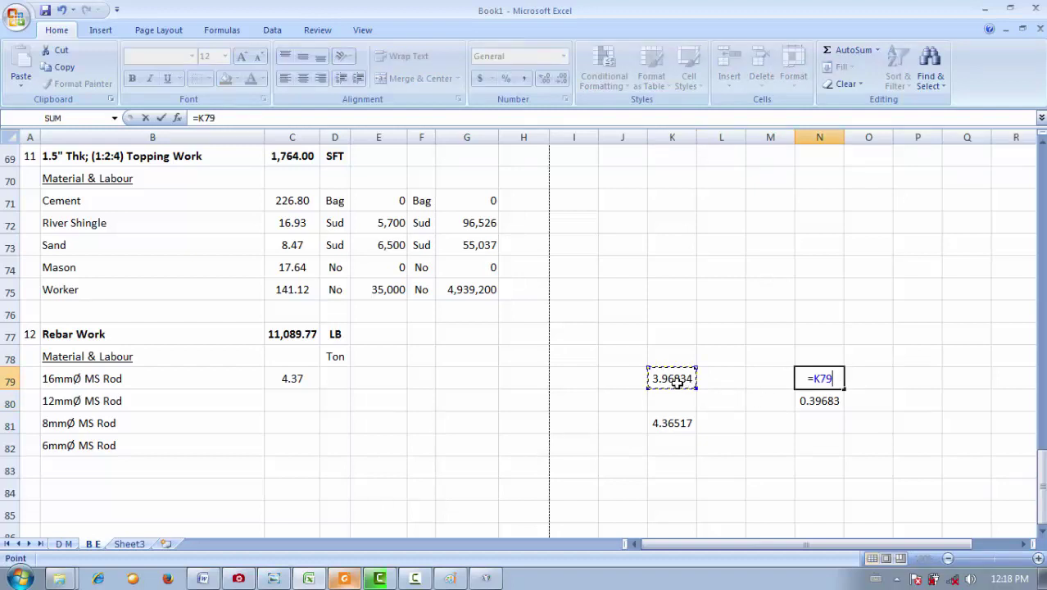
{"action": "left_click", "coordinate": [353, 118]}
{"action": "type", "text": "*8"}
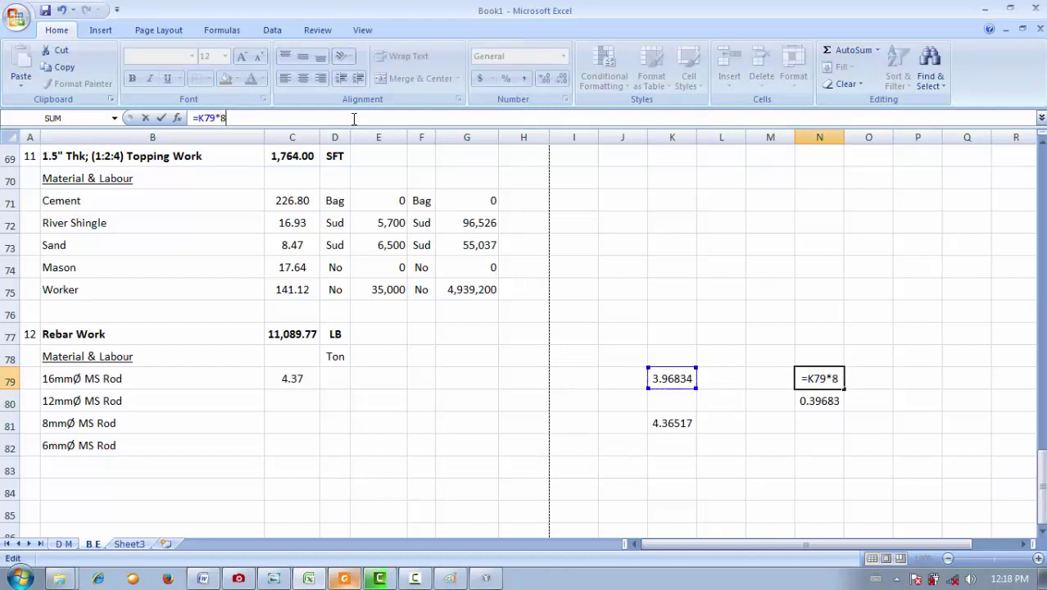
{"action": "key", "text": "BackSpace"}
{"action": "type", "text": "5/100"}
{"action": "key", "text": "Return"}
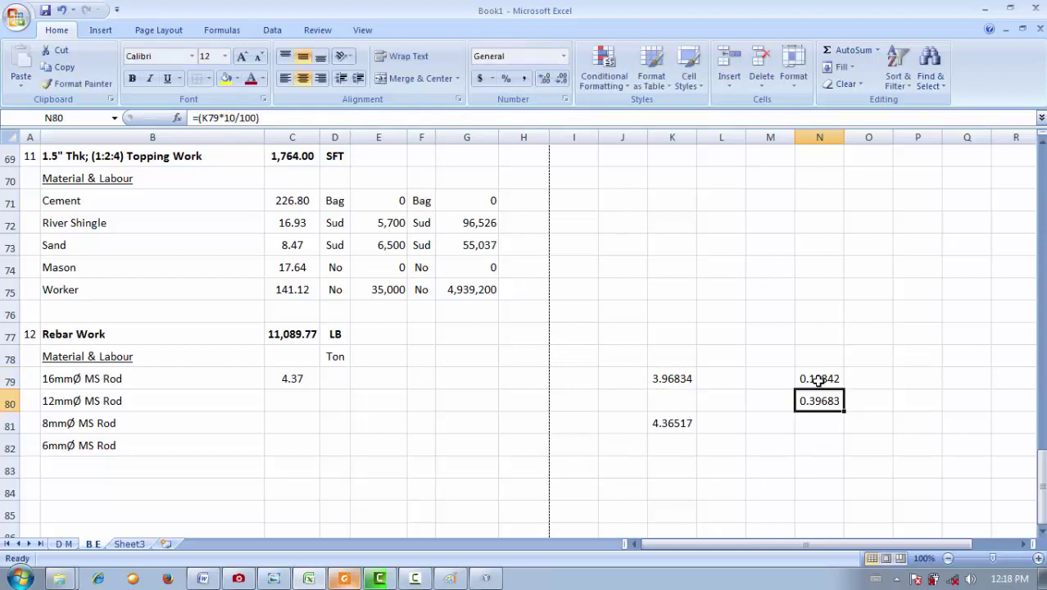
{"action": "left_click", "coordinate": [816, 380]}
- Add the 16mmØ rod tonnage and its 5% wastage in cell L81 with =K79+N79
{"action": "left_click", "coordinate": [727, 426]}
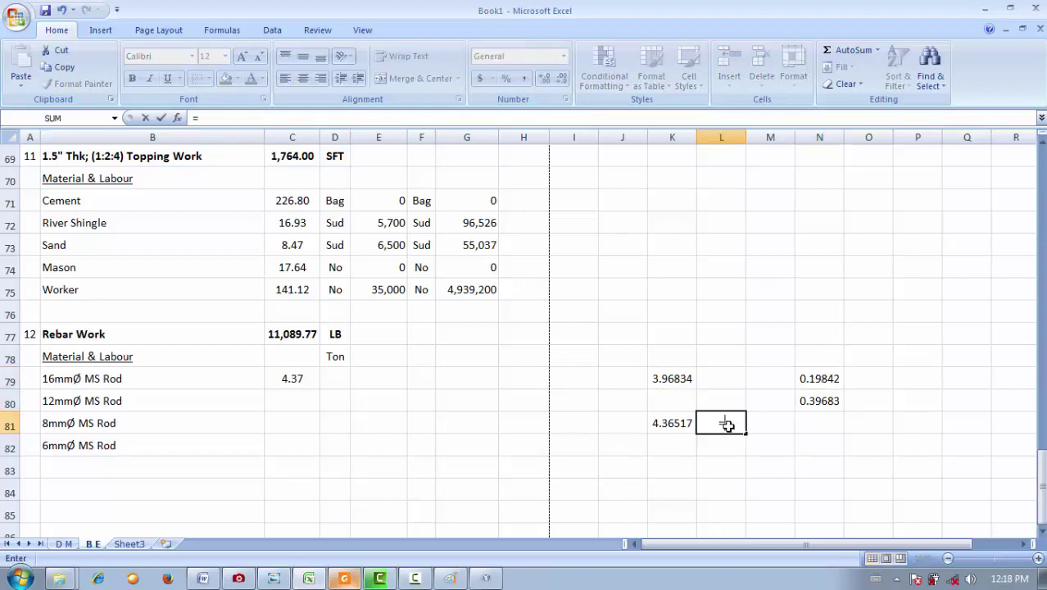
{"action": "type", "text": "="}
{"action": "left_click", "coordinate": [660, 377]}
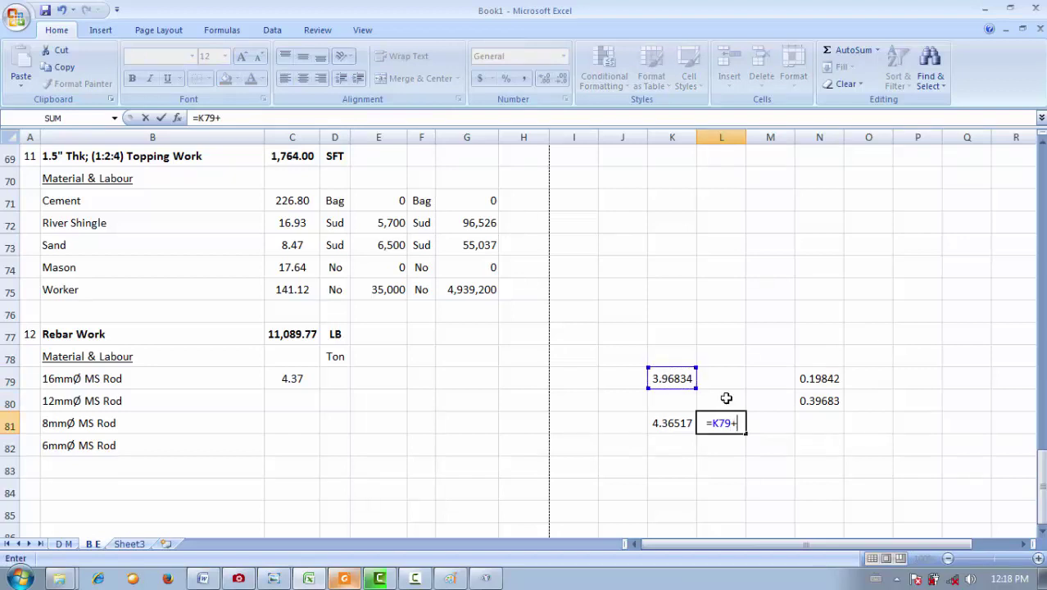
{"action": "type", "text": "+"}
{"action": "left_click", "coordinate": [819, 377]}
{"action": "key", "text": "Return"}
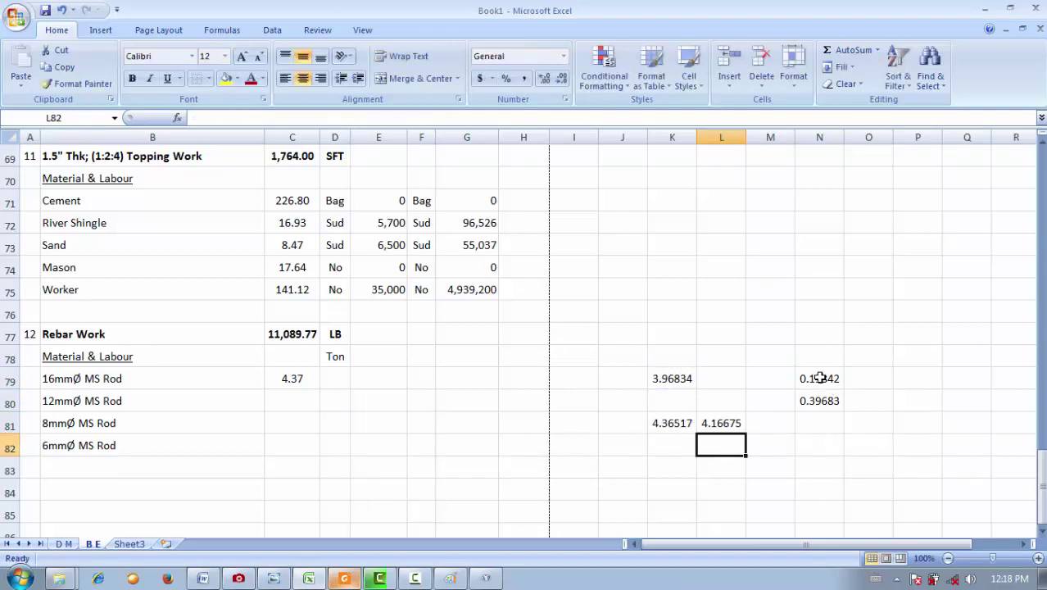
- Compare the 10% wastage total in K81 with the 5% wastage total in L81 and the quantity in C79
{"action": "left_click", "coordinate": [713, 422]}
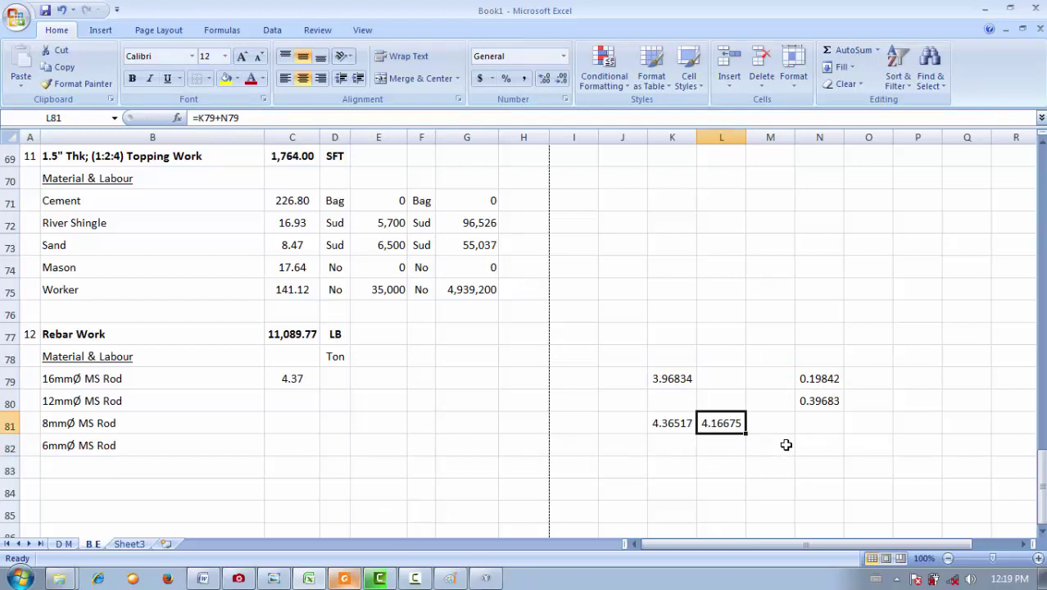
{"action": "left_click", "coordinate": [676, 423]}
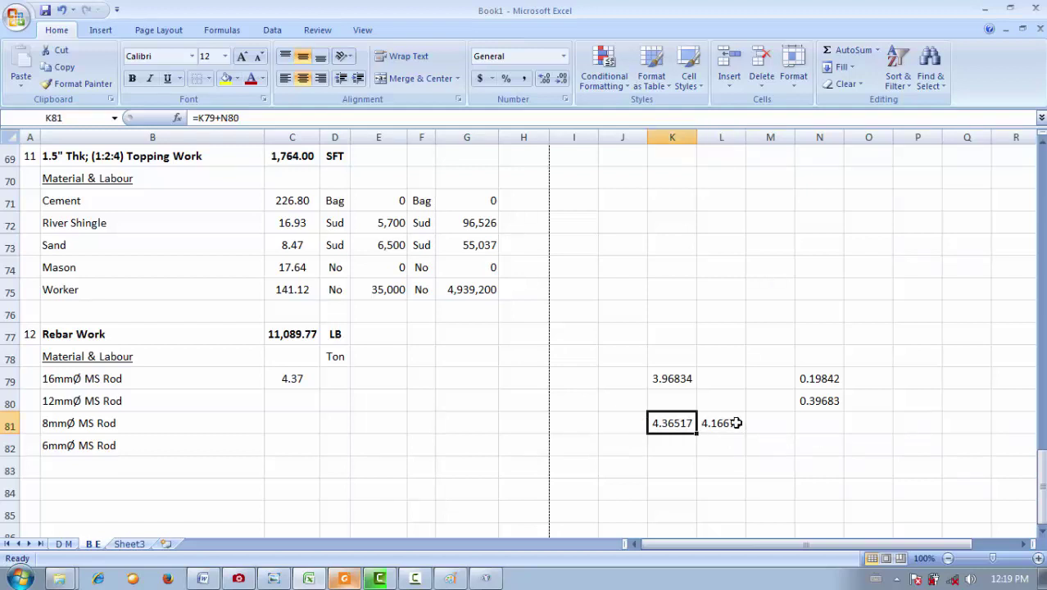
{"action": "left_click", "coordinate": [729, 423]}
{"action": "left_click", "coordinate": [675, 424]}
{"action": "left_click", "coordinate": [724, 424]}
{"action": "left_click", "coordinate": [645, 424]}
{"action": "left_click", "coordinate": [706, 421]}
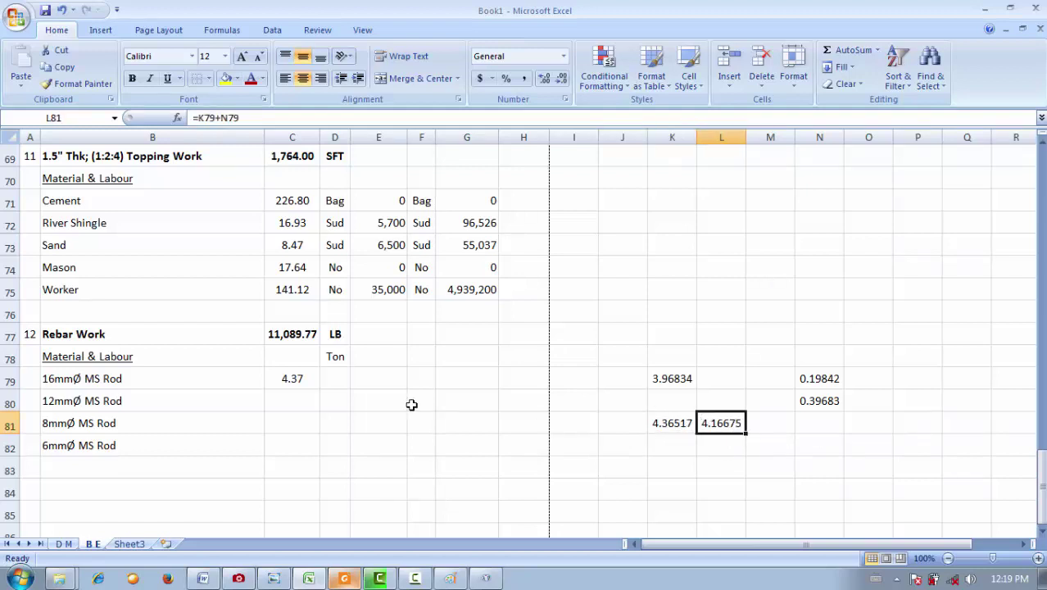
{"action": "left_click", "coordinate": [311, 382]}
- Enter the note "10 % wastage" in cell H79 beside the 16mmØ MS Rod row
{"action": "left_click", "coordinate": [521, 379]}
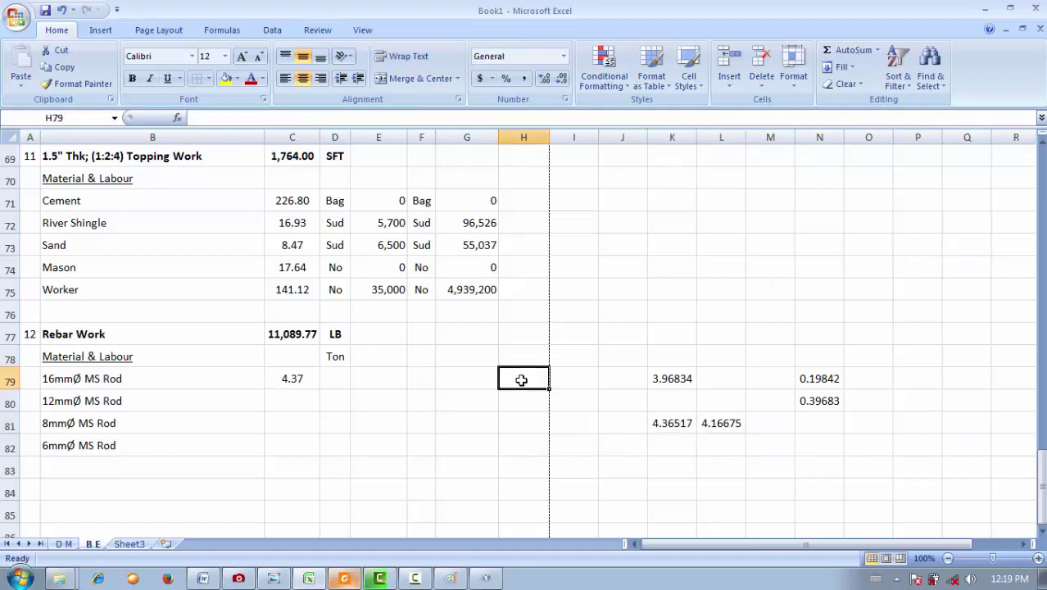
{"action": "type", "text": "10"}
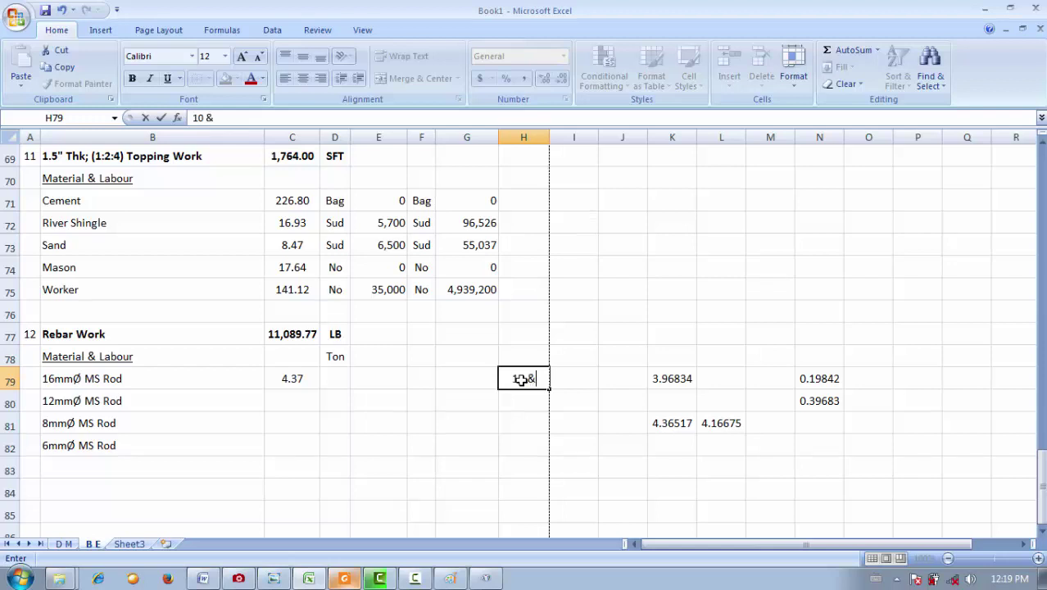
{"action": "type", "text": " % wastage"}
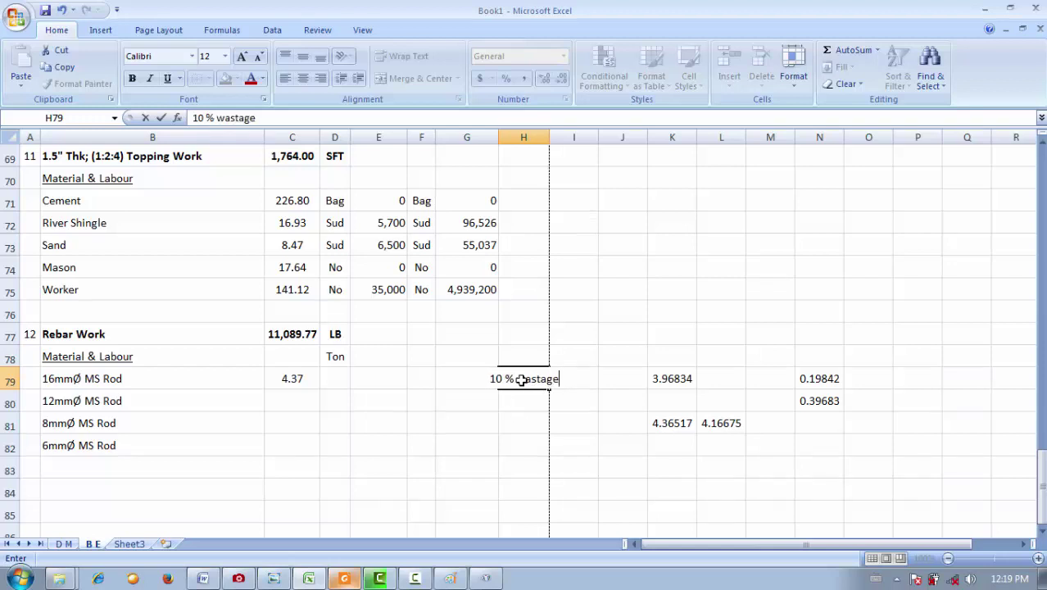
{"action": "left_click", "coordinate": [735, 313]}
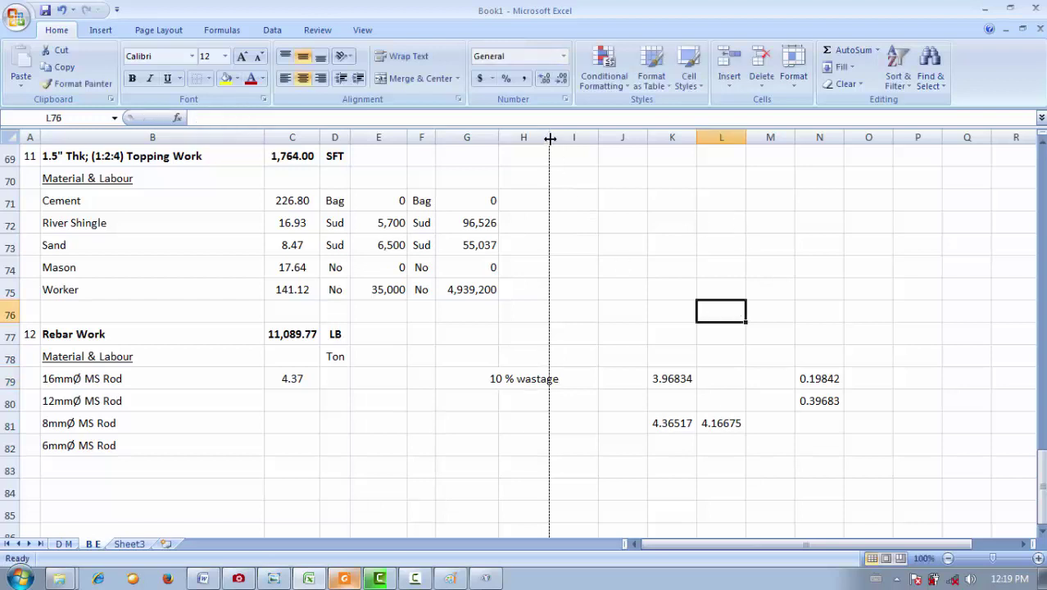
- Widen column H to fit the wastage note and narrow columns E, F and G
{"action": "left_click_drag", "start_coordinate": [550, 138], "coordinate": [569, 139]}
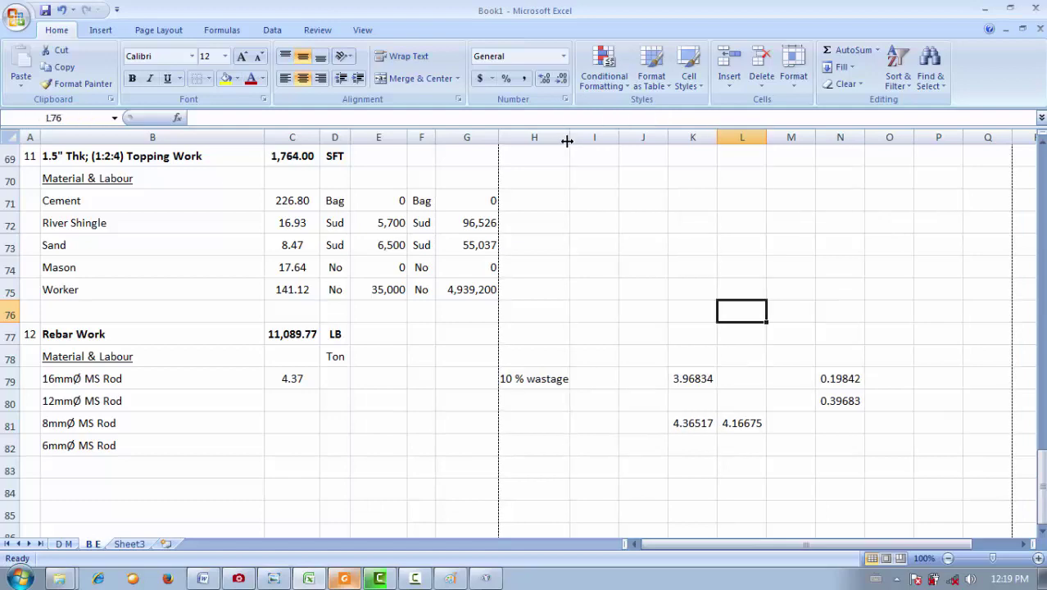
{"action": "scroll", "coordinate": [272, 188], "scroll_direction": "up", "scroll_amount": 15}
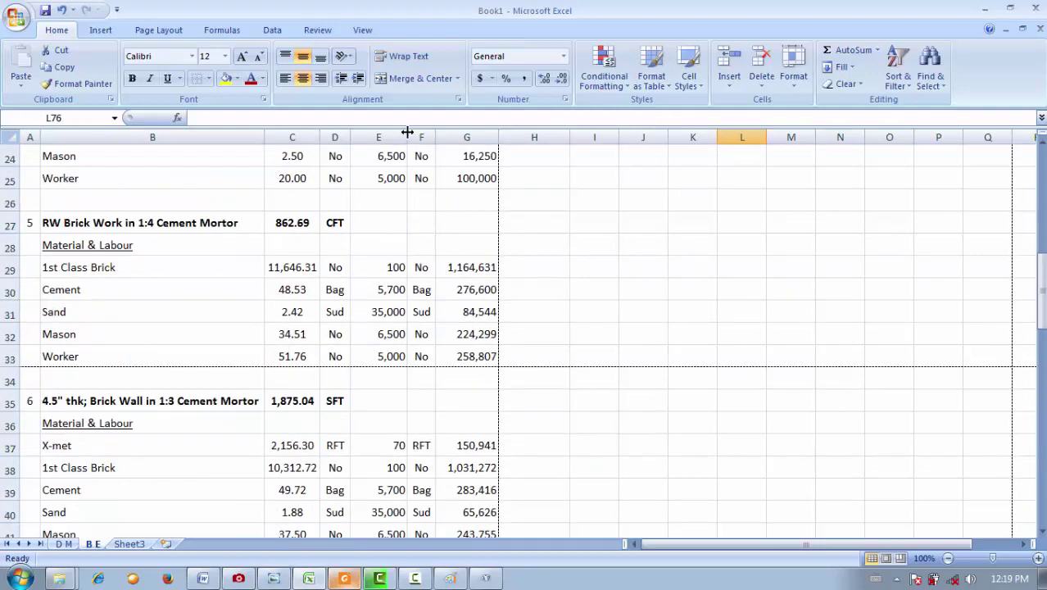
{"action": "left_click_drag", "start_coordinate": [408, 137], "coordinate": [425, 136]}
{"action": "scroll", "coordinate": [497, 205], "scroll_direction": "down", "scroll_amount": 18}
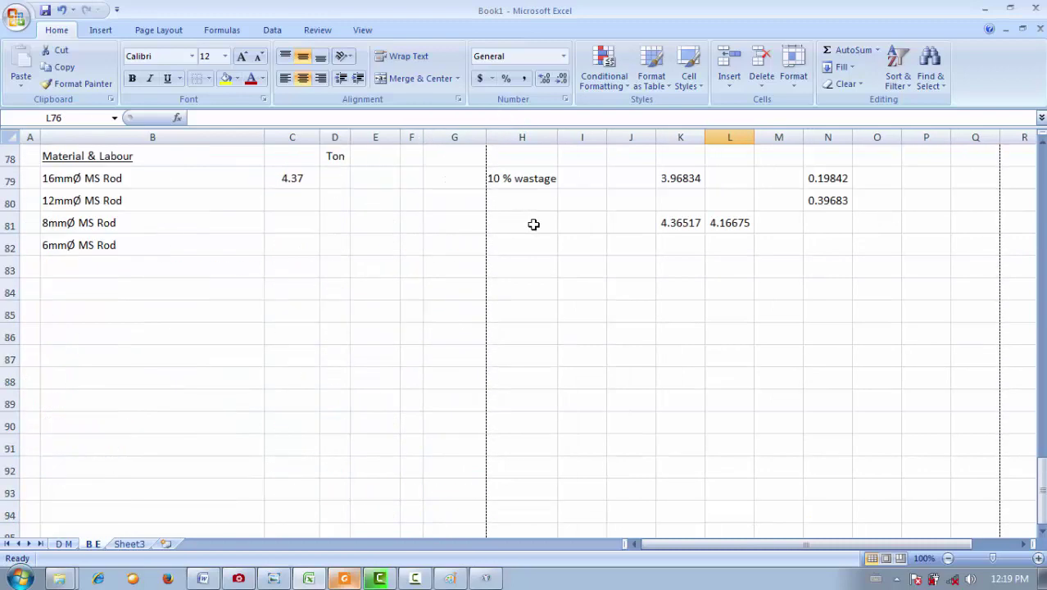
{"action": "scroll", "coordinate": [534, 226], "scroll_direction": "up", "scroll_amount": 4}
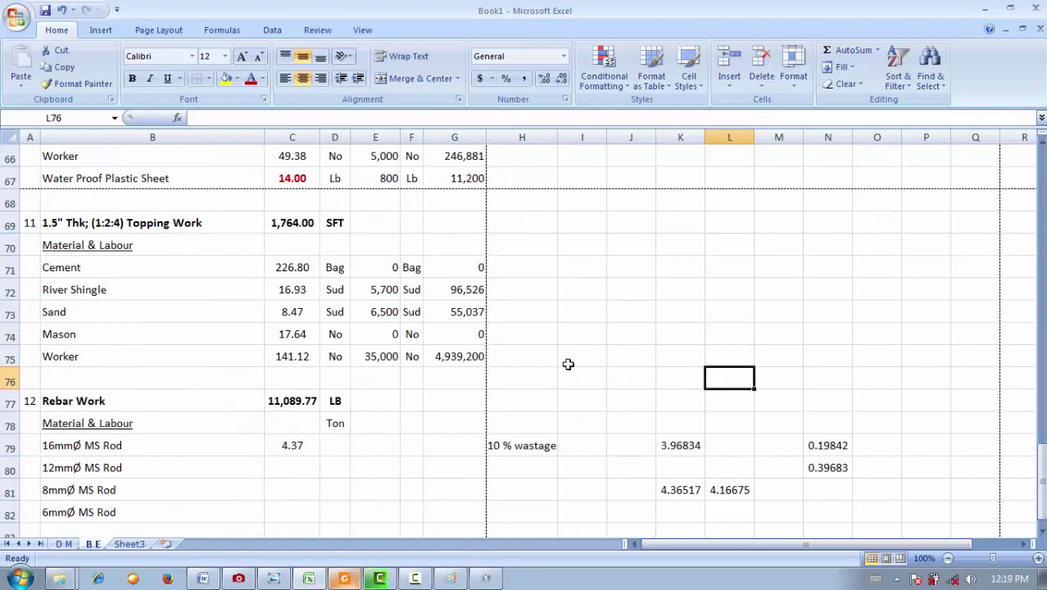
- Shorten the wastage note in cell H79 to 10%
{"action": "left_click", "coordinate": [548, 445]}
{"action": "scroll", "coordinate": [549, 444], "scroll_direction": "down", "scroll_amount": 4}
{"action": "scroll", "coordinate": [549, 444], "scroll_direction": "up", "scroll_amount": 3}
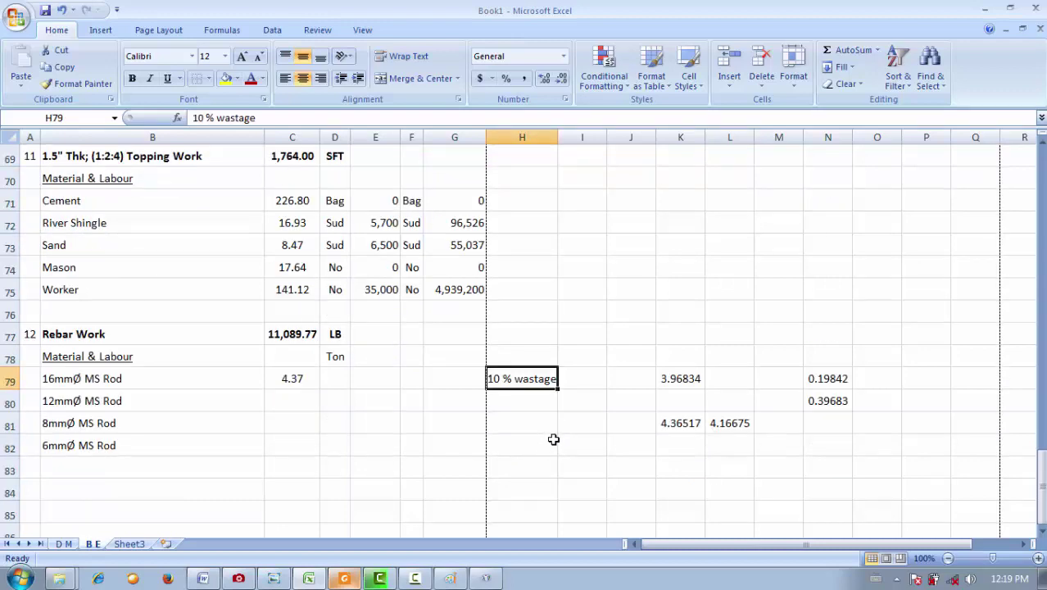
{"action": "double_click", "coordinate": [551, 378]}
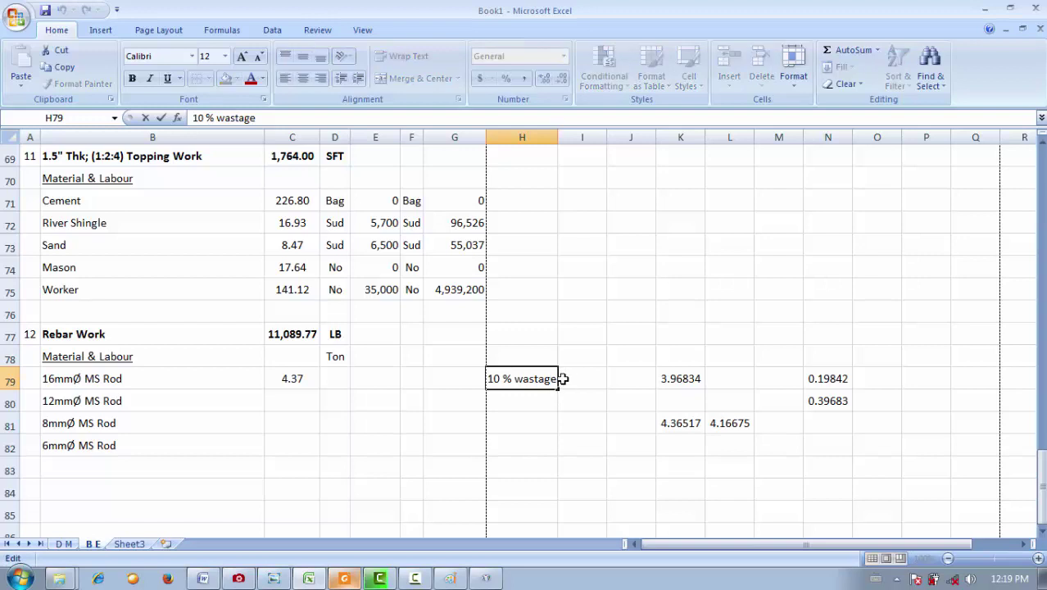
{"action": "key", "text": "BackSpace"}
{"action": "key", "text": "BackSpace"}
{"action": "key", "text": "BackSpace"}
{"action": "key", "text": "BackSpace"}
{"action": "key", "text": "BackSpace"}
{"action": "key", "text": "BackSpace"}
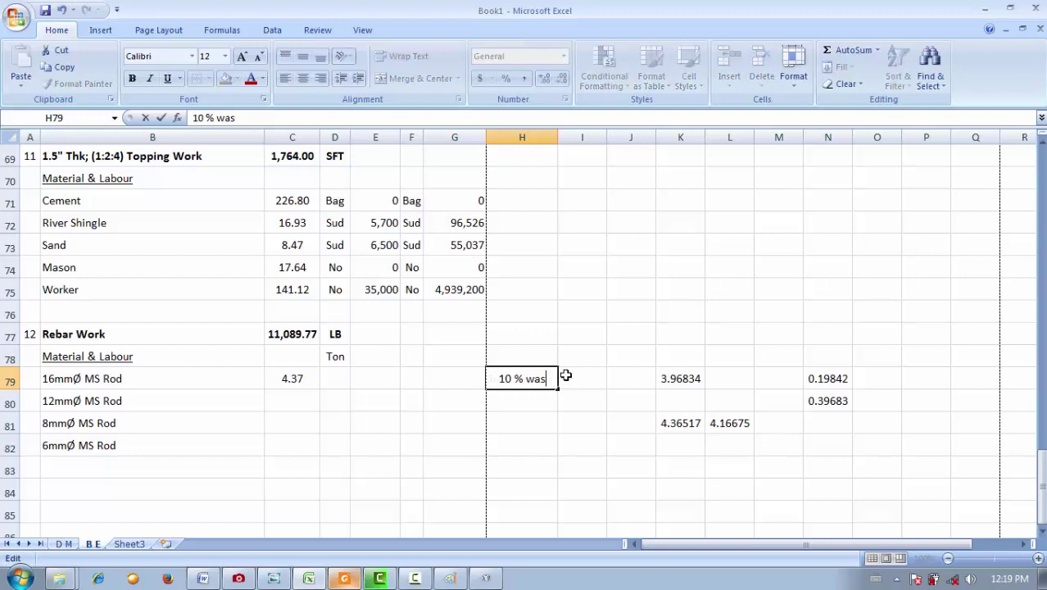
{"action": "type", "text": "t"}
{"action": "key", "text": "BackSpace"}
{"action": "type", "text": "w"}
{"action": "key", "text": "BackSpace"}
{"action": "key", "text": "BackSpace"}
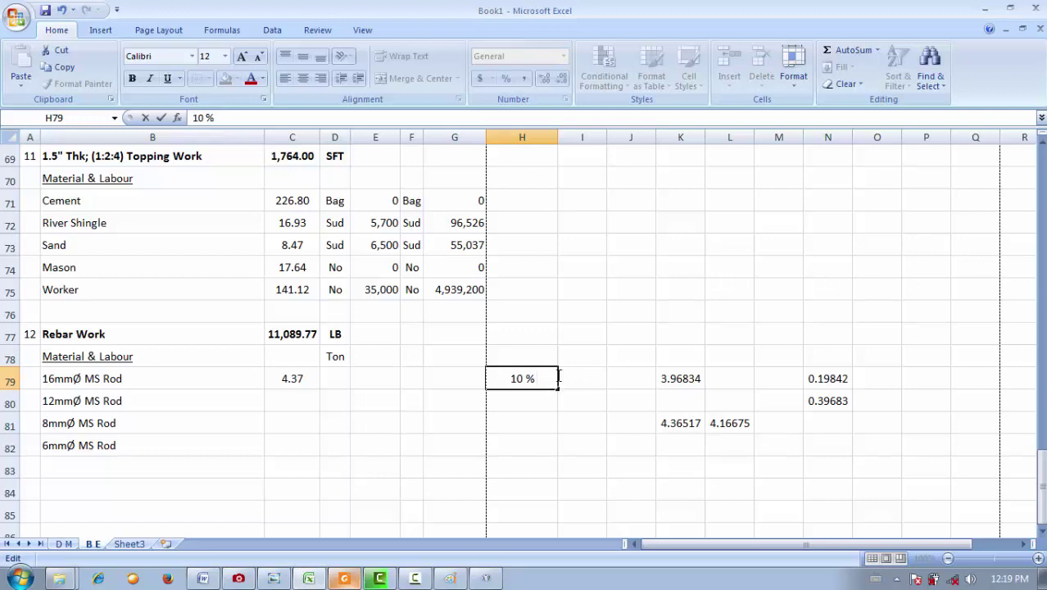
{"action": "left_click", "coordinate": [562, 376]}
{"action": "left_click", "coordinate": [531, 378]}
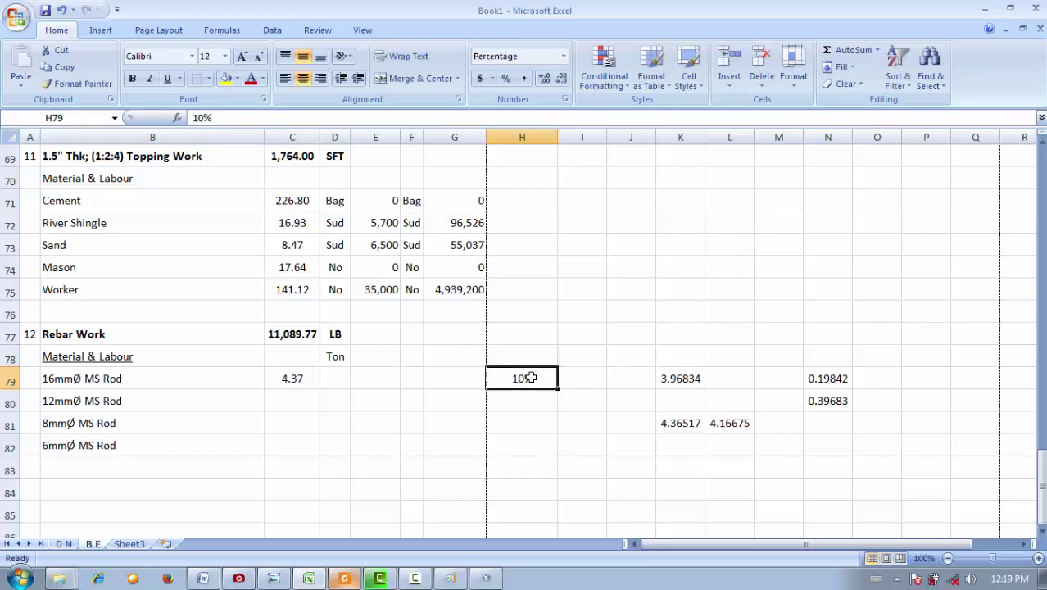
- Try the note "(10% wastage)" in cell E77 of the Rebar Work heading row, and clear it
{"action": "left_click", "coordinate": [398, 333]}
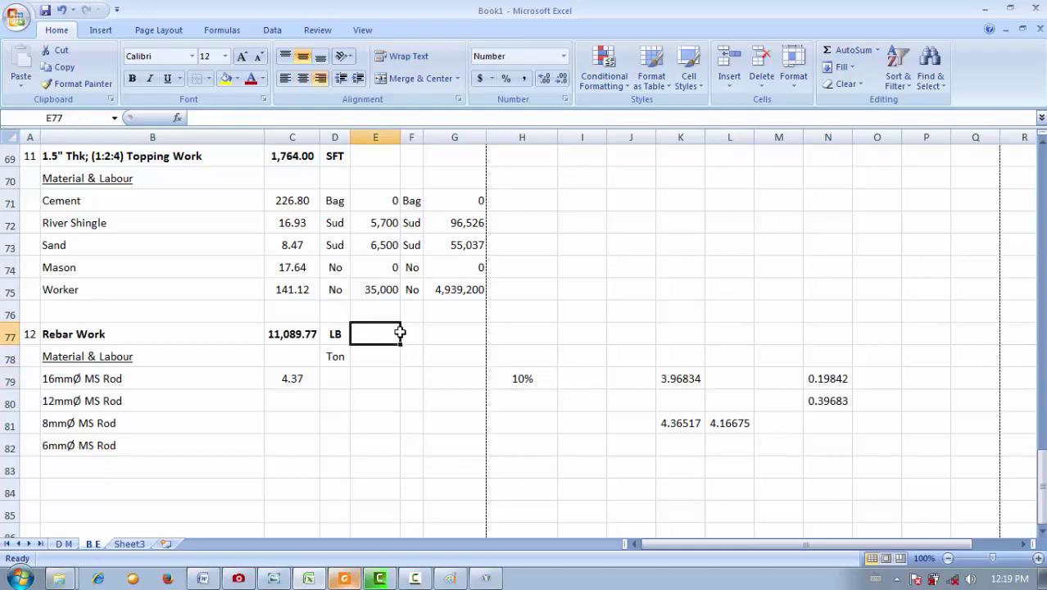
{"action": "type", "text": "(10"}
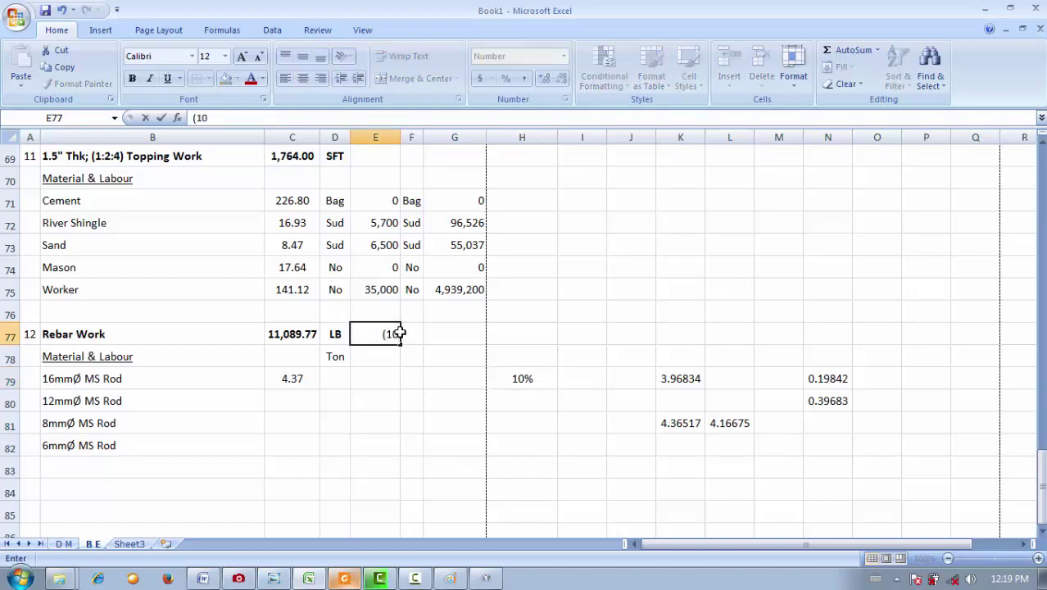
{"action": "type", "text": "% wastage"}
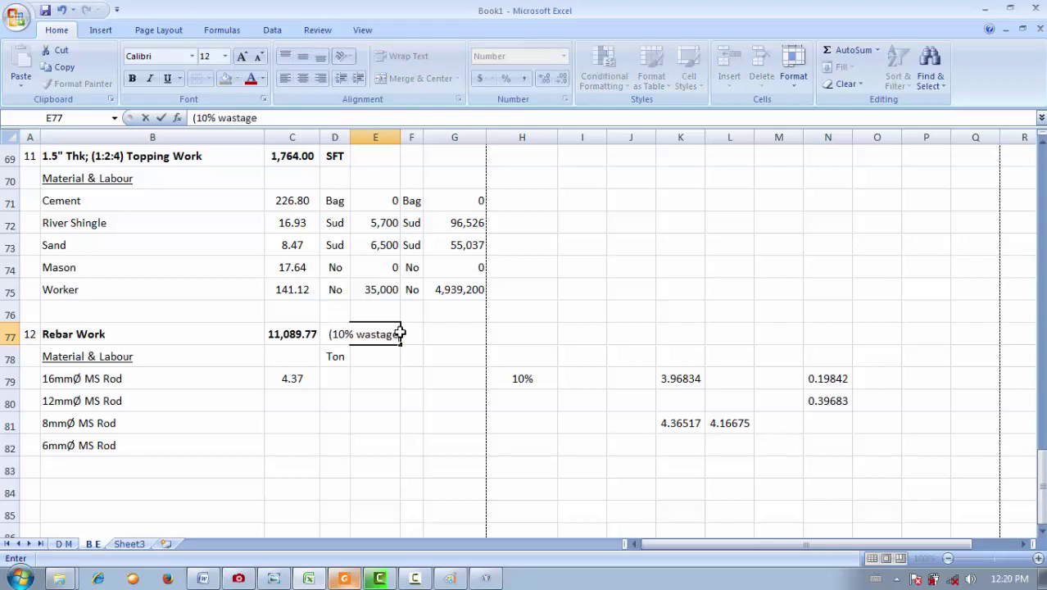
{"action": "type", "text": ")"}
{"action": "left_click", "coordinate": [474, 360]}
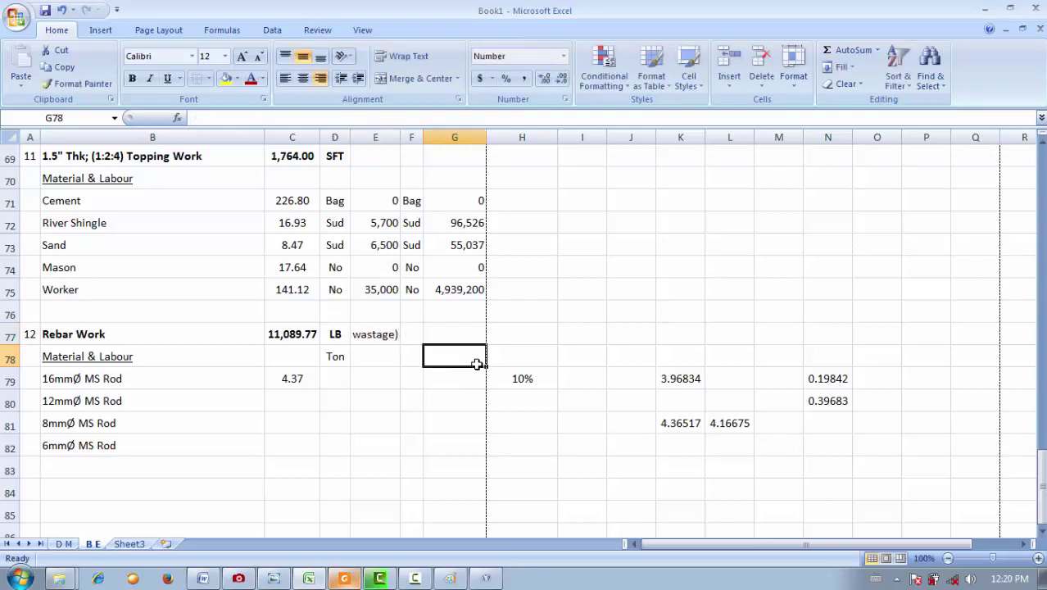
{"action": "left_click", "coordinate": [369, 331]}
{"action": "key", "text": "Delete"}
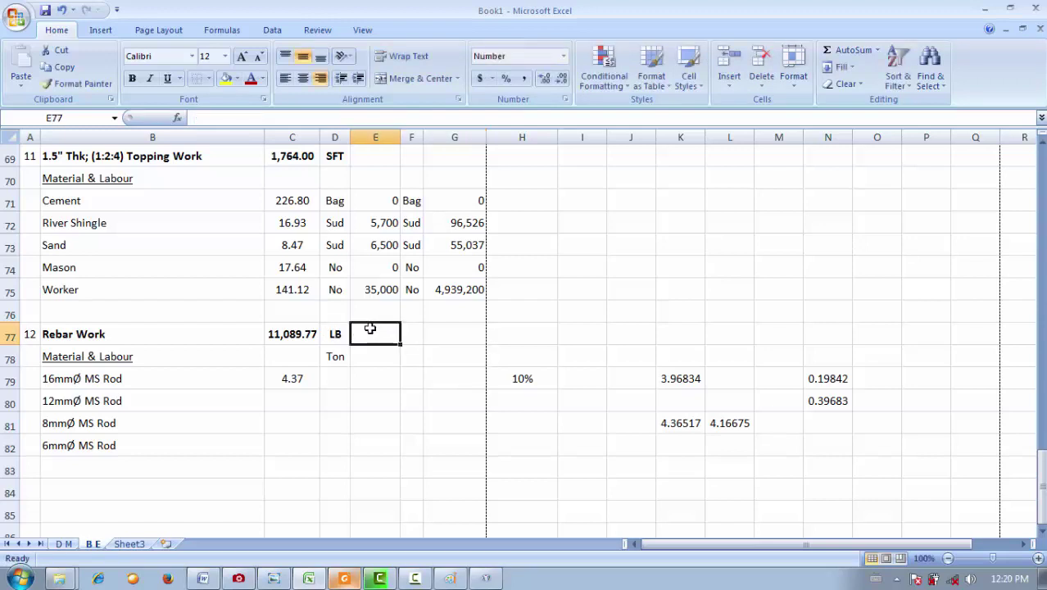
- Clear the wastage note in H79 and the trial calculations in cells K79:N81
{"action": "left_click", "coordinate": [542, 391]}
{"action": "left_click", "coordinate": [535, 373]}
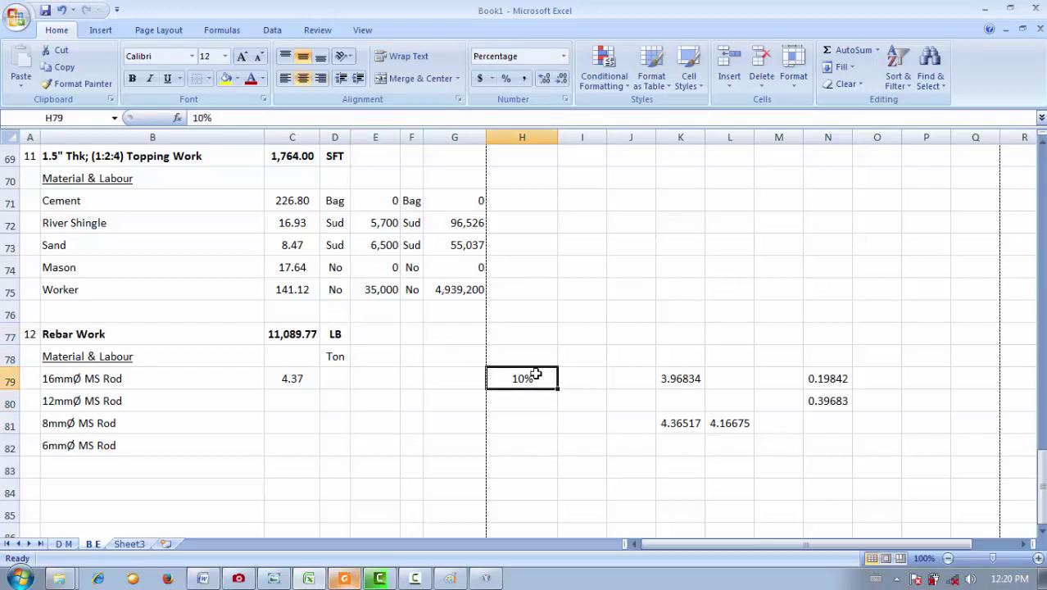
{"action": "key", "text": "Delete"}
{"action": "left_click_drag", "start_coordinate": [809, 422], "coordinate": [693, 379]}
{"action": "key", "text": "Delete"}
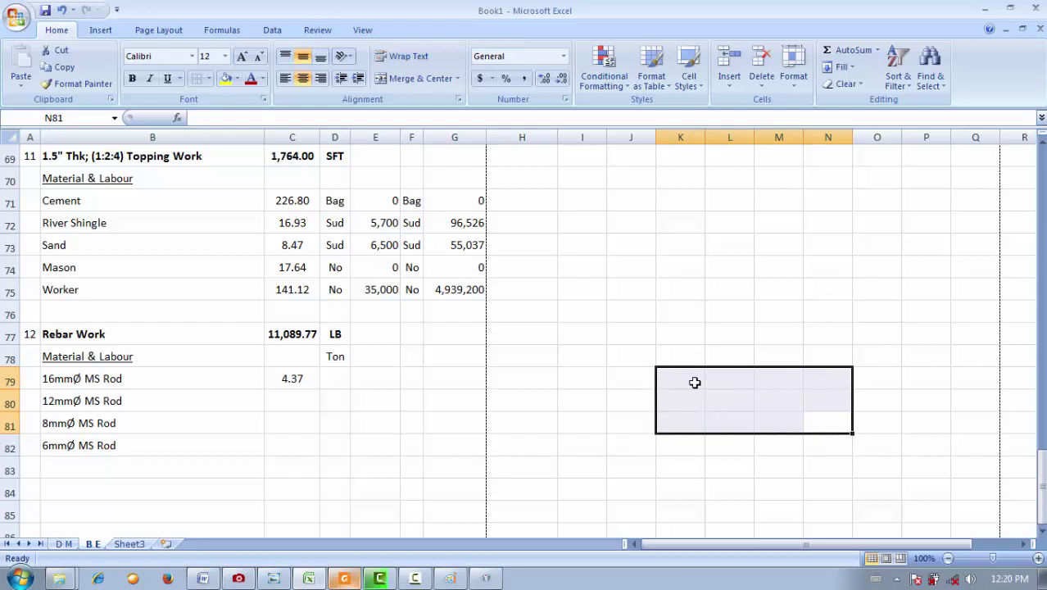
- Check the wastage percentage for mild steel bar reinforcement in the rate analysis PDF in Foxit Reader, and return to Excel
{"action": "left_click", "coordinate": [344, 578]}
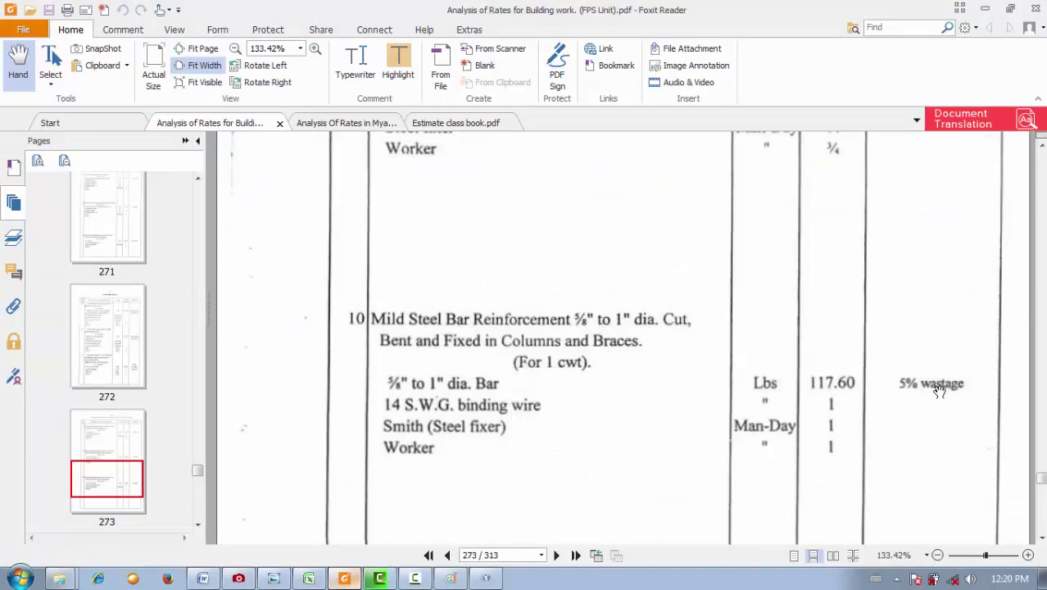
{"action": "left_click", "coordinate": [309, 578]}
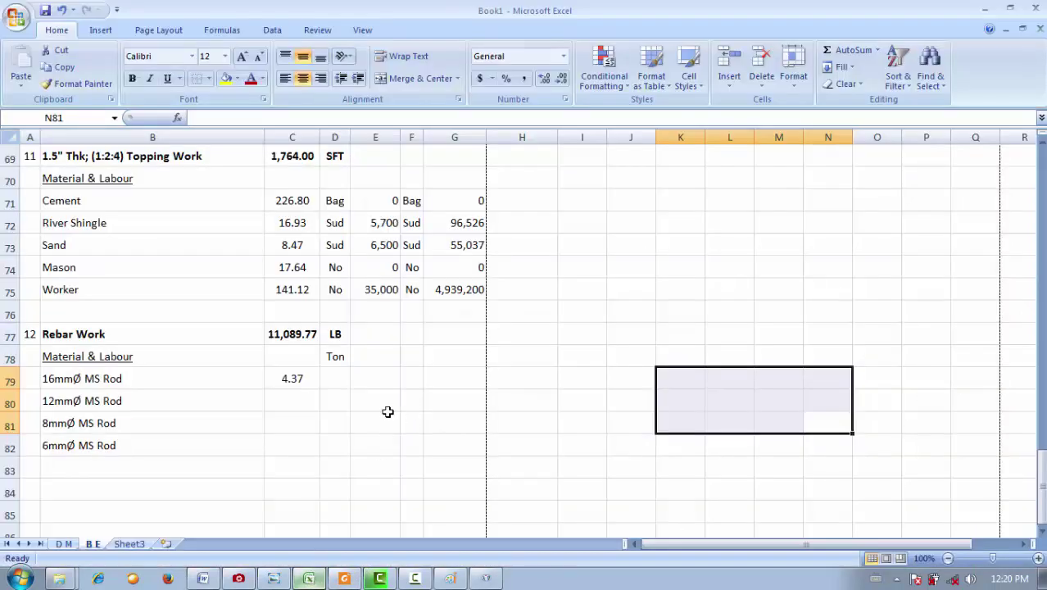
- Start the 12mmØ rod formula in cell C80 with the 10% wastage of its weight, ='D M'!G148*10/100
{"action": "left_click", "coordinate": [296, 396]}
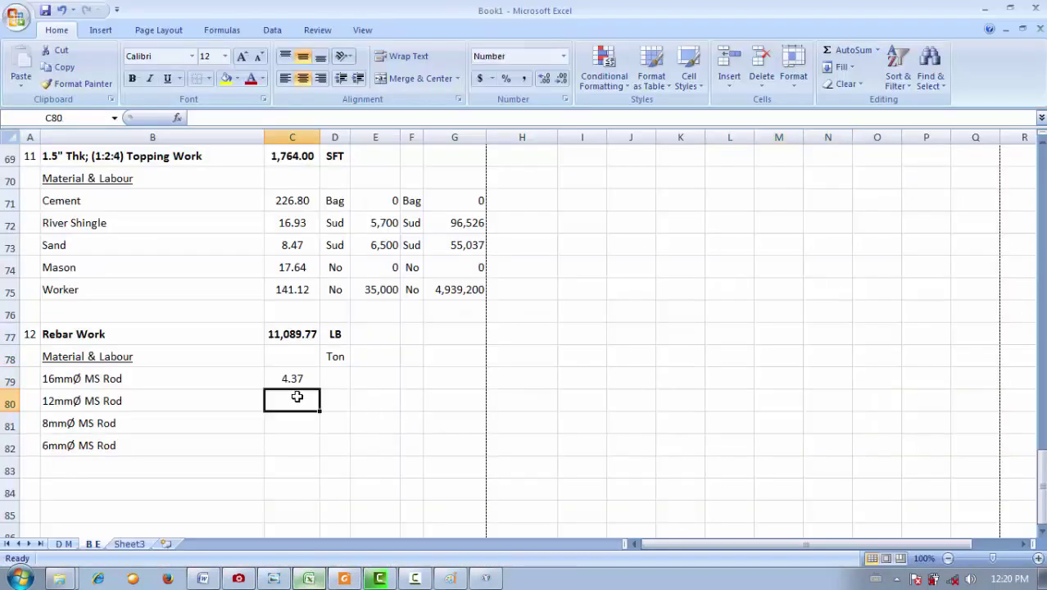
{"action": "type", "text": "="}
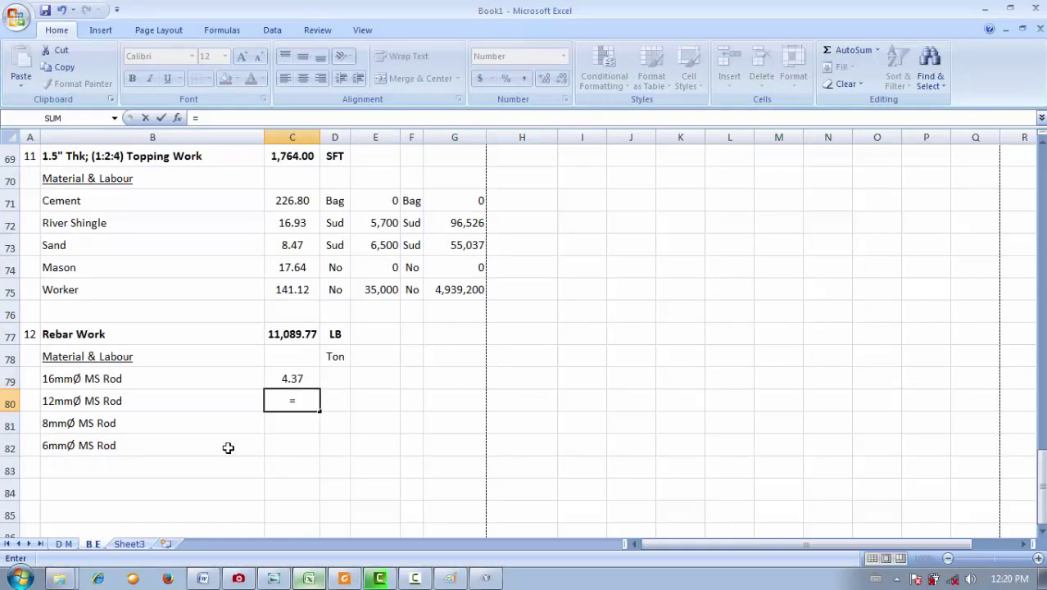
{"action": "left_click", "coordinate": [67, 544]}
{"action": "left_click", "coordinate": [359, 363]}
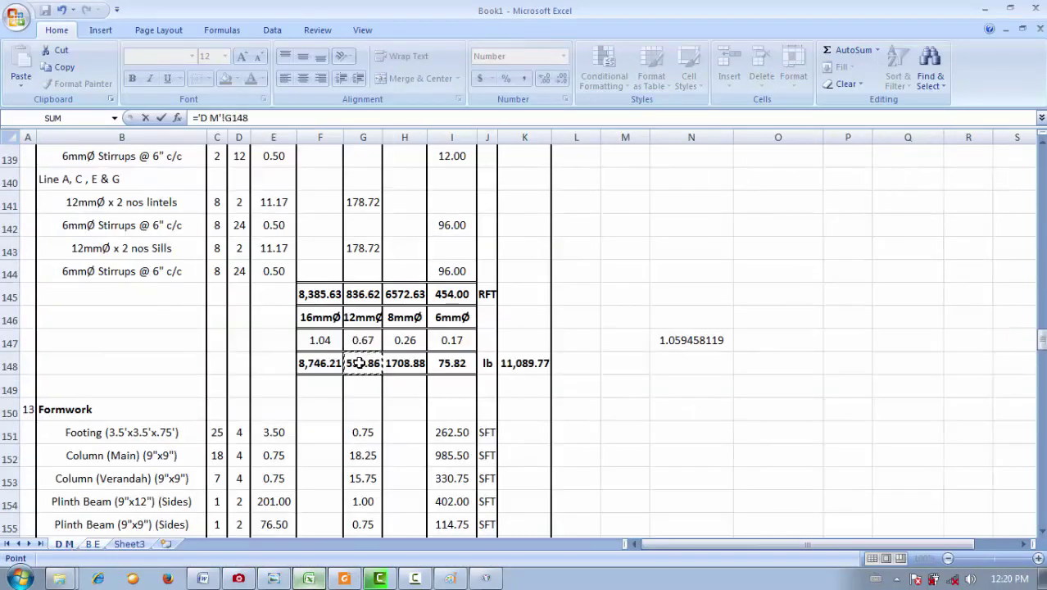
{"action": "type", "text": "*"}
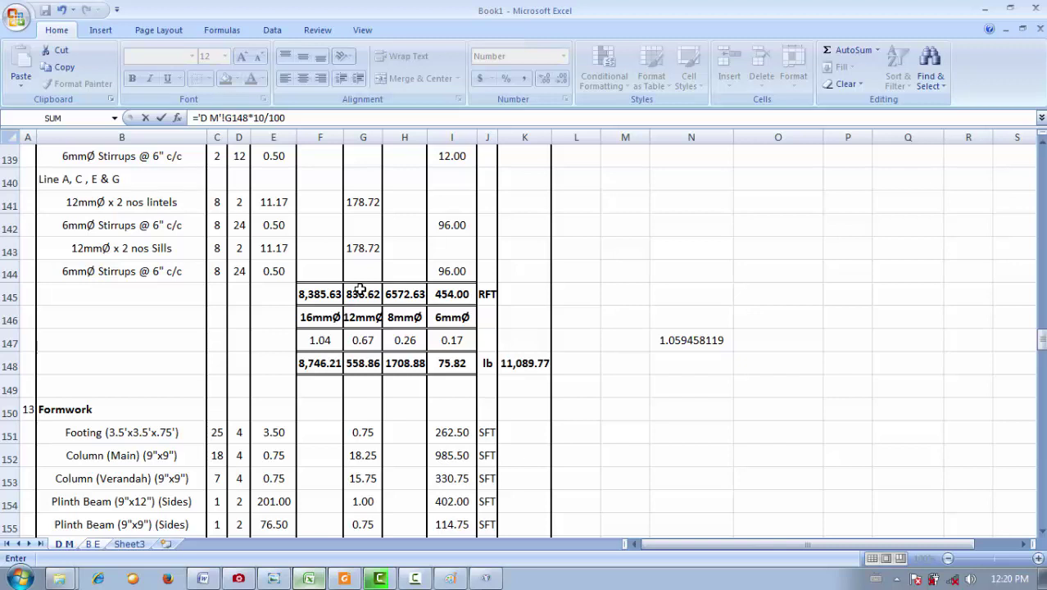
- Complete the 12mmØ rod formula in cell C80 as =('D M'!G148*10/100)+('D M'!G148/2204)
{"action": "left_click", "coordinate": [317, 114]}
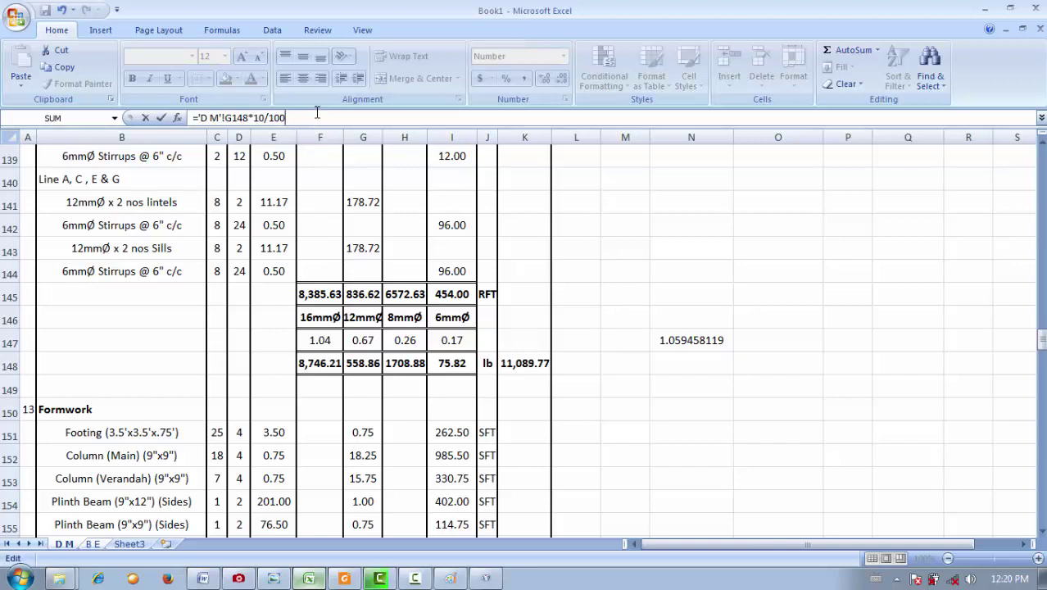
{"action": "left_click", "coordinate": [198, 117]}
{"action": "type", "text": "("}
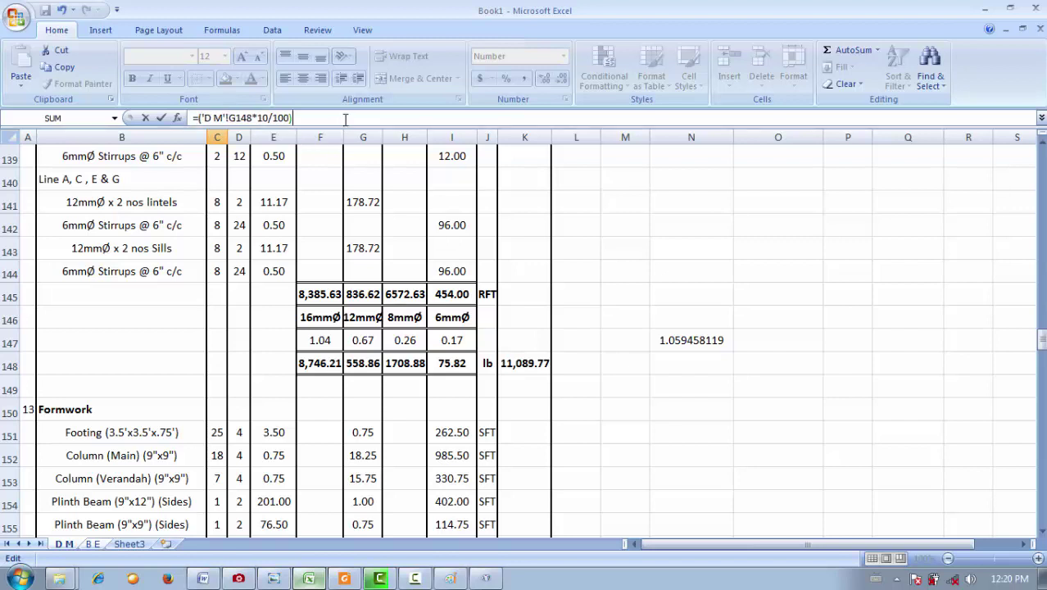
{"action": "type", "text": "+("}
{"action": "left_click", "coordinate": [373, 363]}
{"action": "type", "text": "/"}
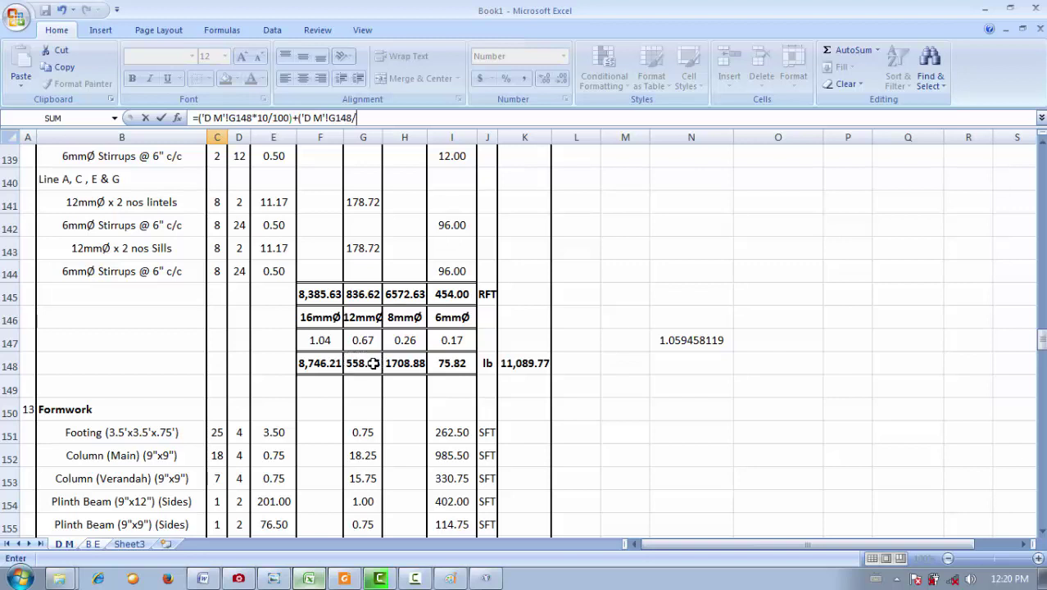
{"action": "type", "text": "2204)"}
{"action": "key", "text": "Return"}
- Divide the wastage part of the 12mmØ formula in C80 by 2204 and copy the unit Ton from D78 down to D80
{"action": "left_click", "coordinate": [306, 400]}
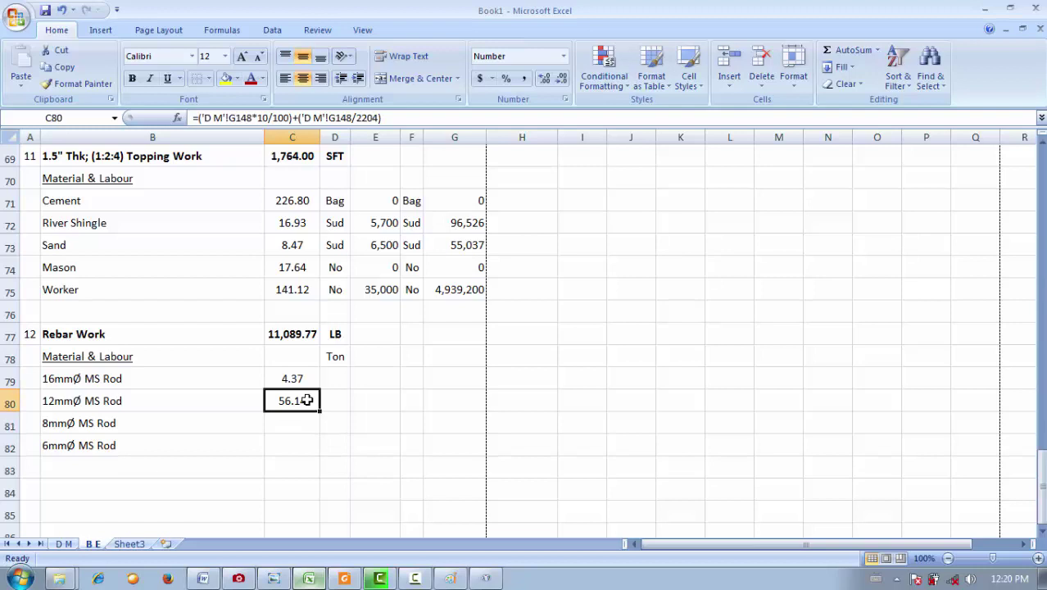
{"action": "left_click", "coordinate": [259, 117]}
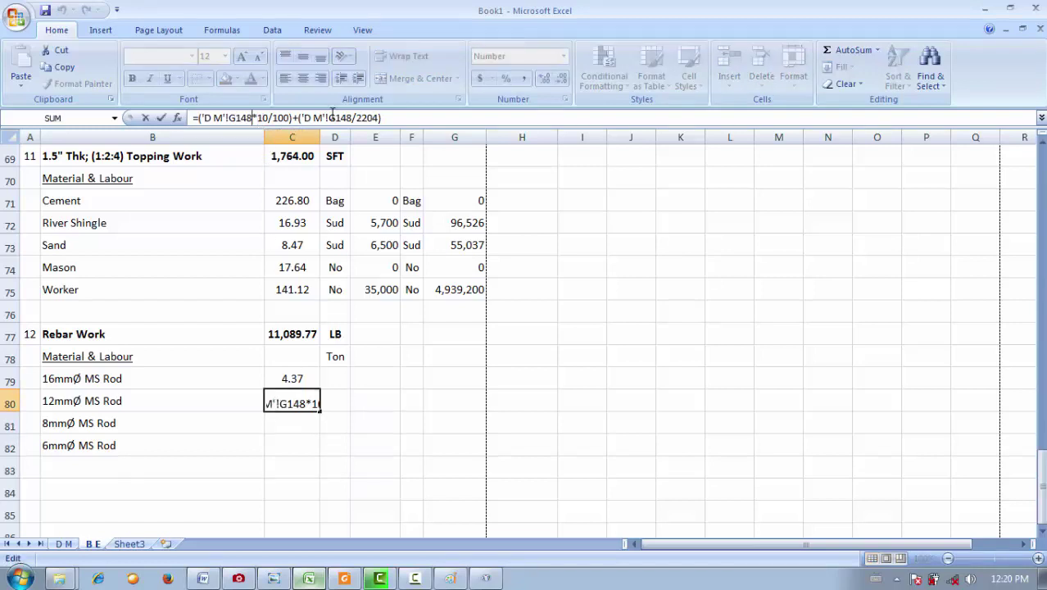
{"action": "type", "text": "/"}
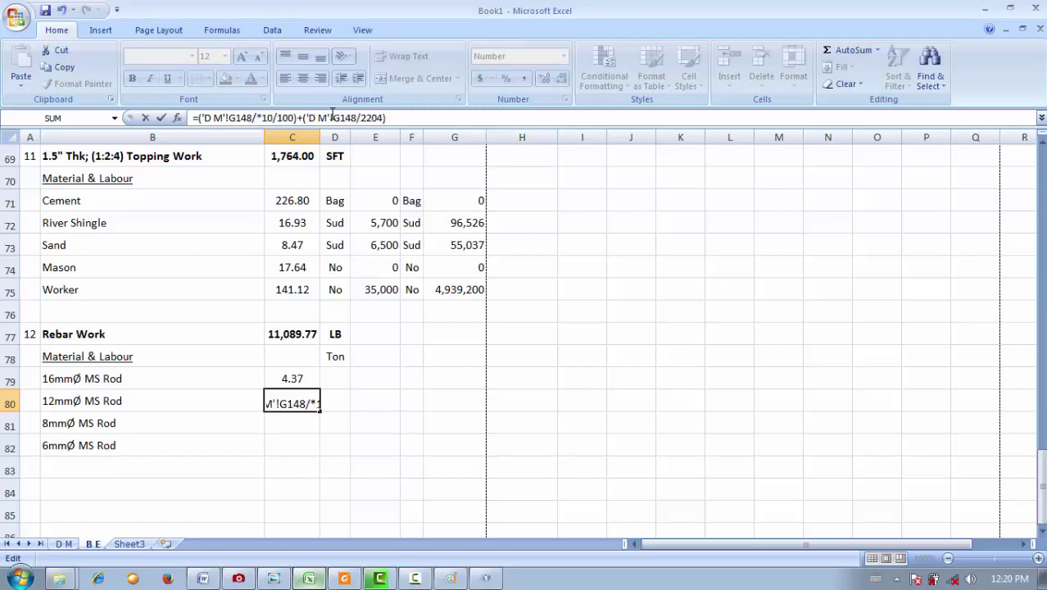
{"action": "type", "text": "2204"}
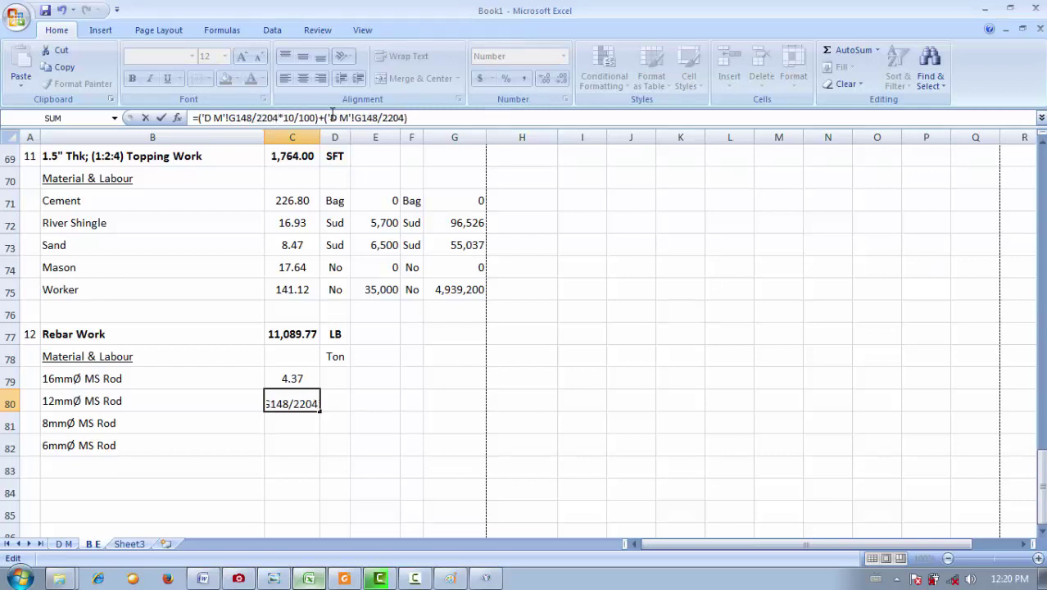
{"action": "key", "text": "Return"}
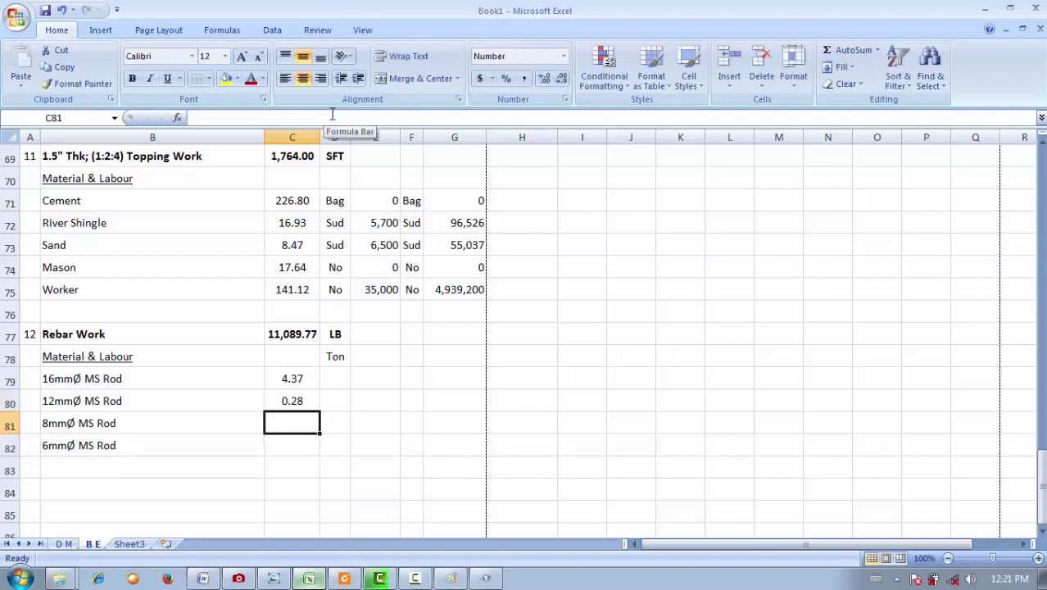
{"action": "left_click", "coordinate": [342, 360]}
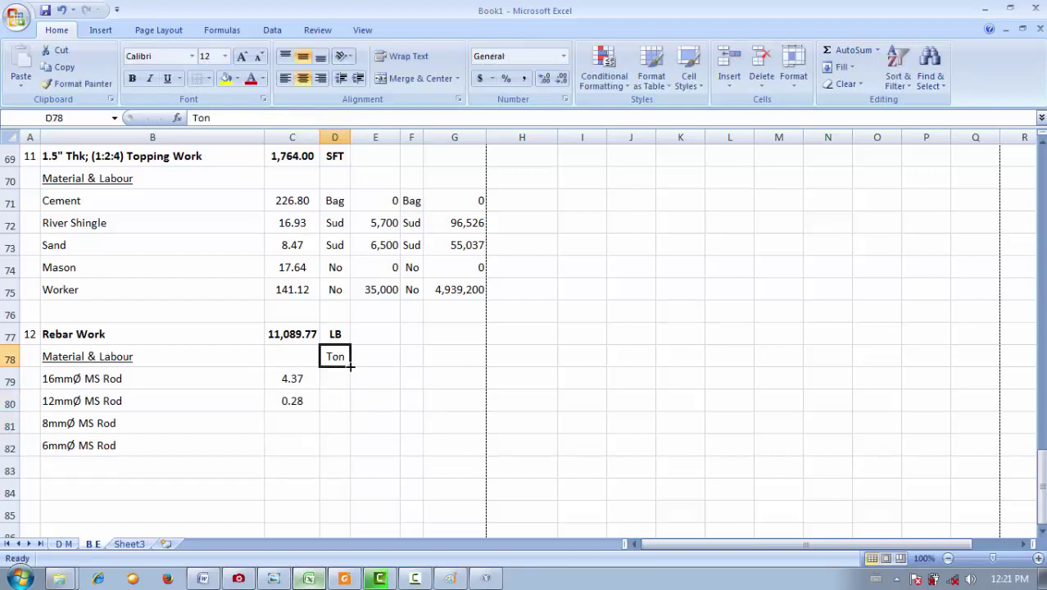
{"action": "left_click_drag", "start_coordinate": [350, 366], "coordinate": [343, 403]}
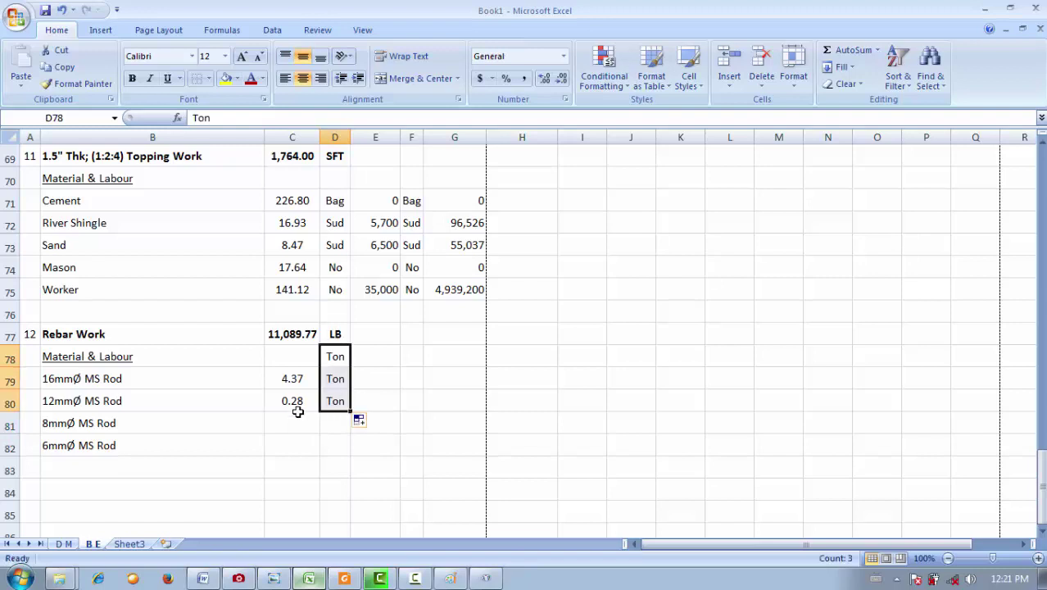
- Start the 8mmØ rod formula in cell C81 with the bracketed wastage part, =('D M'!H148/2204*10*100)
{"action": "left_click", "coordinate": [298, 416]}
{"action": "type", "text": "="}
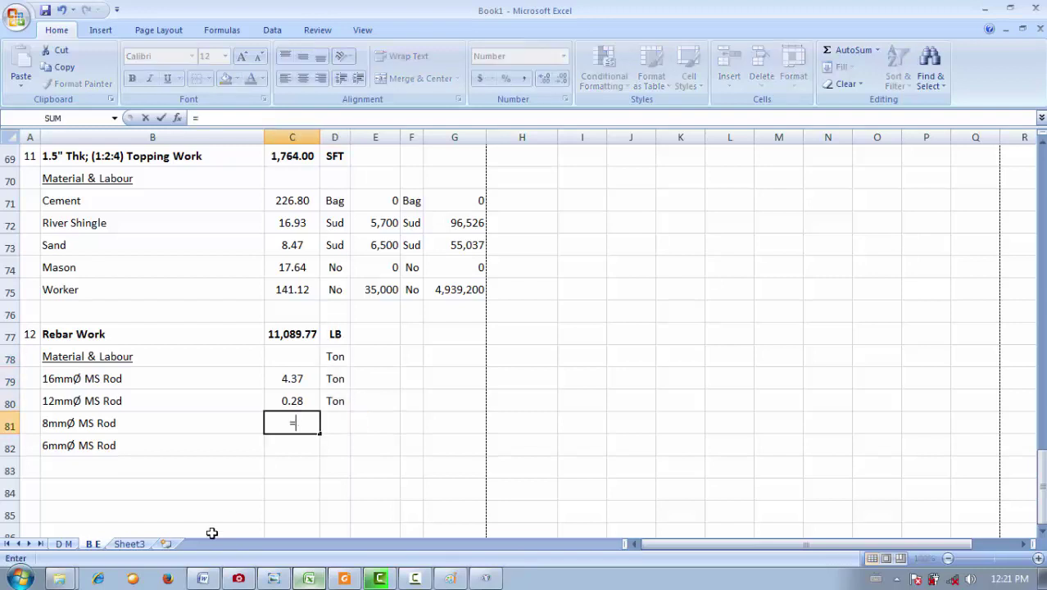
{"action": "left_click", "coordinate": [71, 544]}
{"action": "left_click", "coordinate": [403, 363]}
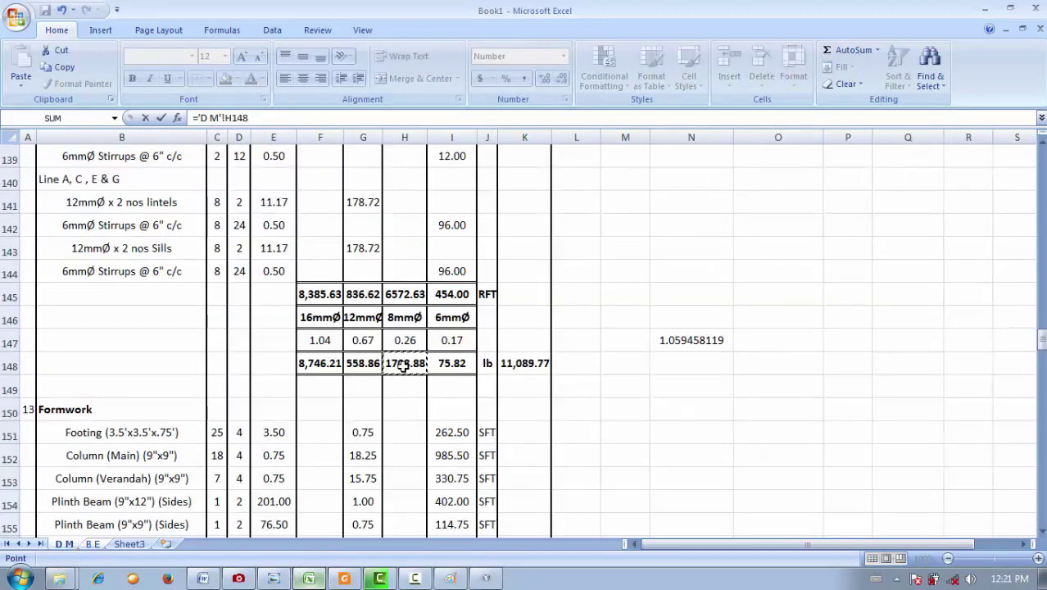
{"action": "type", "text": "/2204*10*10"}
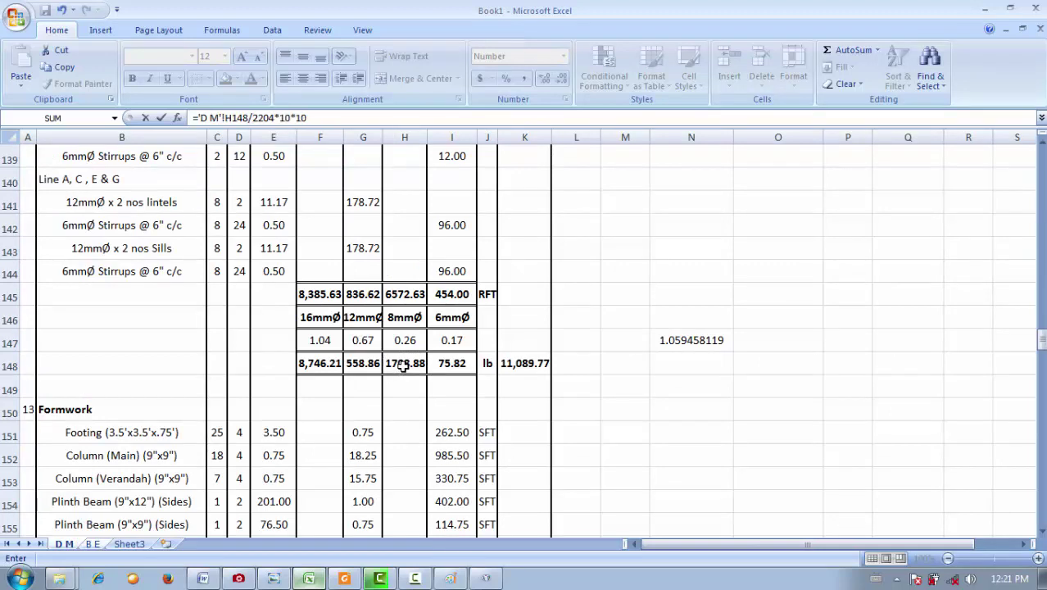
{"action": "type", "text": "0)"}
{"action": "left_click", "coordinate": [199, 118]}
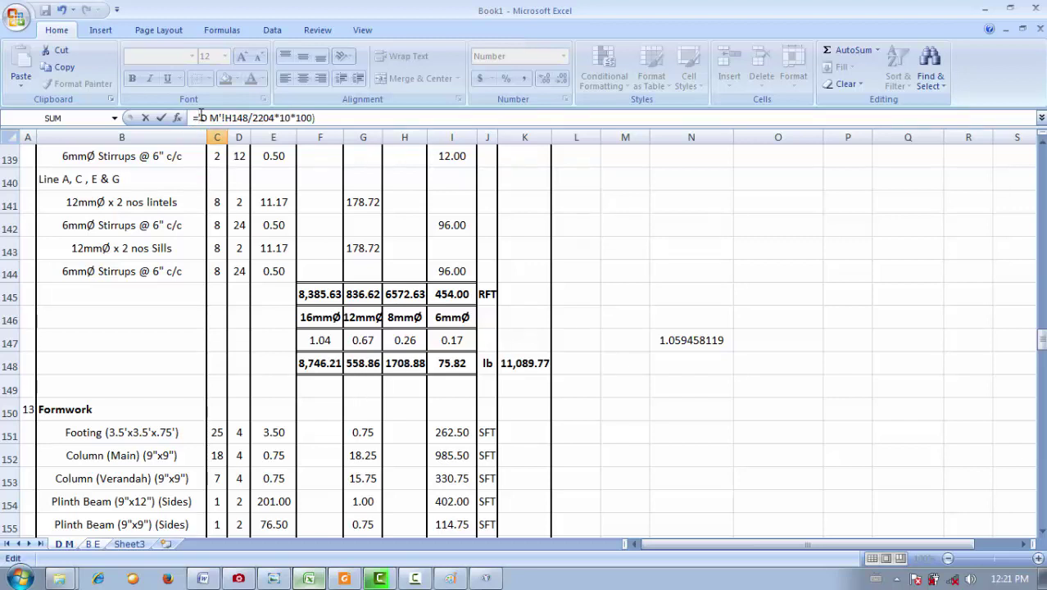
{"action": "type", "text": "("}
{"action": "key", "text": "End"}
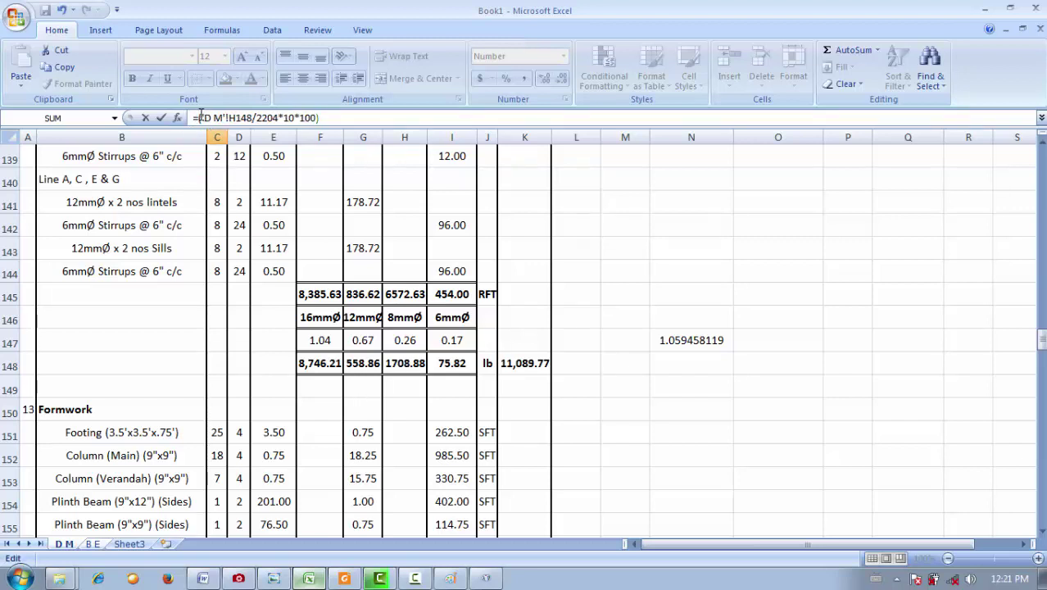
- Add the base weight in tons, +('D M'!H148/2204), to the 8mmØ formula and enter it
{"action": "type", "text": "+("}
{"action": "left_click", "coordinate": [410, 365]}
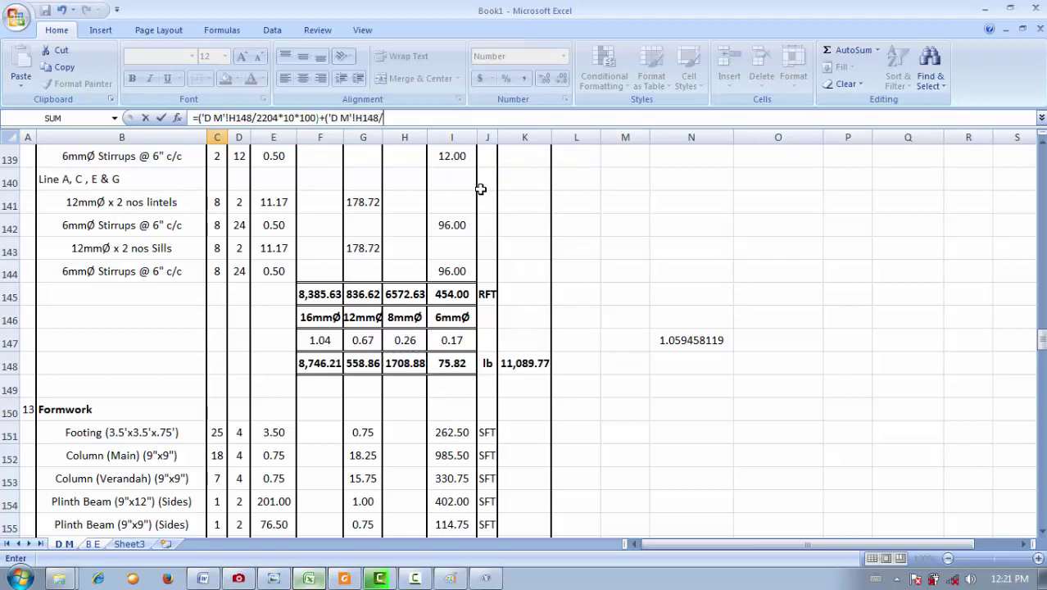
{"action": "type", "text": "/4"}
{"action": "key", "text": "BackSpace"}
{"action": "type", "text": "2204)"}
{"action": "key", "text": "Return"}
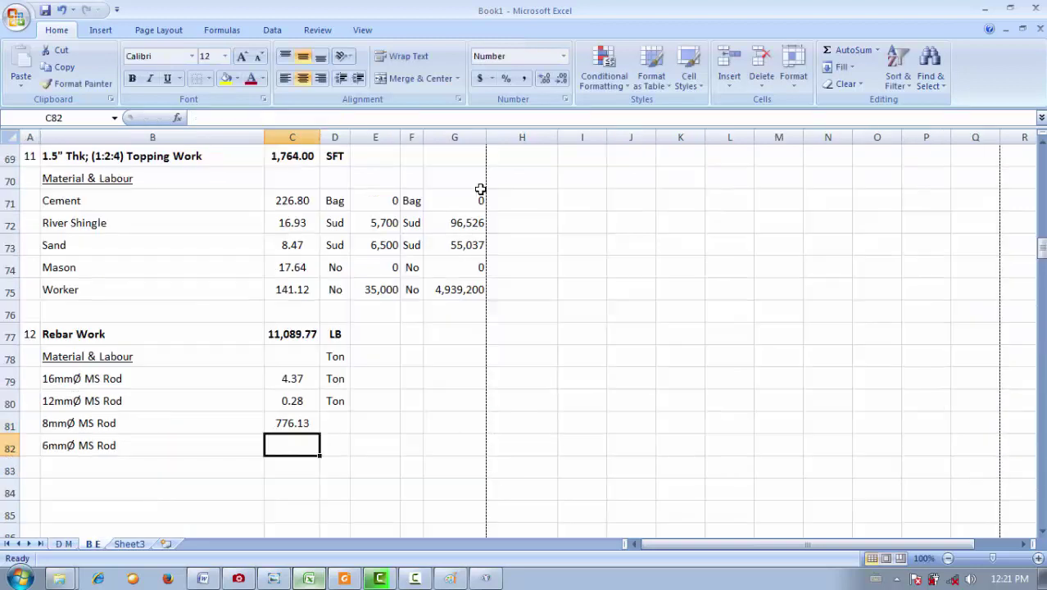
- Correct the wastage factor in the 8mmØ formula in C81 to 10/100
{"action": "left_click", "coordinate": [285, 425]}
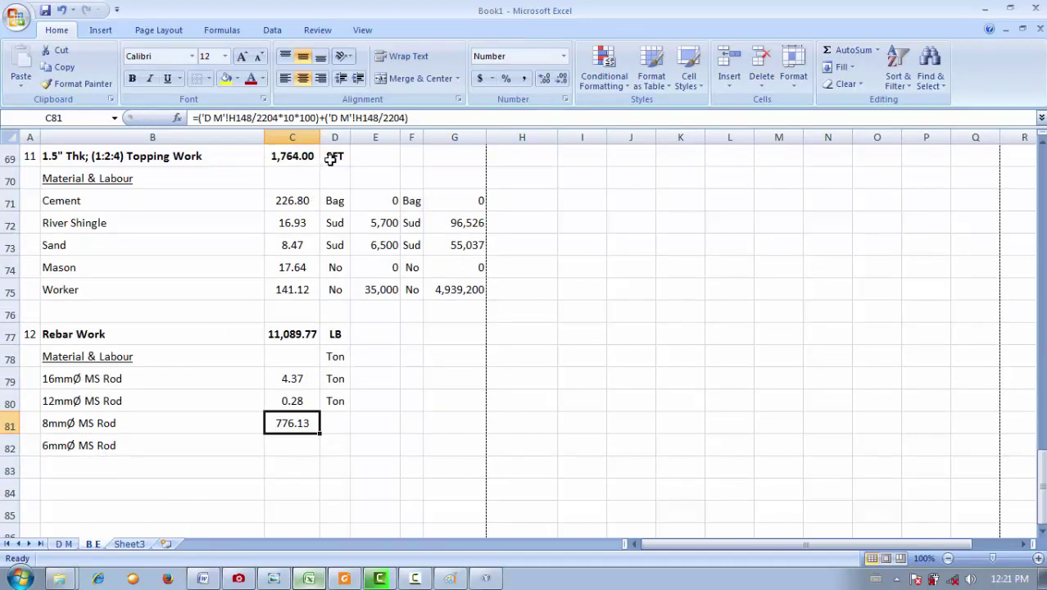
{"action": "left_click", "coordinate": [299, 117]}
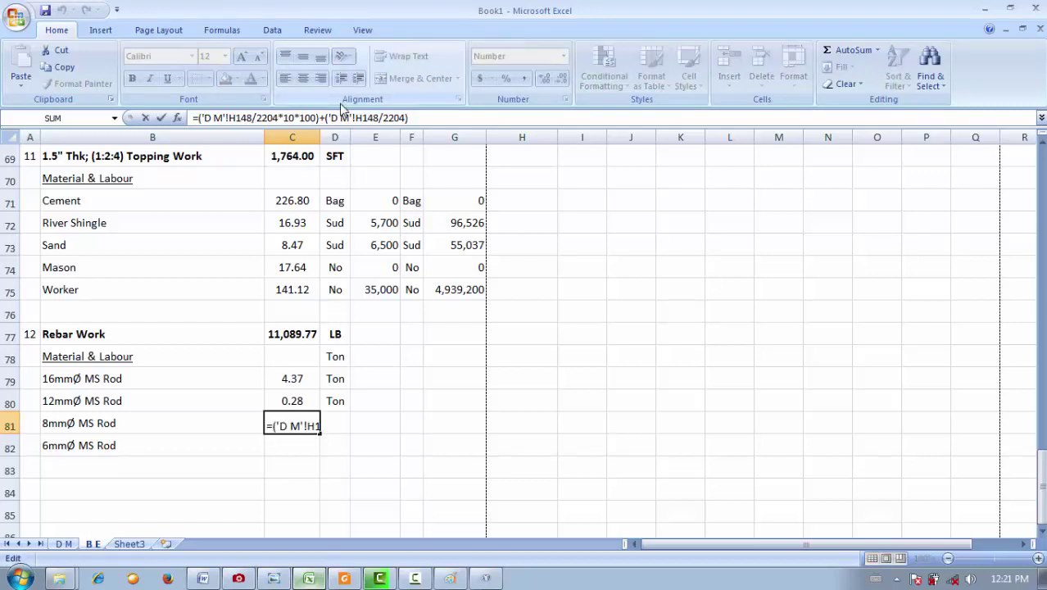
{"action": "key", "text": "BackSpace"}
{"action": "type", "text": "/"}
{"action": "key", "text": "Return"}
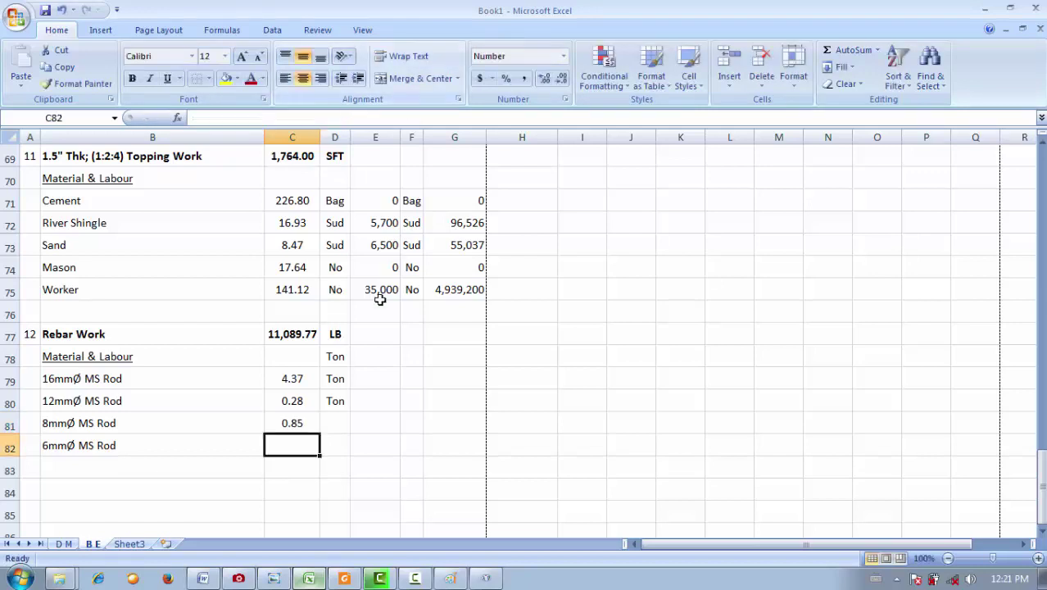
- Start the 6mmØ rod formula in cell C82 with the bracketed 10% wastage part, =('D M'!I148/2204*10/100)
{"action": "type", "text": "="}
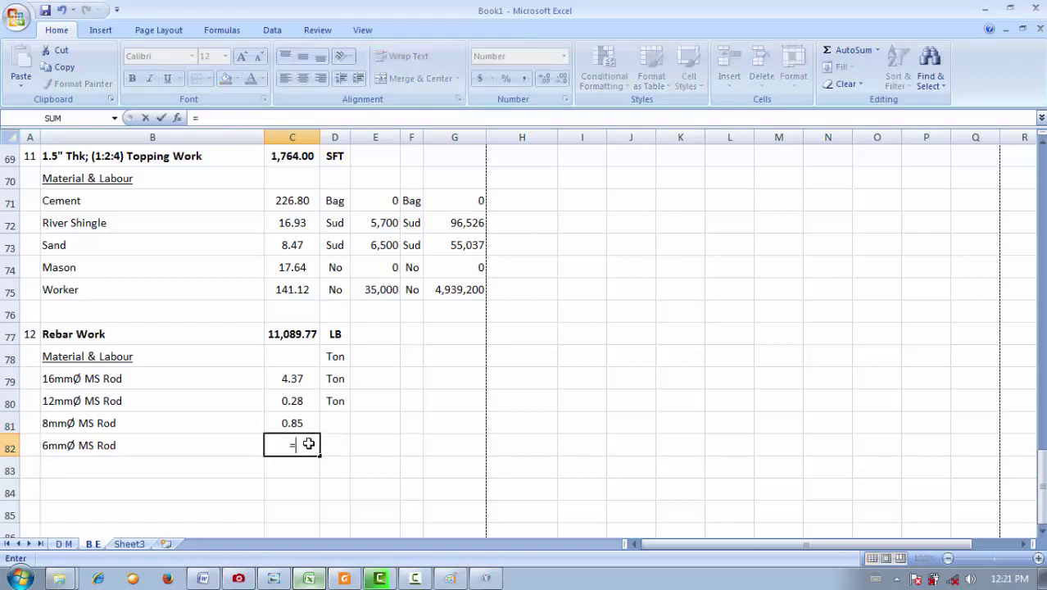
{"action": "left_click", "coordinate": [66, 544]}
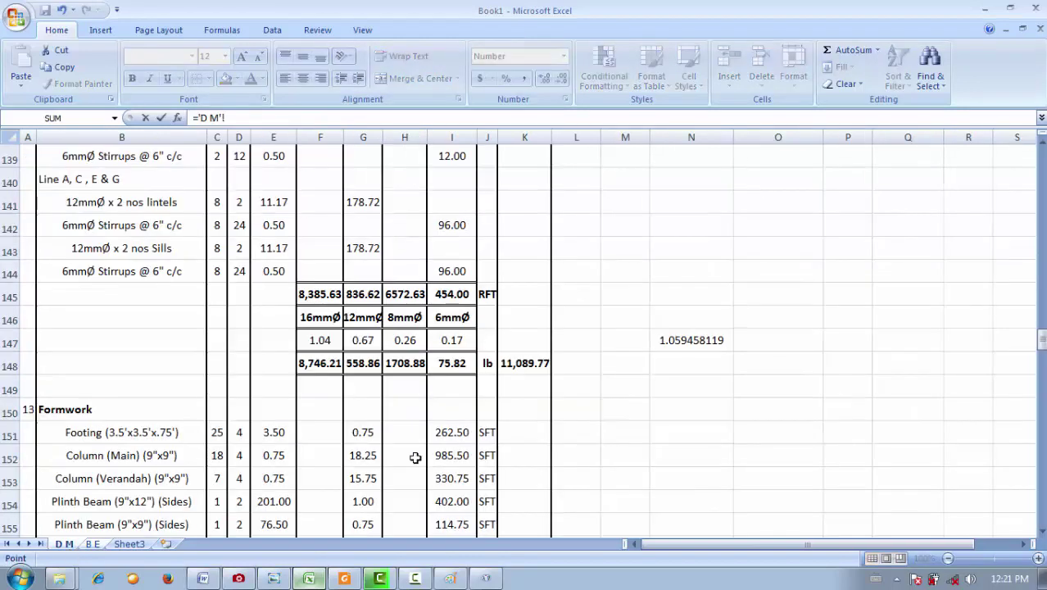
{"action": "left_click", "coordinate": [443, 364]}
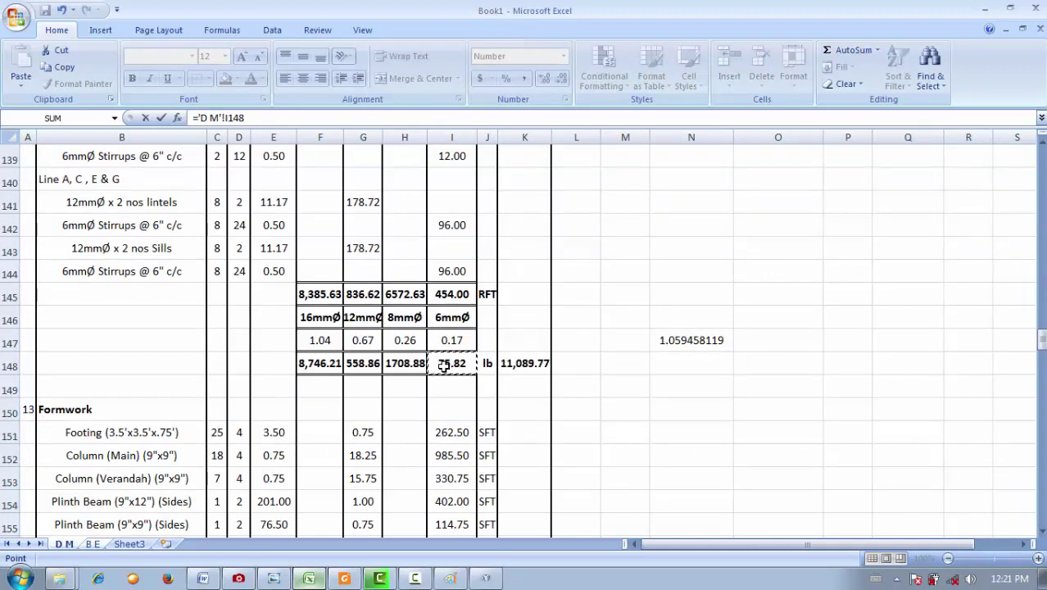
{"action": "type", "text": "/2204*10/100"}
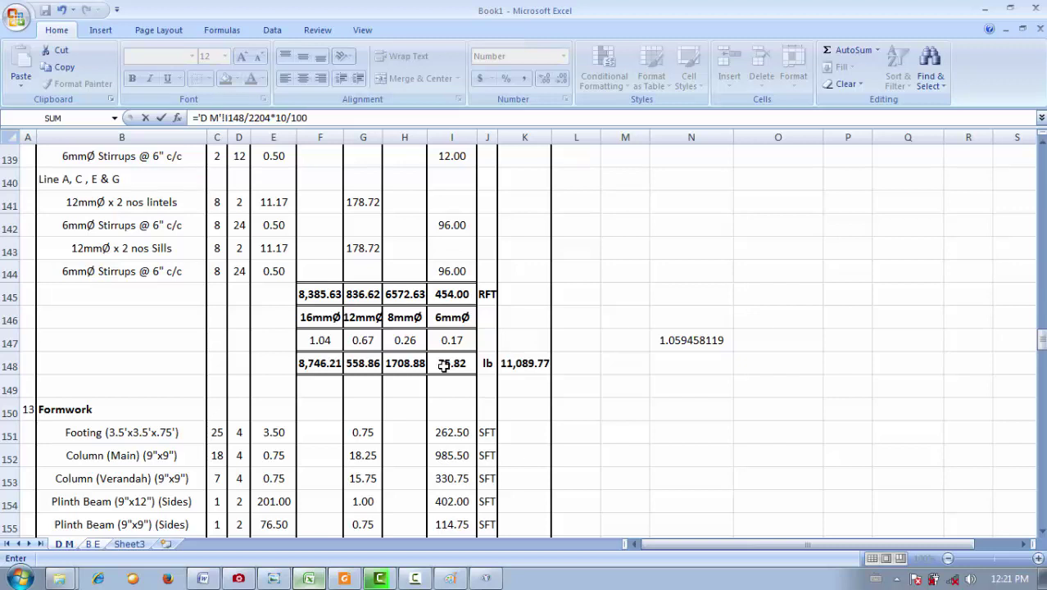
{"action": "type", "text": ")"}
{"action": "left_click", "coordinate": [197, 117]}
{"action": "type", "text": "("}
{"action": "key", "text": "End"}
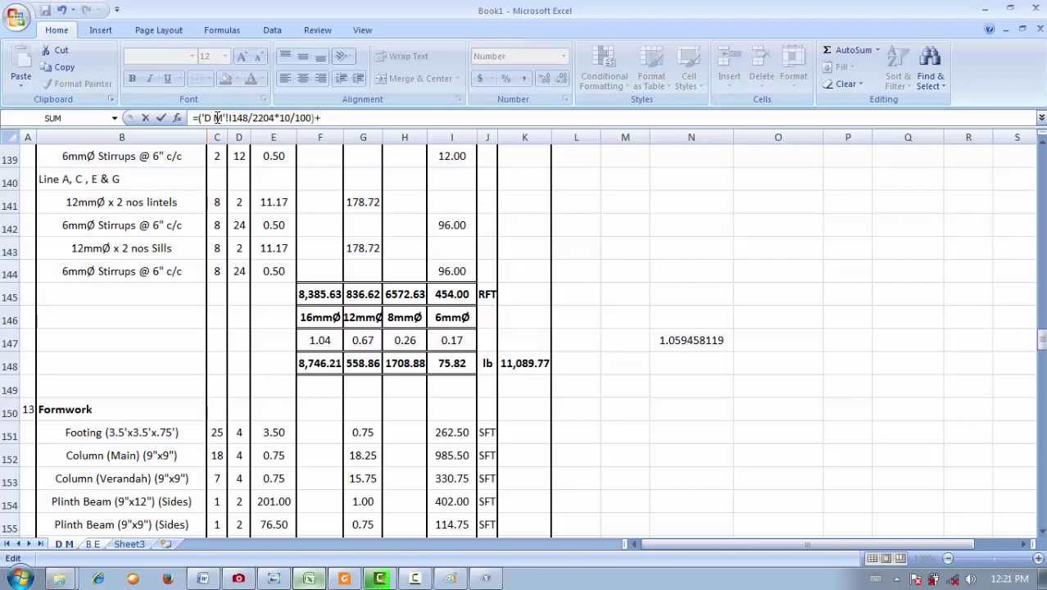
- Add the base weight in tons, +('D M'!I148/2204), to the 6mmØ formula and enter it
{"action": "type", "text": "+("}
{"action": "left_click", "coordinate": [442, 363]}
{"action": "type", "text": "/2204)"}
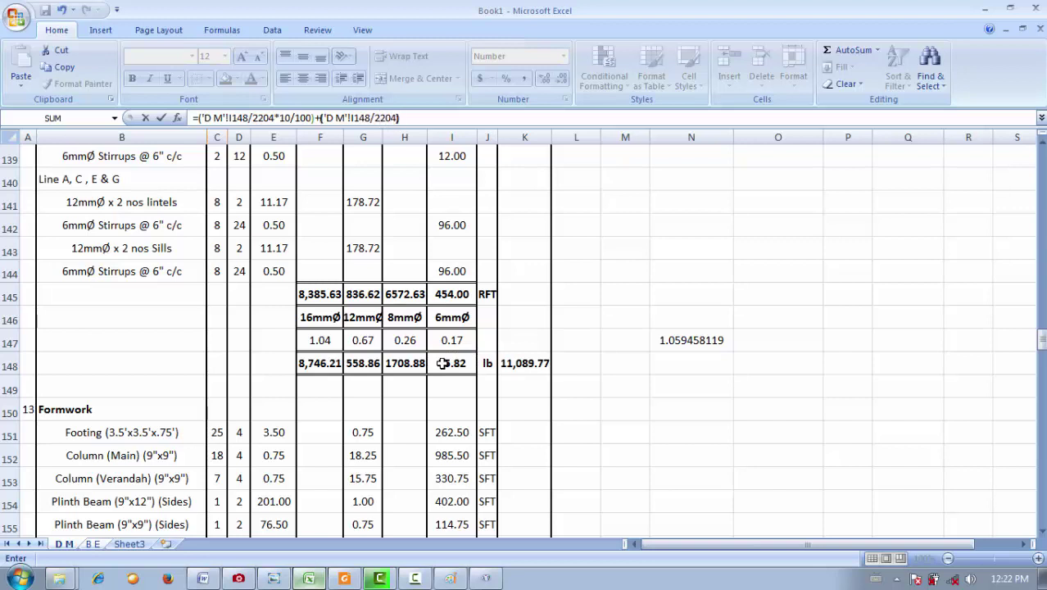
{"action": "key", "text": "Return"}
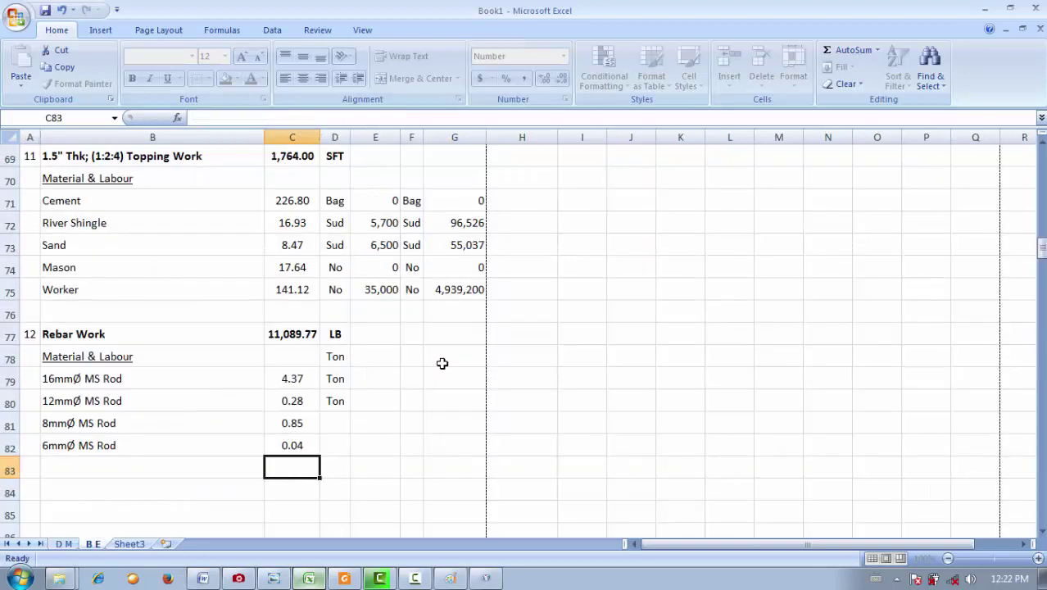
- Copy the unit Ton from D80 down to D82 for the 8mmØ and 6mmØ rods
{"action": "left_click", "coordinate": [289, 444]}
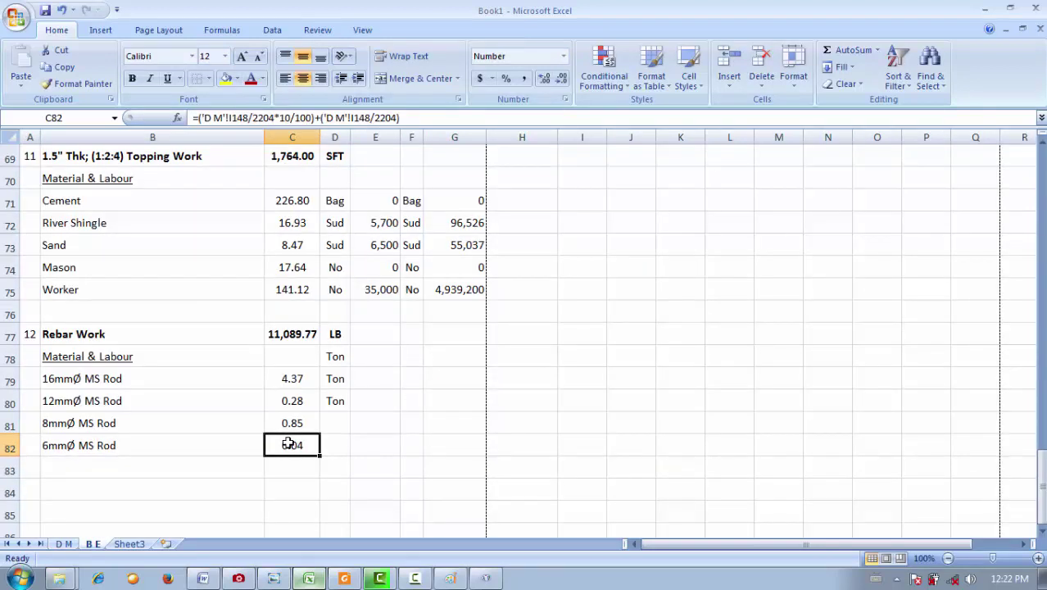
{"action": "left_click", "coordinate": [338, 400]}
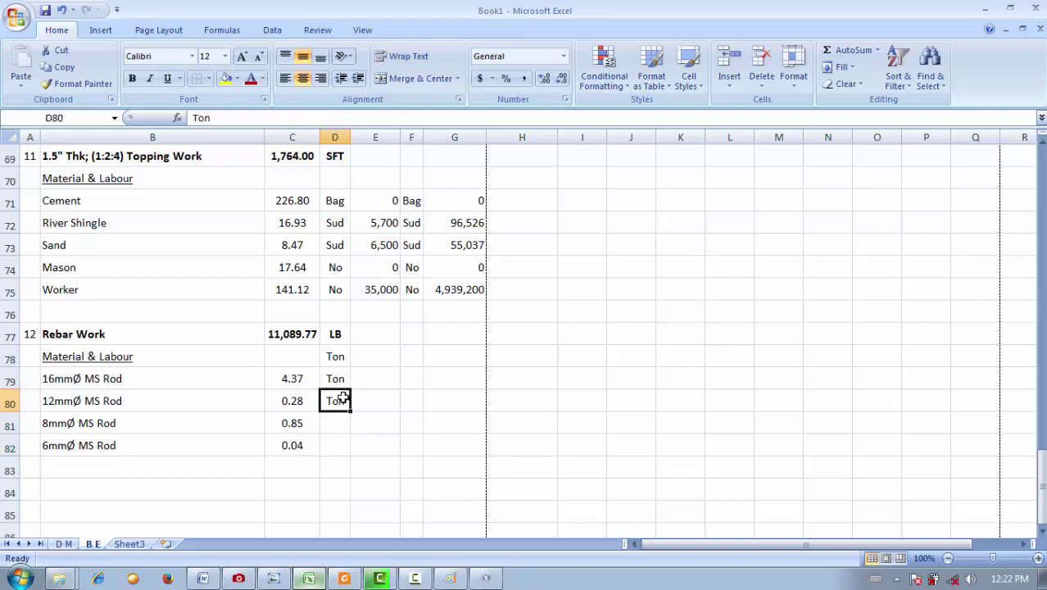
{"action": "left_click_drag", "start_coordinate": [349, 411], "coordinate": [341, 450]}
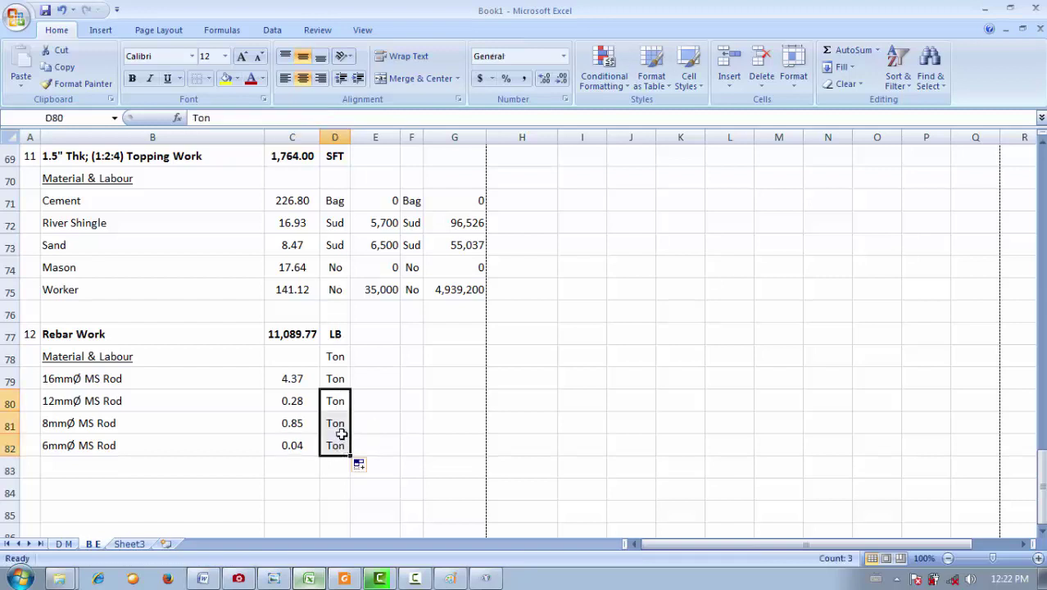
- Review the Ton units in D78:D82 and the rod quantities in C79:C82
{"action": "left_click", "coordinate": [335, 359]}
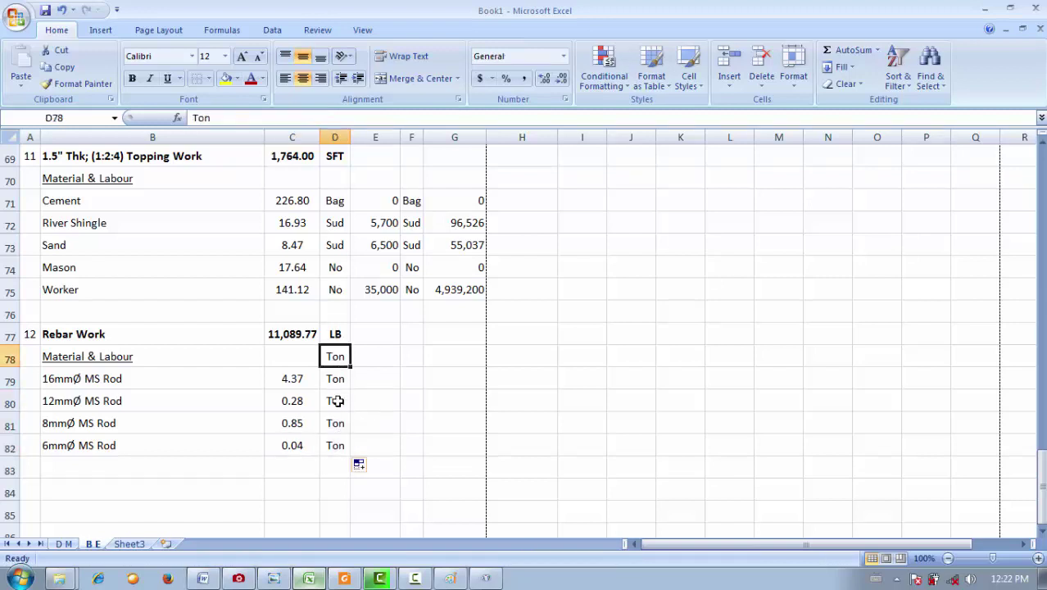
{"action": "left_click_drag", "start_coordinate": [334, 444], "coordinate": [330, 388]}
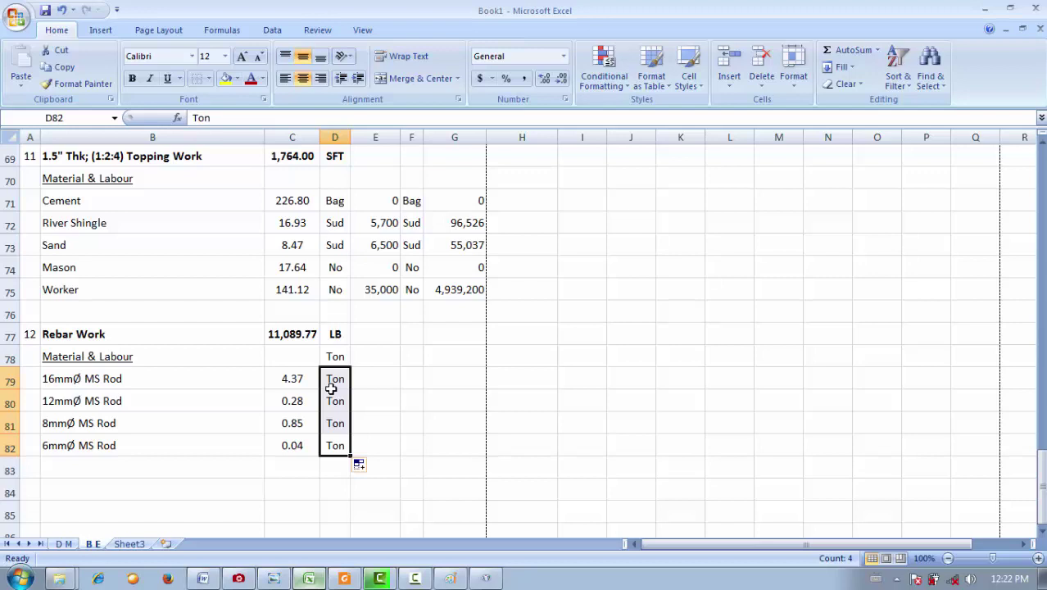
{"action": "left_click", "coordinate": [335, 357]}
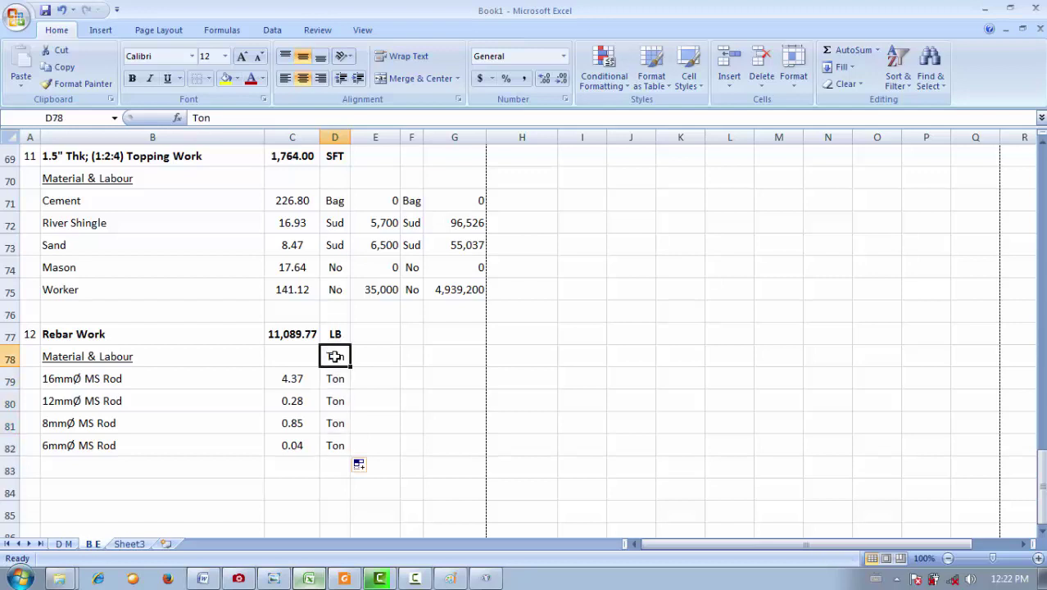
{"action": "left_click", "coordinate": [581, 423]}
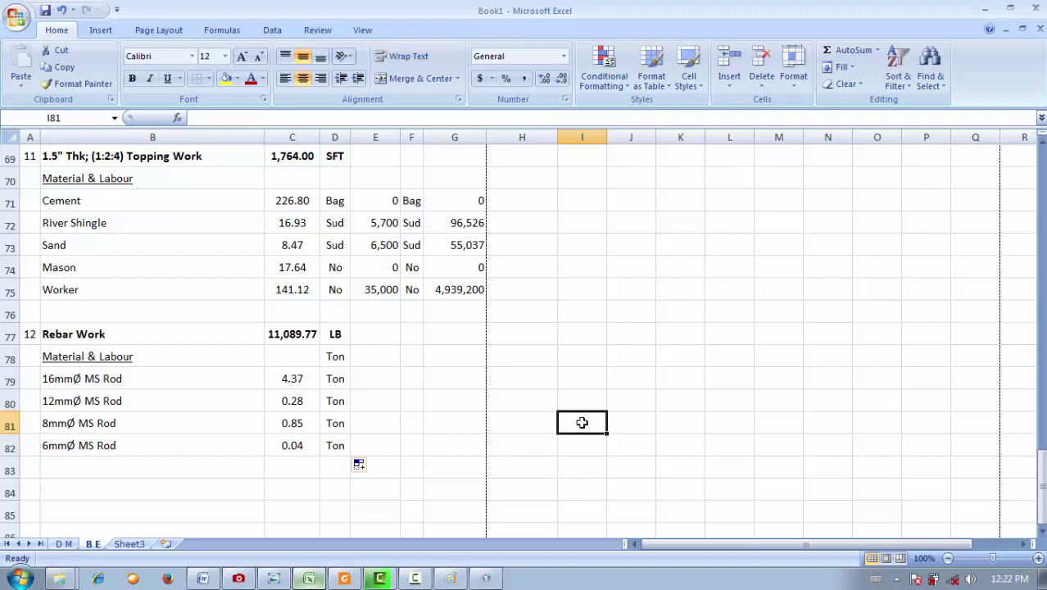
{"action": "left_click_drag", "start_coordinate": [296, 440], "coordinate": [304, 379]}
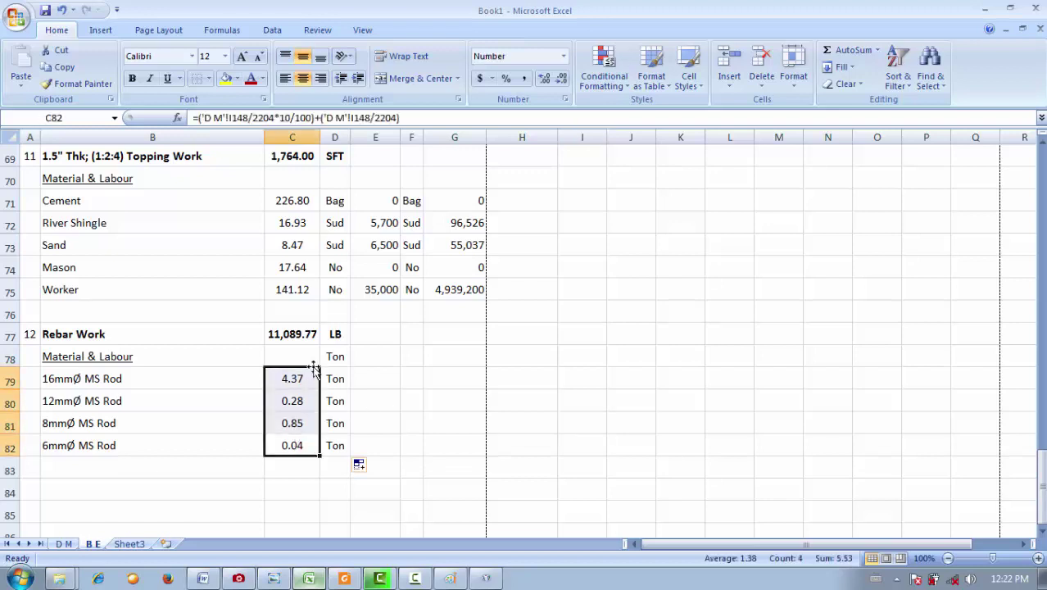
- Add Binding Wire as a new item in B83 below the 6mmØ MS Rod
{"action": "left_click", "coordinate": [313, 362]}
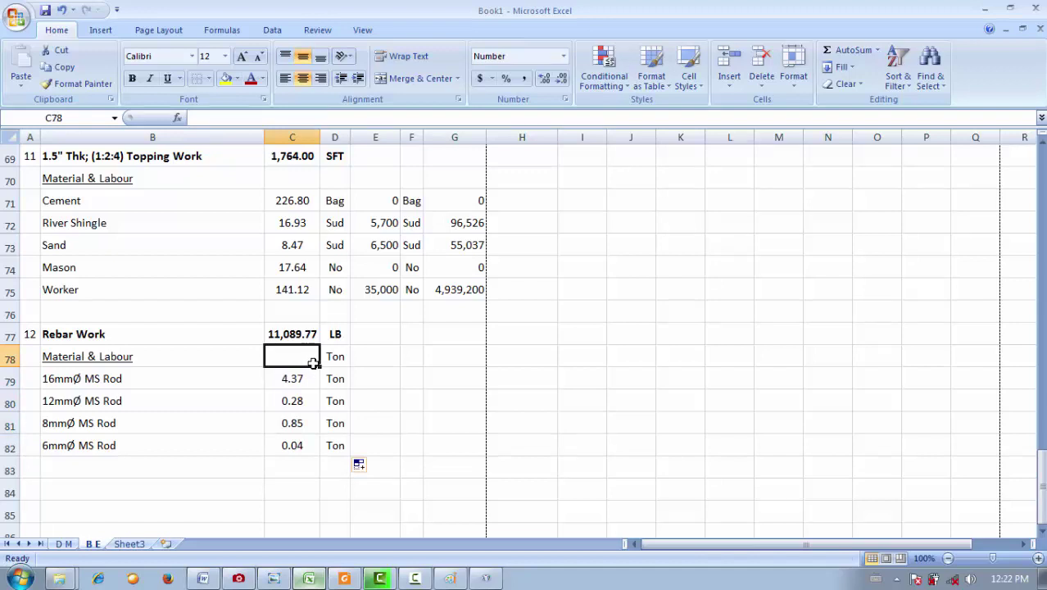
{"action": "left_click", "coordinate": [191, 465]}
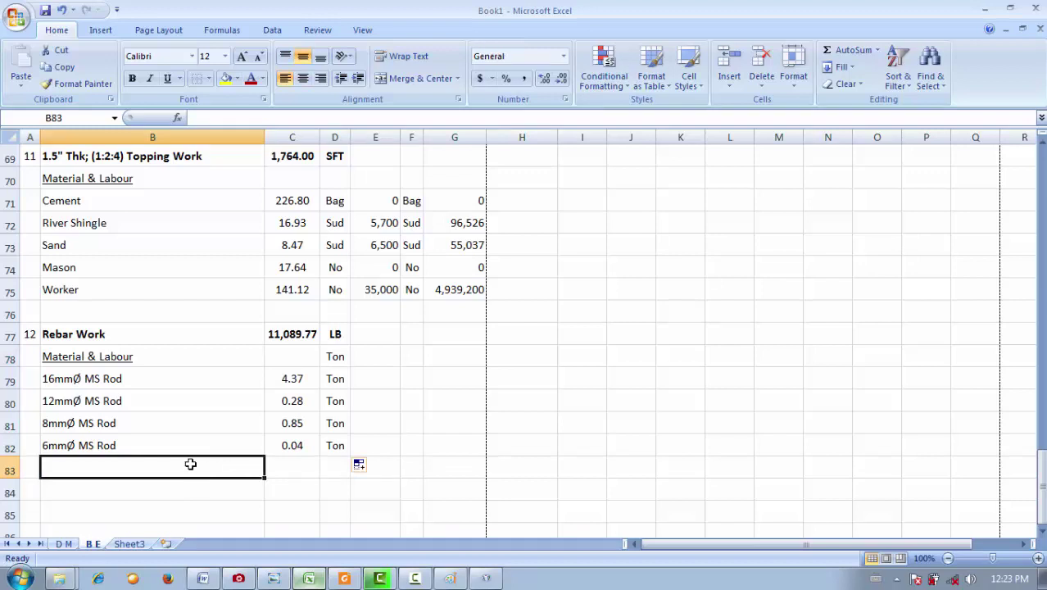
{"action": "type", "text": "Binding Wir"}
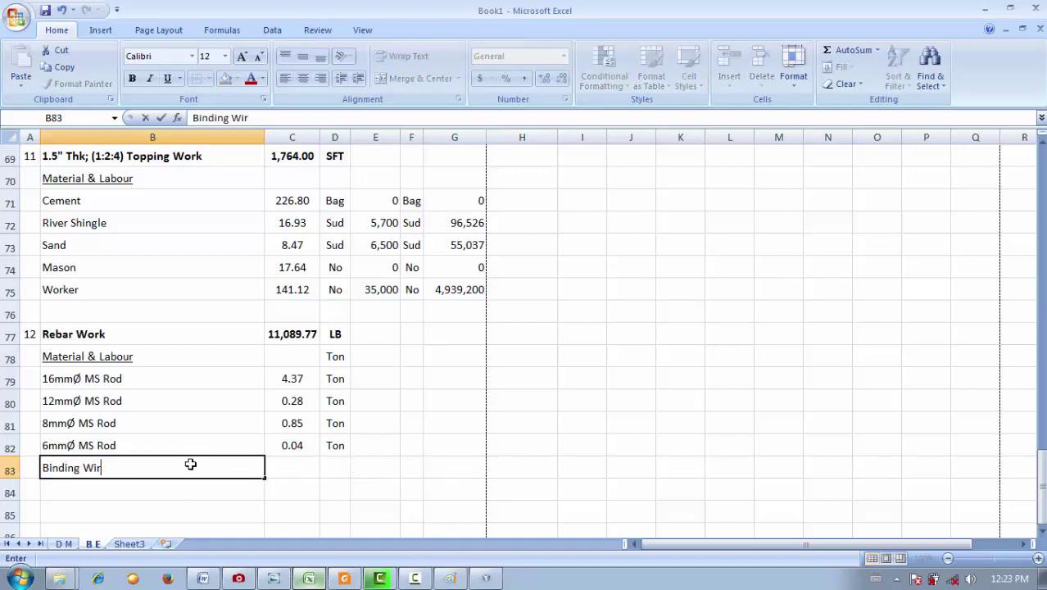
{"action": "type", "text": "e"}
{"action": "key", "text": "Return"}
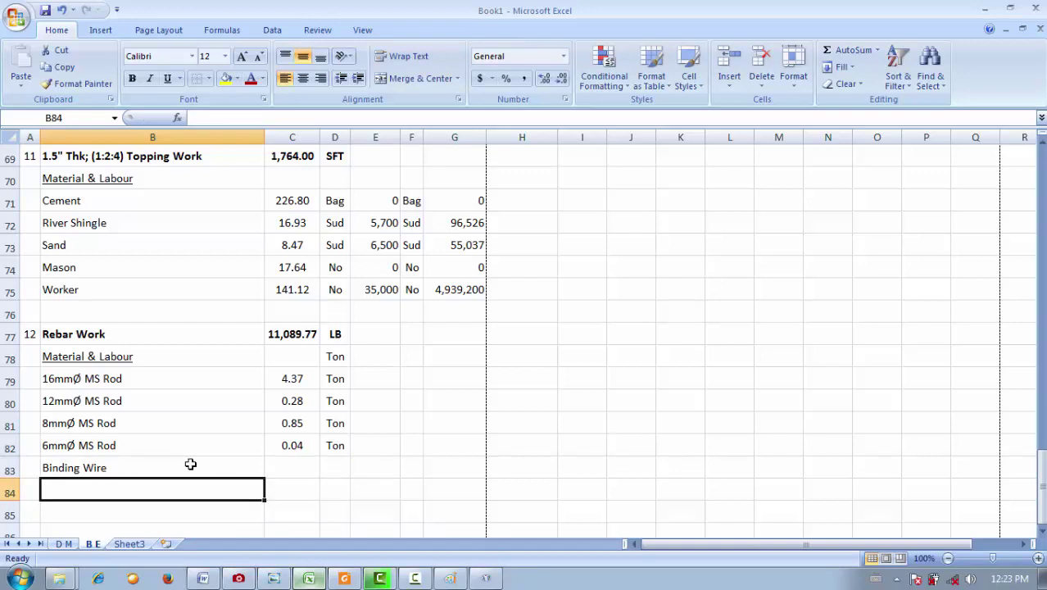
- Add the labour items Steel Fixer in B84 and Worker in B85 below Binding Wire
{"action": "type", "text": "SE"}
{"action": "key", "text": "BackSpace"}
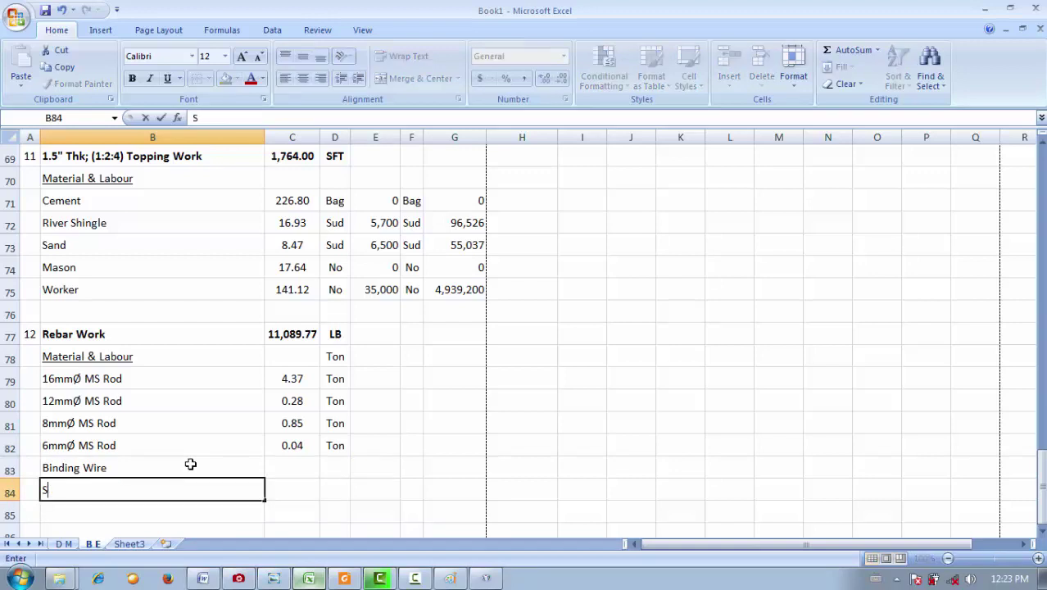
{"action": "type", "text": "e"}
{"action": "key", "text": "BackSpace"}
{"action": "type", "text": "teel Fixer"}
{"action": "key", "text": "Return"}
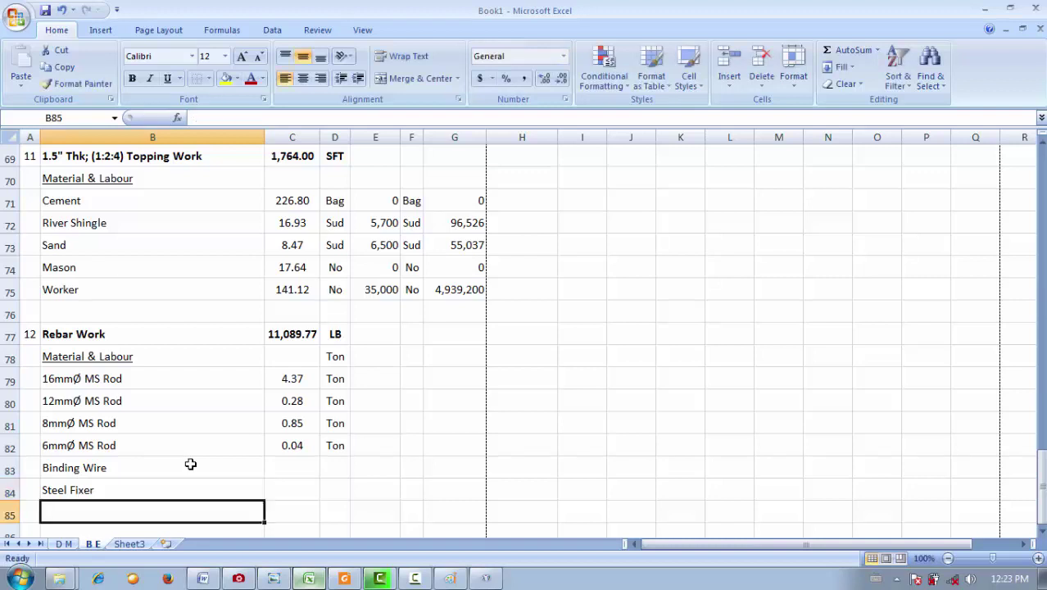
{"action": "type", "text": "Worker"}
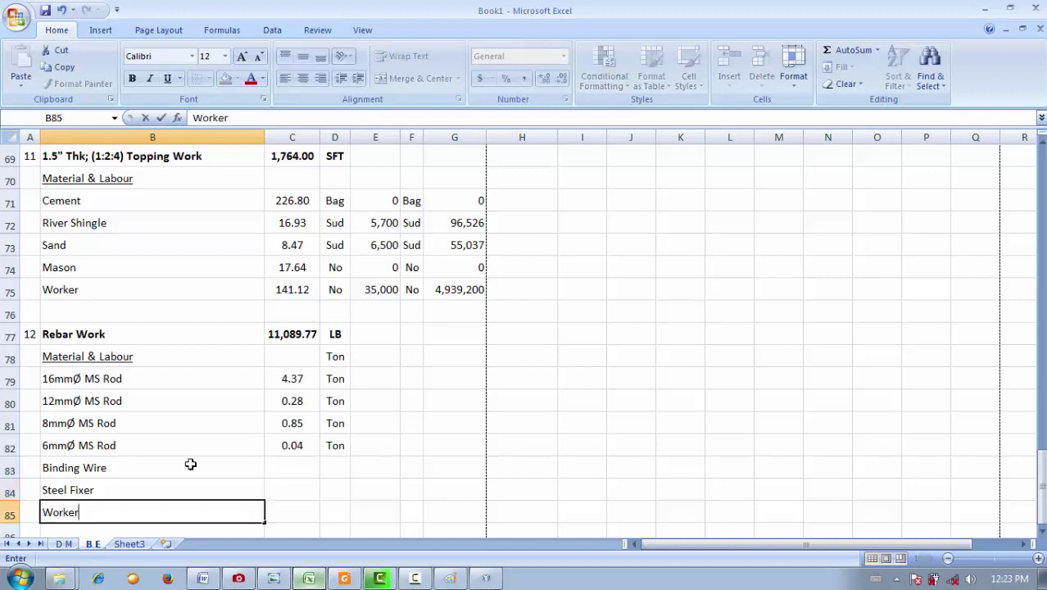
{"action": "key", "text": "Tab"}
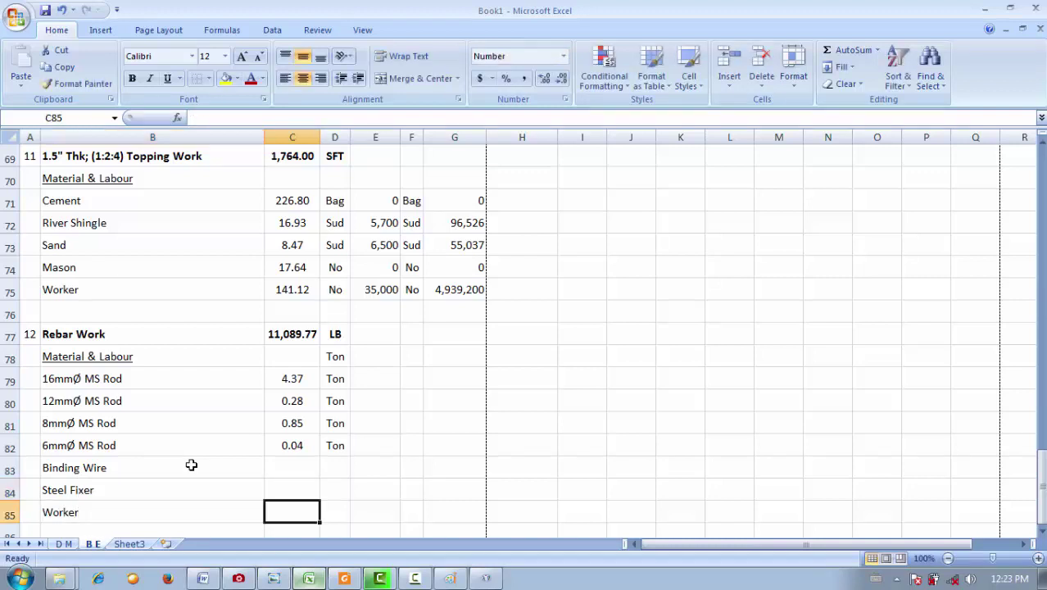
- Convert the total rebar weight to tons in C78 beside Material & Labour with the formula =C77/2204
{"action": "left_click", "coordinate": [291, 467]}
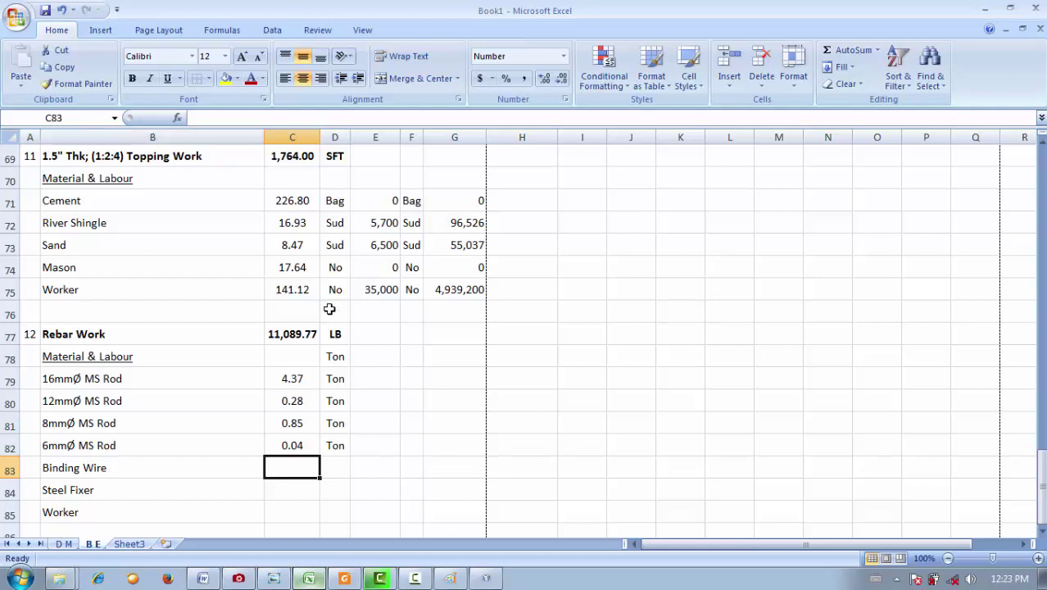
{"action": "left_click", "coordinate": [340, 356]}
{"action": "left_click", "coordinate": [309, 357]}
{"action": "type", "text": "="}
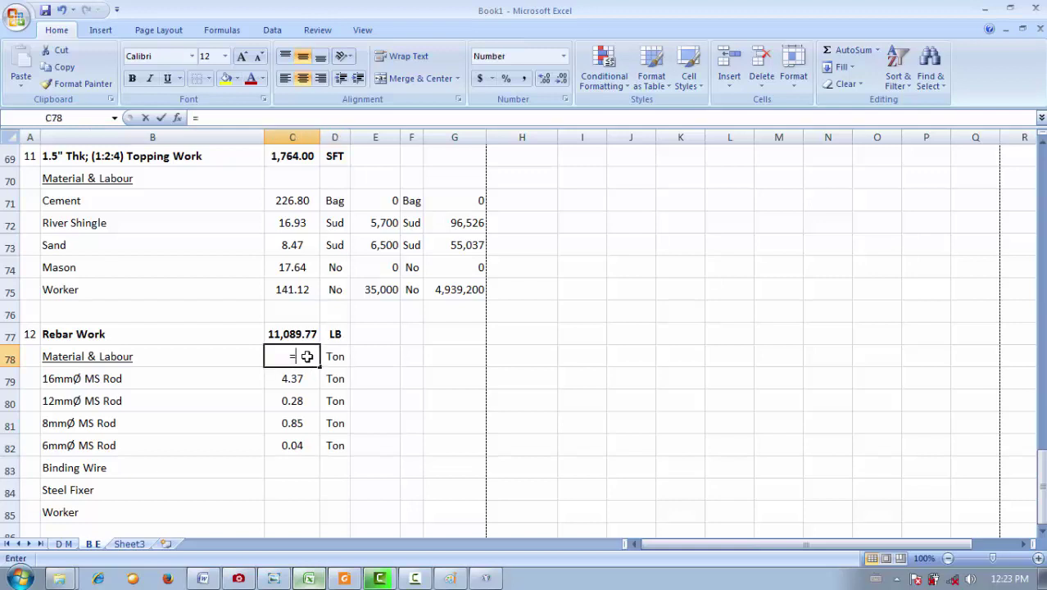
{"action": "left_click", "coordinate": [297, 333]}
{"action": "type", "text": "/2204"}
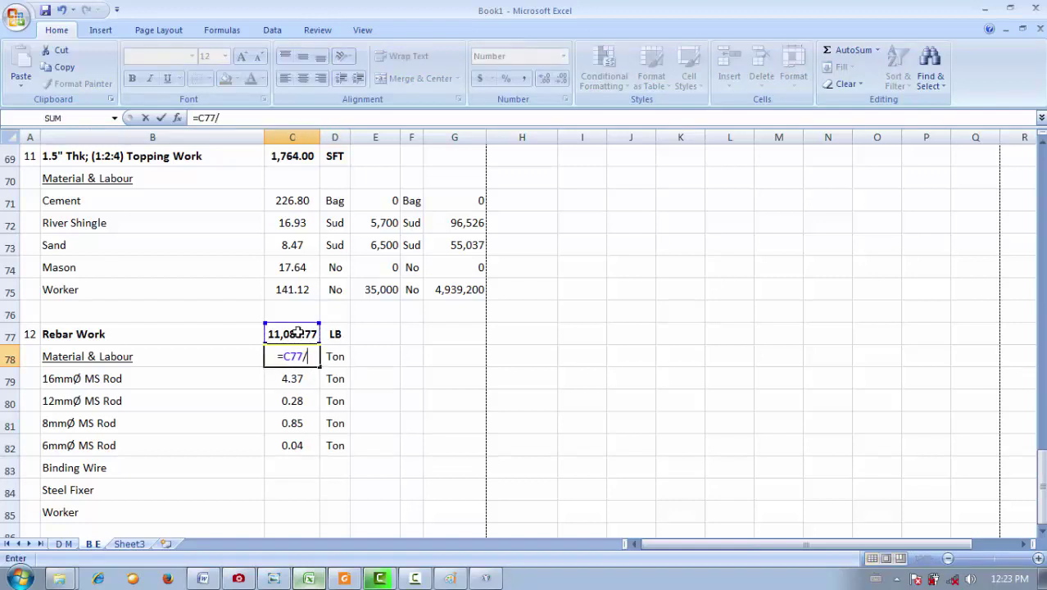
{"action": "key", "text": "Return"}
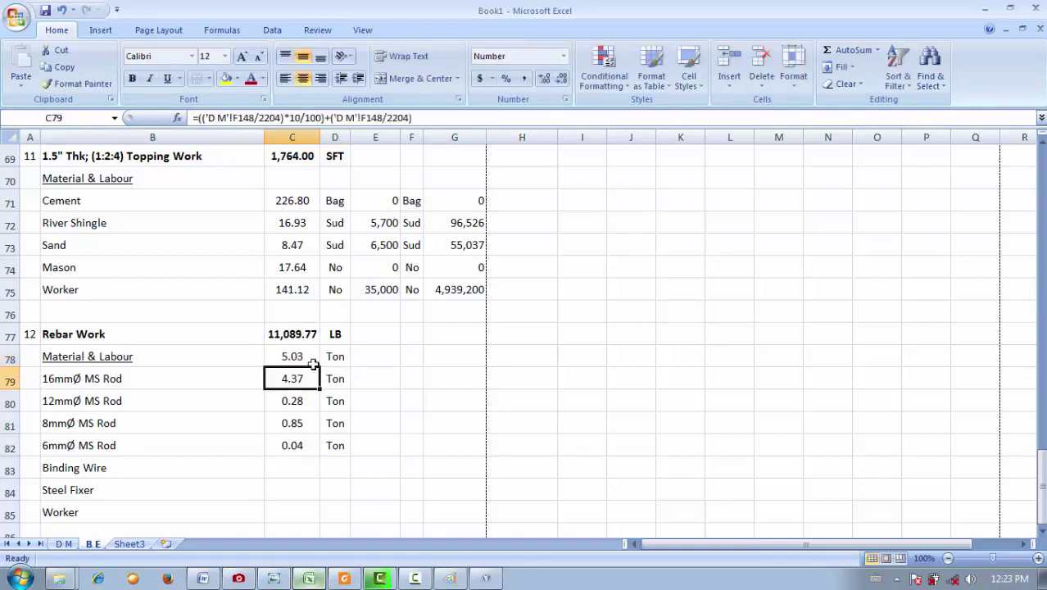
- Compare the Rebar Work total in pounds in C77 with its ton equivalent in C78
{"action": "left_click", "coordinate": [312, 356]}
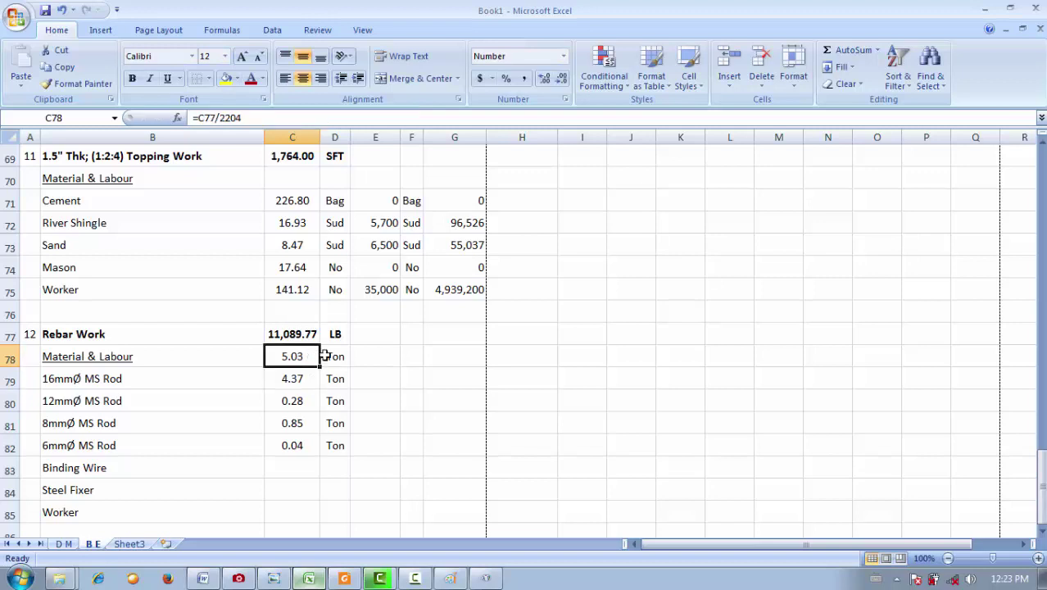
{"action": "left_click", "coordinate": [331, 356]}
{"action": "left_click", "coordinate": [309, 356]}
{"action": "left_click", "coordinate": [305, 336]}
{"action": "left_click", "coordinate": [305, 340]}
{"action": "left_click", "coordinate": [303, 357]}
{"action": "left_click", "coordinate": [309, 336]}
{"action": "left_click", "coordinate": [303, 358]}
- Calculate the binding wire quantity in C83 with =C78*20 and enter lb as its unit in D83
{"action": "left_click", "coordinate": [301, 467]}
{"action": "type", "text": "="}
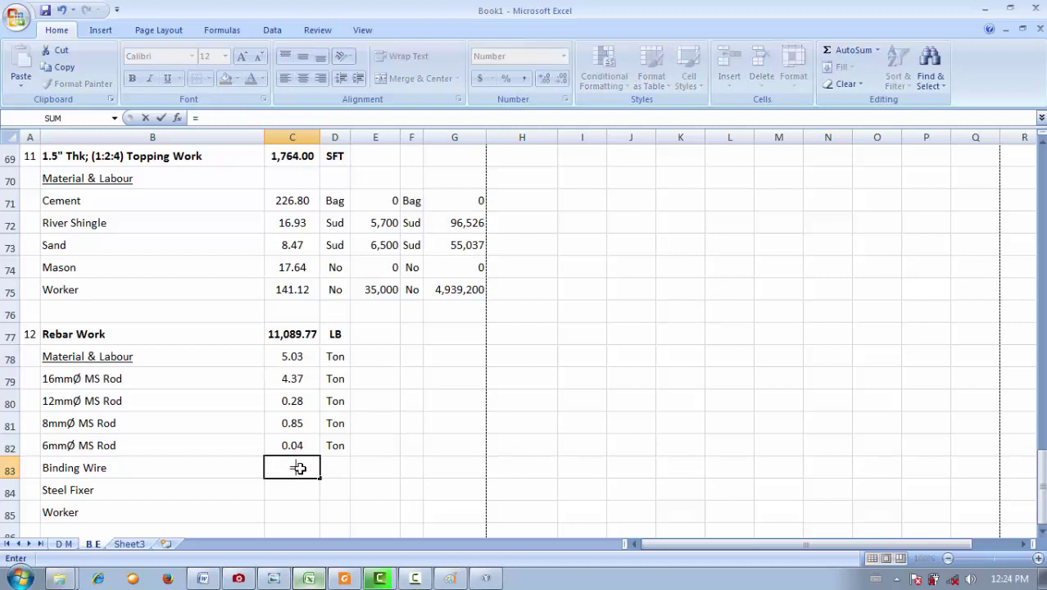
{"action": "left_click", "coordinate": [312, 355]}
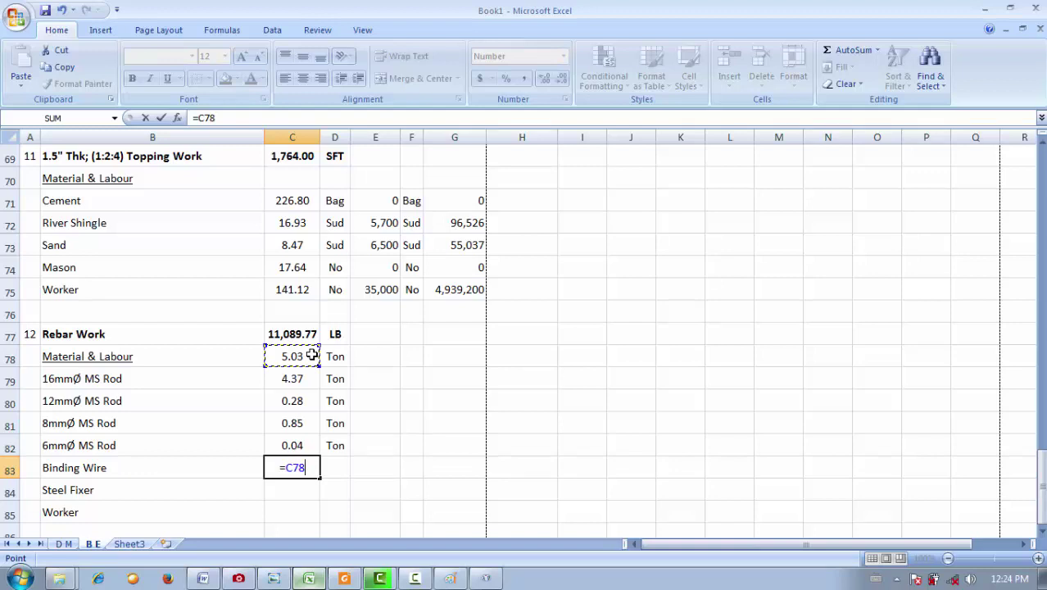
{"action": "type", "text": "*20/"}
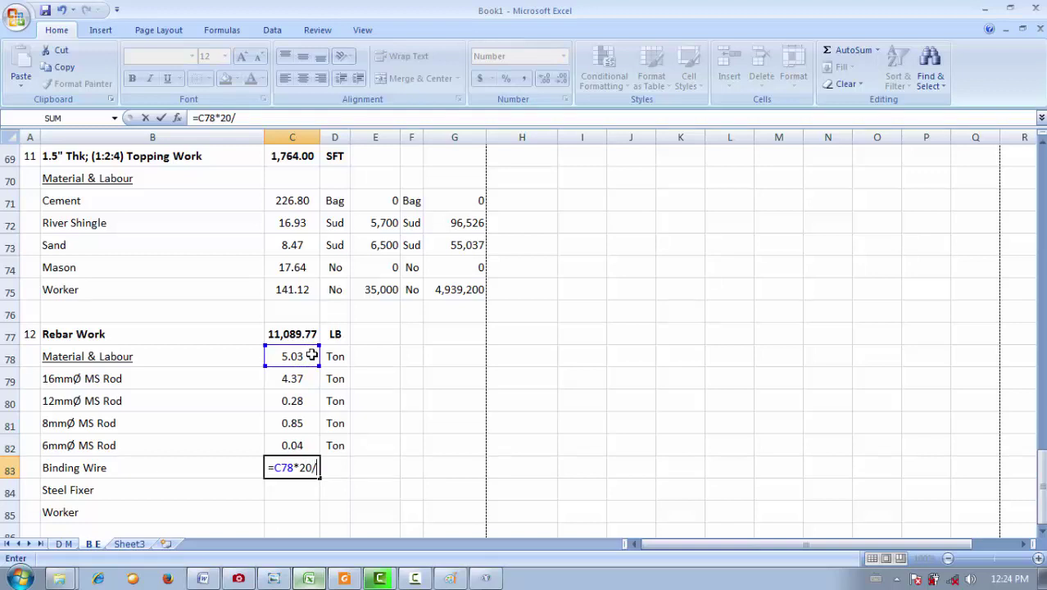
{"action": "key", "text": "BackSpace"}
{"action": "key", "text": "Return"}
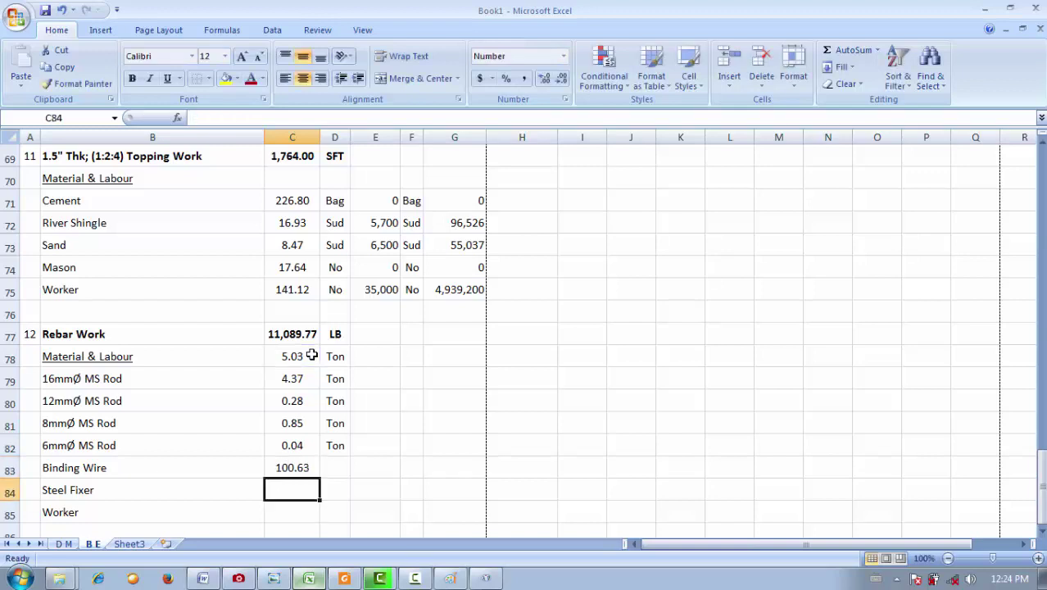
{"action": "left_click", "coordinate": [322, 464]}
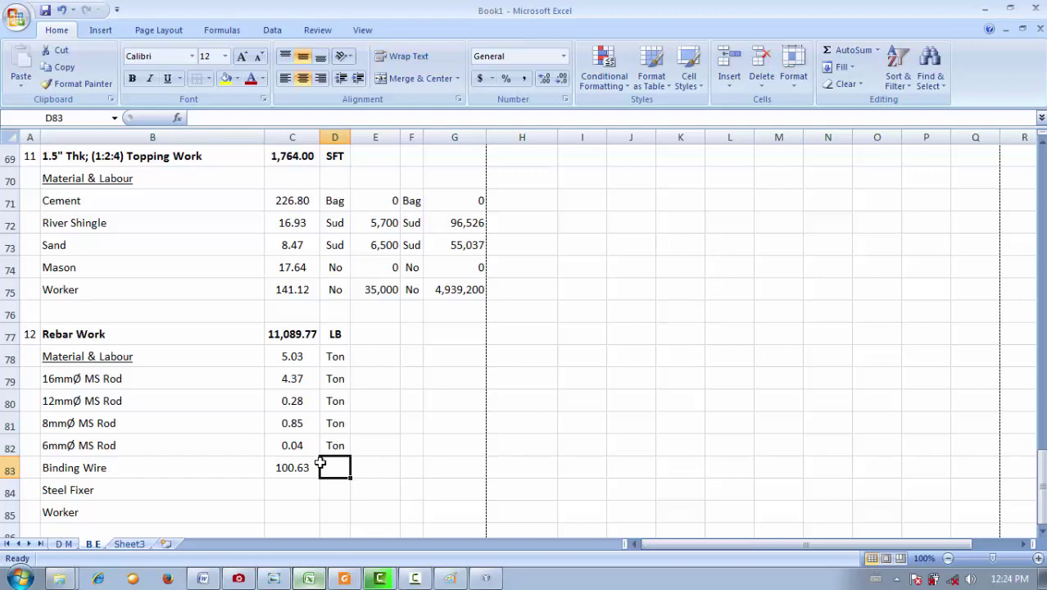
{"action": "type", "text": "lb"}
- Convert the binding wire quantity by extending its formula to =C78*20/3.6 and set its unit to Viss
{"action": "left_click", "coordinate": [299, 466]}
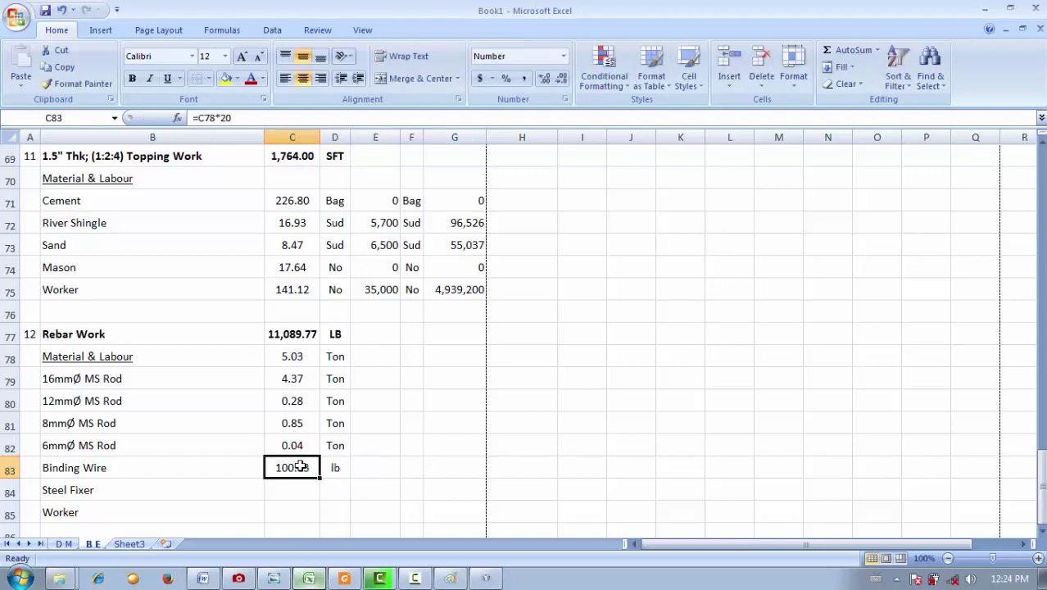
{"action": "left_click", "coordinate": [342, 117]}
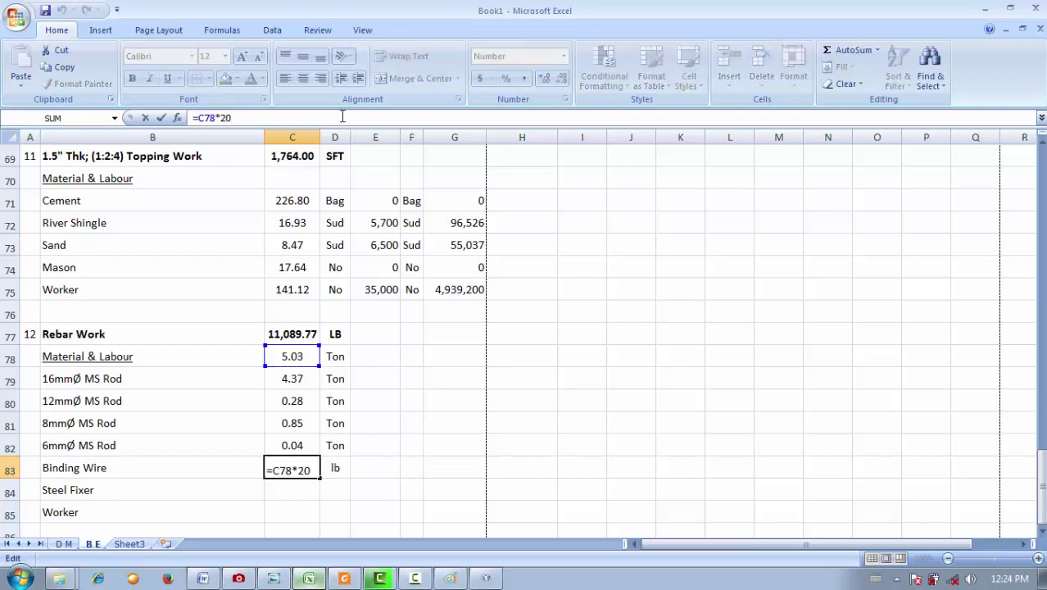
{"action": "type", "text": "/3.6"}
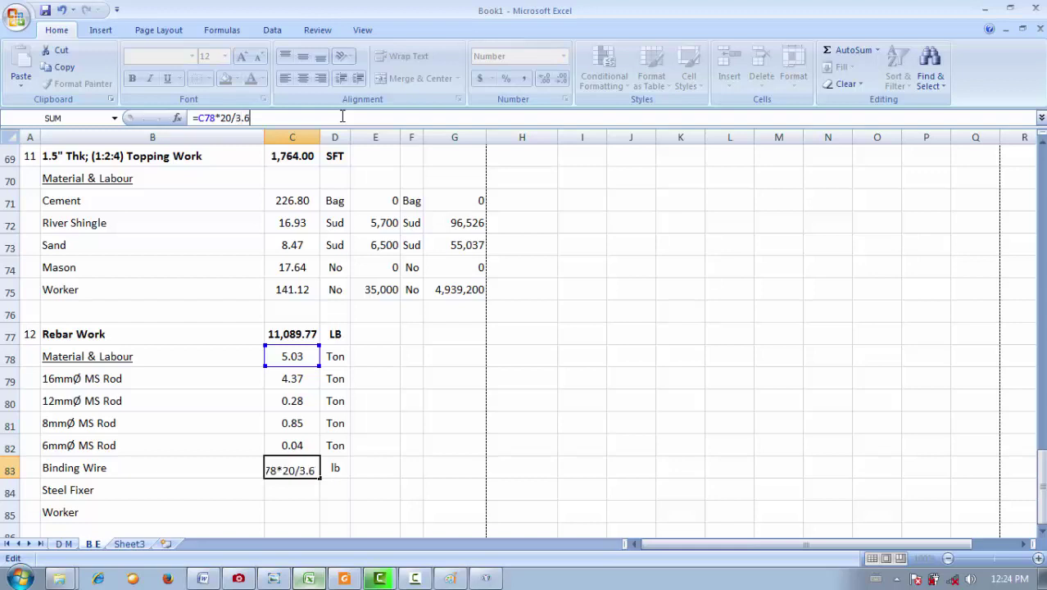
{"action": "key", "text": "Return"}
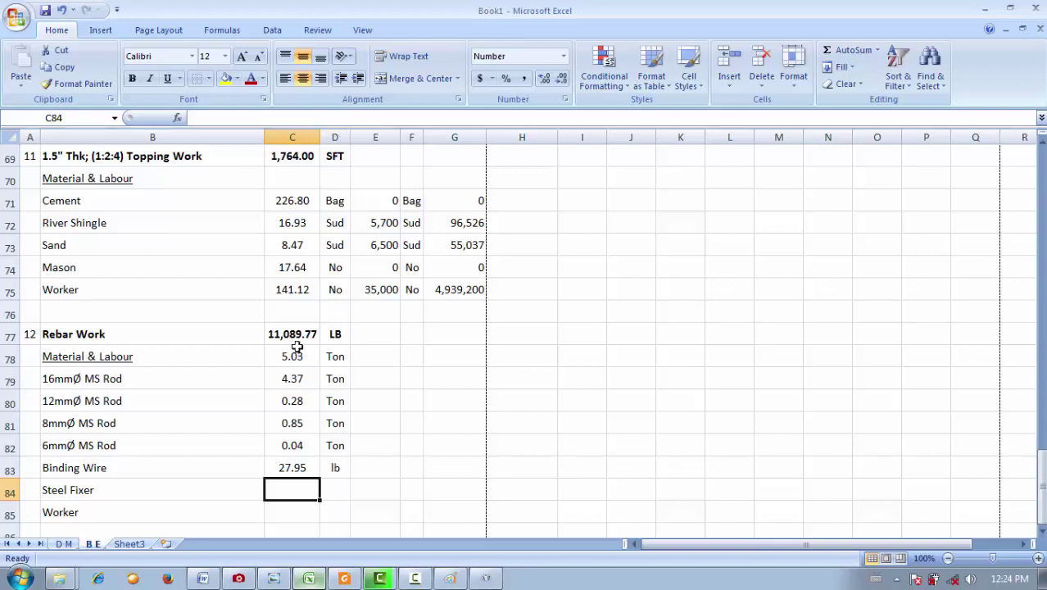
{"action": "left_click", "coordinate": [331, 473]}
{"action": "type", "text": "Viss"}
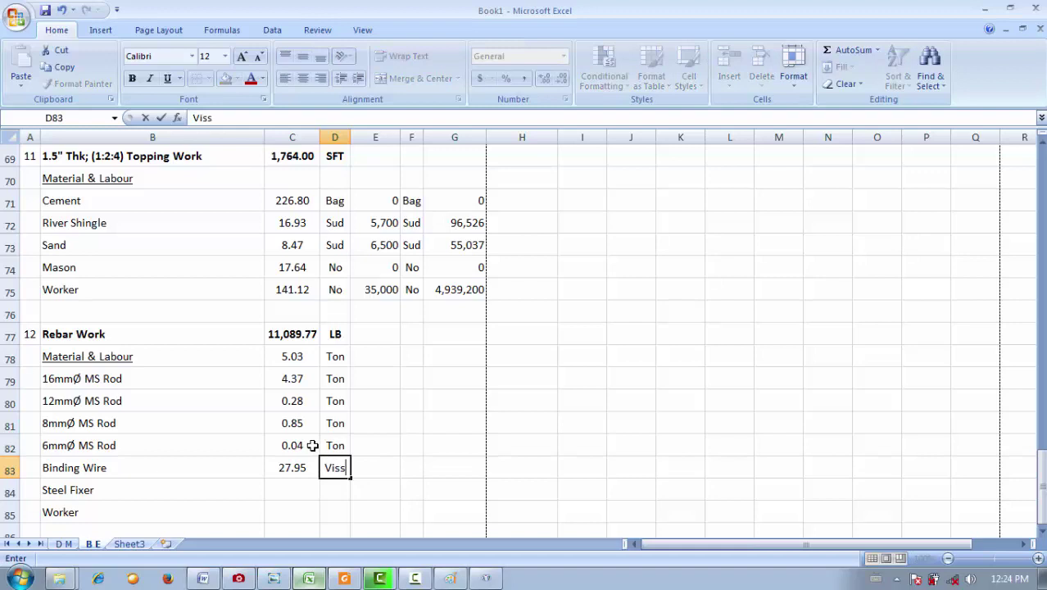
{"action": "key", "text": "Return"}
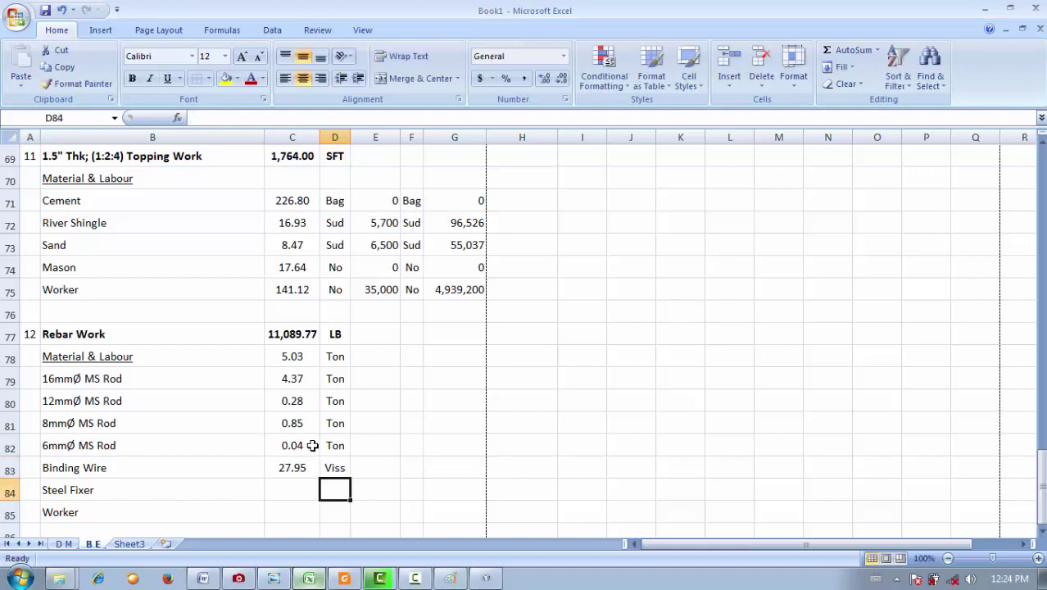
- Calculate the steel fixer quantity in C84 with the formula =C78*20/1
{"action": "left_click", "coordinate": [299, 493]}
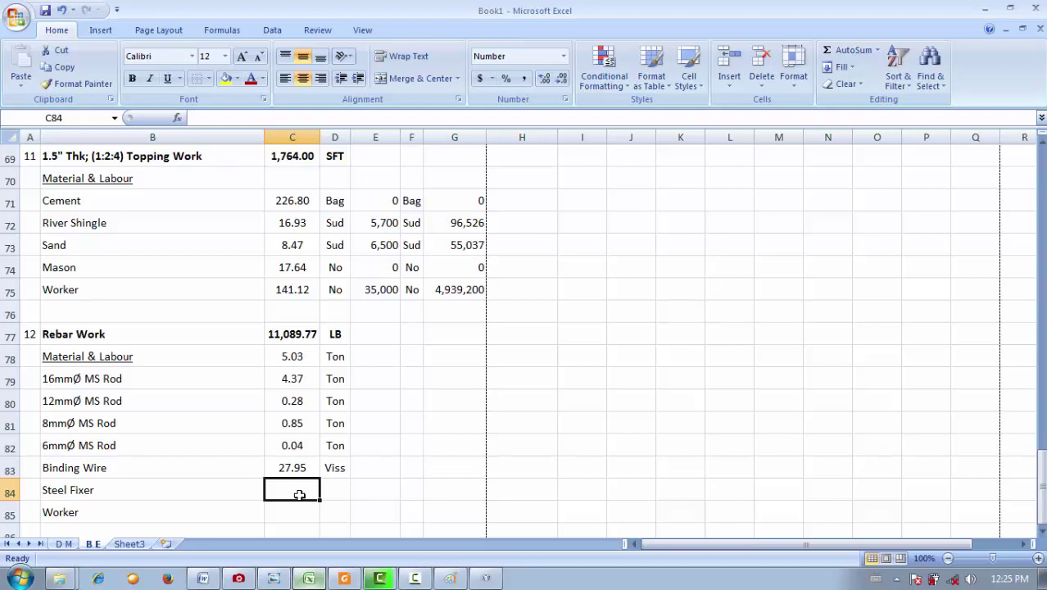
{"action": "type", "text": "="}
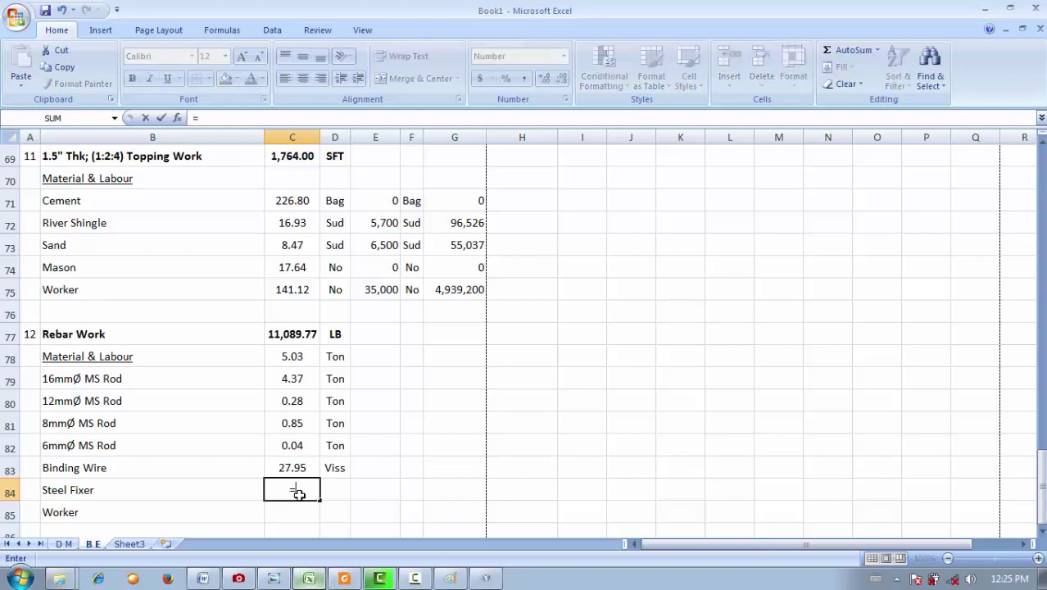
{"action": "left_click", "coordinate": [305, 351]}
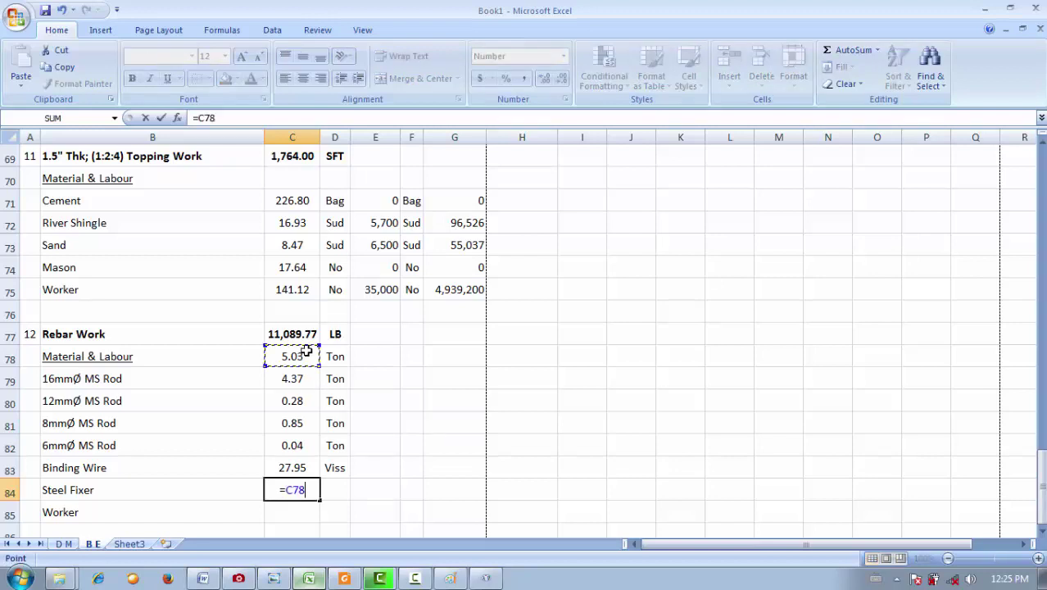
{"action": "type", "text": "*20"}
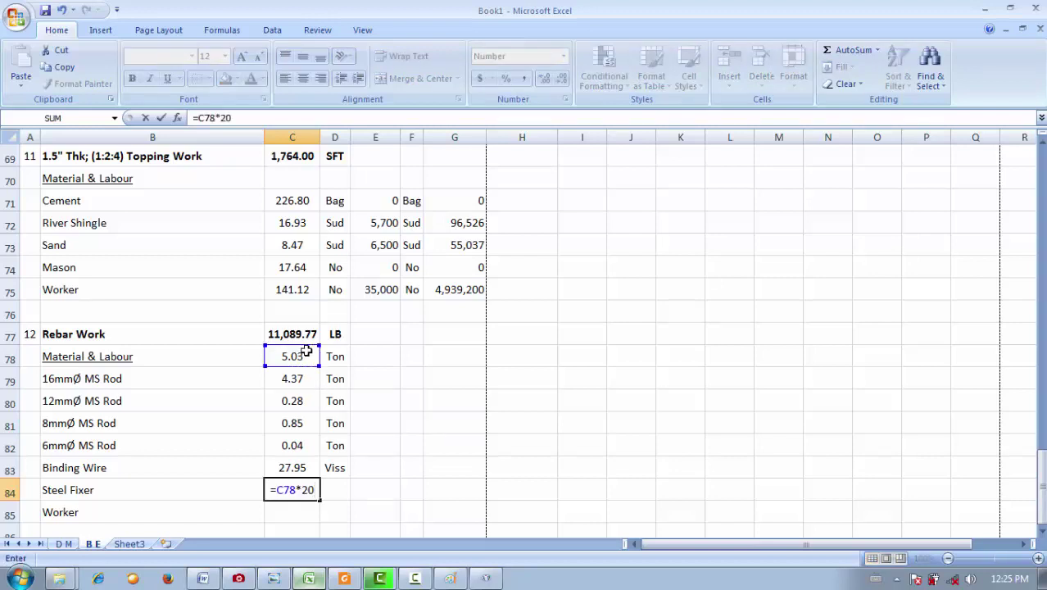
{"action": "type", "text": "/1"}
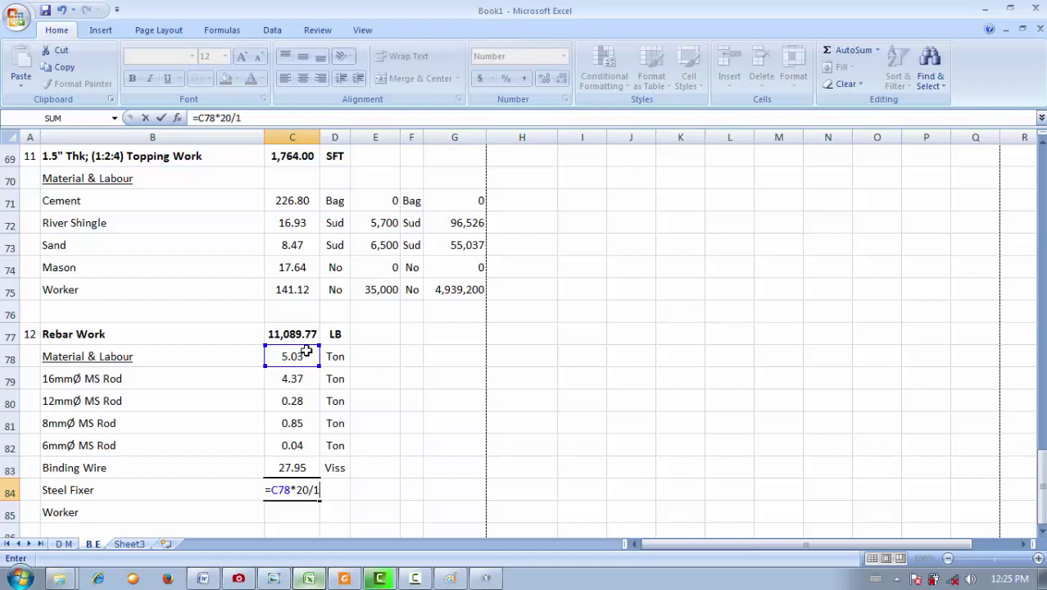
{"action": "key", "text": "BackSpace"}
{"action": "type", "text": "/1"}
{"action": "key", "text": "Return"}
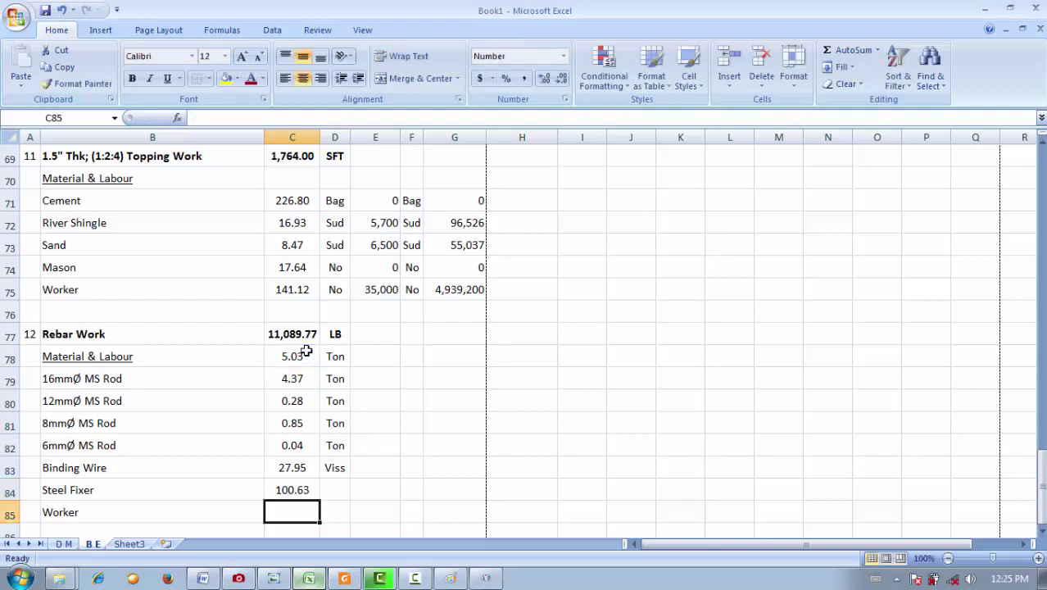
- Enter no as the steel fixer's unit in D84
{"action": "left_click", "coordinate": [294, 488]}
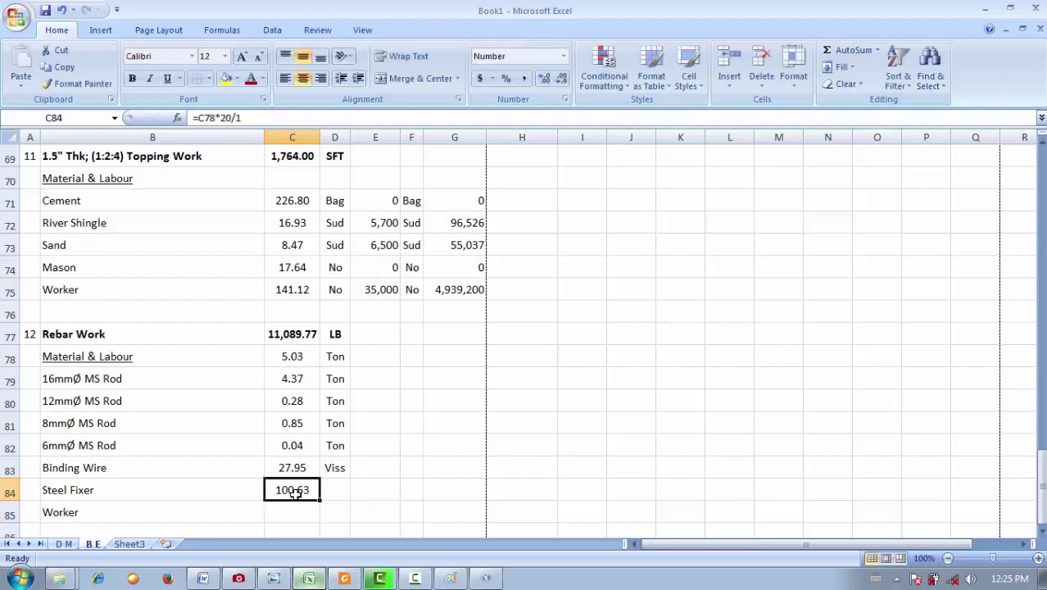
{"action": "left_click", "coordinate": [339, 486]}
{"action": "type", "text": "no"}
{"action": "key", "text": "Return"}
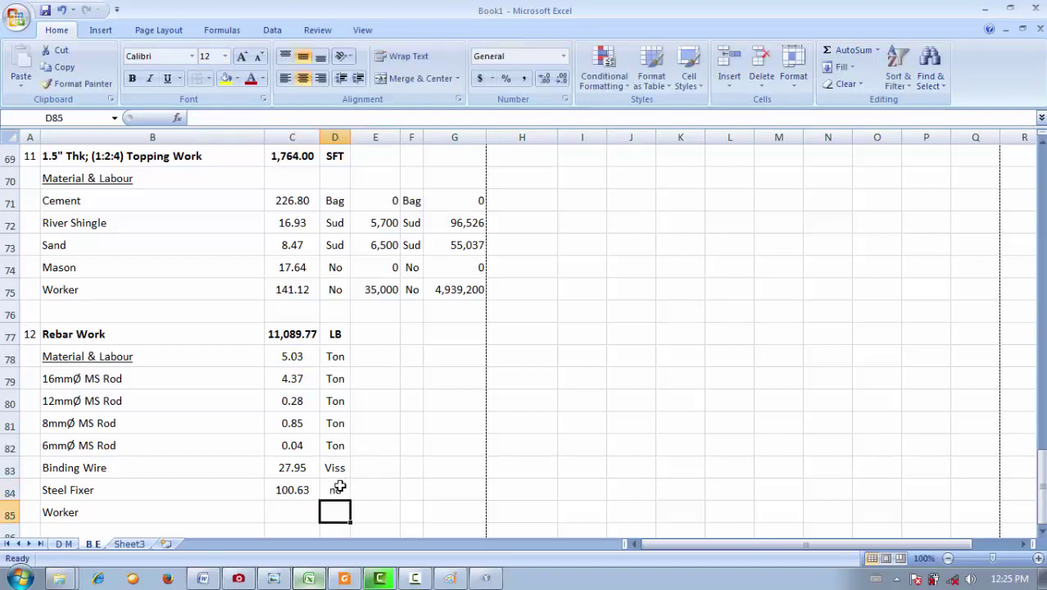
- Calculate the Rebar Work worker quantity in C85 with the formula =C78*20/1
{"action": "left_click", "coordinate": [294, 508]}
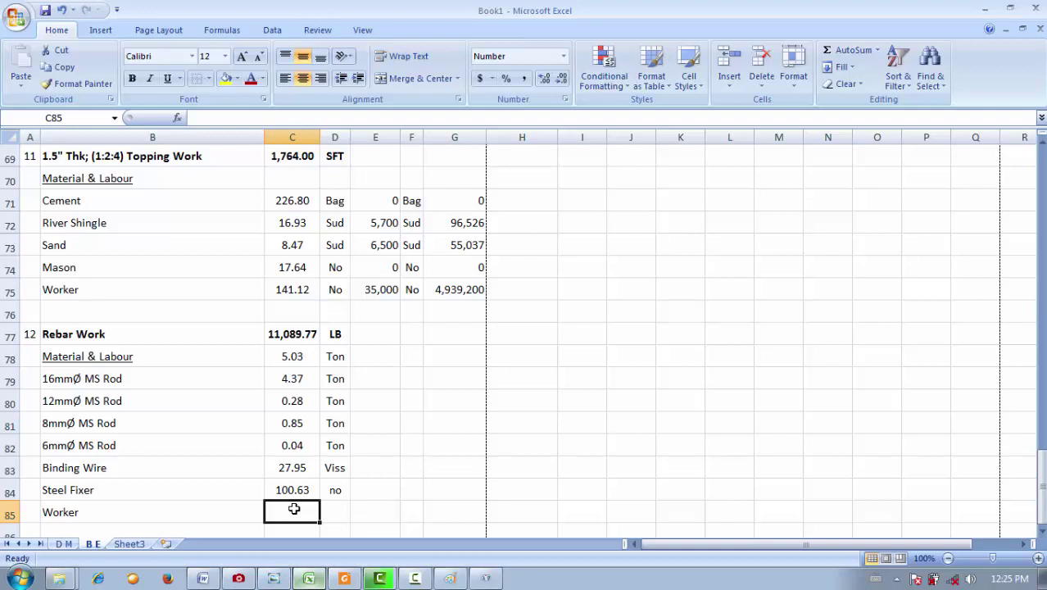
{"action": "type", "text": "="}
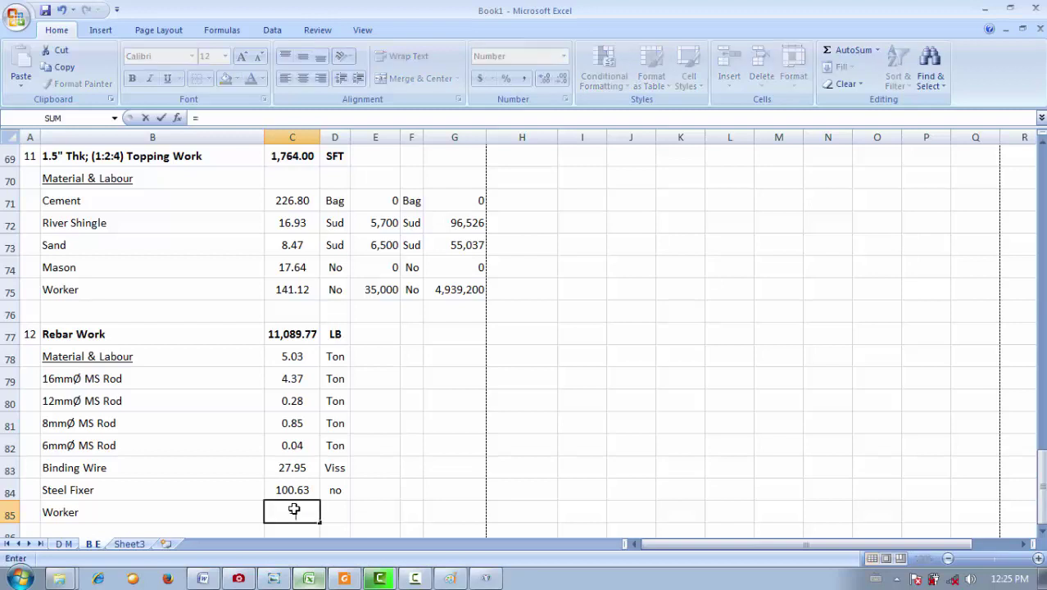
{"action": "left_click", "coordinate": [298, 342]}
{"action": "left_click", "coordinate": [300, 355]}
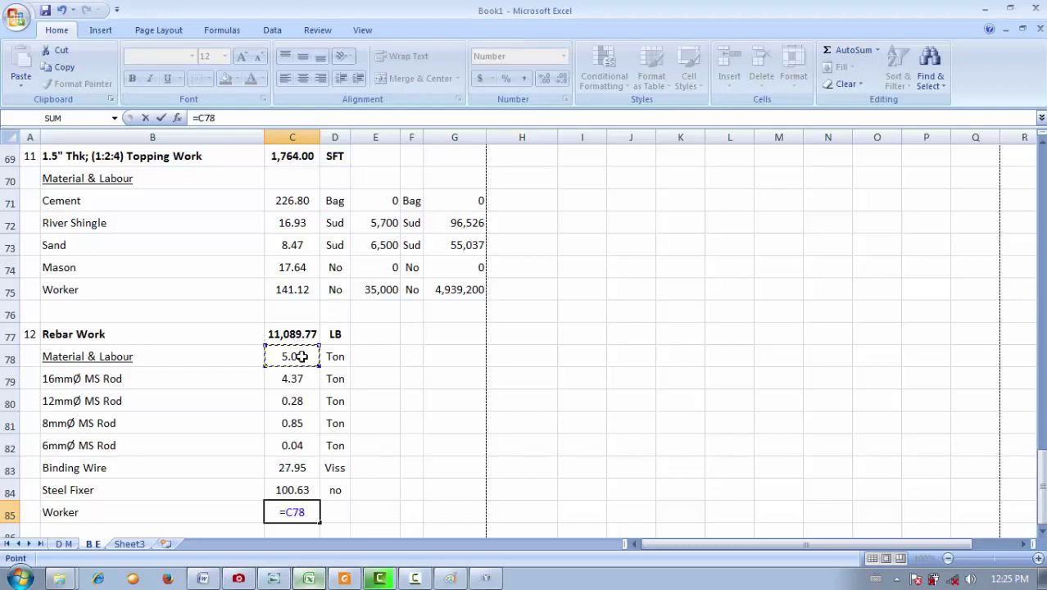
{"action": "type", "text": "*20"}
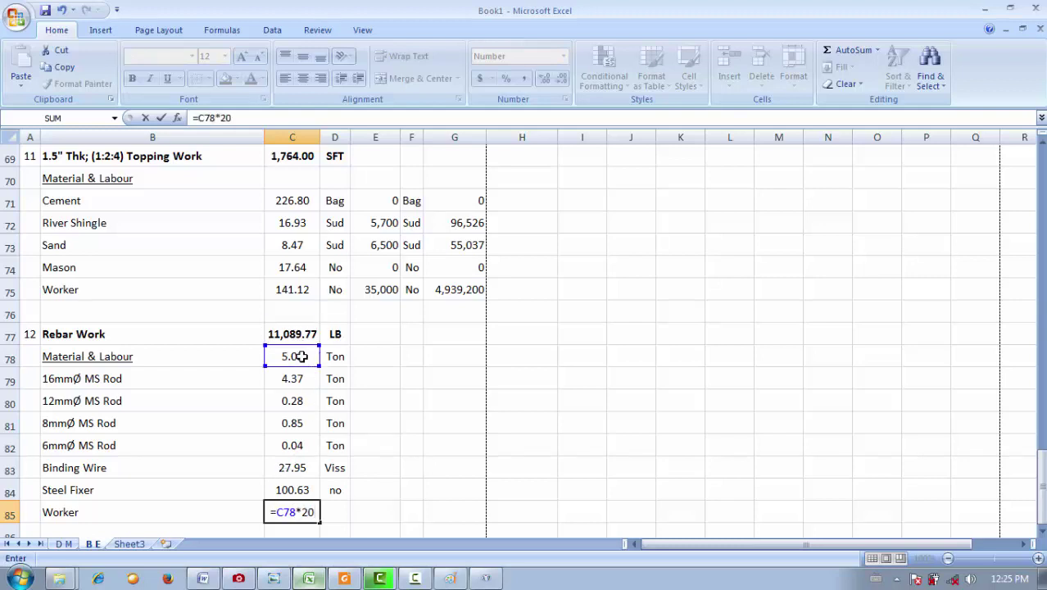
{"action": "type", "text": "/1"}
{"action": "key", "text": "Return"}
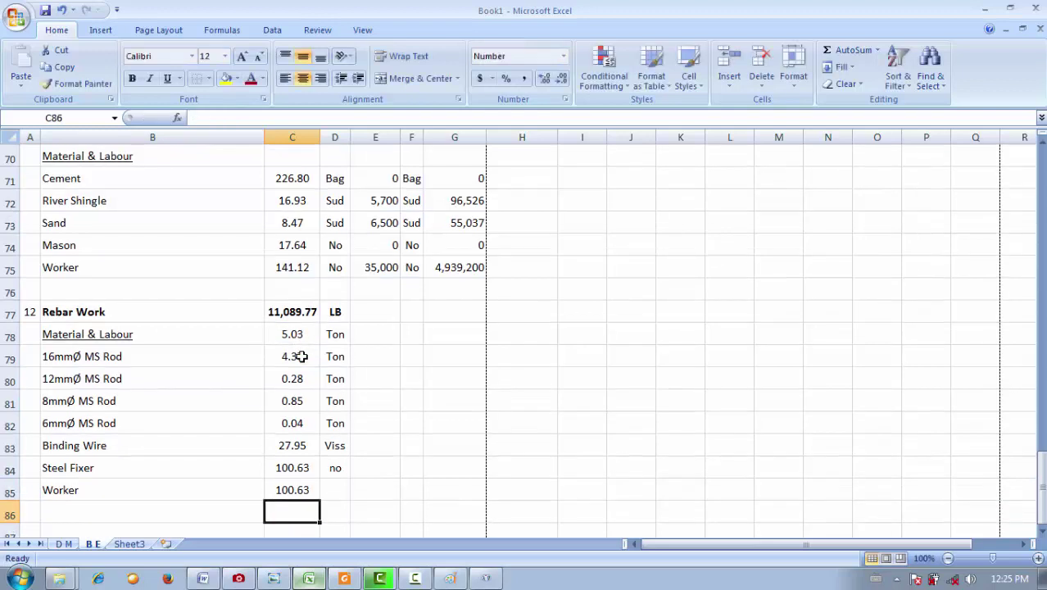
- Set the units of the steel fixer and worker rows in D84 and D85 to No
{"action": "left_click", "coordinate": [338, 468]}
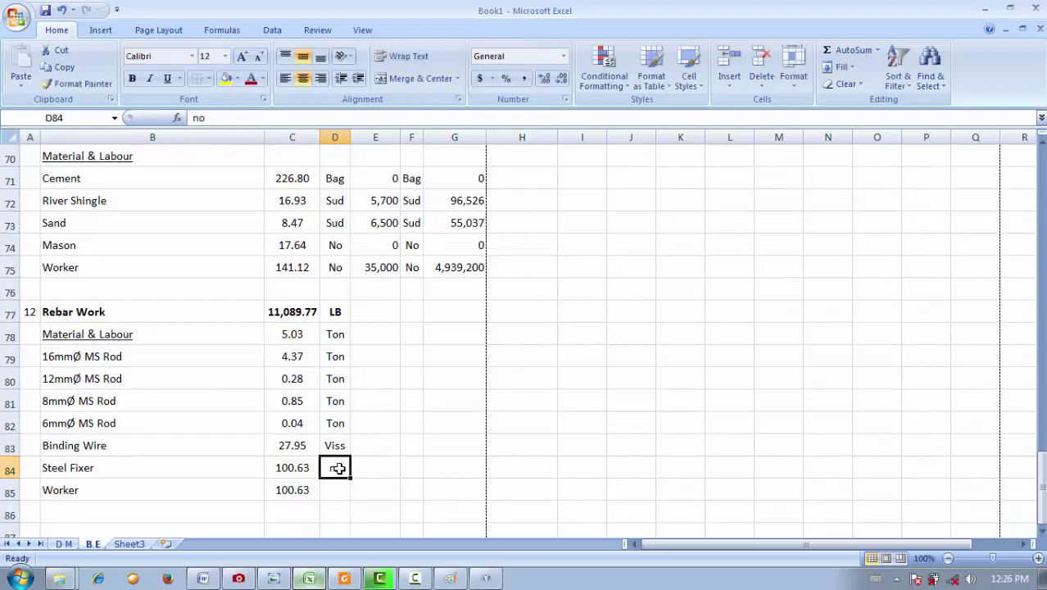
{"action": "type", "text": "No"}
{"action": "key", "text": "Return"}
{"action": "type", "text": "Mo"}
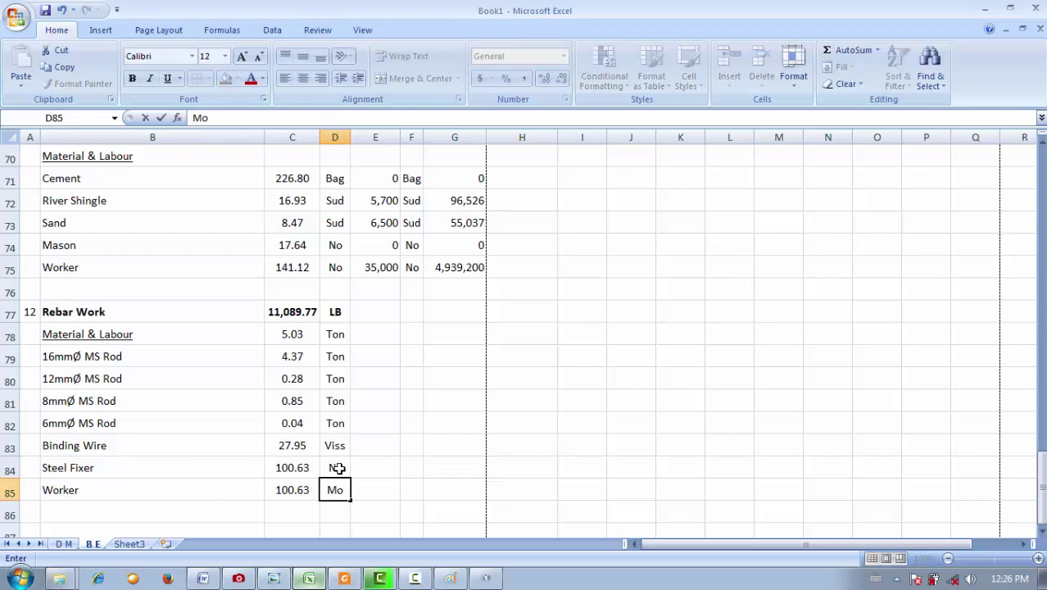
{"action": "key", "text": "BackSpace"}
{"action": "key", "text": "BackSpace"}
{"action": "type", "text": "No"}
{"action": "key", "text": "Return"}
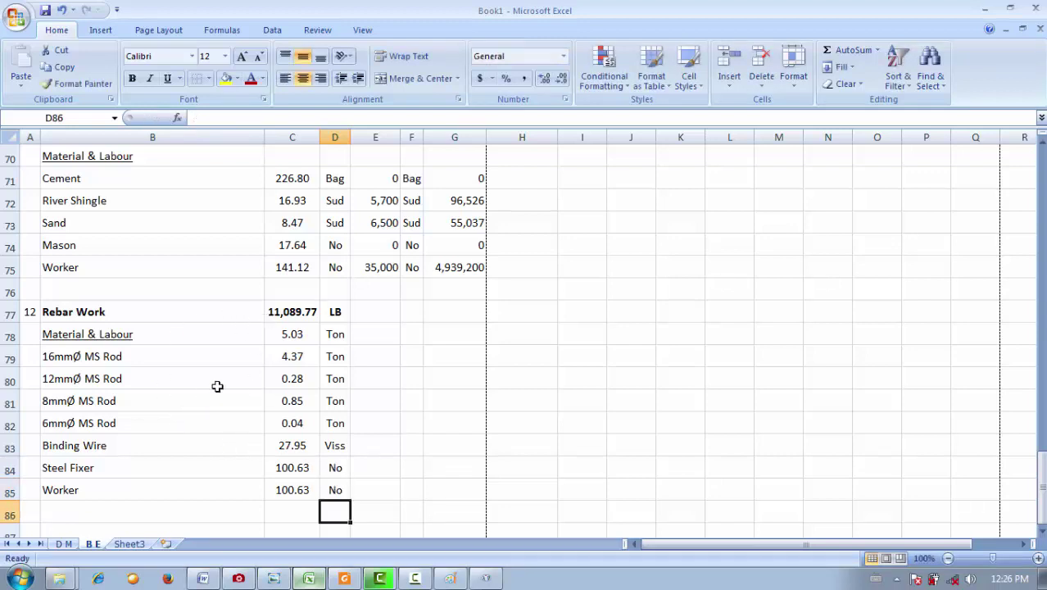
- Review the Rebar Work formulas for the tonnage, 16mmØ rod, binding wire, steel fixer and worker, checking the rod weights on the D M sheet
{"action": "left_click", "coordinate": [293, 336]}
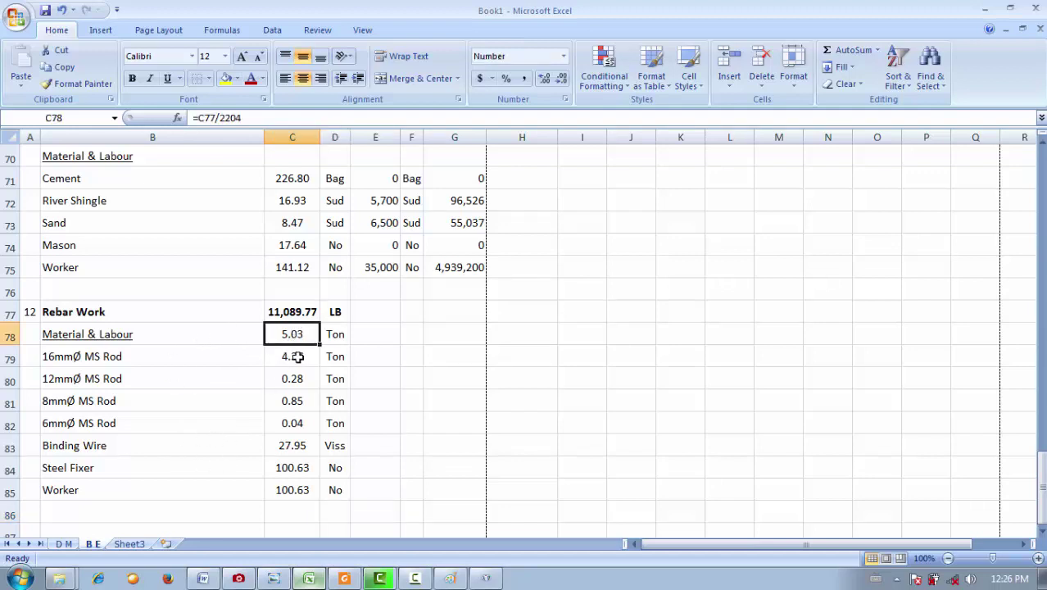
{"action": "left_click", "coordinate": [294, 357]}
{"action": "left_click", "coordinate": [64, 544]}
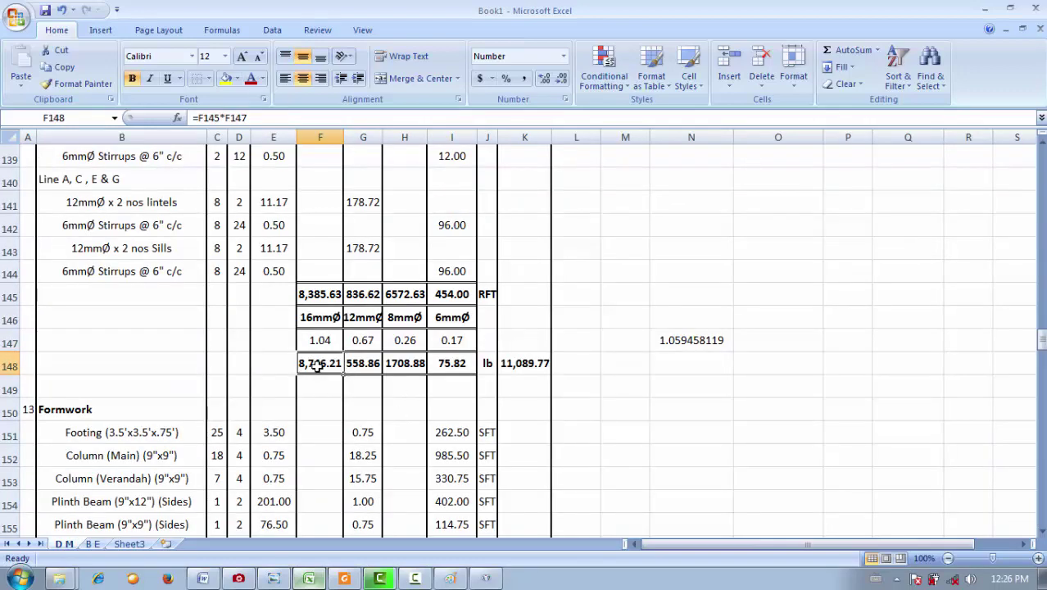
{"action": "left_click", "coordinate": [92, 544]}
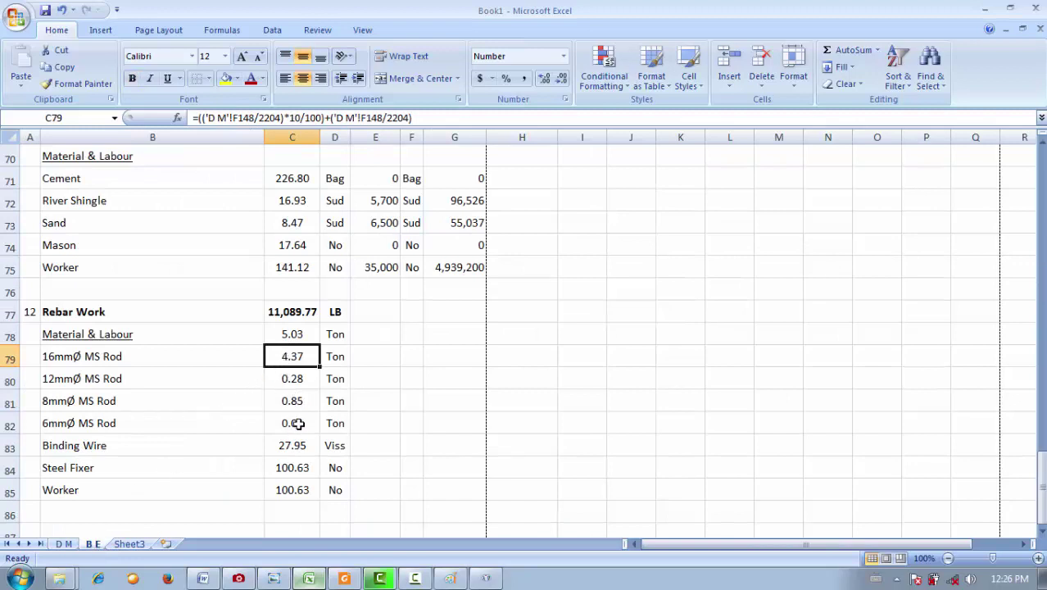
{"action": "left_click", "coordinate": [295, 449]}
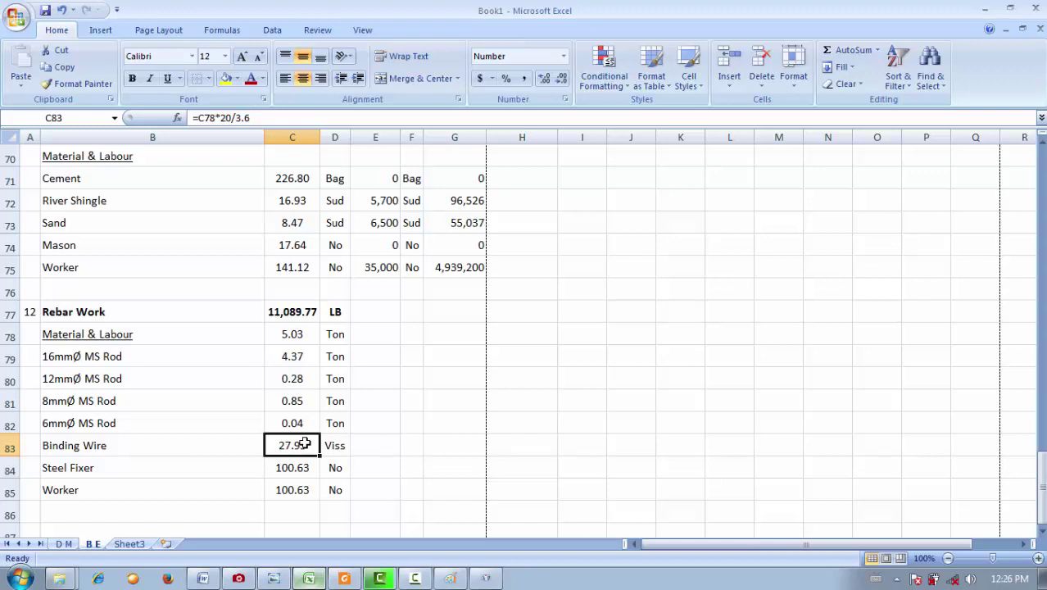
{"action": "left_click", "coordinate": [233, 117]}
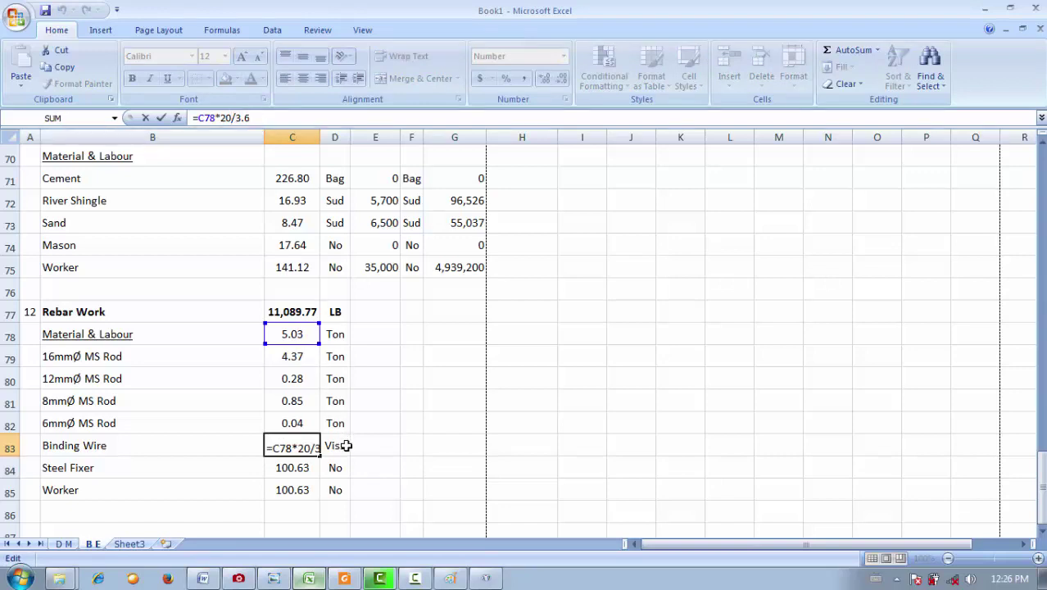
{"action": "left_click", "coordinate": [270, 467]}
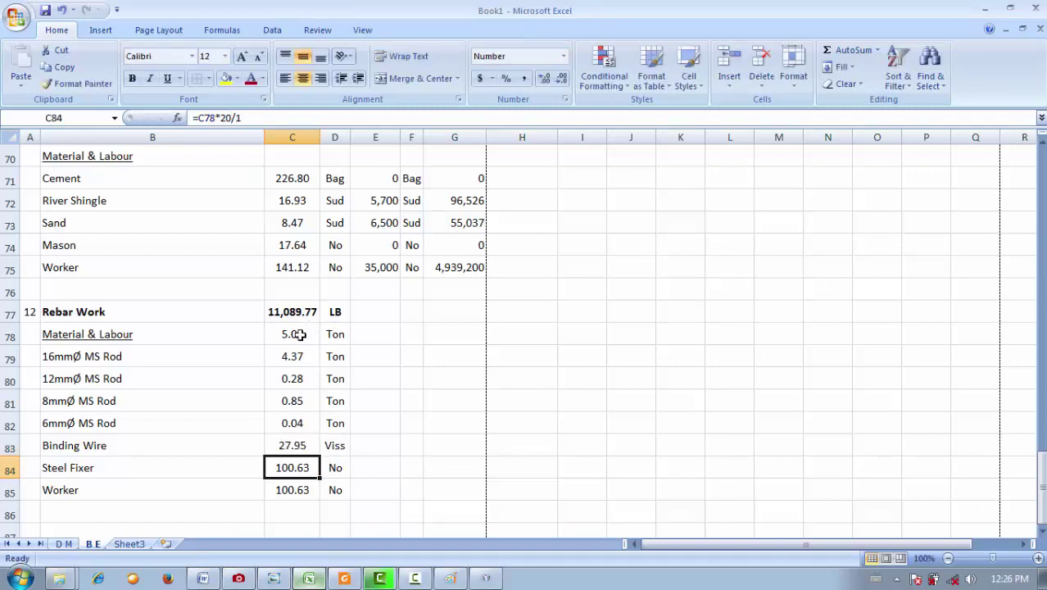
{"action": "left_click", "coordinate": [298, 489]}
{"action": "left_click", "coordinate": [295, 475]}
{"action": "left_click", "coordinate": [297, 488]}
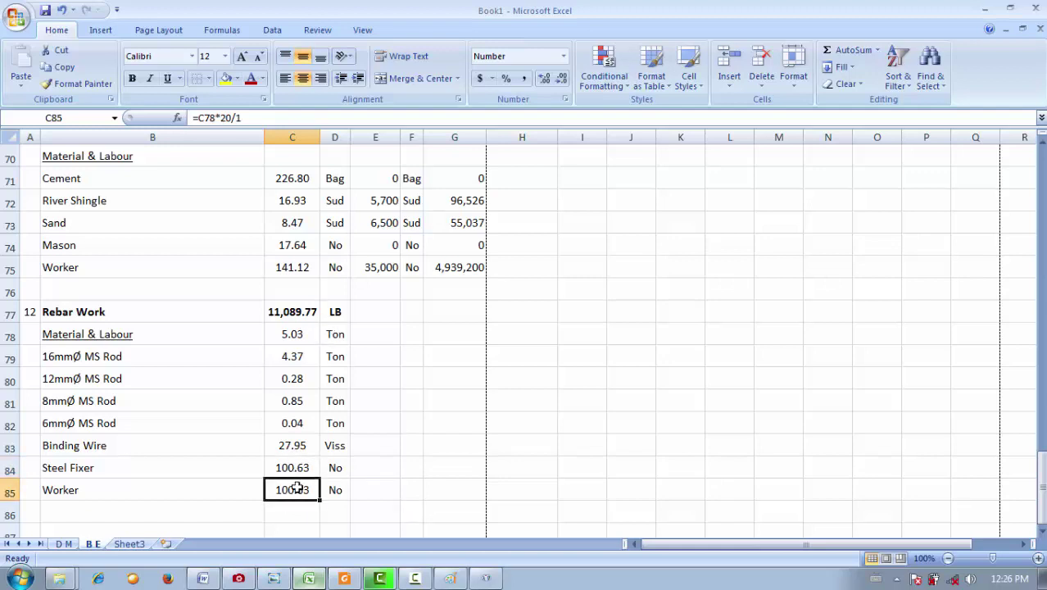
- Copy item number 13 and the Formwork heading from D M A150:B150 and paste them as linked cells into B E A87:B87
{"action": "scroll", "coordinate": [278, 479], "scroll_direction": "down", "scroll_amount": 2}
{"action": "left_click", "coordinate": [32, 401]}
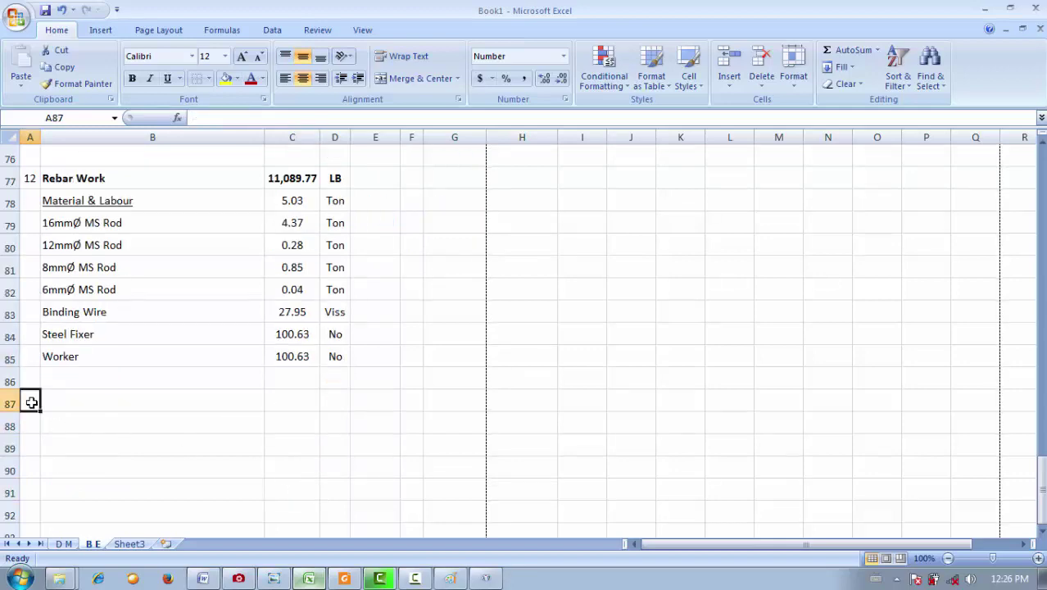
{"action": "left_click", "coordinate": [65, 544]}
{"action": "scroll", "coordinate": [231, 448], "scroll_direction": "down", "scroll_amount": 3}
{"action": "scroll", "coordinate": [147, 448], "scroll_direction": "up", "scroll_amount": 4}
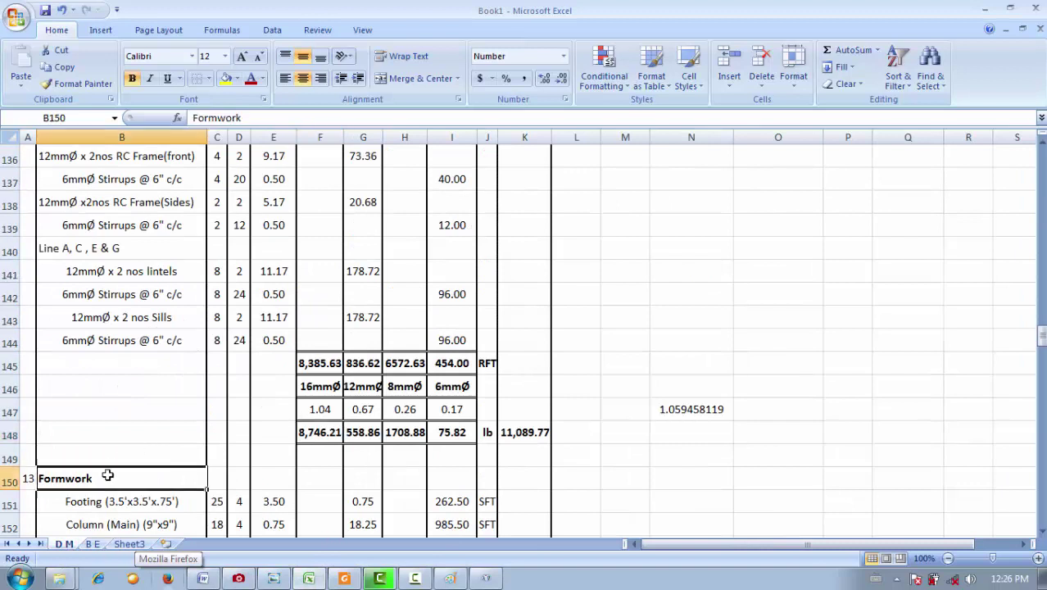
{"action": "left_click_drag", "start_coordinate": [74, 477], "coordinate": [8, 475]}
{"action": "key", "text": "ctrl+c"}
{"action": "left_click", "coordinate": [93, 543]}
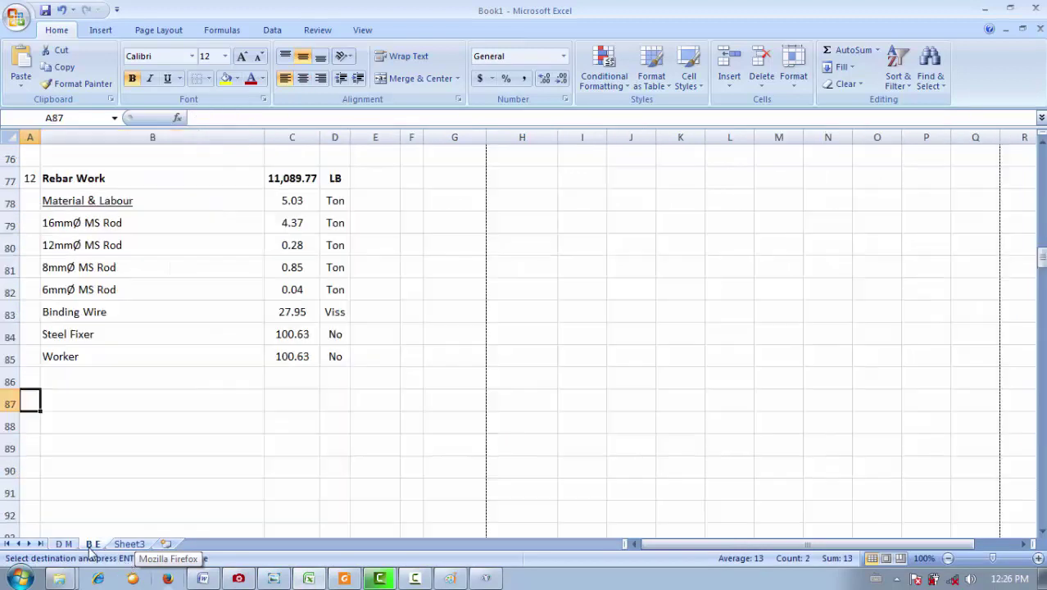
{"action": "key", "text": "ctrl+v"}
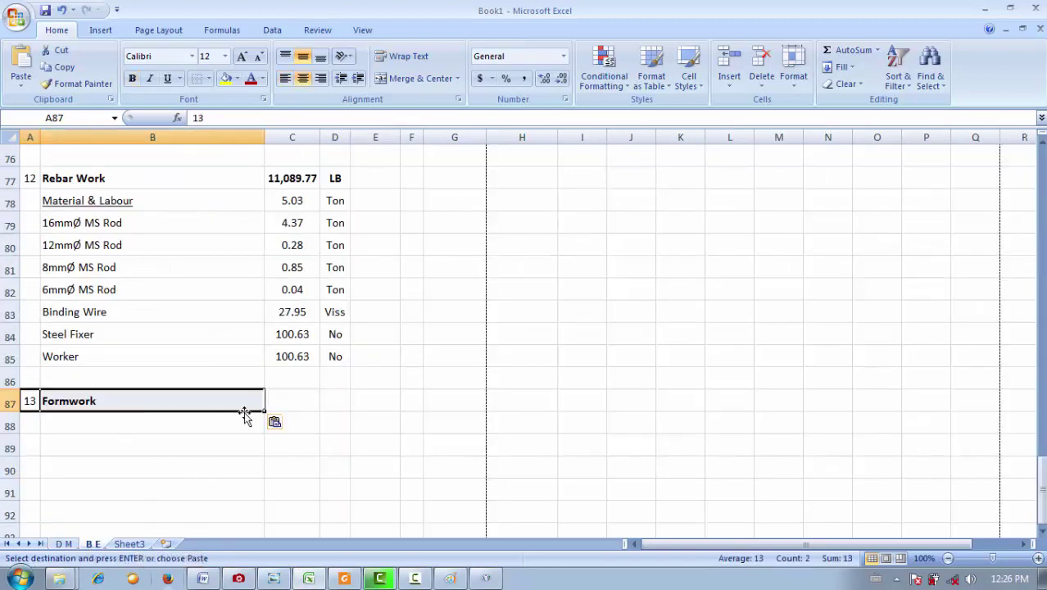
{"action": "left_click", "coordinate": [275, 426]}
{"action": "left_click", "coordinate": [300, 543]}
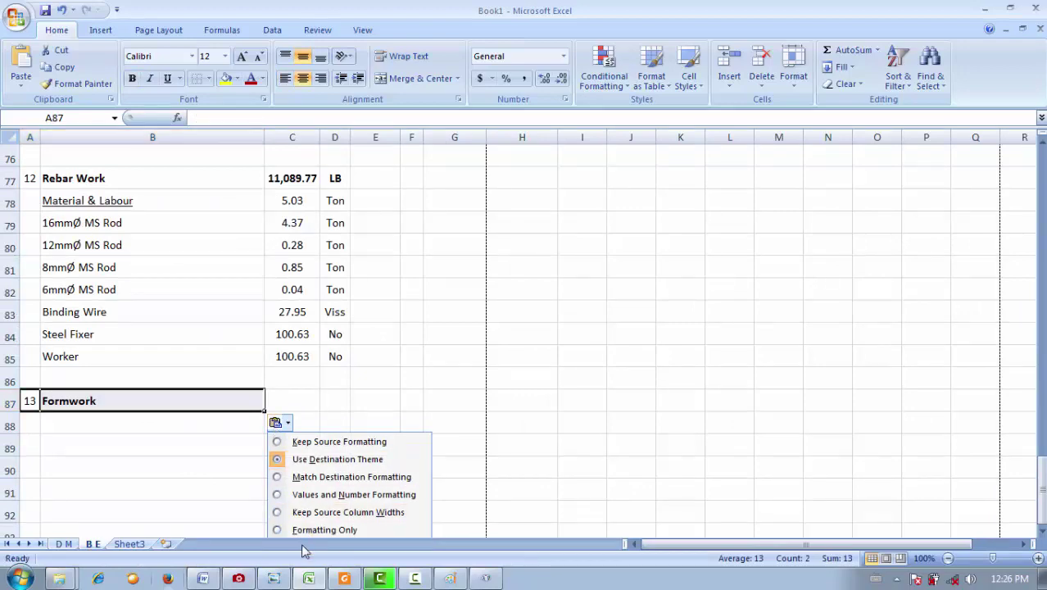
- Copy the Formwork total from K175 on the D M sheet and paste it as a linked cell into C87 on the B E sheet
{"action": "left_click", "coordinate": [64, 544]}
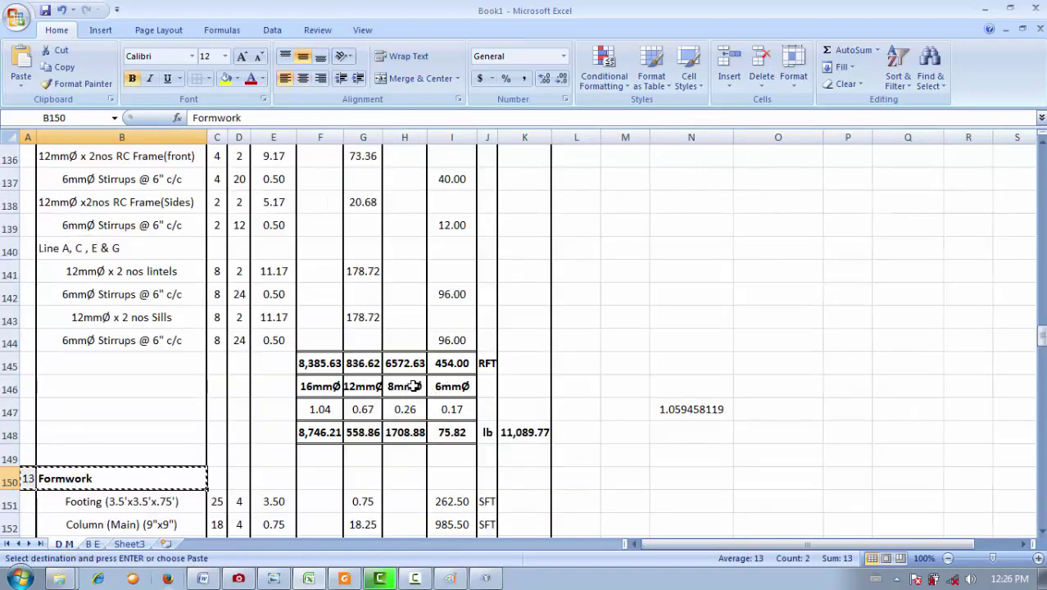
{"action": "scroll", "coordinate": [447, 379], "scroll_direction": "down", "scroll_amount": 4}
{"action": "scroll", "coordinate": [448, 379], "scroll_direction": "down", "scroll_amount": 6}
{"action": "left_click", "coordinate": [522, 370]}
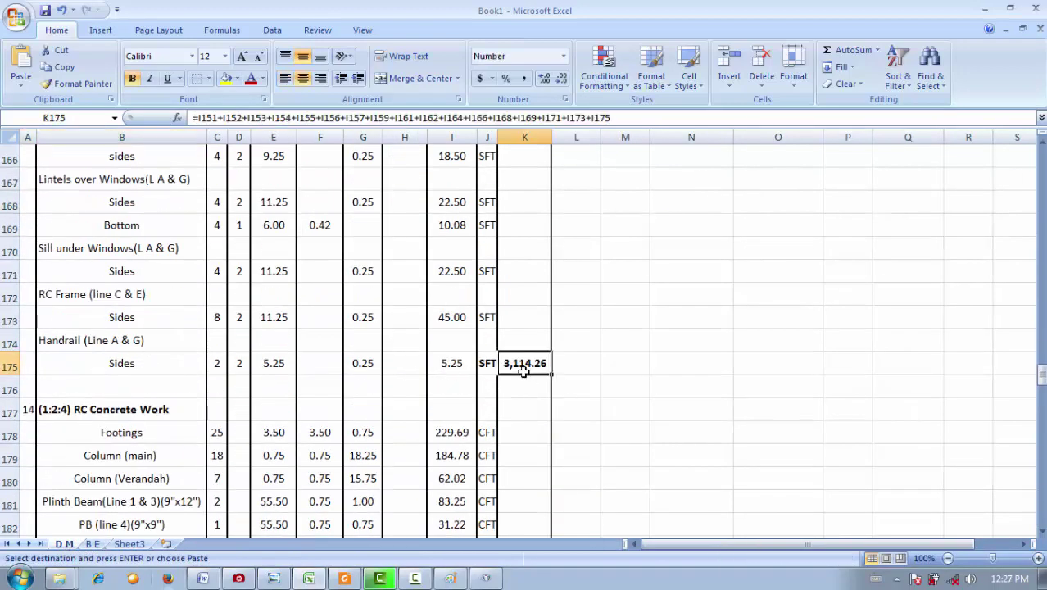
{"action": "key", "text": "ctrl+c"}
{"action": "left_click", "coordinate": [92, 543]}
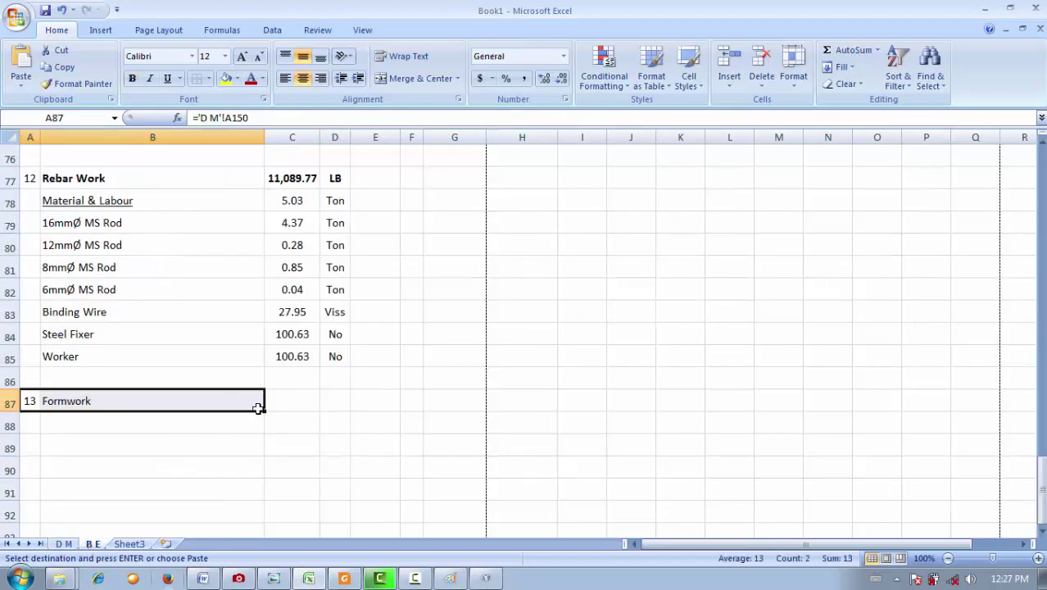
{"action": "left_click", "coordinate": [293, 401]}
{"action": "key", "text": "ctrl+v"}
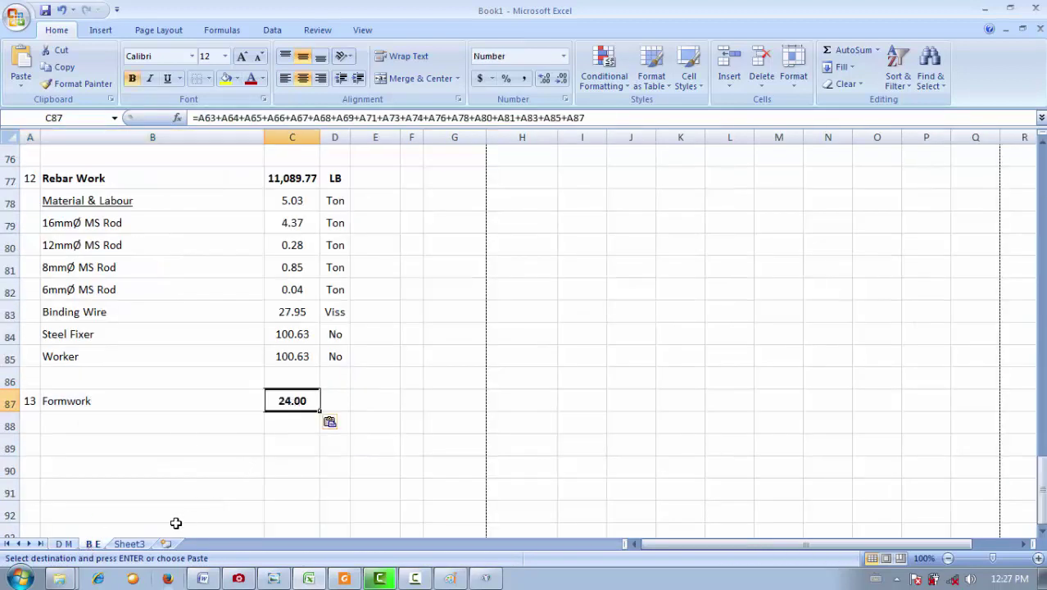
{"action": "left_click", "coordinate": [334, 423]}
{"action": "left_click", "coordinate": [405, 412]}
- Copy the SFT unit from D M J175 and paste it as a linked cell into D87 on the B E sheet
{"action": "key", "text": "ctrl+Page_Up"}
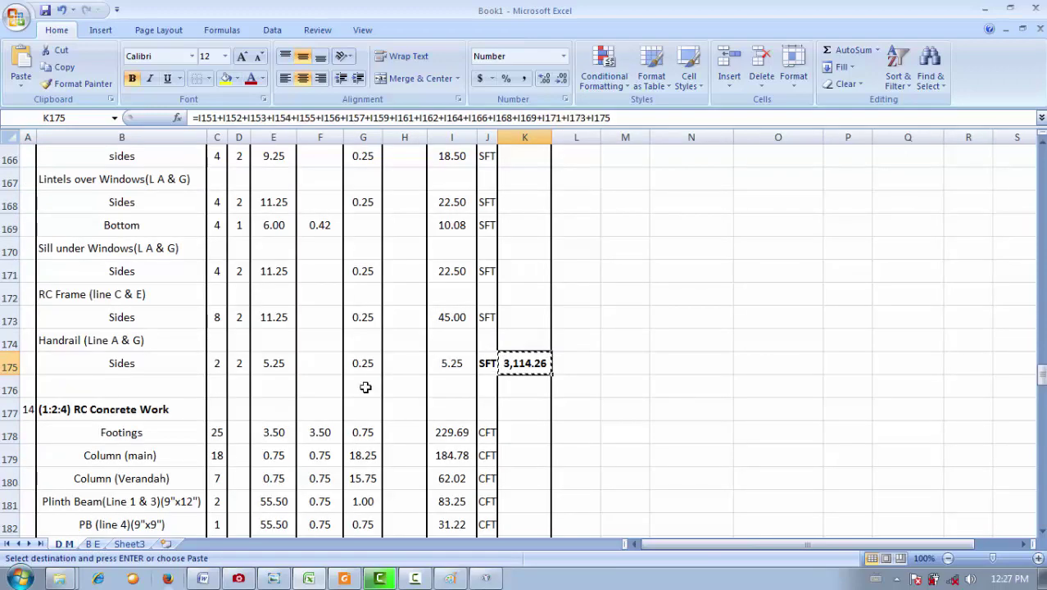
{"action": "left_click", "coordinate": [487, 363]}
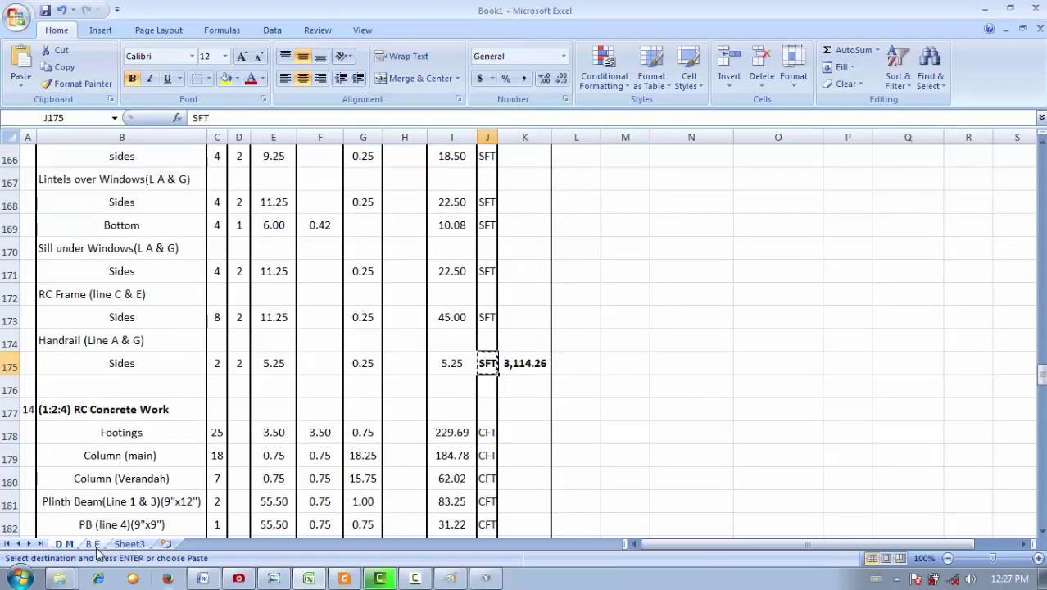
{"action": "left_click", "coordinate": [92, 544]}
{"action": "left_click", "coordinate": [335, 400]}
{"action": "key", "text": "ctrl+v"}
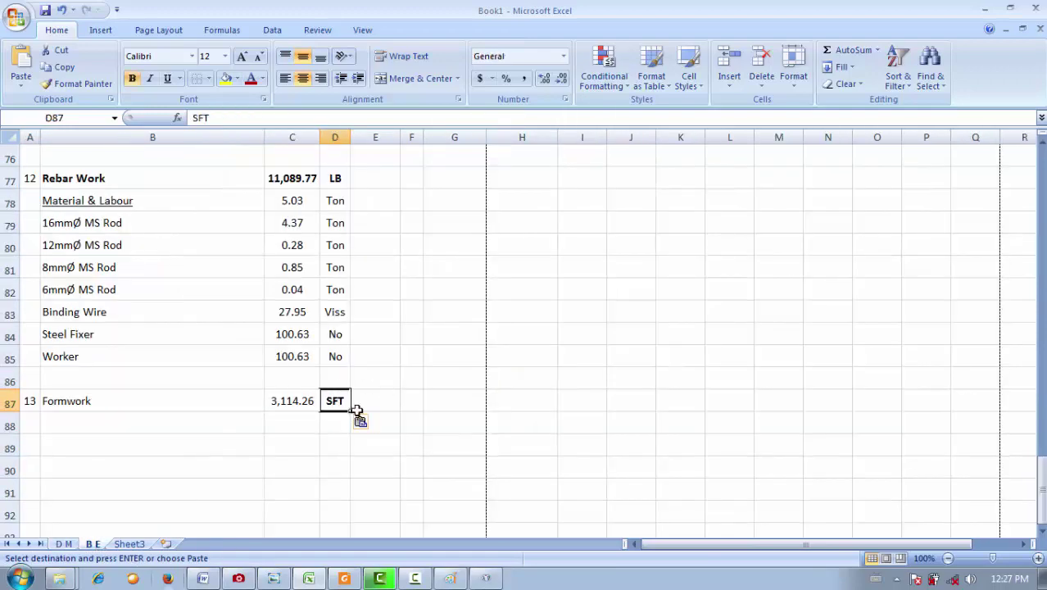
{"action": "left_click", "coordinate": [360, 423]}
{"action": "left_click", "coordinate": [396, 546]}
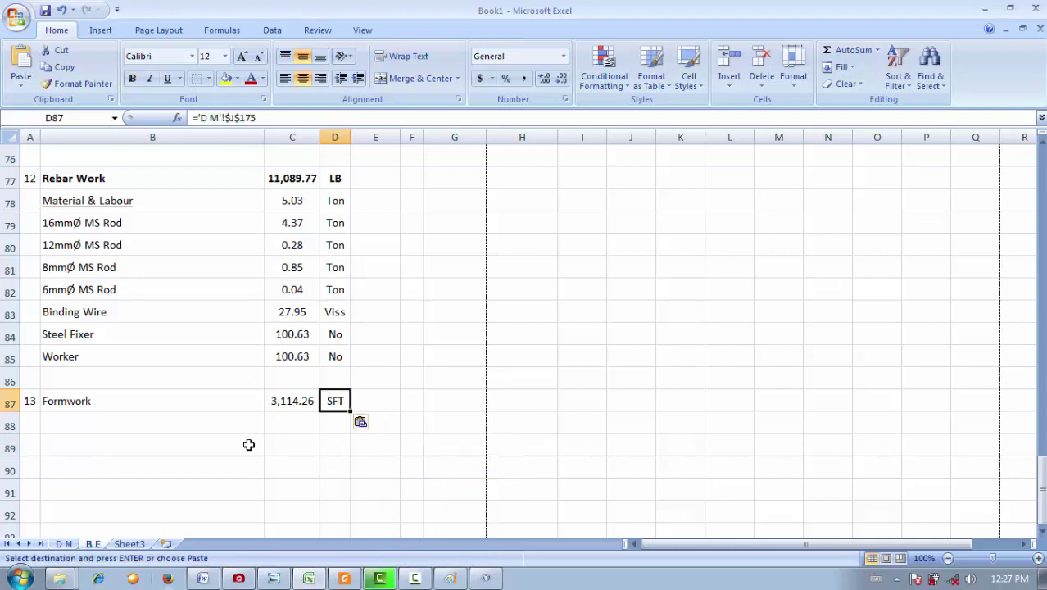
- Make the Formwork heading, quantity and unit in B87:D87 bold, and select B88 below the heading
{"action": "left_click_drag", "start_coordinate": [331, 401], "coordinate": [140, 398]}
{"action": "left_click", "coordinate": [132, 78]}
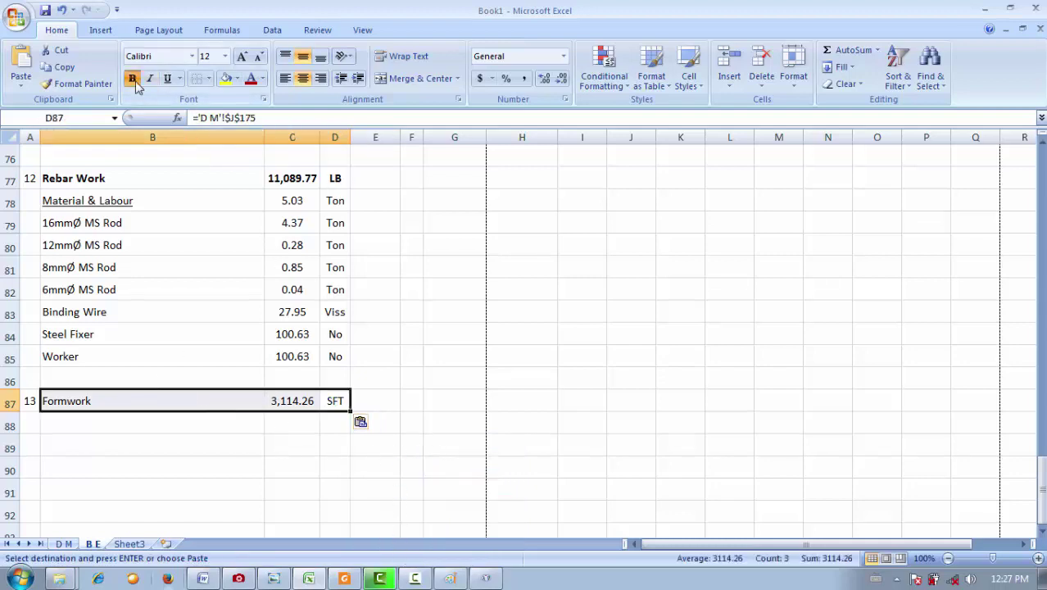
{"action": "left_click", "coordinate": [163, 437]}
{"action": "left_click", "coordinate": [164, 422]}
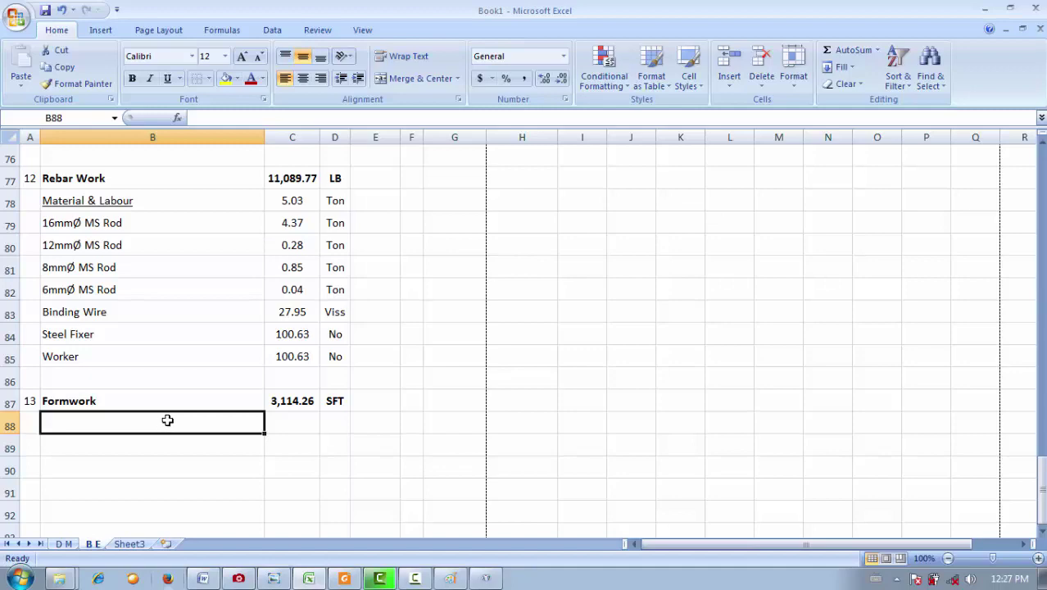
- Switch to the Analysis of Rates for Building work PDF in Foxit Reader and check its table of contents for the shuttering and scaffolding section
{"action": "left_click", "coordinate": [344, 578]}
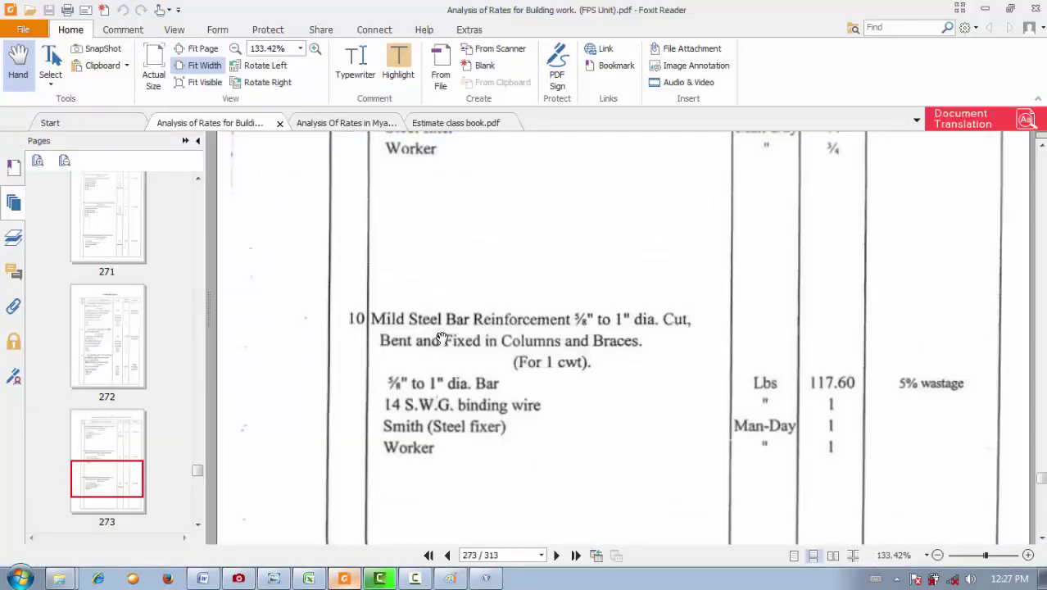
{"action": "scroll", "coordinate": [440, 338], "scroll_direction": "up", "scroll_amount": 5}
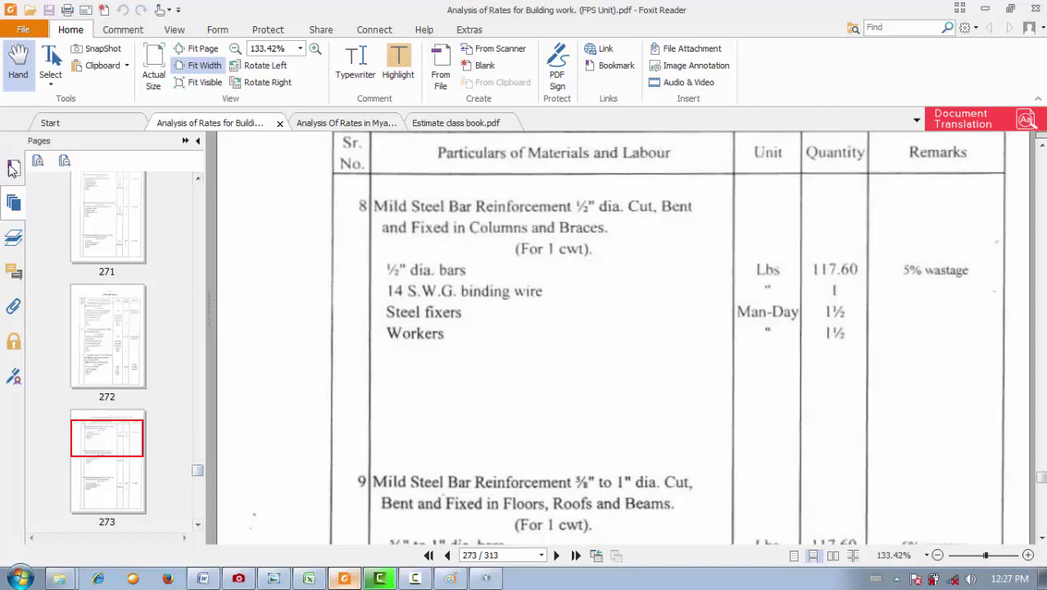
{"action": "left_click", "coordinate": [13, 168]}
{"action": "left_click", "coordinate": [145, 244]}
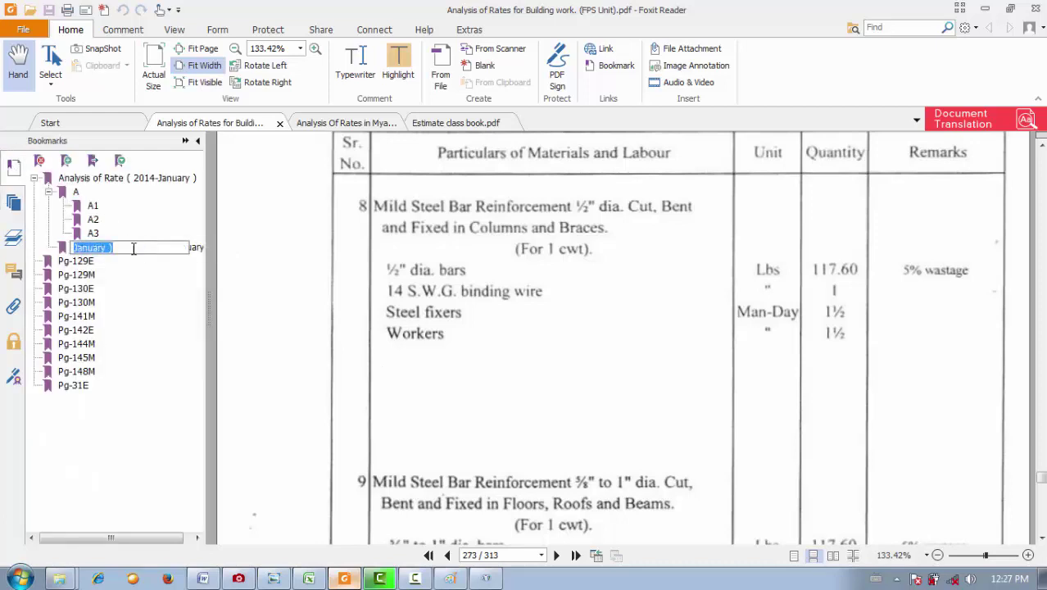
{"action": "left_click", "coordinate": [67, 250]}
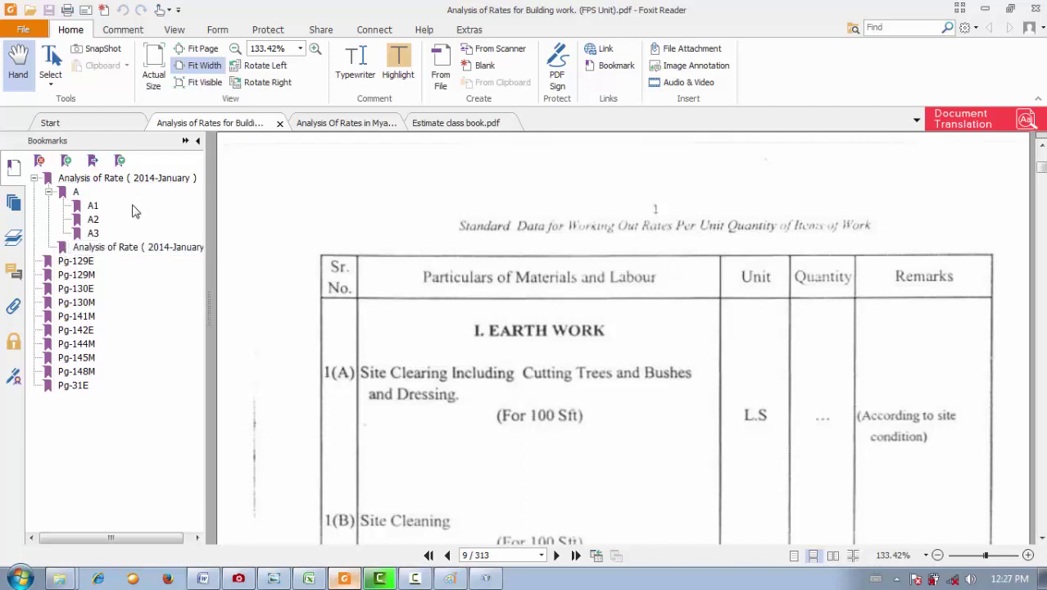
{"action": "scroll", "coordinate": [573, 271], "scroll_direction": "up", "scroll_amount": 6}
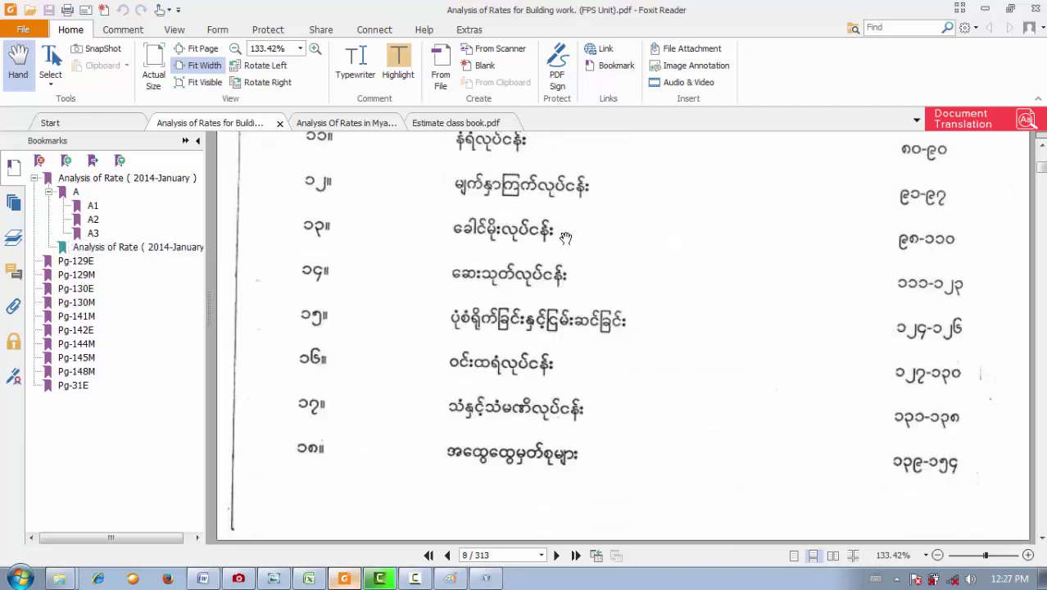
{"action": "scroll", "coordinate": [573, 259], "scroll_direction": "down", "scroll_amount": 5}
- Browse the PDF page thumbnails to locate section XV, Shuttering and Scaffolding, on page 255 of 313
{"action": "left_click", "coordinate": [11, 201]}
{"action": "left_click_drag", "start_coordinate": [195, 201], "coordinate": [185, 428]}
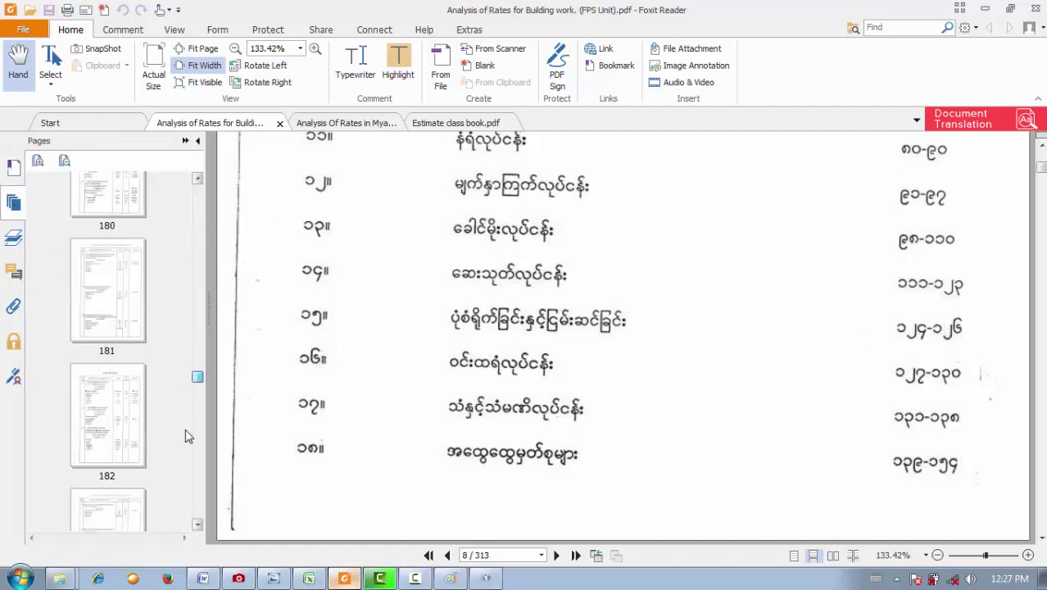
{"action": "left_click", "coordinate": [127, 443]}
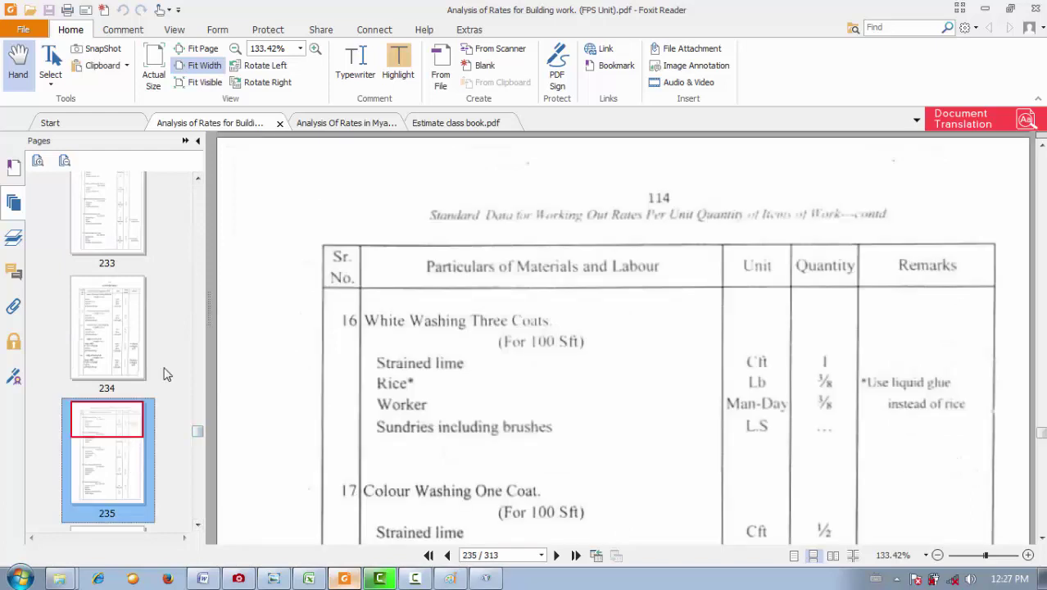
{"action": "scroll", "coordinate": [164, 426], "scroll_direction": "down", "scroll_amount": 10}
{"action": "left_click_drag", "start_coordinate": [199, 446], "coordinate": [198, 483]}
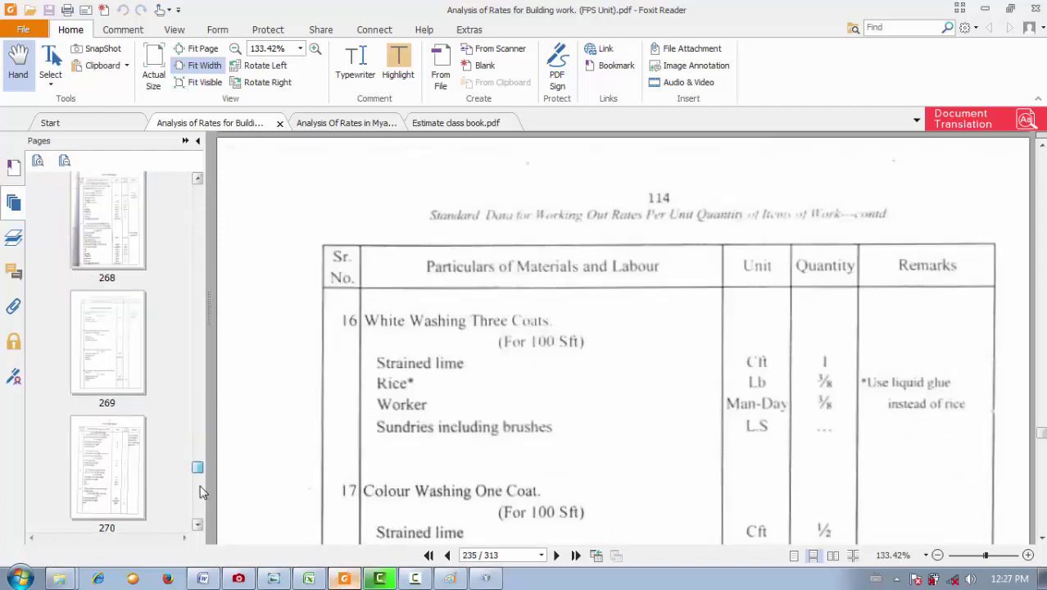
{"action": "left_click", "coordinate": [121, 452]}
{"action": "scroll", "coordinate": [117, 343], "scroll_direction": "up", "scroll_amount": 8}
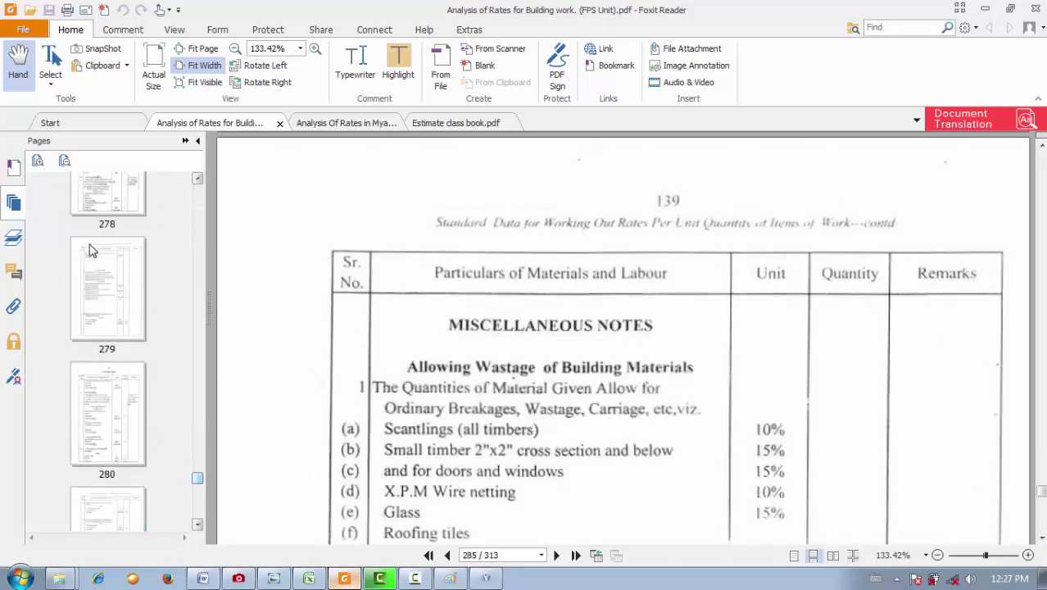
{"action": "left_click", "coordinate": [103, 238]}
{"action": "scroll", "coordinate": [97, 248], "scroll_direction": "up", "scroll_amount": 5}
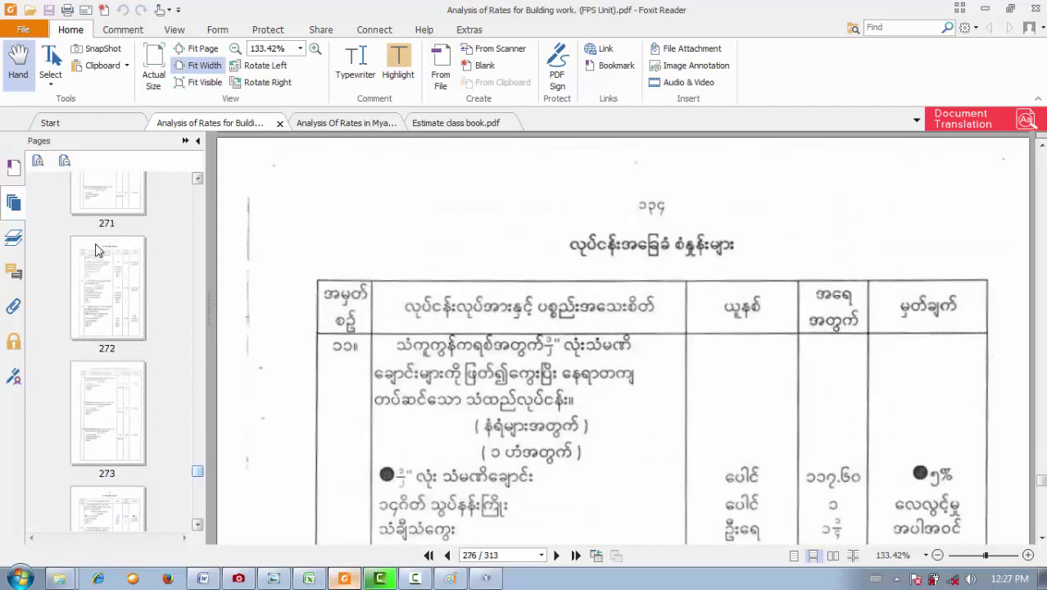
{"action": "left_click", "coordinate": [112, 202]}
{"action": "scroll", "coordinate": [109, 205], "scroll_direction": "up", "scroll_amount": 2}
{"action": "scroll", "coordinate": [106, 211], "scroll_direction": "up", "scroll_amount": 4}
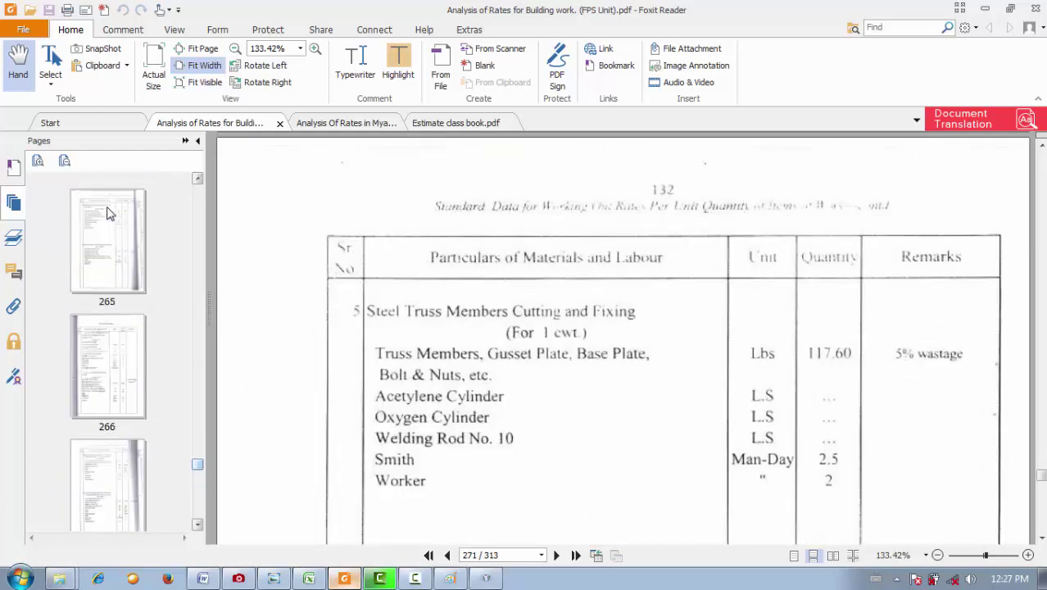
{"action": "left_click", "coordinate": [107, 211]}
{"action": "scroll", "coordinate": [106, 211], "scroll_direction": "up", "scroll_amount": 5}
{"action": "left_click", "coordinate": [106, 206]}
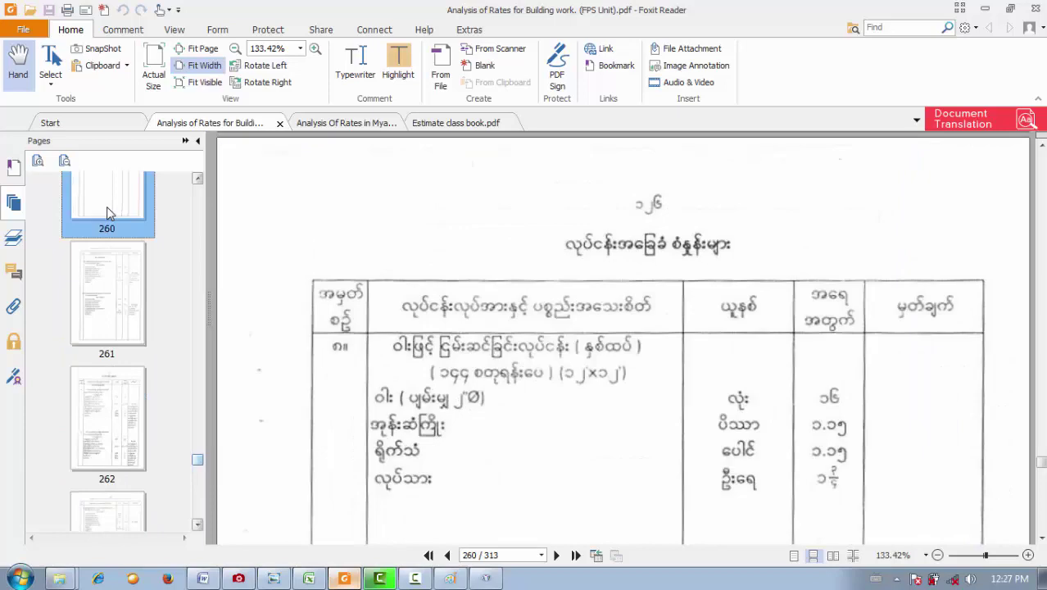
{"action": "scroll", "coordinate": [106, 207], "scroll_direction": "up", "scroll_amount": 2}
{"action": "left_click", "coordinate": [106, 215]}
{"action": "scroll", "coordinate": [107, 214], "scroll_direction": "up", "scroll_amount": 2}
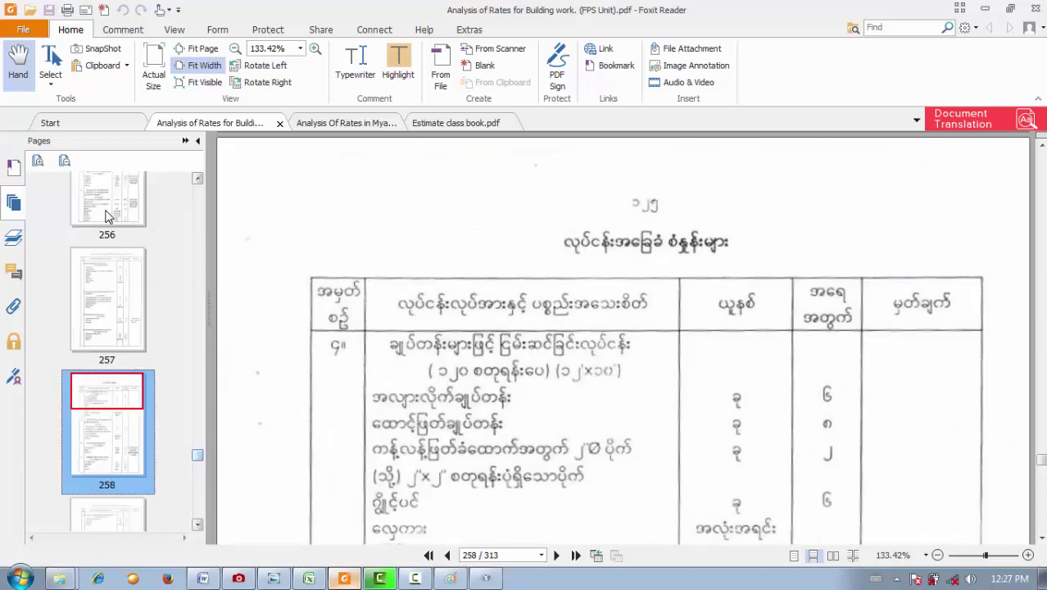
{"action": "left_click", "coordinate": [106, 214]}
{"action": "scroll", "coordinate": [516, 365], "scroll_direction": "up", "scroll_amount": 12}
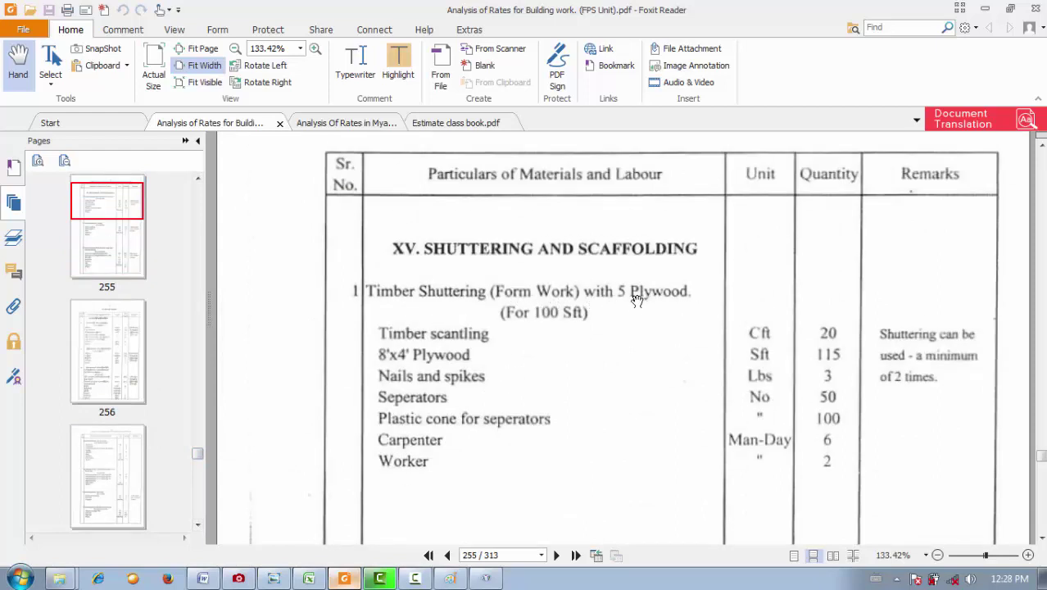
- Review the shuttering and scaffolding rate items 1 to 8, from timber shuttering with plywood to double-layer bamboo scaffolding
{"action": "scroll", "coordinate": [603, 300], "scroll_direction": "down", "scroll_amount": 1}
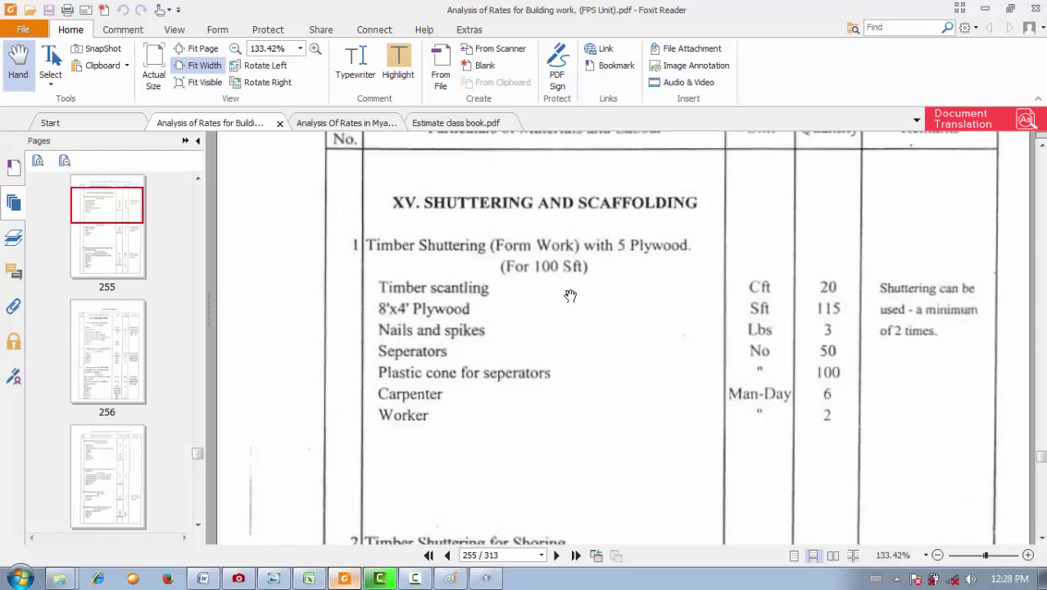
{"action": "scroll", "coordinate": [482, 305], "scroll_direction": "down", "scroll_amount": 2}
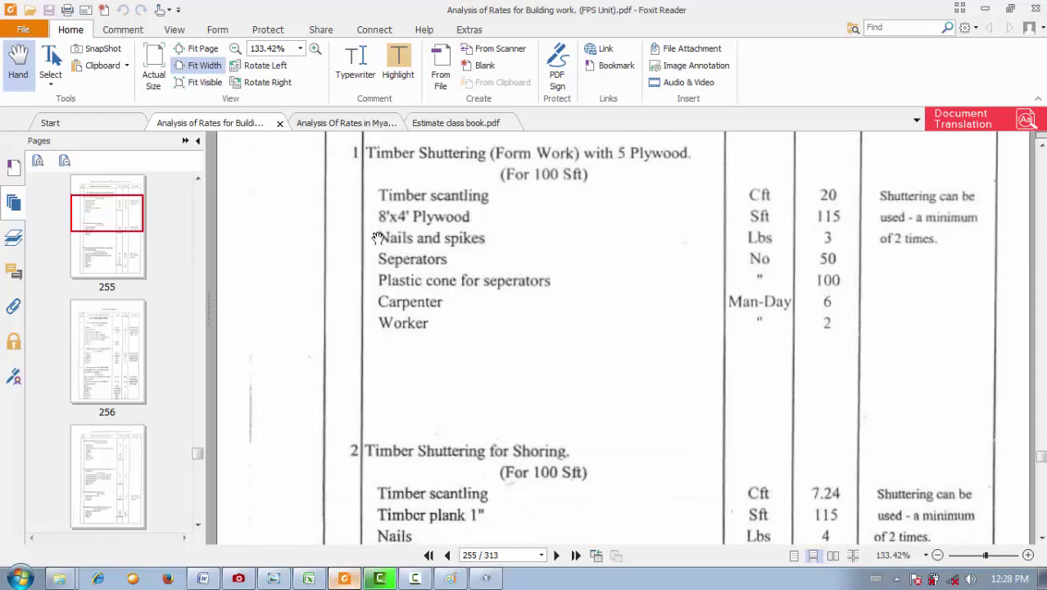
{"action": "scroll", "coordinate": [491, 282], "scroll_direction": "down", "scroll_amount": 2}
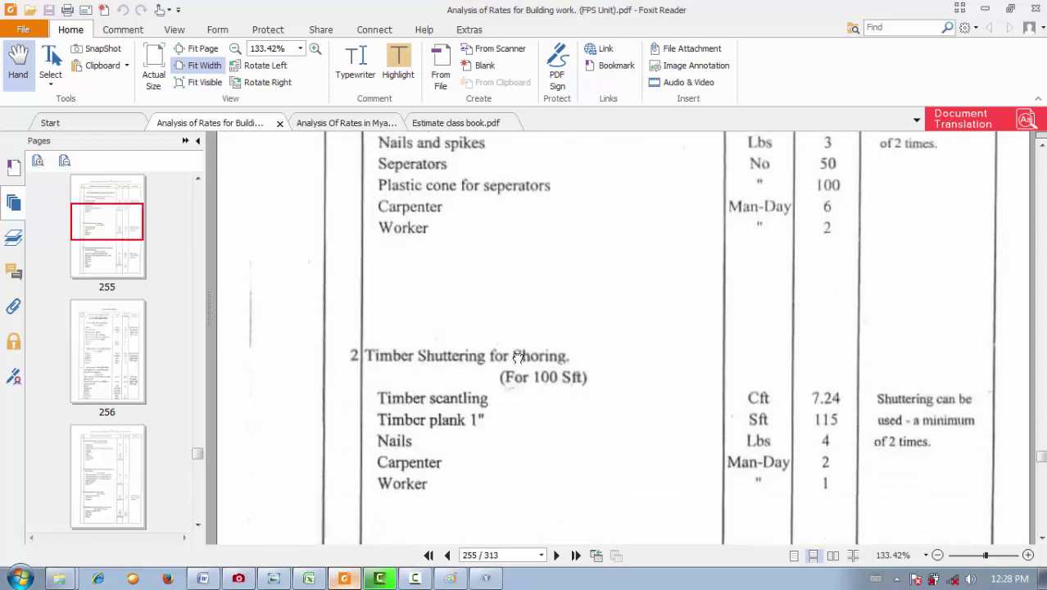
{"action": "scroll", "coordinate": [483, 319], "scroll_direction": "down", "scroll_amount": 1}
{"action": "scroll", "coordinate": [484, 318], "scroll_direction": "down", "scroll_amount": 6}
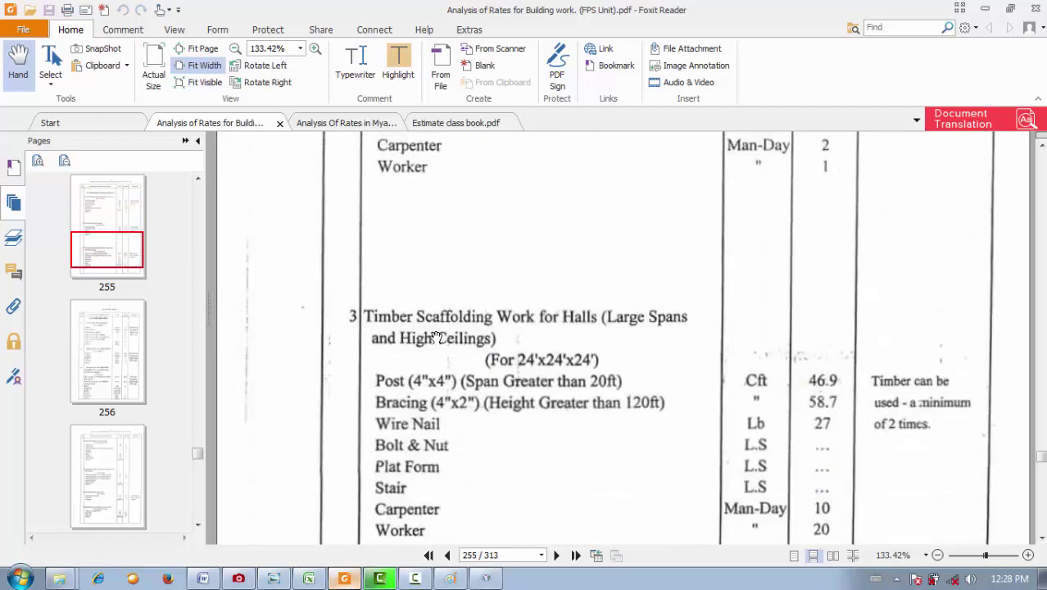
{"action": "scroll", "coordinate": [435, 337], "scroll_direction": "down", "scroll_amount": 20}
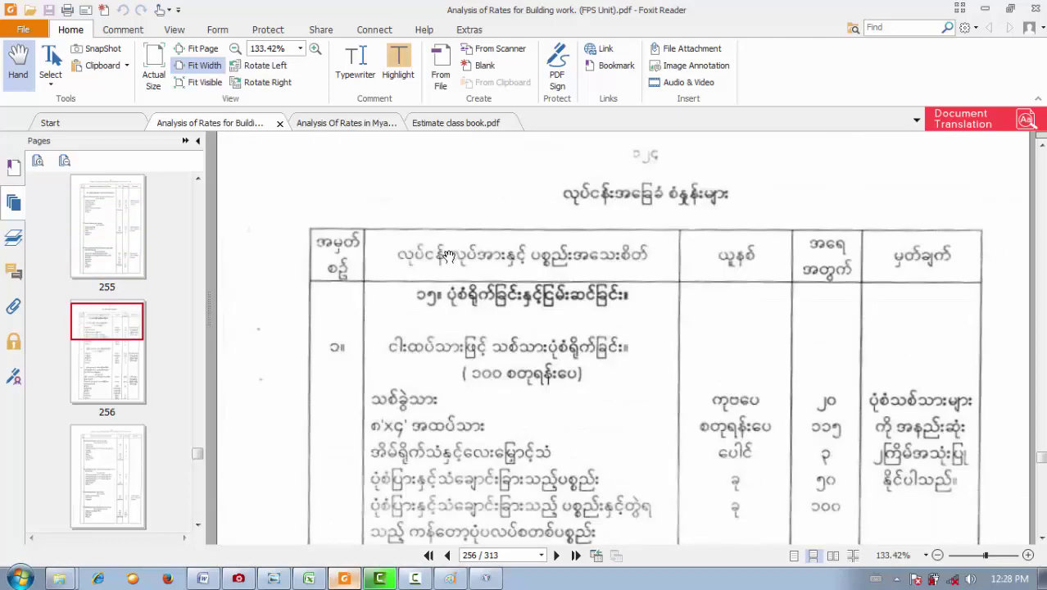
{"action": "scroll", "coordinate": [443, 258], "scroll_direction": "down", "scroll_amount": 14}
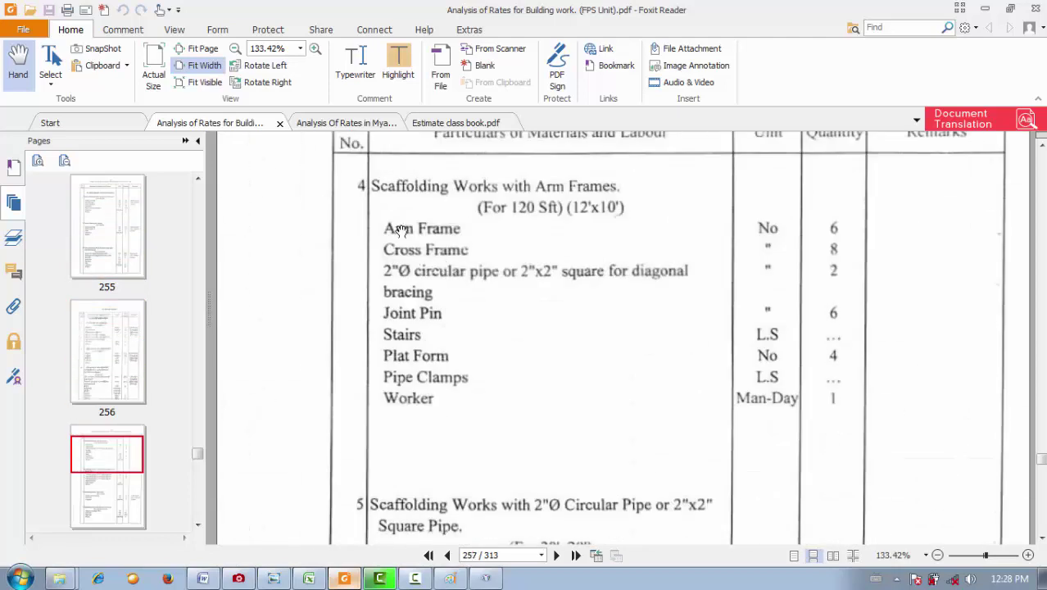
{"action": "scroll", "coordinate": [462, 211], "scroll_direction": "down", "scroll_amount": 6}
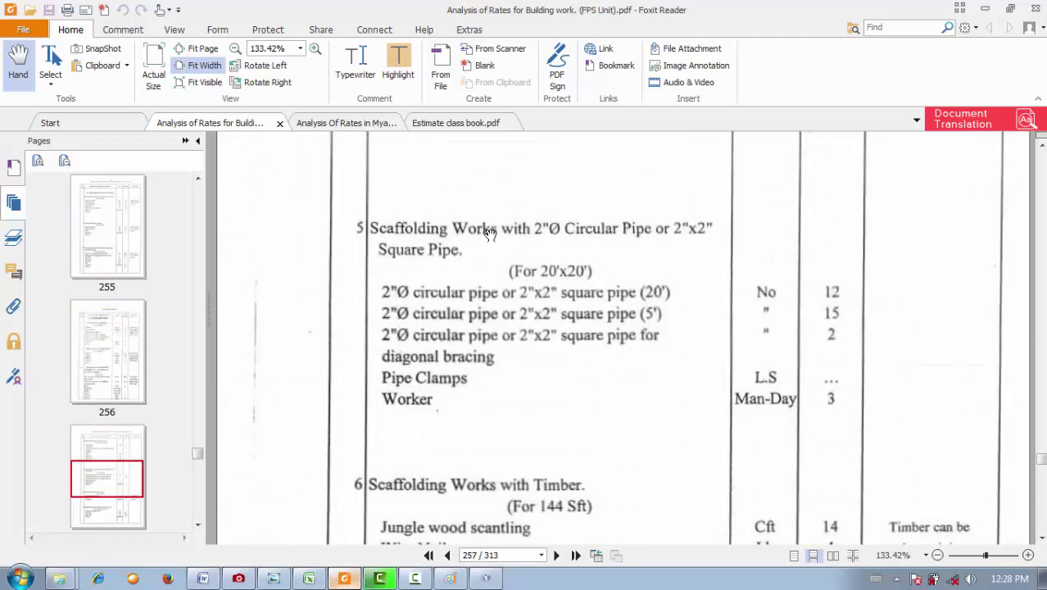
{"action": "scroll", "coordinate": [483, 236], "scroll_direction": "down", "scroll_amount": 6}
{"action": "scroll", "coordinate": [482, 238], "scroll_direction": "up", "scroll_amount": 6}
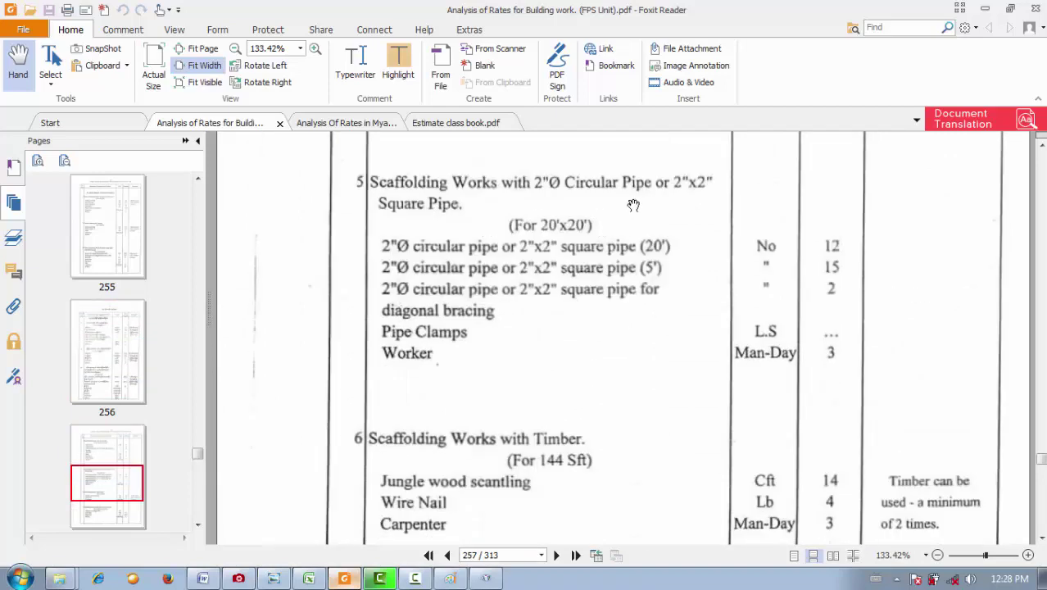
{"action": "scroll", "coordinate": [505, 227], "scroll_direction": "down", "scroll_amount": 1}
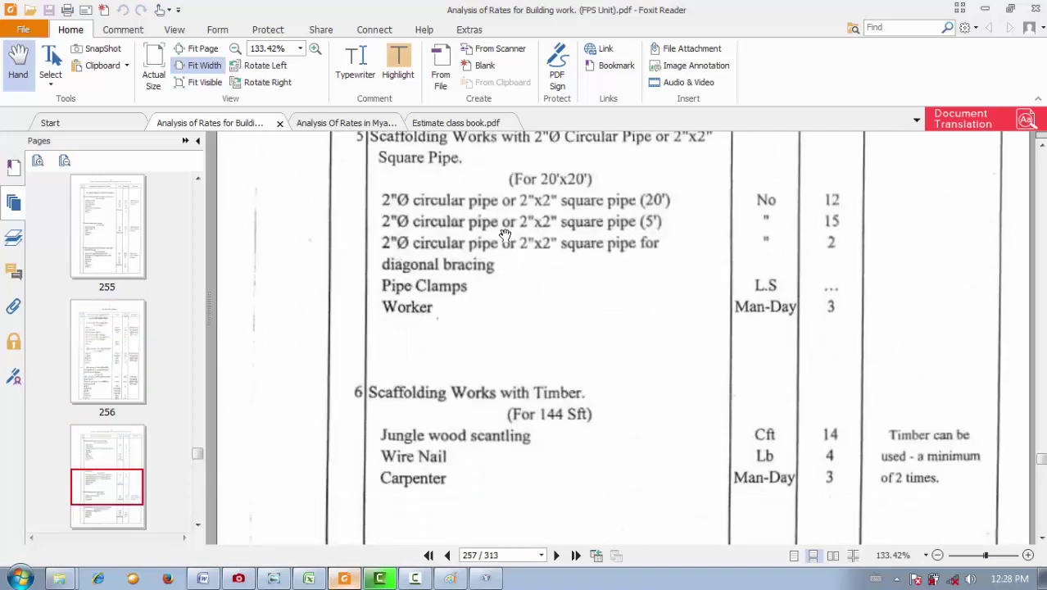
{"action": "scroll", "coordinate": [522, 398], "scroll_direction": "down", "scroll_amount": 6}
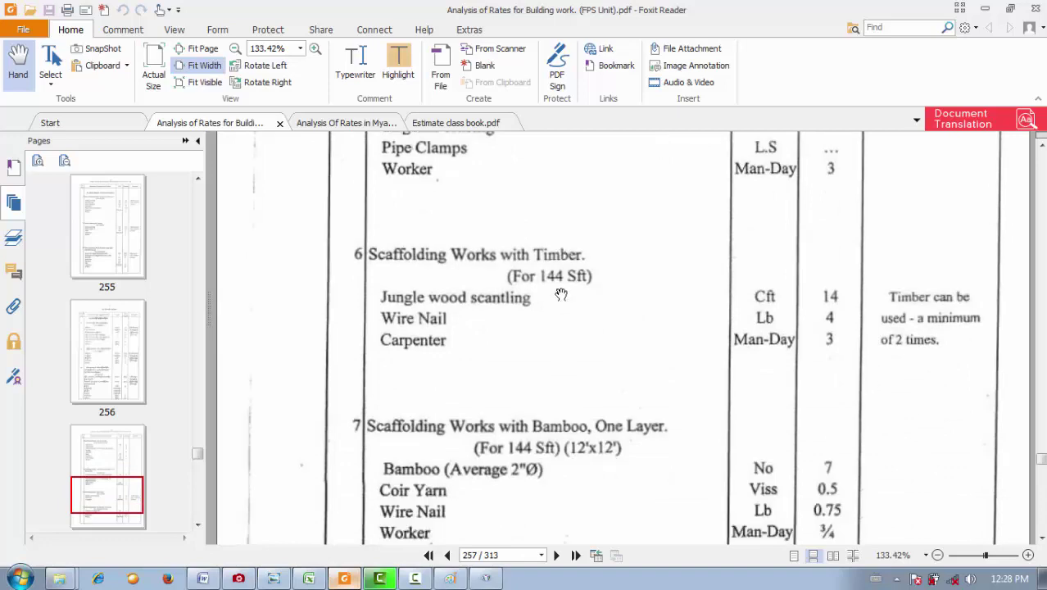
{"action": "scroll", "coordinate": [547, 286], "scroll_direction": "down", "scroll_amount": 15}
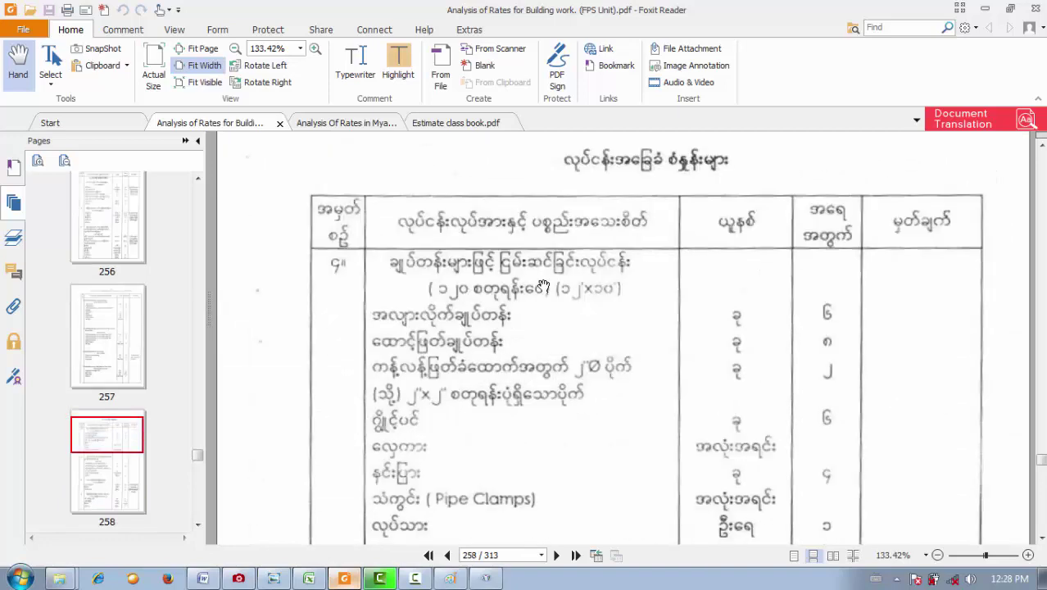
{"action": "scroll", "coordinate": [533, 294], "scroll_direction": "down", "scroll_amount": 6}
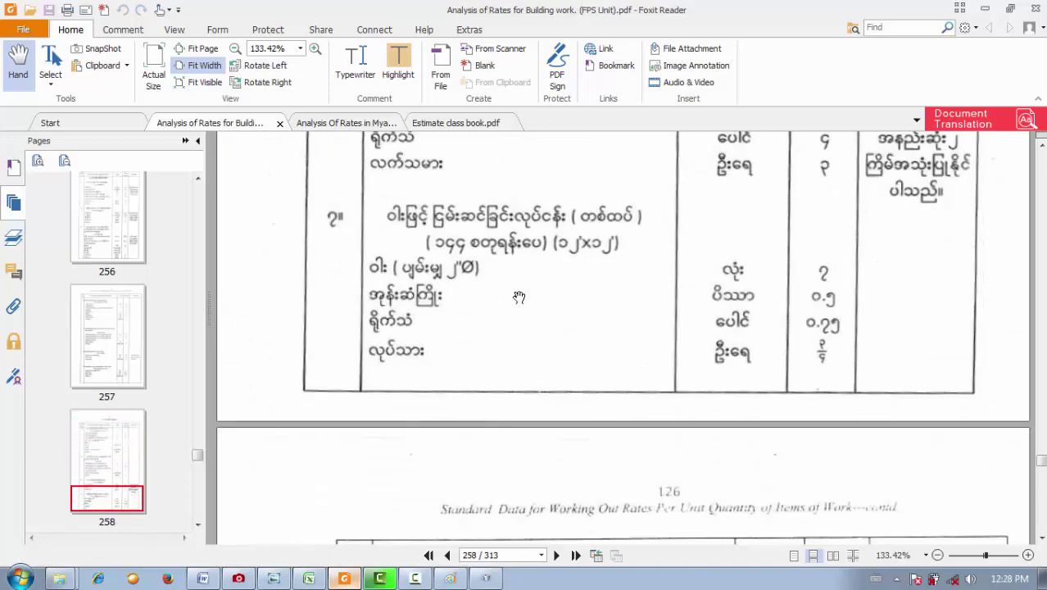
{"action": "scroll", "coordinate": [519, 297], "scroll_direction": "down", "scroll_amount": 8}
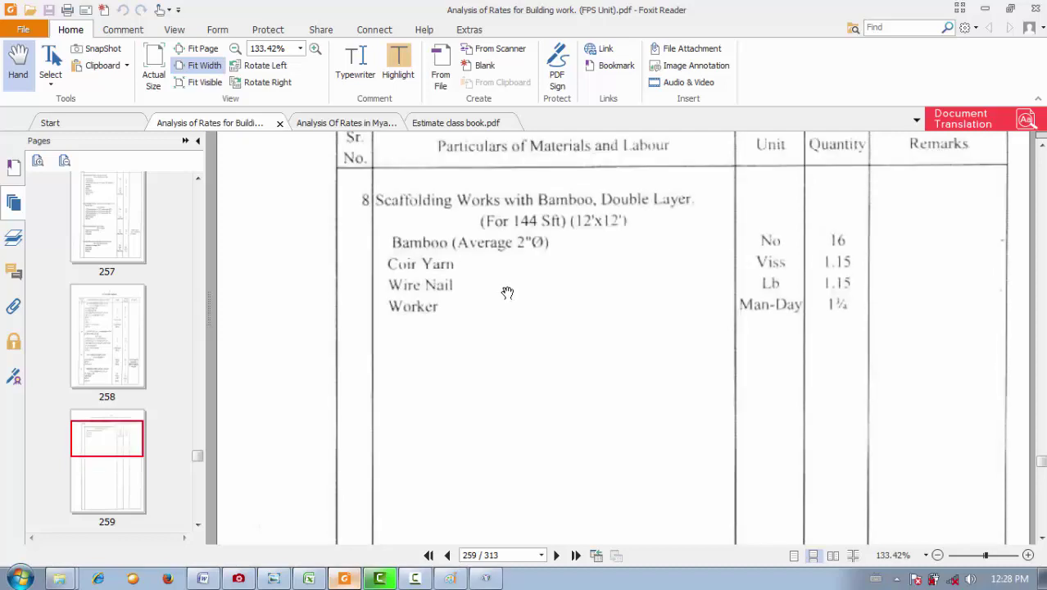
- Return to item 1, Timber Shuttering (Form Work) with 5 Plywood, read its material and labour rates, and switch back to the Excel estimate
{"action": "scroll", "coordinate": [507, 293], "scroll_direction": "up", "scroll_amount": 15}
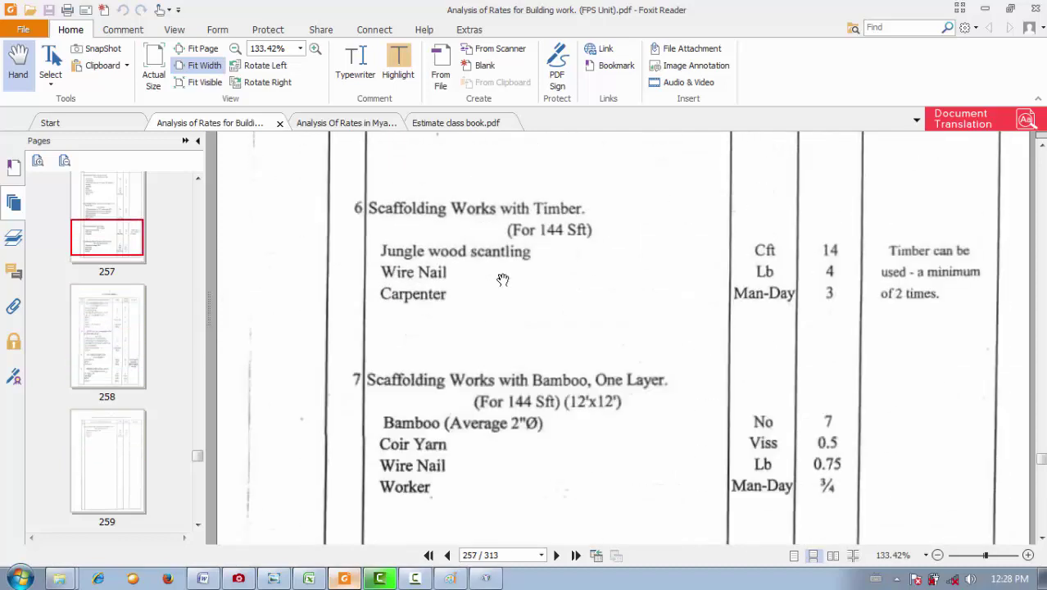
{"action": "scroll", "coordinate": [503, 279], "scroll_direction": "up", "scroll_amount": 15}
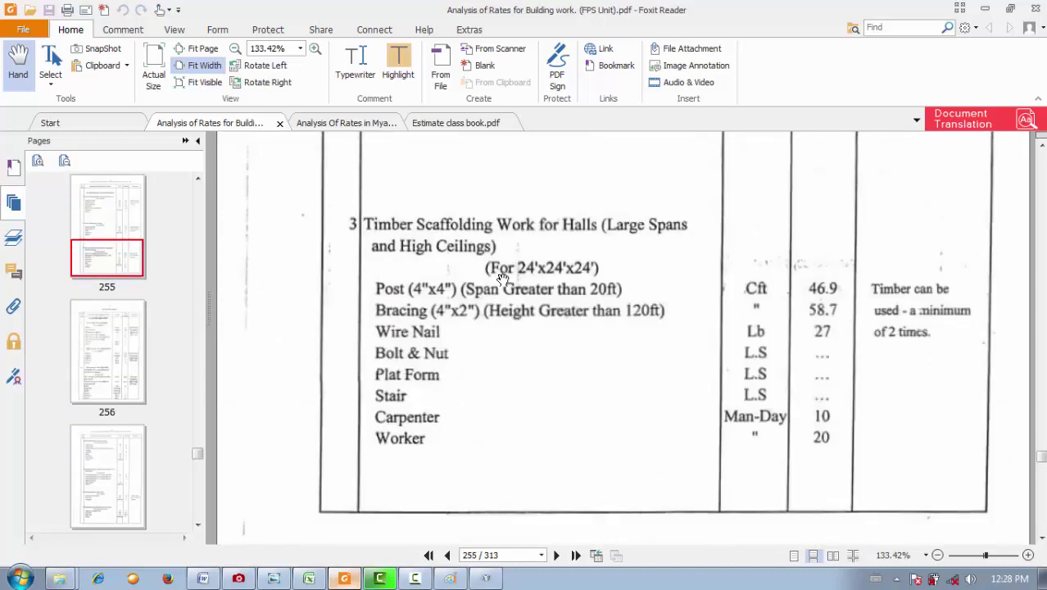
{"action": "scroll", "coordinate": [503, 280], "scroll_direction": "up", "scroll_amount": 15}
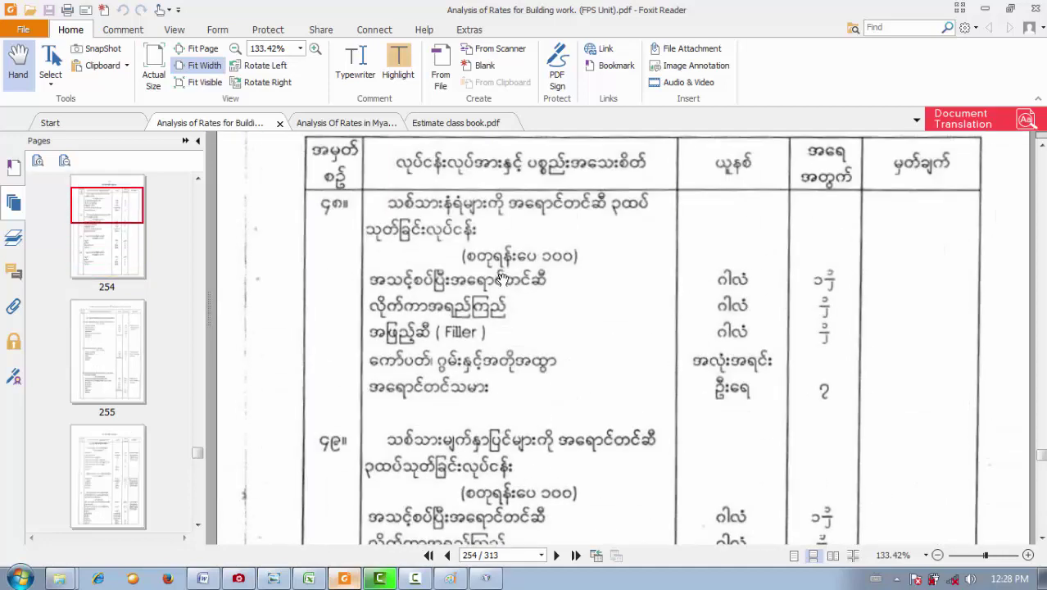
{"action": "scroll", "coordinate": [502, 280], "scroll_direction": "up", "scroll_amount": 15}
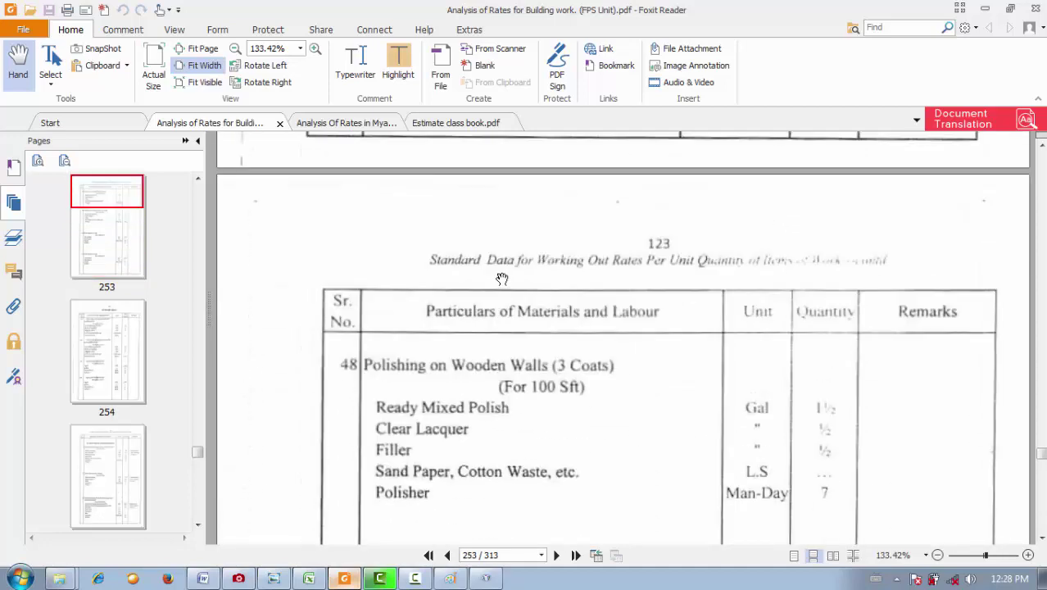
{"action": "scroll", "coordinate": [502, 280], "scroll_direction": "up", "scroll_amount": 6}
{"action": "scroll", "coordinate": [502, 279], "scroll_direction": "down", "scroll_amount": 20}
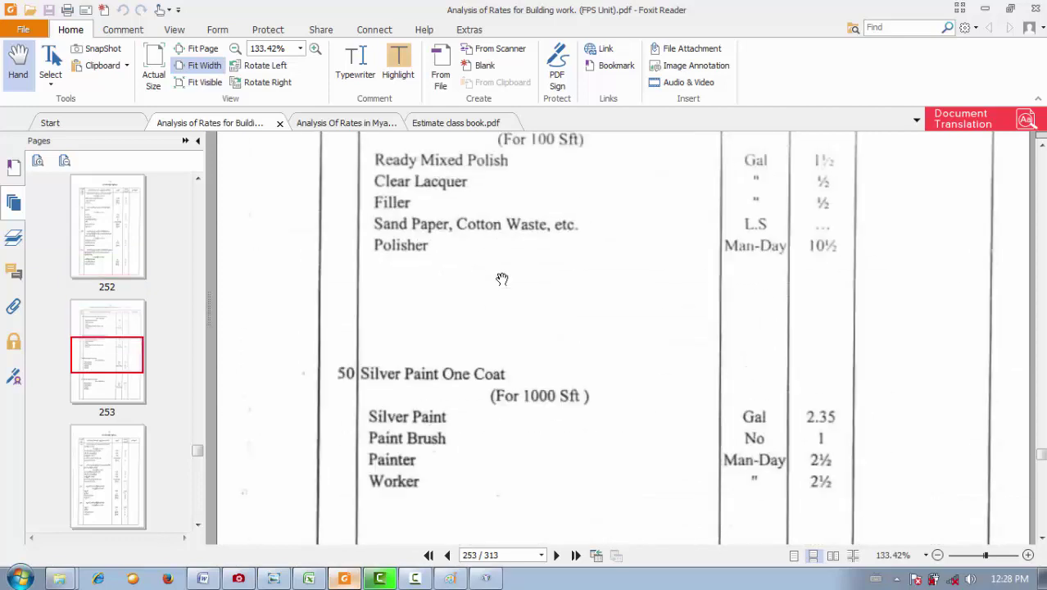
{"action": "scroll", "coordinate": [505, 281], "scroll_direction": "down", "scroll_amount": 8}
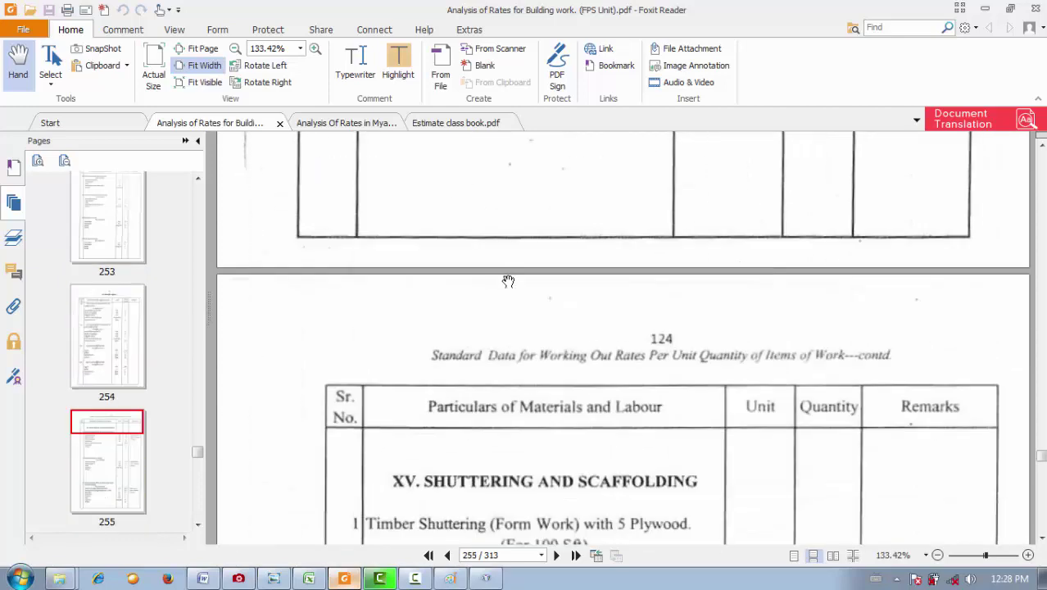
{"action": "scroll", "coordinate": [418, 295], "scroll_direction": "down", "scroll_amount": 1}
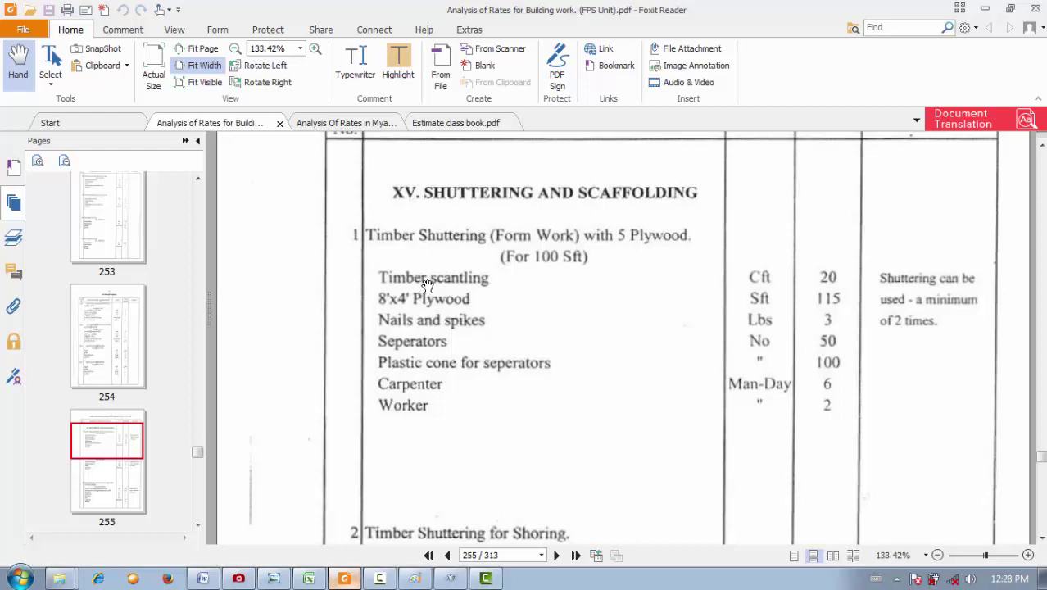
{"action": "left_click", "coordinate": [309, 578]}
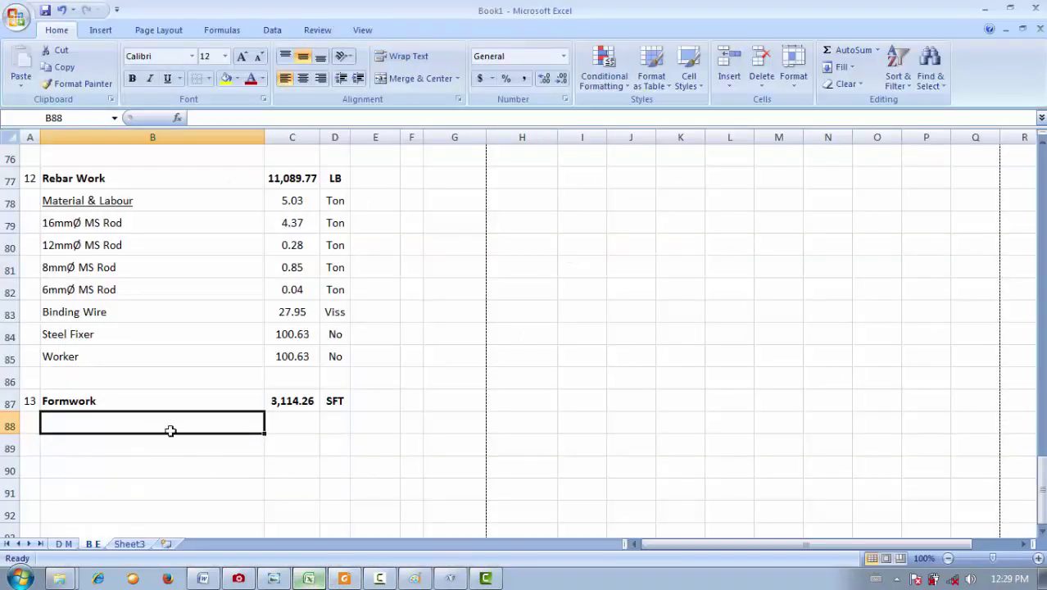
- Enter "Jungle Wood (3 times used)" in cell B88 beneath the Formwork heading
{"action": "type", "text": "T"}
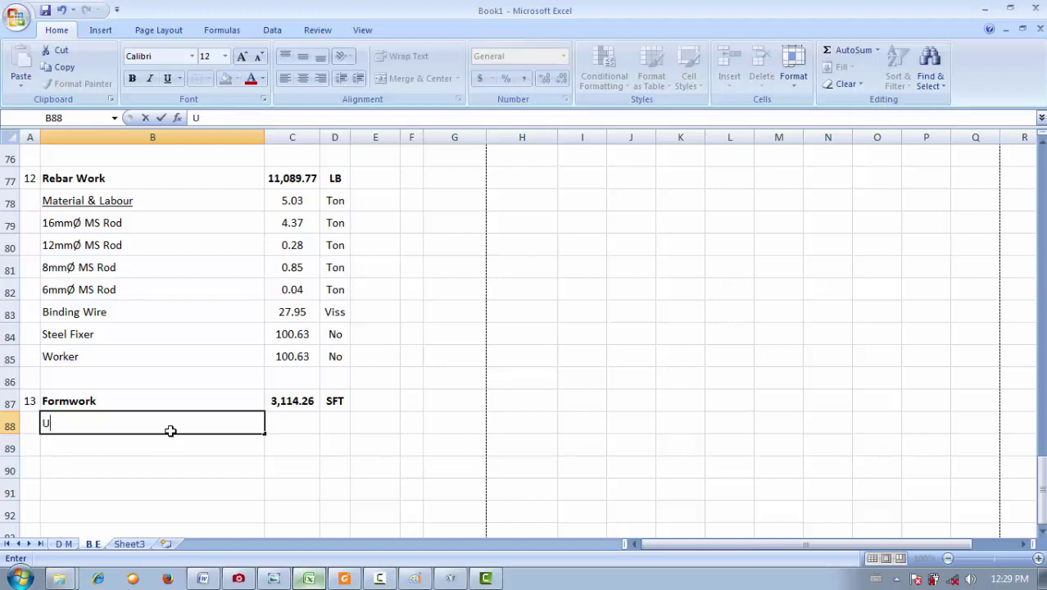
{"action": "key", "text": "BackSpace"}
{"action": "type", "text": "Jungle "}
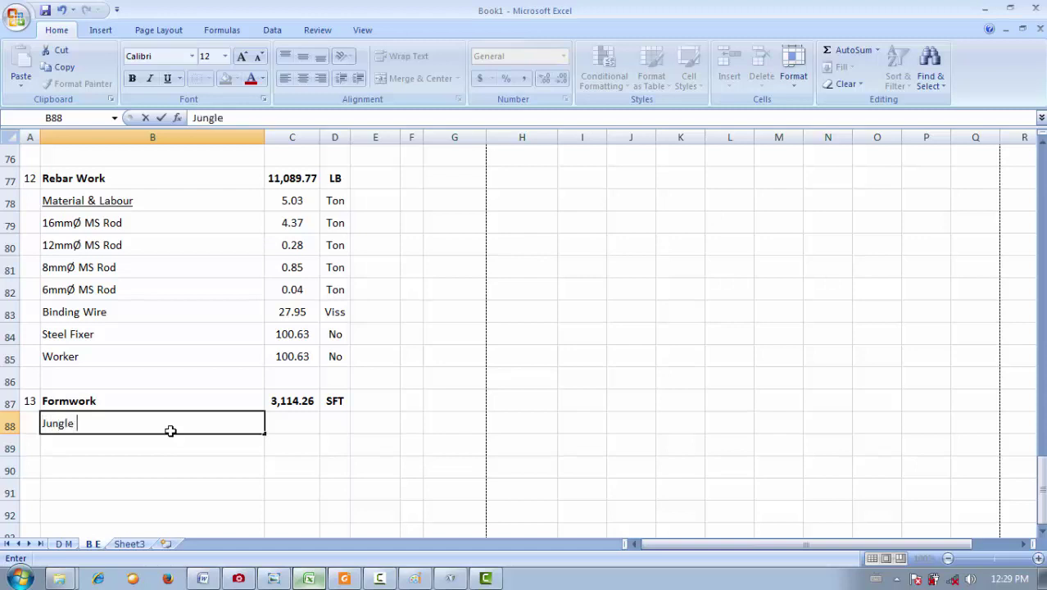
{"action": "type", "text": "Wook"}
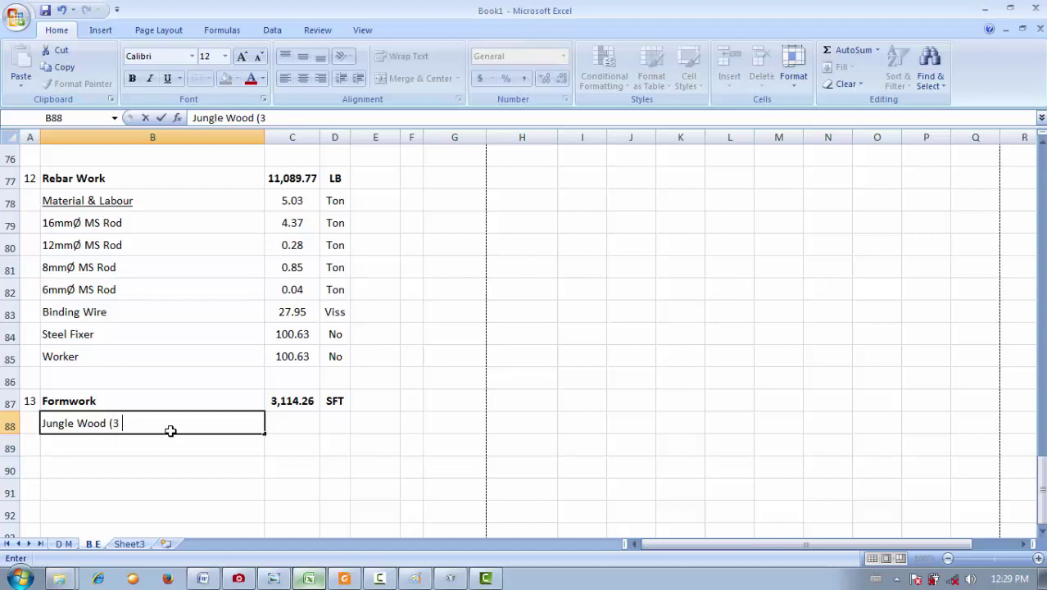
{"action": "type", "text": "mes used"}
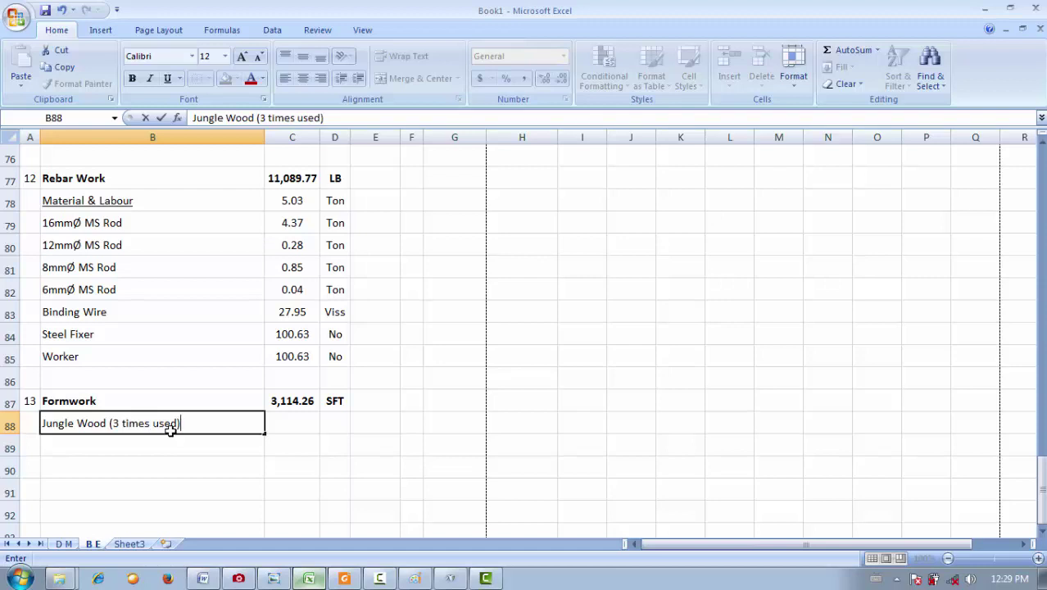
- Enter "5mm Plywood (3 times used)" in cell B89 below the Jungle Wood item
{"action": "left_click", "coordinate": [172, 443]}
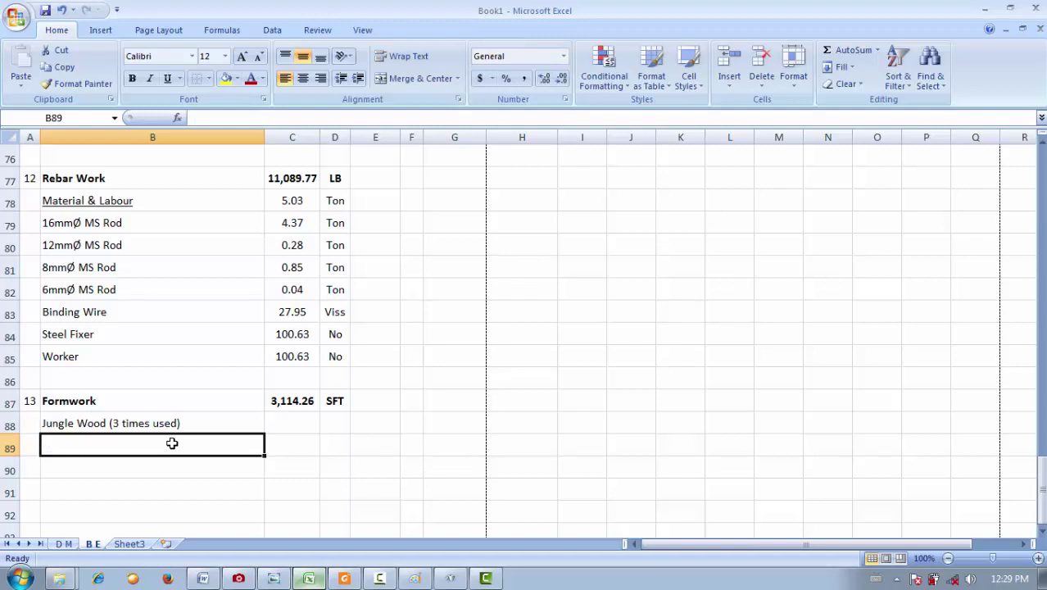
{"action": "type", "text": "5"}
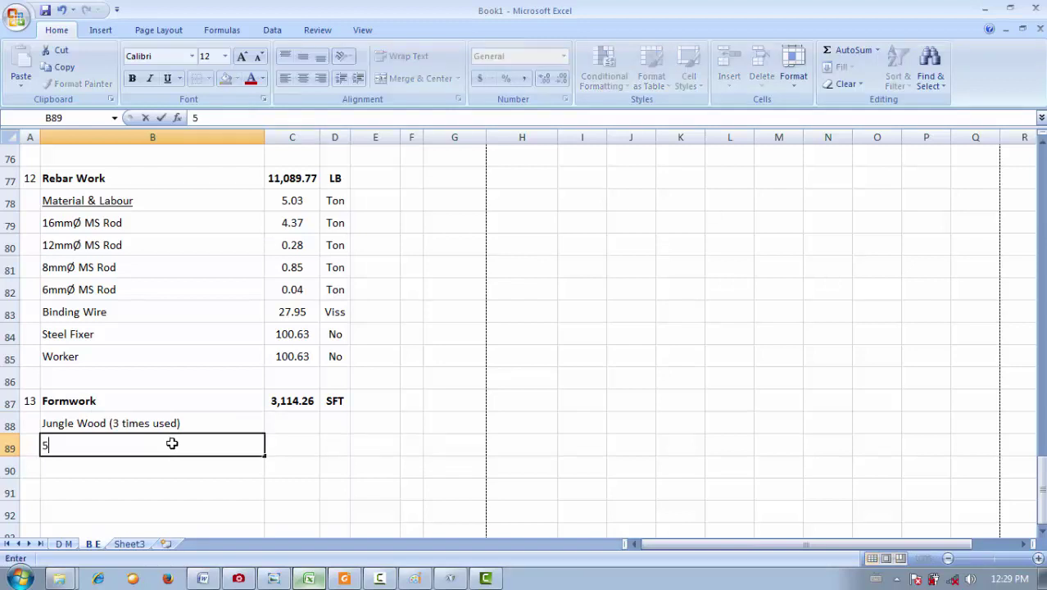
{"action": "type", "text": "mm Plywood (3"}
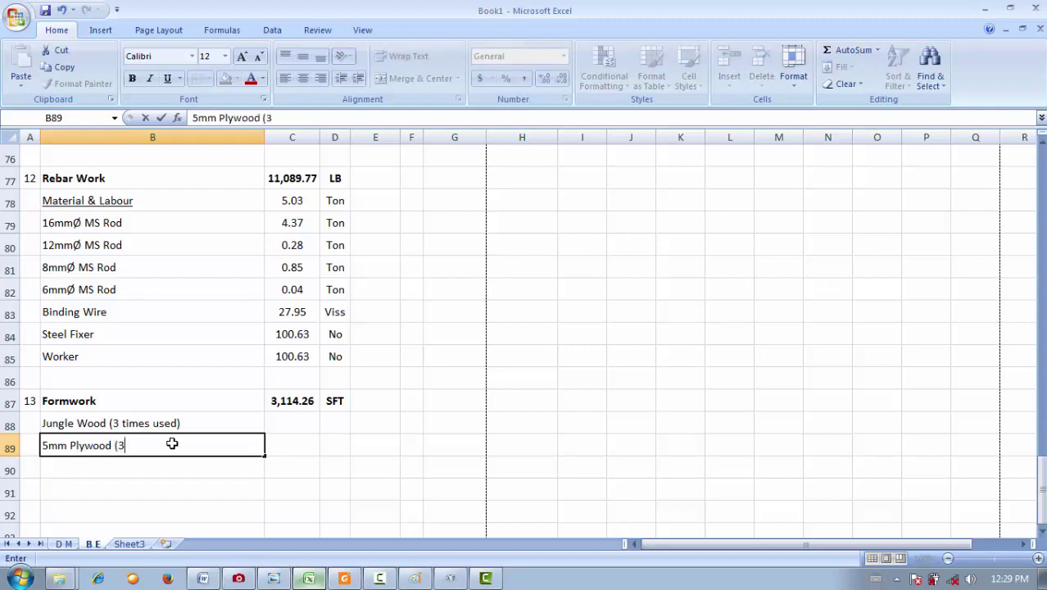
{"action": "type", "text": " time"}
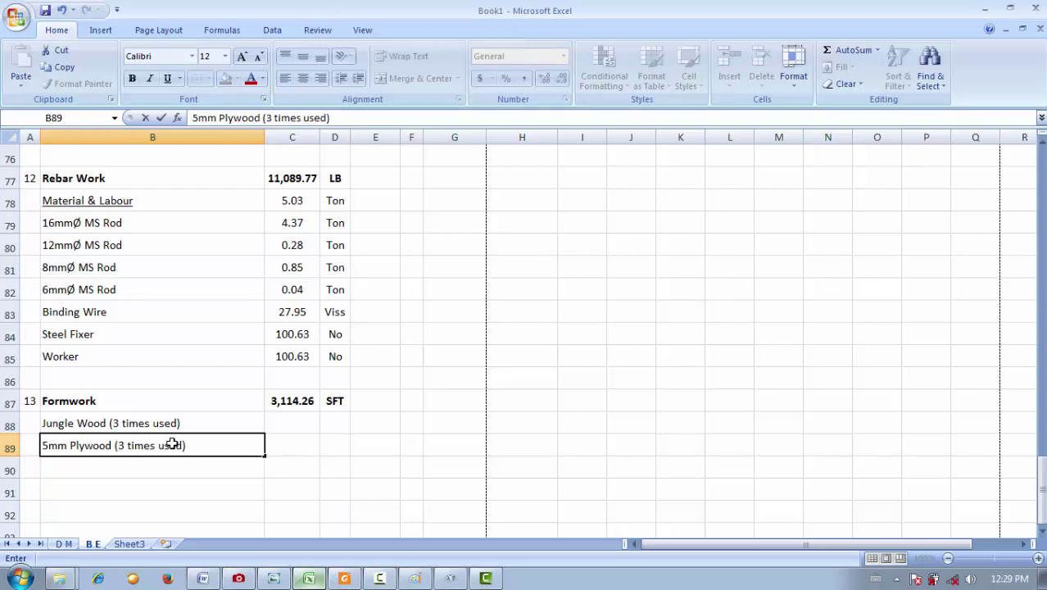
{"action": "type", "text": "s used)"}
- Check the timber shuttering rates for 100 Sft in the Foxit Reader PDF and return to the Excel estimate
{"action": "left_click", "coordinate": [344, 578]}
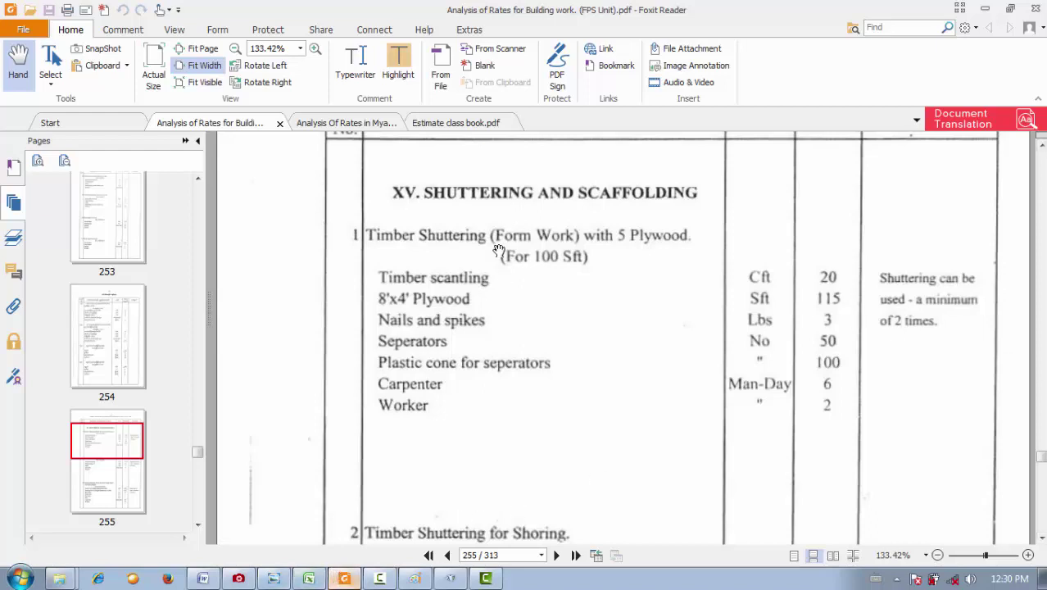
{"action": "left_click", "coordinate": [315, 578]}
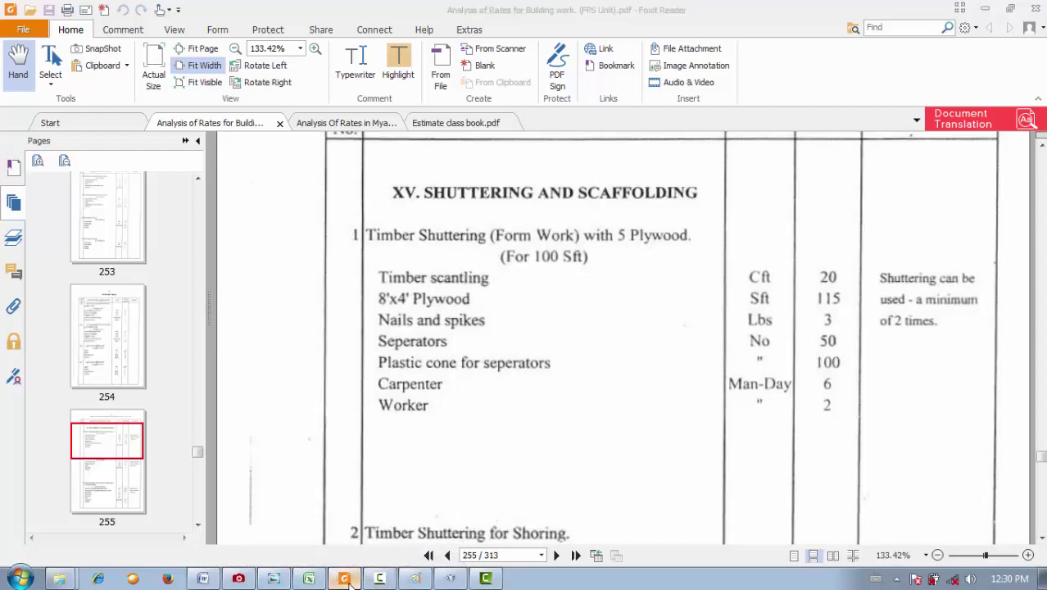
{"action": "left_click", "coordinate": [294, 423]}
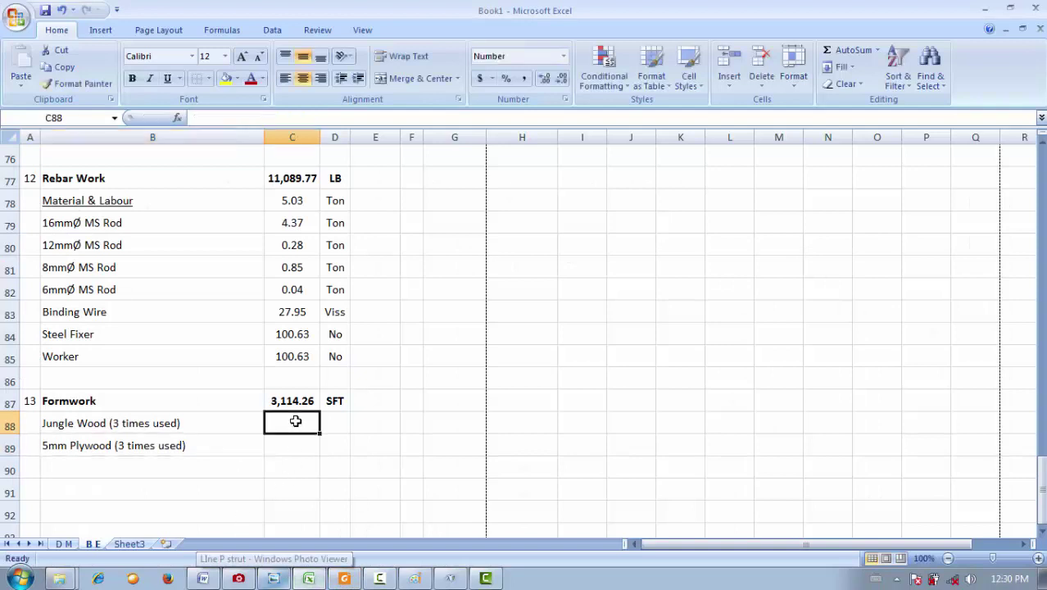
- Insert a blank row between the Formwork heading and the Jungle Wood item
{"action": "left_click", "coordinate": [7, 425]}
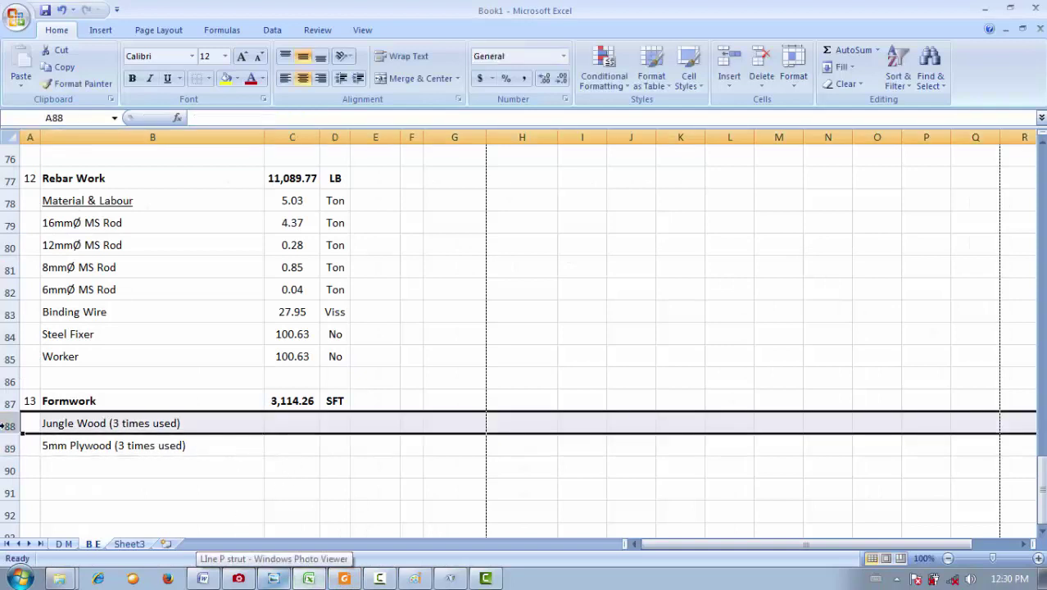
{"action": "left_click", "coordinate": [92, 484]}
{"action": "left_click", "coordinate": [8, 425]}
{"action": "right_click", "coordinate": [10, 425]}
{"action": "left_click", "coordinate": [65, 309]}
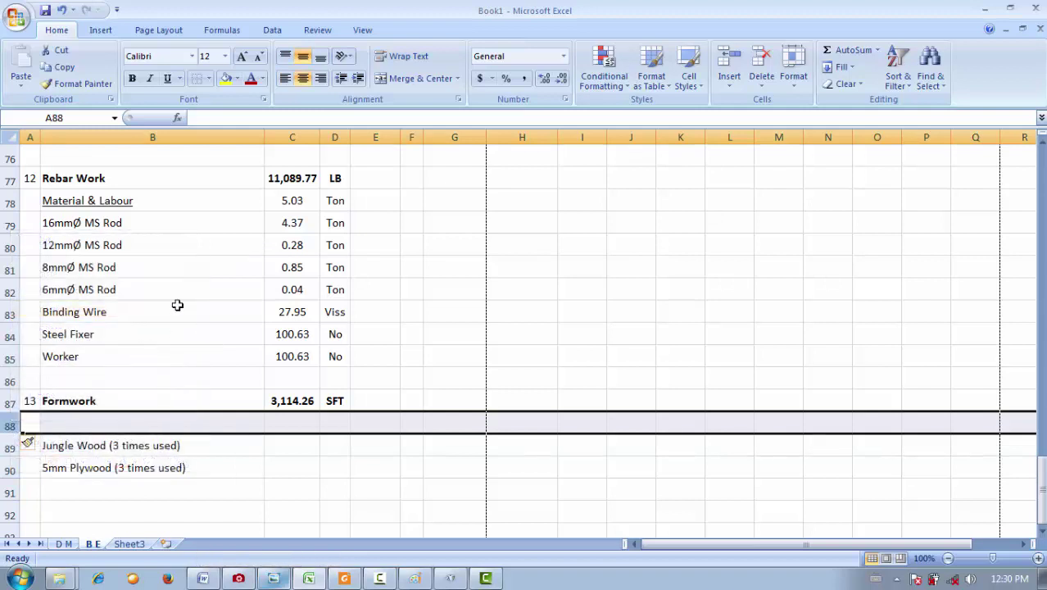
- Copy the underlined Material & Labour subheading from Rebar Work into the new blank row under Formwork
{"action": "left_click", "coordinate": [94, 202]}
{"action": "key", "text": "ctrl+c"}
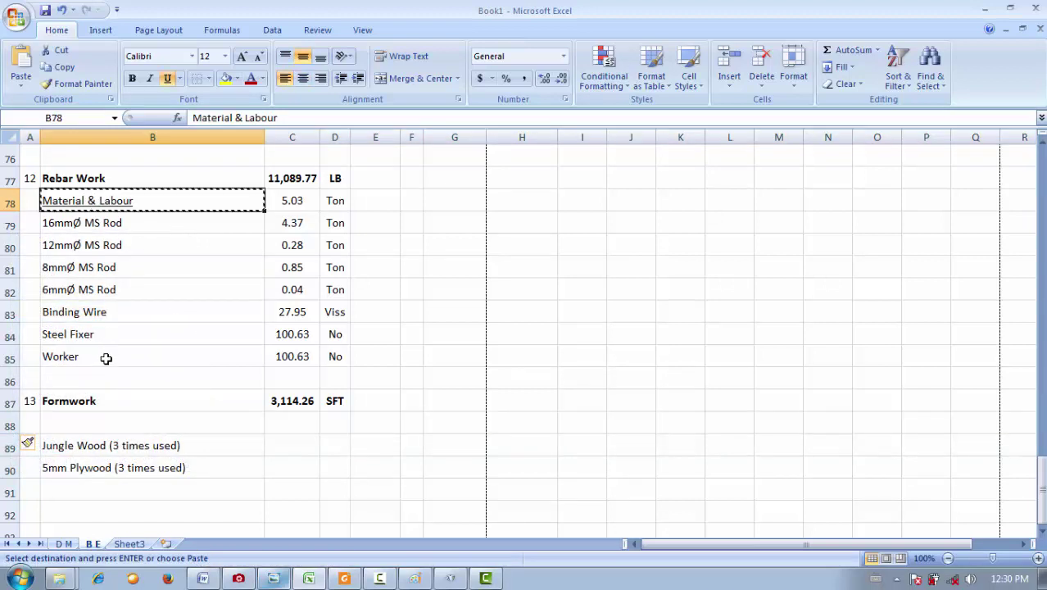
{"action": "left_click", "coordinate": [97, 417]}
{"action": "key", "text": "ctrl+v"}
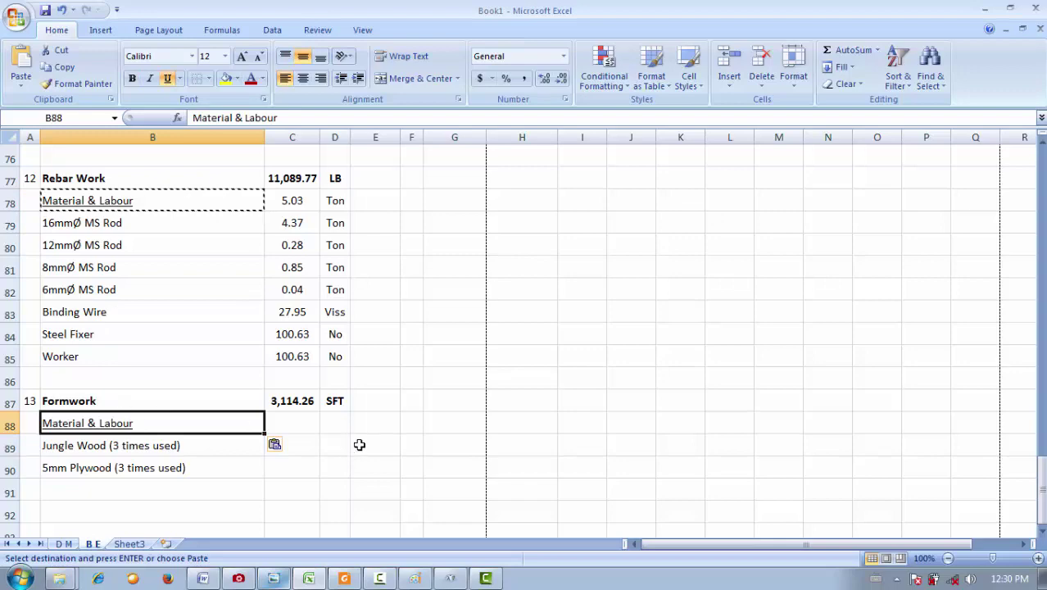
{"action": "left_click", "coordinate": [402, 444]}
{"action": "left_click", "coordinate": [298, 423]}
{"action": "left_click", "coordinate": [292, 443]}
{"action": "scroll", "coordinate": [502, 458], "scroll_direction": "up", "scroll_amount": 20}
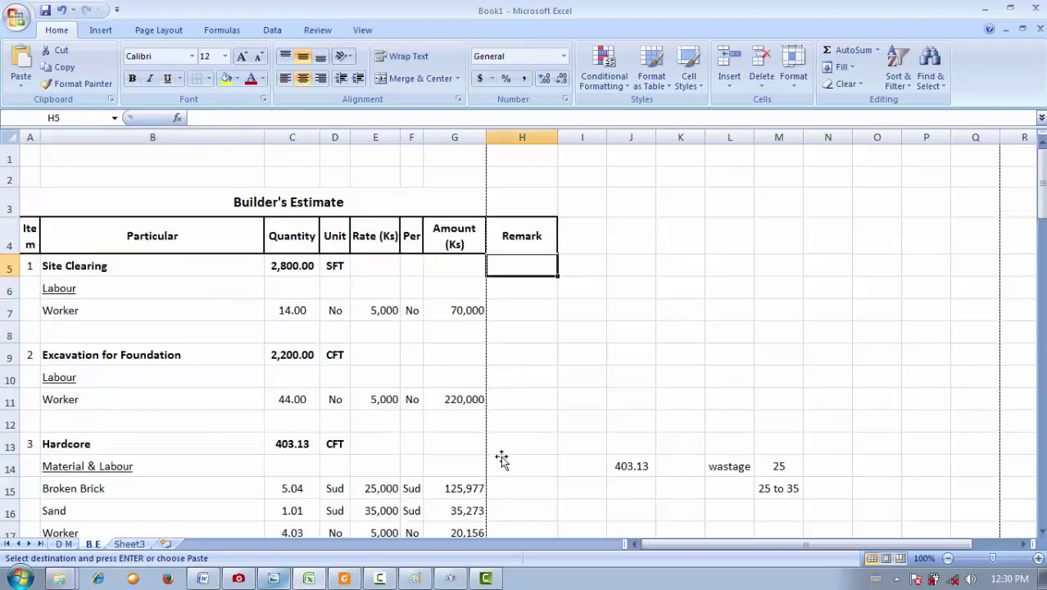
{"action": "scroll", "coordinate": [495, 369], "scroll_direction": "down", "scroll_amount": 20}
{"action": "scroll", "coordinate": [490, 361], "scroll_direction": "down", "scroll_amount": 15}
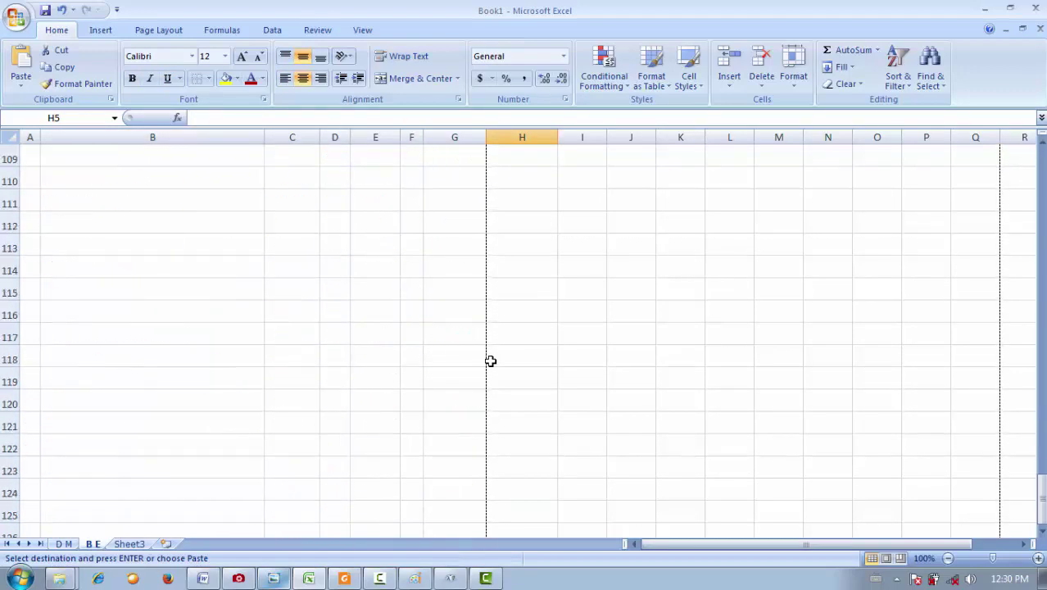
{"action": "scroll", "coordinate": [489, 360], "scroll_direction": "up", "scroll_amount": 10}
- Calculate the Jungle Wood quantity in C89 from the Formwork area with the formula =C87*20/100
{"action": "left_click", "coordinate": [301, 387]}
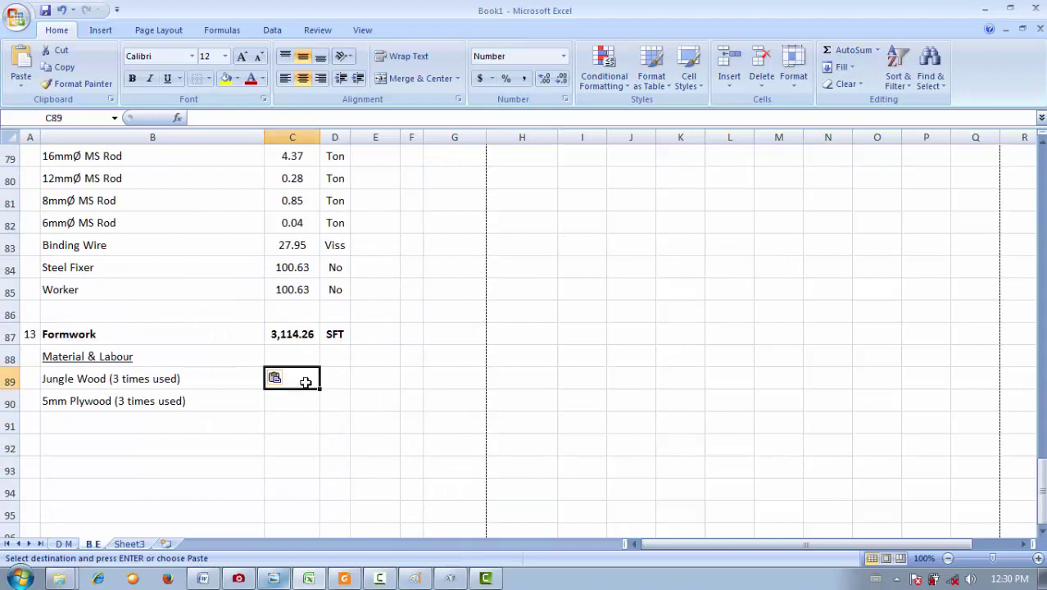
{"action": "double_click", "coordinate": [303, 378]}
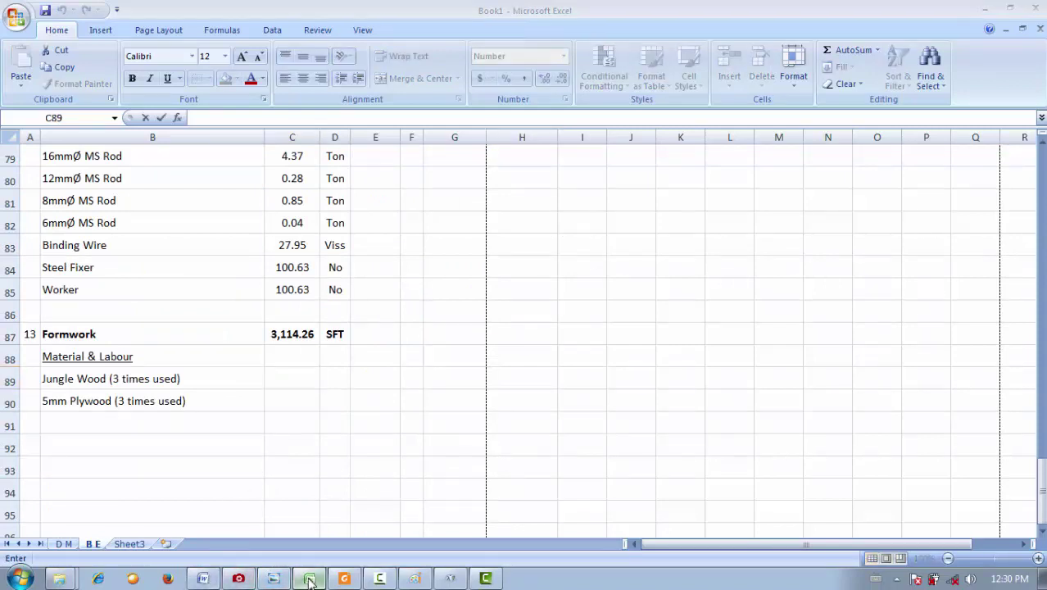
{"action": "left_click", "coordinate": [307, 578]}
{"action": "left_click", "coordinate": [345, 576]}
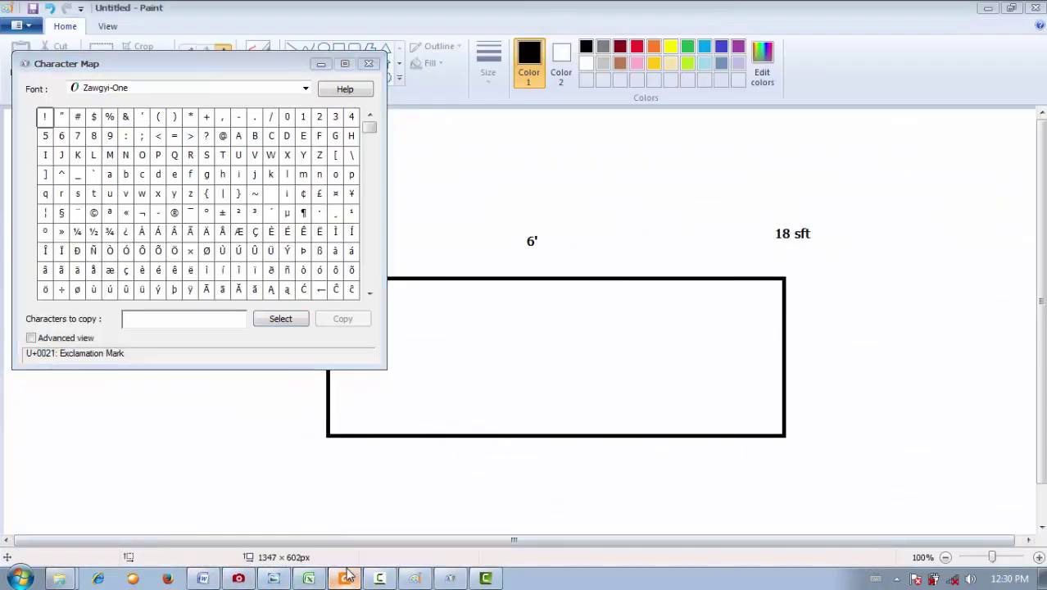
{"action": "left_click", "coordinate": [309, 578]}
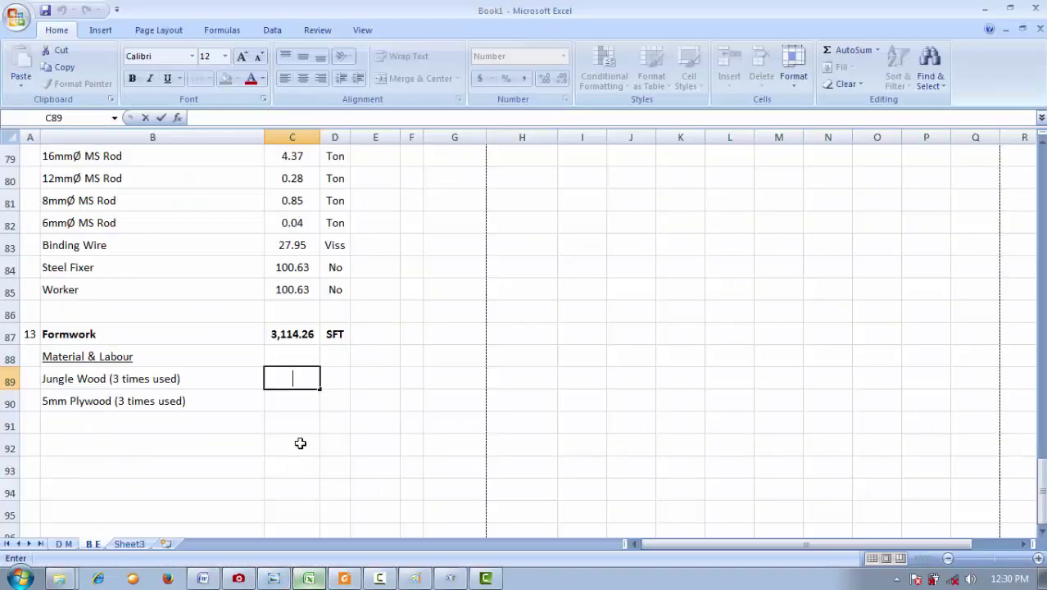
{"action": "type", "text": "="}
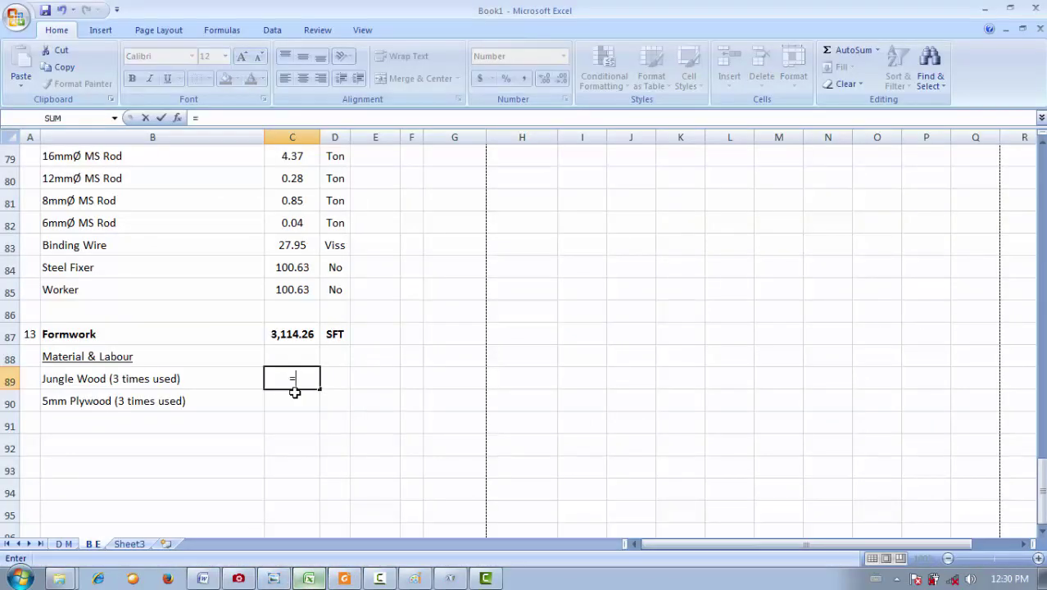
{"action": "left_click", "coordinate": [290, 334]}
{"action": "type", "text": "*20"}
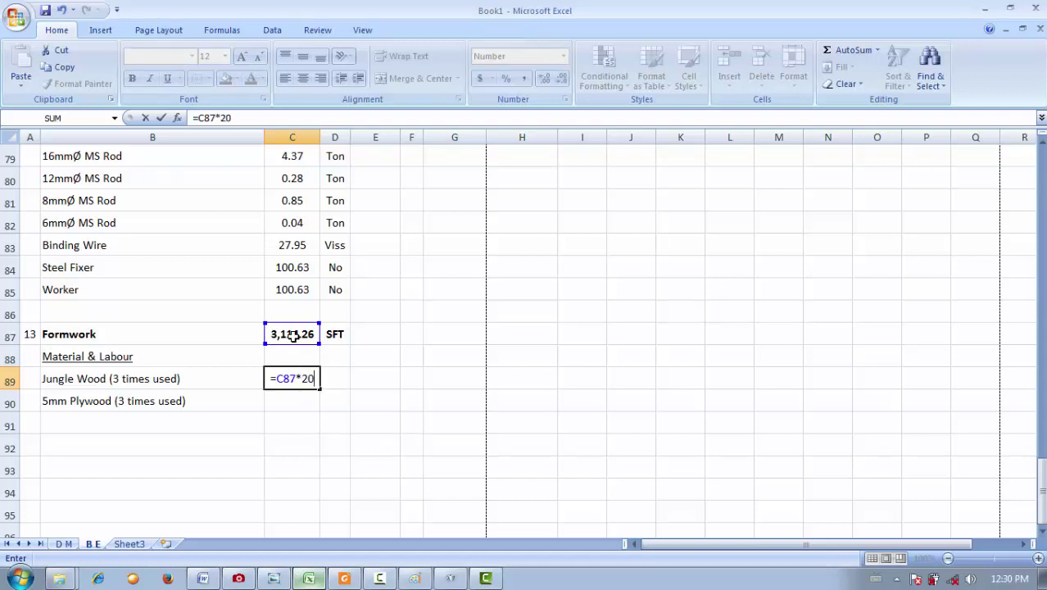
{"action": "type", "text": "/100"}
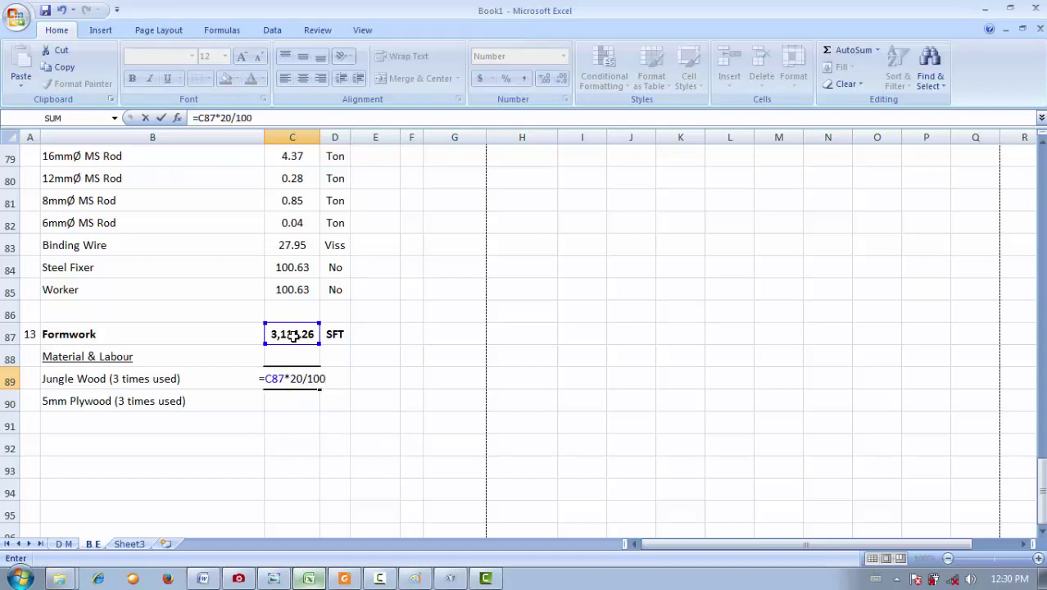
{"action": "key", "text": "Return"}
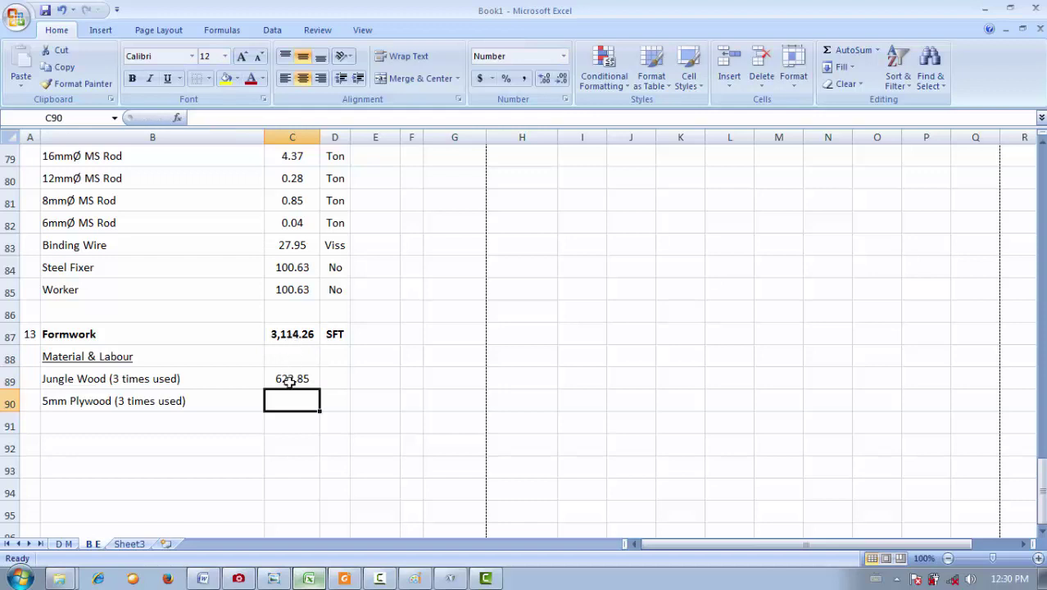
{"action": "left_click", "coordinate": [289, 380]}
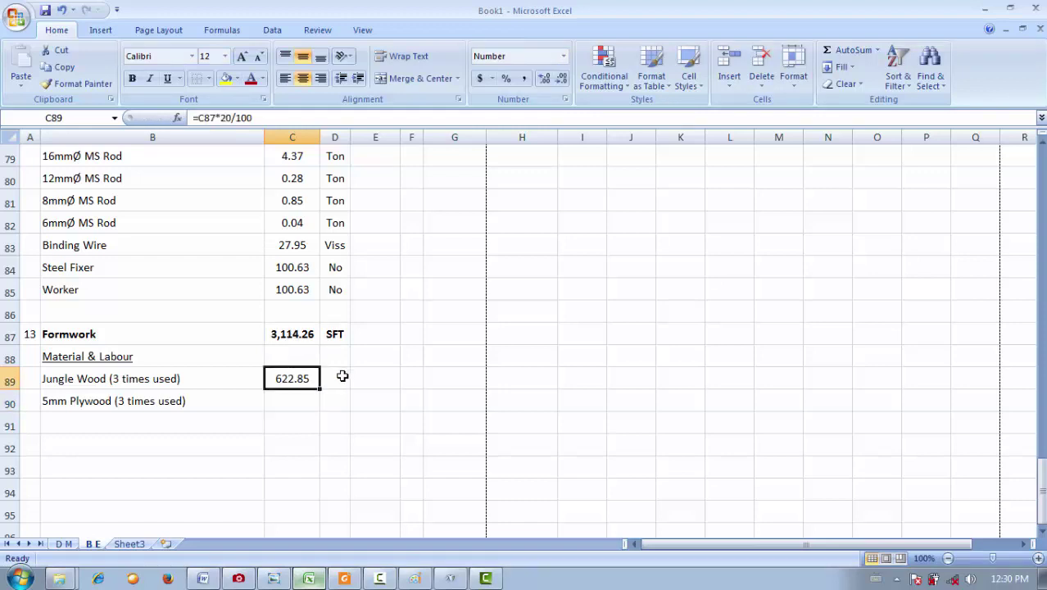
- Check the timber unit in the rates PDF and enter CFT as the Jungle Wood unit in D89
{"action": "left_click", "coordinate": [342, 376]}
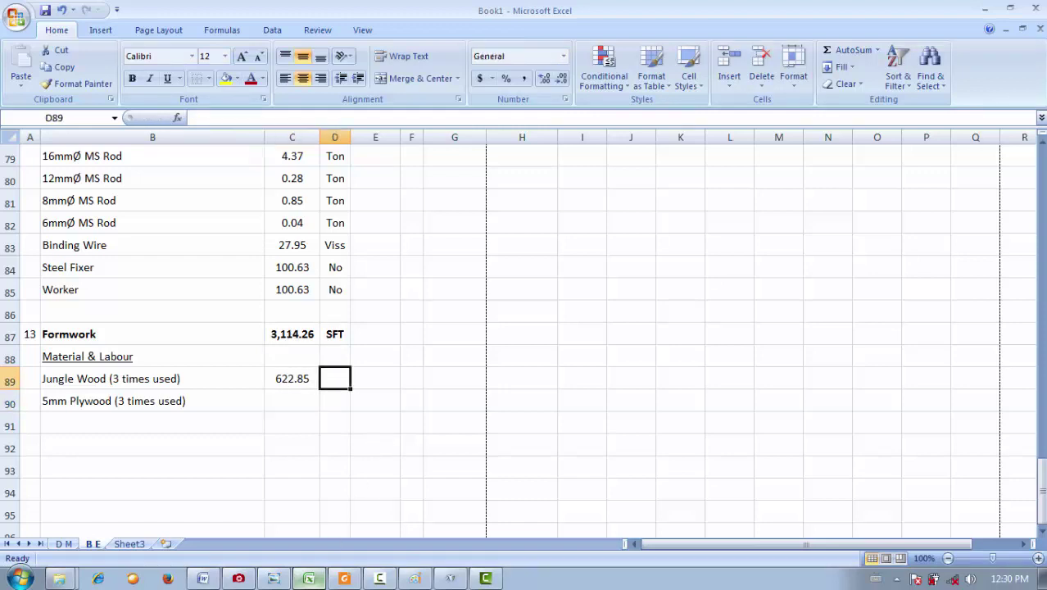
{"action": "left_click", "coordinate": [344, 578]}
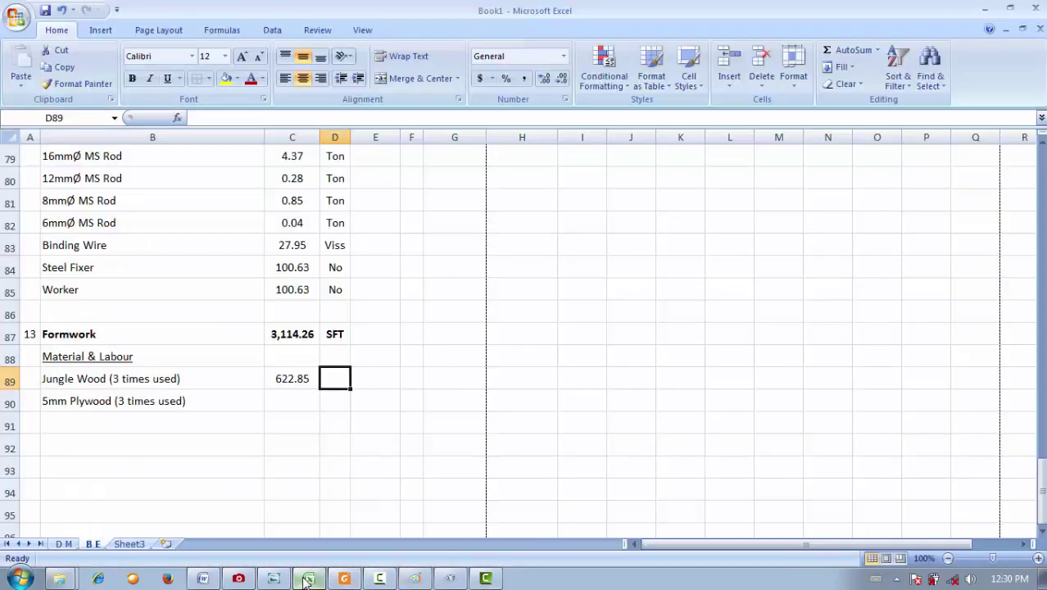
{"action": "left_click", "coordinate": [308, 578]}
{"action": "type", "text": "CFT"}
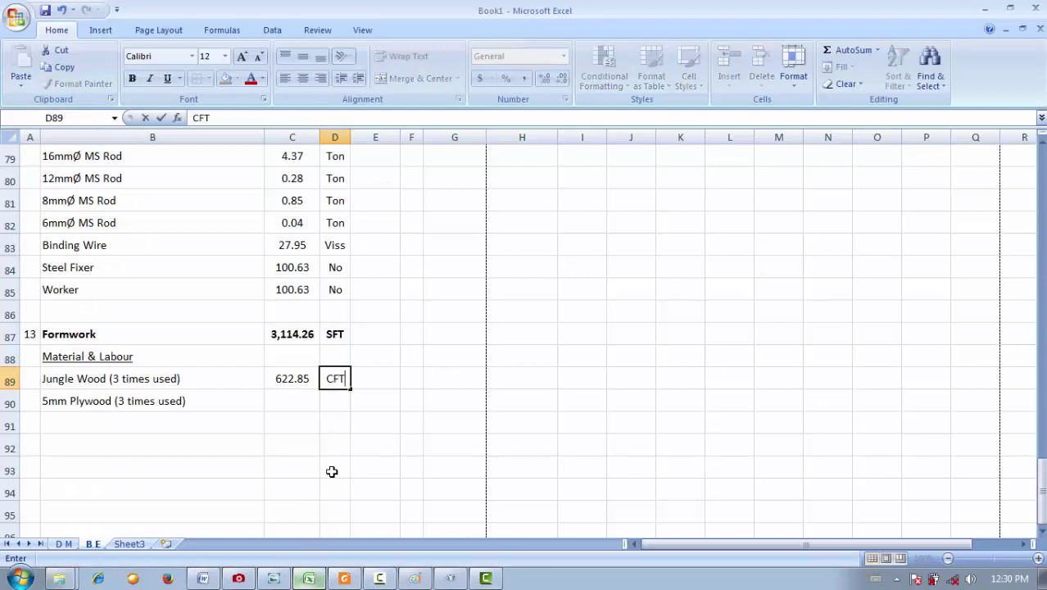
{"action": "key", "text": "Return"}
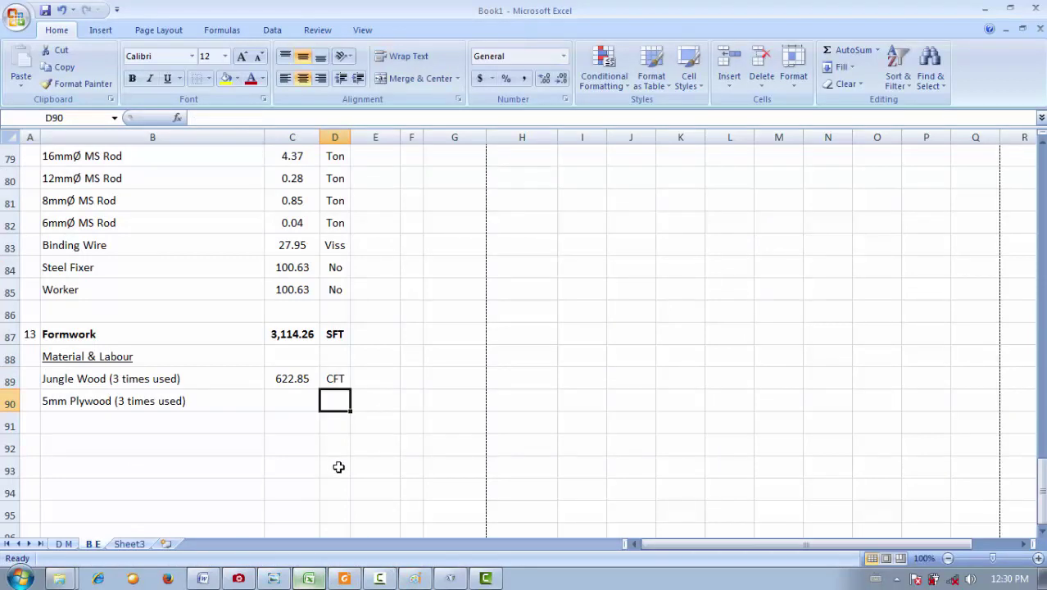
- Divide the Jungle Wood quantity by 3 for the repeated use, making the C89 formula =C87*20/100/3
{"action": "left_click", "coordinate": [299, 382]}
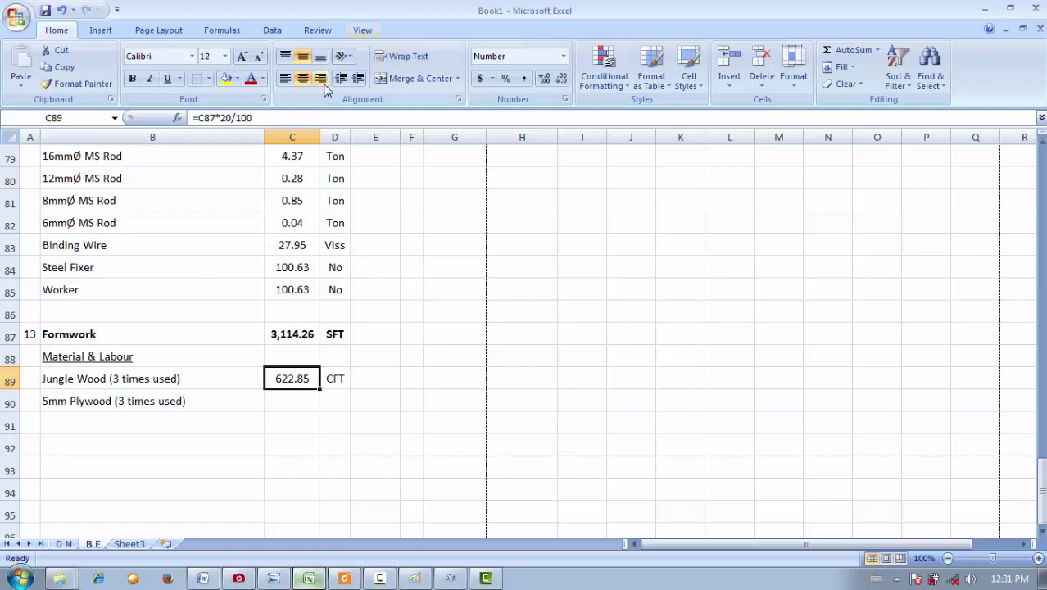
{"action": "left_click", "coordinate": [315, 117]}
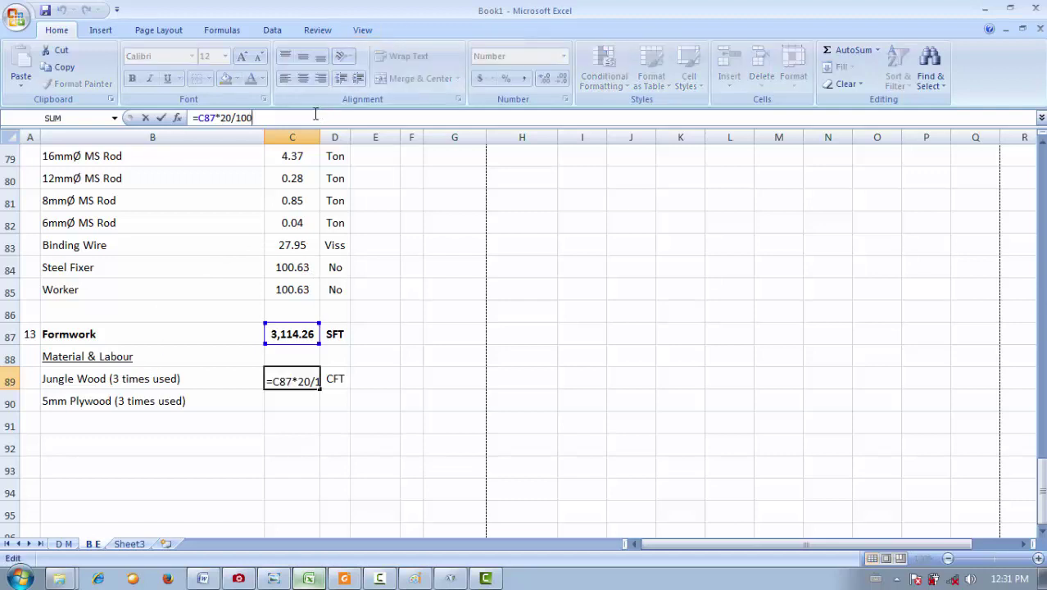
{"action": "type", "text": "/3"}
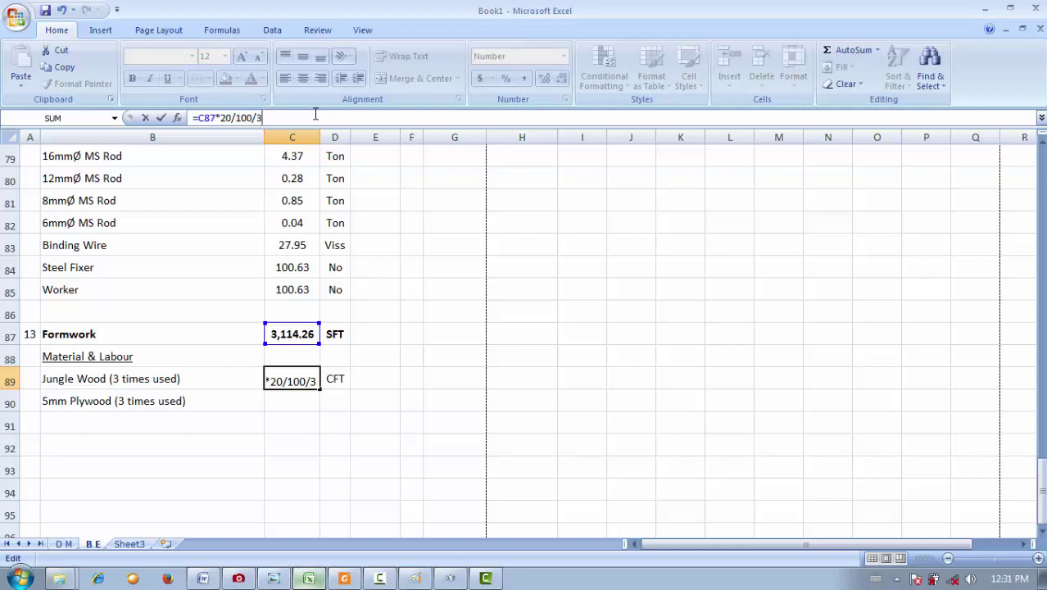
{"action": "key", "text": "Return"}
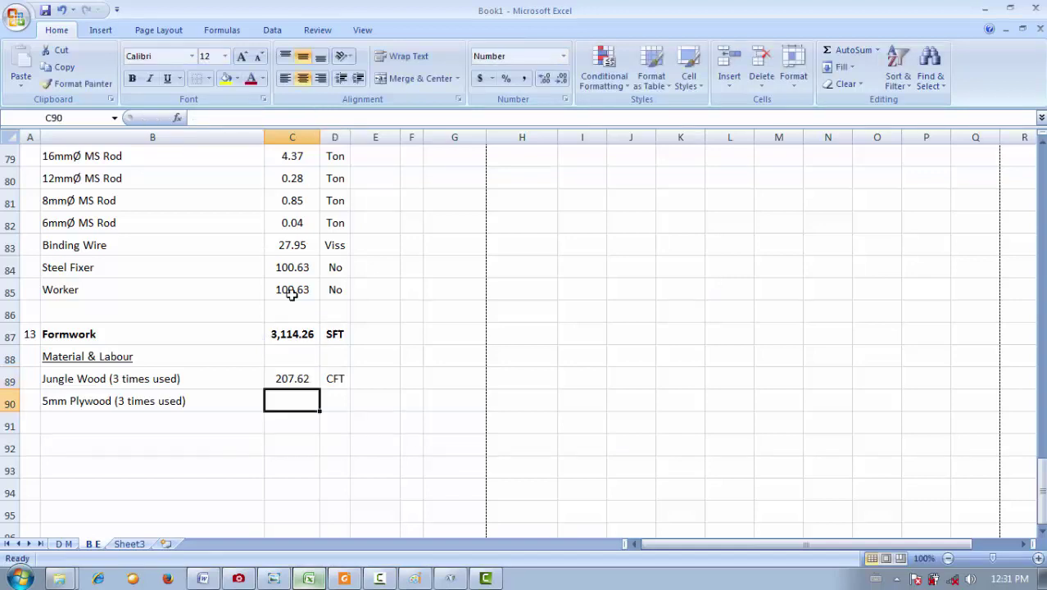
- Convert the Jungle Wood quantity to tons with the C89 formula =C87*20/100/3/50 and set its unit in D89 to Ton
{"action": "left_click", "coordinate": [294, 378]}
{"action": "left_click", "coordinate": [383, 118]}
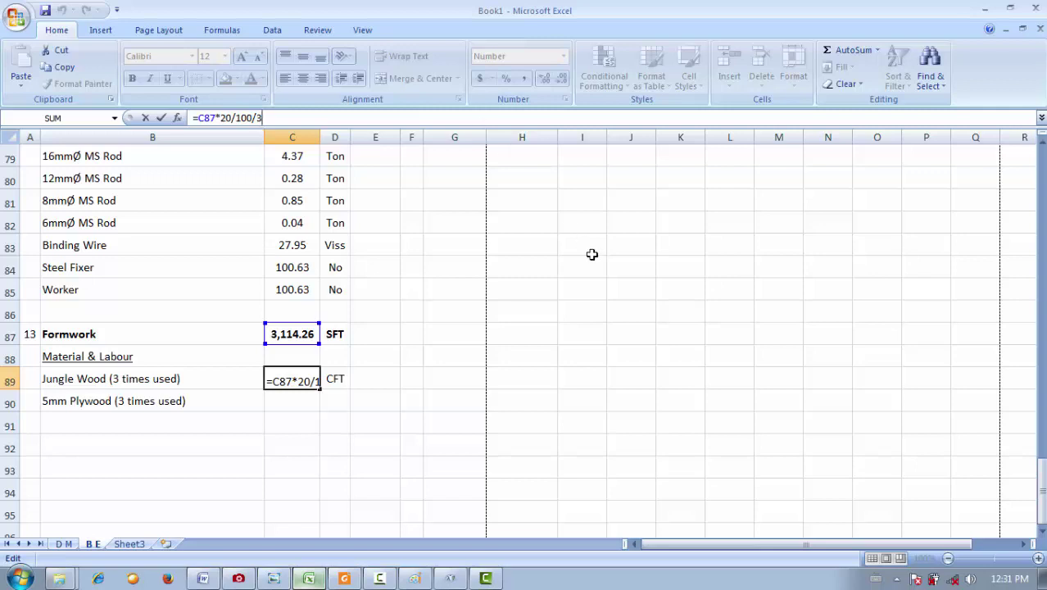
{"action": "type", "text": "/5"}
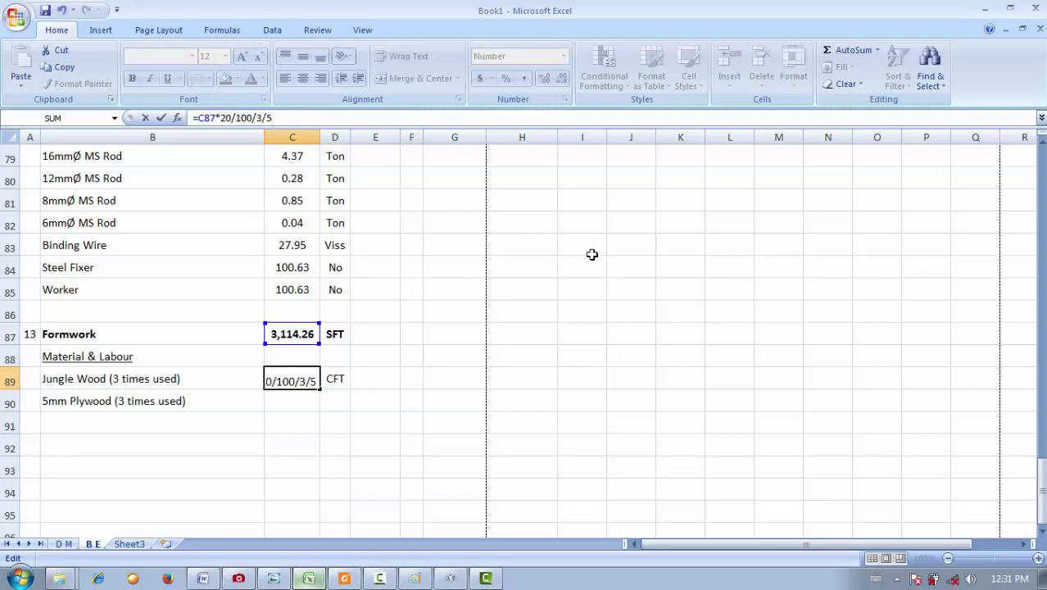
{"action": "type", "text": "0"}
{"action": "key", "text": "Return"}
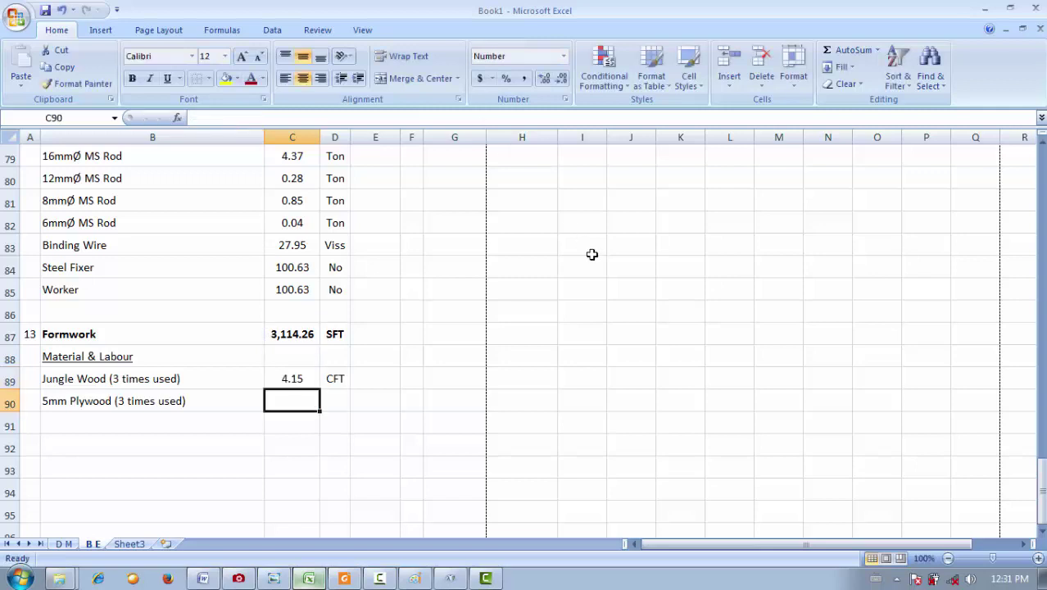
{"action": "left_click", "coordinate": [339, 378]}
{"action": "type", "text": "Ton"}
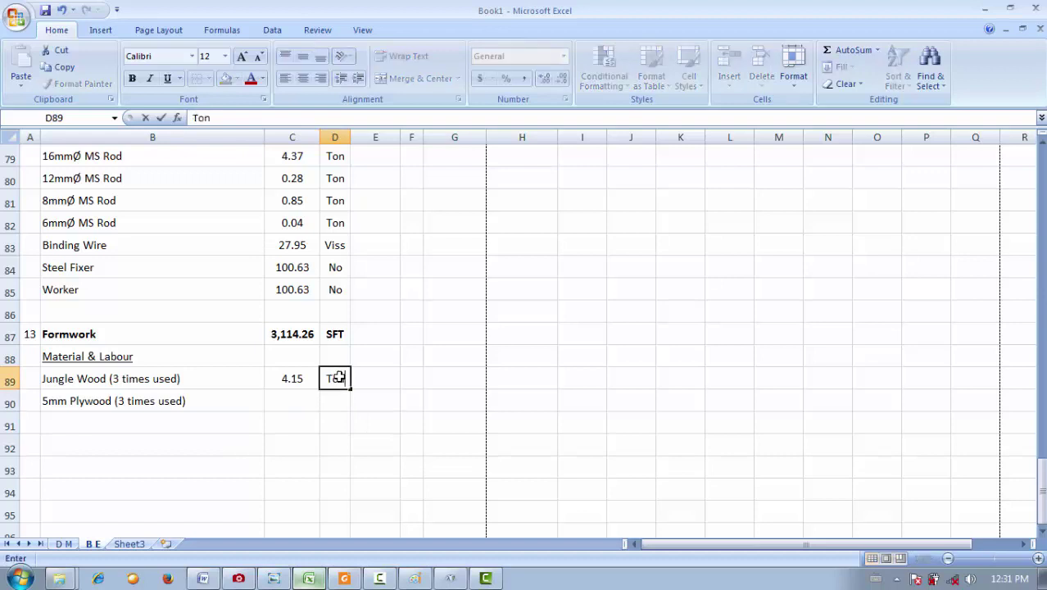
{"action": "key", "text": "Return"}
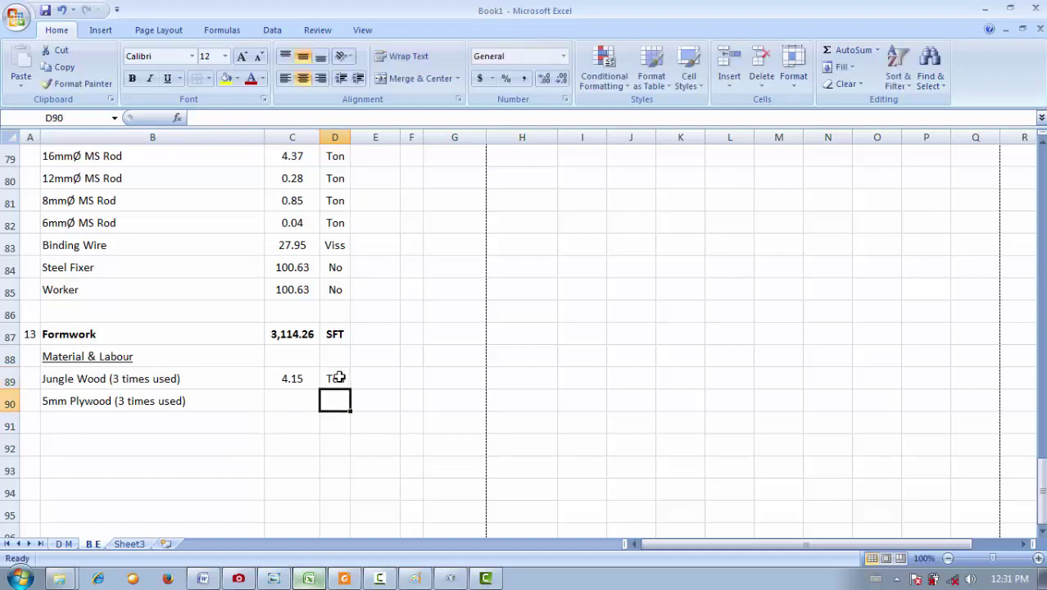
{"action": "left_click", "coordinate": [299, 335]}
{"action": "left_click", "coordinate": [283, 381]}
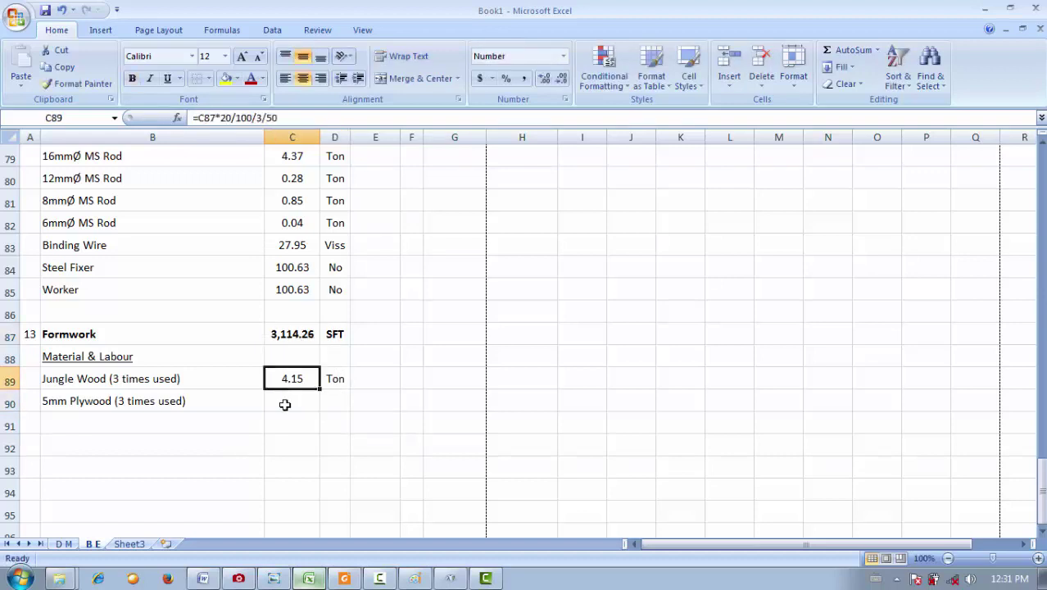
- Look up the plywood rate in the rates PDF and calculate the 5mm Plywood quantity in C90 as =C87*115/100
{"action": "left_click", "coordinate": [285, 403]}
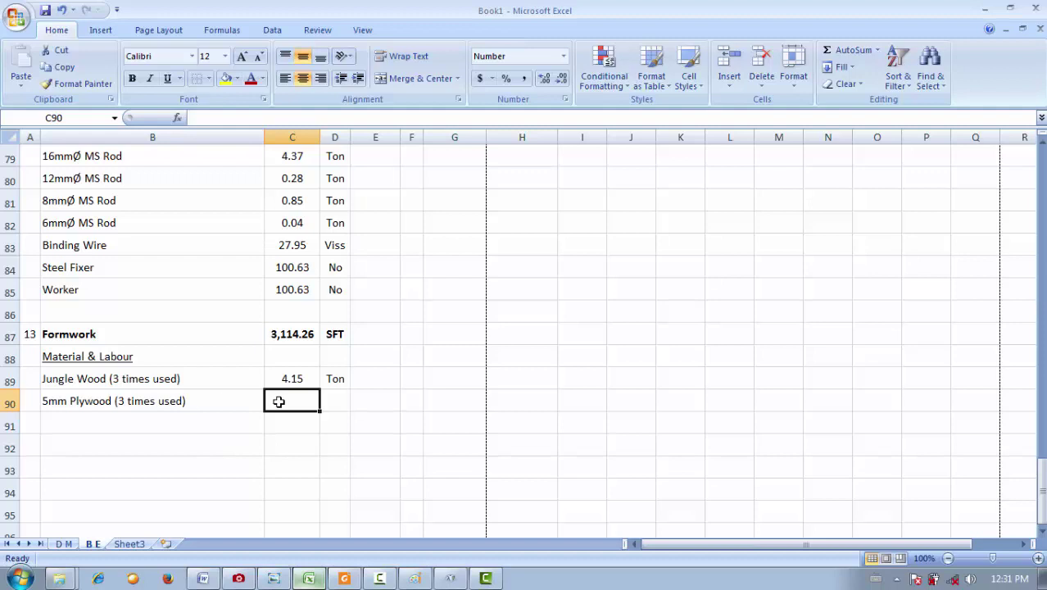
{"action": "left_click", "coordinate": [342, 577]}
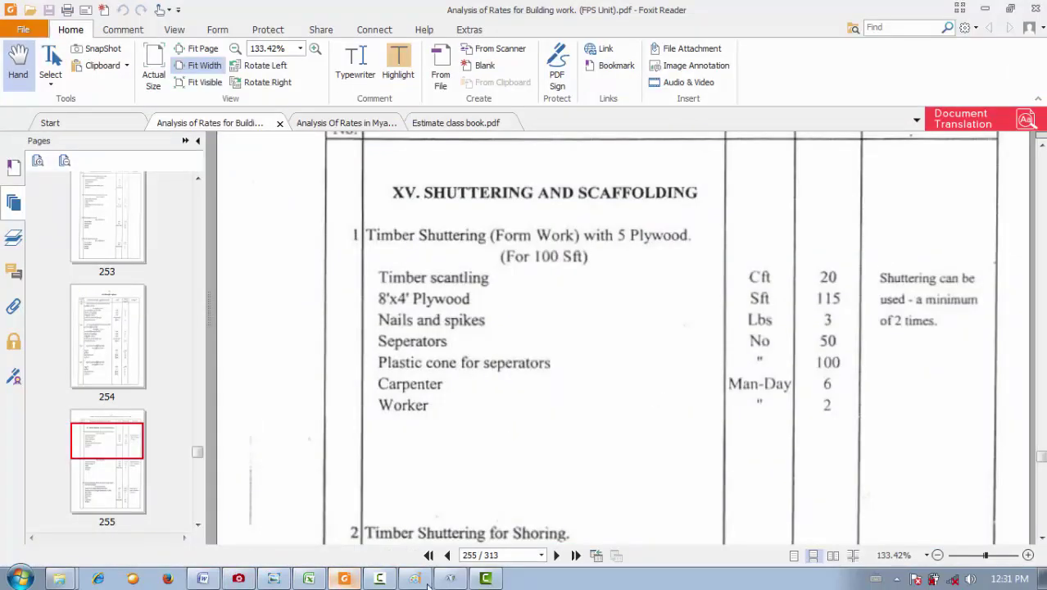
{"action": "left_click", "coordinate": [309, 578]}
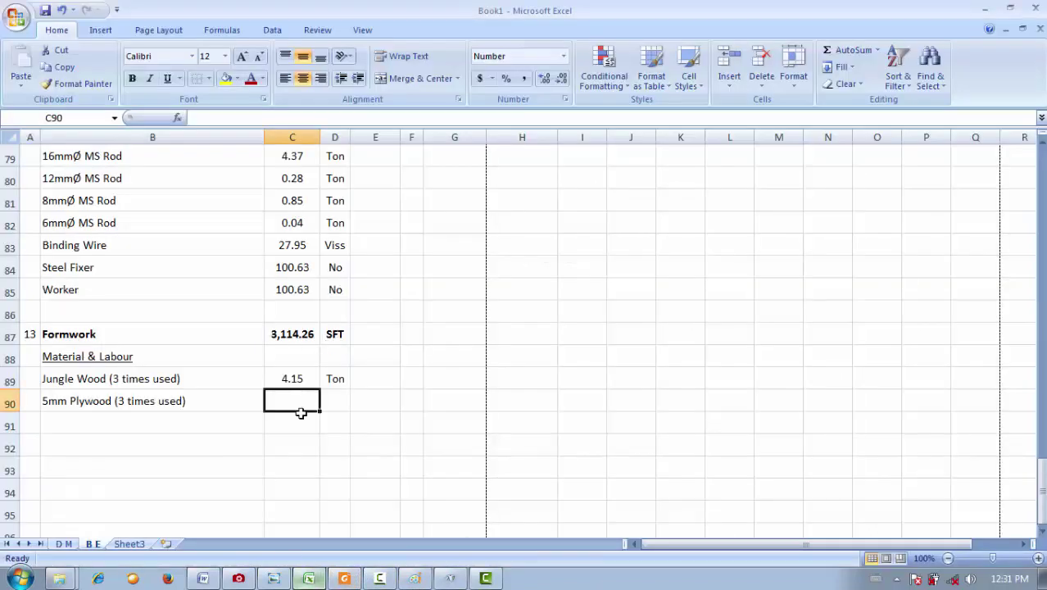
{"action": "type", "text": "="}
{"action": "left_click", "coordinate": [315, 338]}
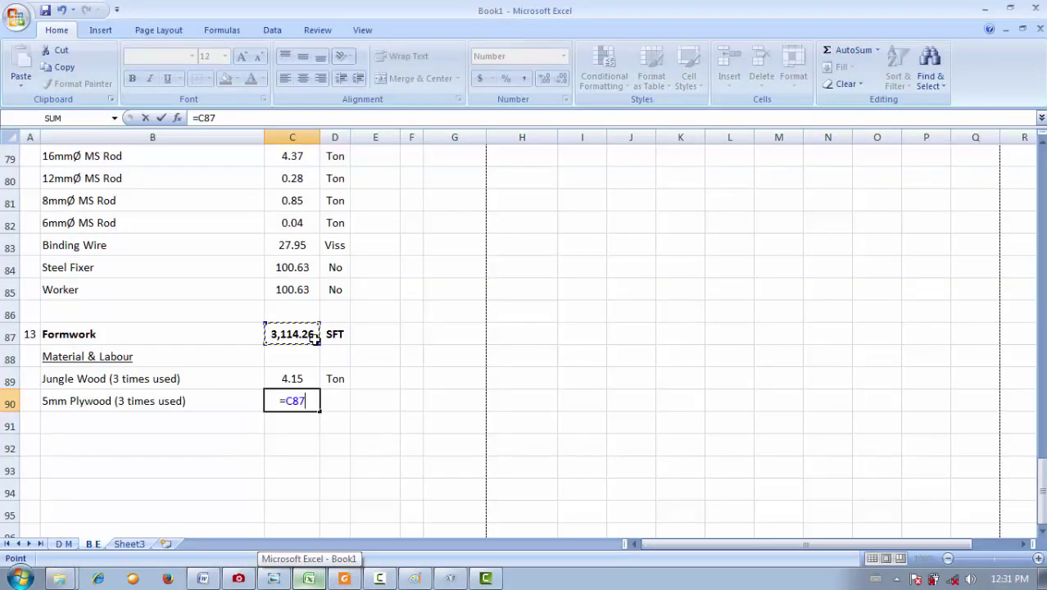
{"action": "type", "text": "*115/100"}
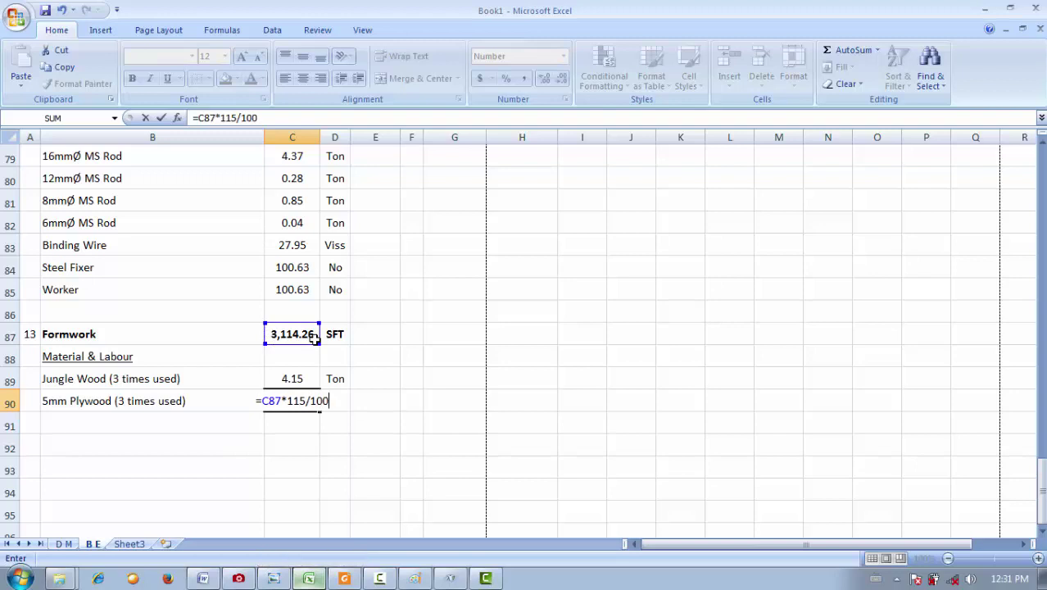
{"action": "key", "text": "Return"}
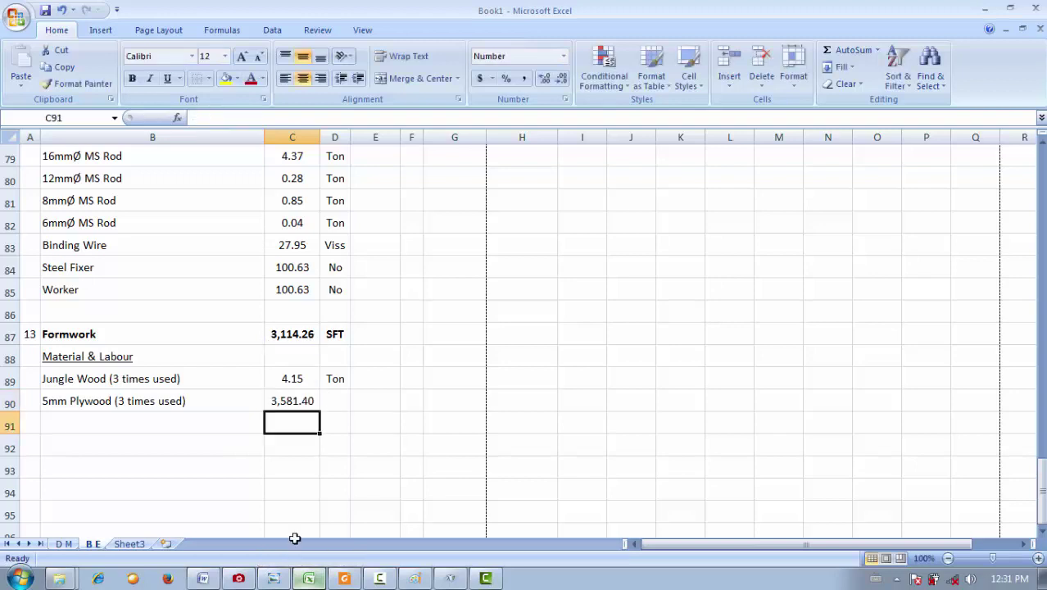
- Check the plywood unit in the rates PDF and enter SFT as the 5mm Plywood unit in D90
{"action": "left_click", "coordinate": [344, 578]}
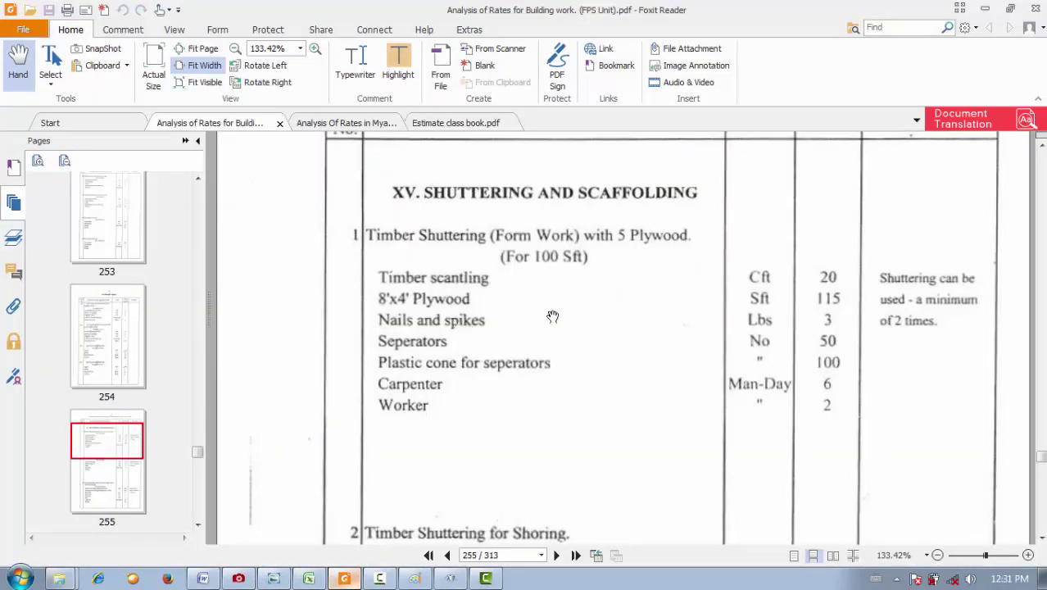
{"action": "left_click", "coordinate": [987, 7]}
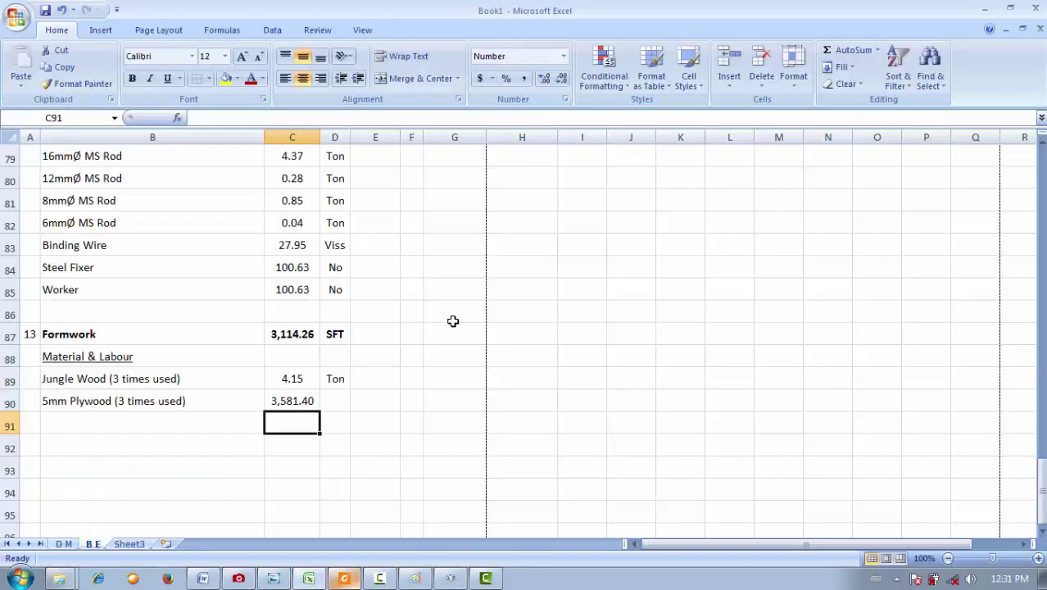
{"action": "left_click", "coordinate": [337, 402]}
{"action": "type", "text": "SFT"}
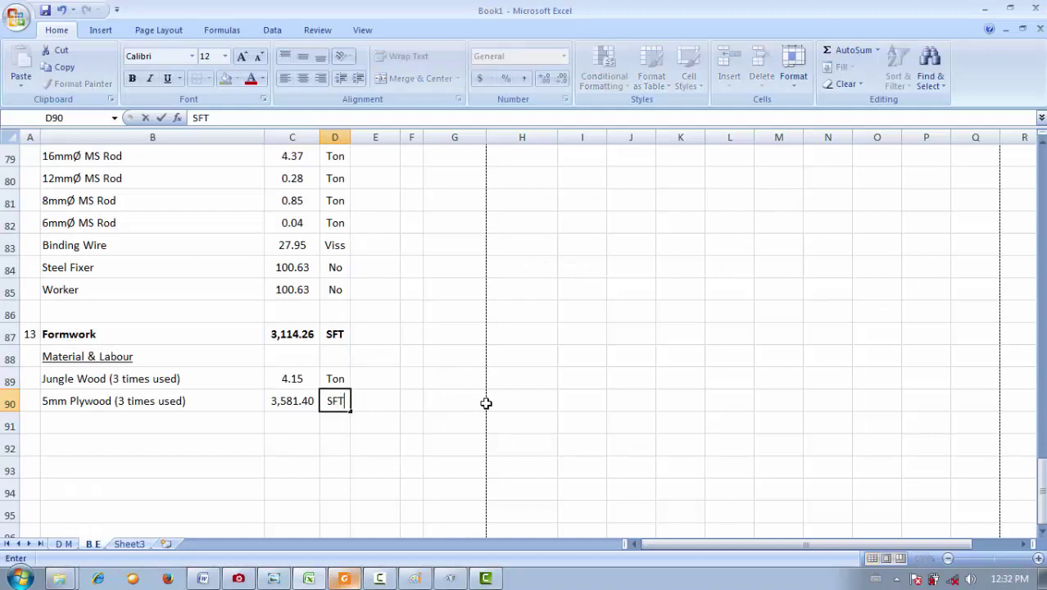
{"action": "key", "text": "Return"}
- Divide the 5mm Plywood quantity by 3 for the repeated use, making the C90 formula =C87*115/100/3
{"action": "left_click", "coordinate": [302, 400]}
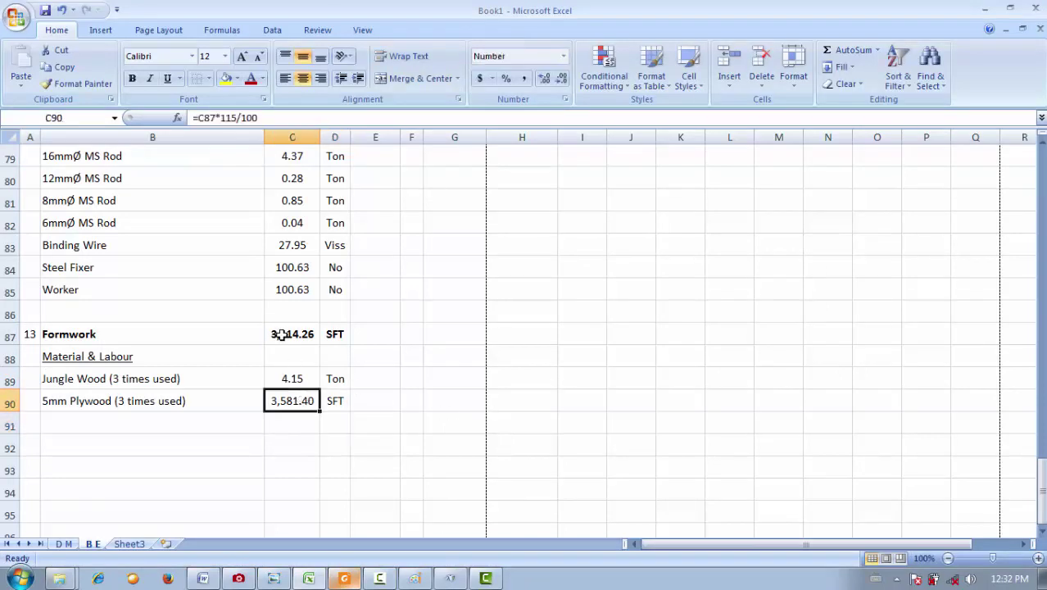
{"action": "left_click", "coordinate": [325, 111]}
{"action": "type", "text": "/"}
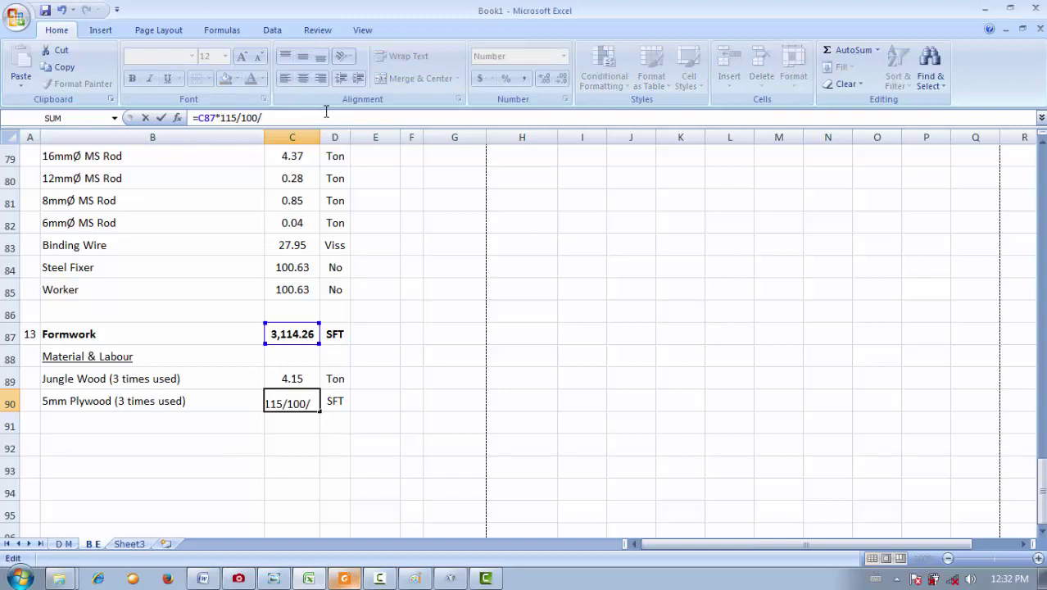
{"action": "type", "text": "3"}
{"action": "key", "text": "Return"}
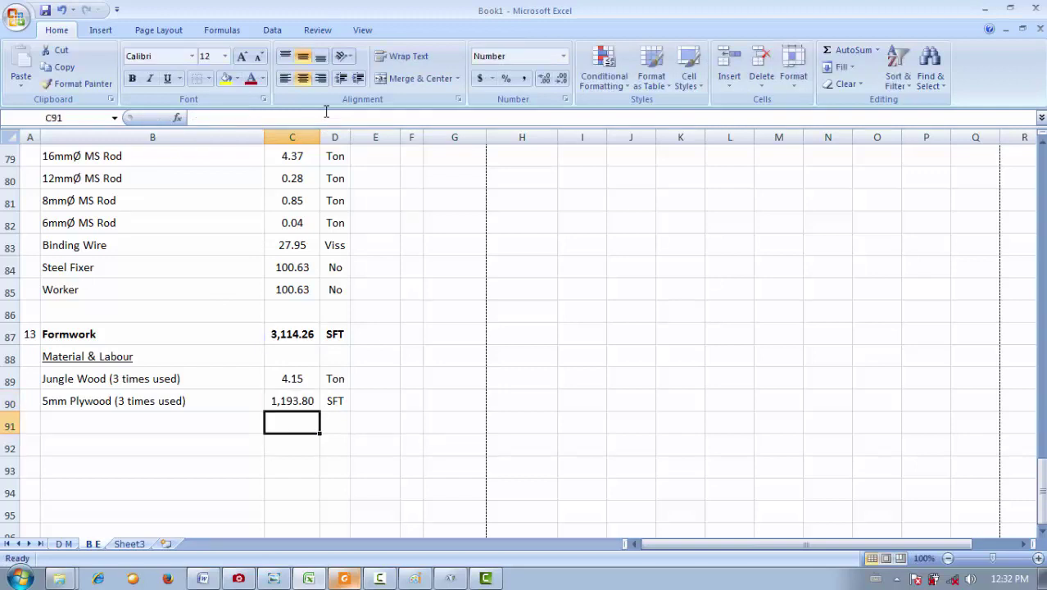
- Add a division by the sheet size (8x4) to the C90 plywood formula, declining the proposed correction and closing the help window
{"action": "left_click", "coordinate": [308, 393]}
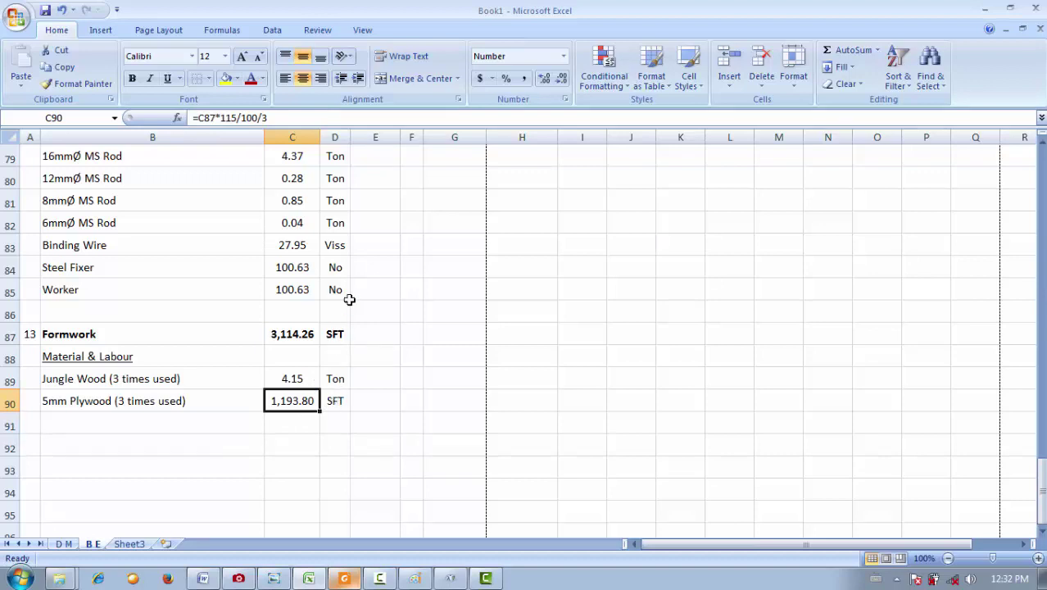
{"action": "left_click", "coordinate": [396, 118]}
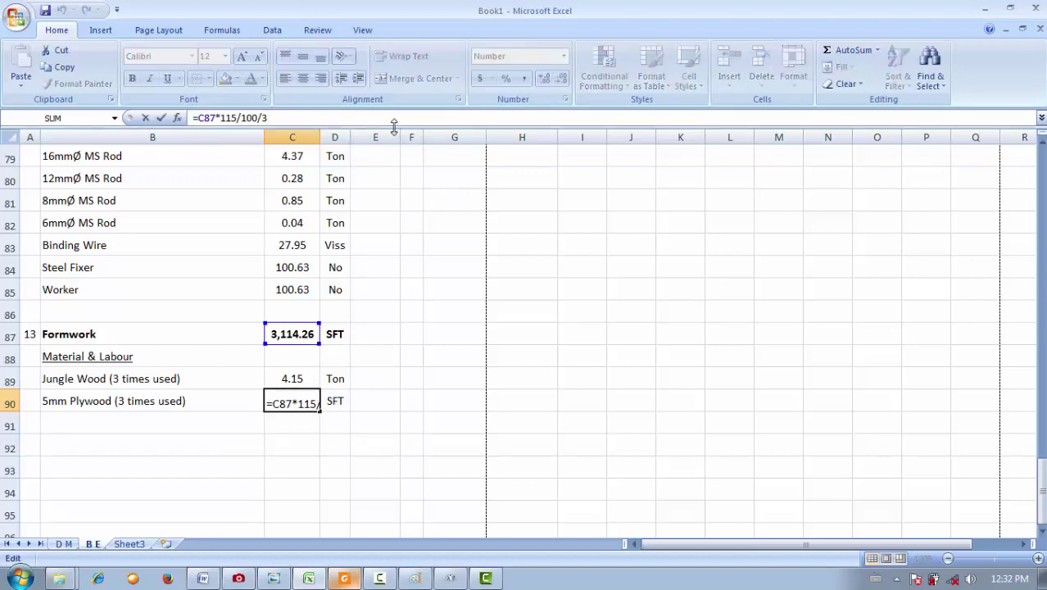
{"action": "type", "text": "/"}
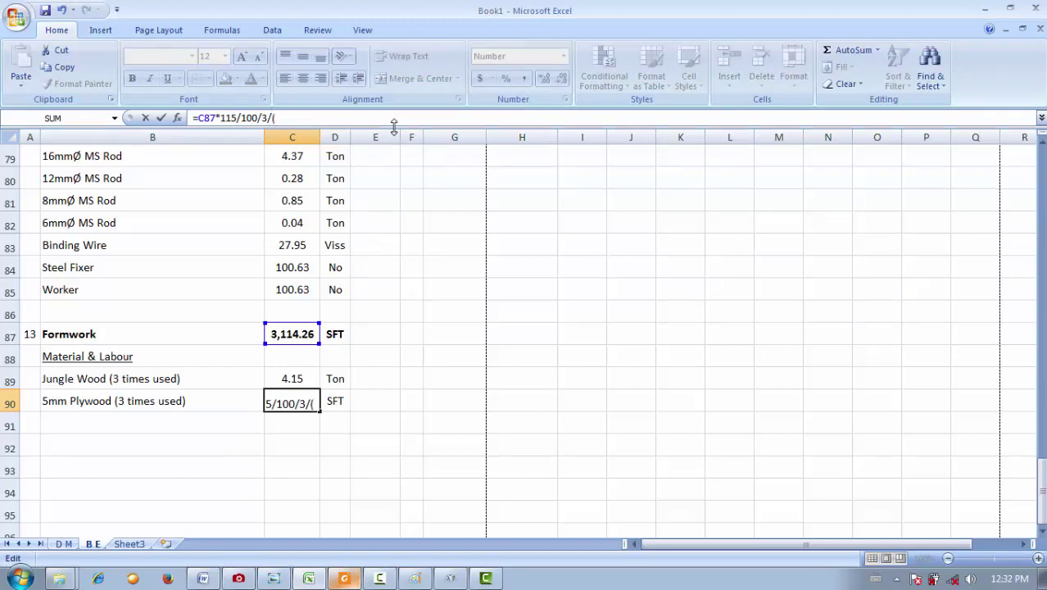
{"action": "type", "text": "(8x"}
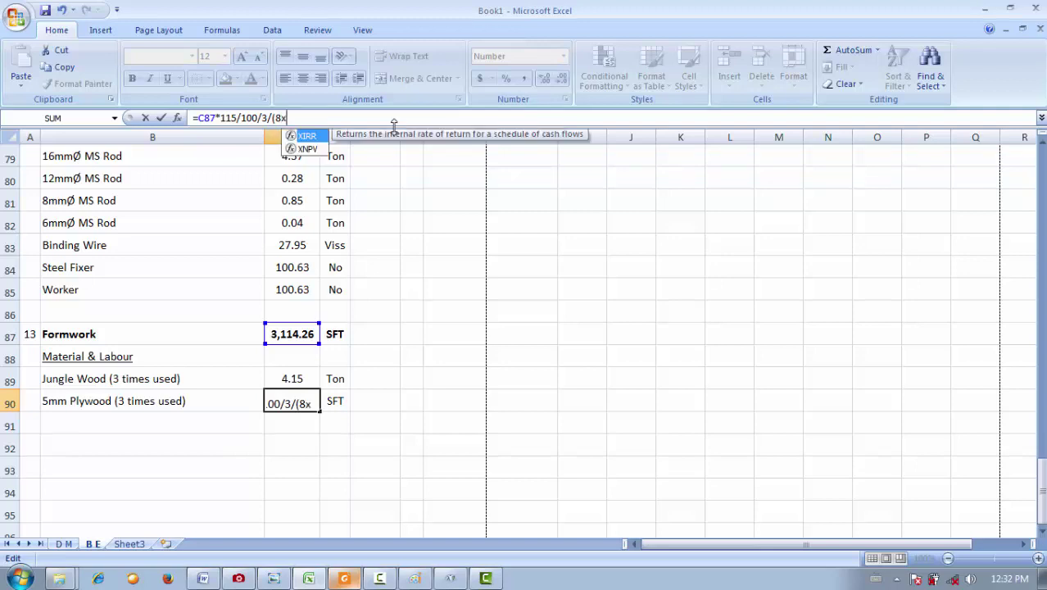
{"action": "type", "text": "4)"}
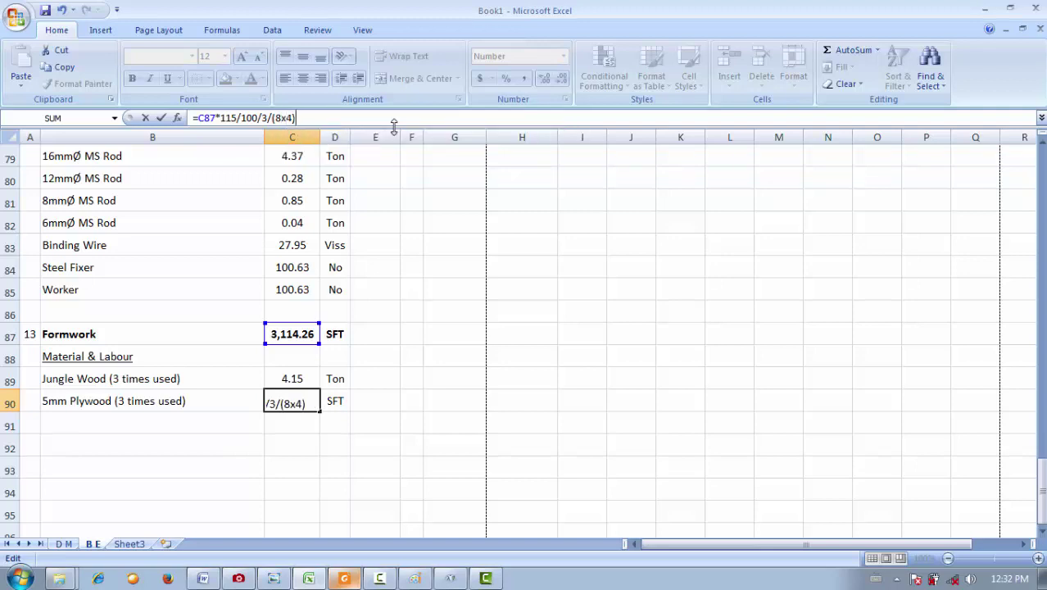
{"action": "key", "text": "Return"}
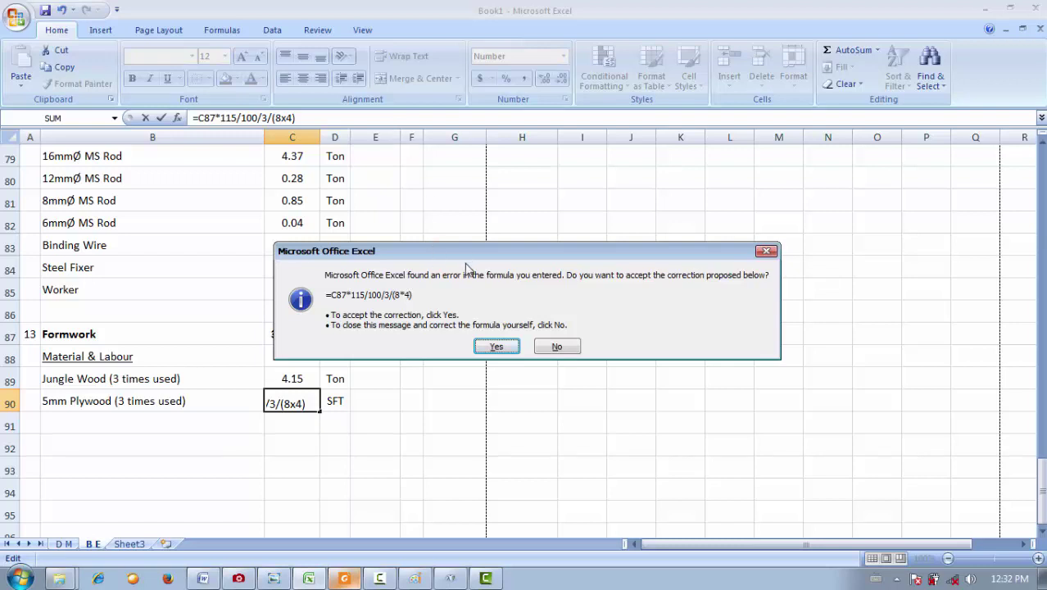
{"action": "left_click", "coordinate": [544, 347]}
{"action": "left_click", "coordinate": [557, 343]}
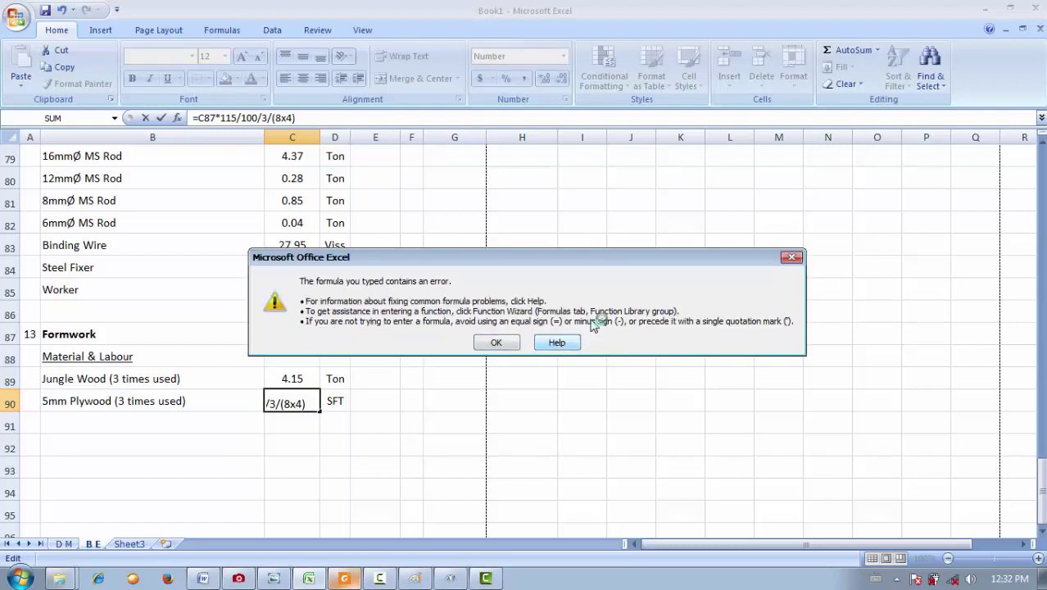
{"action": "left_click", "coordinate": [791, 258]}
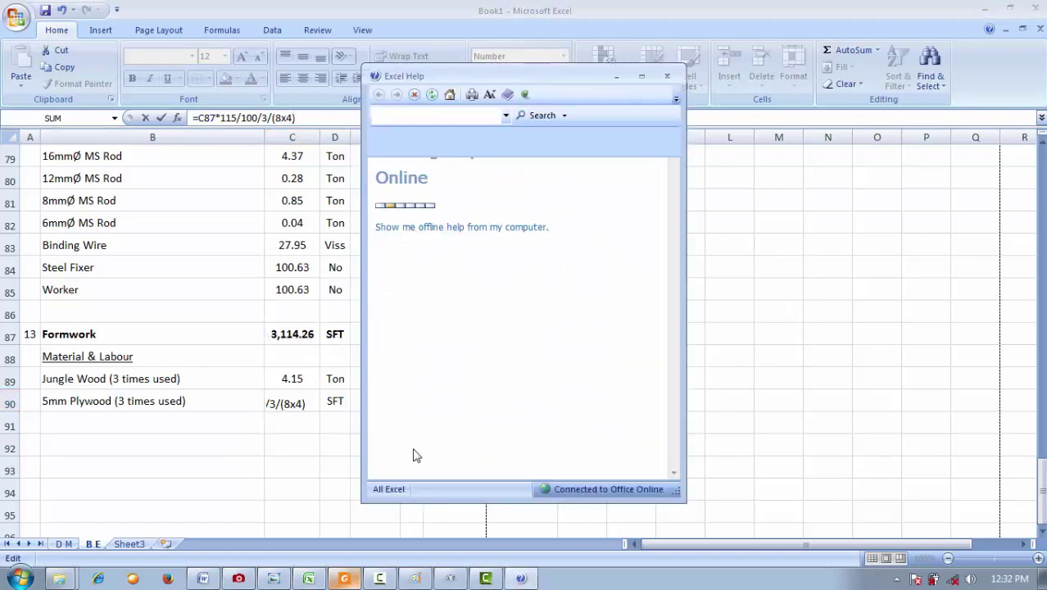
{"action": "left_click", "coordinate": [667, 76]}
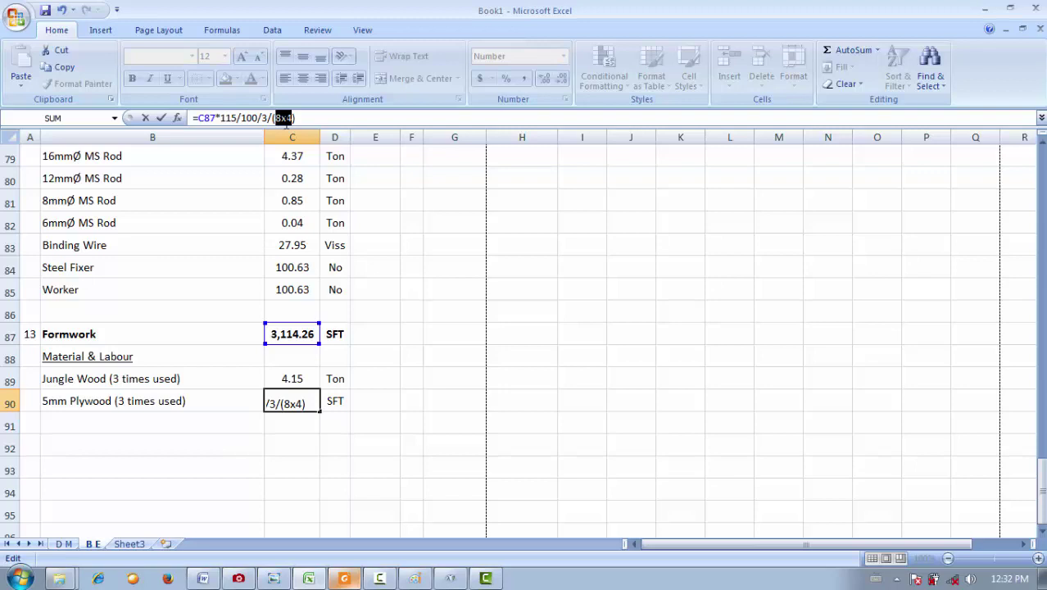
- Replace the x with a multiplication sign so the C90 formula reads =C87*115/100/3/(8*4)
{"action": "left_click", "coordinate": [286, 119]}
{"action": "key", "text": "BackSpace"}
{"action": "type", "text": "*"}
{"action": "key", "text": "Return"}
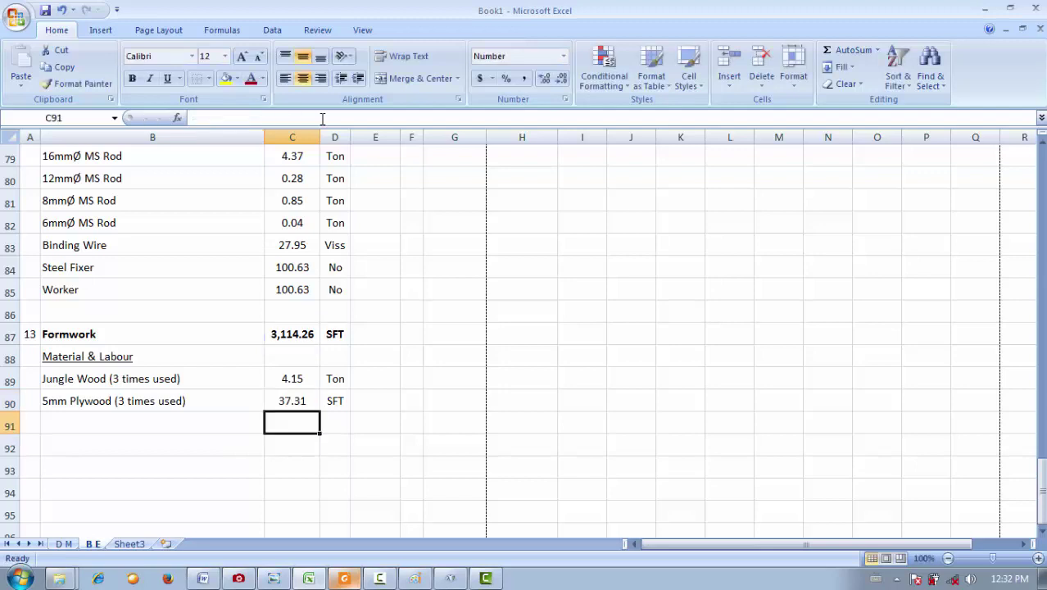
{"action": "left_click", "coordinate": [310, 407]}
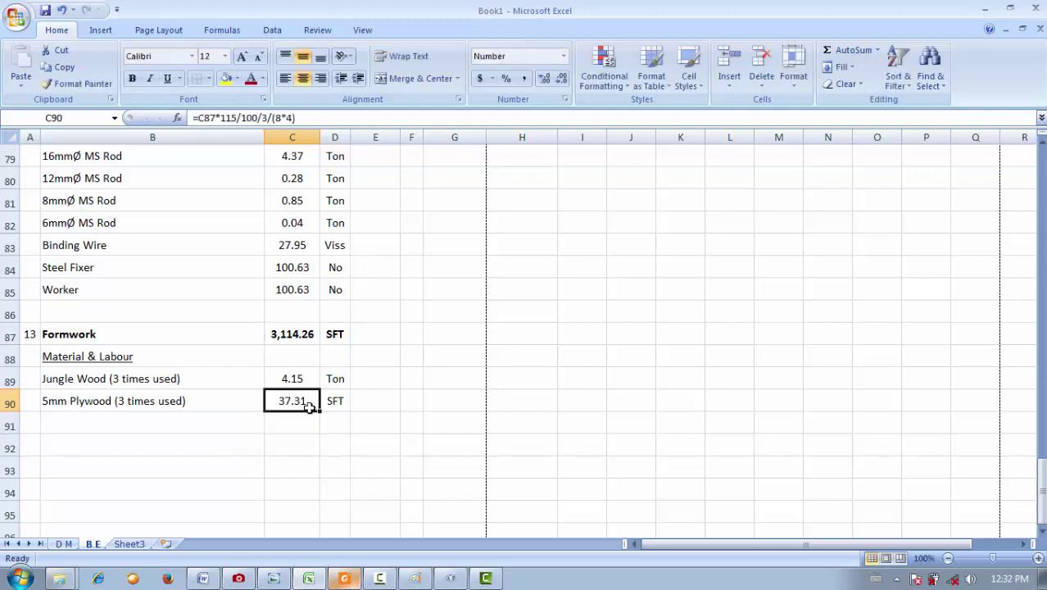
- Set the 5mm Plywood unit in D90 to Sheet
{"action": "left_click", "coordinate": [338, 402]}
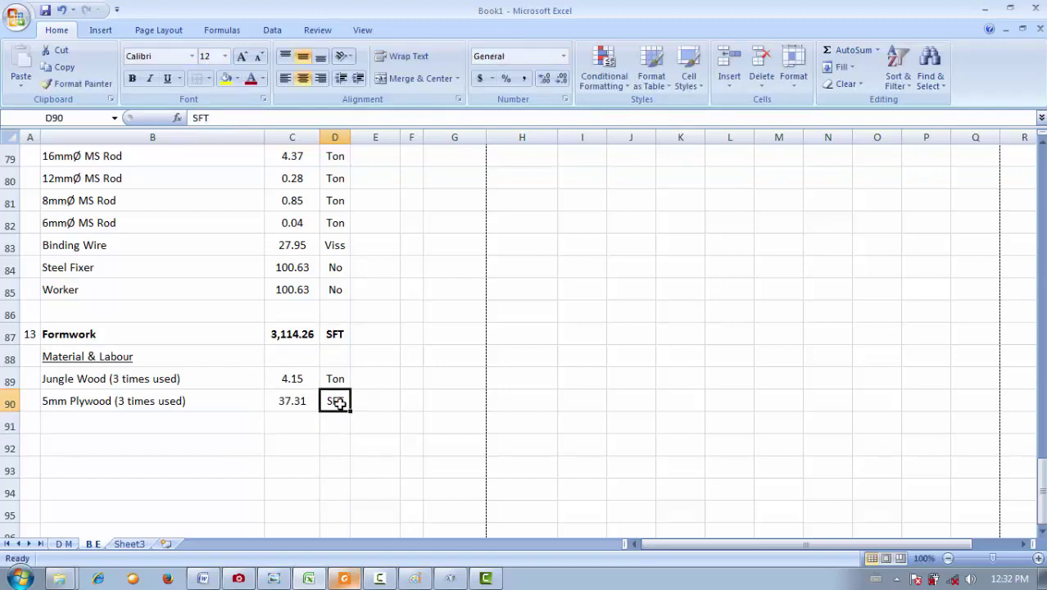
{"action": "type", "text": "Sheet"}
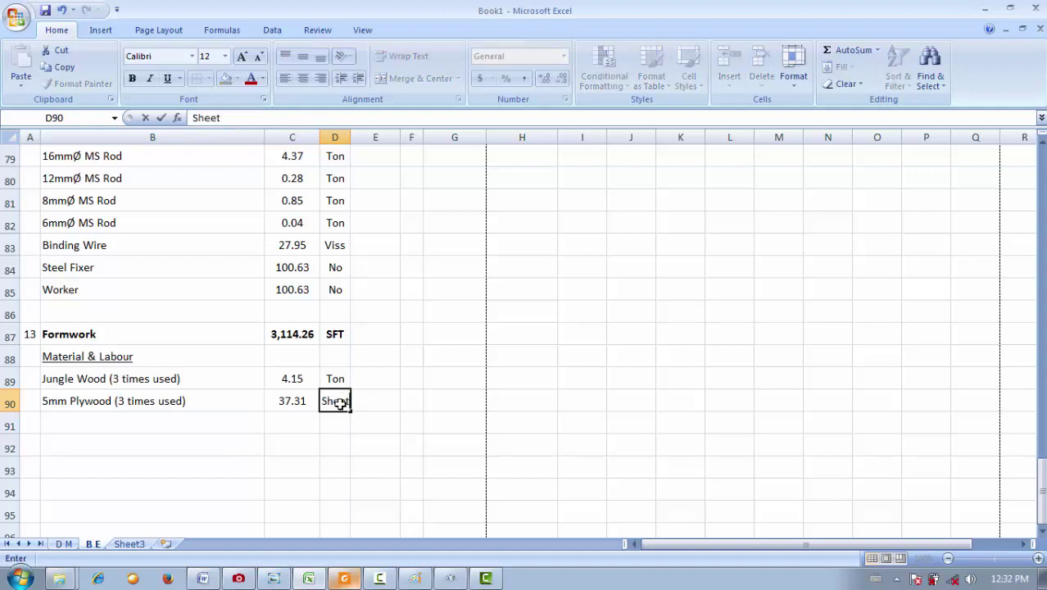
{"action": "key", "text": "Return"}
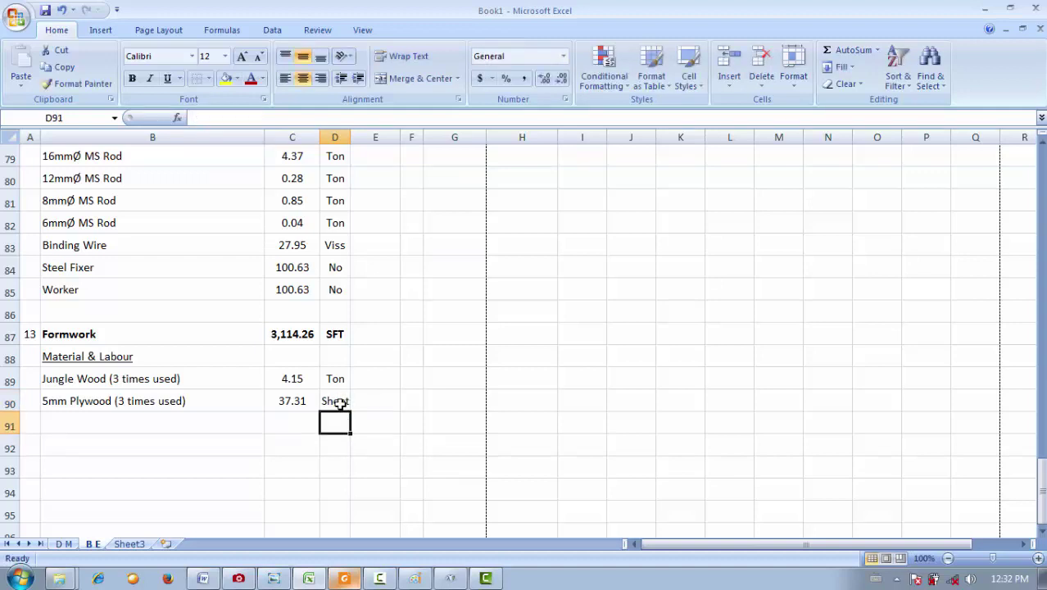
{"action": "left_click", "coordinate": [332, 379]}
{"action": "left_click", "coordinate": [290, 379]}
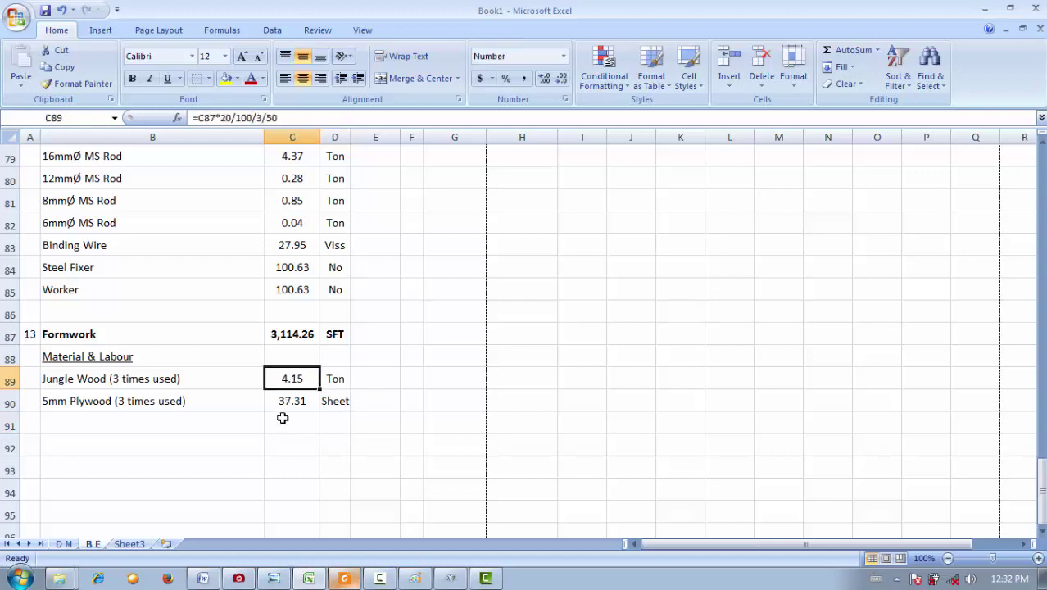
{"action": "left_click", "coordinate": [274, 394]}
{"action": "left_click", "coordinate": [144, 402]}
{"action": "left_click", "coordinate": [332, 402]}
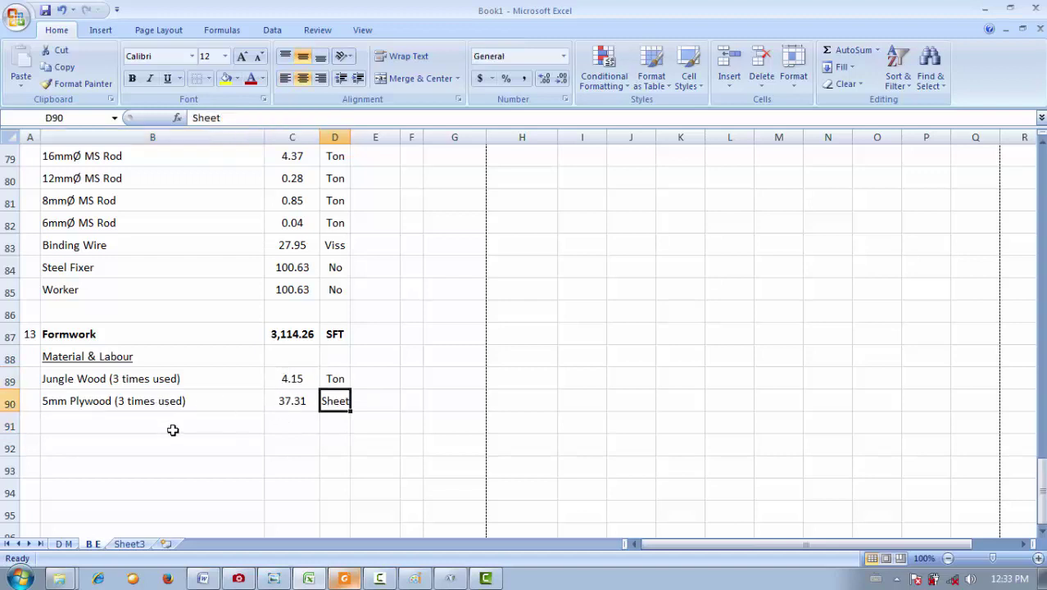
{"action": "left_click", "coordinate": [109, 434]}
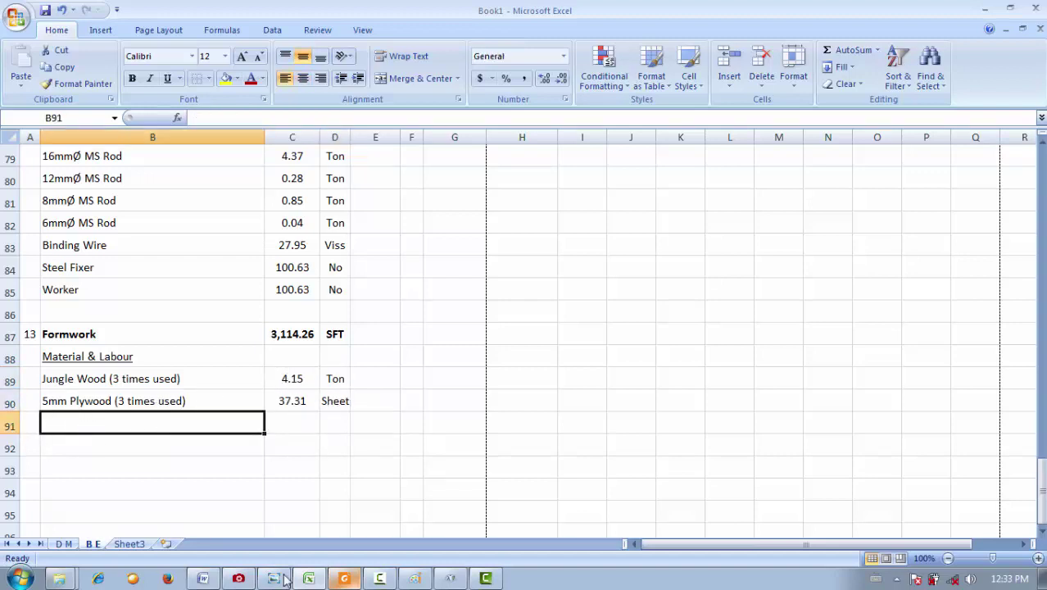
- Check the next Formwork item in the Analysis of Rates PDF and enter Nail in B91 of the B E sheet
{"action": "left_click", "coordinate": [344, 578]}
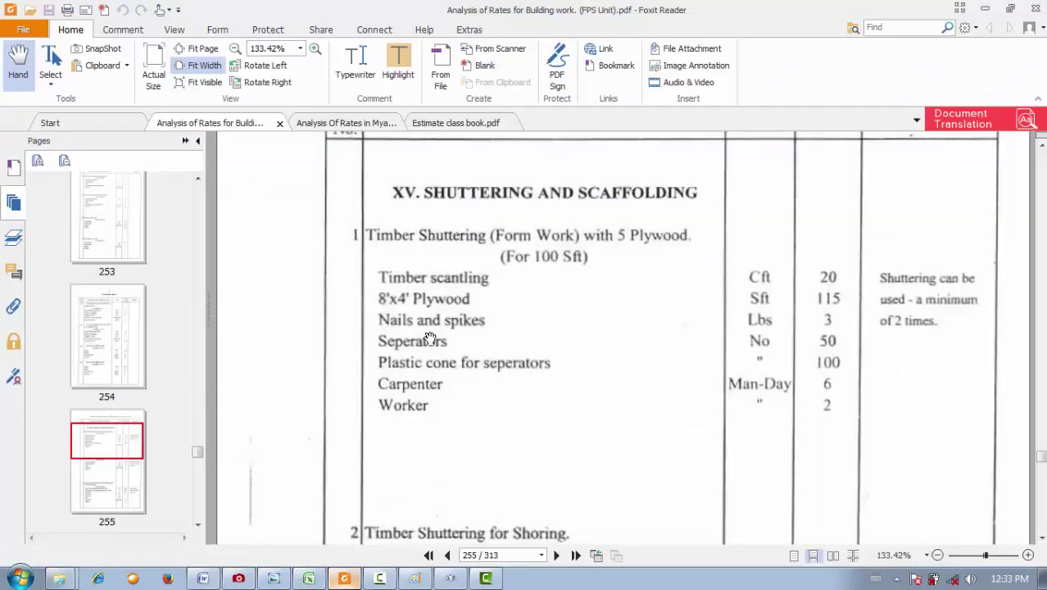
{"action": "left_click", "coordinate": [307, 578]}
{"action": "type", "text": "nail"}
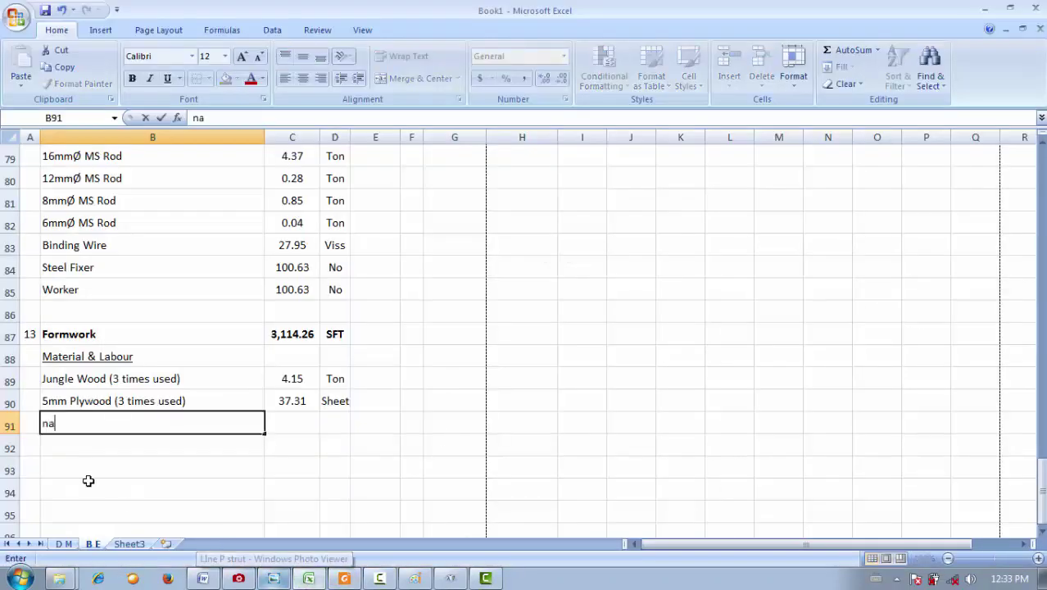
{"action": "key", "text": "BackSpace"}
{"action": "key", "text": "BackSpace"}
{"action": "key", "text": "BackSpace"}
{"action": "key", "text": "BackSpace"}
{"action": "type", "text": "Na"}
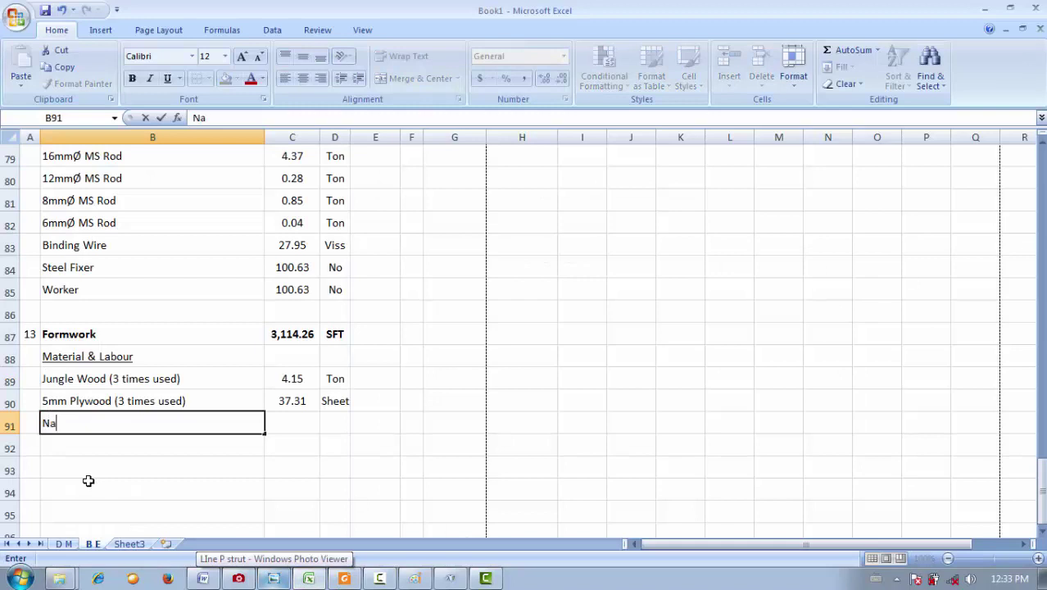
{"action": "type", "text": "il"}
{"action": "key", "text": "Tab"}
- Look up the nail rate in the PDF and calculate the Nail quantity in C91 with =C87*3/100/3.6
{"action": "left_click", "coordinate": [343, 578]}
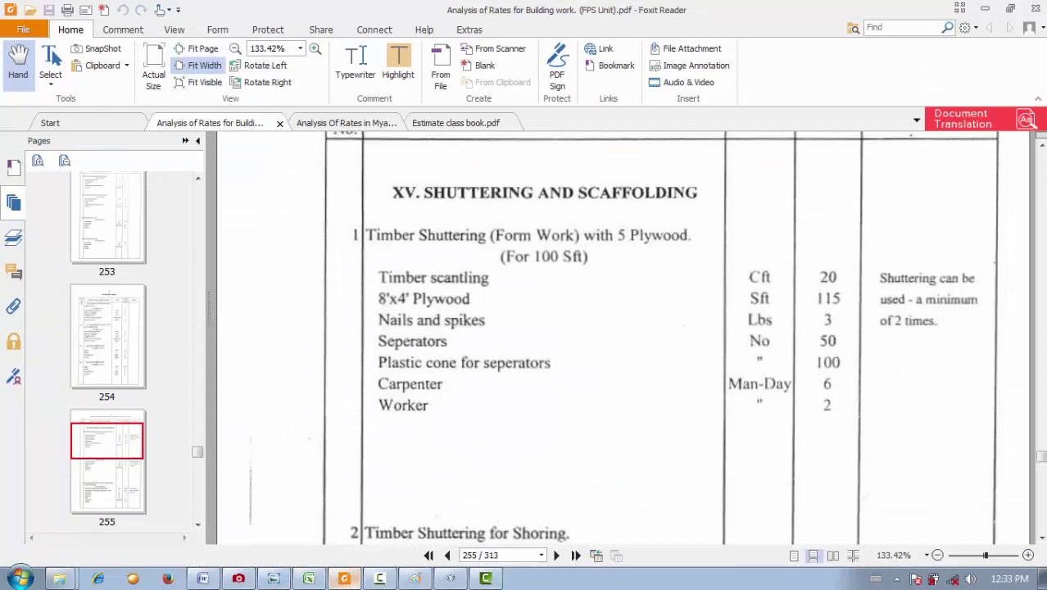
{"action": "left_click", "coordinate": [309, 579]}
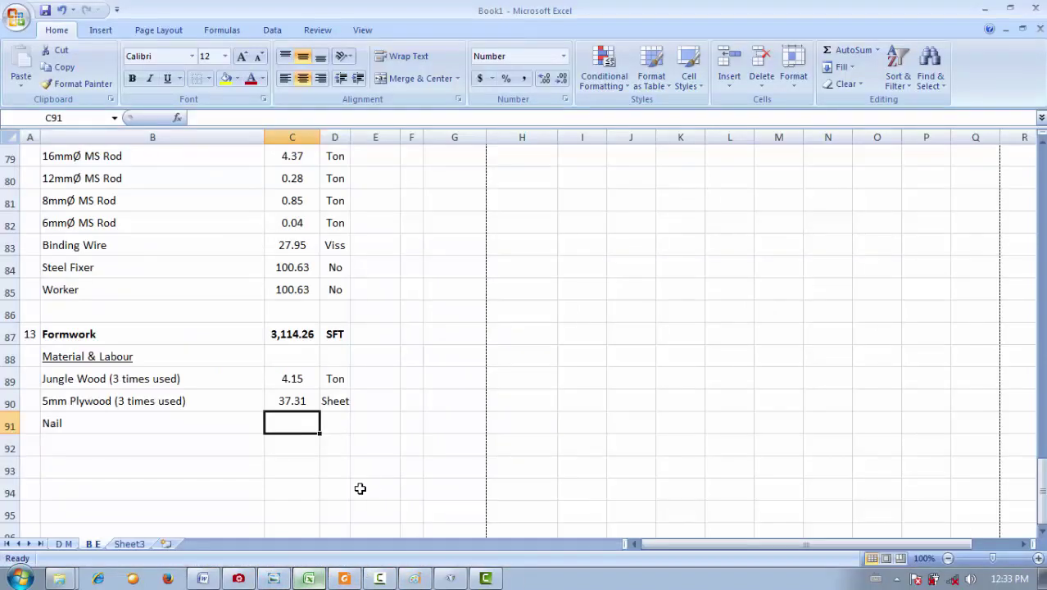
{"action": "type", "text": "="}
{"action": "left_click", "coordinate": [281, 339]}
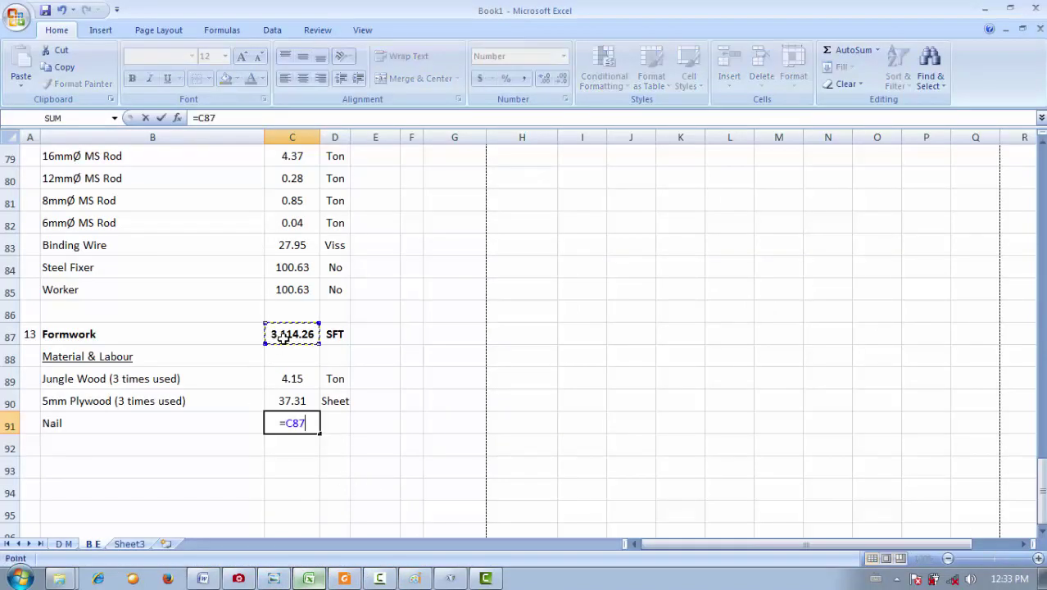
{"action": "type", "text": "*3/"}
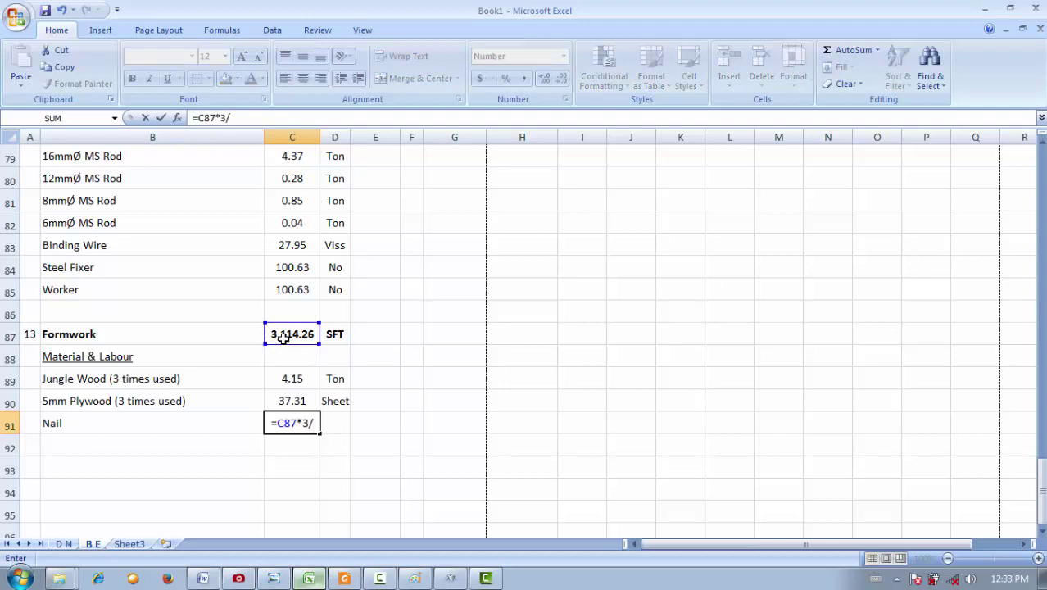
{"action": "type", "text": "100"}
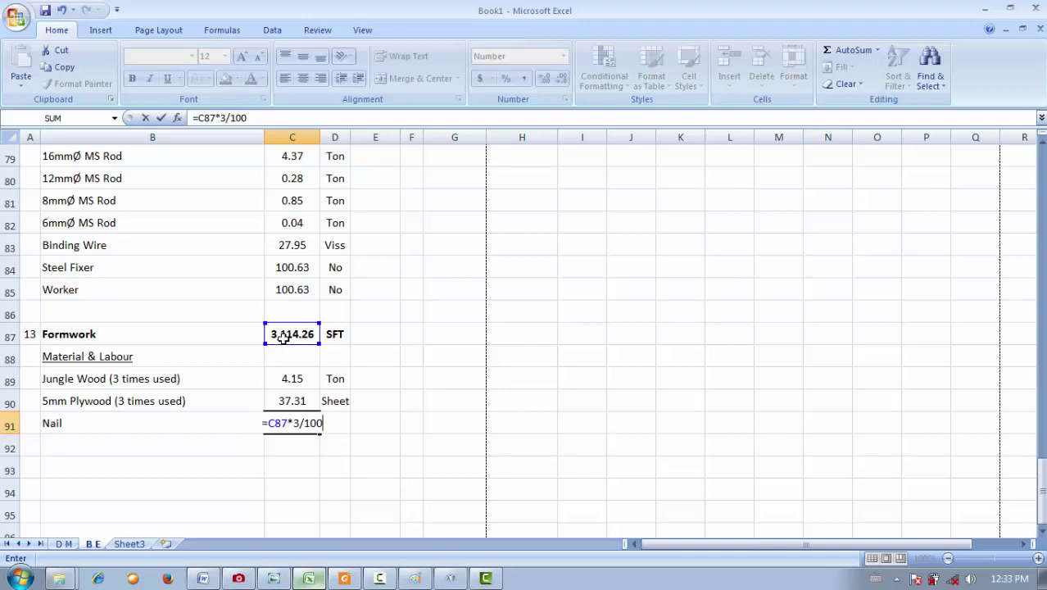
{"action": "type", "text": "/3.6"}
{"action": "key", "text": "Return"}
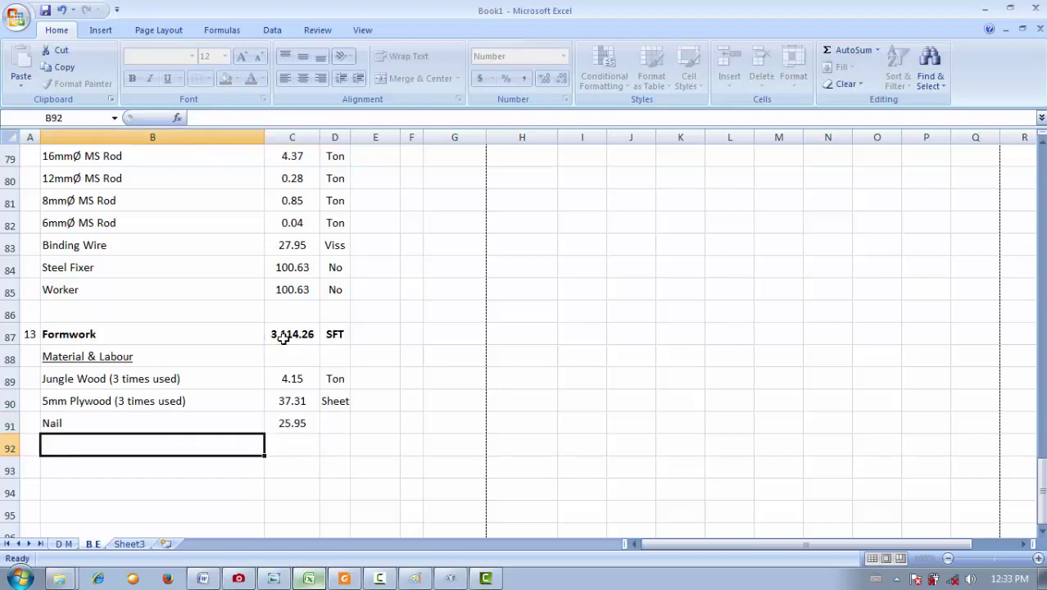
- Set the Nail unit in D91 to Viss
{"action": "left_click", "coordinate": [291, 416]}
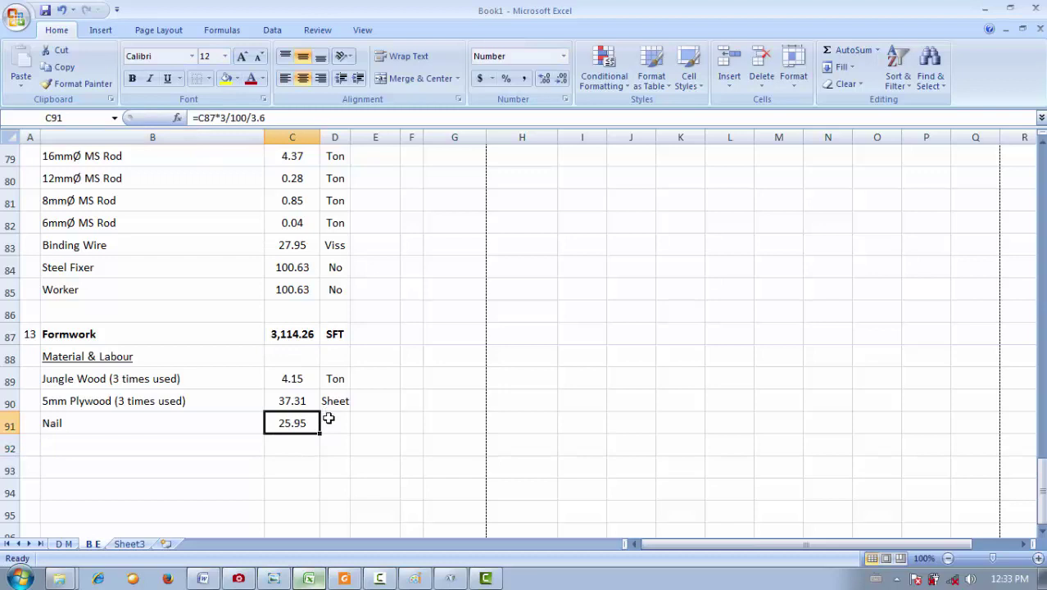
{"action": "left_click", "coordinate": [327, 418]}
{"action": "type", "text": "Viss"}
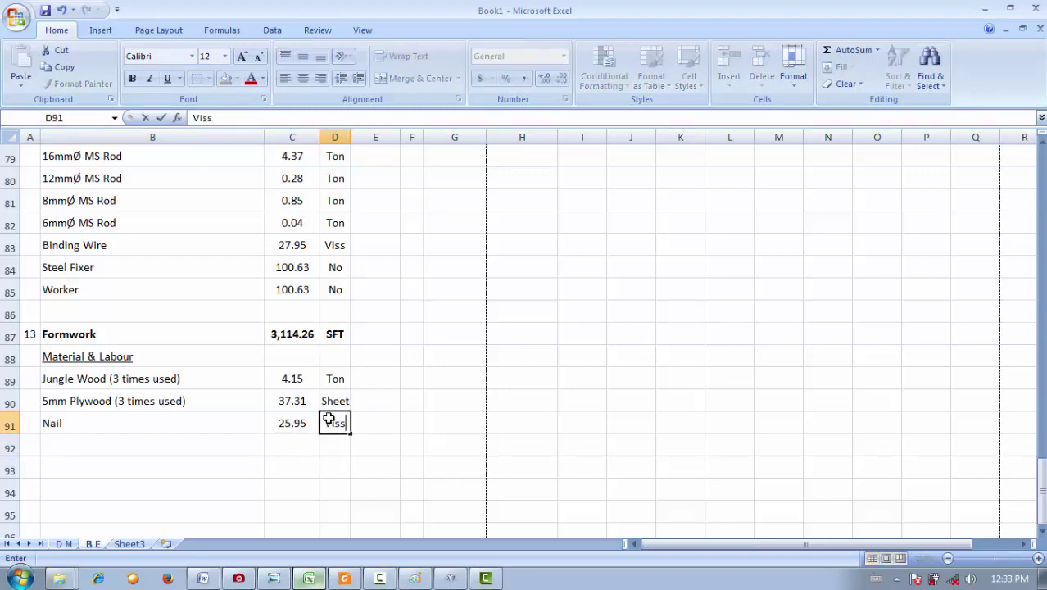
{"action": "key", "text": "Return"}
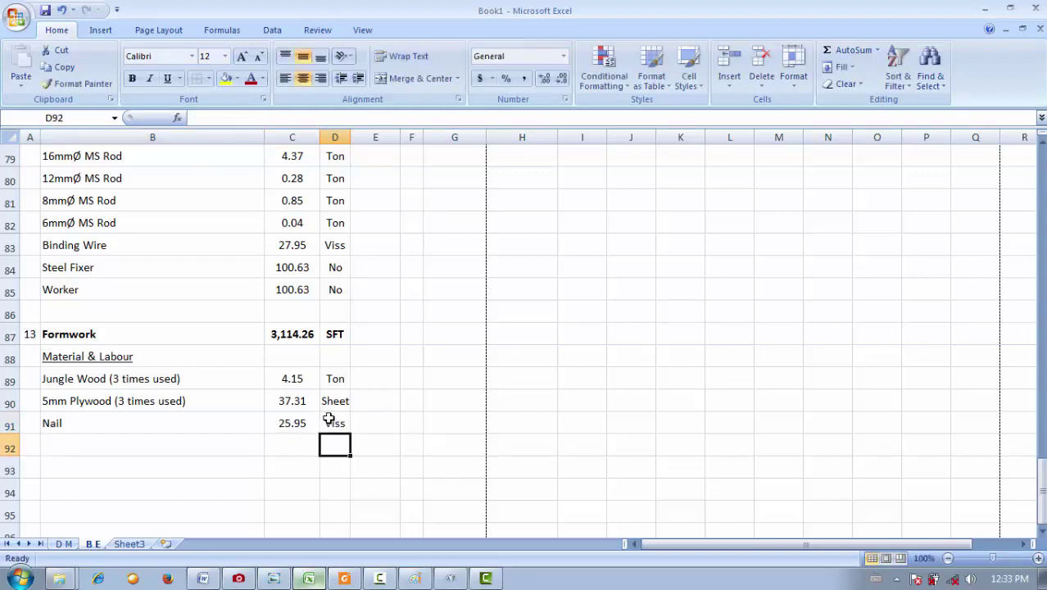
- Check the labour items under Timber Shuttering in the PDF and enter Carpenter in B92
{"action": "left_click", "coordinate": [219, 452]}
{"action": "left_click", "coordinate": [344, 578]}
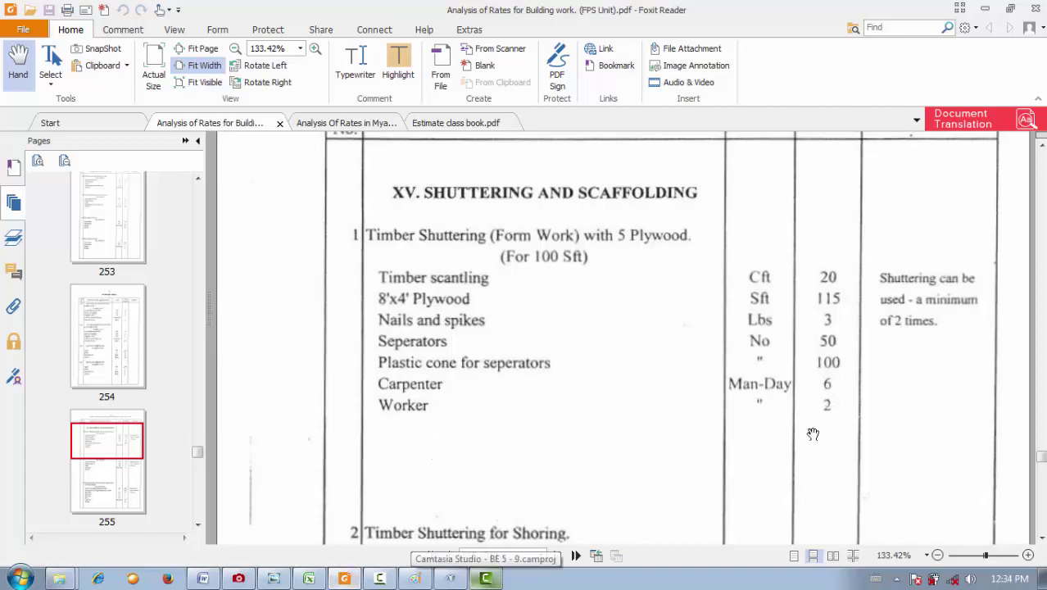
{"action": "left_click", "coordinate": [344, 578]}
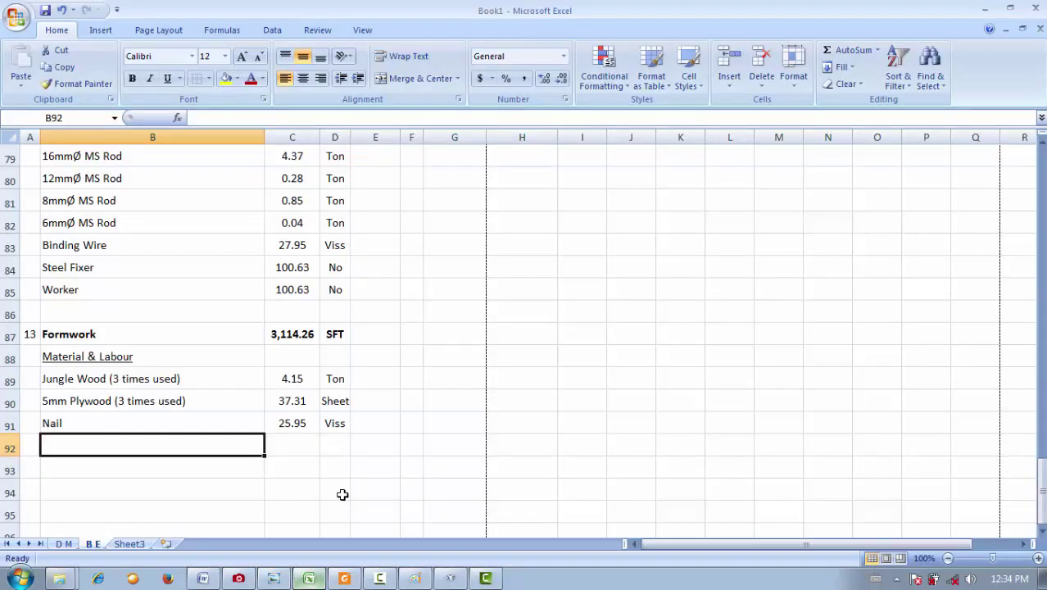
{"action": "type", "text": "Carpen"}
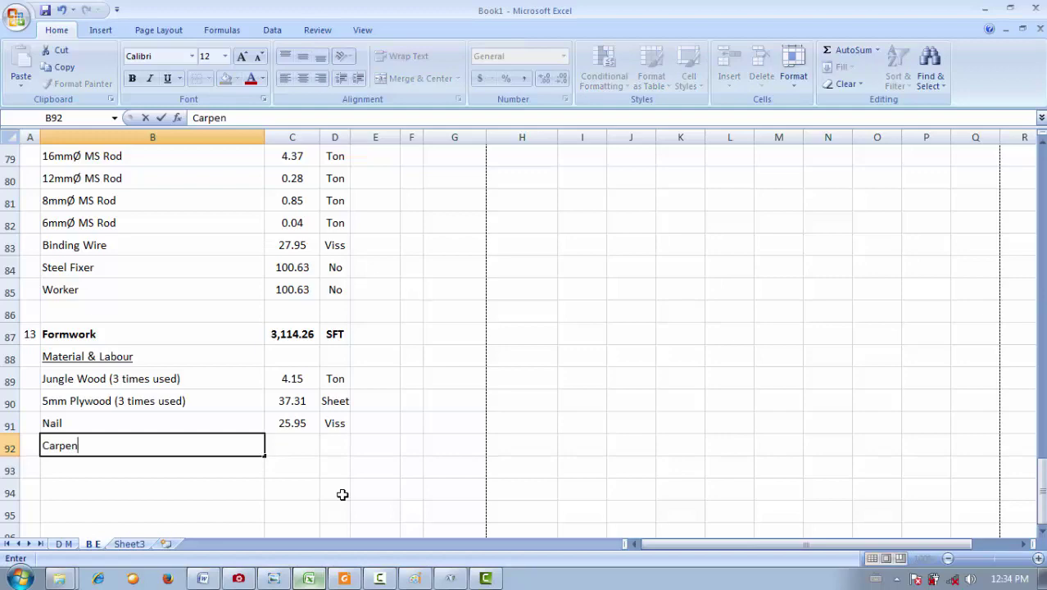
{"action": "type", "text": "ter"}
{"action": "key", "text": "Tab"}
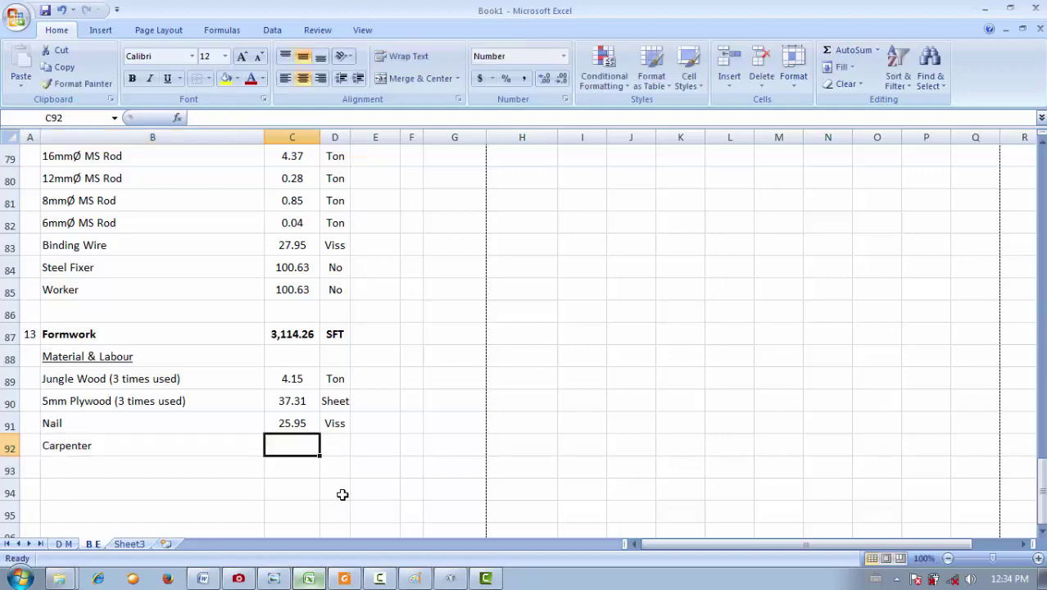
- Look up the carpenter rate in the PDF and calculate the Carpenter quantity in C92 with =C87*6/100
{"action": "left_click", "coordinate": [335, 579]}
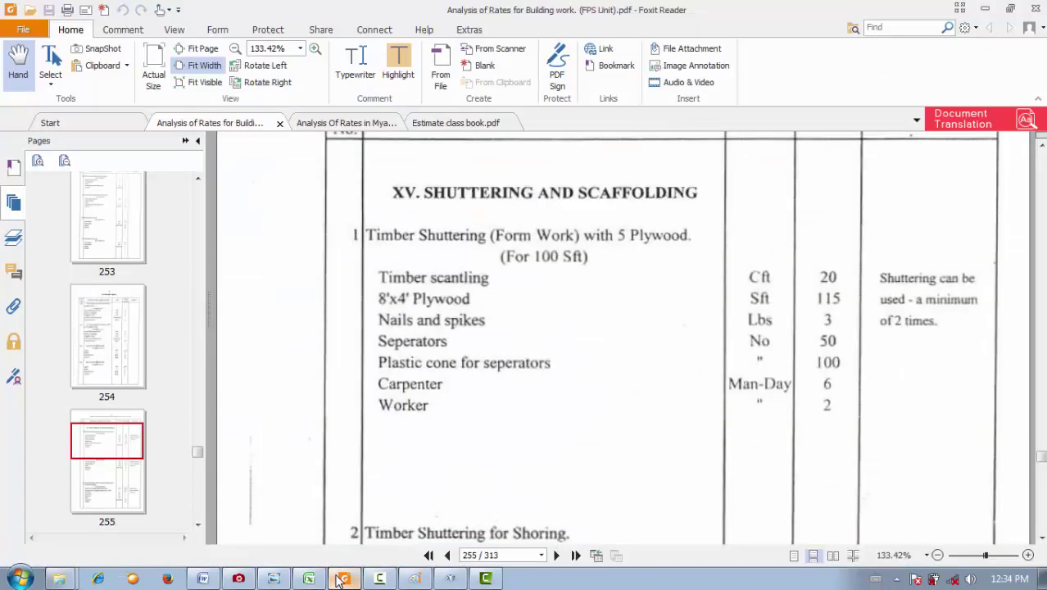
{"action": "left_click", "coordinate": [310, 579]}
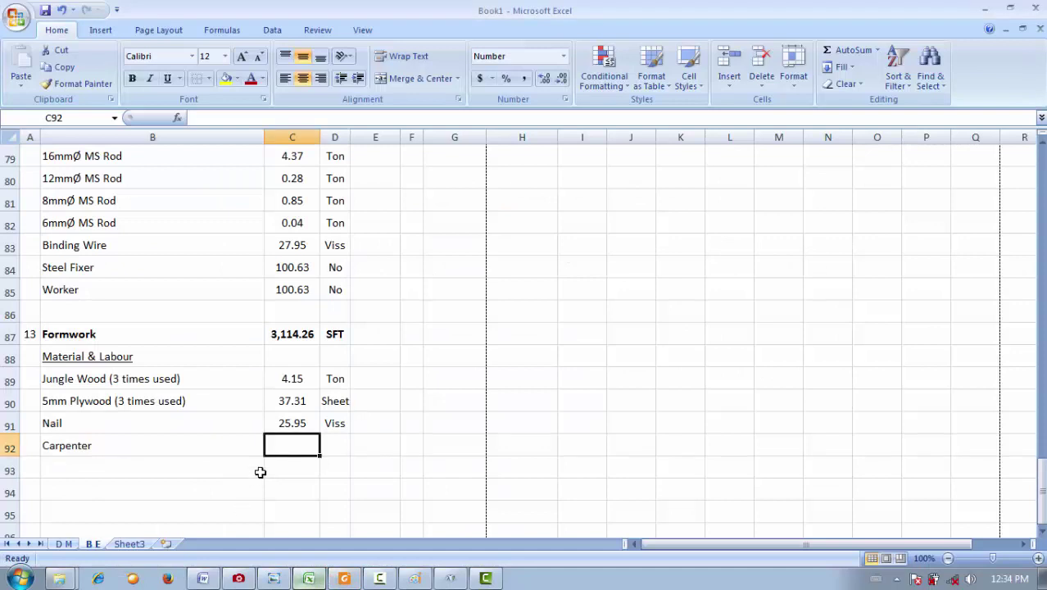
{"action": "type", "text": "="}
{"action": "left_click", "coordinate": [279, 335]}
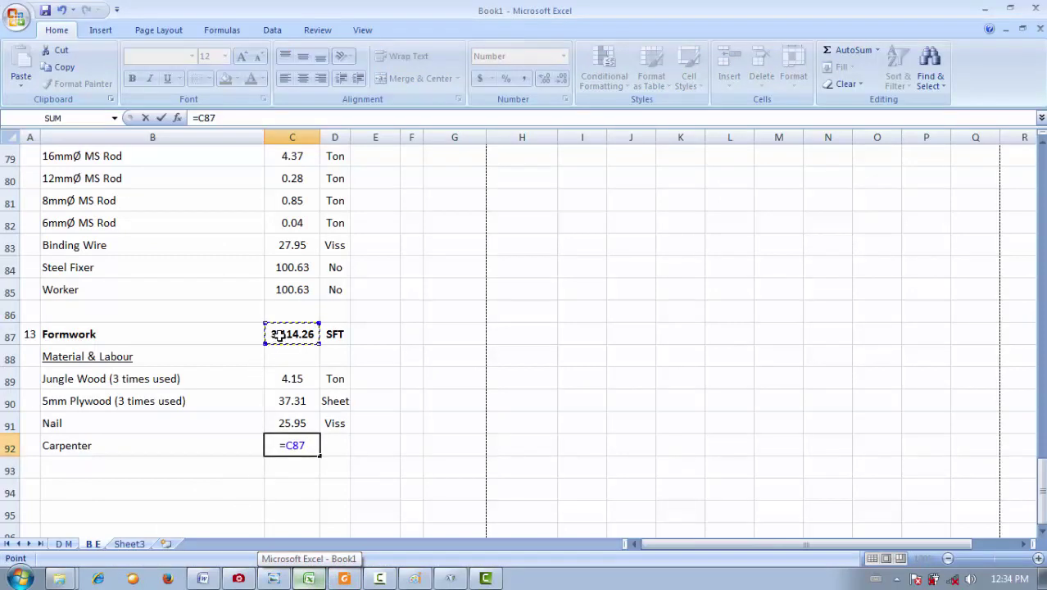
{"action": "type", "text": "*6/100"}
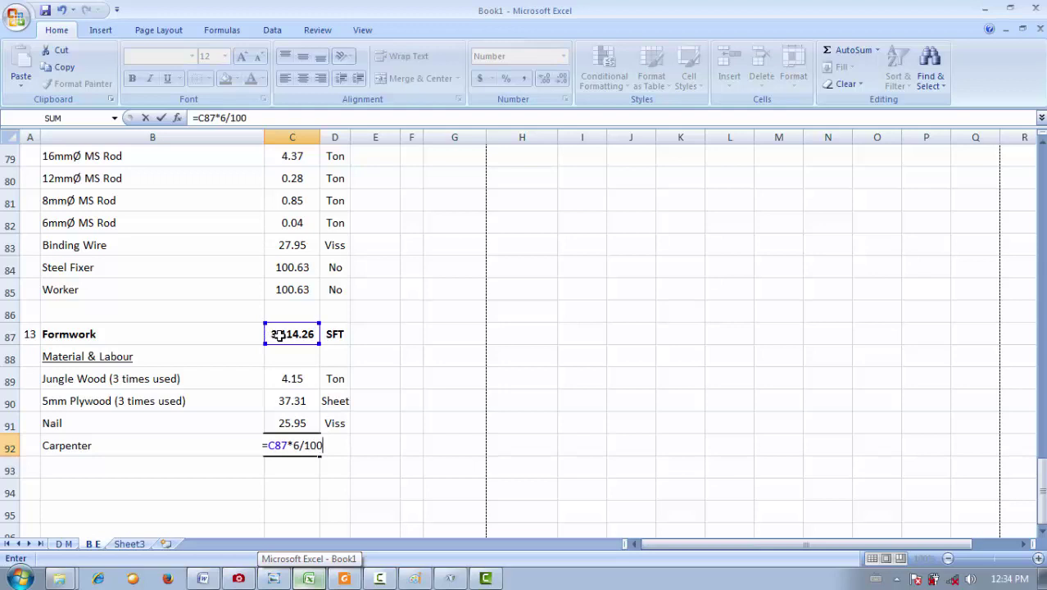
{"action": "key", "text": "Return"}
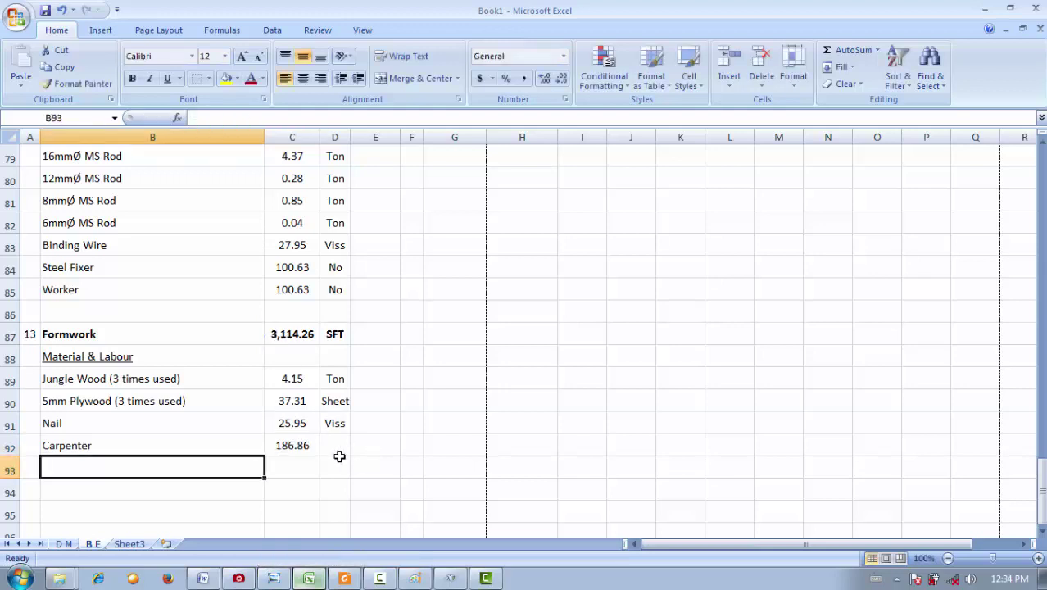
- Set the Carpenter unit in D92 to No
{"action": "left_click", "coordinate": [342, 442]}
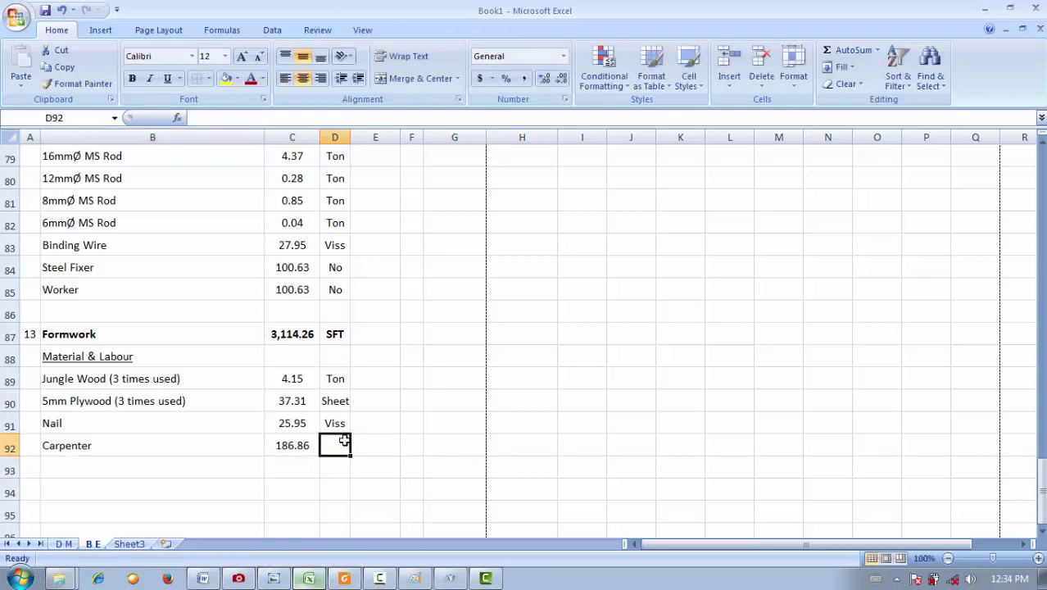
{"action": "type", "text": "No"}
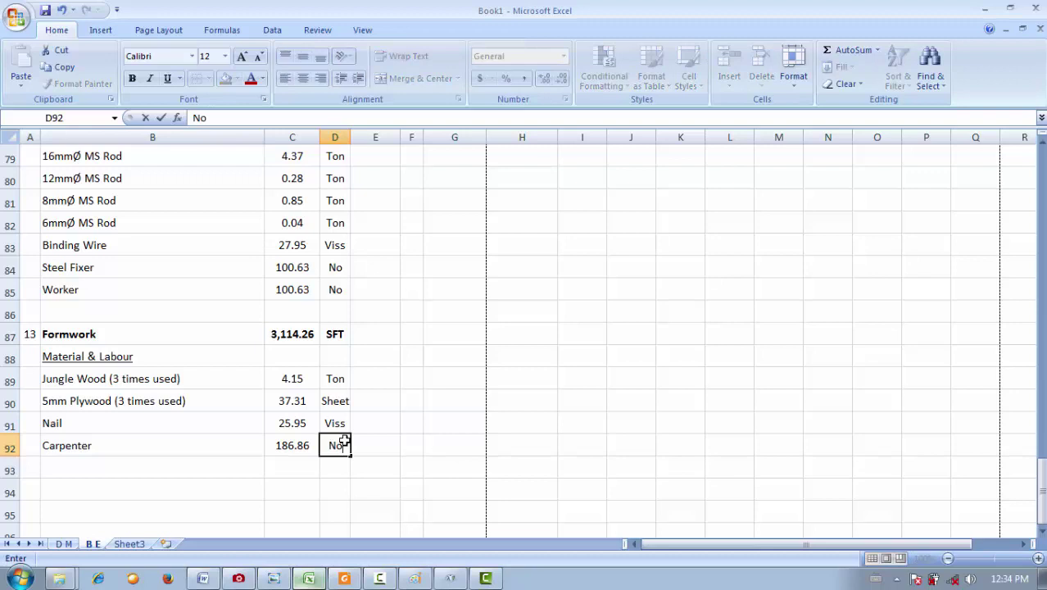
{"action": "key", "text": "Return"}
- Add Worker in B93 and calculate its quantity in C93 with =C87*2/100
{"action": "left_click", "coordinate": [201, 467]}
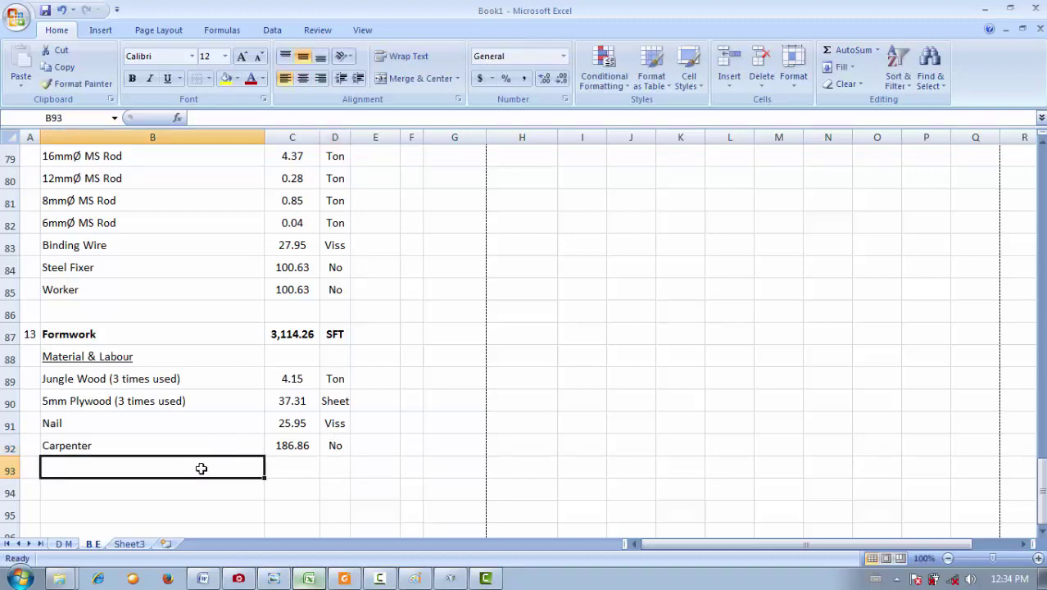
{"action": "type", "text": "Worker"}
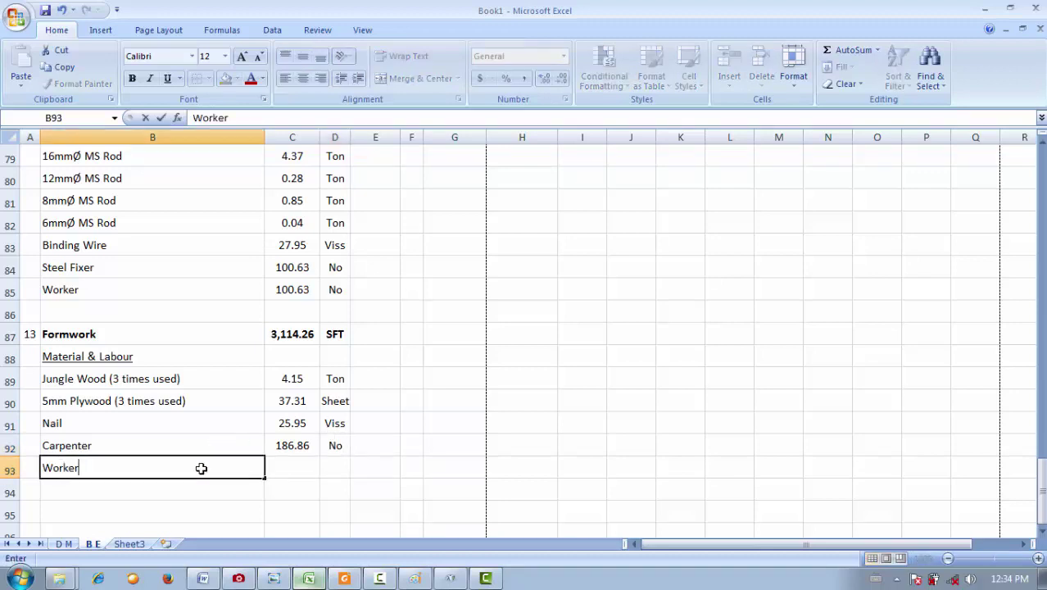
{"action": "key", "text": "Tab"}
{"action": "type", "text": "="}
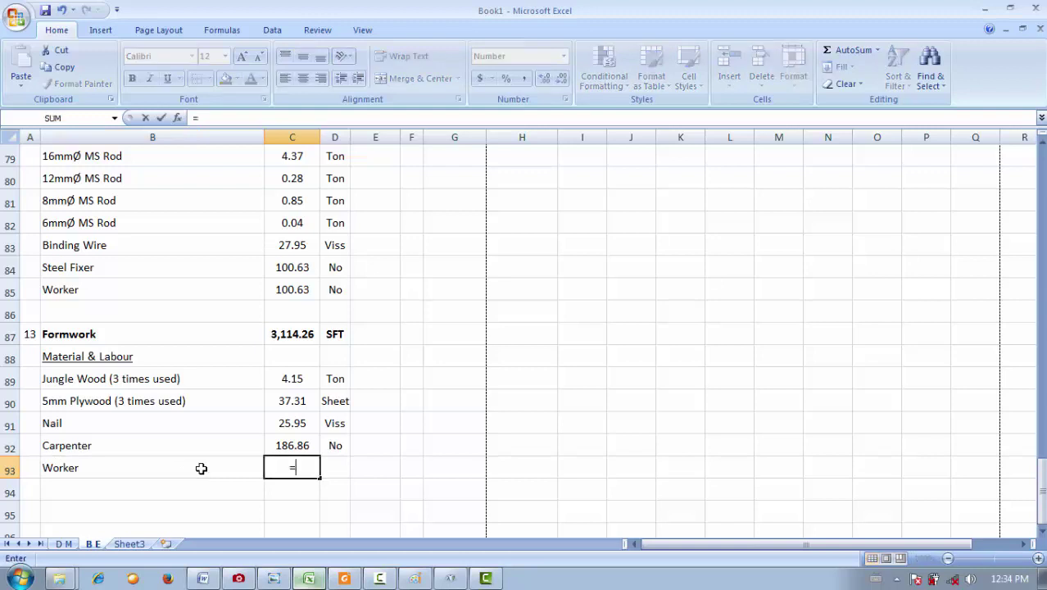
{"action": "left_click", "coordinate": [297, 335]}
{"action": "type", "text": "*2/100"}
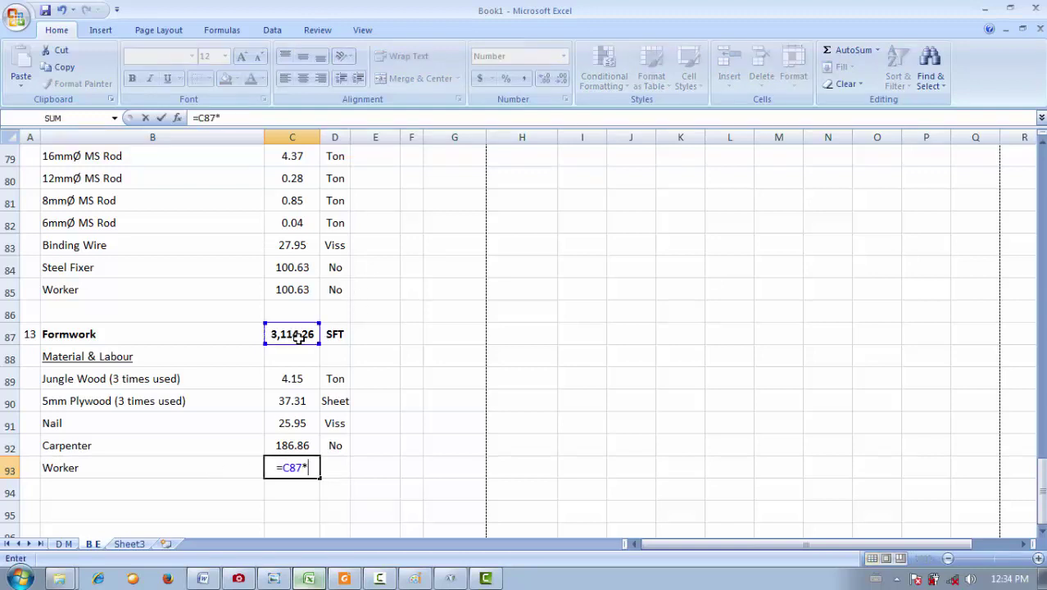
{"action": "key", "text": "Return"}
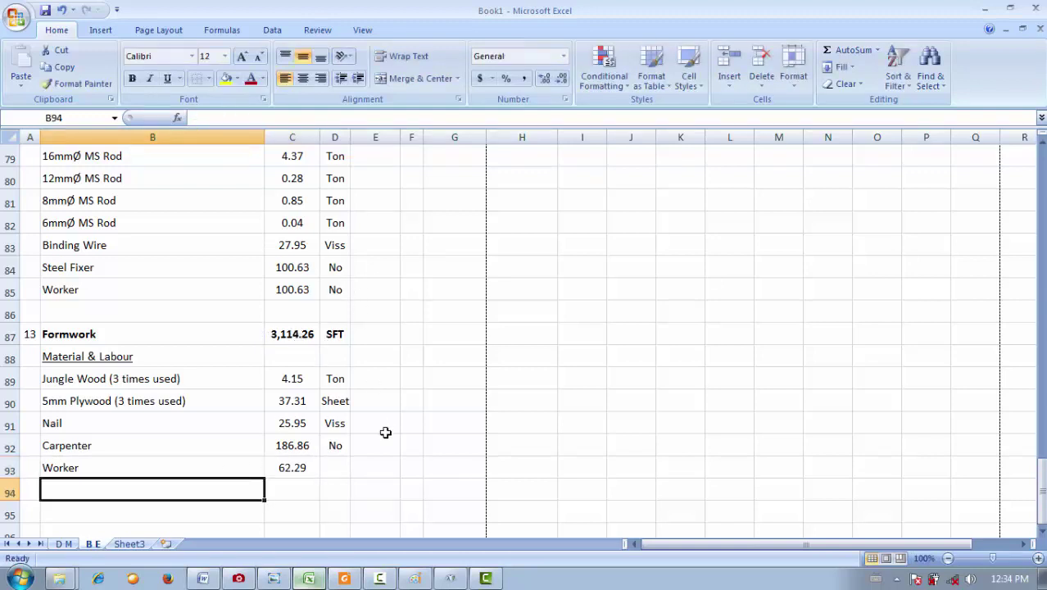
- Set the Worker unit in D93 to No
{"action": "left_click", "coordinate": [341, 461]}
{"action": "type", "text": "No"}
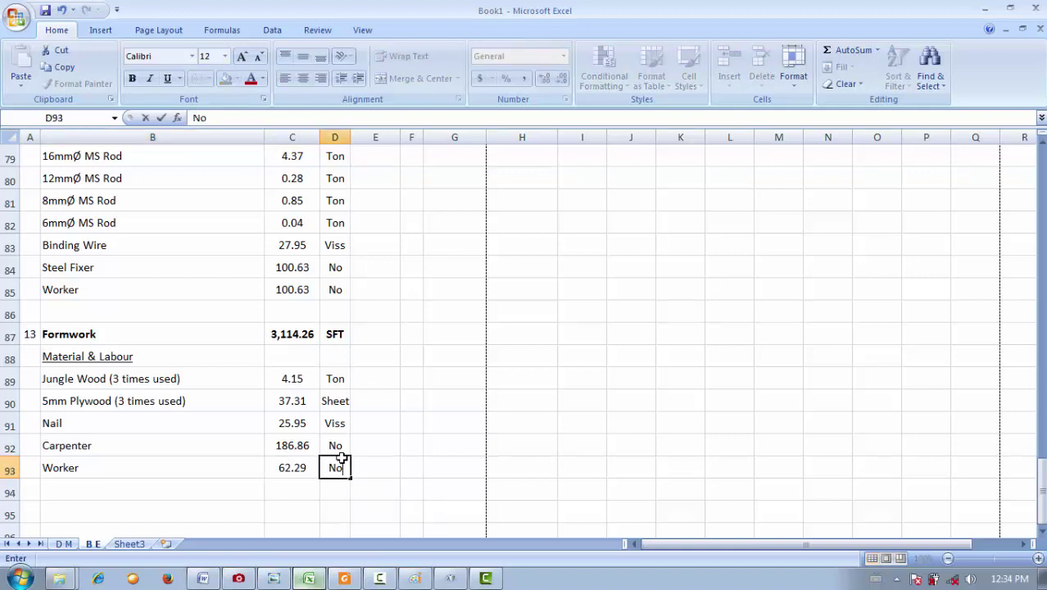
{"action": "key", "text": "Return"}
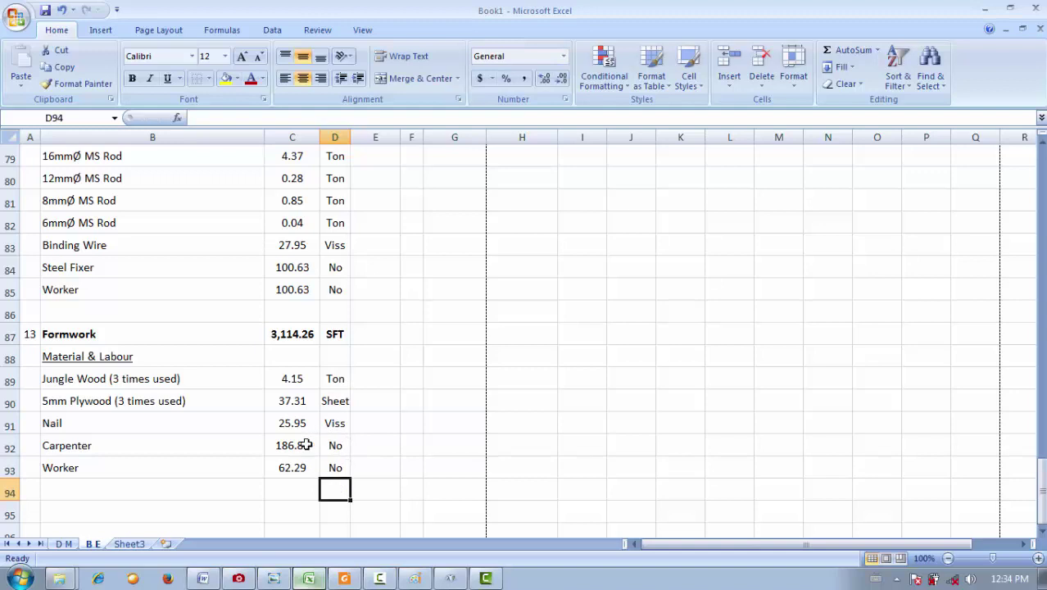
- Review the units and quantity formulas of the Nail, 5mm Plywood and Jungle Wood rows under Formwork
{"action": "left_click_drag", "start_coordinate": [336, 463], "coordinate": [336, 422]}
{"action": "left_click", "coordinate": [336, 423]}
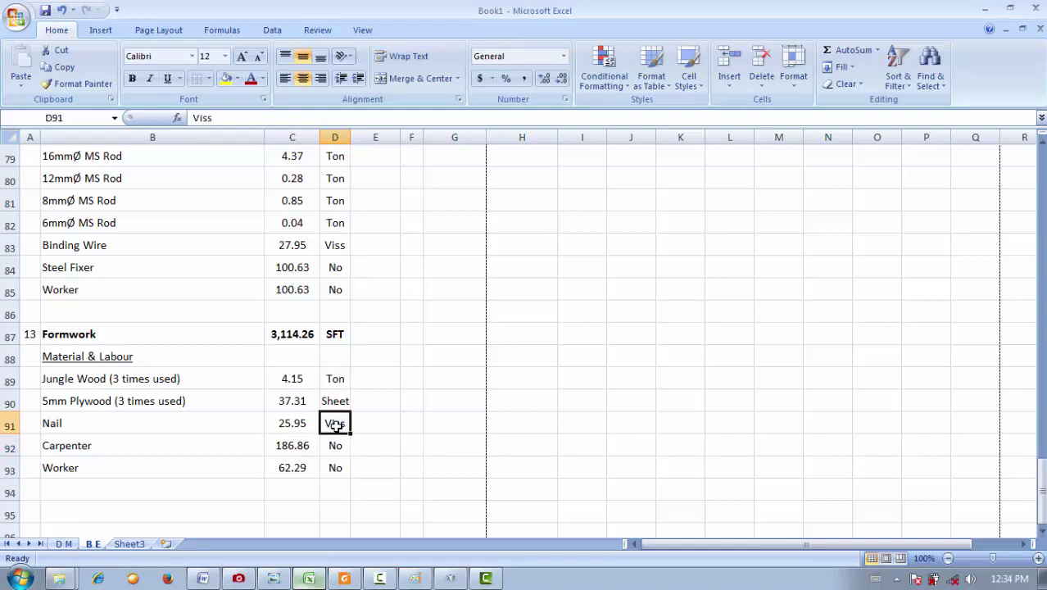
{"action": "left_click", "coordinate": [289, 427]}
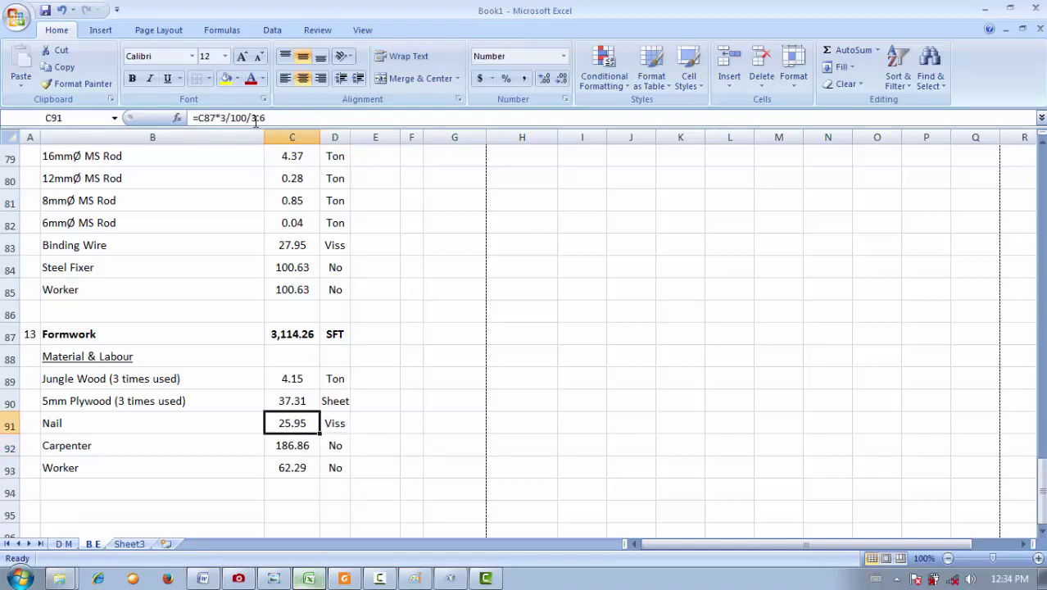
{"action": "left_click", "coordinate": [334, 422]}
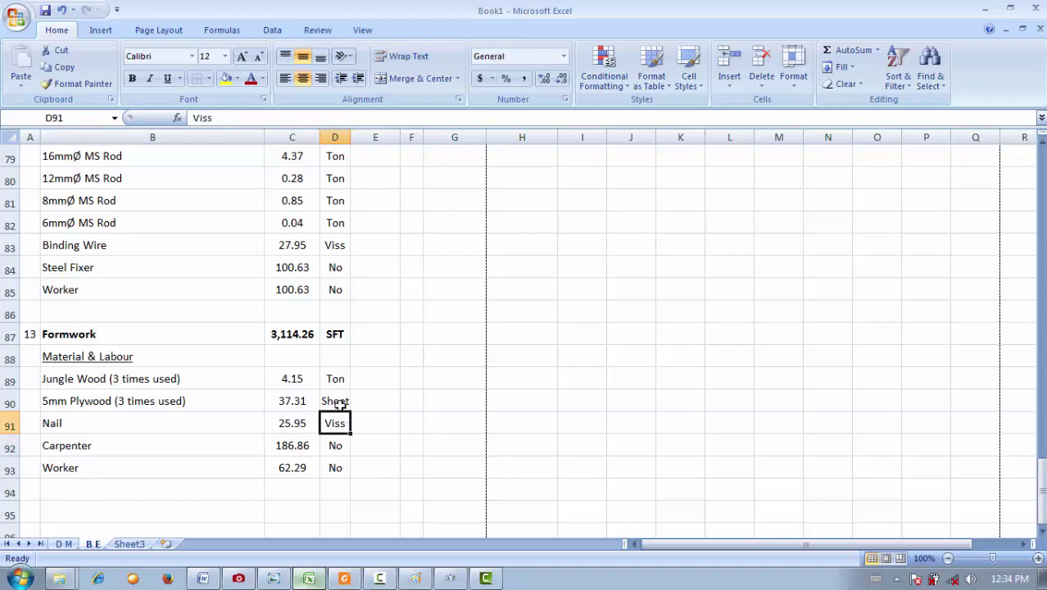
{"action": "left_click", "coordinate": [336, 401]}
{"action": "left_click", "coordinate": [299, 402]}
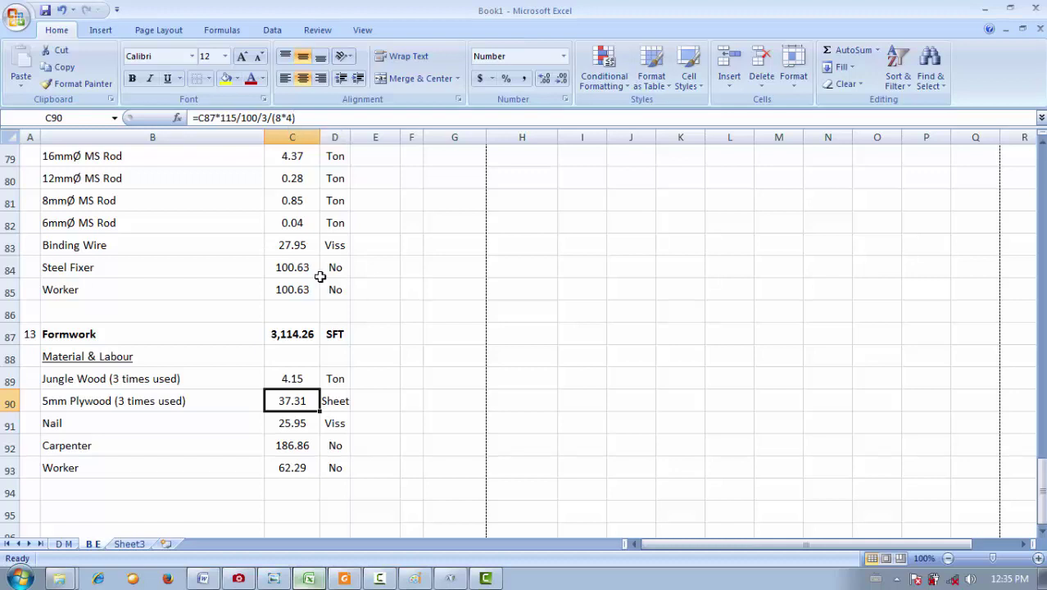
{"action": "left_click", "coordinate": [303, 376]}
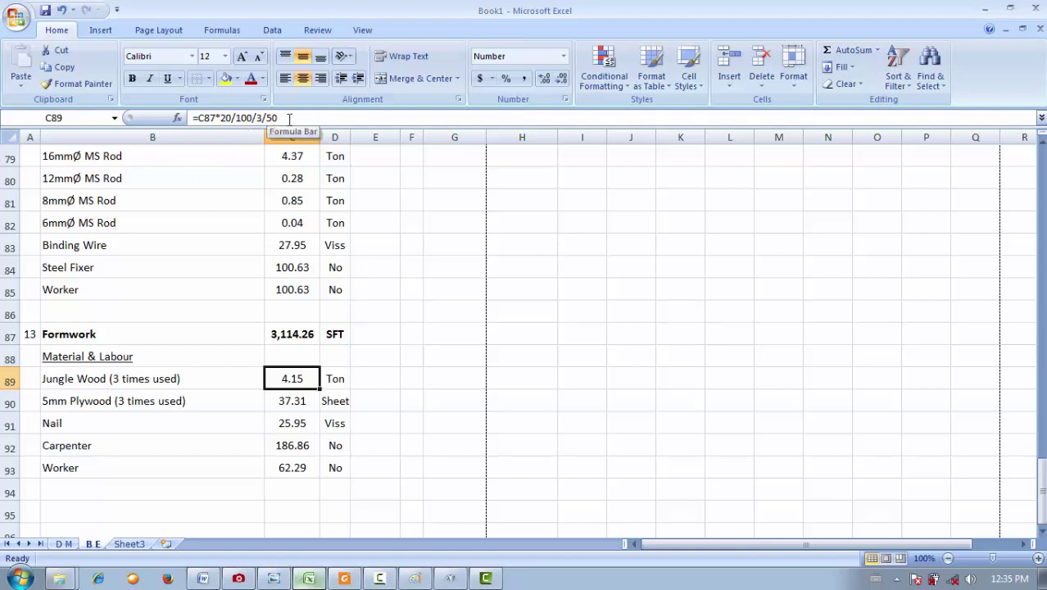
- Copy the Formwork units in D89:D93 into the Per column starting at F89
{"action": "left_click", "coordinate": [340, 375]}
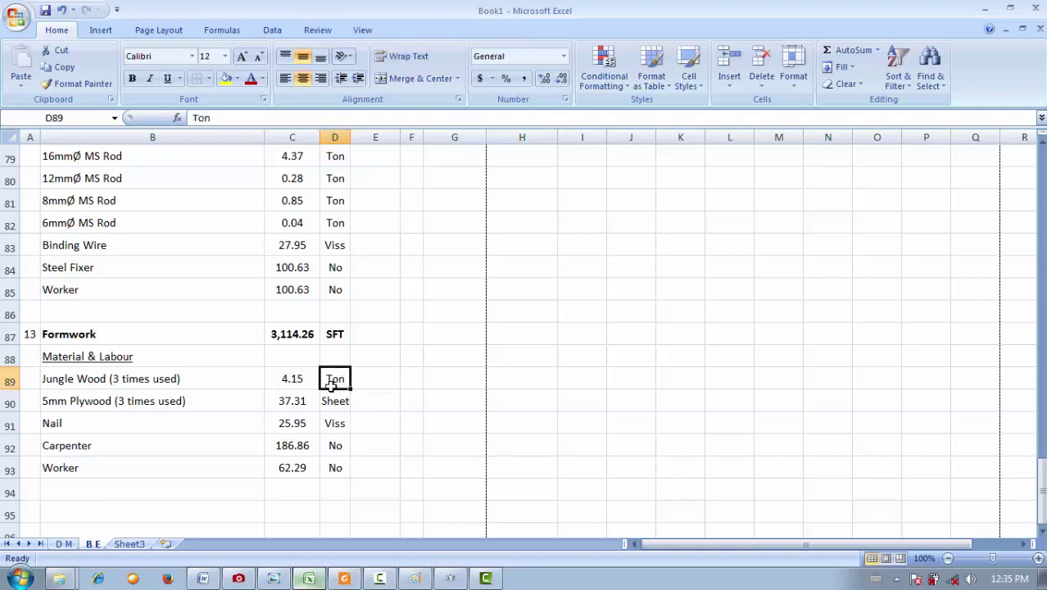
{"action": "left_click", "coordinate": [298, 385]}
{"action": "left_click_drag", "start_coordinate": [334, 468], "coordinate": [334, 382]}
{"action": "key", "text": "ctrl+c"}
{"action": "left_click", "coordinate": [411, 377]}
{"action": "key", "text": "ctrl+v"}
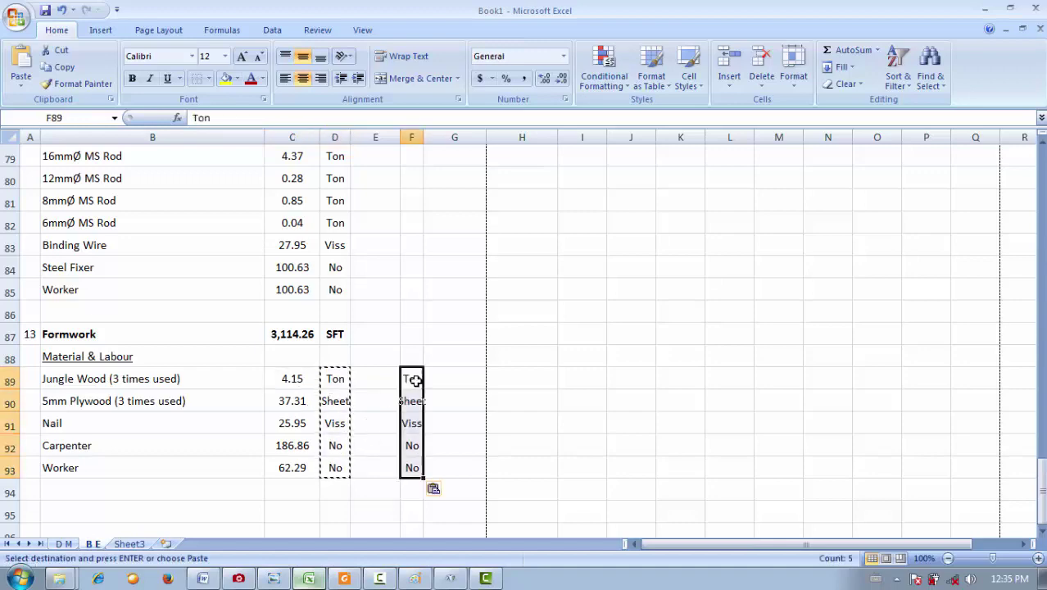
- Review the quantity formulas for Cement, Sand and Worker under item 11 Topping Work
{"action": "scroll", "coordinate": [411, 386], "scroll_direction": "up", "scroll_amount": 3}
{"action": "scroll", "coordinate": [397, 380], "scroll_direction": "down", "scroll_amount": 2}
{"action": "scroll", "coordinate": [384, 385], "scroll_direction": "up", "scroll_amount": 2}
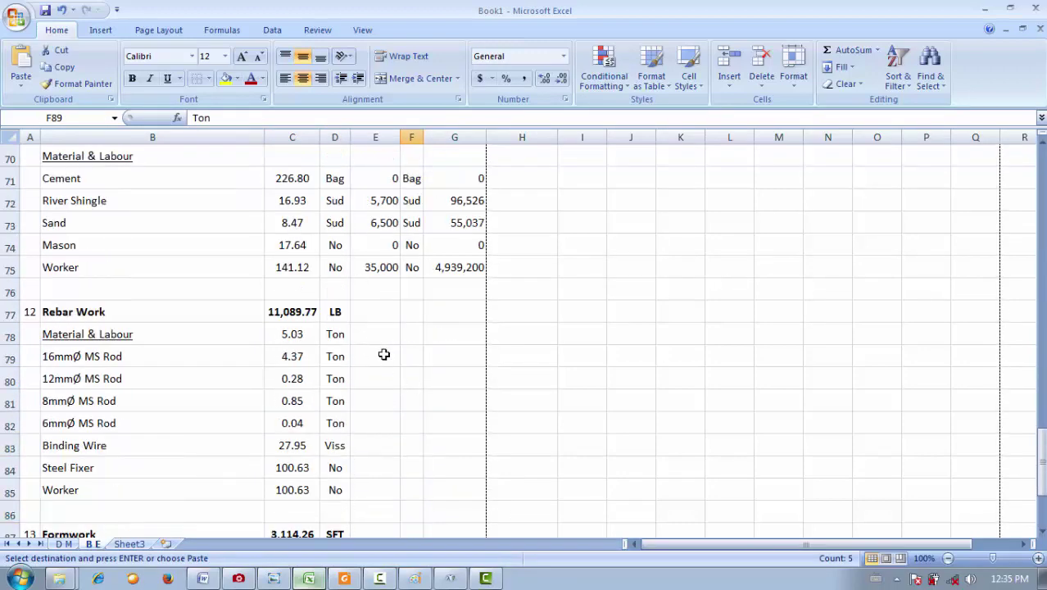
{"action": "scroll", "coordinate": [381, 356], "scroll_direction": "up", "scroll_amount": 2}
{"action": "scroll", "coordinate": [376, 344], "scroll_direction": "up", "scroll_amount": 2}
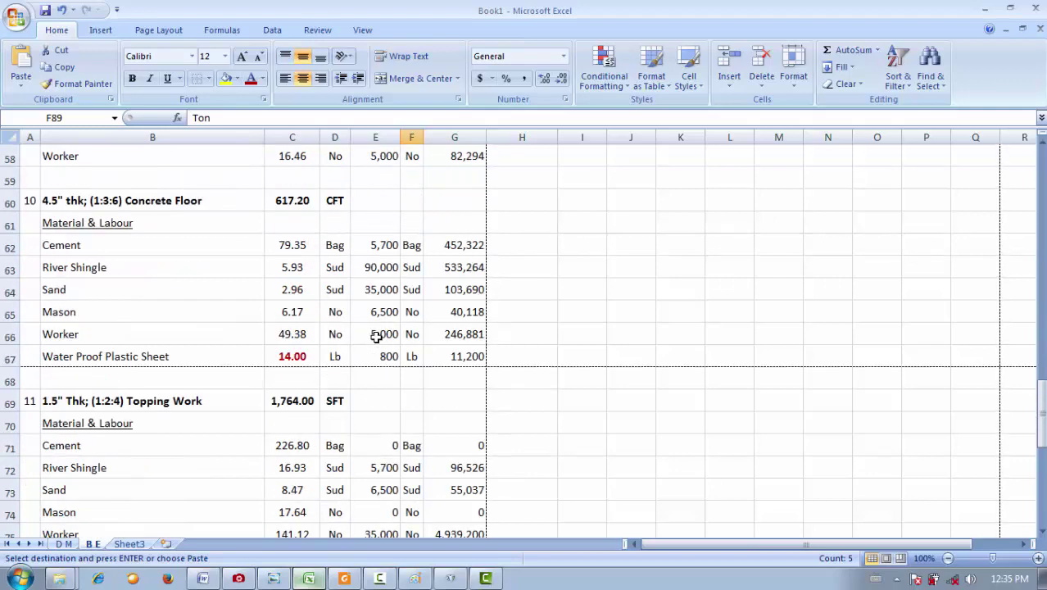
{"action": "scroll", "coordinate": [377, 342], "scroll_direction": "down", "scroll_amount": 1}
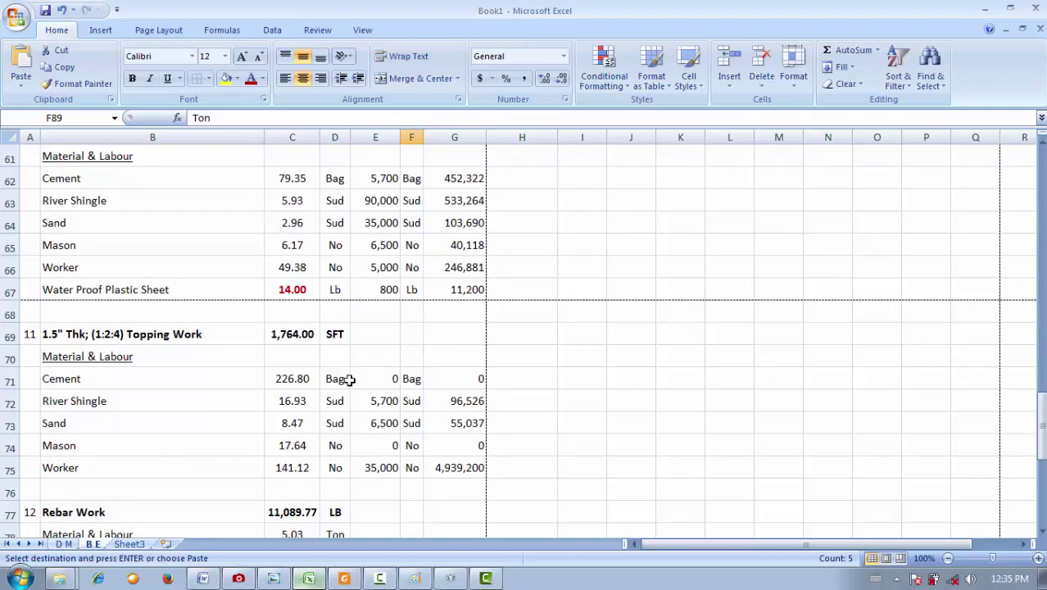
{"action": "left_click", "coordinate": [285, 381]}
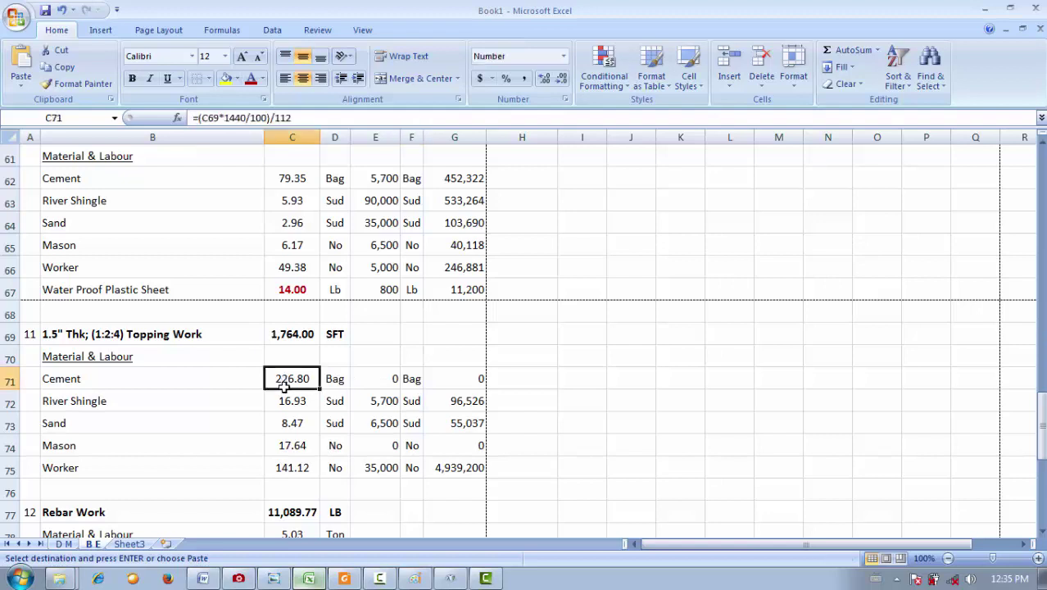
{"action": "left_click", "coordinate": [290, 427]}
{"action": "left_click", "coordinate": [293, 465]}
- Link the Topping Work Cement and River Shingle rates to item 10 with =E62 in E71 and =E63 in E72
{"action": "left_click", "coordinate": [384, 376]}
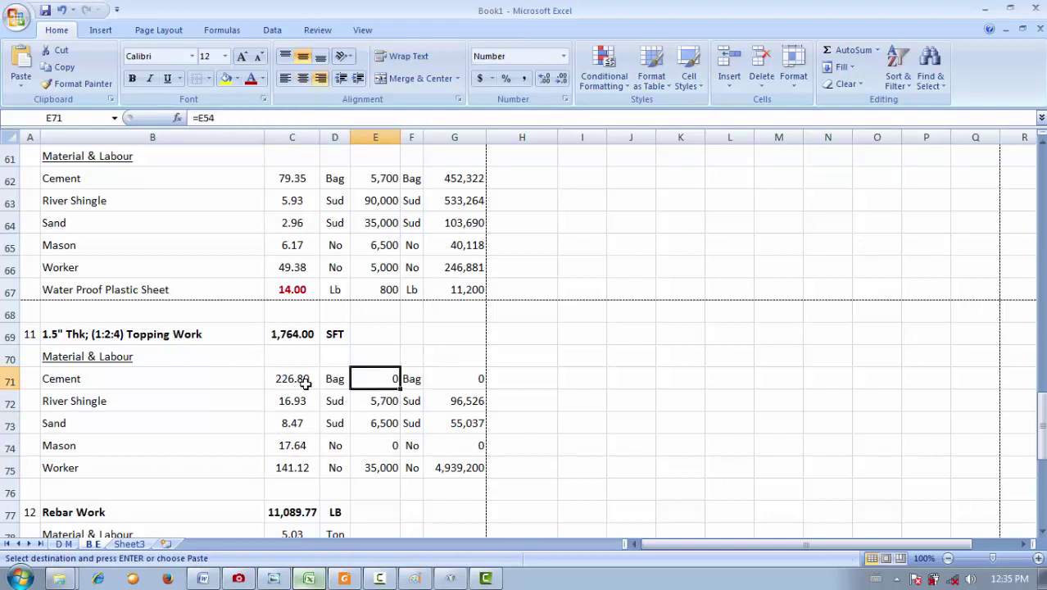
{"action": "type", "text": "="}
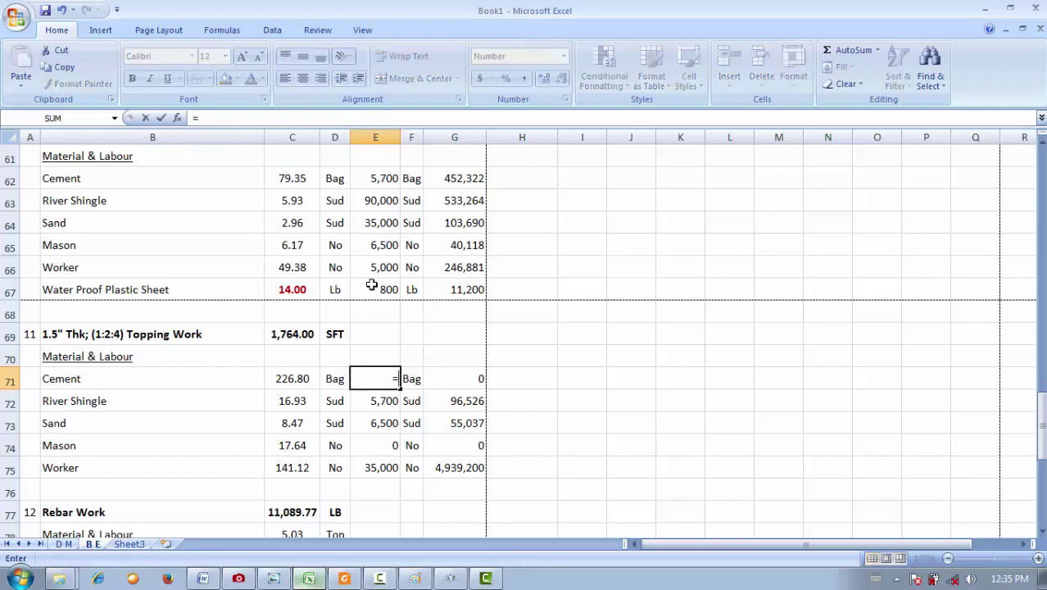
{"action": "left_click", "coordinate": [382, 178]}
{"action": "key", "text": "Return"}
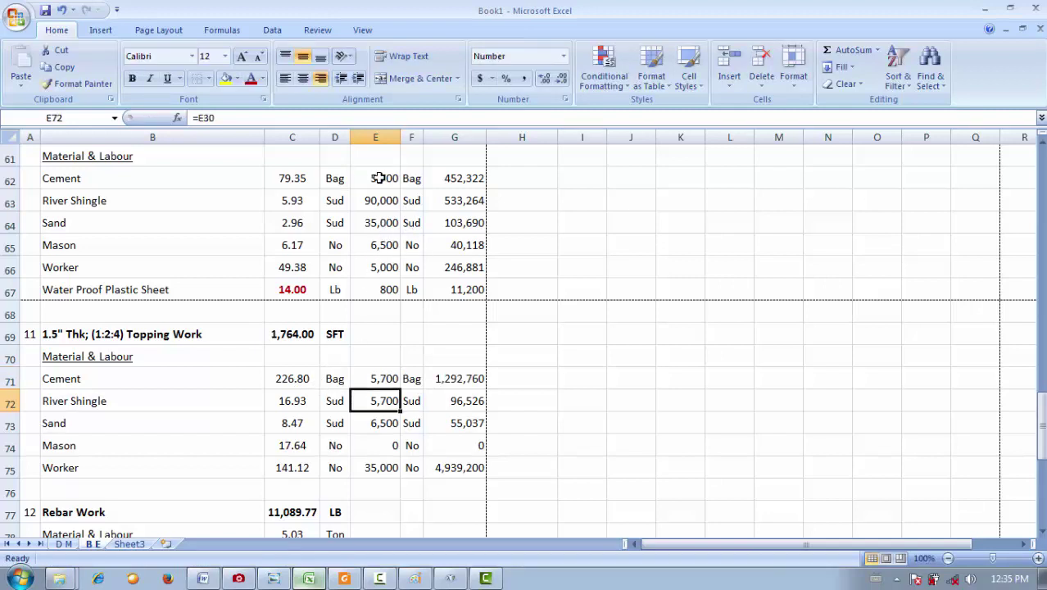
{"action": "type", "text": "="}
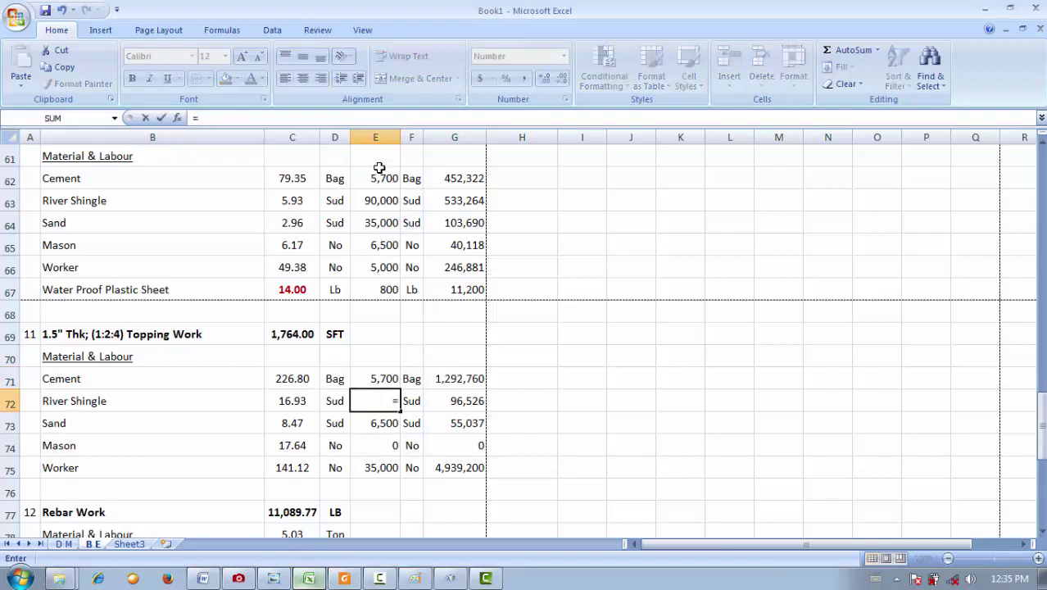
{"action": "left_click", "coordinate": [379, 199]}
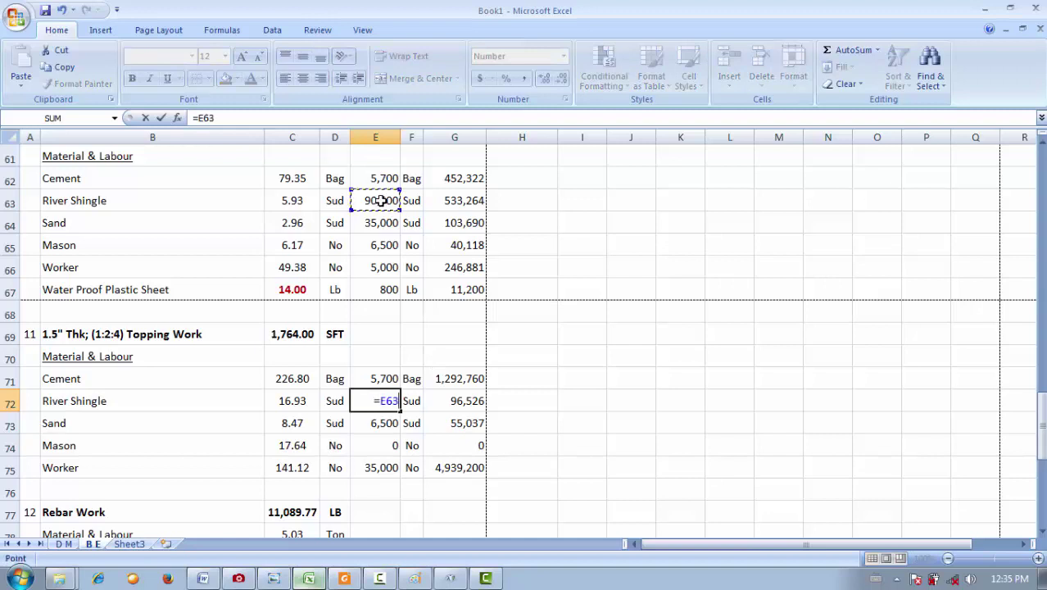
{"action": "key", "text": "Return"}
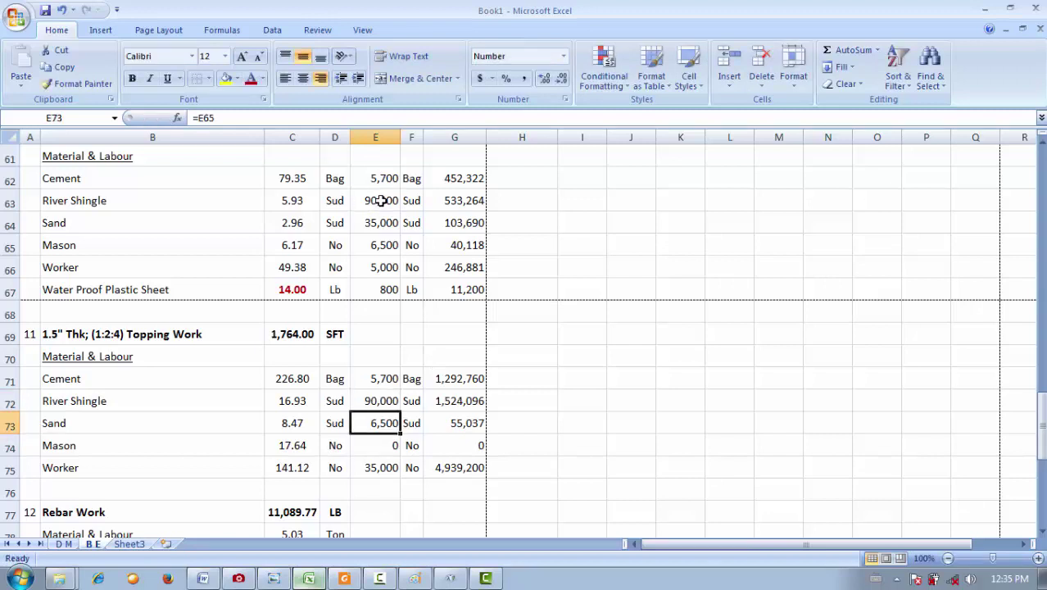
- Link the Topping Work Sand, Mason and Worker rates in E73:E75 to E64, E65 and E66 respectively
{"action": "type", "text": "="}
{"action": "left_click", "coordinate": [381, 223]}
{"action": "key", "text": "Return"}
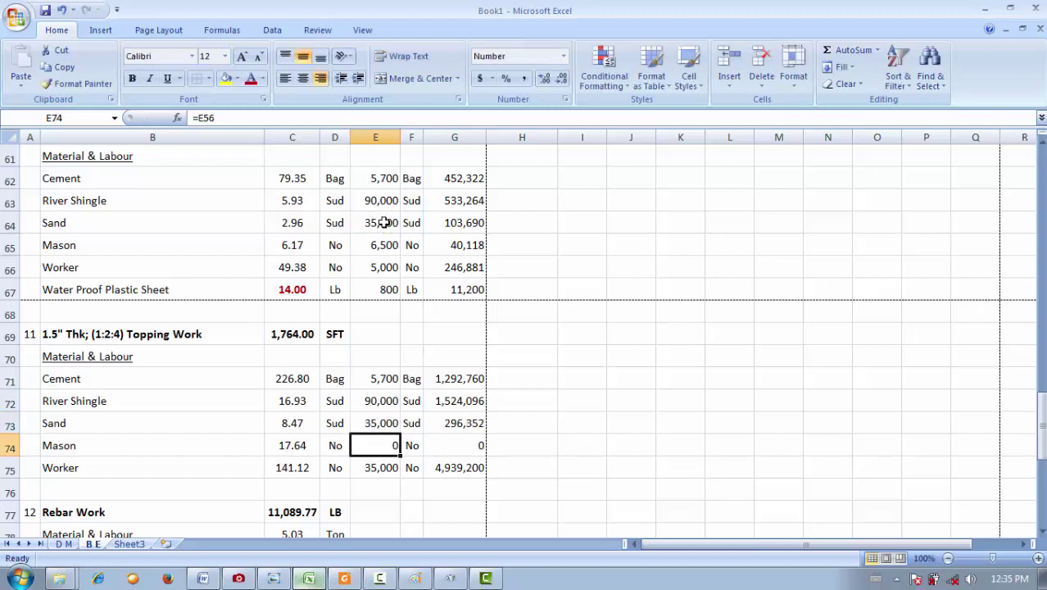
{"action": "type", "text": "="}
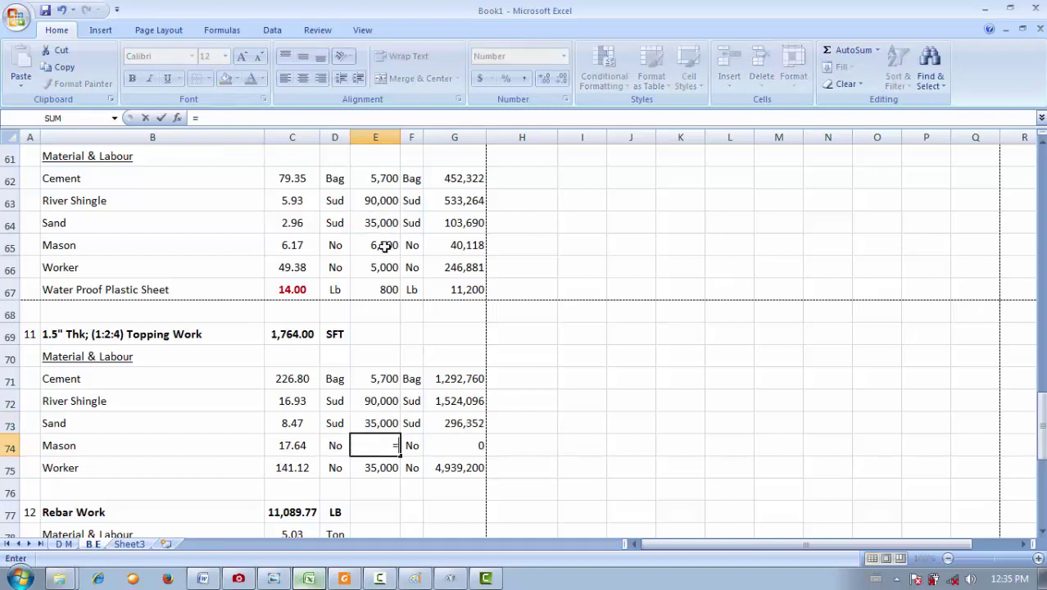
{"action": "left_click", "coordinate": [382, 246]}
{"action": "key", "text": "Return"}
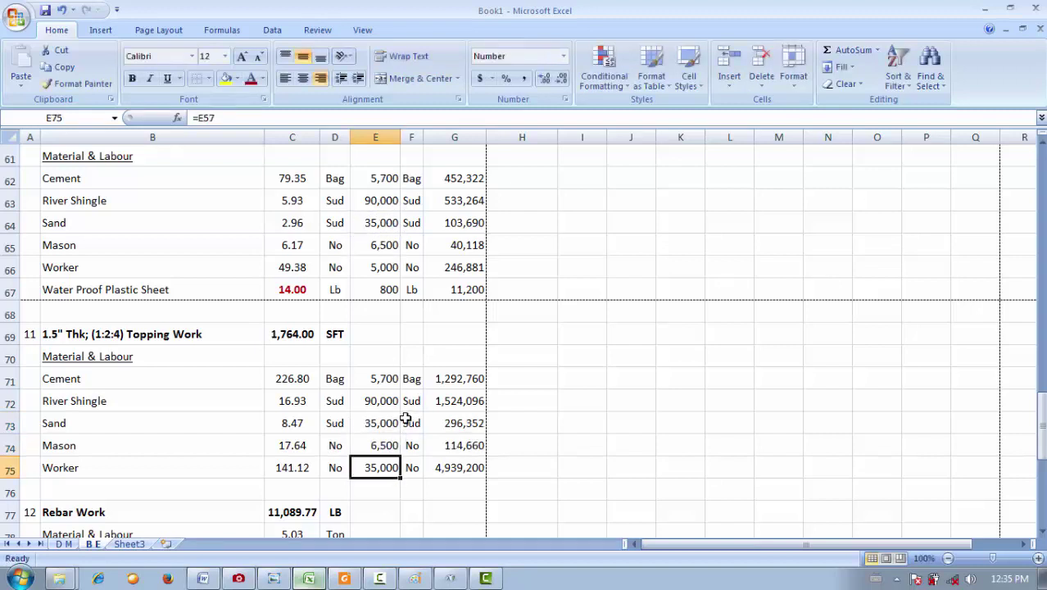
{"action": "type", "text": "="}
{"action": "left_click", "coordinate": [386, 272]}
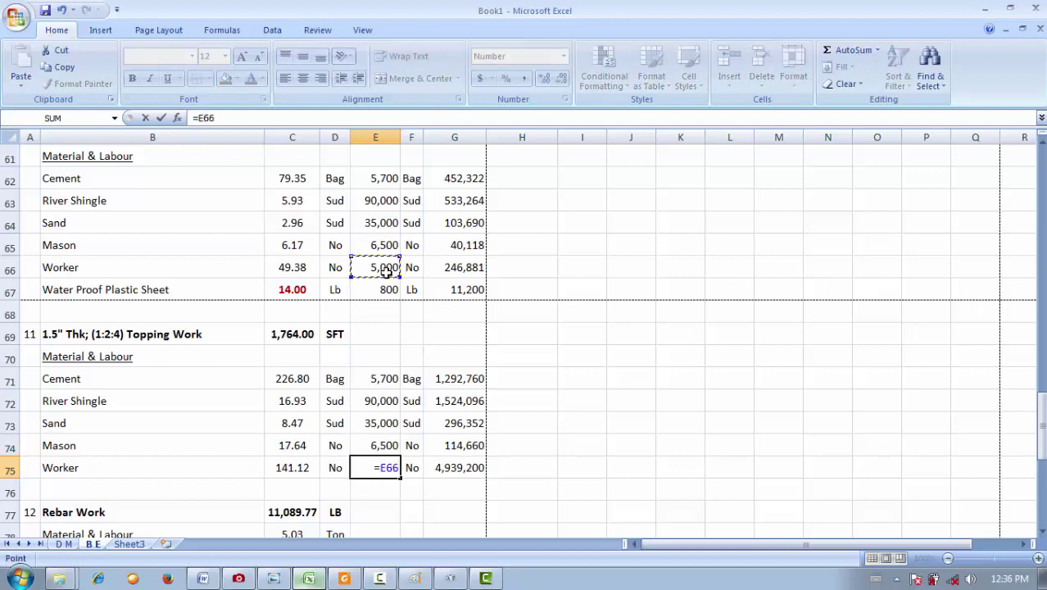
{"action": "key", "text": "Return"}
- Copy the Rebar Work units D78:D85 into the Per column from F78 as linked cells
{"action": "scroll", "coordinate": [443, 360], "scroll_direction": "down", "scroll_amount": 3}
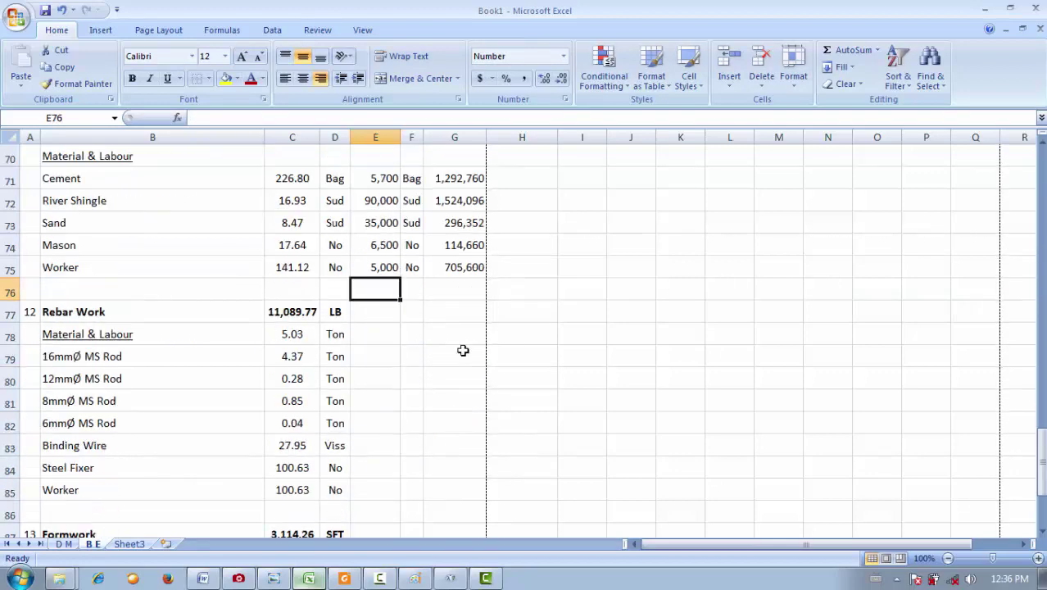
{"action": "left_click_drag", "start_coordinate": [335, 488], "coordinate": [348, 339]}
{"action": "key", "text": "ctrl+c"}
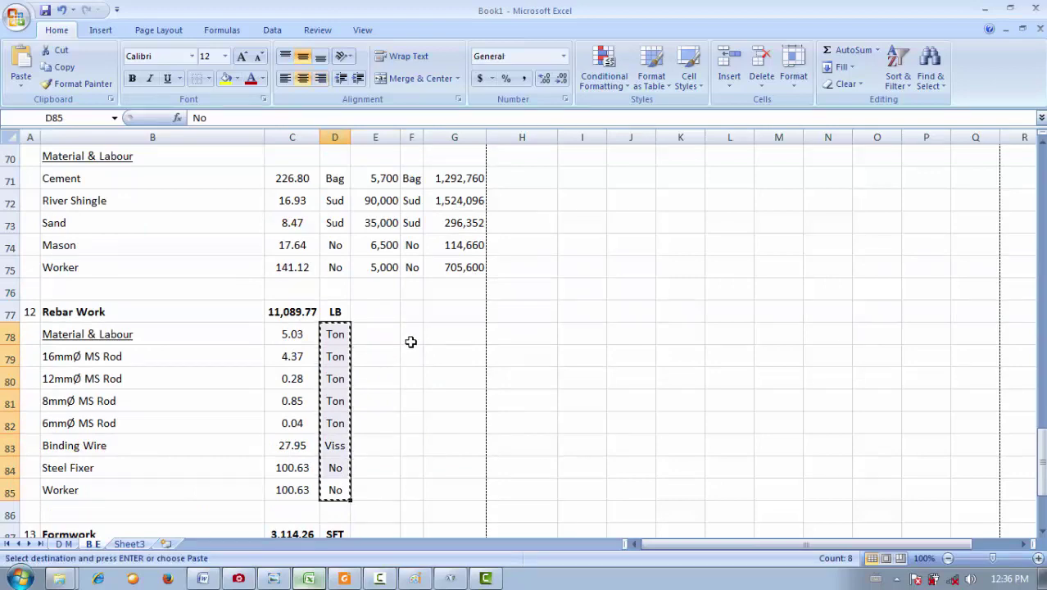
{"action": "left_click", "coordinate": [411, 335]}
{"action": "key", "text": "ctrl+v"}
{"action": "left_click", "coordinate": [432, 510]}
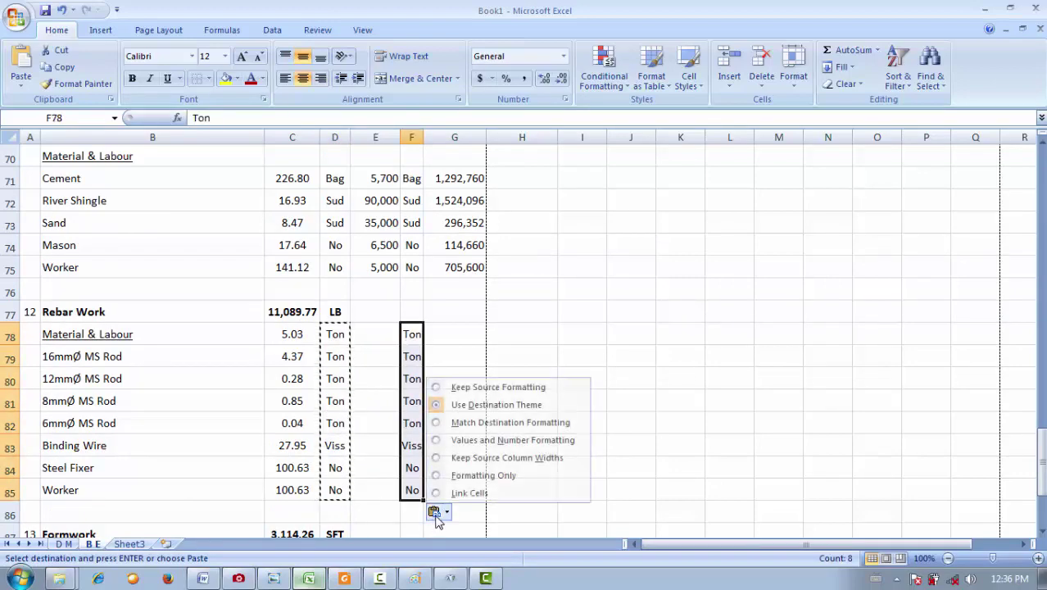
{"action": "left_click", "coordinate": [467, 489]}
- Copy the Formwork units D89:D93 into the Per column from F89 as linked cells
{"action": "scroll", "coordinate": [465, 479], "scroll_direction": "down", "scroll_amount": 3}
{"action": "left_click_drag", "start_coordinate": [412, 465], "coordinate": [413, 383]}
{"action": "left_click", "coordinate": [482, 450]}
{"action": "left_click_drag", "start_coordinate": [344, 463], "coordinate": [341, 385]}
{"action": "key", "text": "ctrl+c"}
{"action": "left_click", "coordinate": [415, 383]}
{"action": "key", "text": "ctrl+v"}
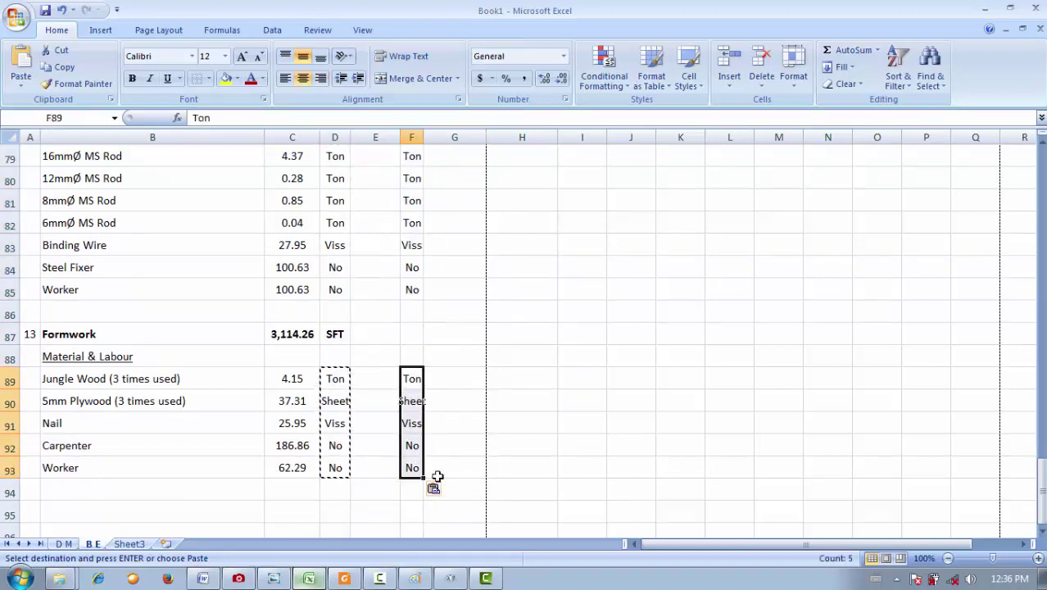
{"action": "left_click", "coordinate": [432, 489]}
{"action": "left_click", "coordinate": [465, 471]}
- Widen column F to fit the Sheet unit and column G to fit the Amount (Ks) header on one line
{"action": "left_click", "coordinate": [458, 332]}
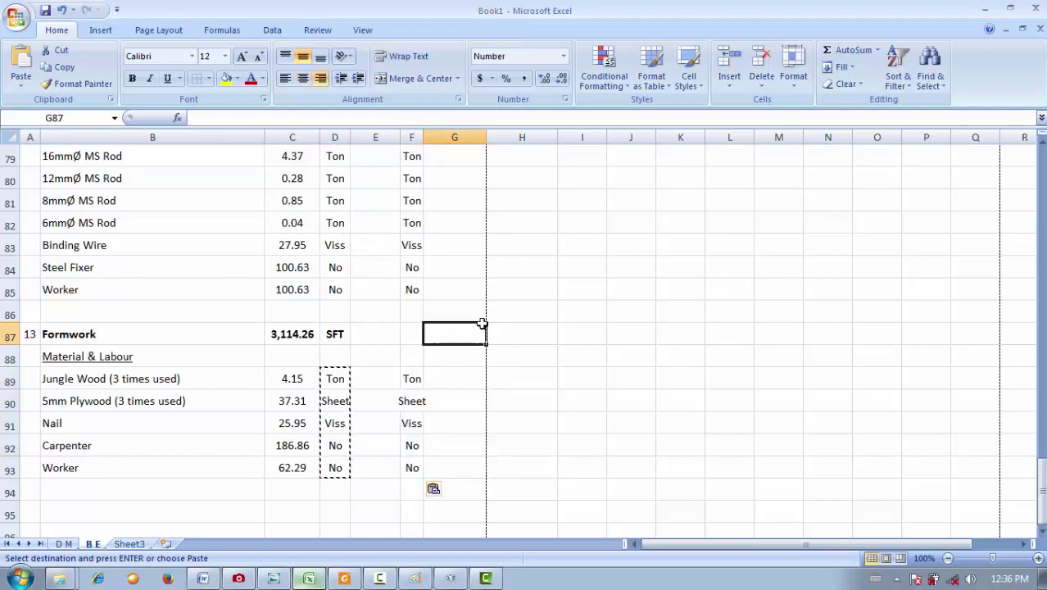
{"action": "left_click_drag", "start_coordinate": [423, 134], "coordinate": [498, 136]}
{"action": "scroll", "coordinate": [554, 197], "scroll_direction": "up", "scroll_amount": 20}
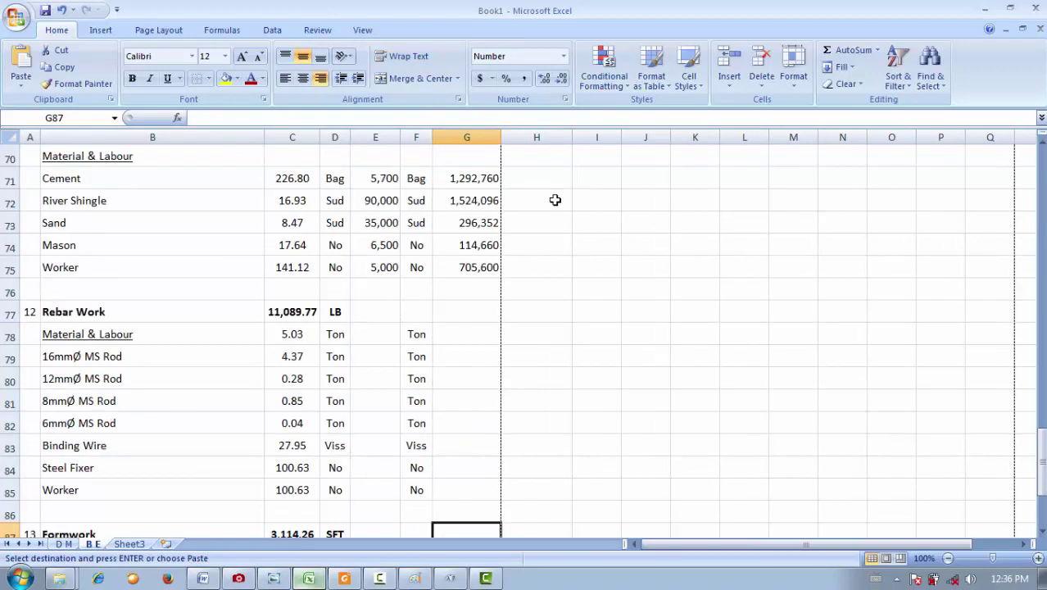
{"action": "scroll", "coordinate": [554, 197], "scroll_direction": "up", "scroll_amount": 3}
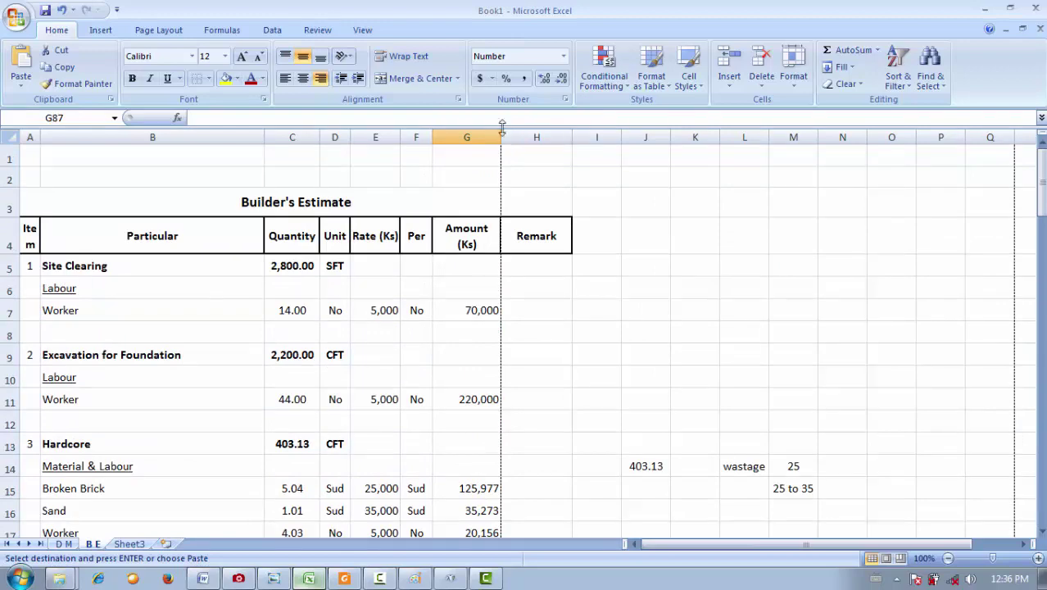
{"action": "left_click_drag", "start_coordinate": [499, 136], "coordinate": [503, 137]}
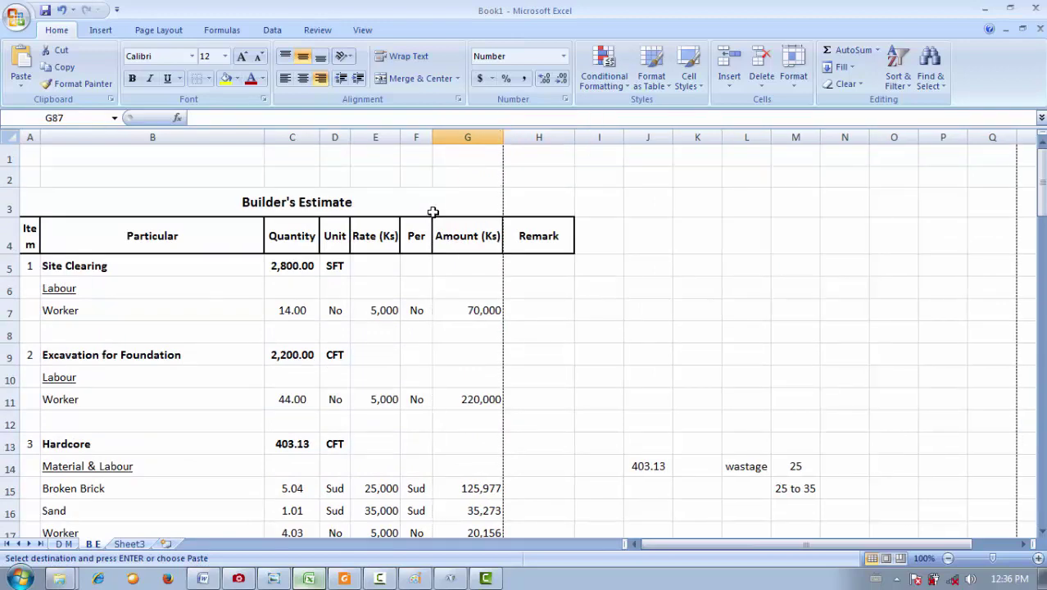
{"action": "scroll", "coordinate": [432, 211], "scroll_direction": "down", "scroll_amount": 20}
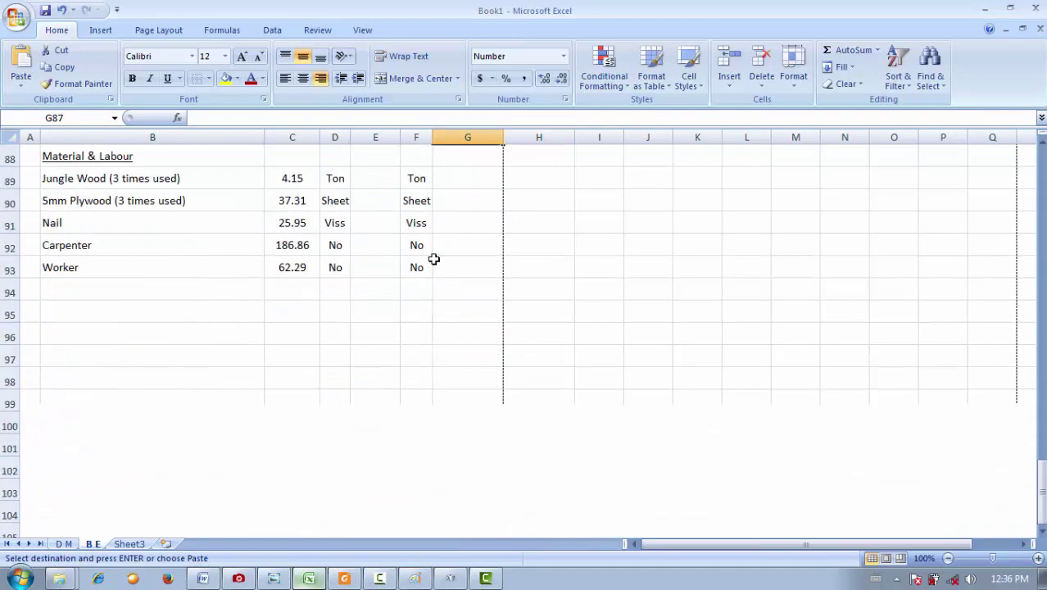
{"action": "scroll", "coordinate": [433, 259], "scroll_direction": "up", "scroll_amount": 3}
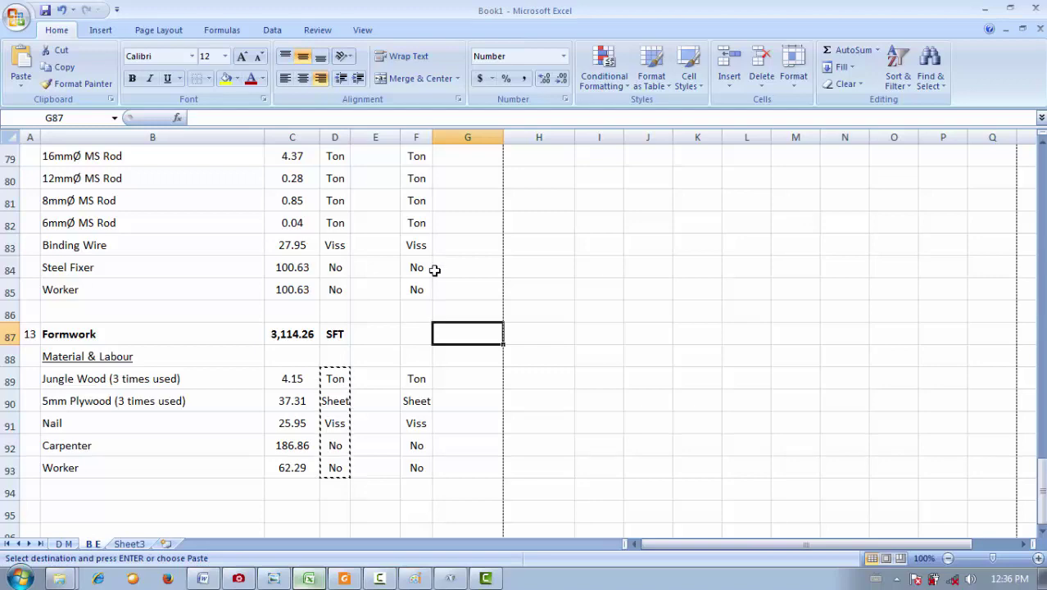
{"action": "left_click", "coordinate": [375, 378]}
{"action": "type", "text": "="}
{"action": "scroll", "coordinate": [378, 352], "scroll_direction": "up", "scroll_amount": 5}
{"action": "scroll", "coordinate": [375, 345], "scroll_direction": "down", "scroll_amount": 2}
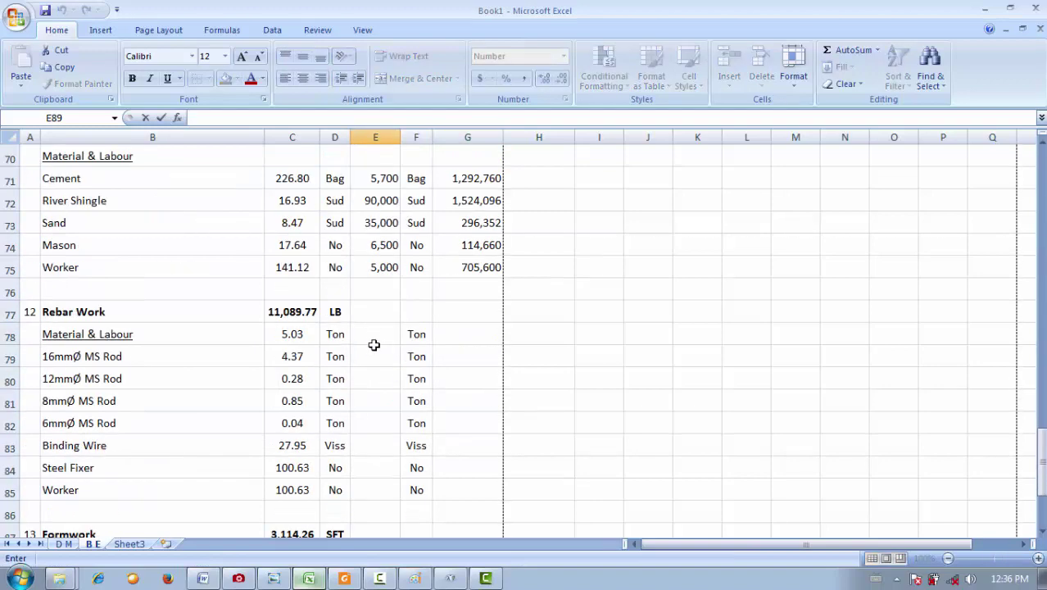
{"action": "left_click", "coordinate": [371, 339]}
{"action": "left_click", "coordinate": [374, 357]}
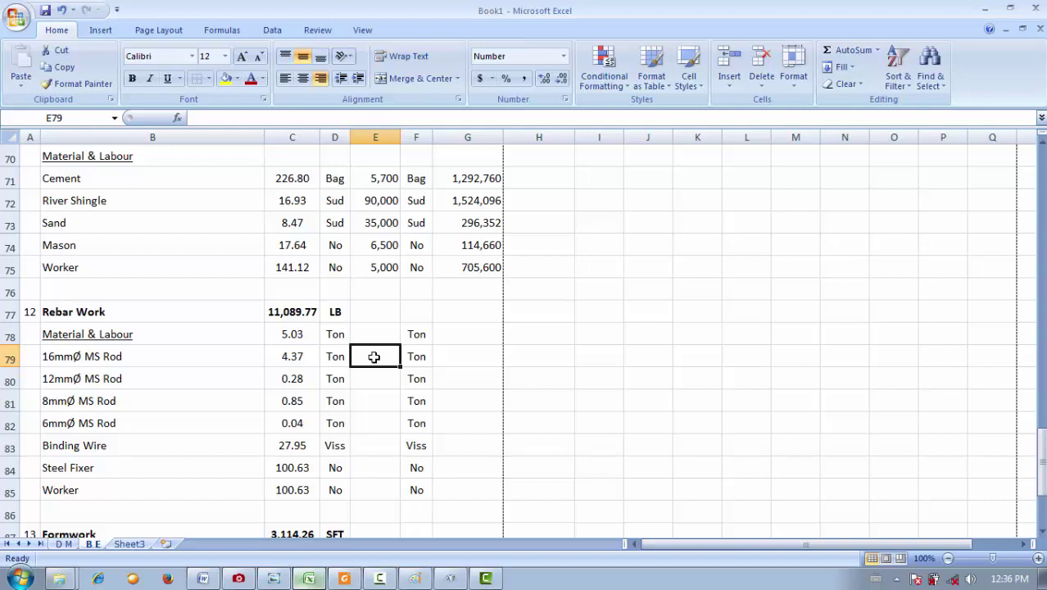
- Set the 16mmØ MS Rod rate in E79 to 580000
{"action": "left_click", "coordinate": [381, 334]}
{"action": "left_click", "coordinate": [379, 355]}
{"action": "type", "text": "580000"}
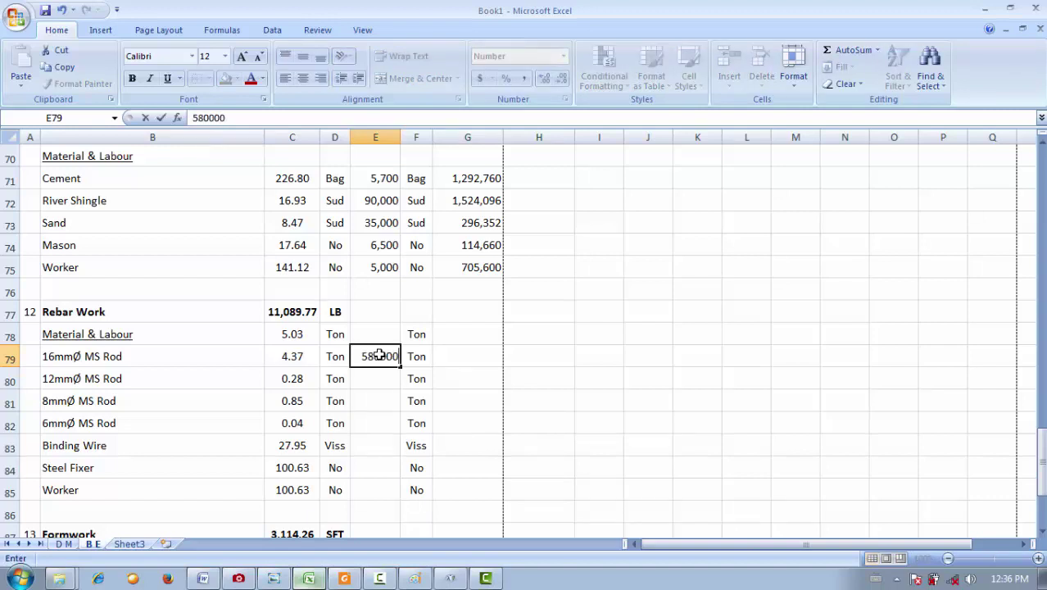
{"action": "key", "text": "Return"}
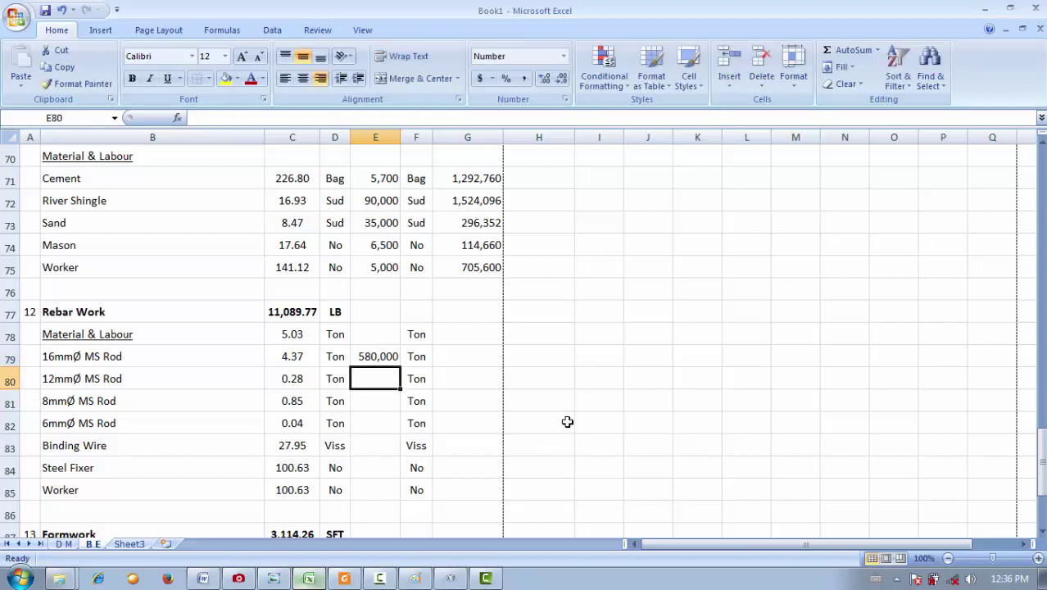
- Set the 12mmØ MS Rod rate in E80 to 610000 and fill it down to the 8mmØ and 6mmØ rods in E81:E82
{"action": "type", "text": "61"}
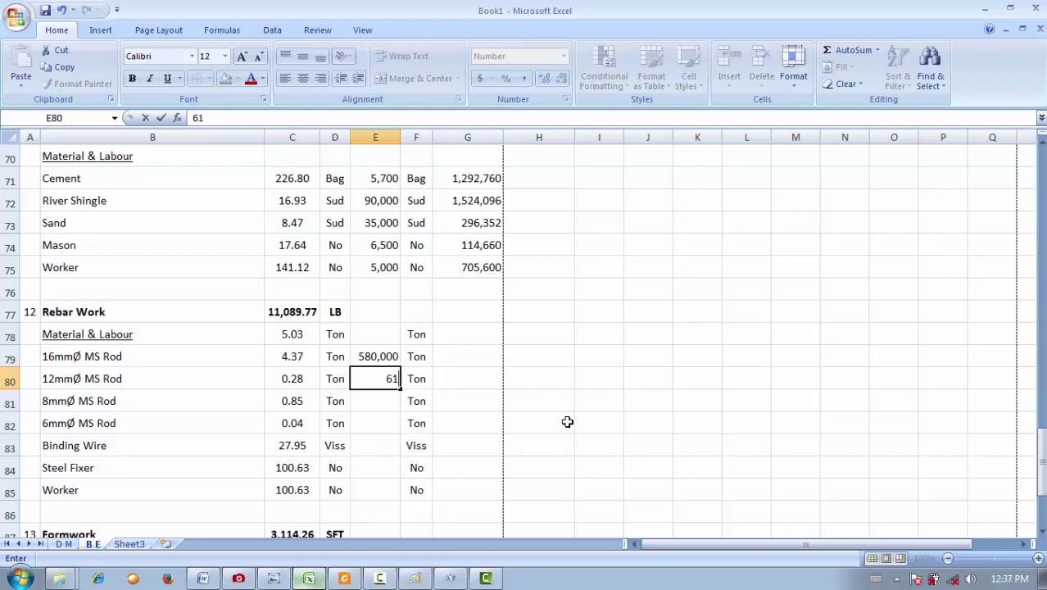
{"action": "type", "text": "0000"}
{"action": "key", "text": "Return"}
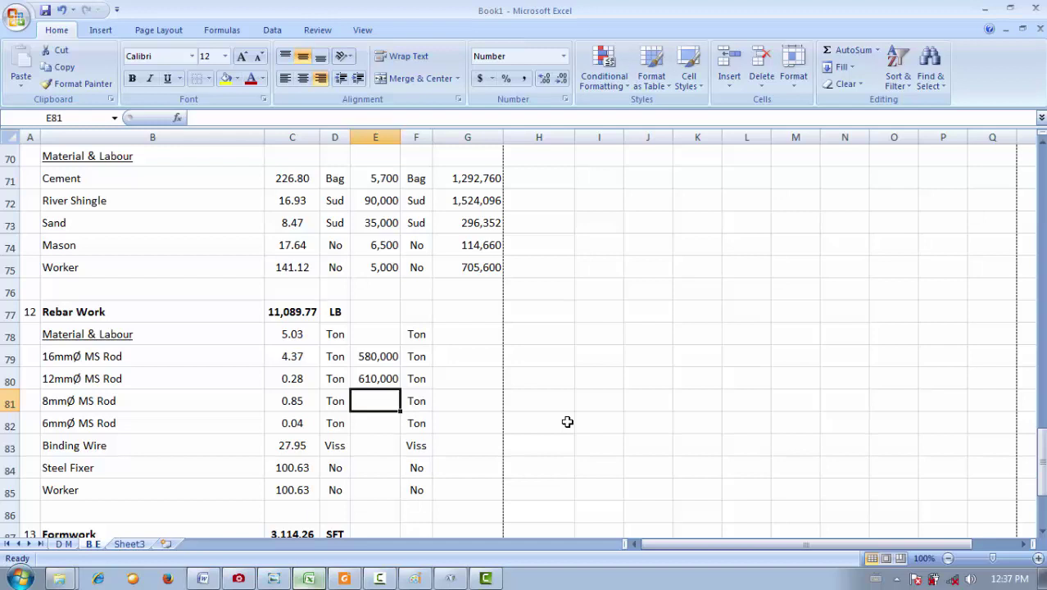
{"action": "left_click", "coordinate": [389, 382]}
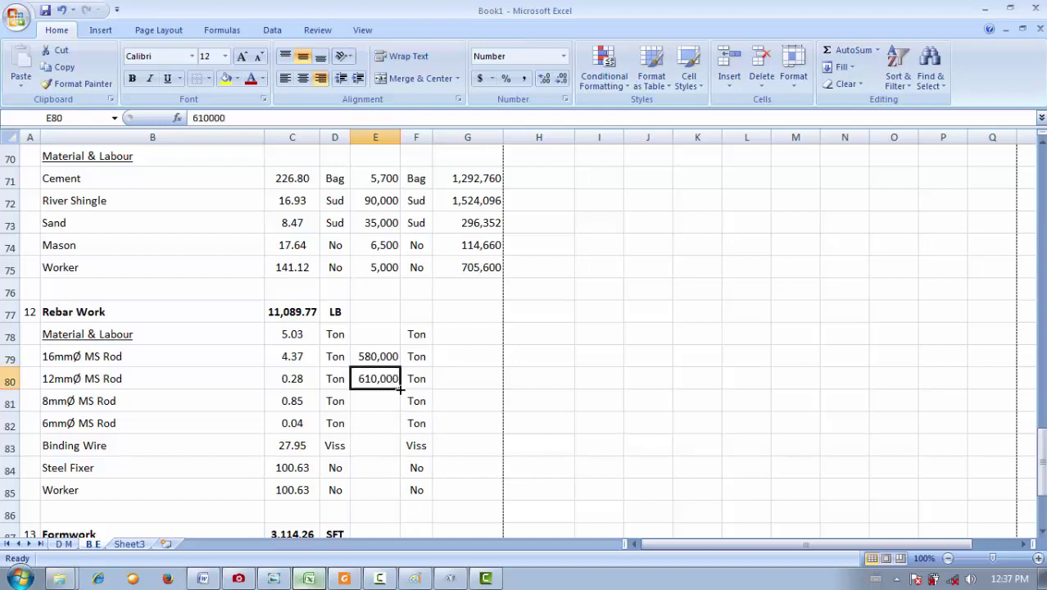
{"action": "left_click_drag", "start_coordinate": [398, 404], "coordinate": [393, 420]}
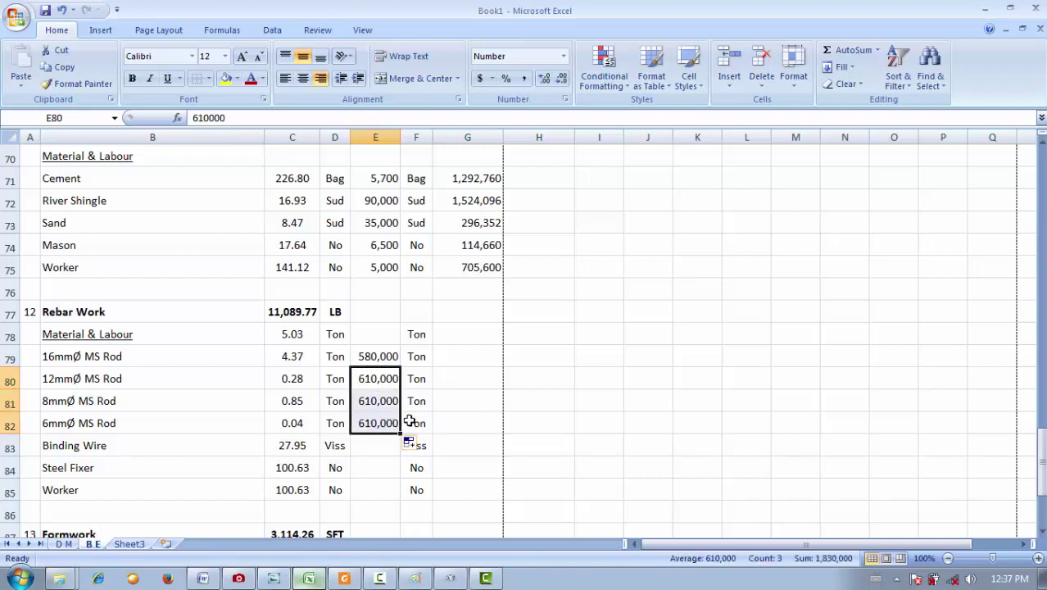
- Set the Rebar Work rates to 1620 for Binding Wire in E83, 6500 for Steel Fixer in E84 and 5000 for Worker in E85
{"action": "left_click", "coordinate": [373, 451]}
{"action": "type", "text": "1620"}
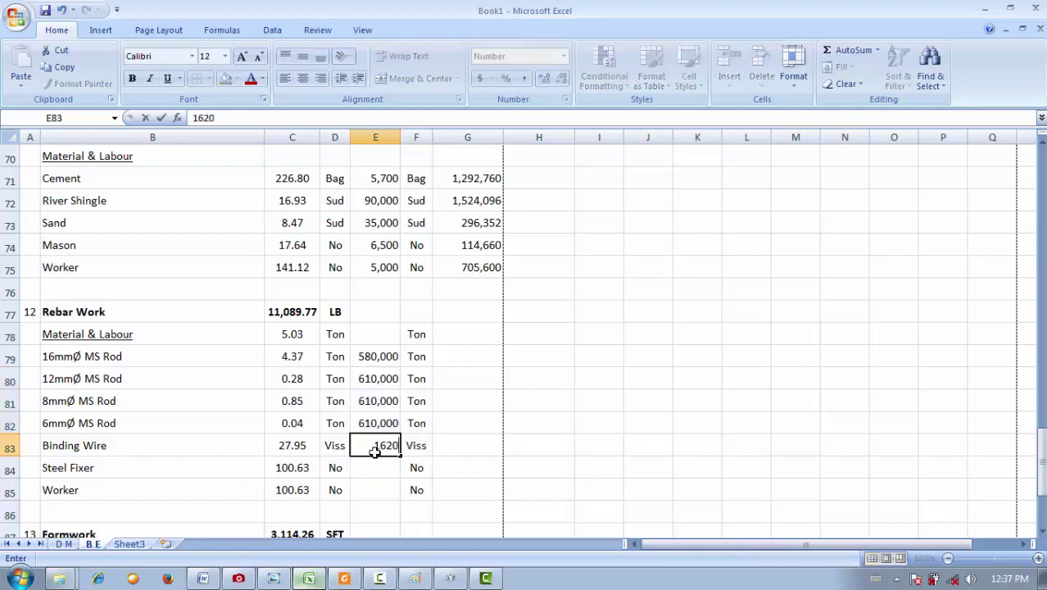
{"action": "key", "text": "Return"}
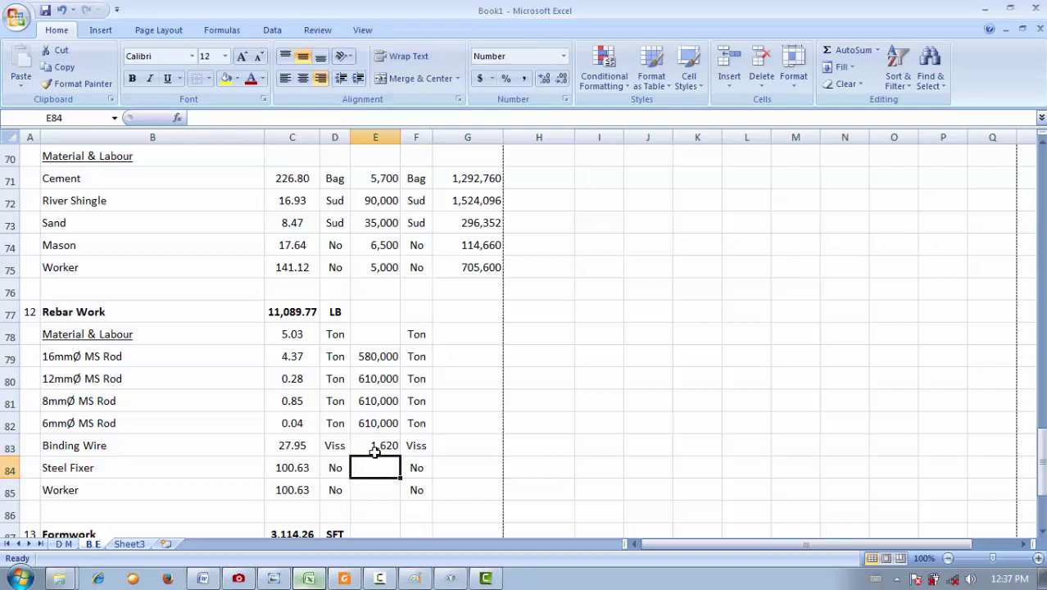
{"action": "type", "text": "6500"}
{"action": "key", "text": "Return"}
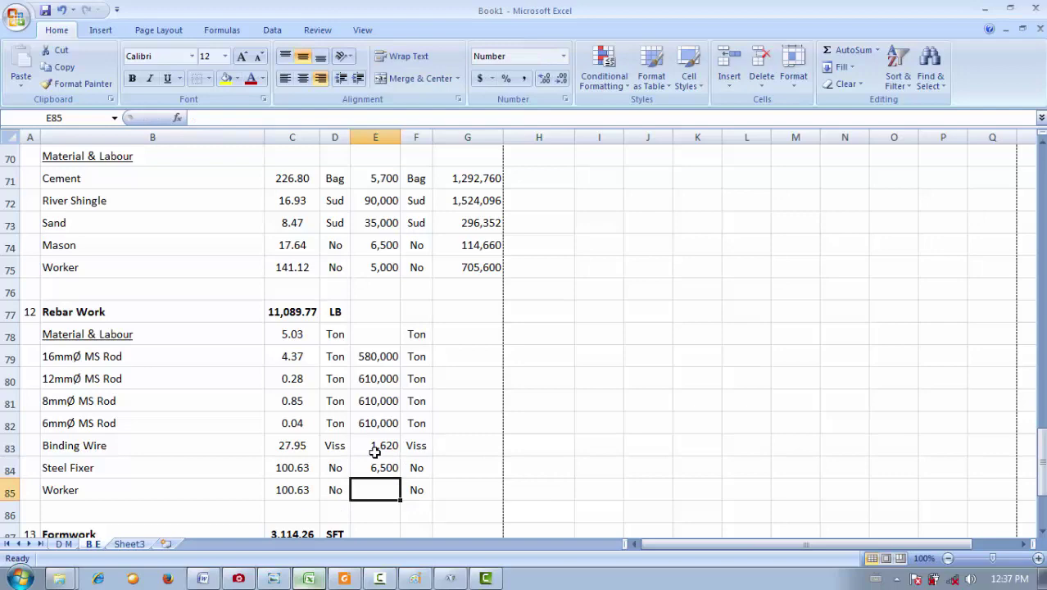
{"action": "type", "text": "5000"}
{"action": "key", "text": "Return"}
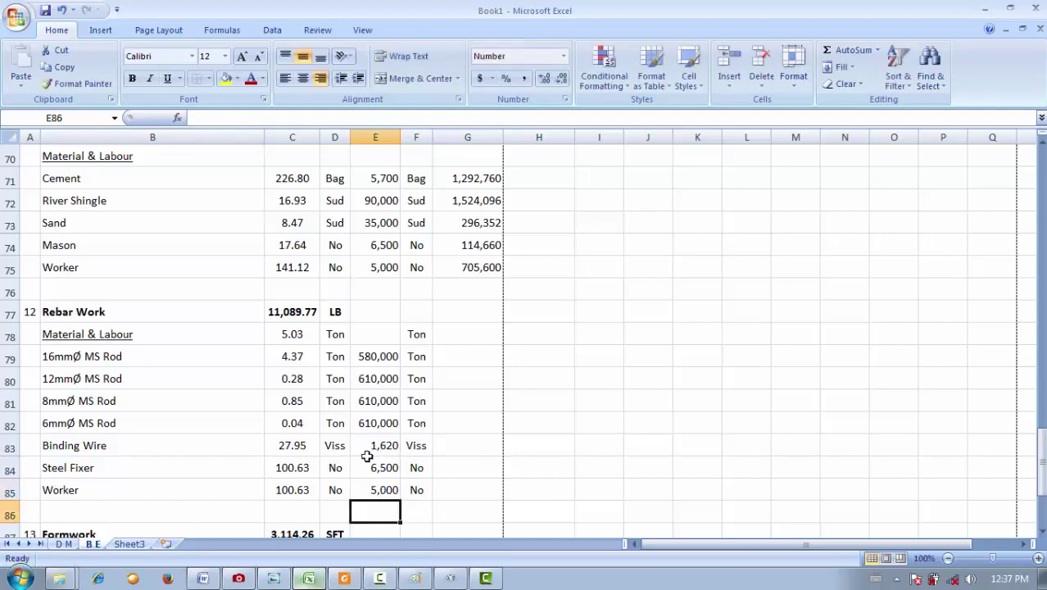
- Copy the amount formula from G75 to the 16mmØ MS Rod row in G79 and fill it down to G85
{"action": "scroll", "coordinate": [375, 352], "scroll_direction": "up", "scroll_amount": 1}
{"action": "scroll", "coordinate": [377, 344], "scroll_direction": "down", "scroll_amount": 3}
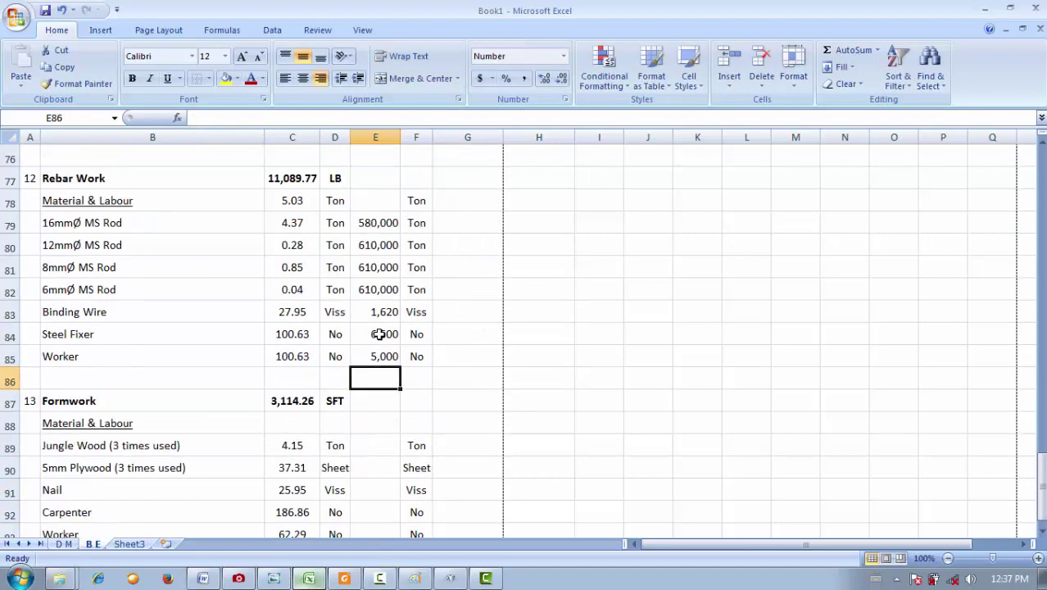
{"action": "scroll", "coordinate": [493, 255], "scroll_direction": "up", "scroll_amount": 1}
{"action": "left_click", "coordinate": [476, 200]}
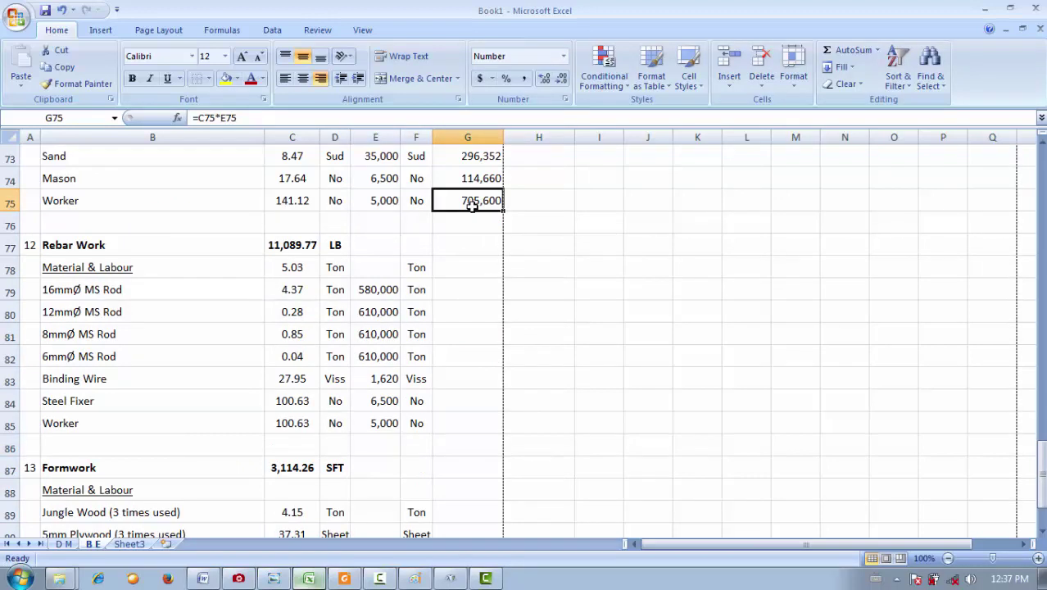
{"action": "key", "text": "ctrl+c"}
{"action": "left_click", "coordinate": [467, 285]}
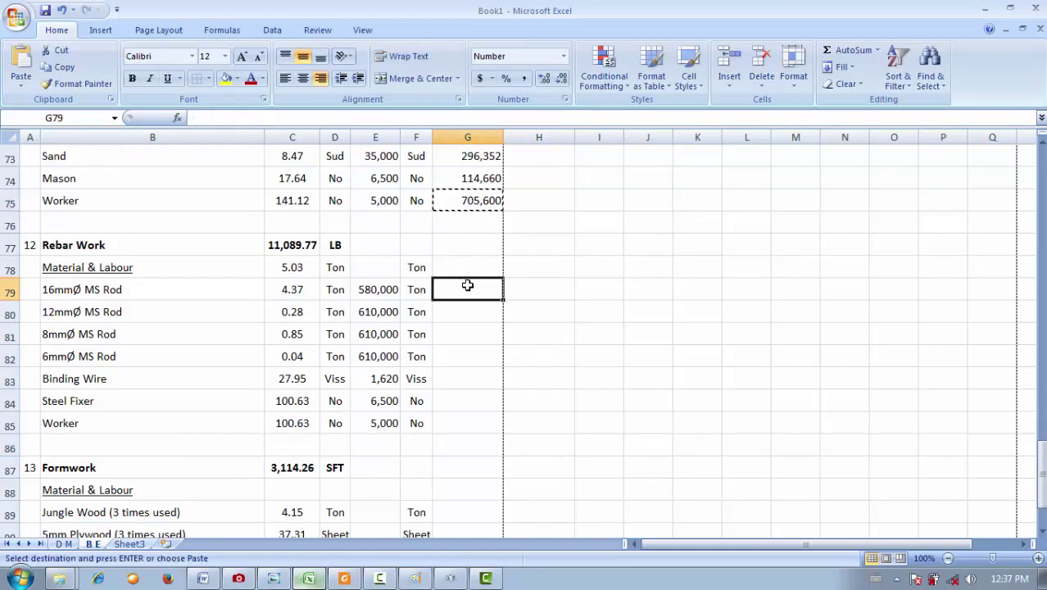
{"action": "key", "text": "ctrl+v"}
{"action": "left_click_drag", "start_coordinate": [502, 300], "coordinate": [498, 429]}
- Clear the Per unit in F78 and make the total rebar tonnage and its unit in C78:D78 bold
{"action": "left_click", "coordinate": [418, 270]}
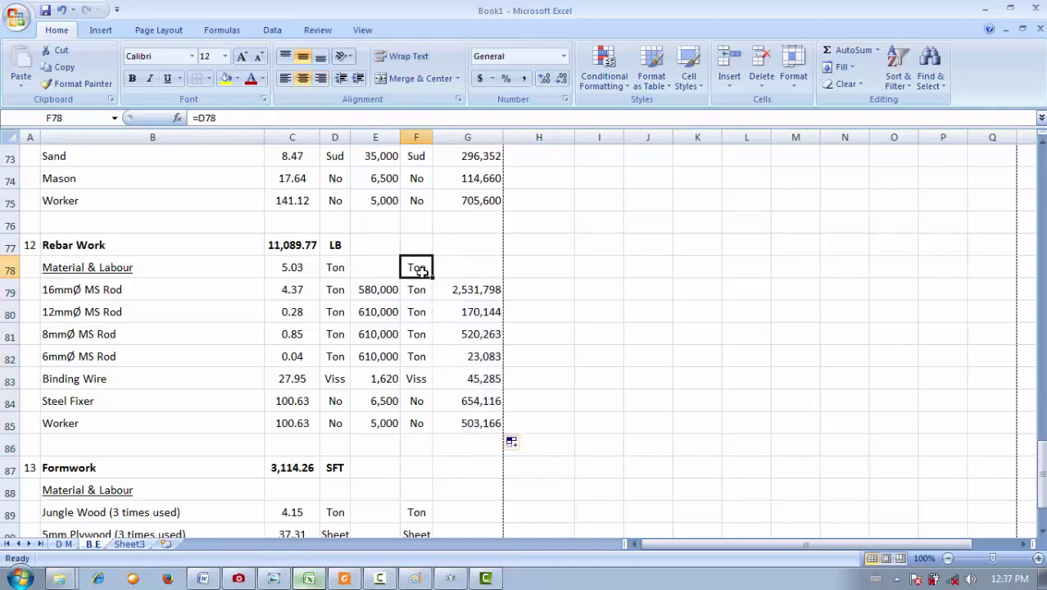
{"action": "key", "text": "Delete"}
{"action": "left_click_drag", "start_coordinate": [335, 264], "coordinate": [315, 264]}
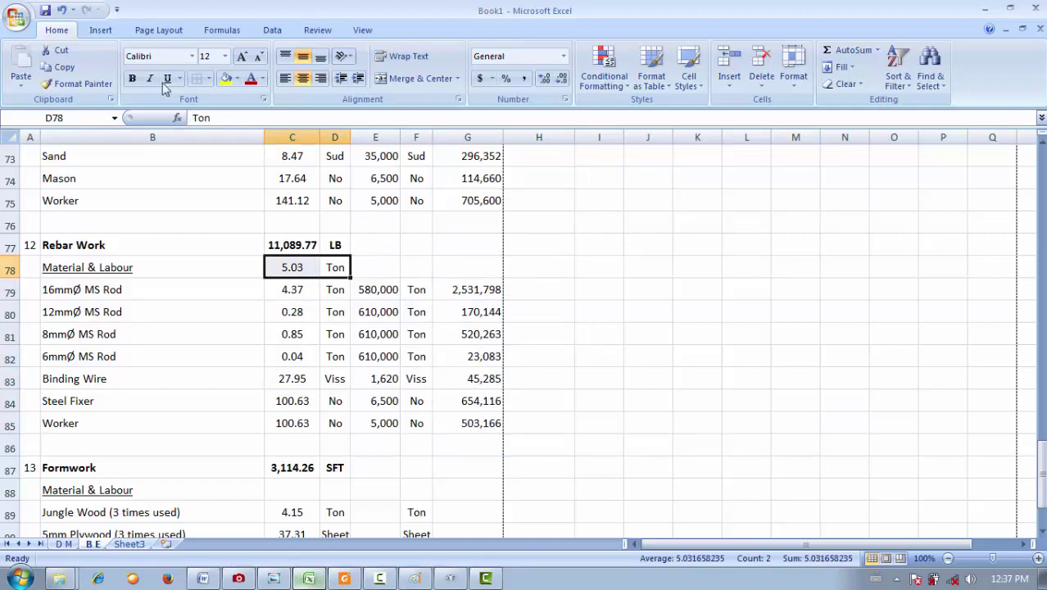
{"action": "left_click", "coordinate": [133, 80]}
- Set the Formwork rates to 650000 for Jungle Wood in E89, 17600 for 5mm Plywood in E90 and 2340 for Nail in E91
{"action": "scroll", "coordinate": [429, 267], "scroll_direction": "down", "scroll_amount": 2}
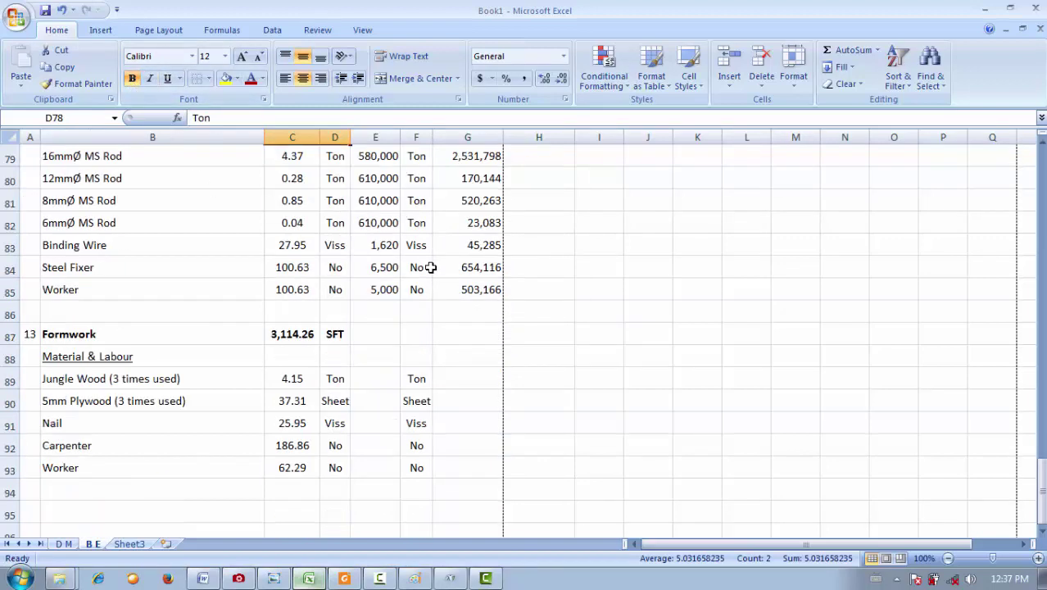
{"action": "left_click", "coordinate": [491, 290]}
{"action": "left_click", "coordinate": [375, 379]}
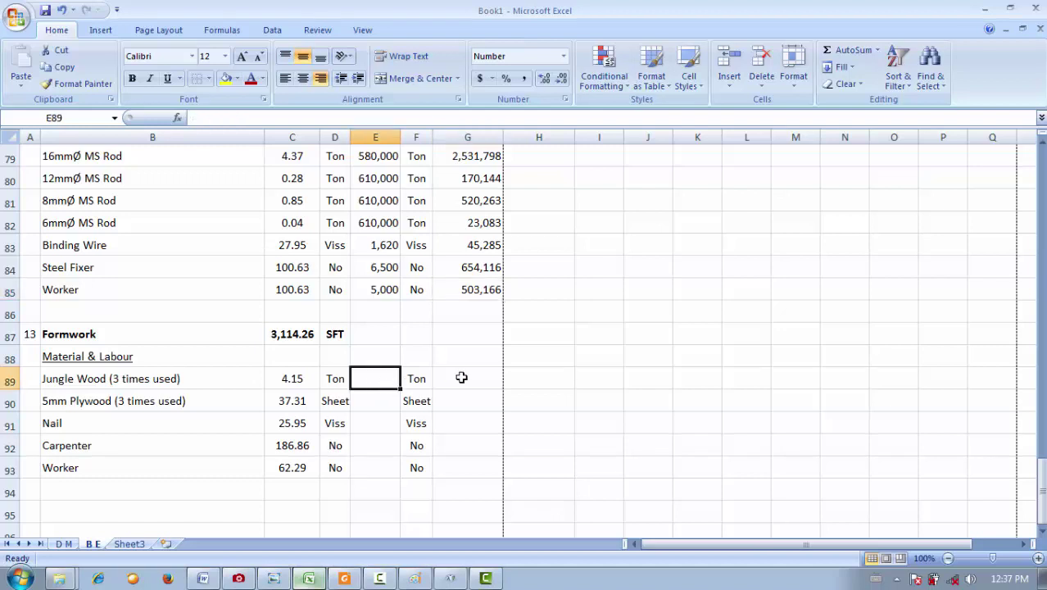
{"action": "type", "text": "="}
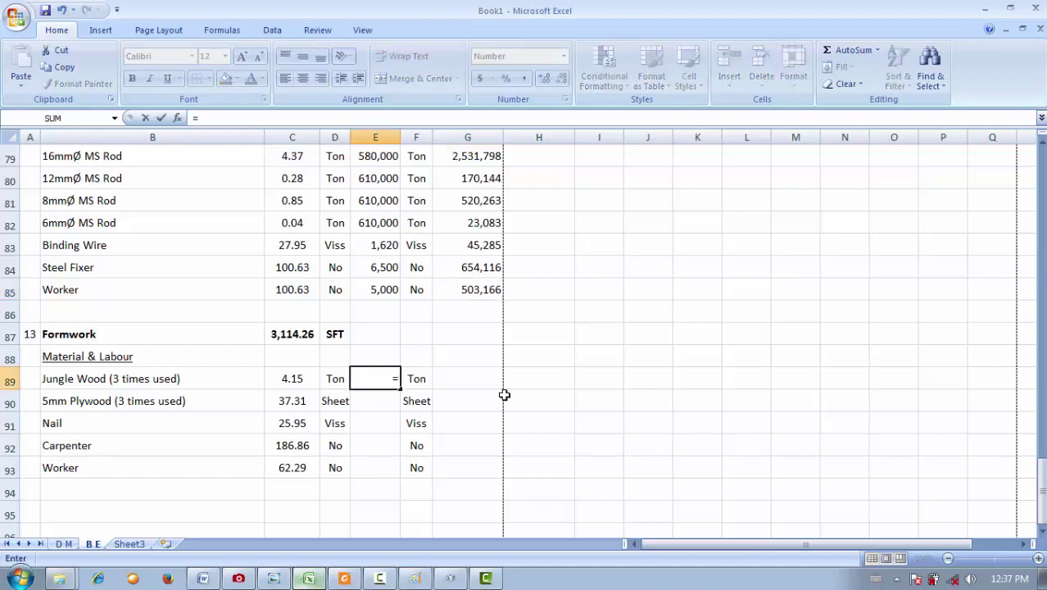
{"action": "key", "text": "BackSpace"}
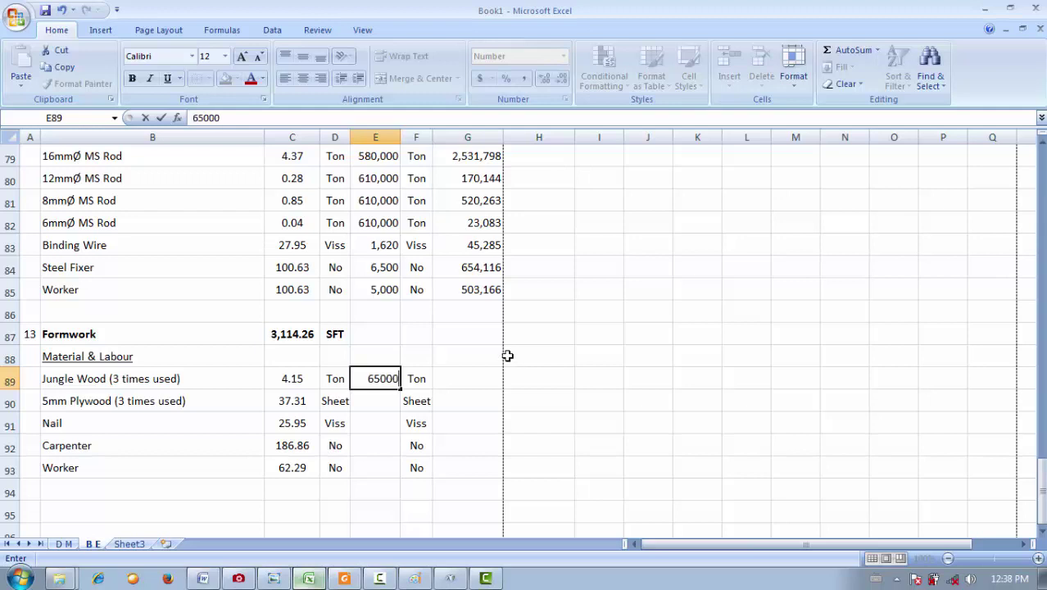
{"action": "key", "text": "Return"}
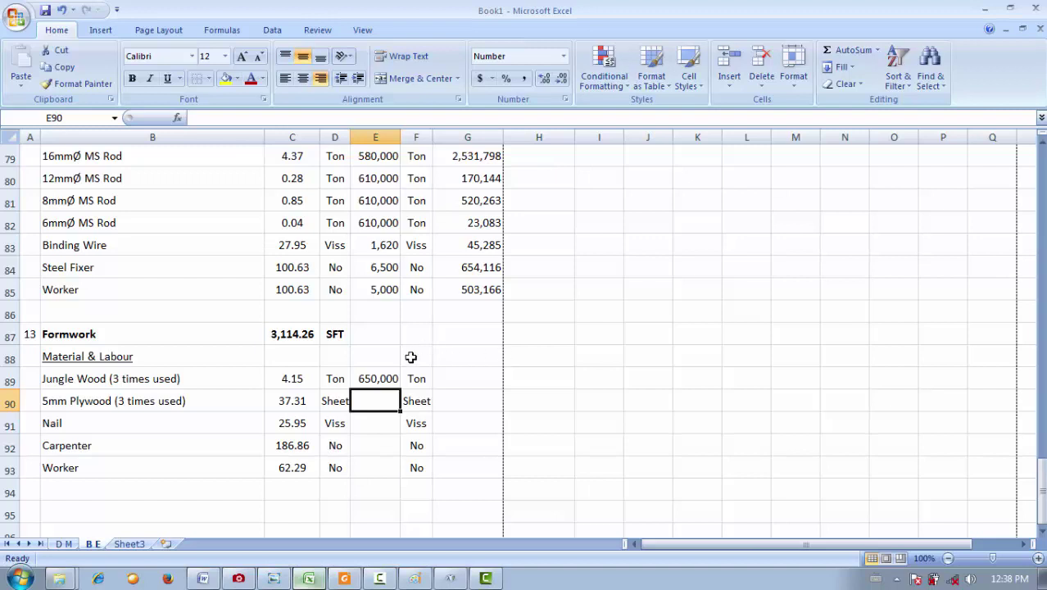
{"action": "type", "text": "17600"}
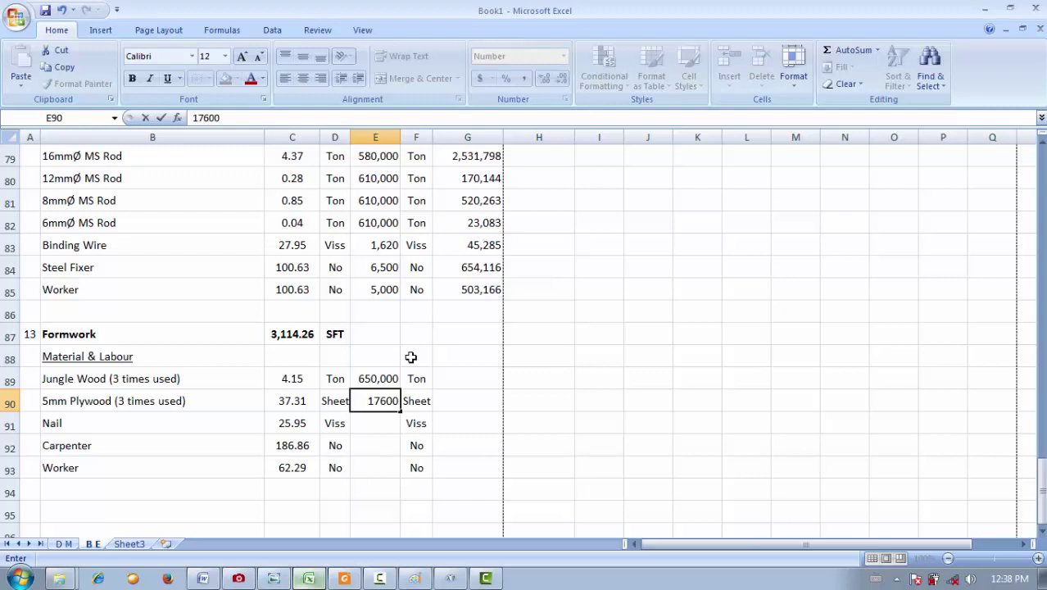
{"action": "key", "text": "Return"}
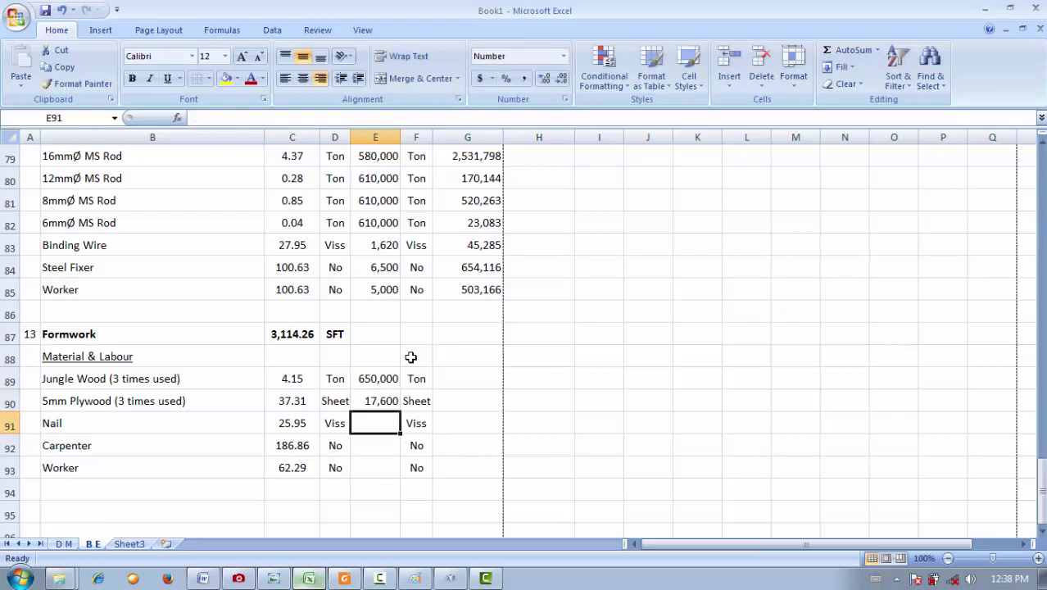
{"action": "type", "text": "2340"}
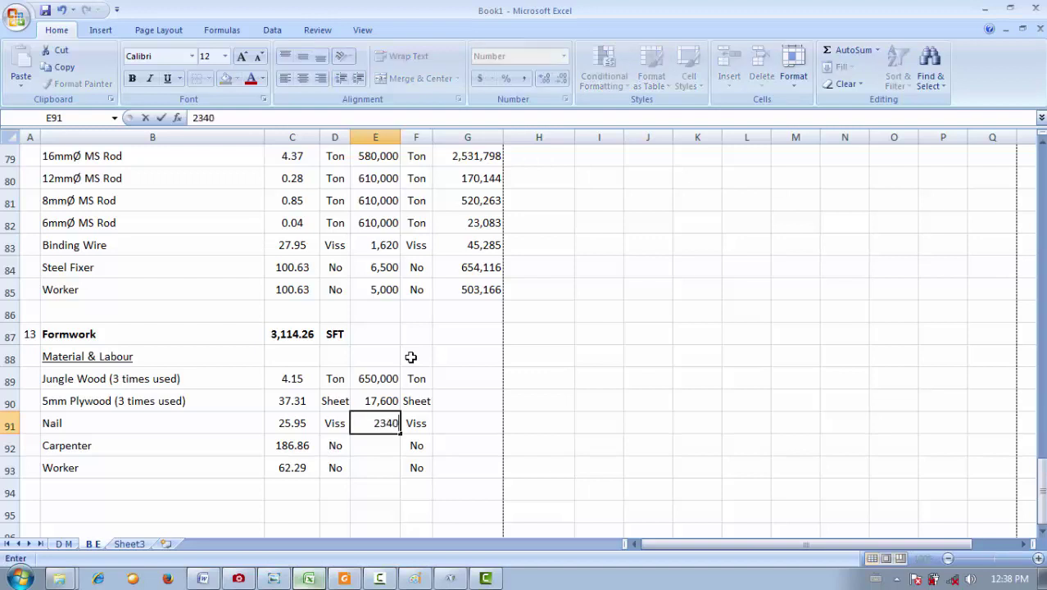
{"action": "key", "text": "Return"}
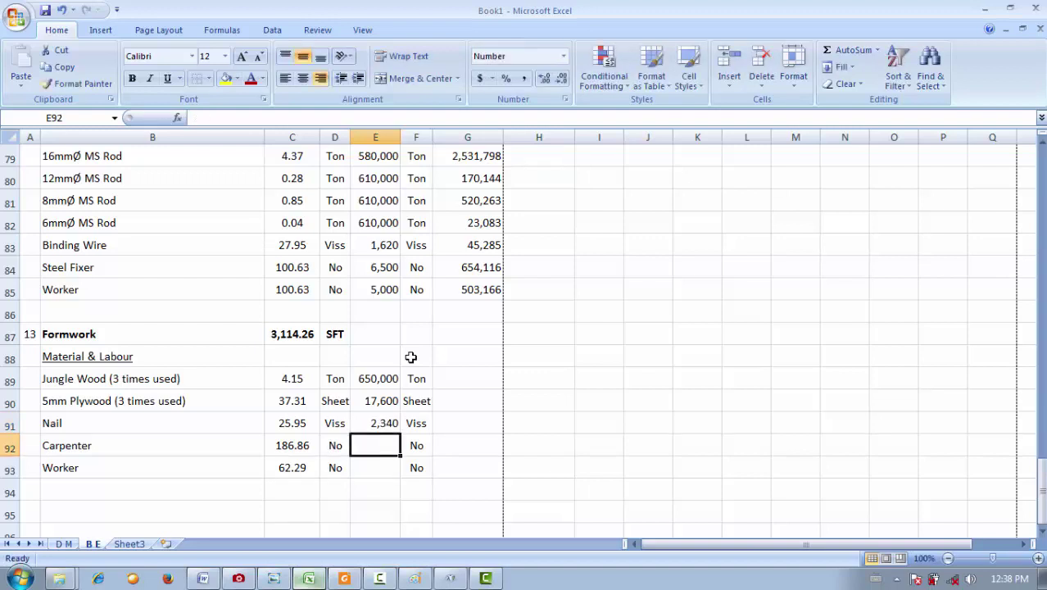
- Set the Carpenter rate in E92 to 6500 and link the Formwork Worker rate in E93 to E85
{"action": "type", "text": "6500"}
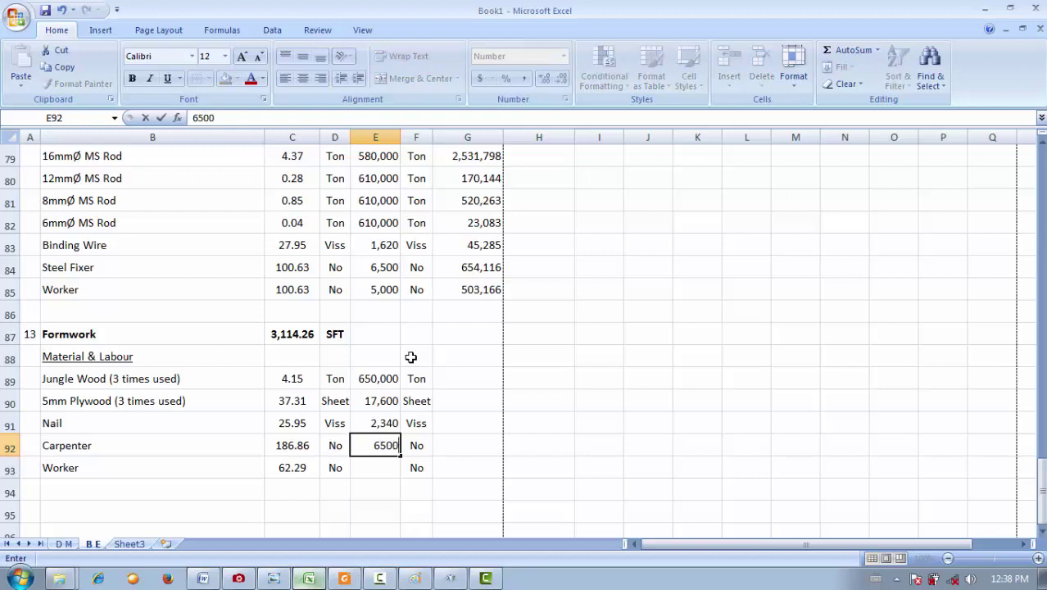
{"action": "key", "text": "Return"}
{"action": "type", "text": "="}
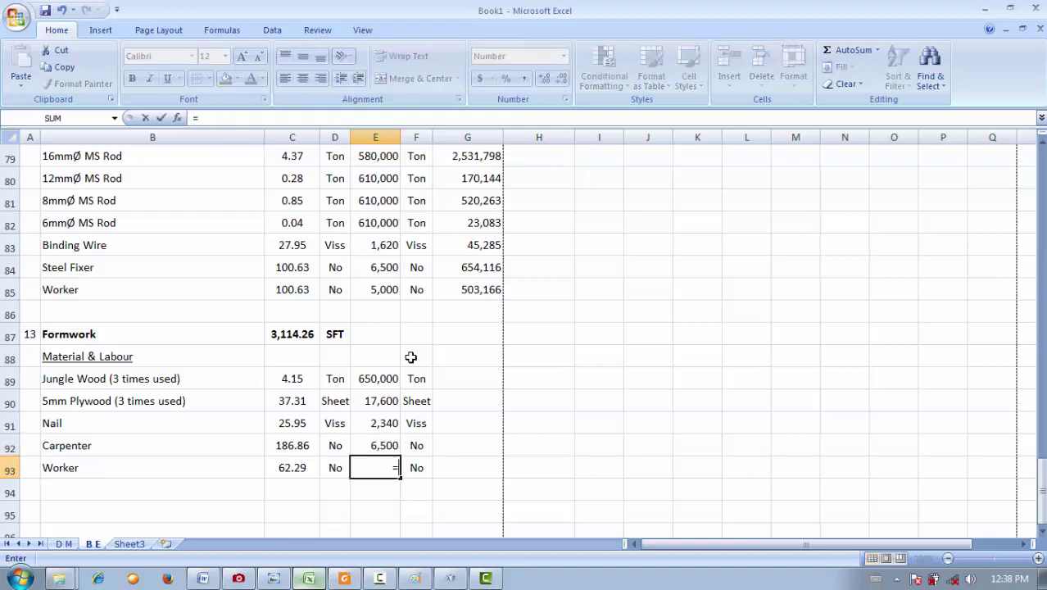
{"action": "left_click", "coordinate": [381, 304]}
{"action": "left_click", "coordinate": [387, 288]}
{"action": "key", "text": "Return"}
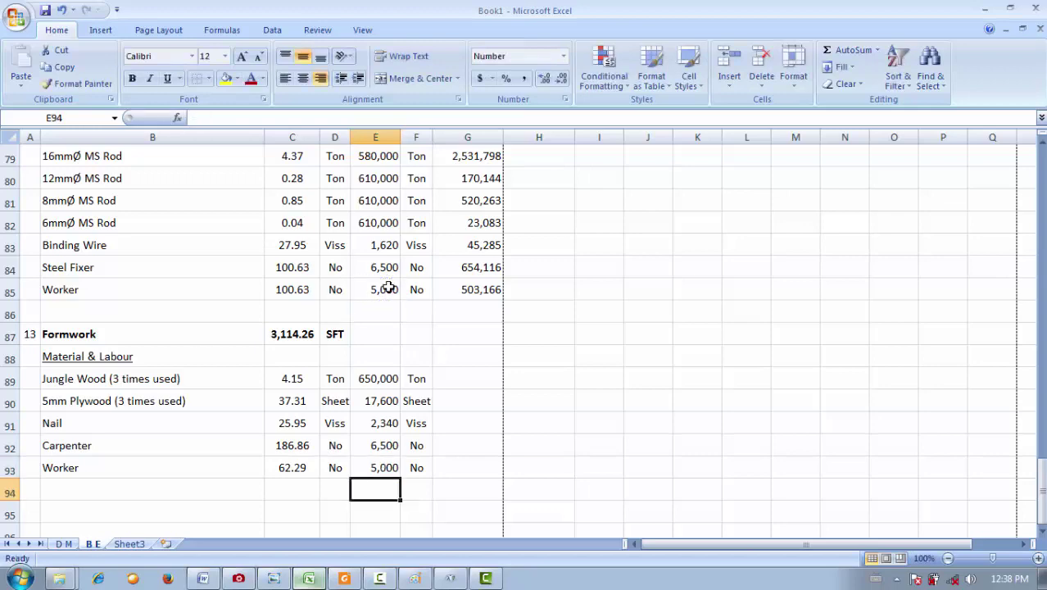
- Check the contents of the Rebar Work rate cells from the 16mmØ MS Rod to the Steel Fixer
{"action": "left_click", "coordinate": [383, 268]}
{"action": "scroll", "coordinate": [377, 270], "scroll_direction": "up", "scroll_amount": 2}
{"action": "left_click", "coordinate": [381, 290]}
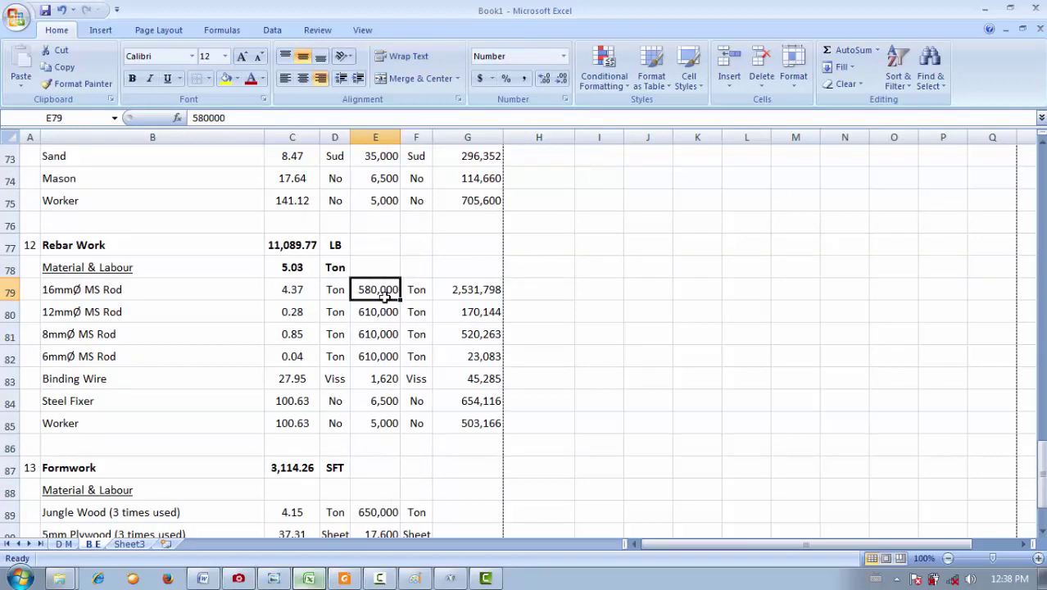
{"action": "left_click", "coordinate": [382, 313]}
{"action": "left_click", "coordinate": [382, 332]}
{"action": "left_click", "coordinate": [381, 357]}
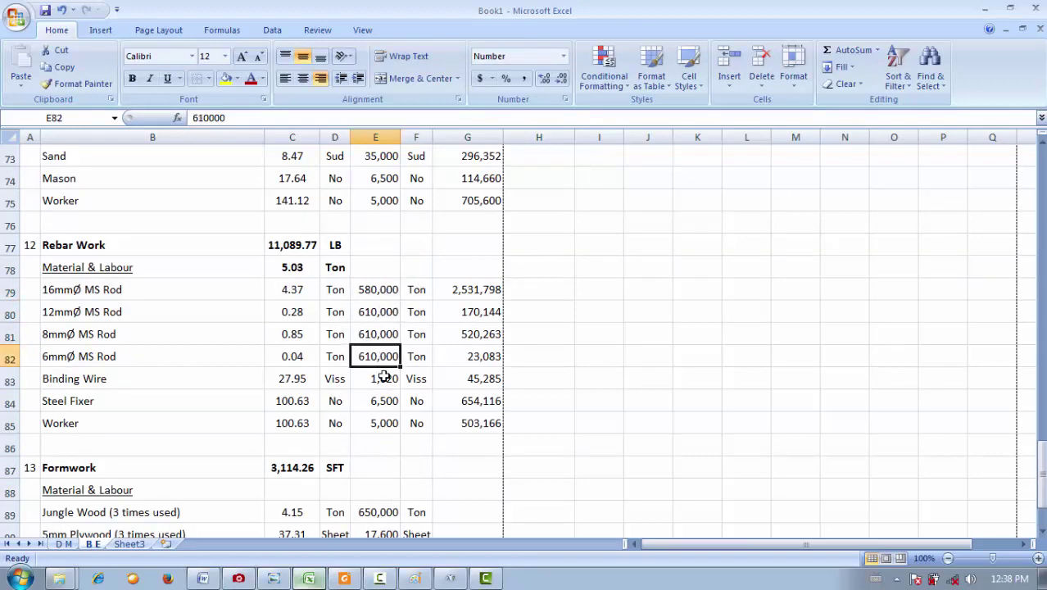
{"action": "left_click", "coordinate": [385, 380]}
{"action": "left_click", "coordinate": [388, 400]}
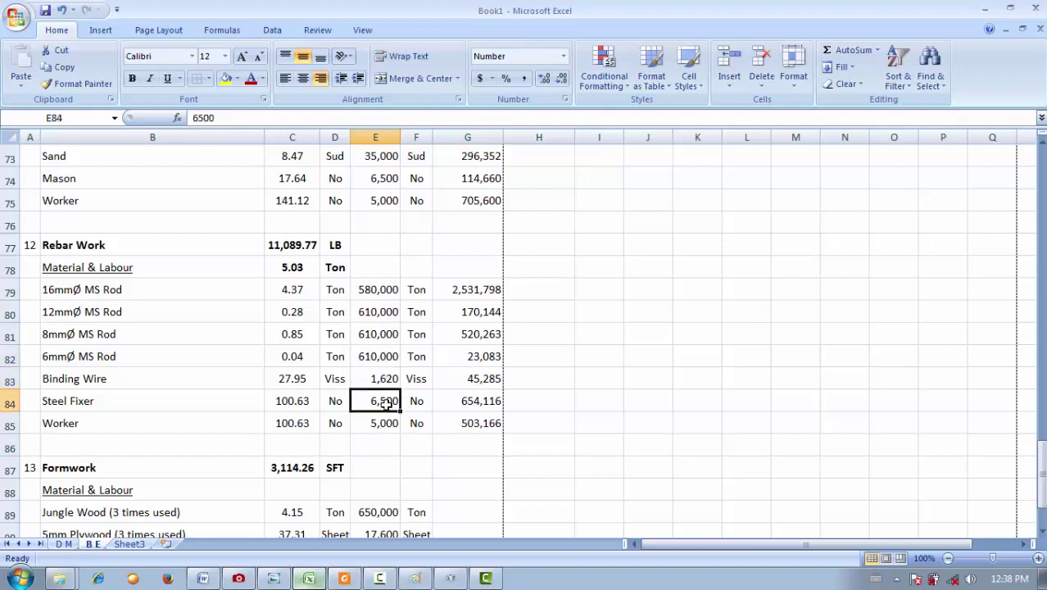
{"action": "left_click", "coordinate": [385, 439]}
- Link the Rebar Work Worker rate in E85 to the Topping Work Worker rate in E75
{"action": "left_click", "coordinate": [387, 423]}
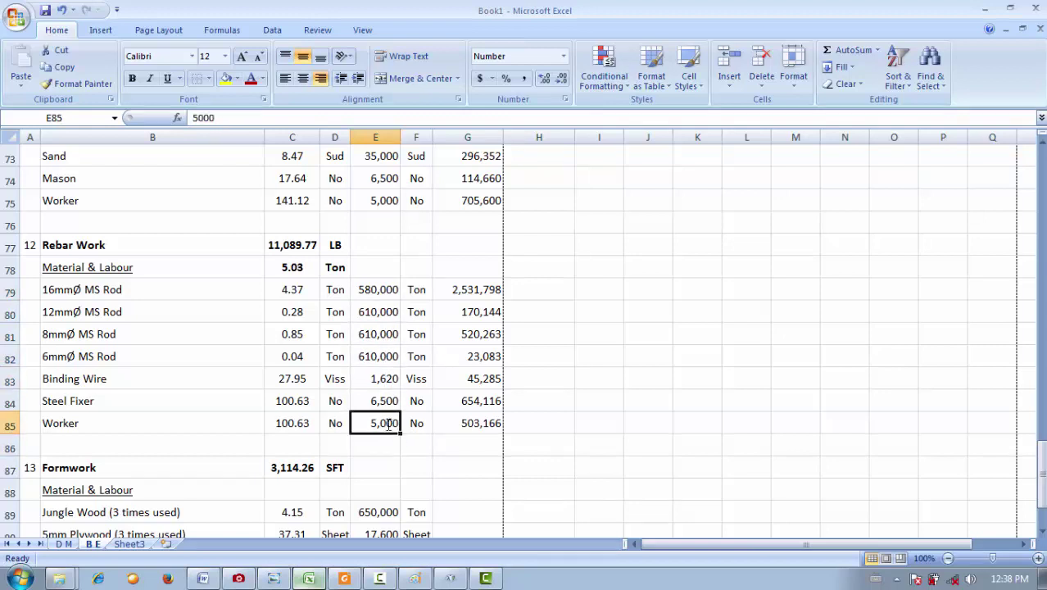
{"action": "type", "text": "="}
{"action": "left_click", "coordinate": [379, 203]}
{"action": "key", "text": "Return"}
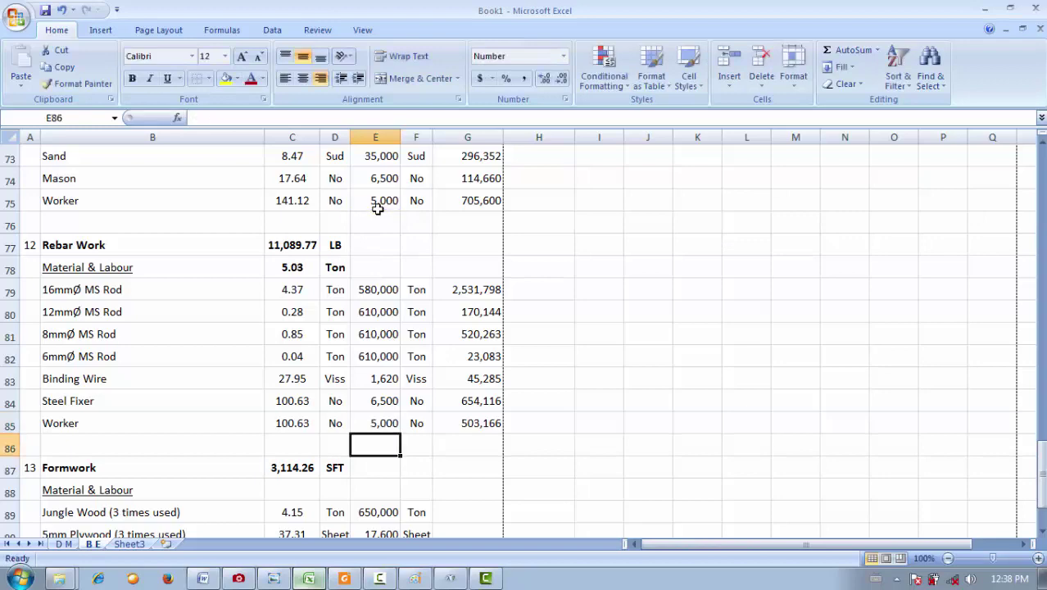
- Review the Formwork rates in E91:E93 against the Topping Work and Rebar Work rates above
{"action": "scroll", "coordinate": [386, 266], "scroll_direction": "up", "scroll_amount": 2}
{"action": "scroll", "coordinate": [381, 295], "scroll_direction": "down", "scroll_amount": 5}
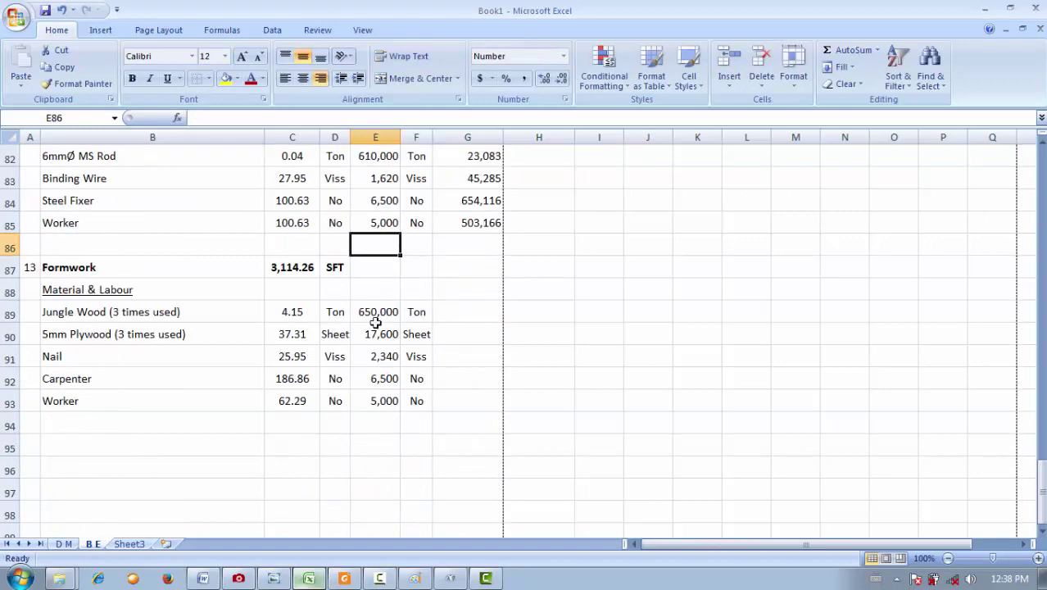
{"action": "left_click", "coordinate": [368, 398]}
{"action": "left_click", "coordinate": [370, 375]}
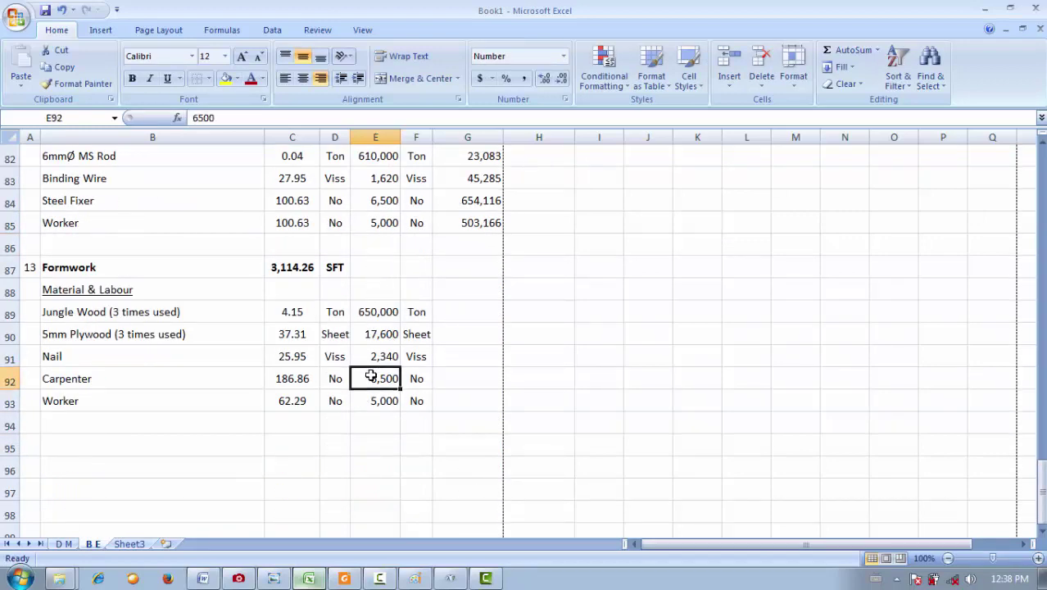
{"action": "scroll", "coordinate": [371, 376], "scroll_direction": "up", "scroll_amount": 3}
{"action": "scroll", "coordinate": [371, 376], "scroll_direction": "up", "scroll_amount": 3}
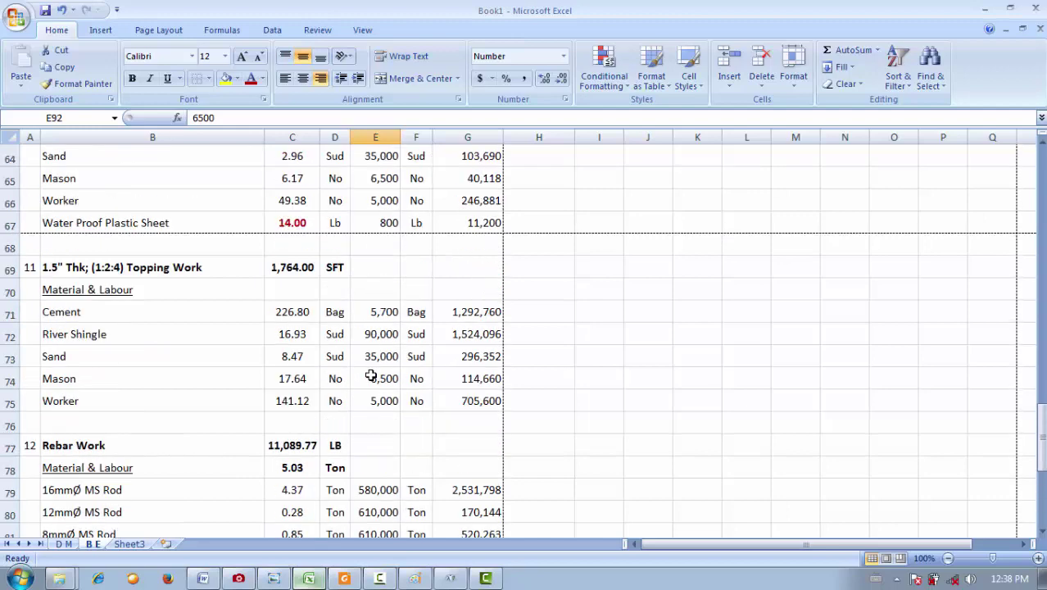
{"action": "scroll", "coordinate": [371, 376], "scroll_direction": "down", "scroll_amount": 6}
{"action": "left_click", "coordinate": [374, 364]}
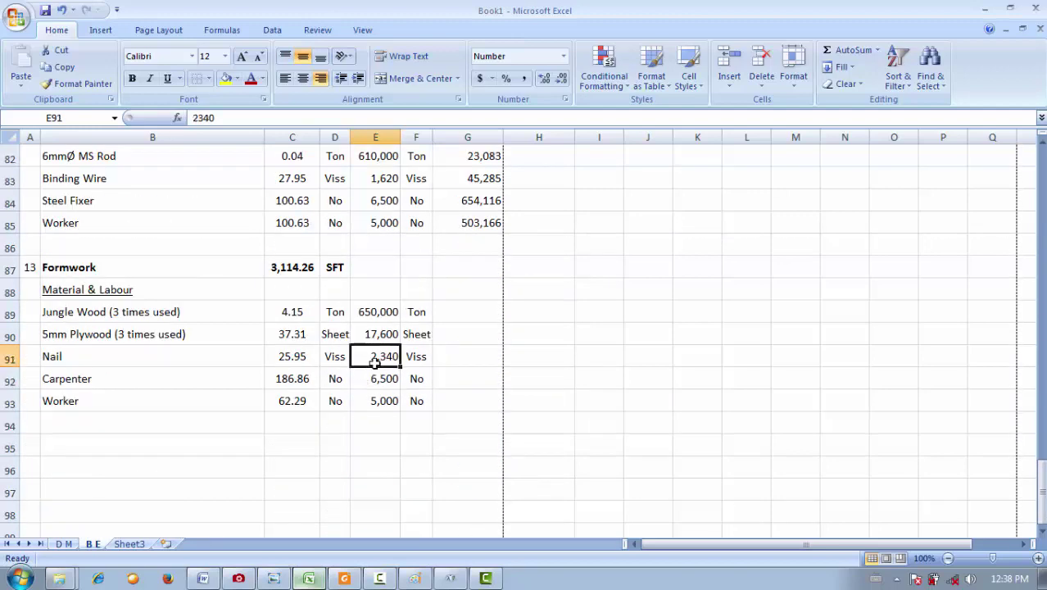
{"action": "scroll", "coordinate": [374, 362], "scroll_direction": "up", "scroll_amount": 2}
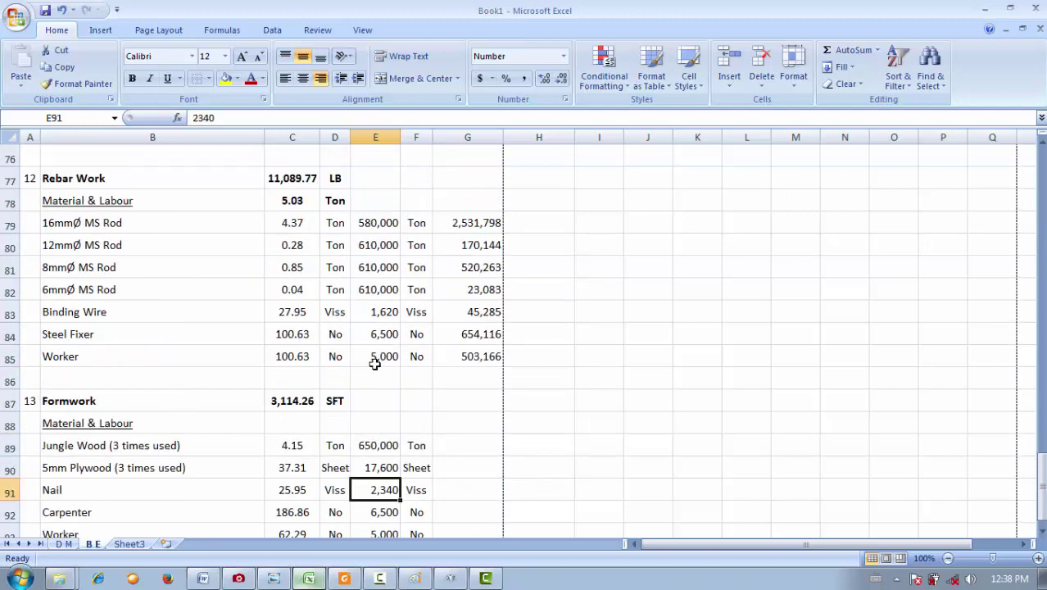
{"action": "left_click", "coordinate": [381, 318]}
{"action": "left_click", "coordinate": [382, 338]}
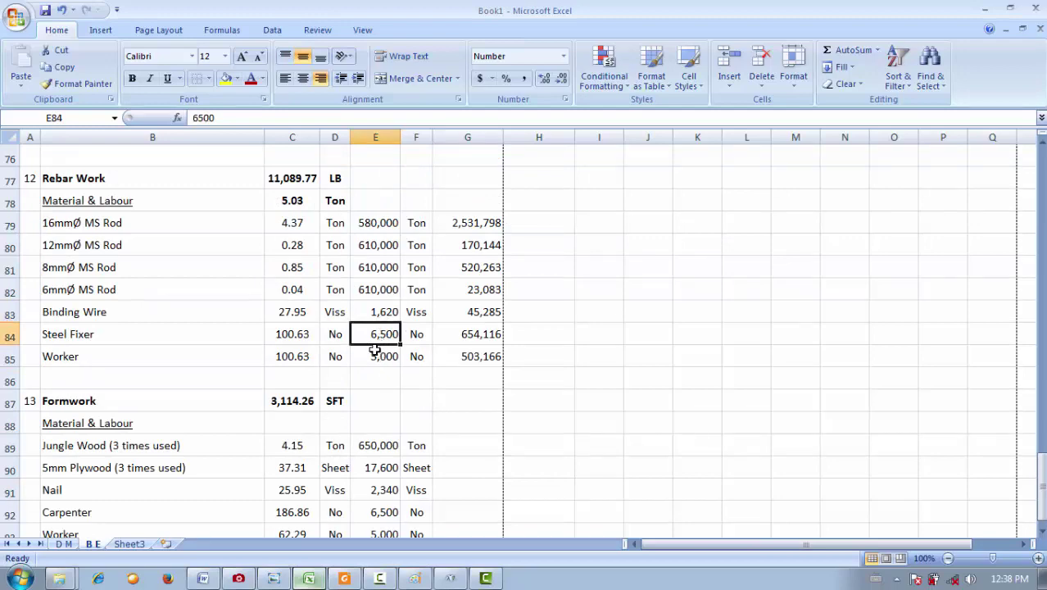
- Fill the Formwork amounts in G89:G93 with quantity times rate by copying the amount formula from G85
{"action": "scroll", "coordinate": [375, 350], "scroll_direction": "down", "scroll_amount": 4}
{"action": "scroll", "coordinate": [374, 346], "scroll_direction": "up", "scroll_amount": 1}
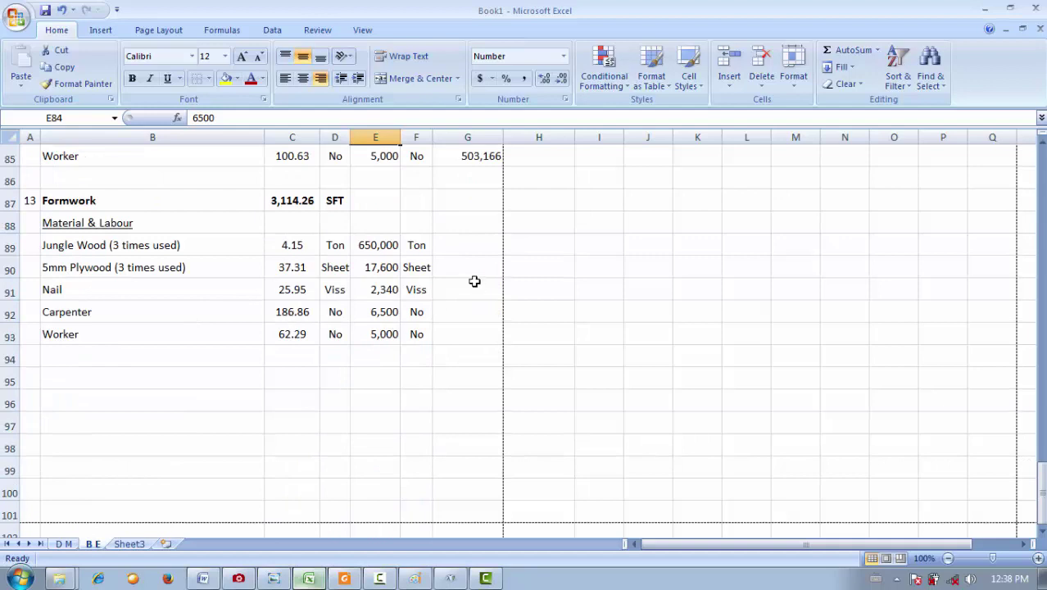
{"action": "left_click", "coordinate": [482, 160]}
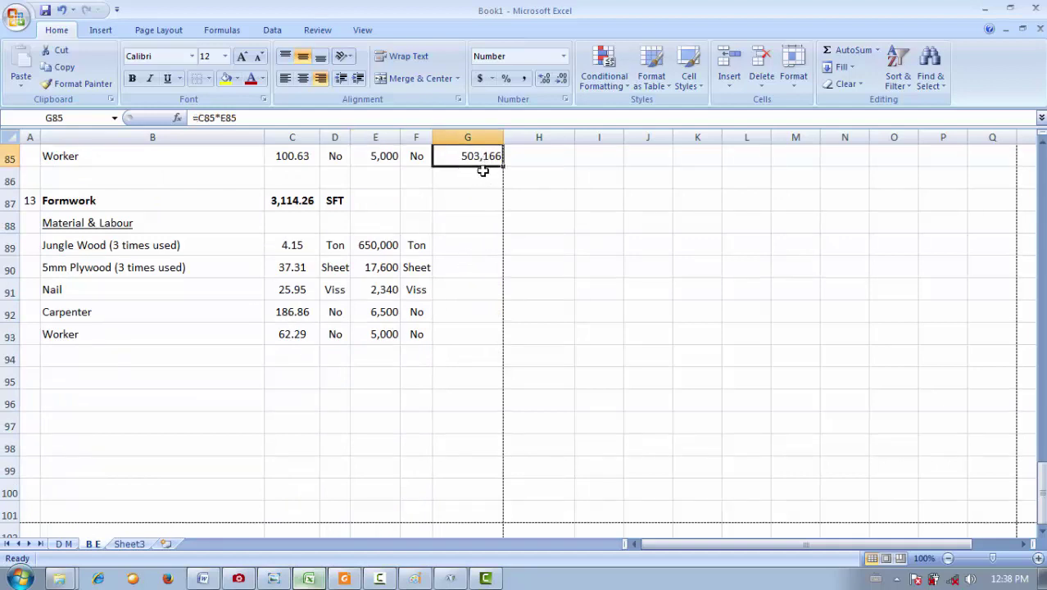
{"action": "key", "text": "ctrl+c"}
{"action": "left_click", "coordinate": [456, 244]}
{"action": "key", "text": "ctrl+v"}
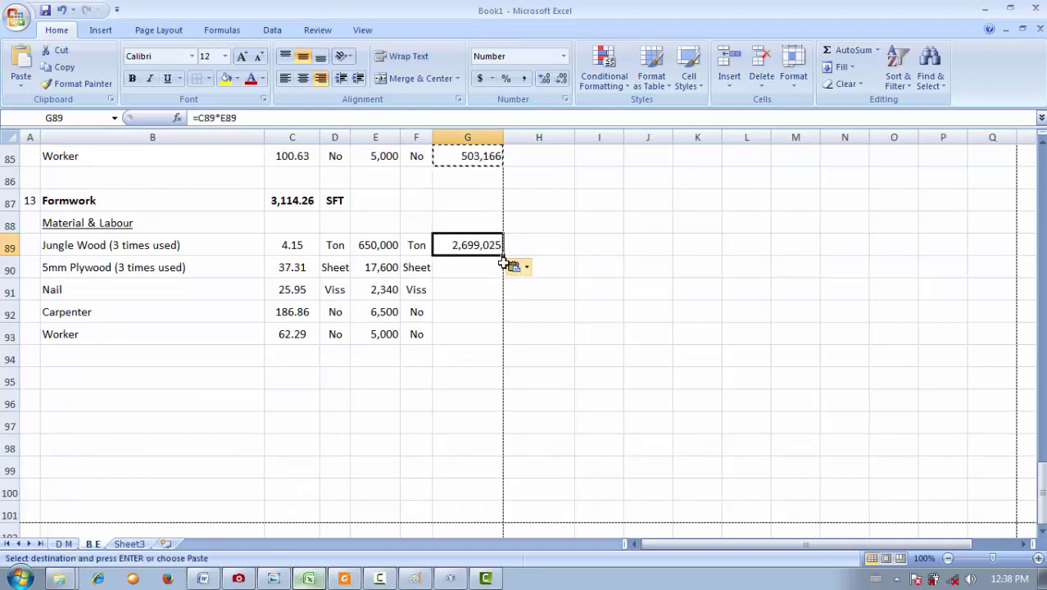
{"action": "left_click_drag", "start_coordinate": [502, 256], "coordinate": [492, 337]}
{"action": "left_click", "coordinate": [529, 312]}
{"action": "left_click", "coordinate": [460, 350]}
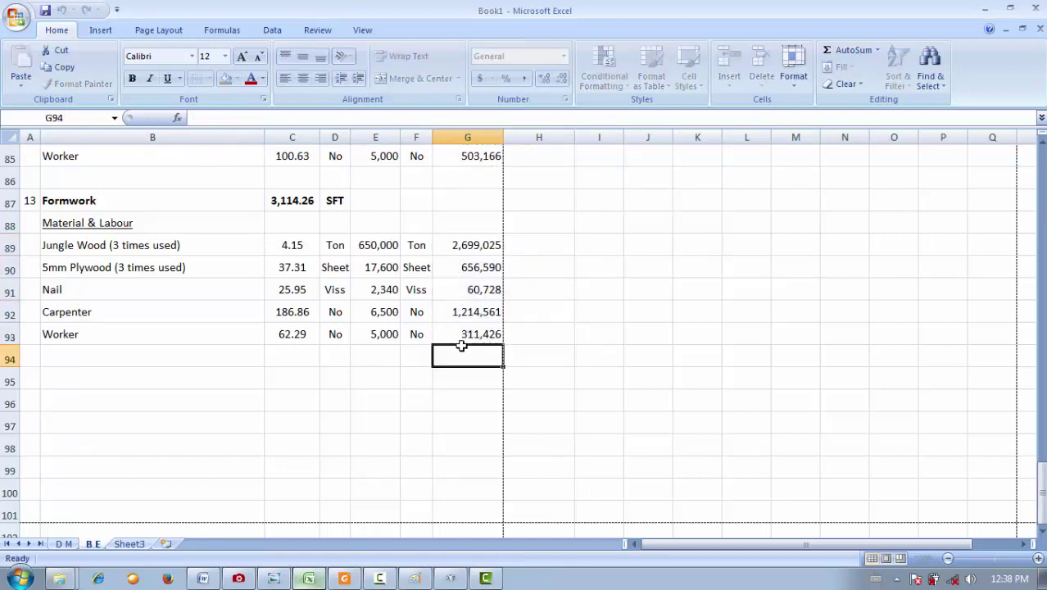
- Review the start of the Builder's Estimate, then the D M sheet's quantities from Earth Filling Work to Topping Work
{"action": "scroll", "coordinate": [358, 355], "scroll_direction": "up", "scroll_amount": 20}
{"action": "scroll", "coordinate": [358, 354], "scroll_direction": "up", "scroll_amount": 6}
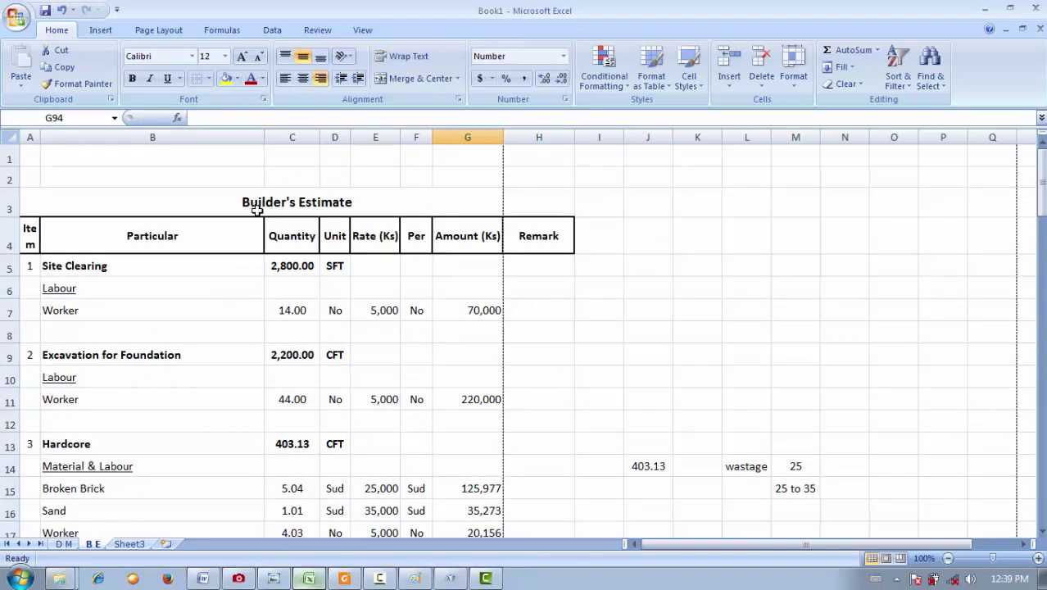
{"action": "left_click", "coordinate": [63, 544]}
{"action": "scroll", "coordinate": [178, 278], "scroll_direction": "up", "scroll_amount": 20}
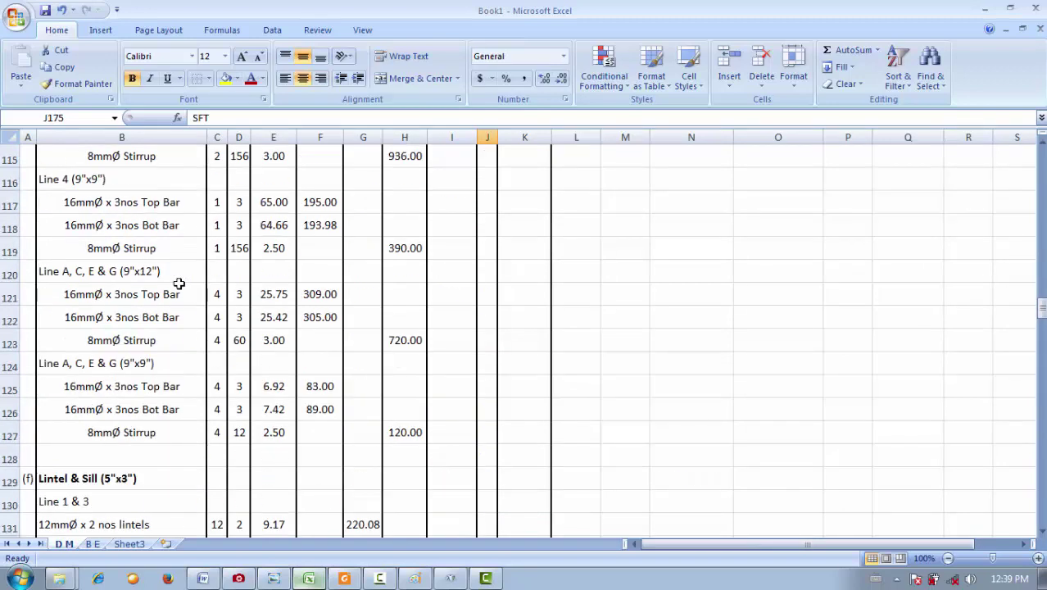
{"action": "scroll", "coordinate": [179, 282], "scroll_direction": "up", "scroll_amount": 6}
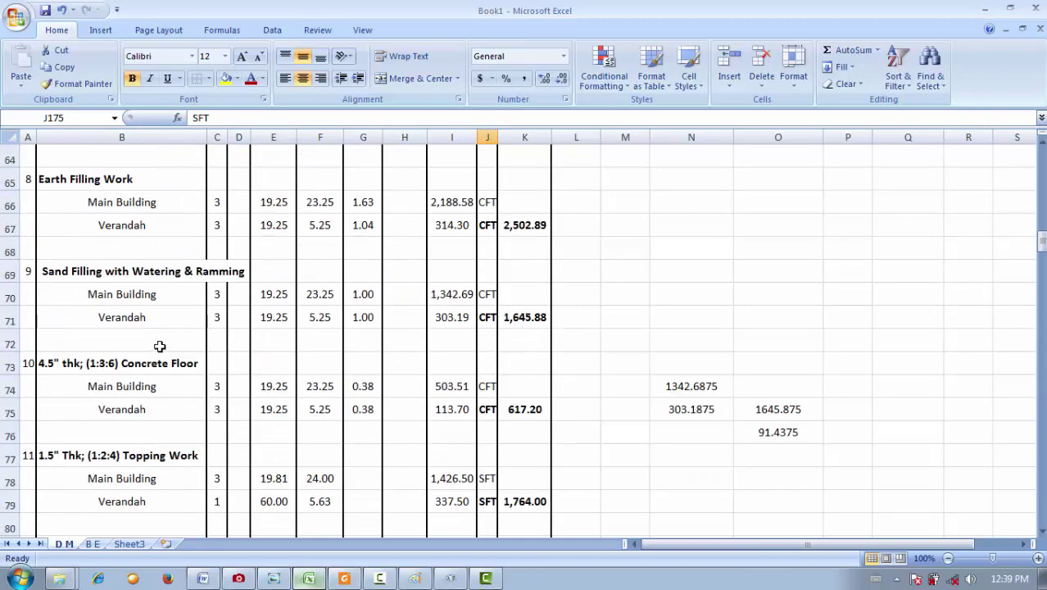
{"action": "left_click", "coordinate": [131, 346]}
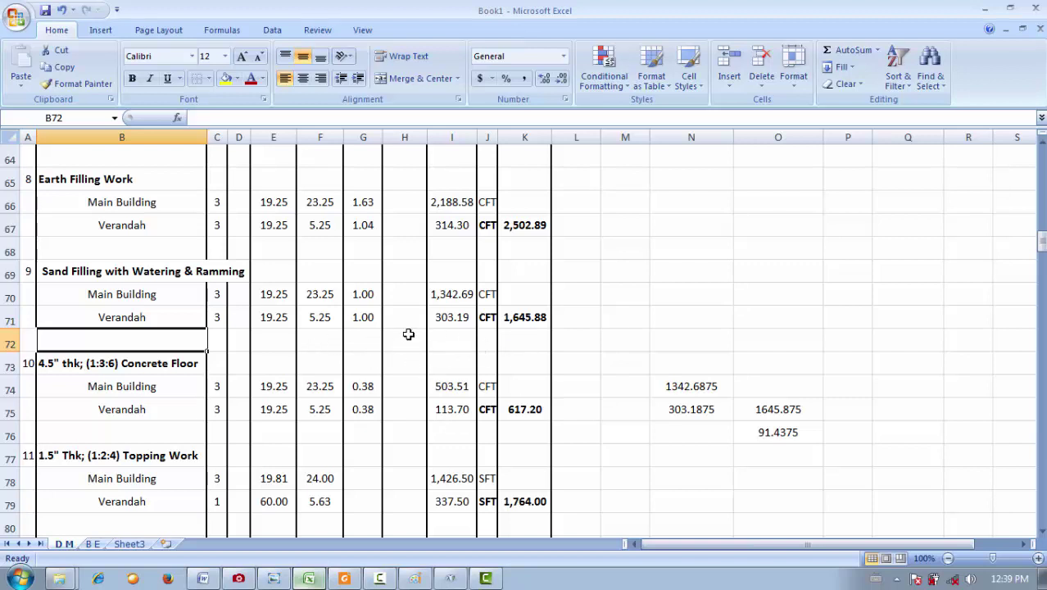
- Review the B E sheet's quantities, rates and amounts from the brick wall items down to Rebar Work and Formwork
{"action": "left_click", "coordinate": [103, 544]}
{"action": "scroll", "coordinate": [275, 315], "scroll_direction": "down", "scroll_amount": 10}
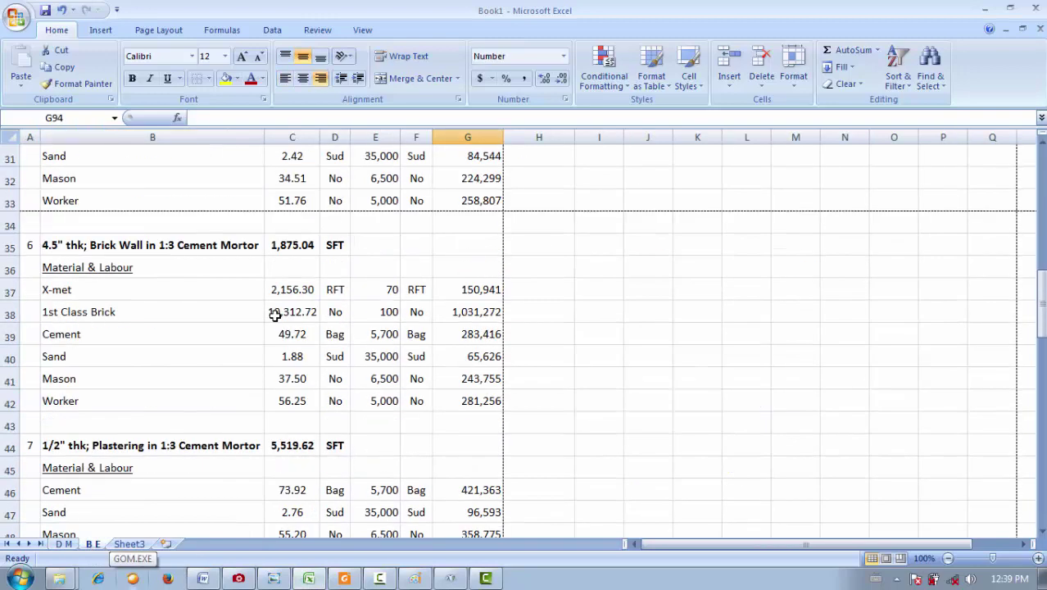
{"action": "scroll", "coordinate": [275, 315], "scroll_direction": "down", "scroll_amount": 14}
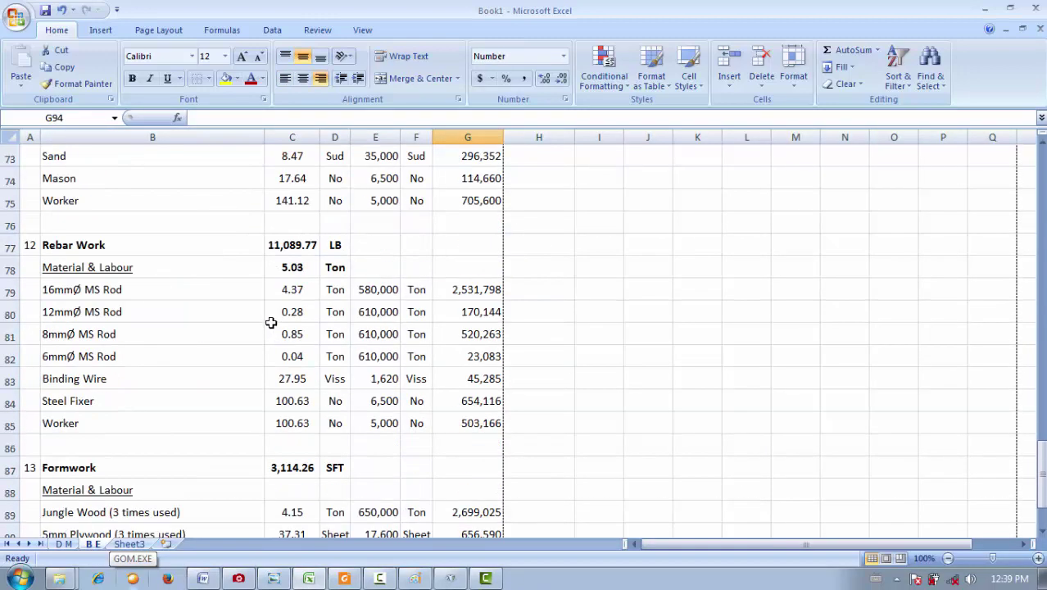
{"action": "scroll", "coordinate": [270, 322], "scroll_direction": "down", "scroll_amount": 5}
{"action": "scroll", "coordinate": [270, 323], "scroll_direction": "up", "scroll_amount": 5}
{"action": "scroll", "coordinate": [270, 323], "scroll_direction": "down", "scroll_amount": 2}
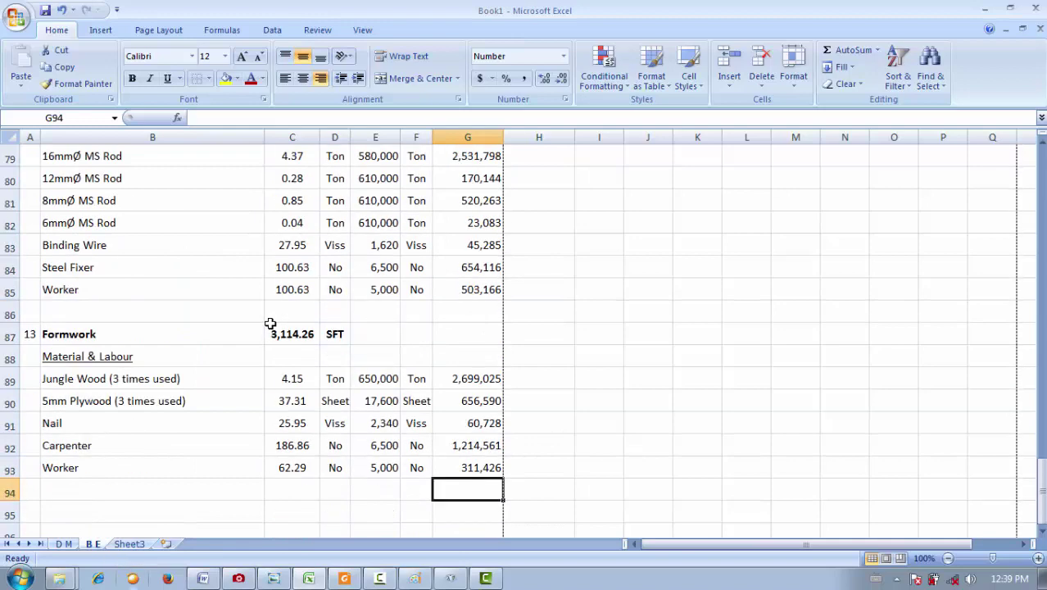
{"action": "scroll", "coordinate": [270, 324], "scroll_direction": "up", "scroll_amount": 3}
{"action": "scroll", "coordinate": [271, 322], "scroll_direction": "down", "scroll_amount": 4}
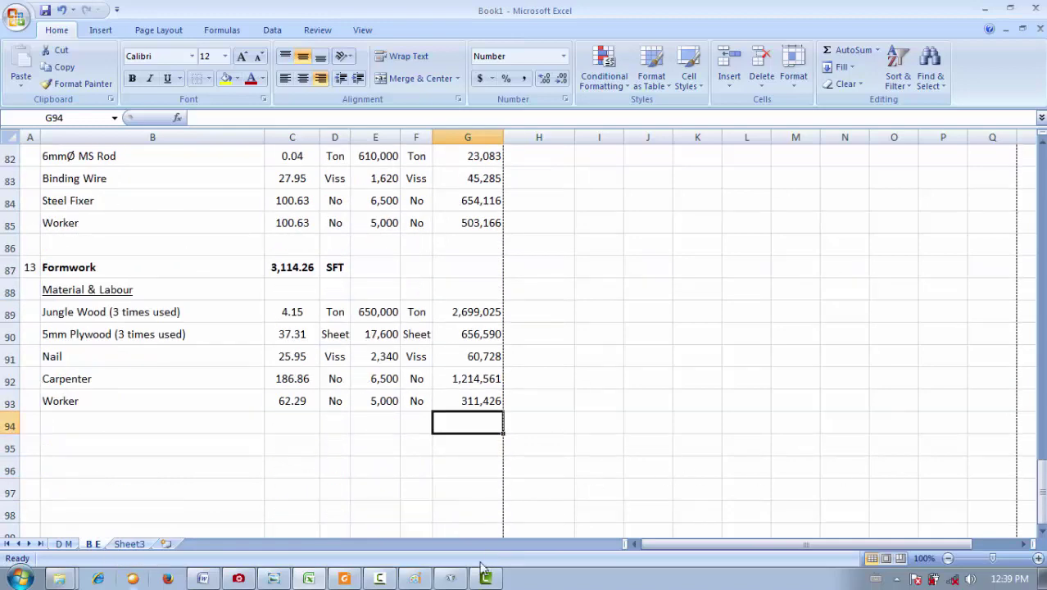
{"action": "left_click", "coordinate": [379, 578]}
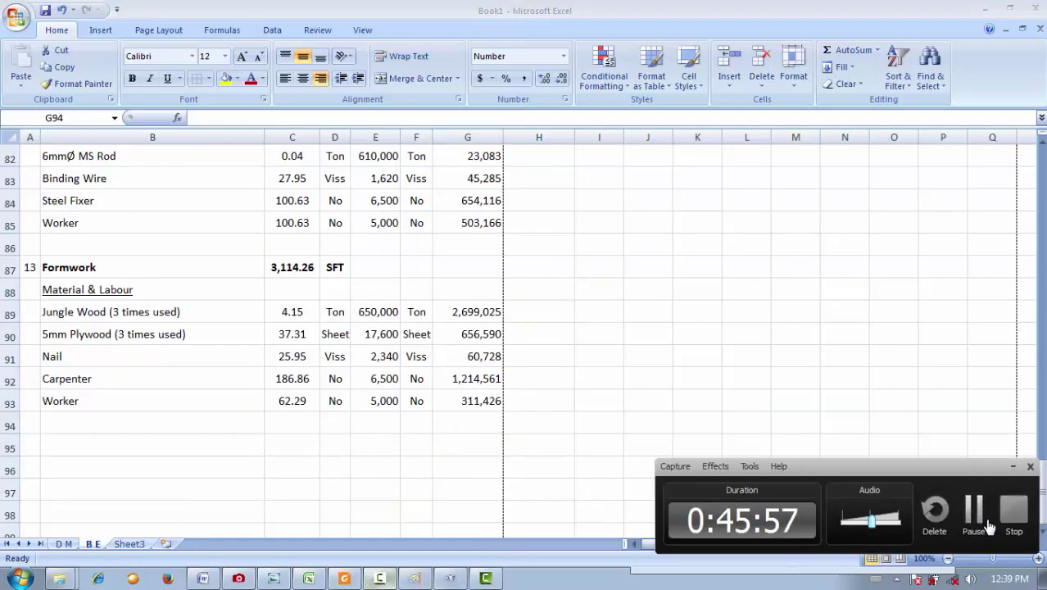